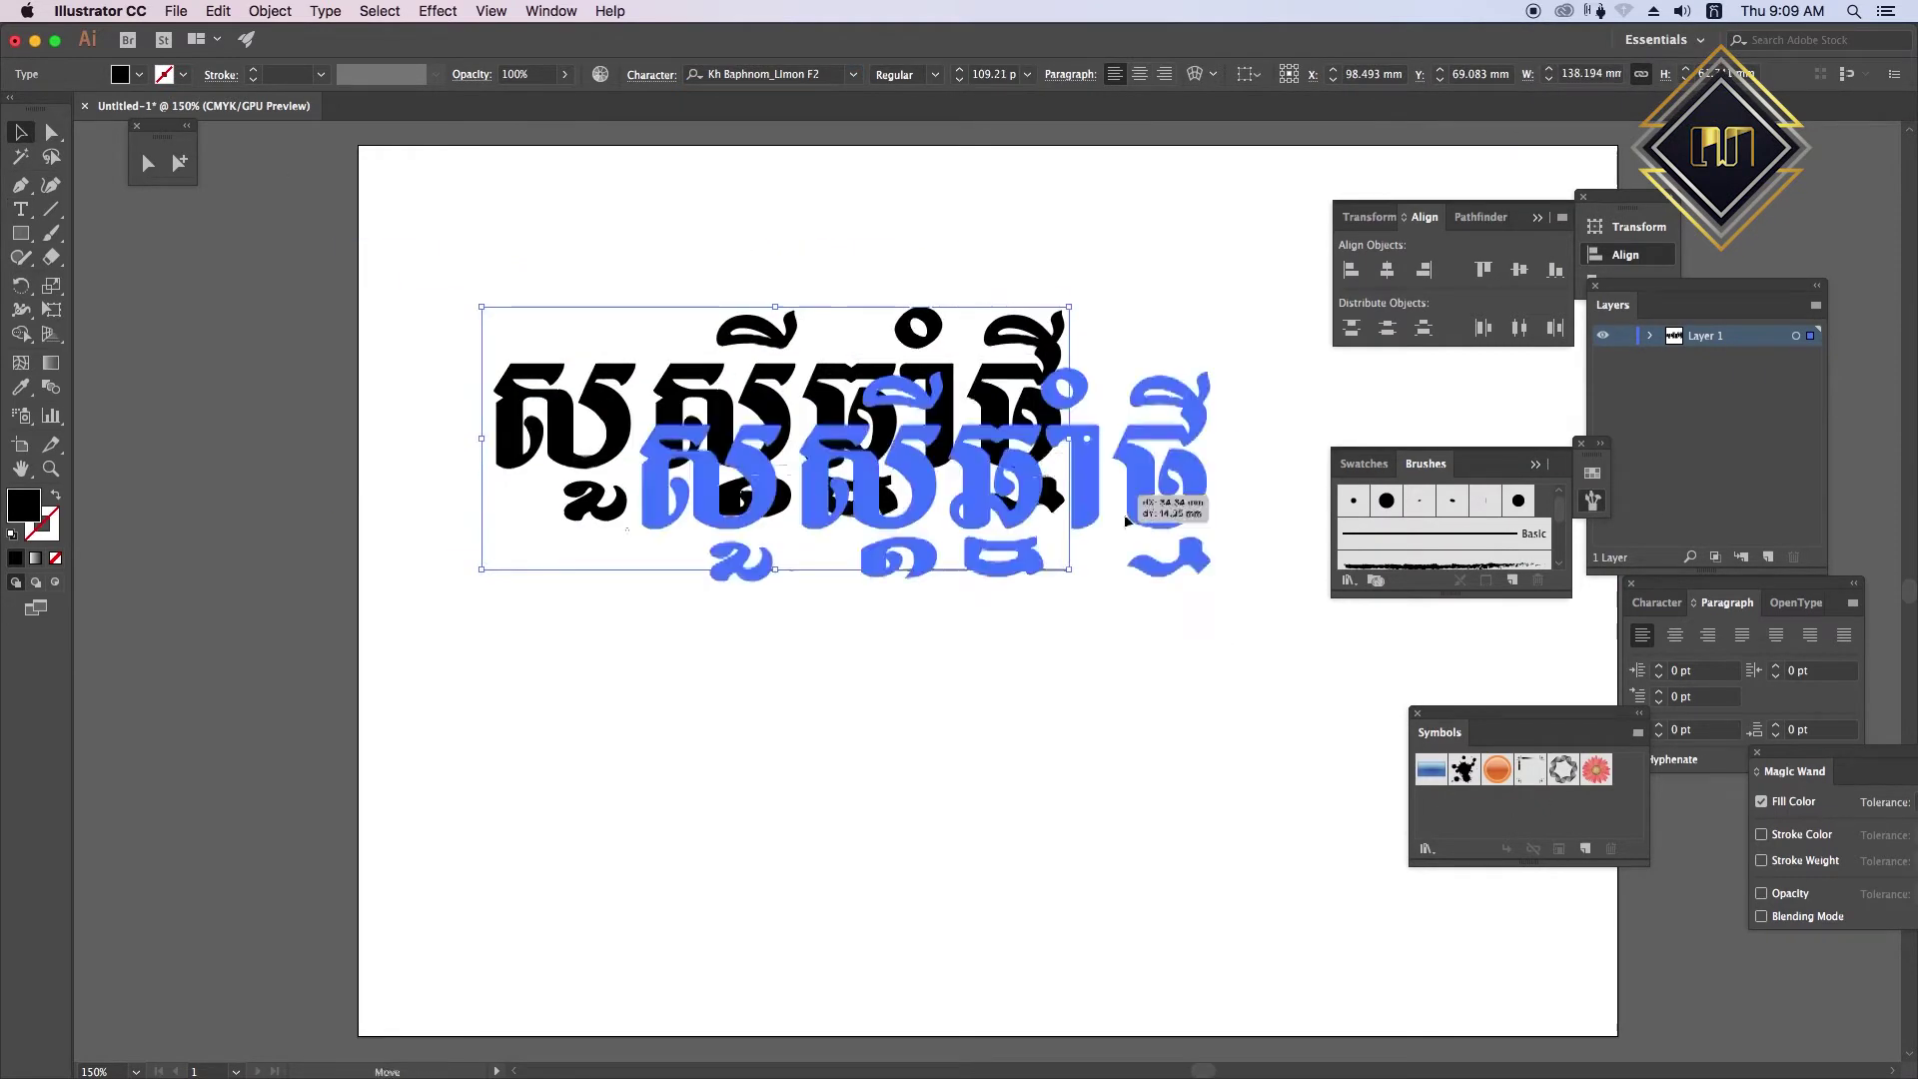
- Apply the Kh Baphnom 05 Dang Soph Italic font to the Khmer headline, then switch to Cinema 4D
{"action": "key", "text": "Down"}
{"action": "key", "text": "Down"}
{"action": "key", "text": "Down"}
{"action": "key", "text": "Down"}
{"action": "key", "text": "Down"}
{"action": "key", "text": "Down"}
{"action": "key", "text": "Down"}
{"action": "key", "text": "Down"}
{"action": "key", "text": "Down"}
{"action": "key", "text": "Down"}
{"action": "key", "text": "Down"}
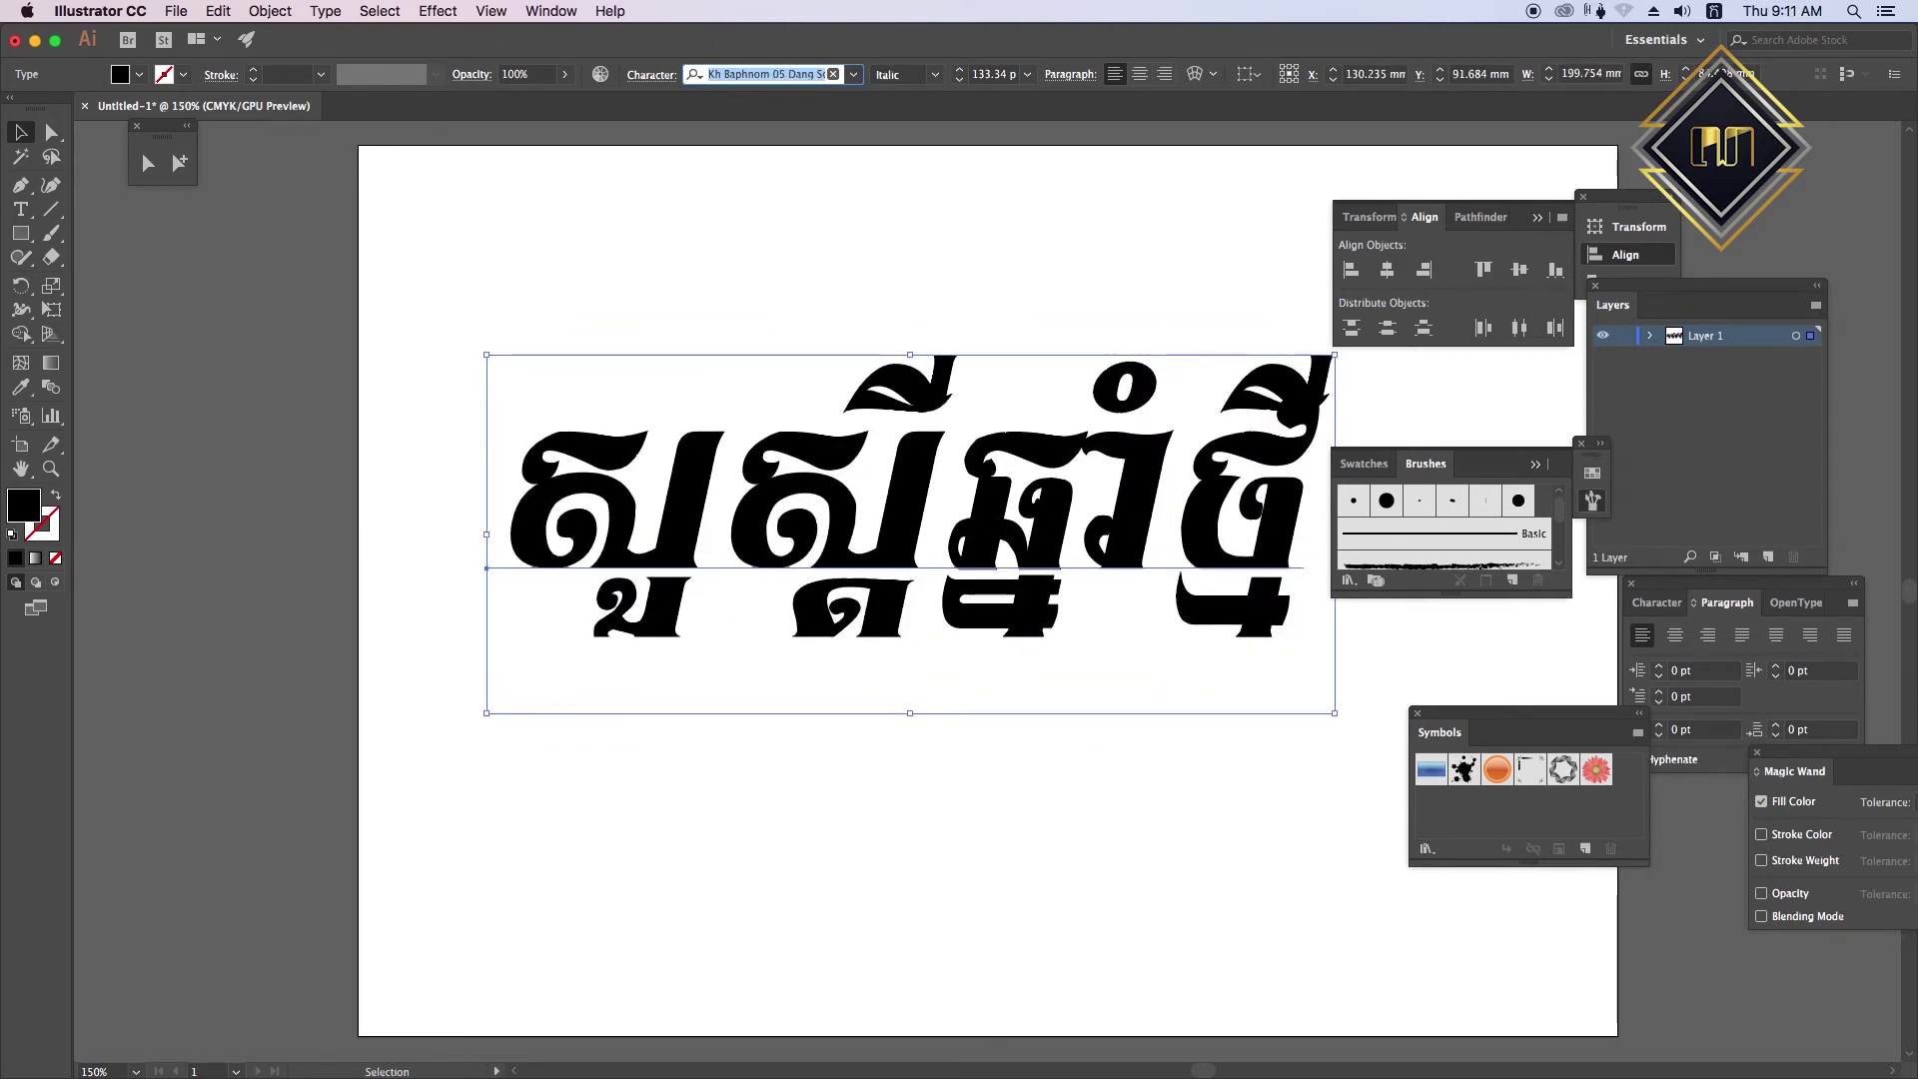
{"action": "key", "text": "Return"}
{"action": "left_click", "coordinate": [175, 11]}
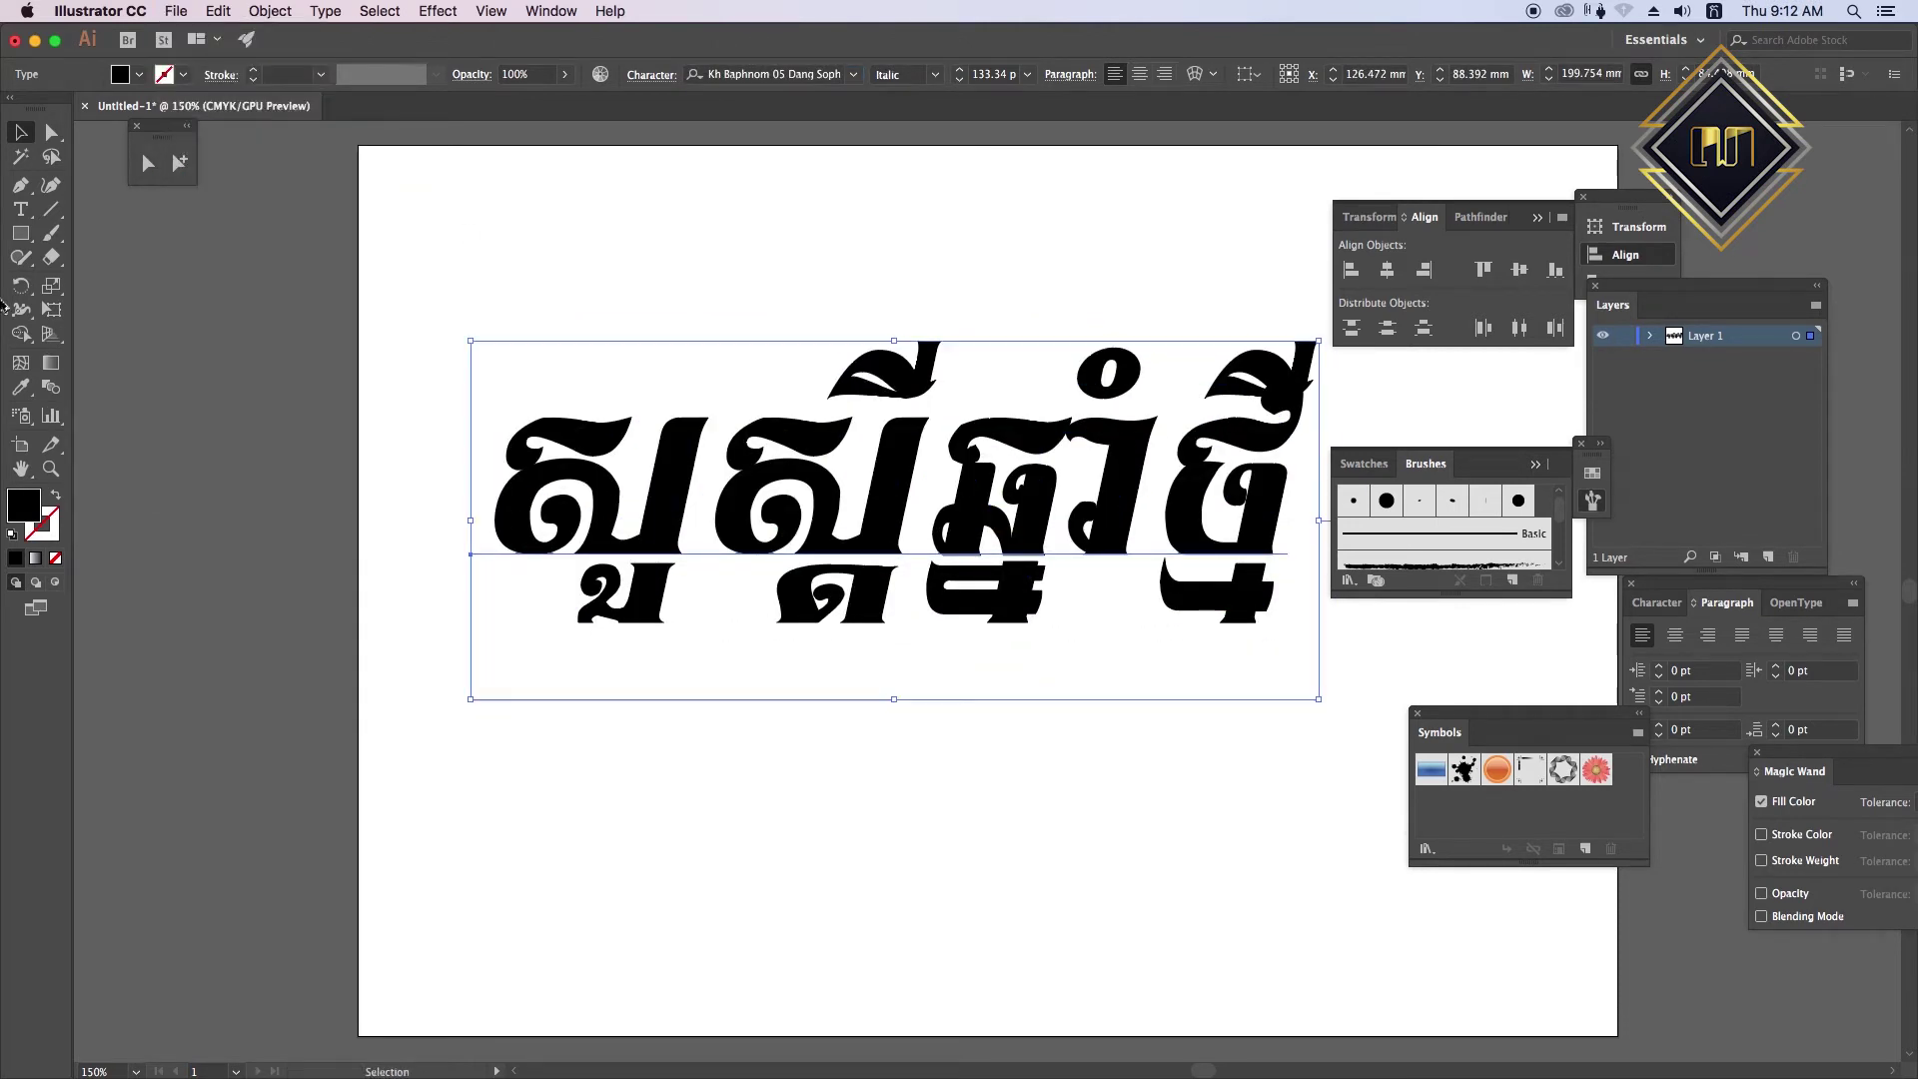
{"action": "left_click", "coordinate": [28, 325]}
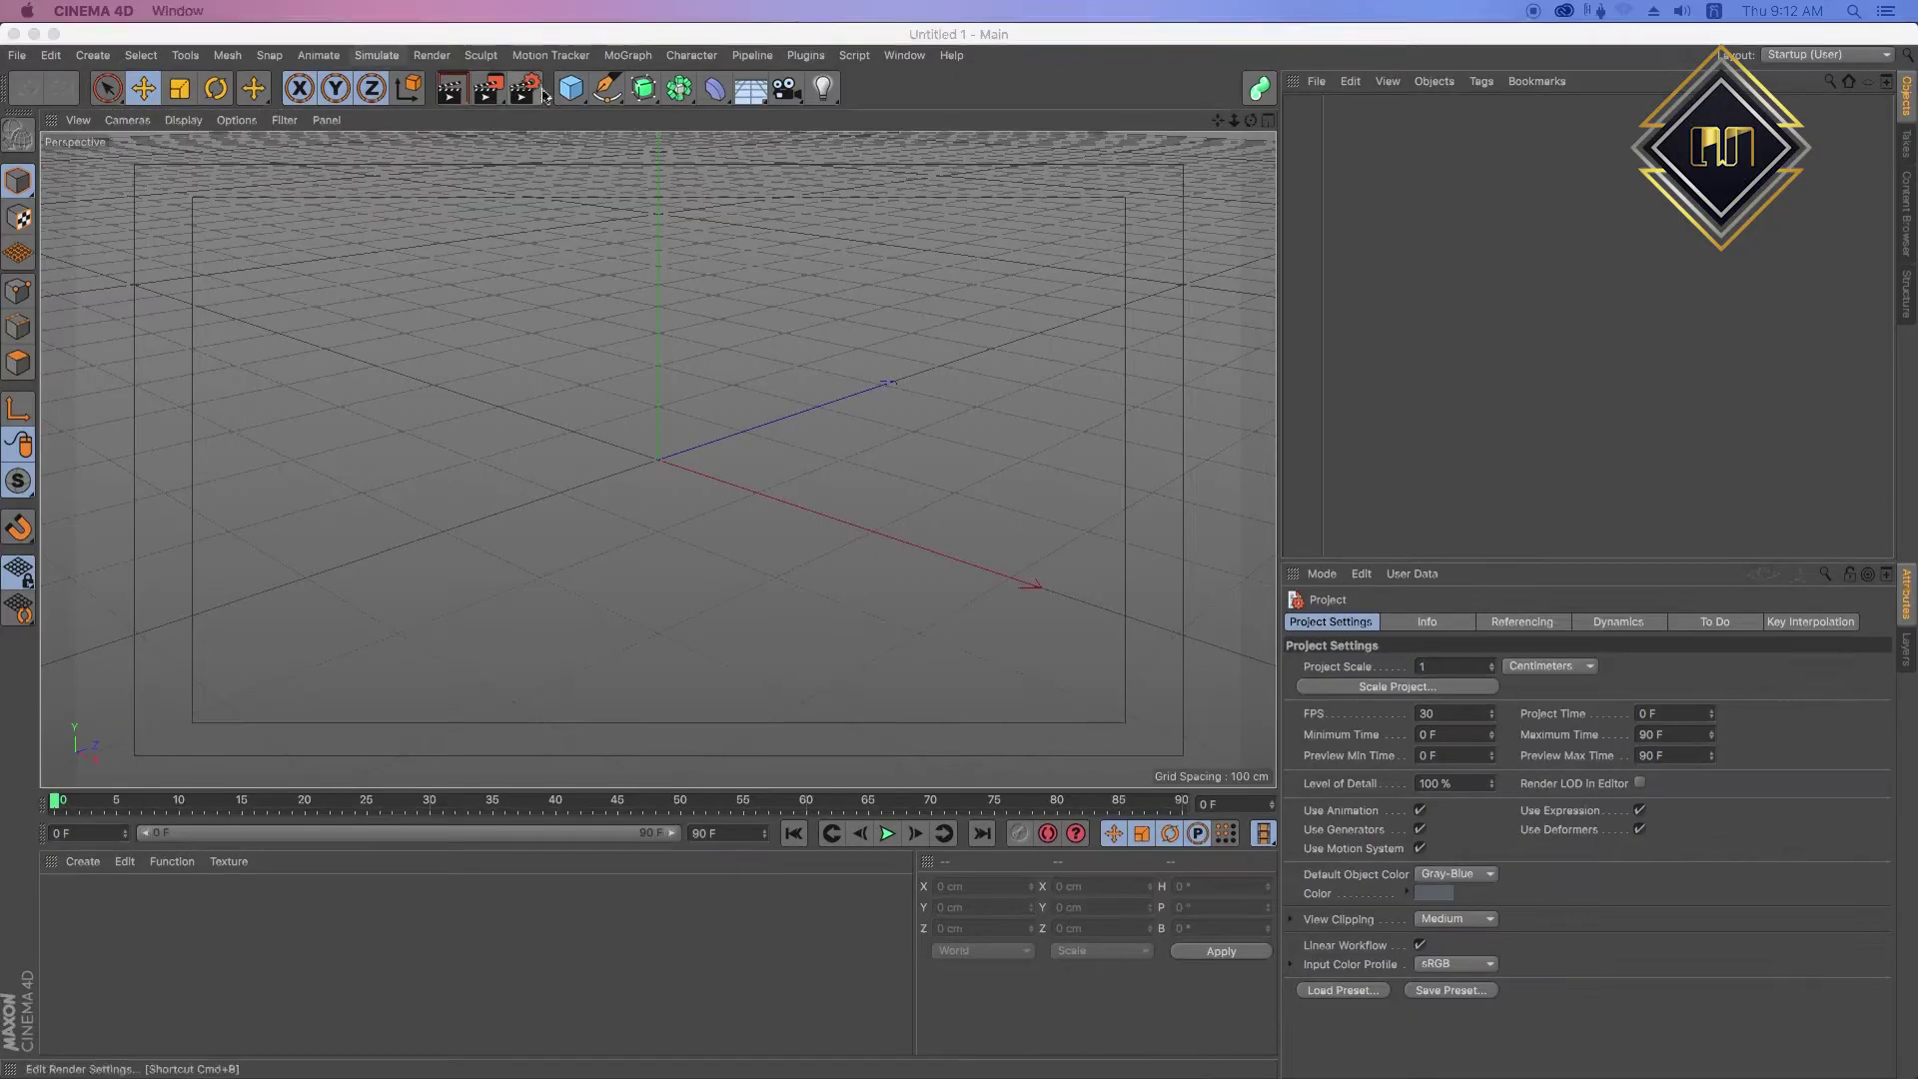
{"action": "key", "text": "ctrl+b"}
{"action": "left_click", "coordinate": [200, 76]}
{"action": "left_click", "coordinate": [178, 100]}
{"action": "left_click", "coordinate": [311, 100]}
{"action": "left_click", "coordinate": [500, 600]}
{"action": "left_click", "coordinate": [311, 100]}
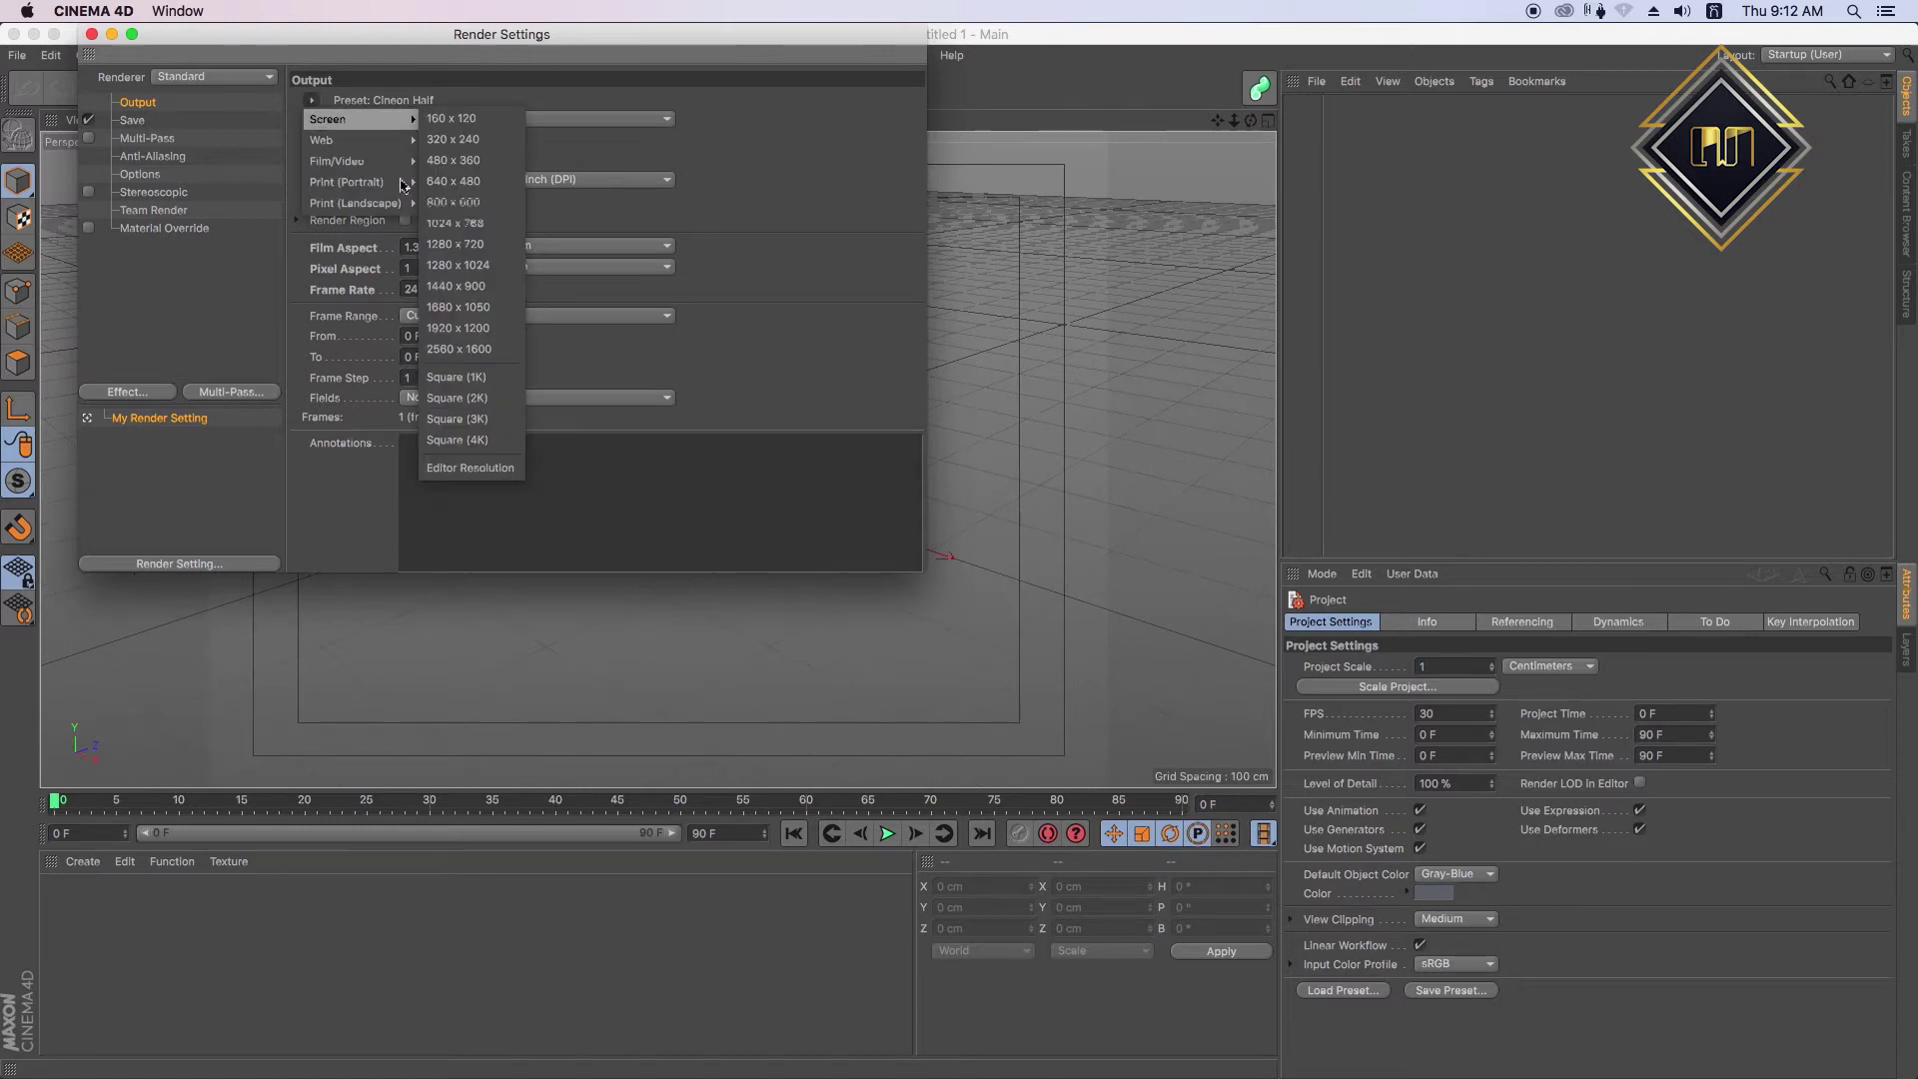
{"action": "left_click", "coordinate": [481, 579]}
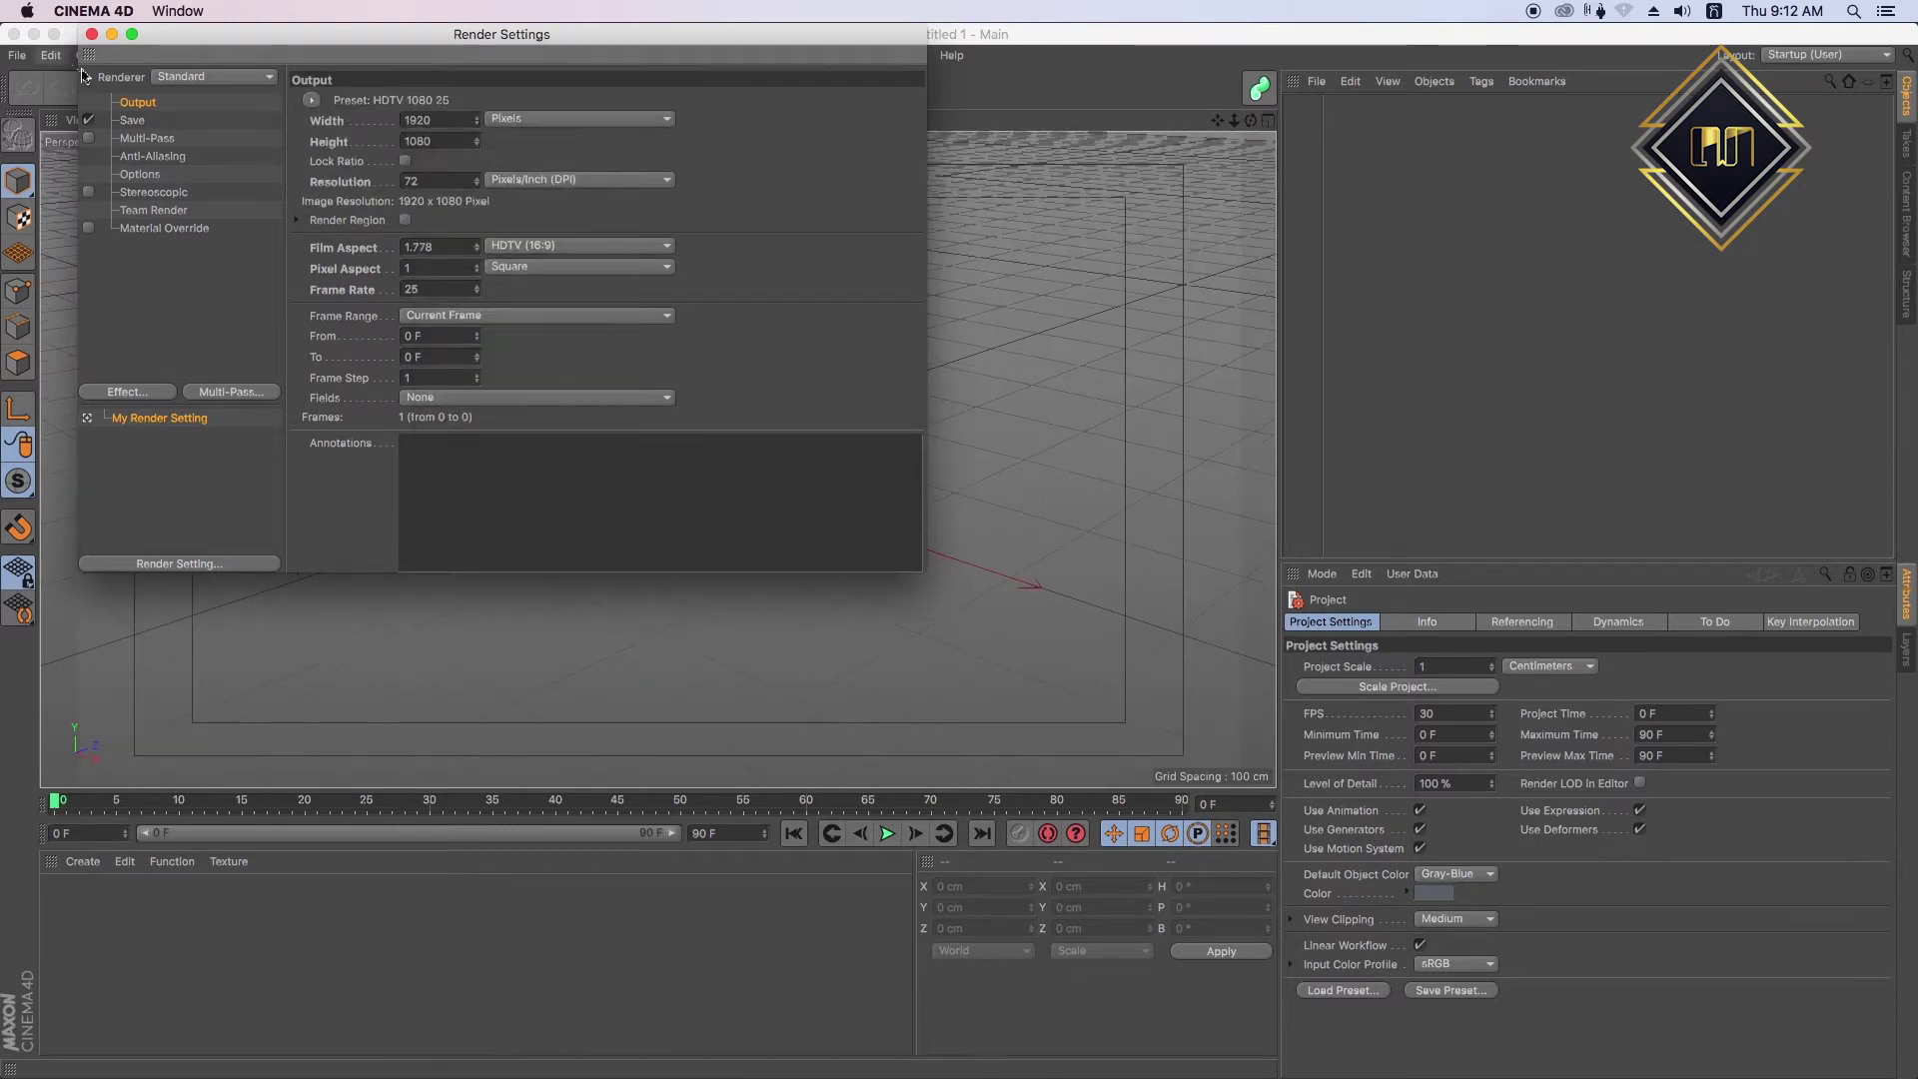
{"action": "left_click", "coordinate": [1218, 673]}
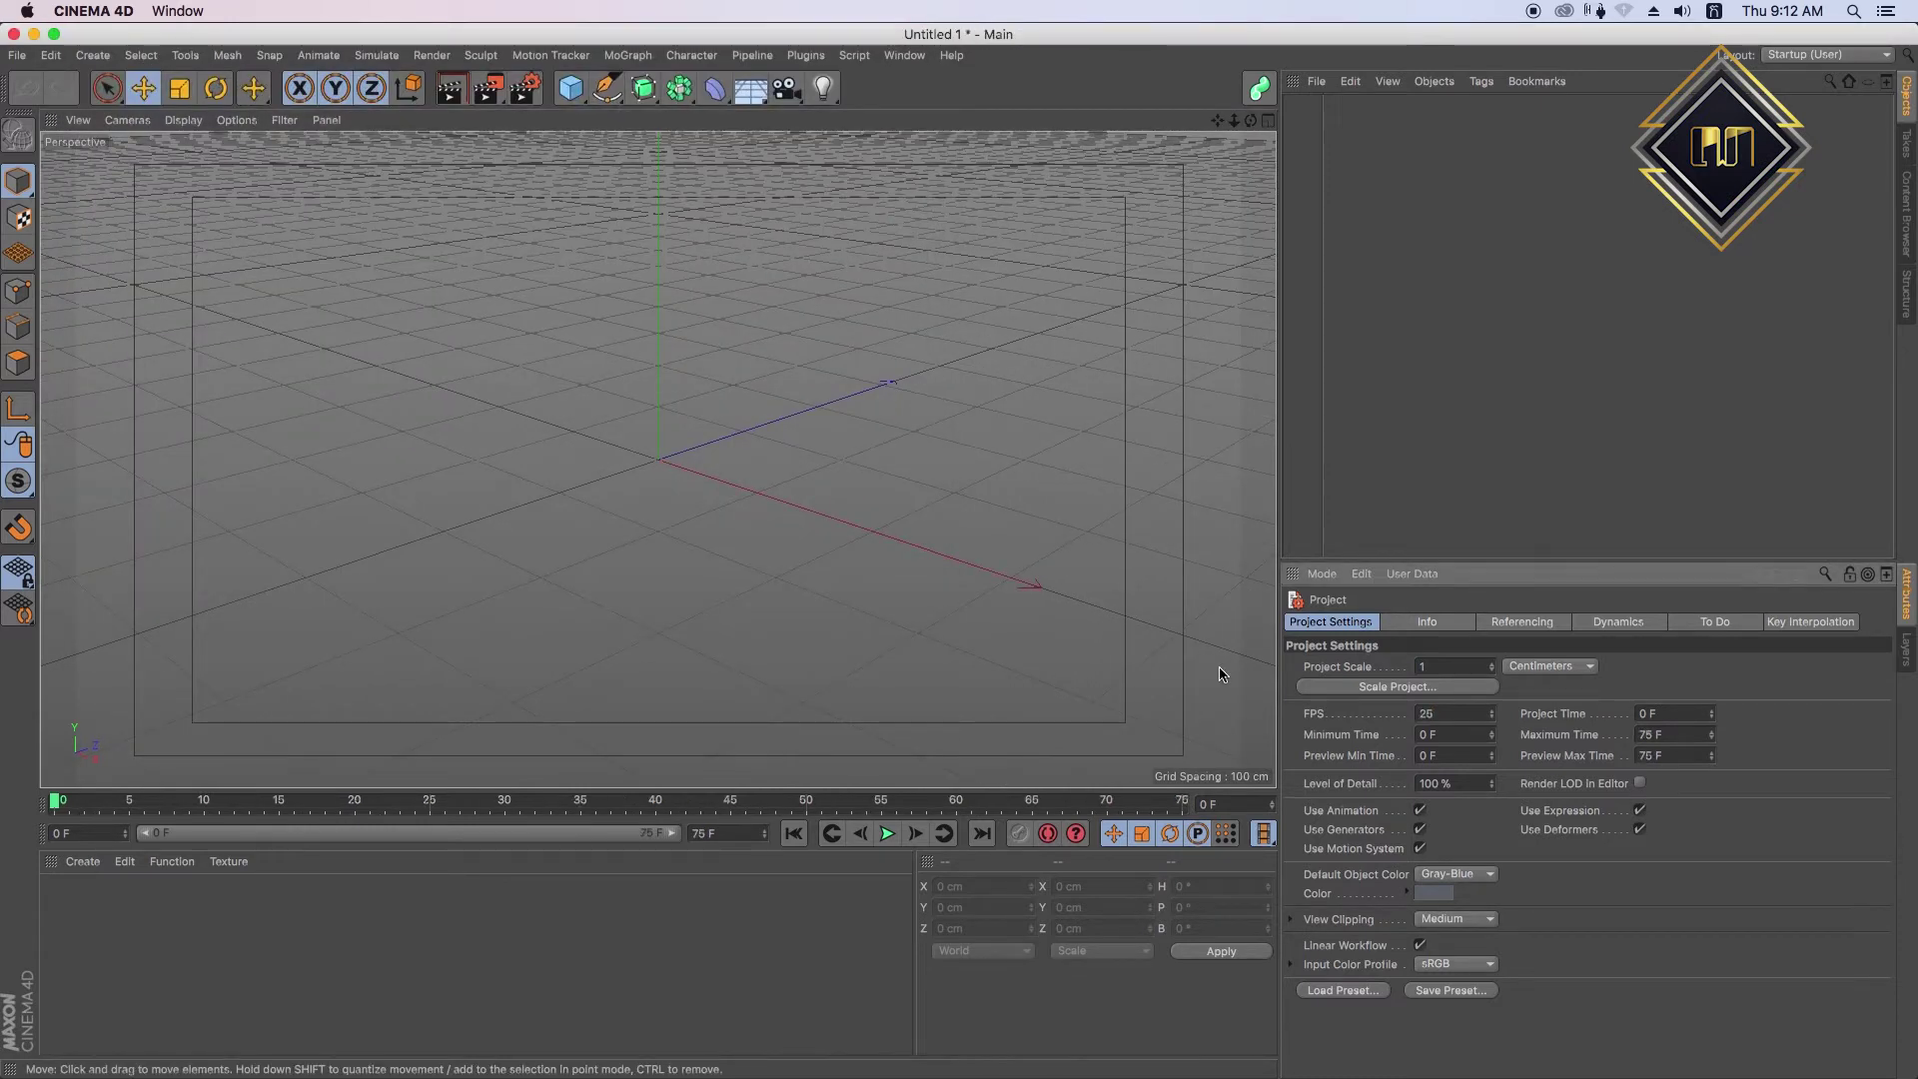
- Import the Illustrator Khmer text as paths with CV-ArtSmart Import and select Layer 1
{"action": "left_click", "coordinate": [807, 56]}
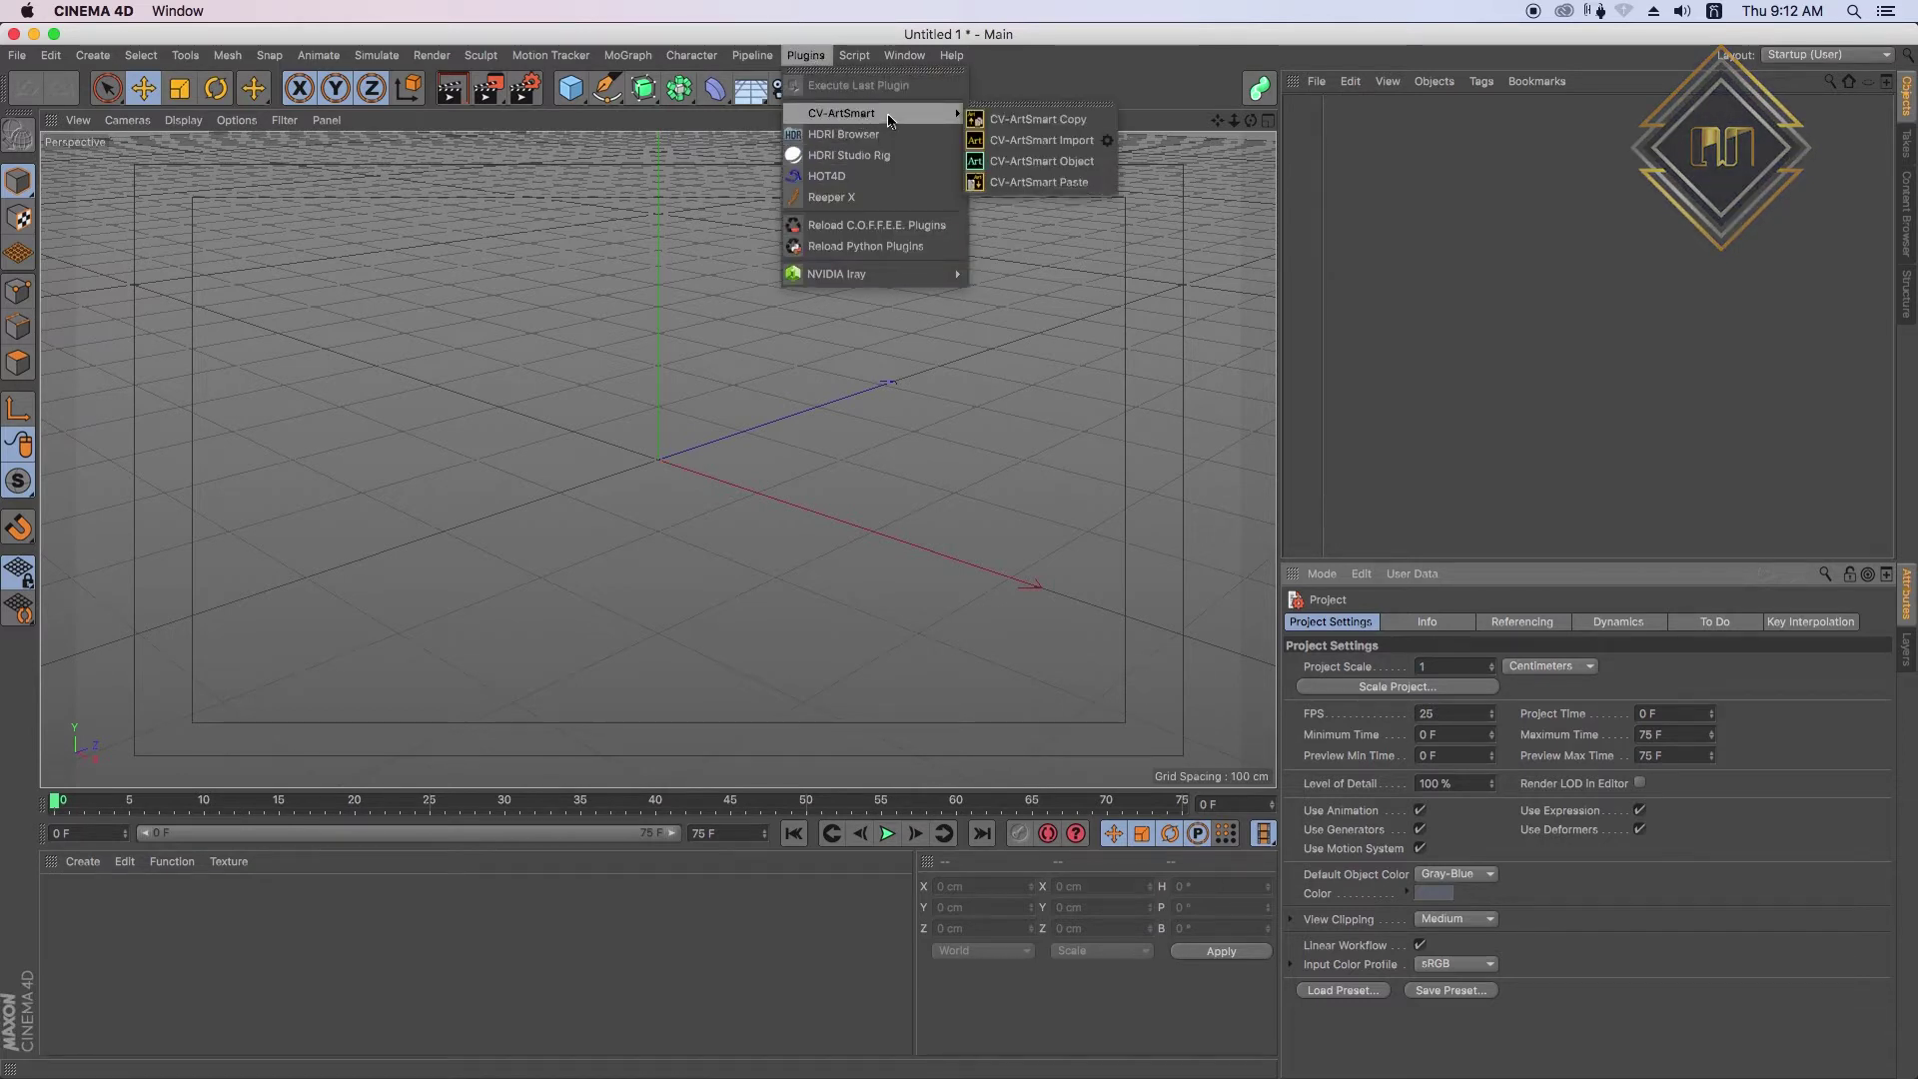
{"action": "left_click", "coordinate": [1039, 182]}
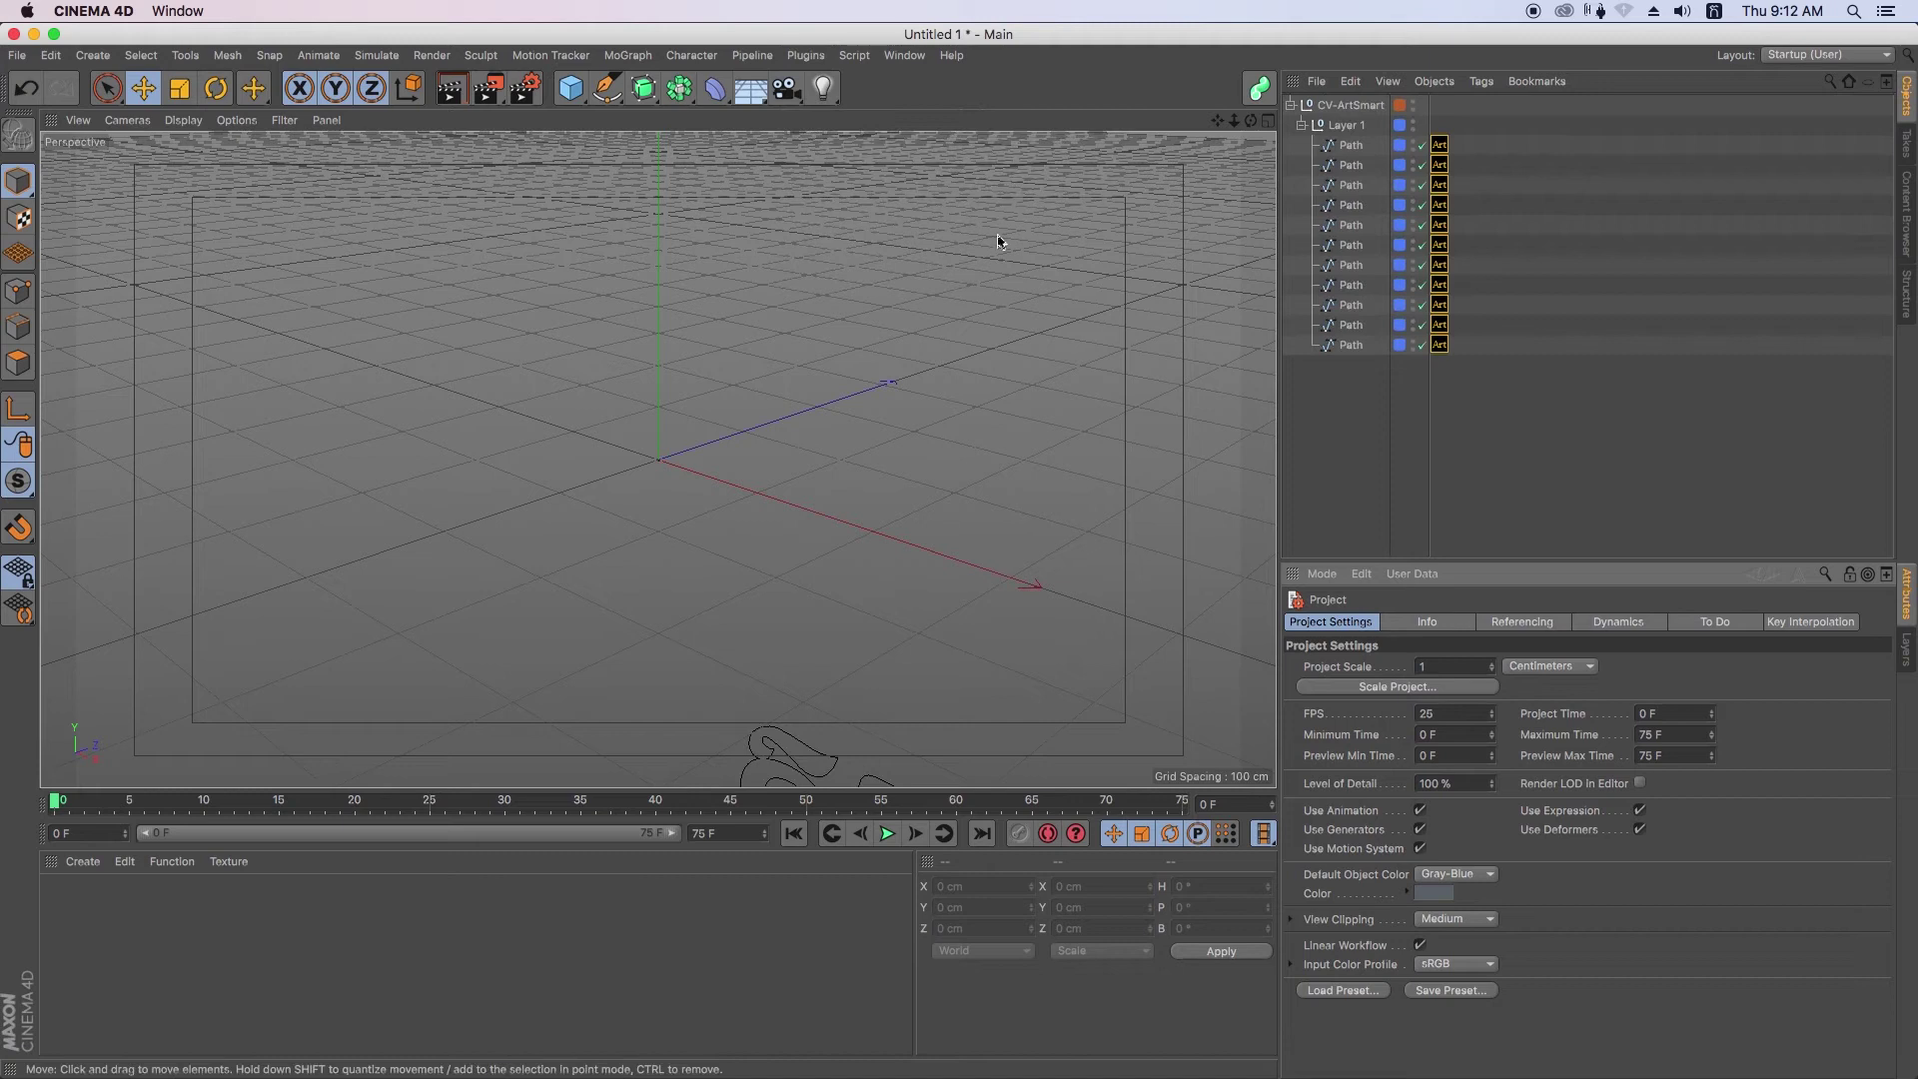
{"action": "left_click", "coordinate": [1344, 108]}
{"action": "left_click", "coordinate": [1338, 126]}
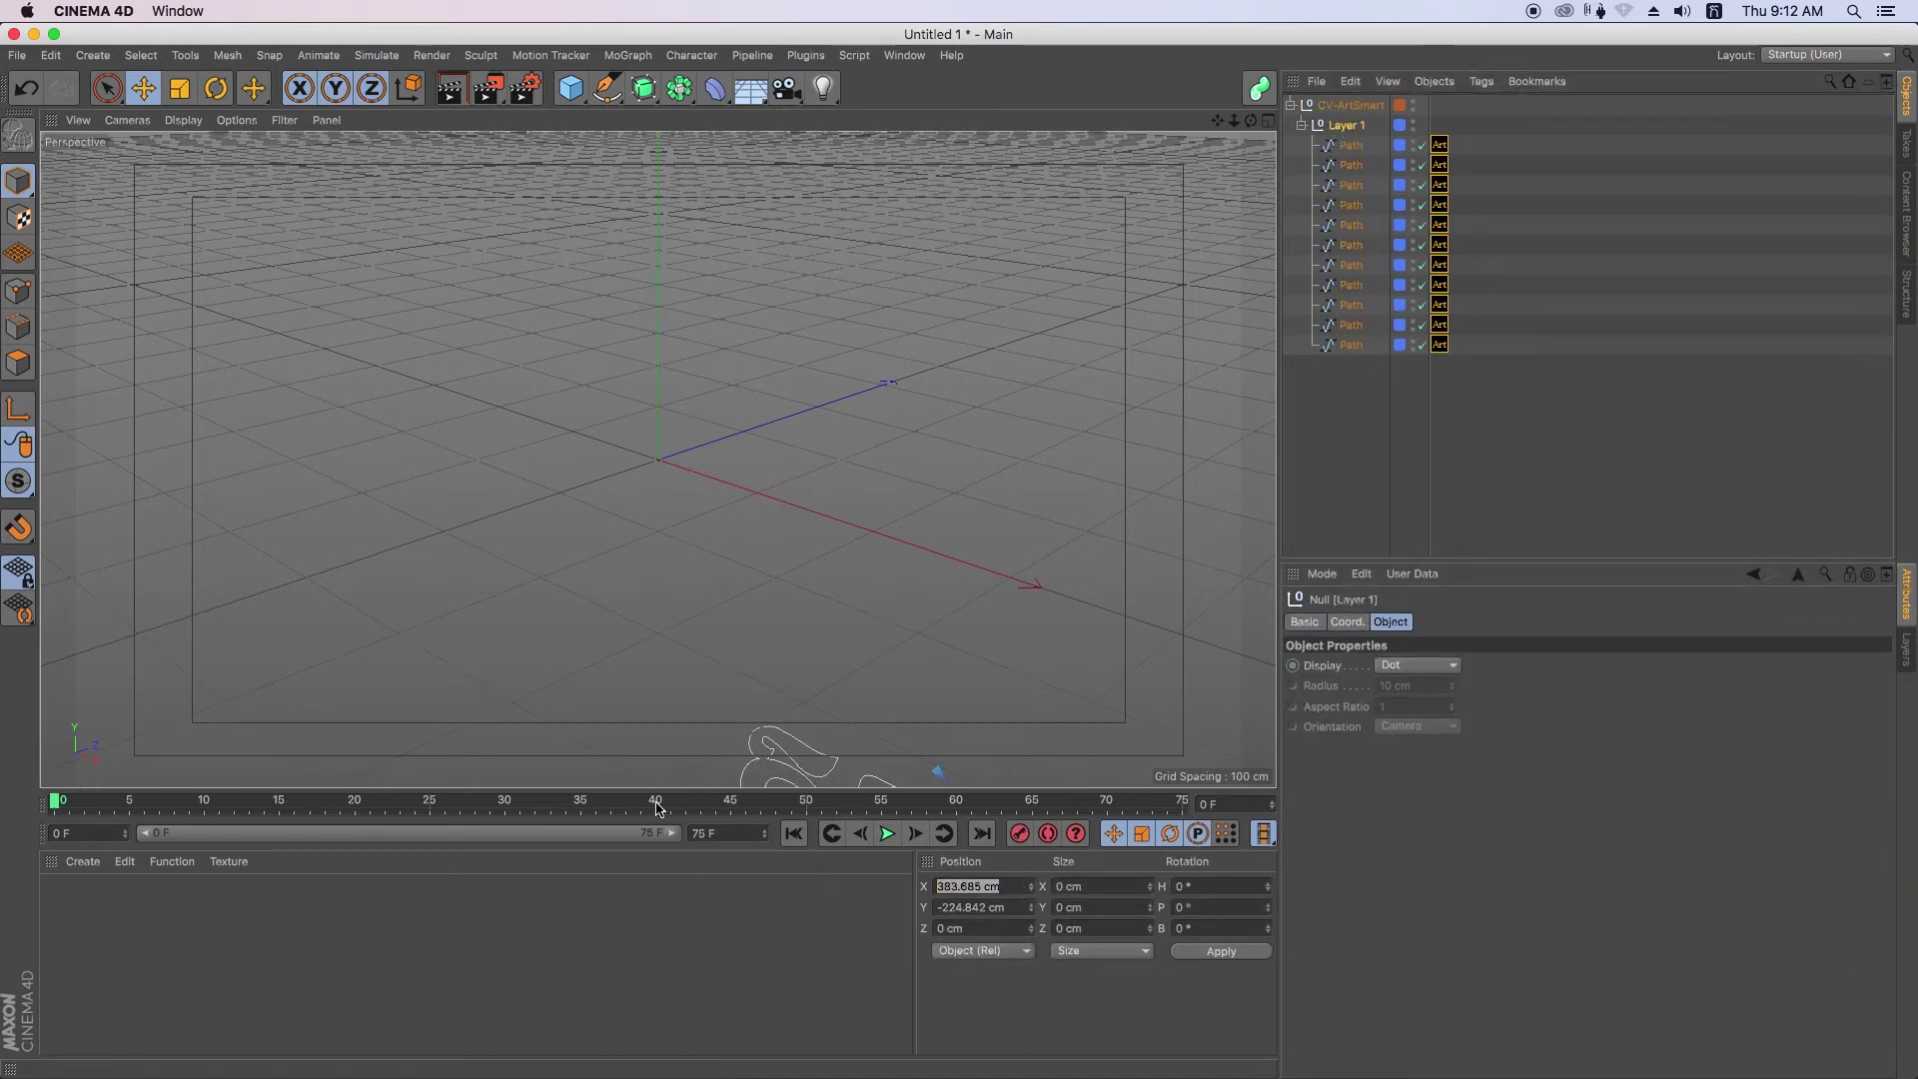
- Set Layer 1's Position X and Y to 0 and orbit to a front view
{"action": "type", "text": "0"}
{"action": "key", "text": "Return"}
{"action": "key", "text": "Tab"}
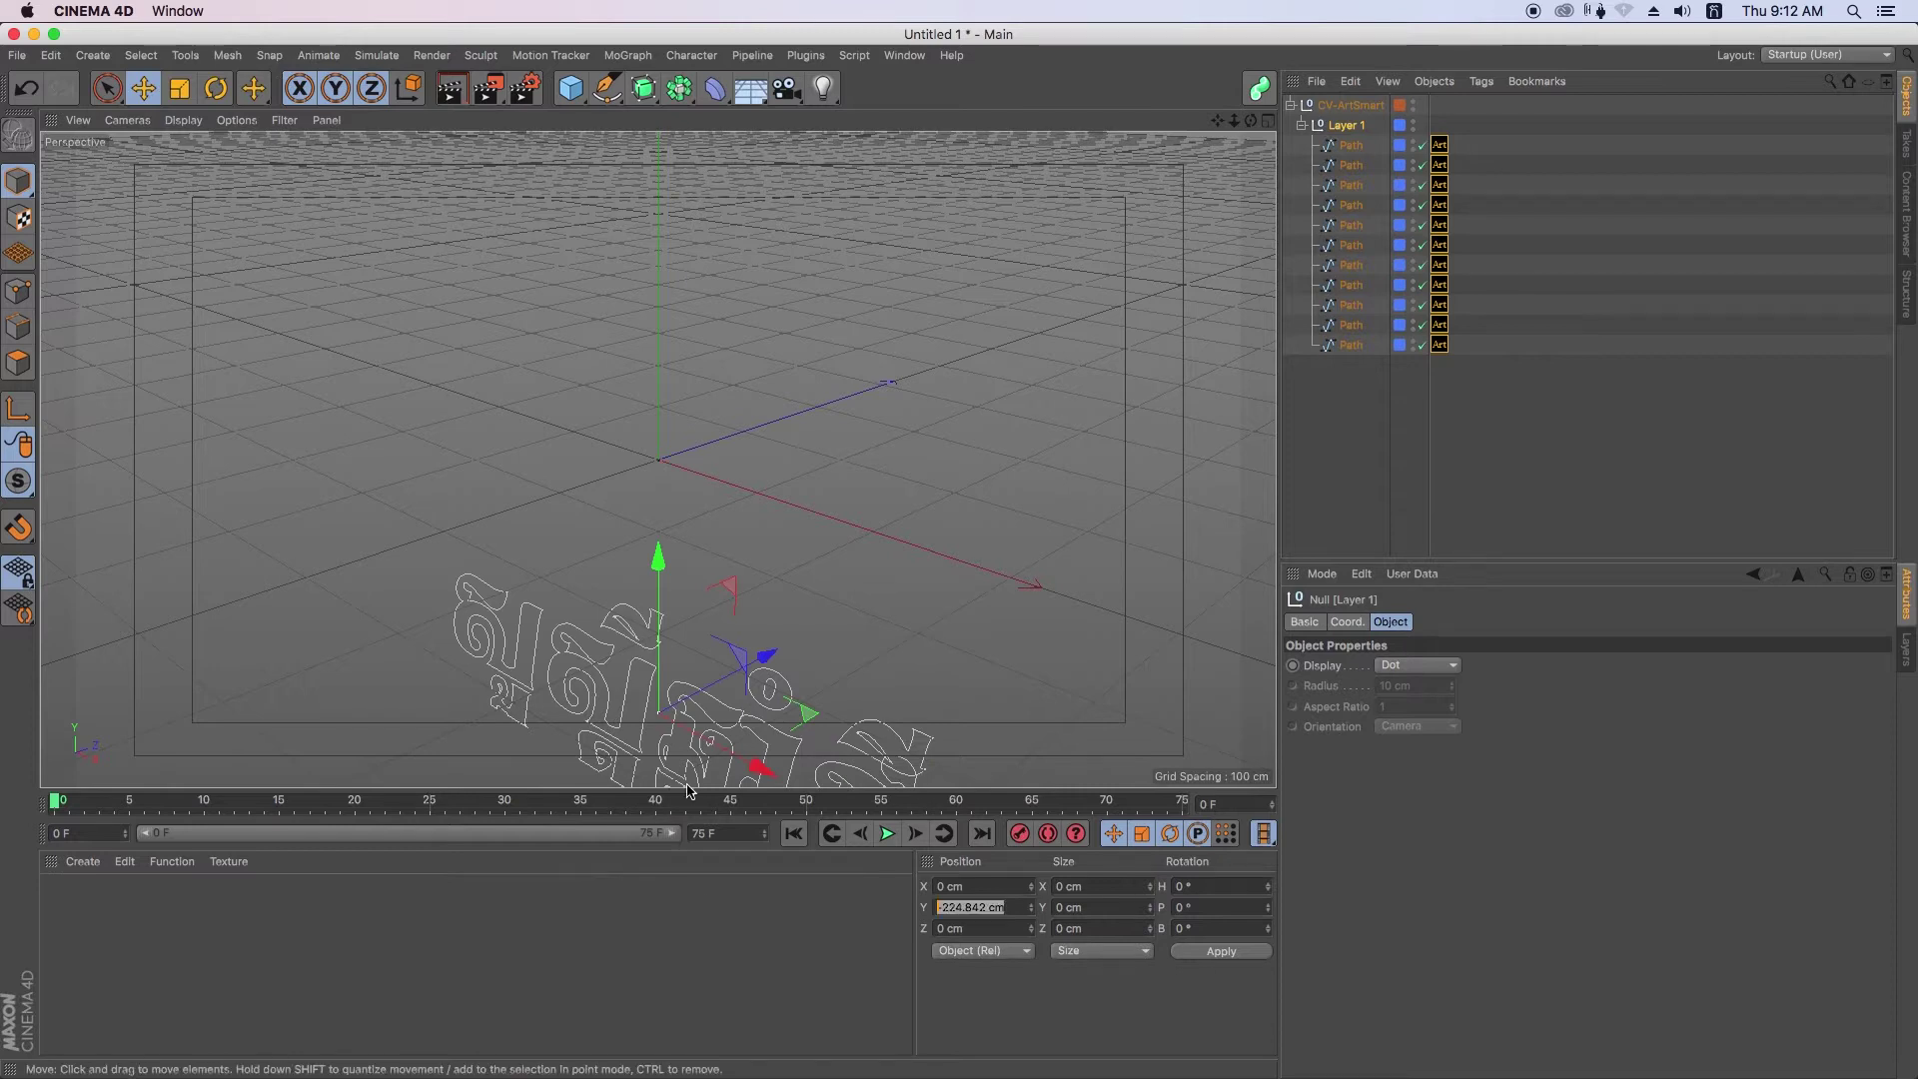
{"action": "type", "text": "0"}
{"action": "key", "text": "Return"}
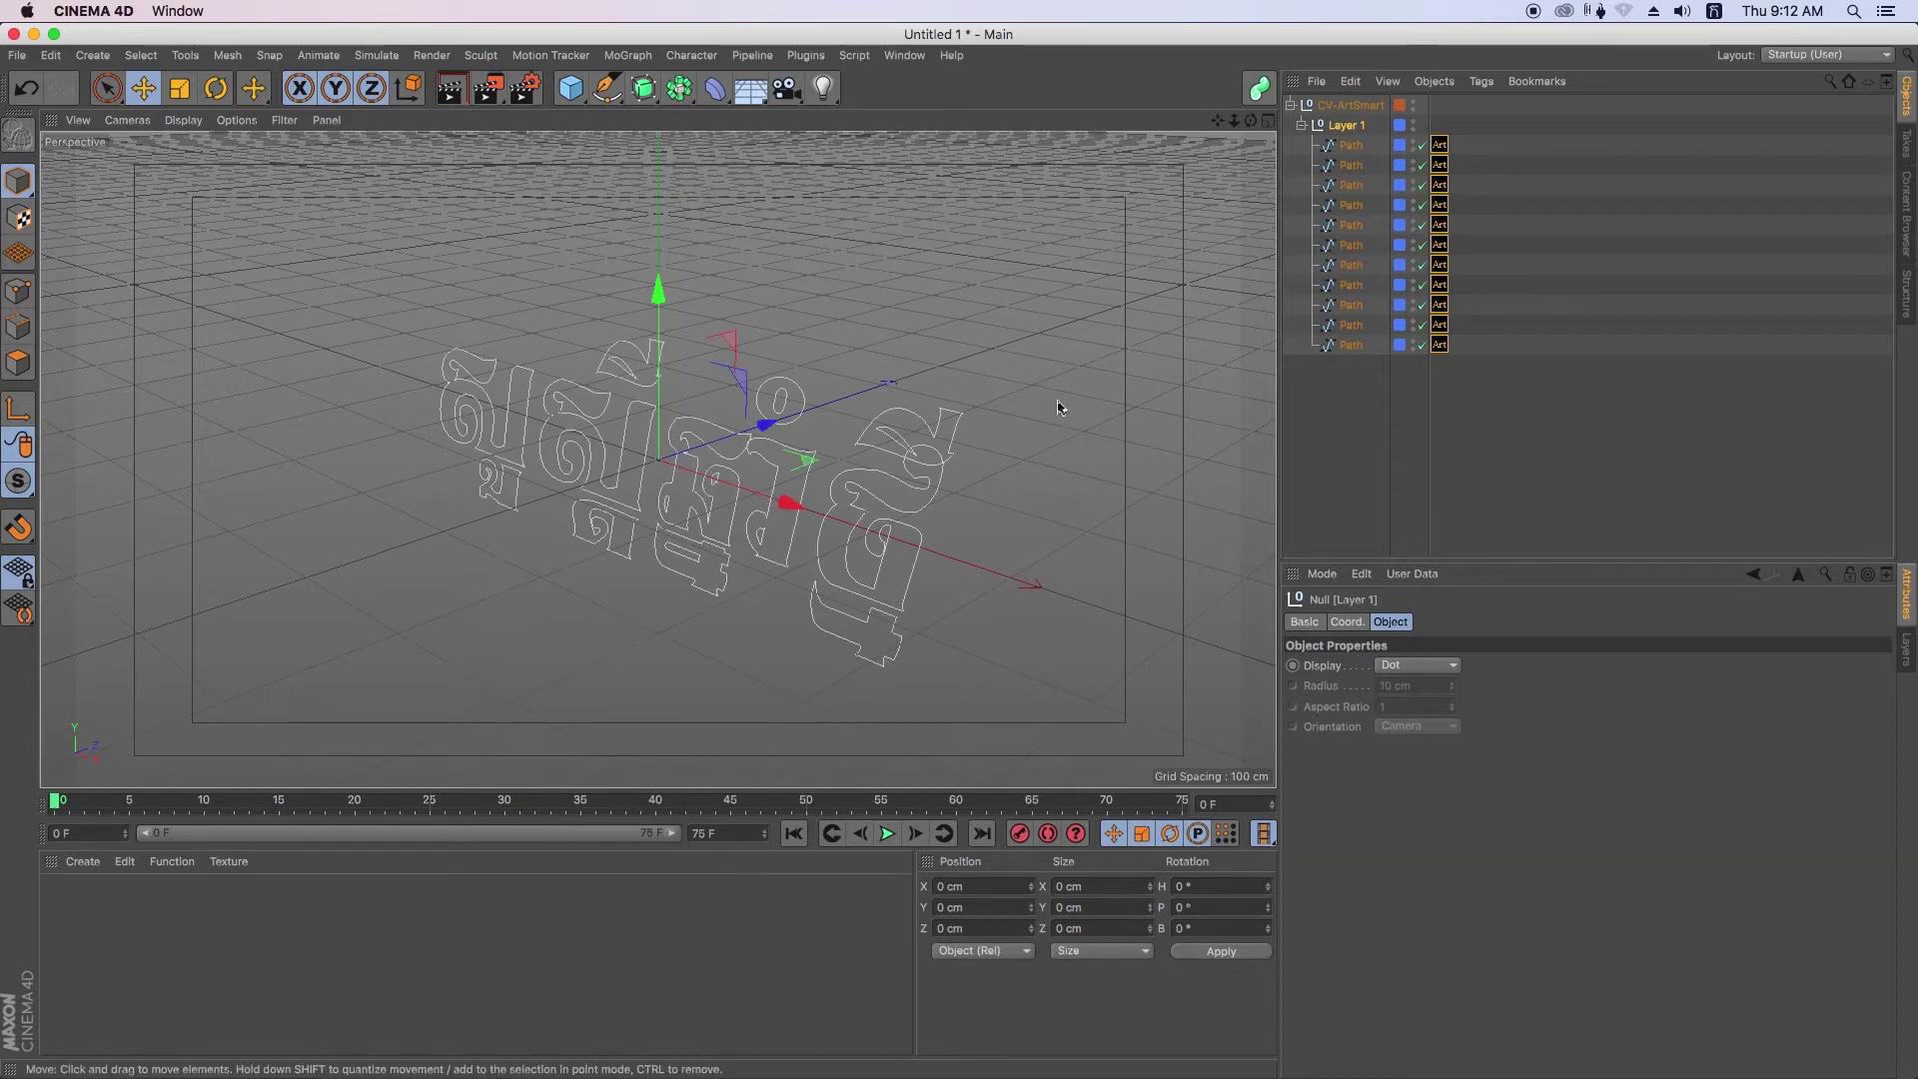
{"action": "left_click_drag", "start_coordinate": [1049, 542], "coordinate": [1153, 512], "text": "alt"}
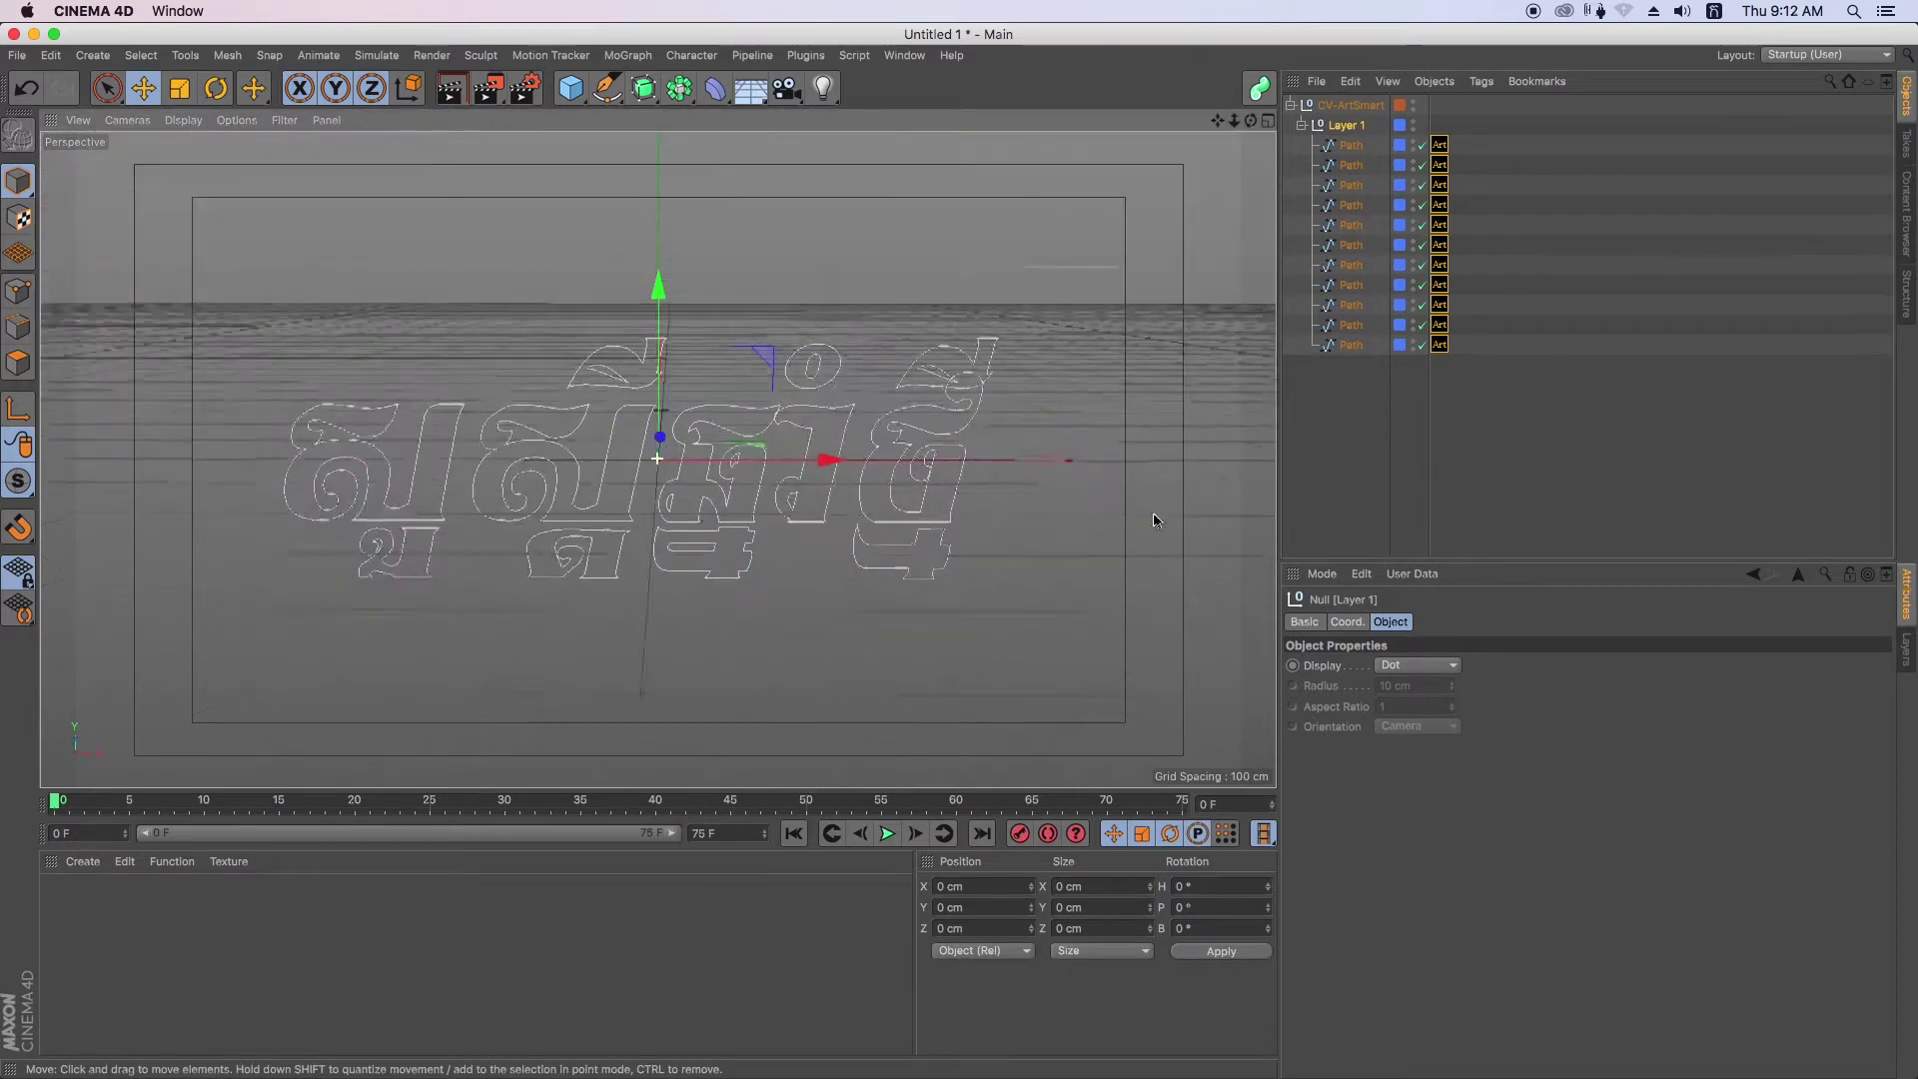
- Find the tone-mark Path and raise it to Y 93.681 cm above the last letter
{"action": "left_click", "coordinate": [1350, 344]}
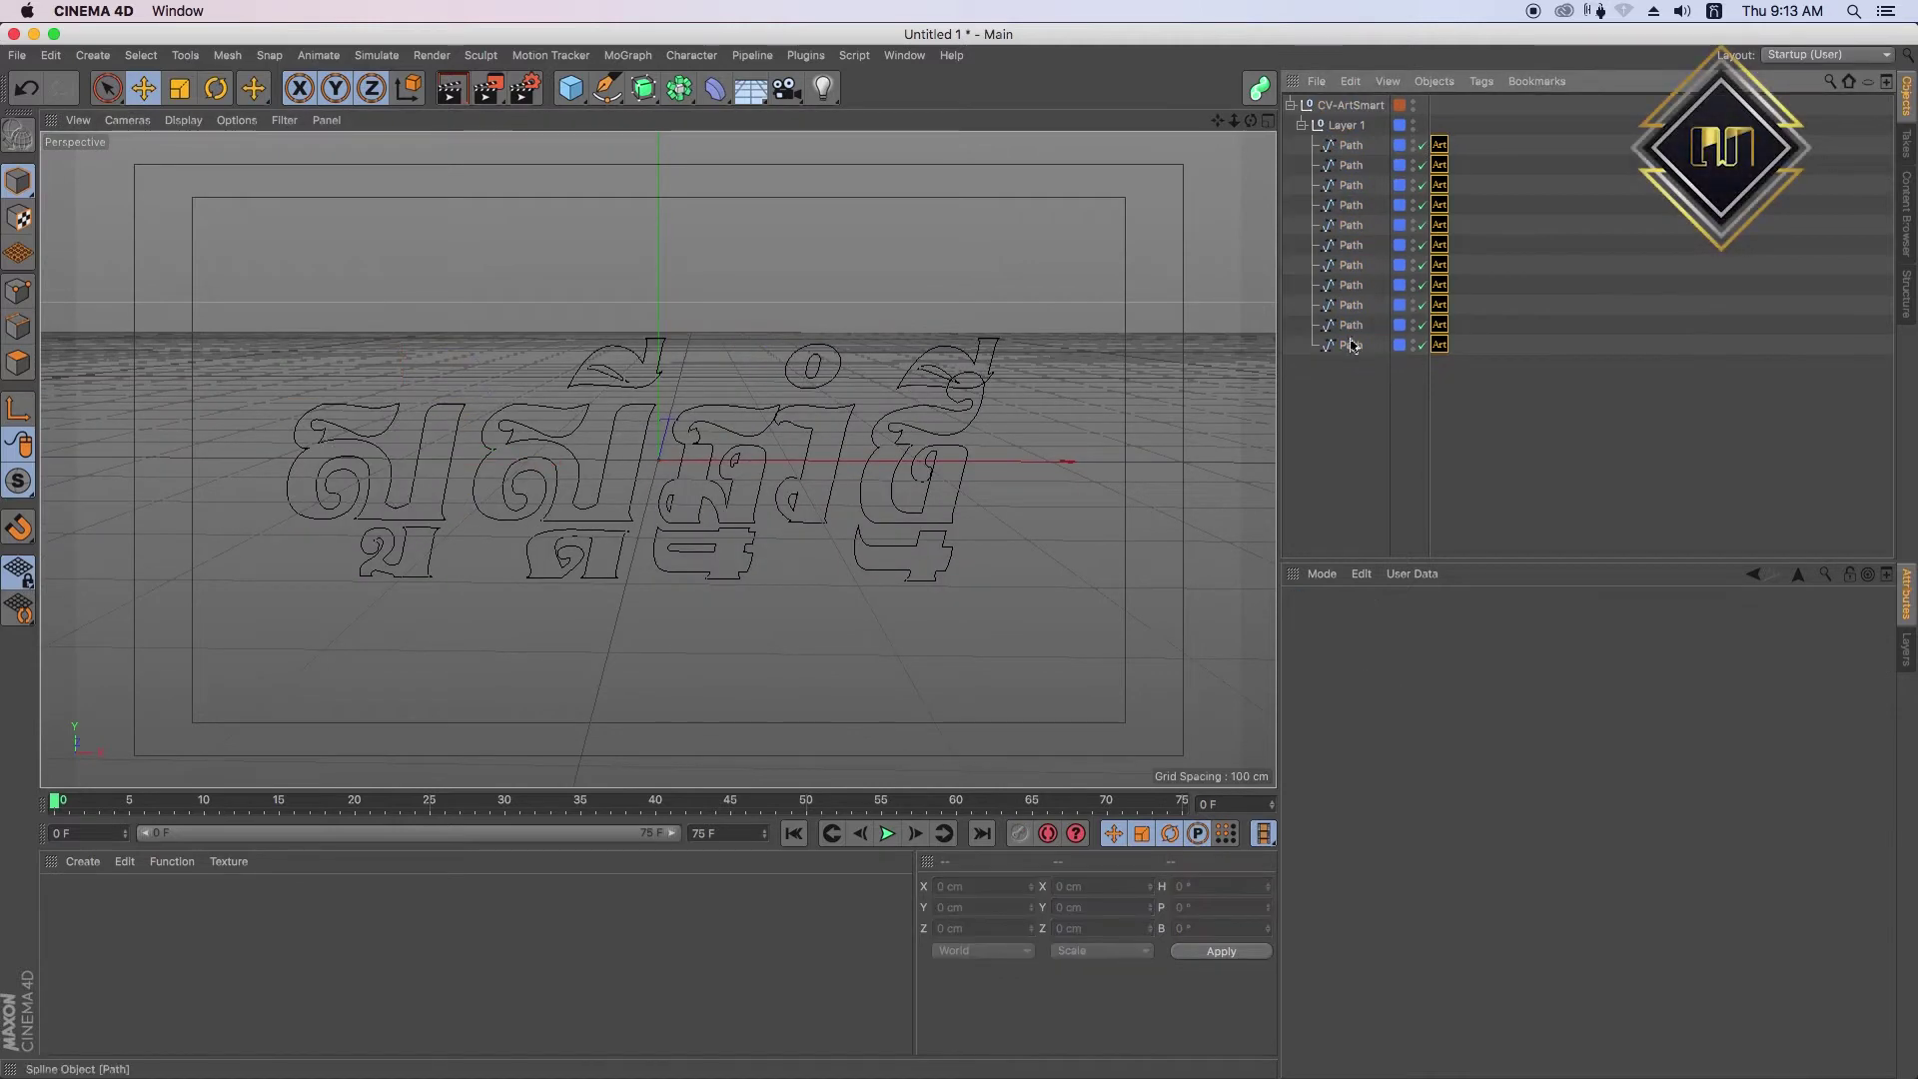
{"action": "left_click", "coordinate": [1351, 304]}
{"action": "left_click", "coordinate": [1350, 285]}
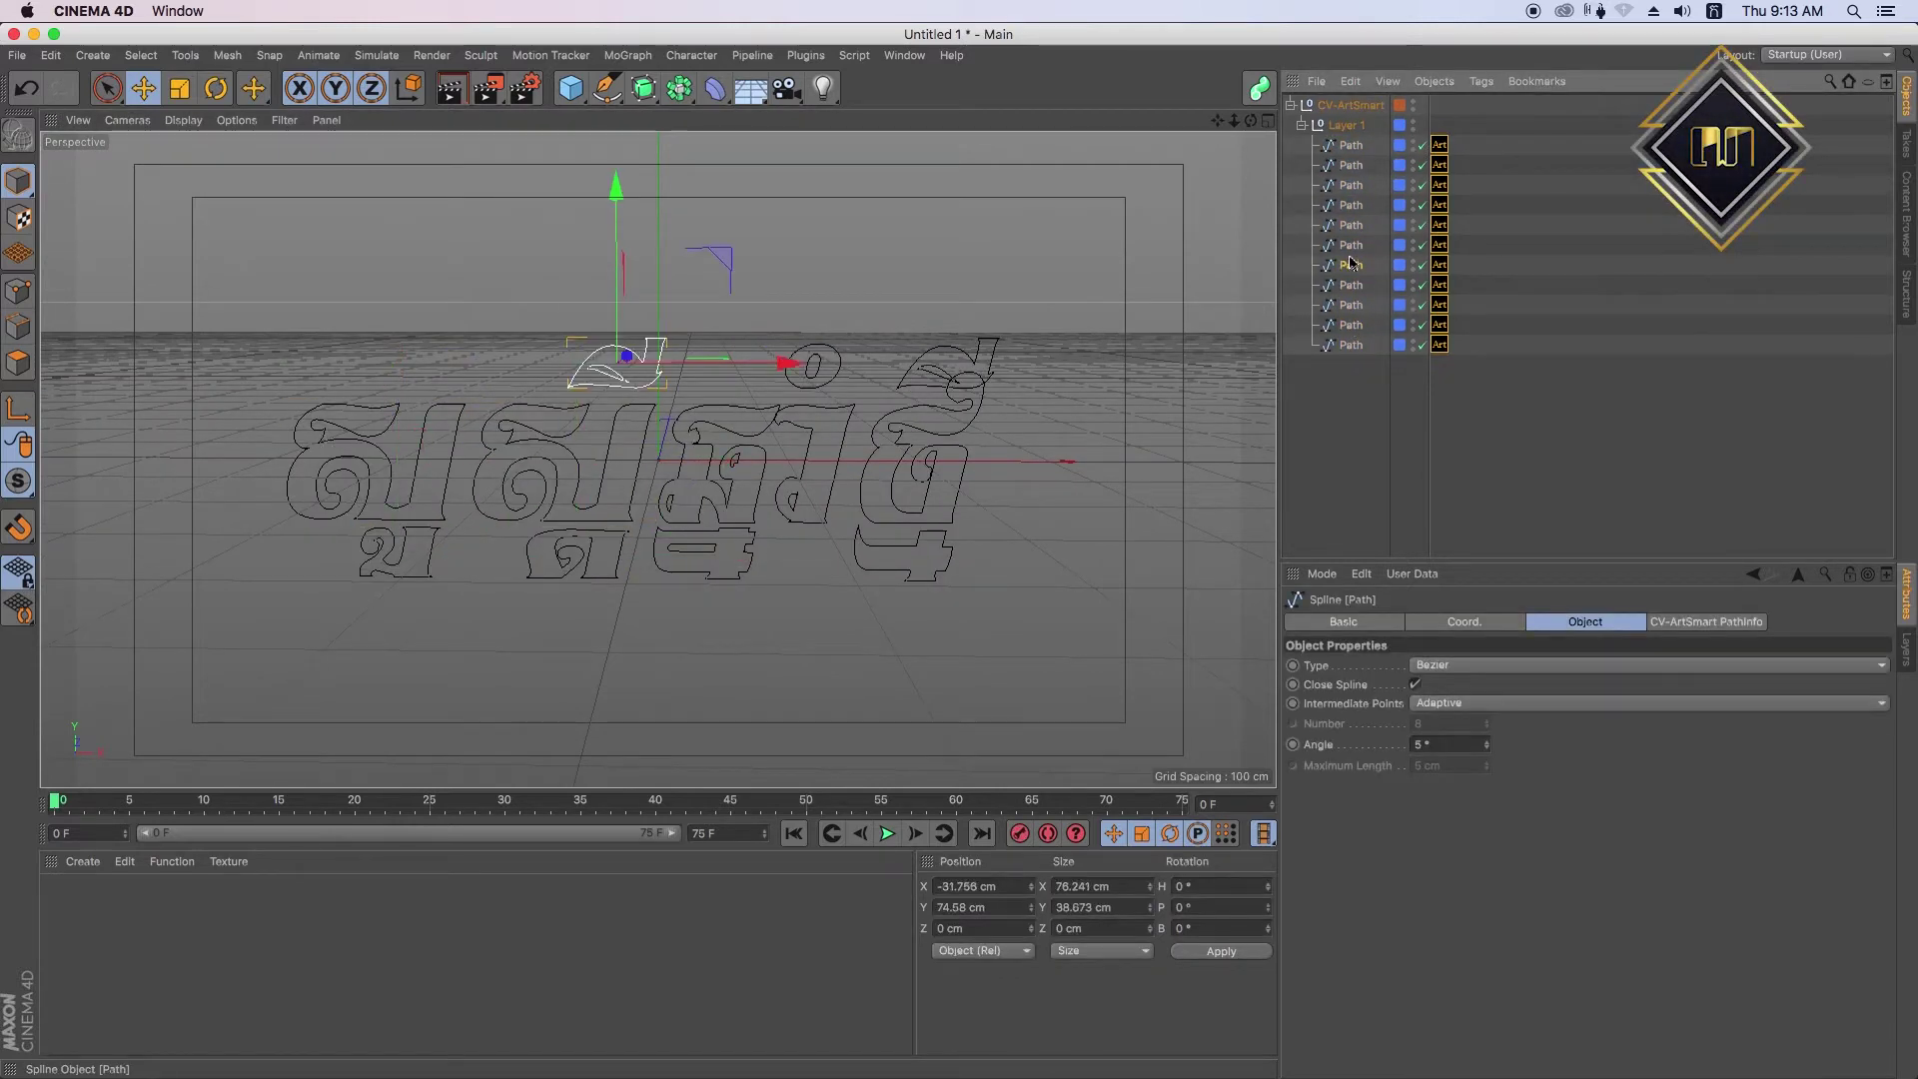
{"action": "left_click", "coordinate": [1350, 225]}
{"action": "left_click", "coordinate": [1352, 186]}
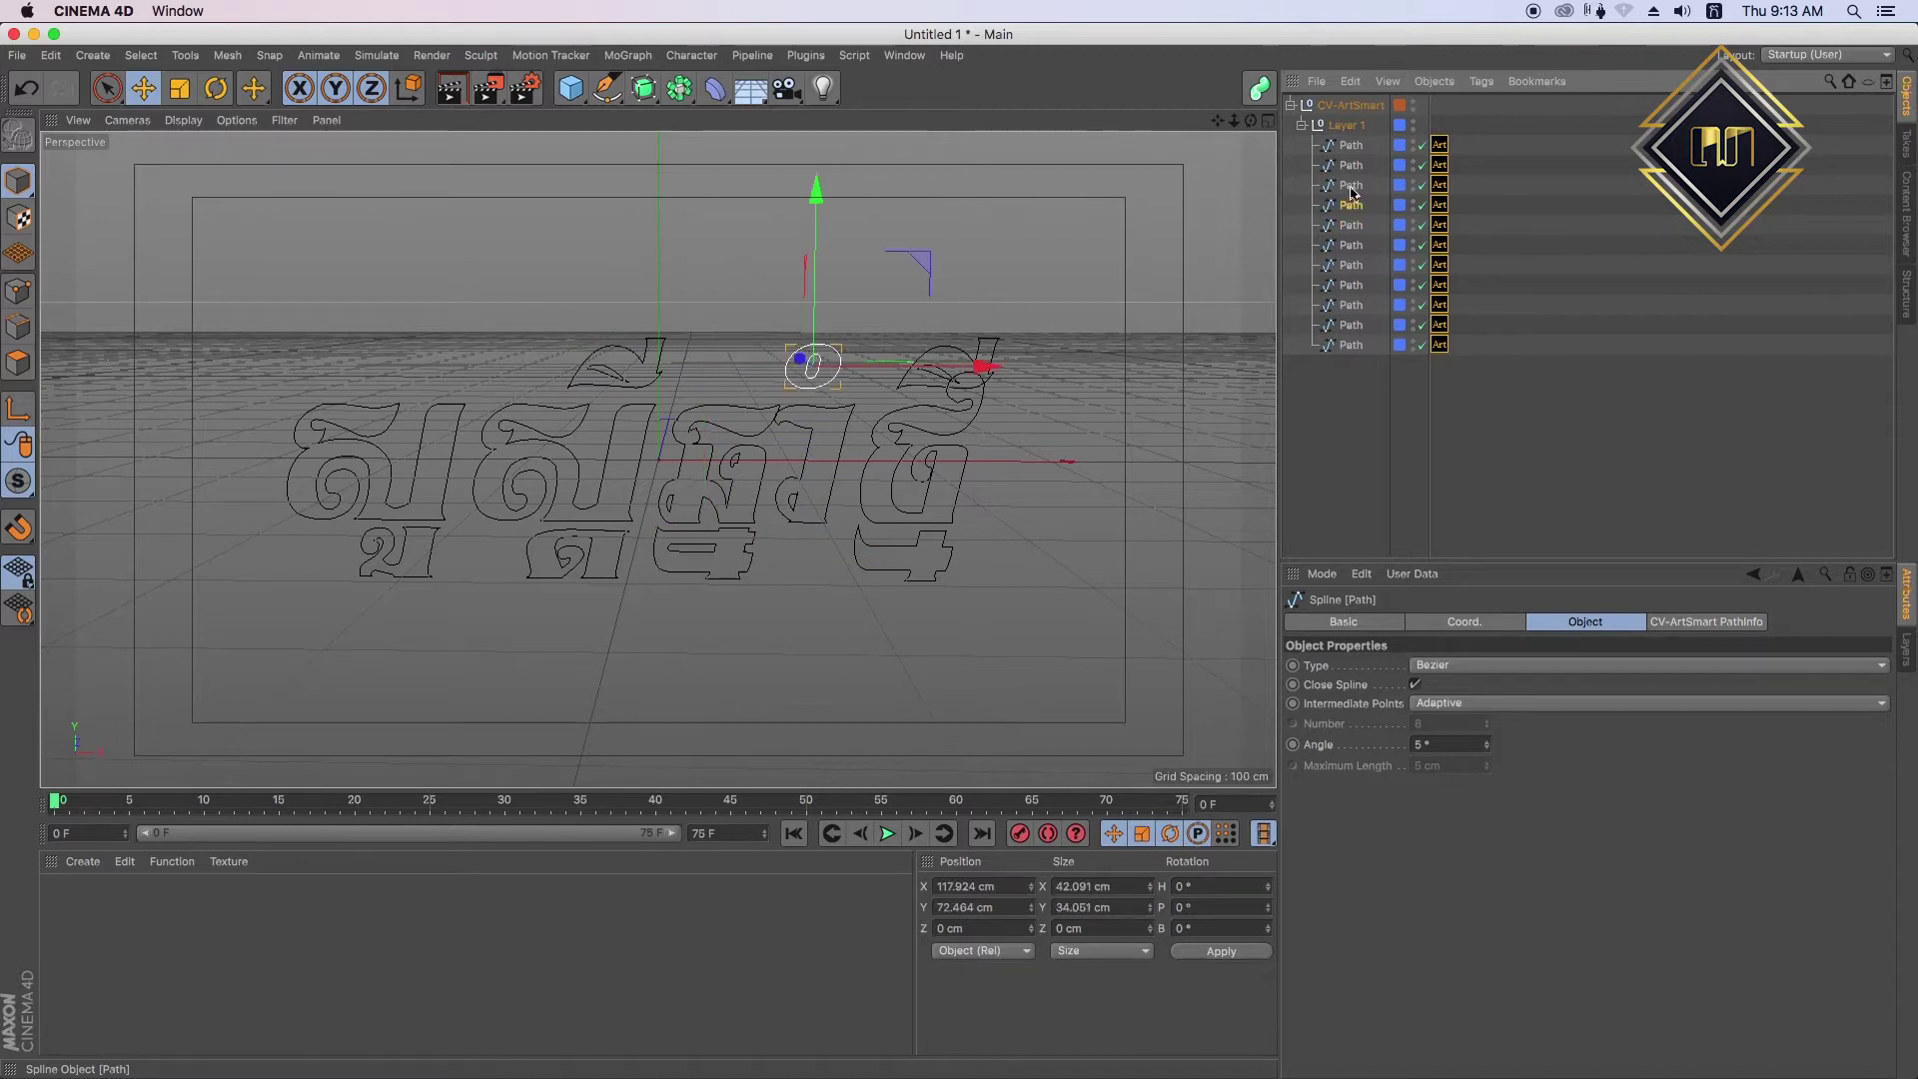
{"action": "left_click", "coordinate": [1352, 166]}
{"action": "left_click", "coordinate": [1350, 144]}
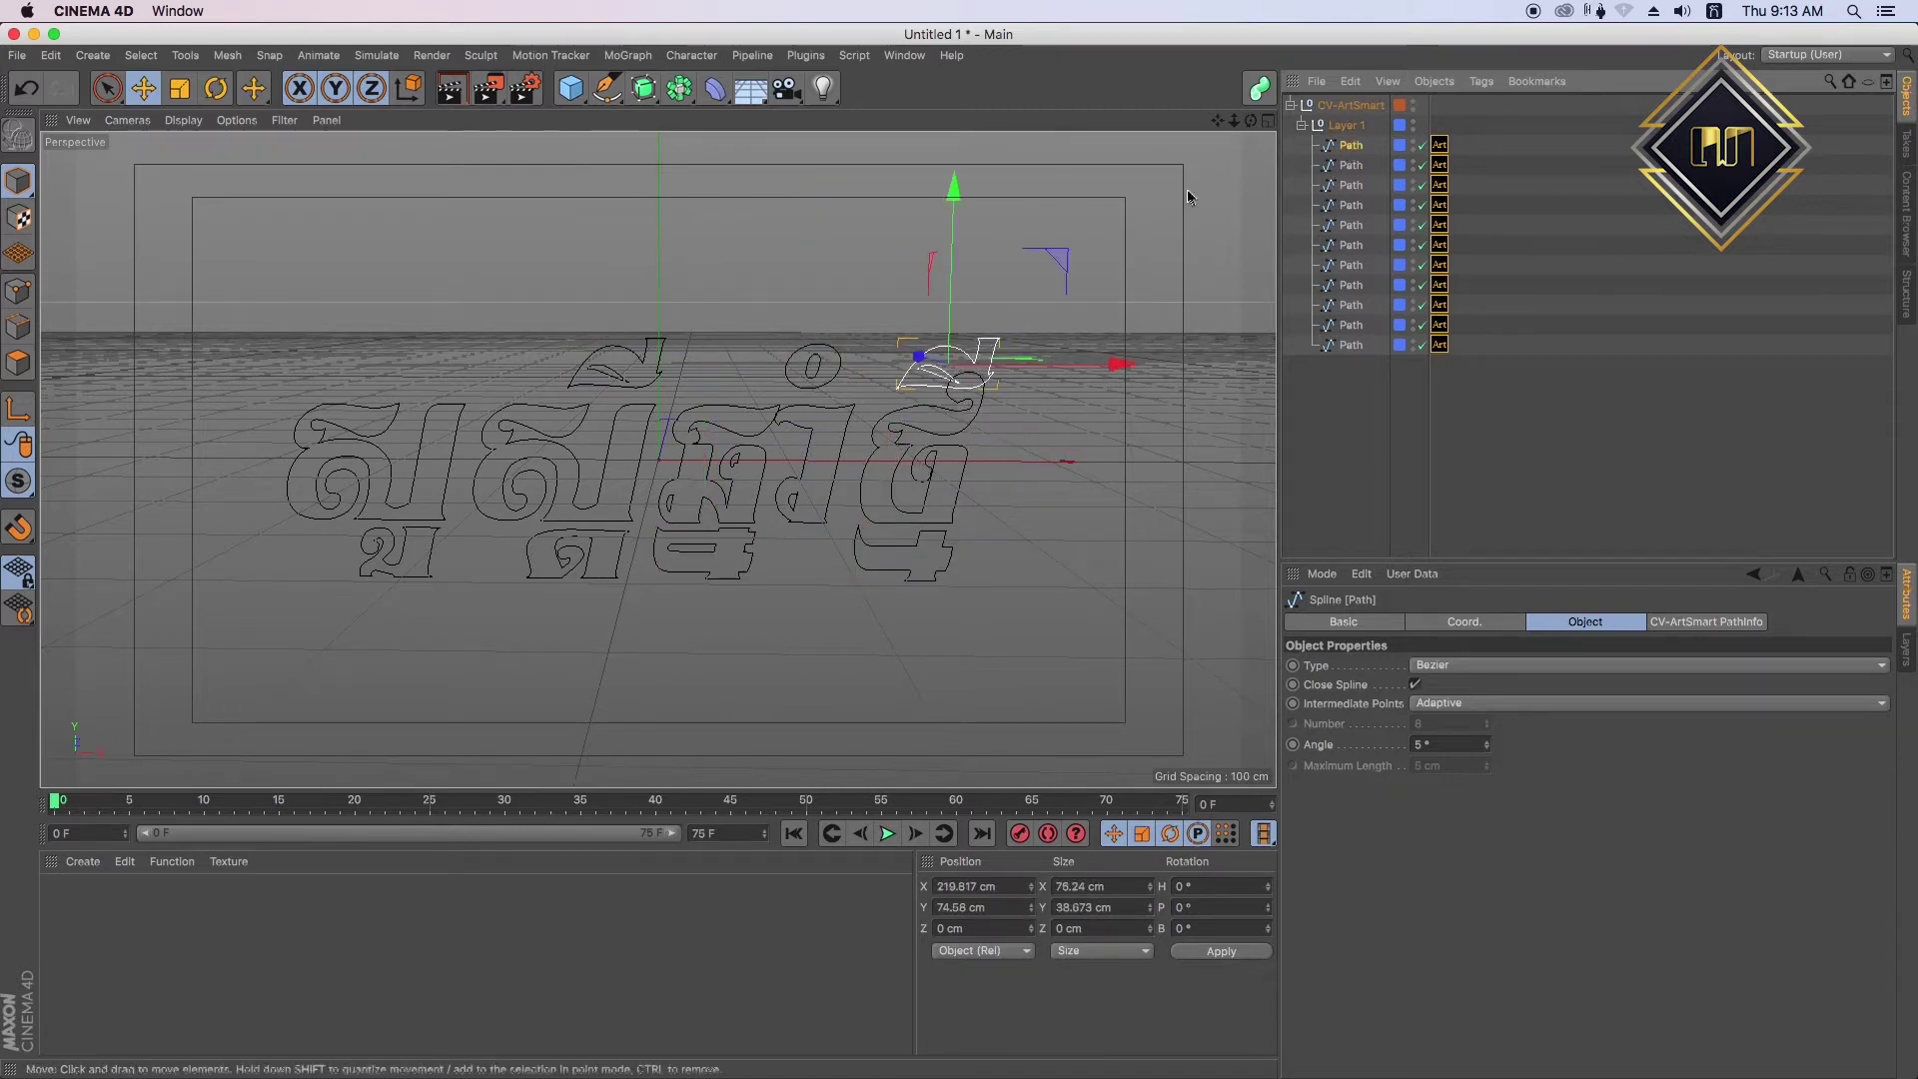
{"action": "mouse_move", "coordinate": [951, 250]}
{"action": "left_mouse_down"}
{"action": "mouse_move", "coordinate": [949, 207]}
{"action": "mouse_move", "coordinate": [950, 250]}
{"action": "left_mouse_up"}
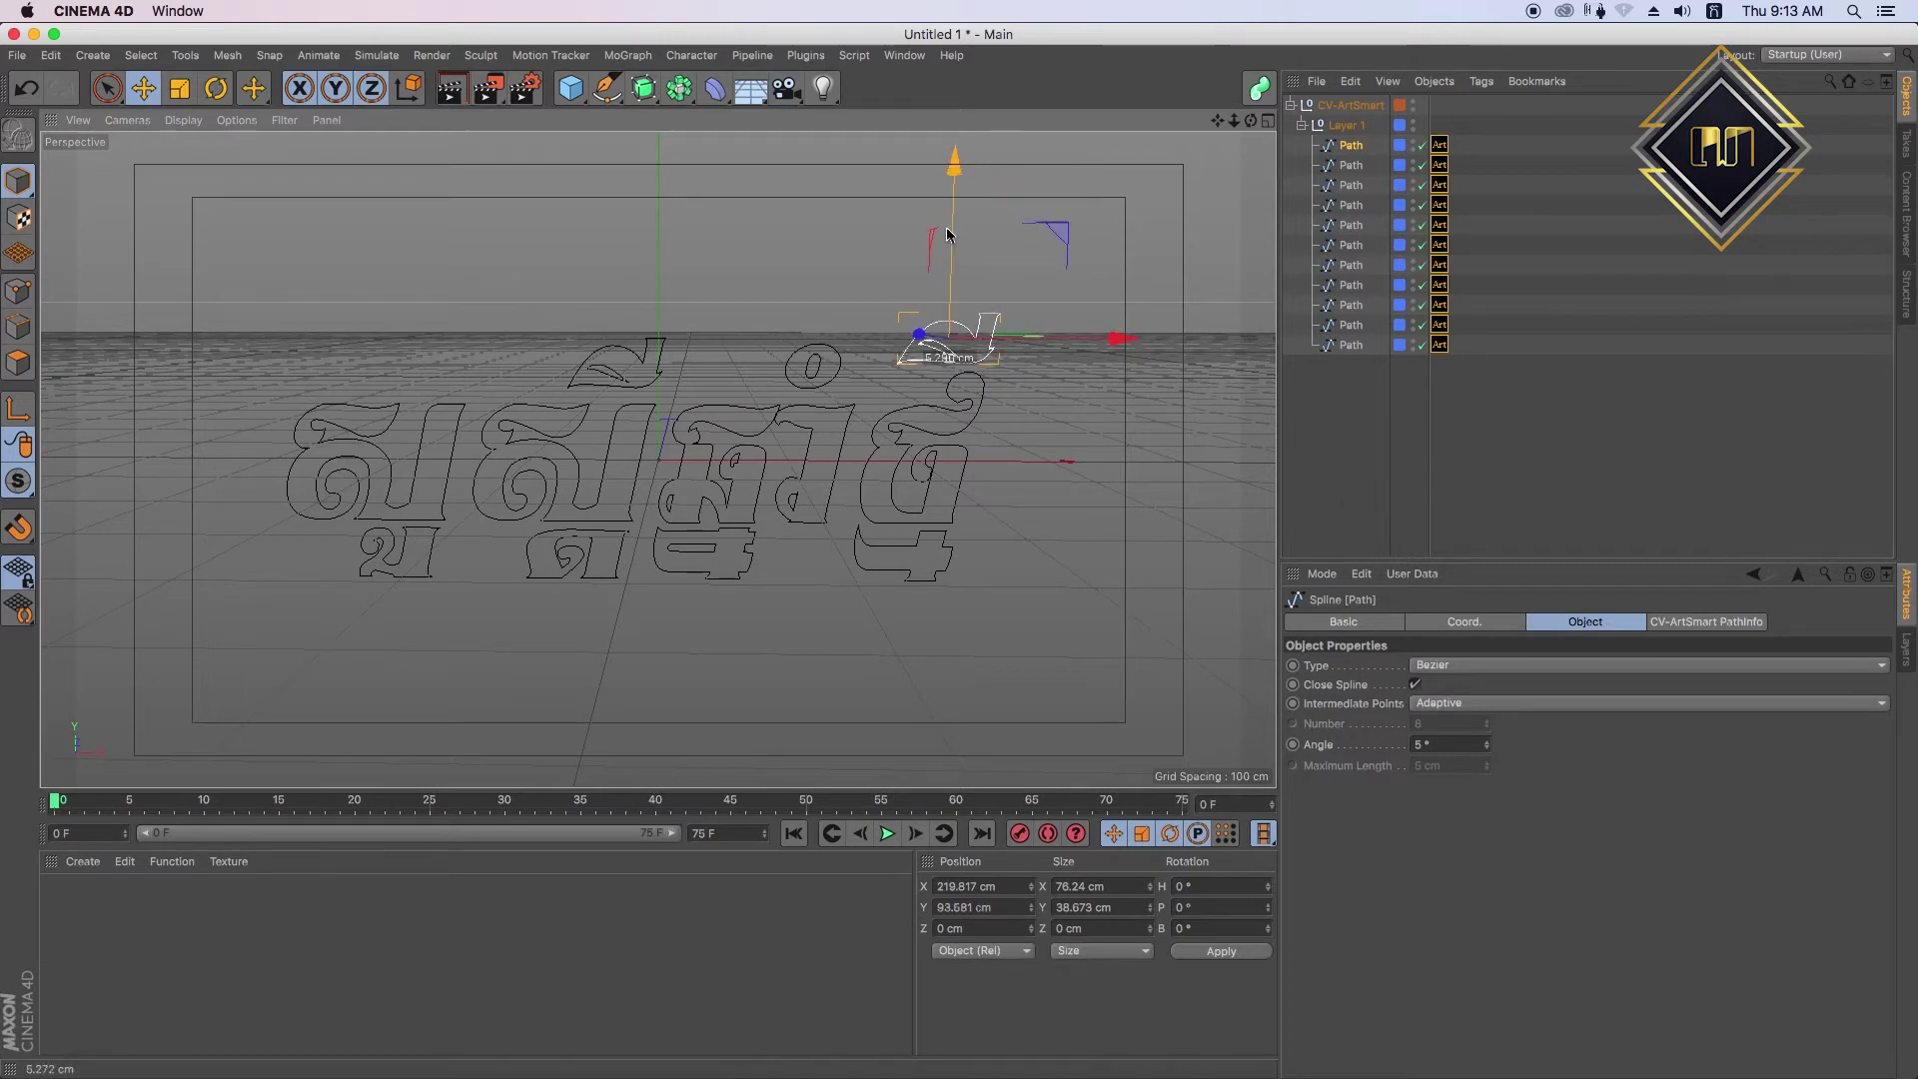
{"action": "left_click", "coordinate": [1336, 466]}
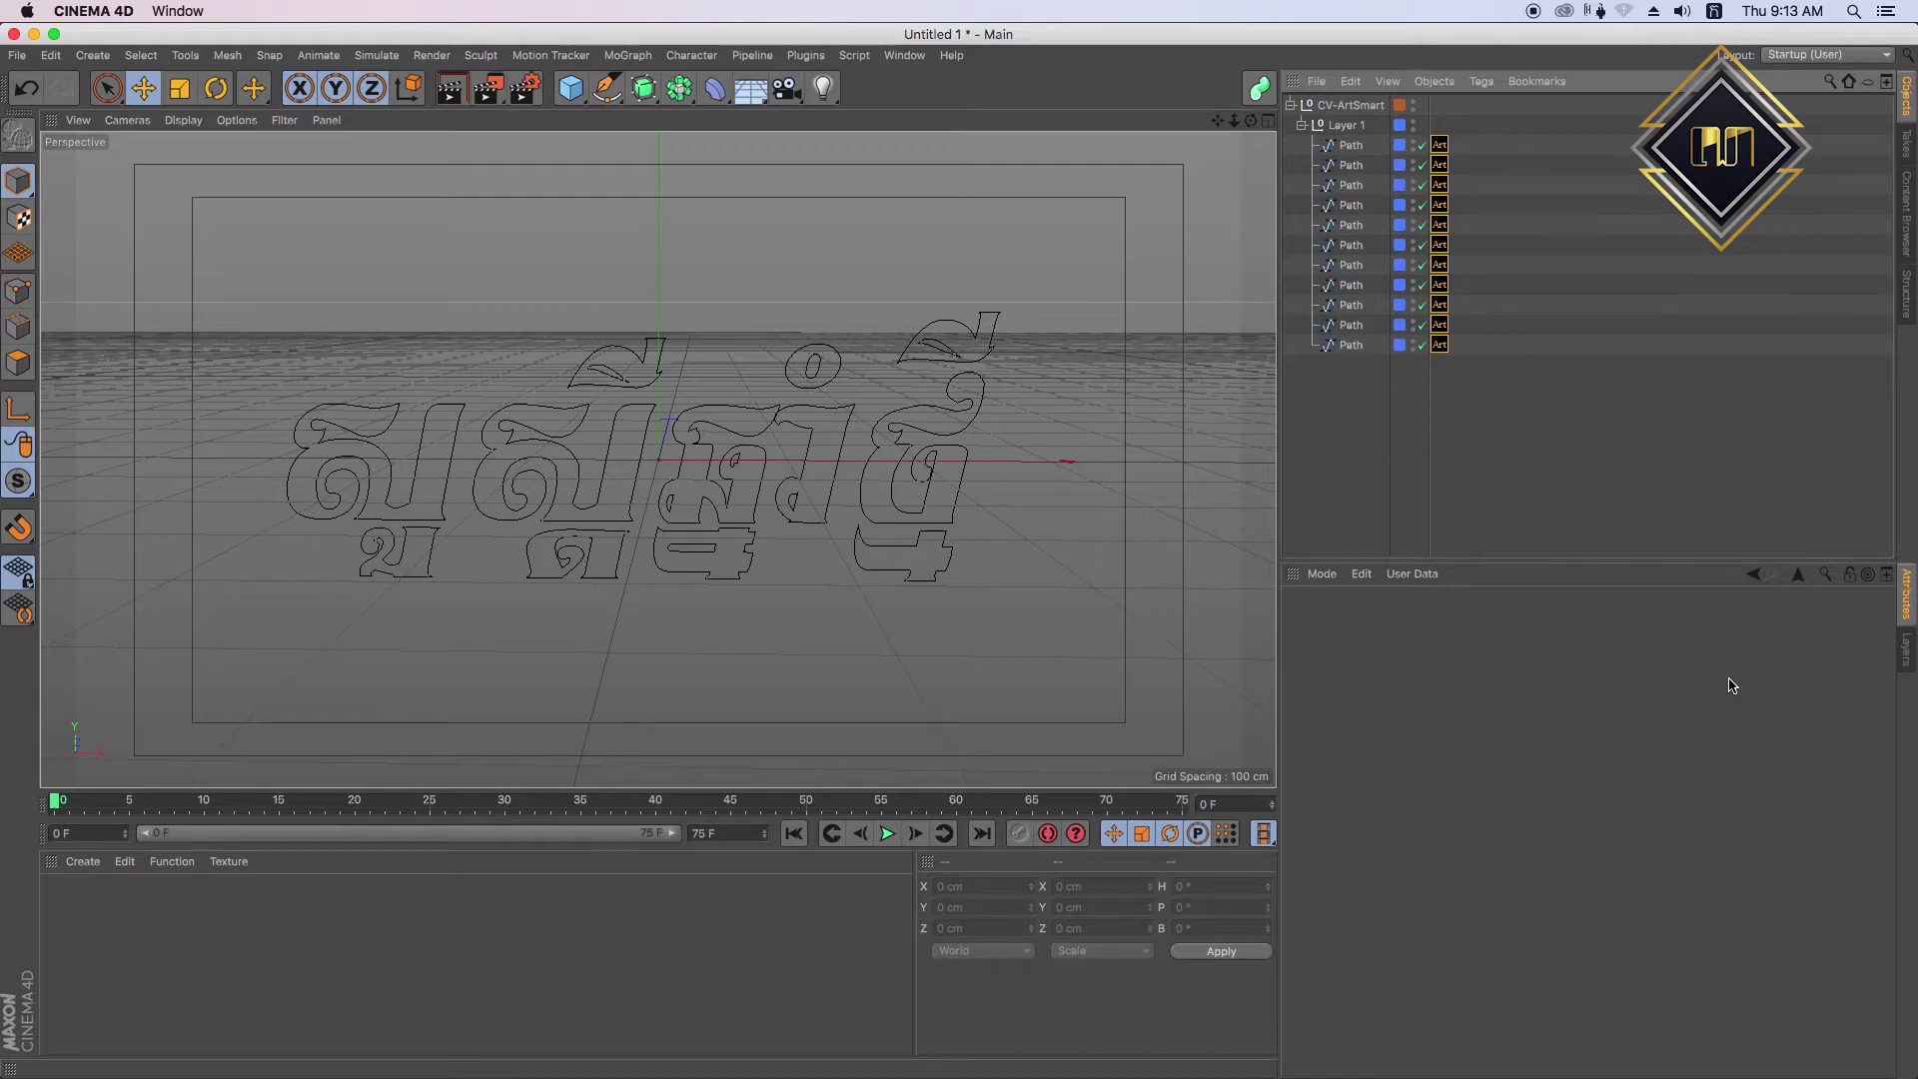
{"action": "left_click", "coordinate": [1289, 105]}
{"action": "left_click", "coordinate": [1290, 105]}
{"action": "left_click", "coordinate": [1289, 105]}
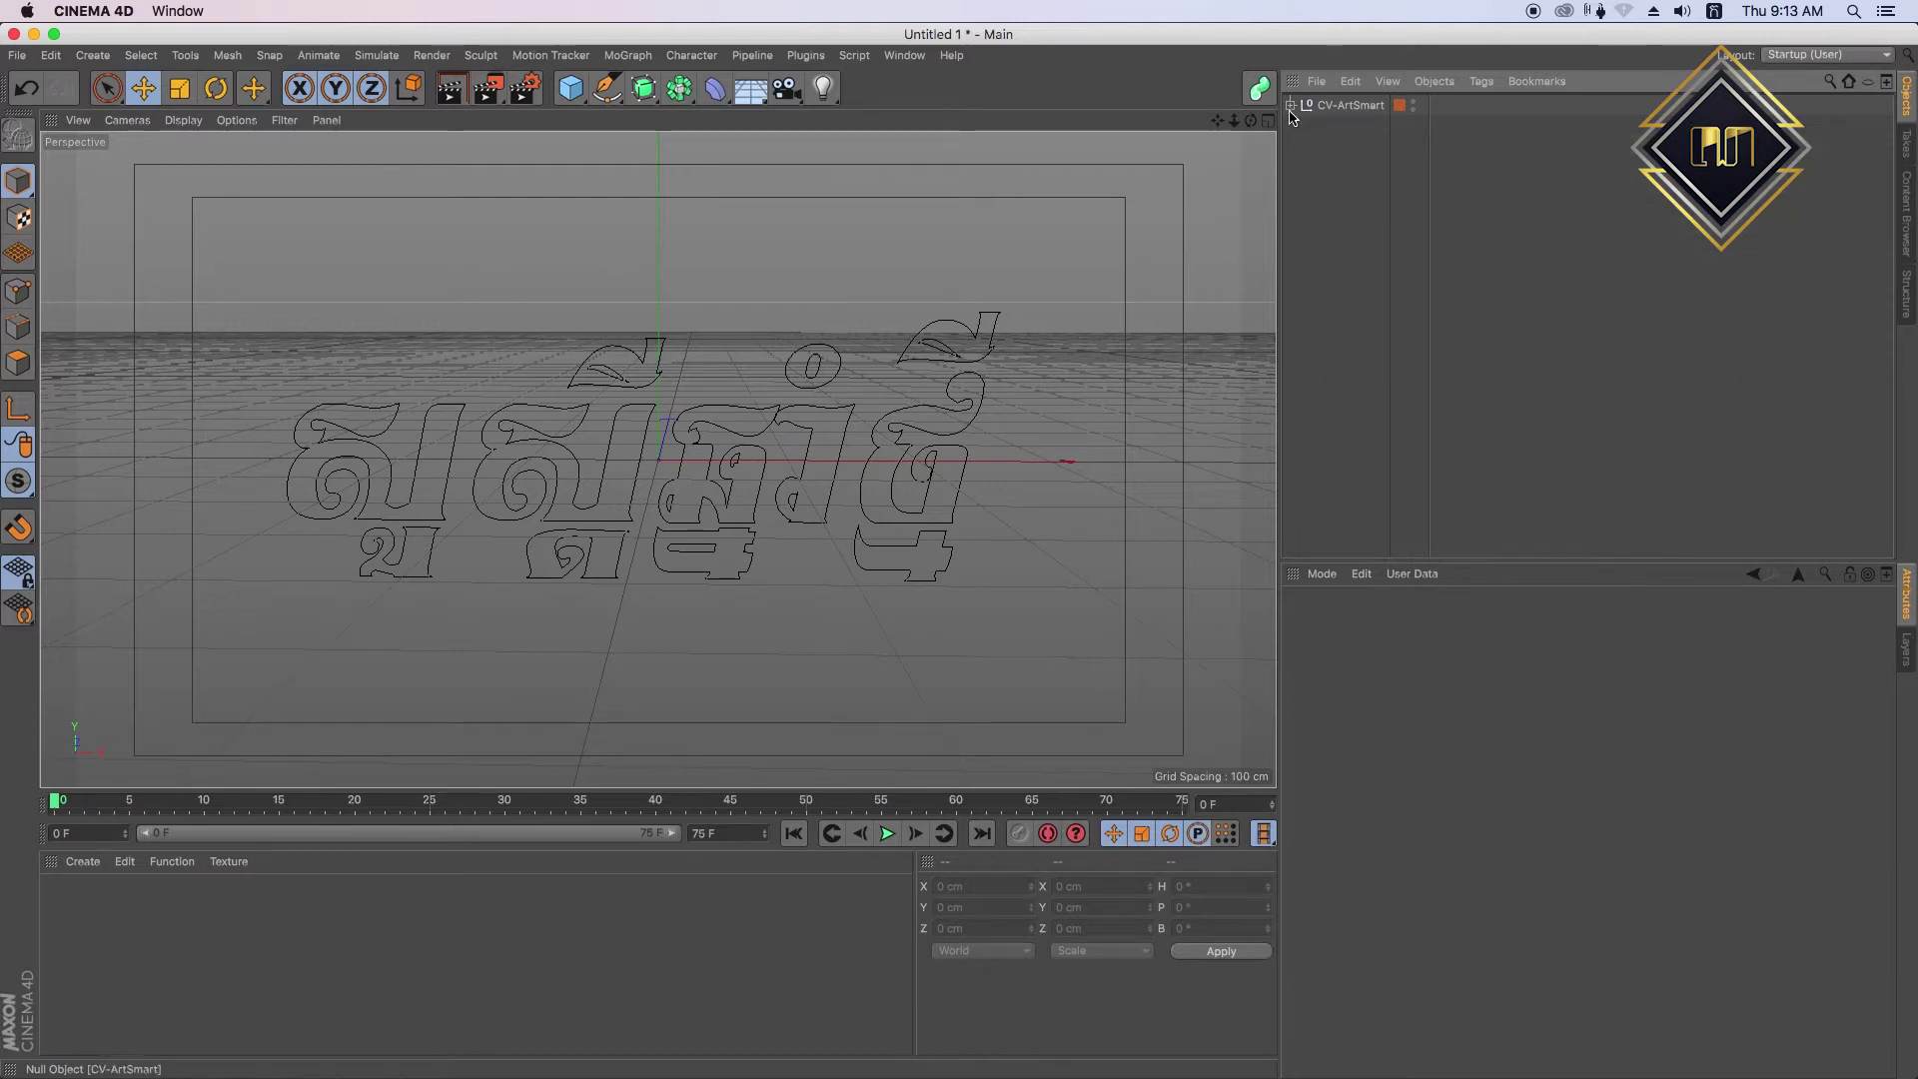
- Add an Extrude generator holding the CV-ArtSmart text, with Hierarchical enabled
{"action": "left_click", "coordinate": [1320, 111]}
{"action": "left_click_drag", "start_coordinate": [644, 89], "coordinate": [869, 115]}
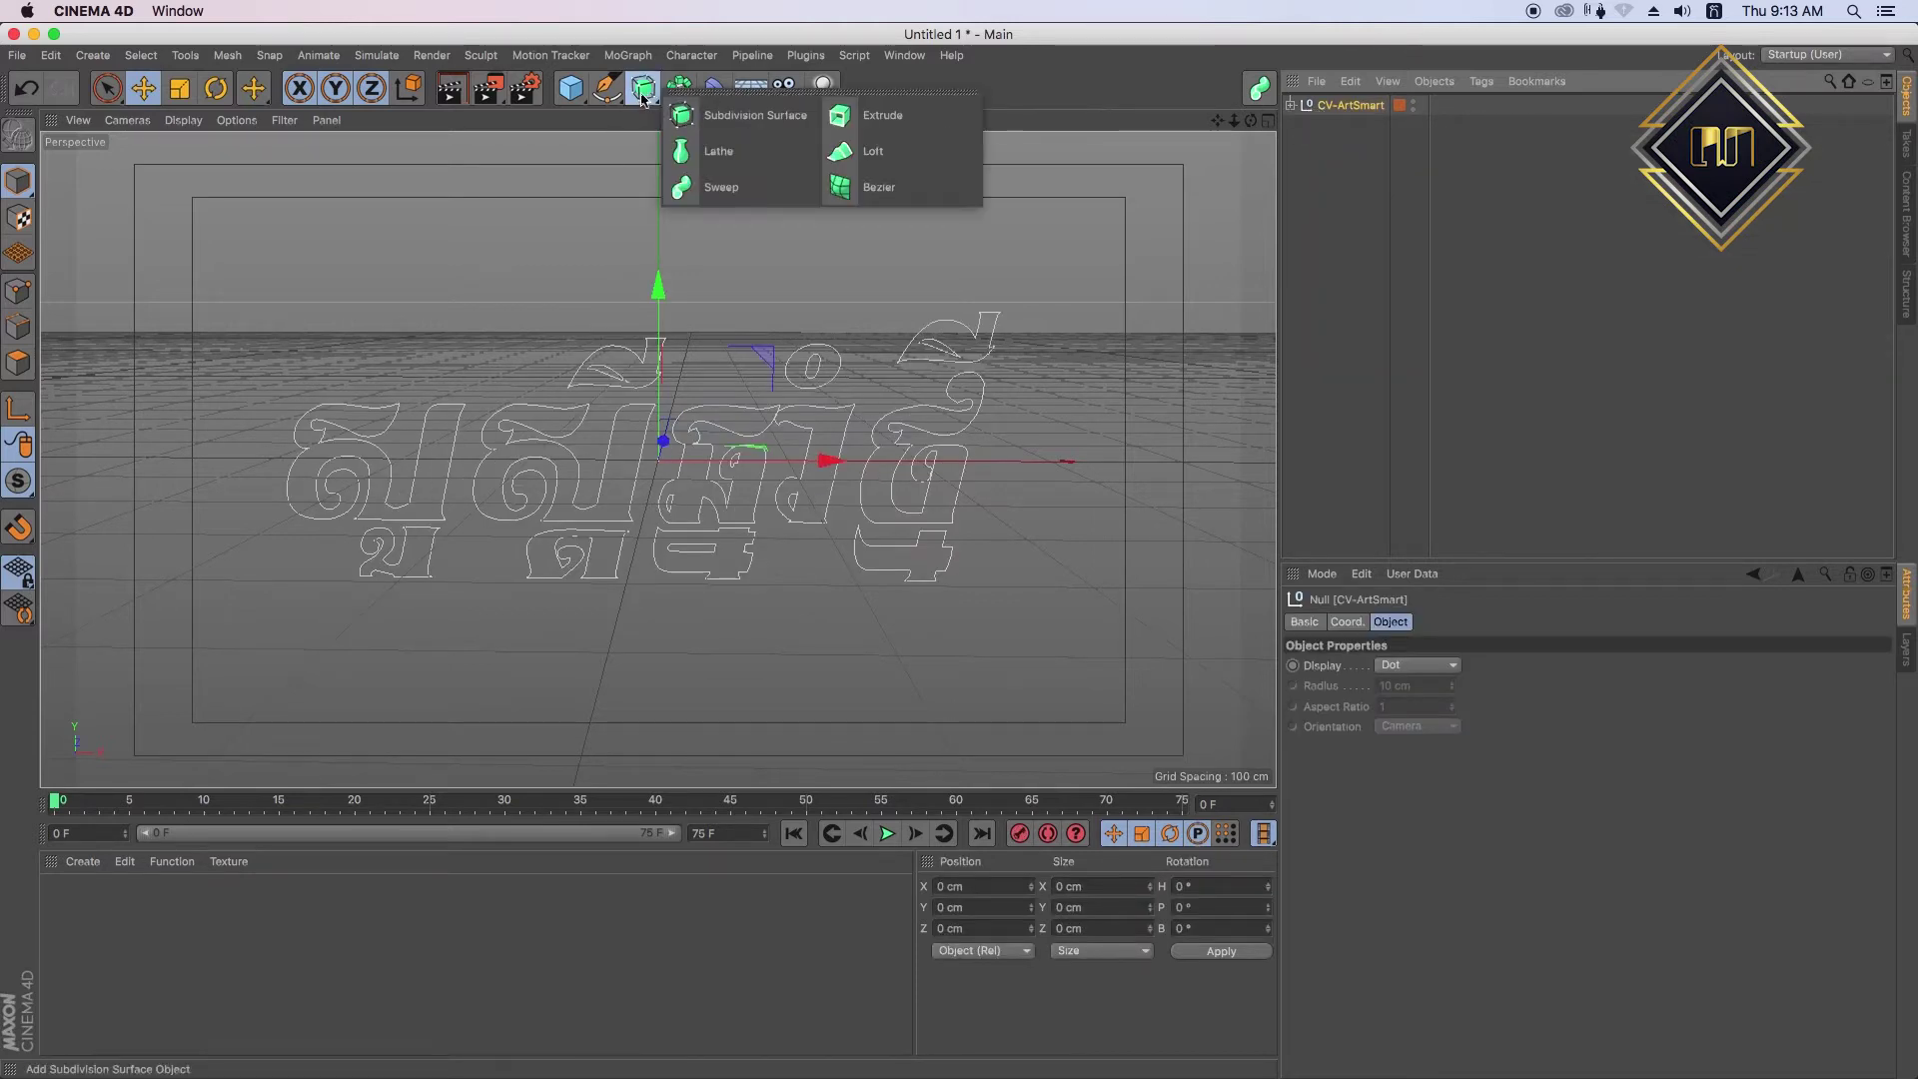
{"action": "left_click", "coordinate": [1349, 126]}
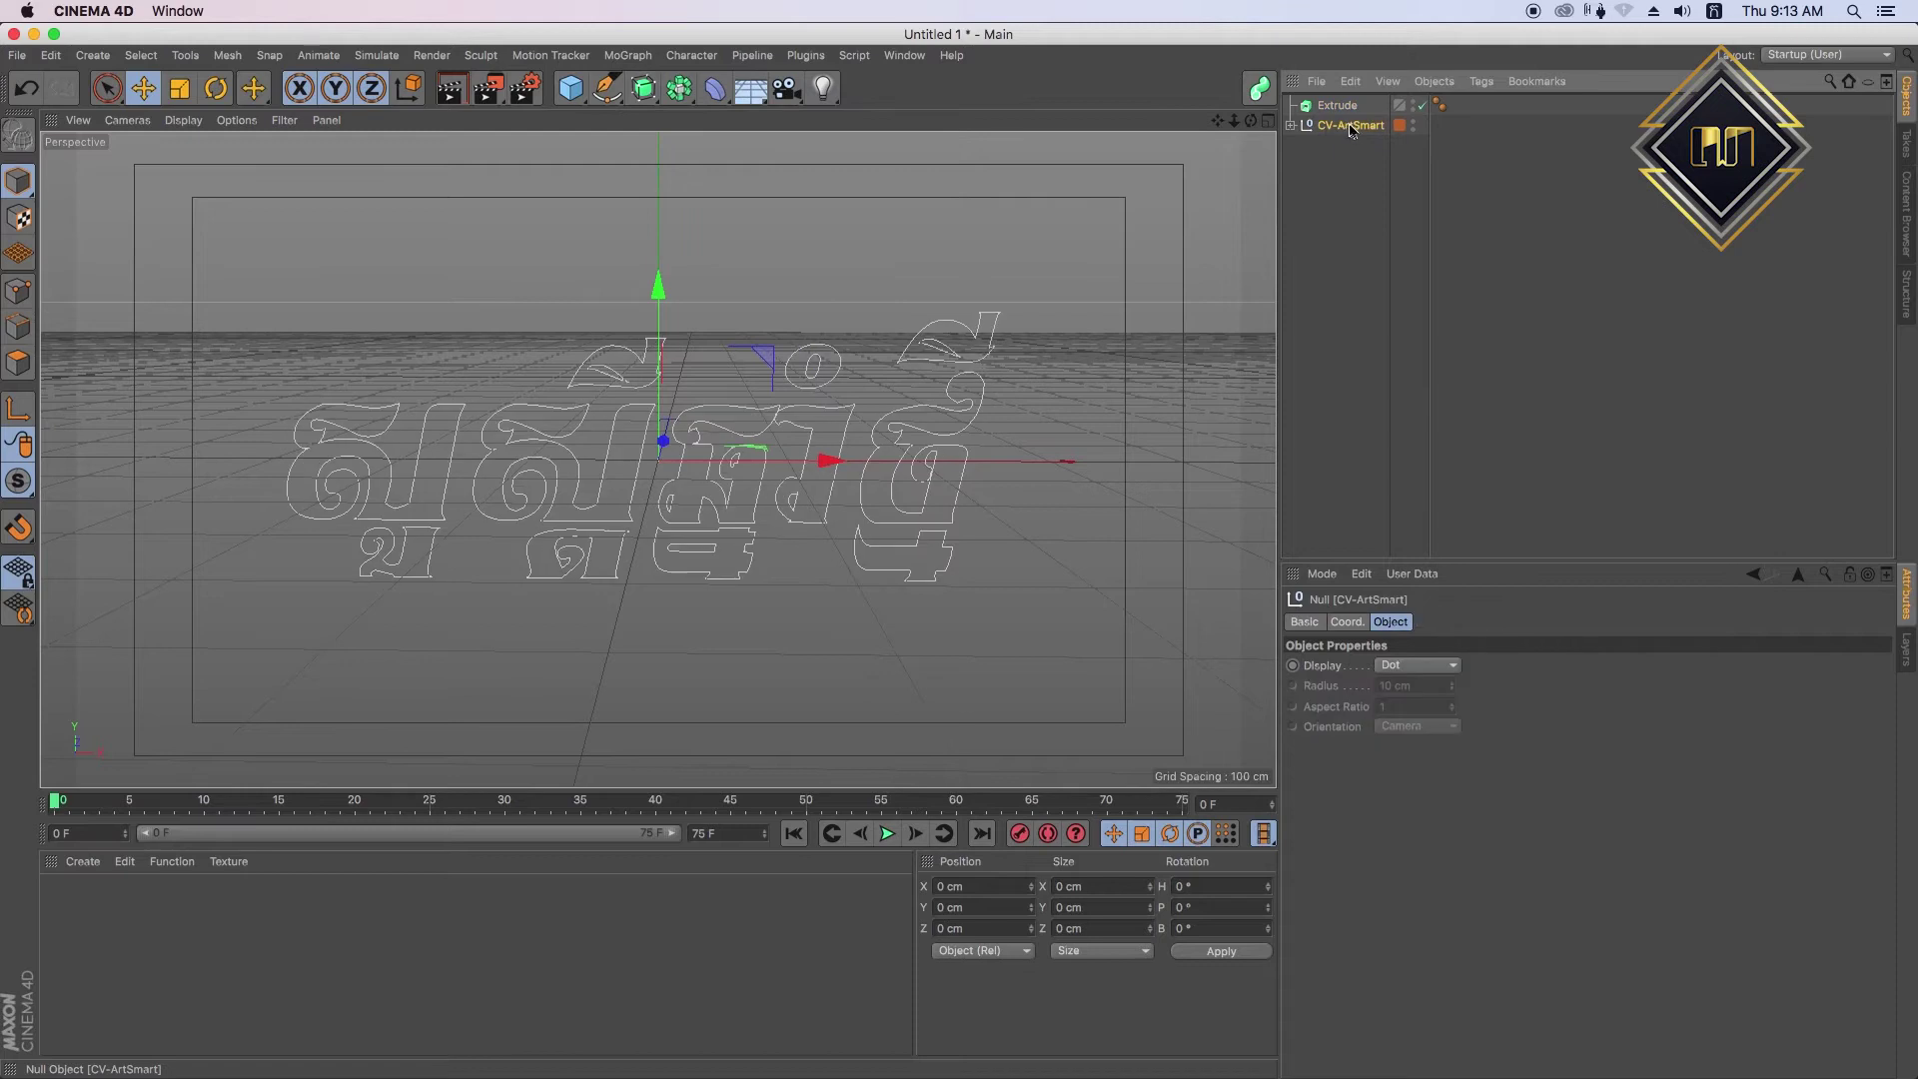
{"action": "left_click_drag", "start_coordinate": [1339, 109], "coordinate": [1338, 106]}
{"action": "left_click", "coordinate": [1336, 105]}
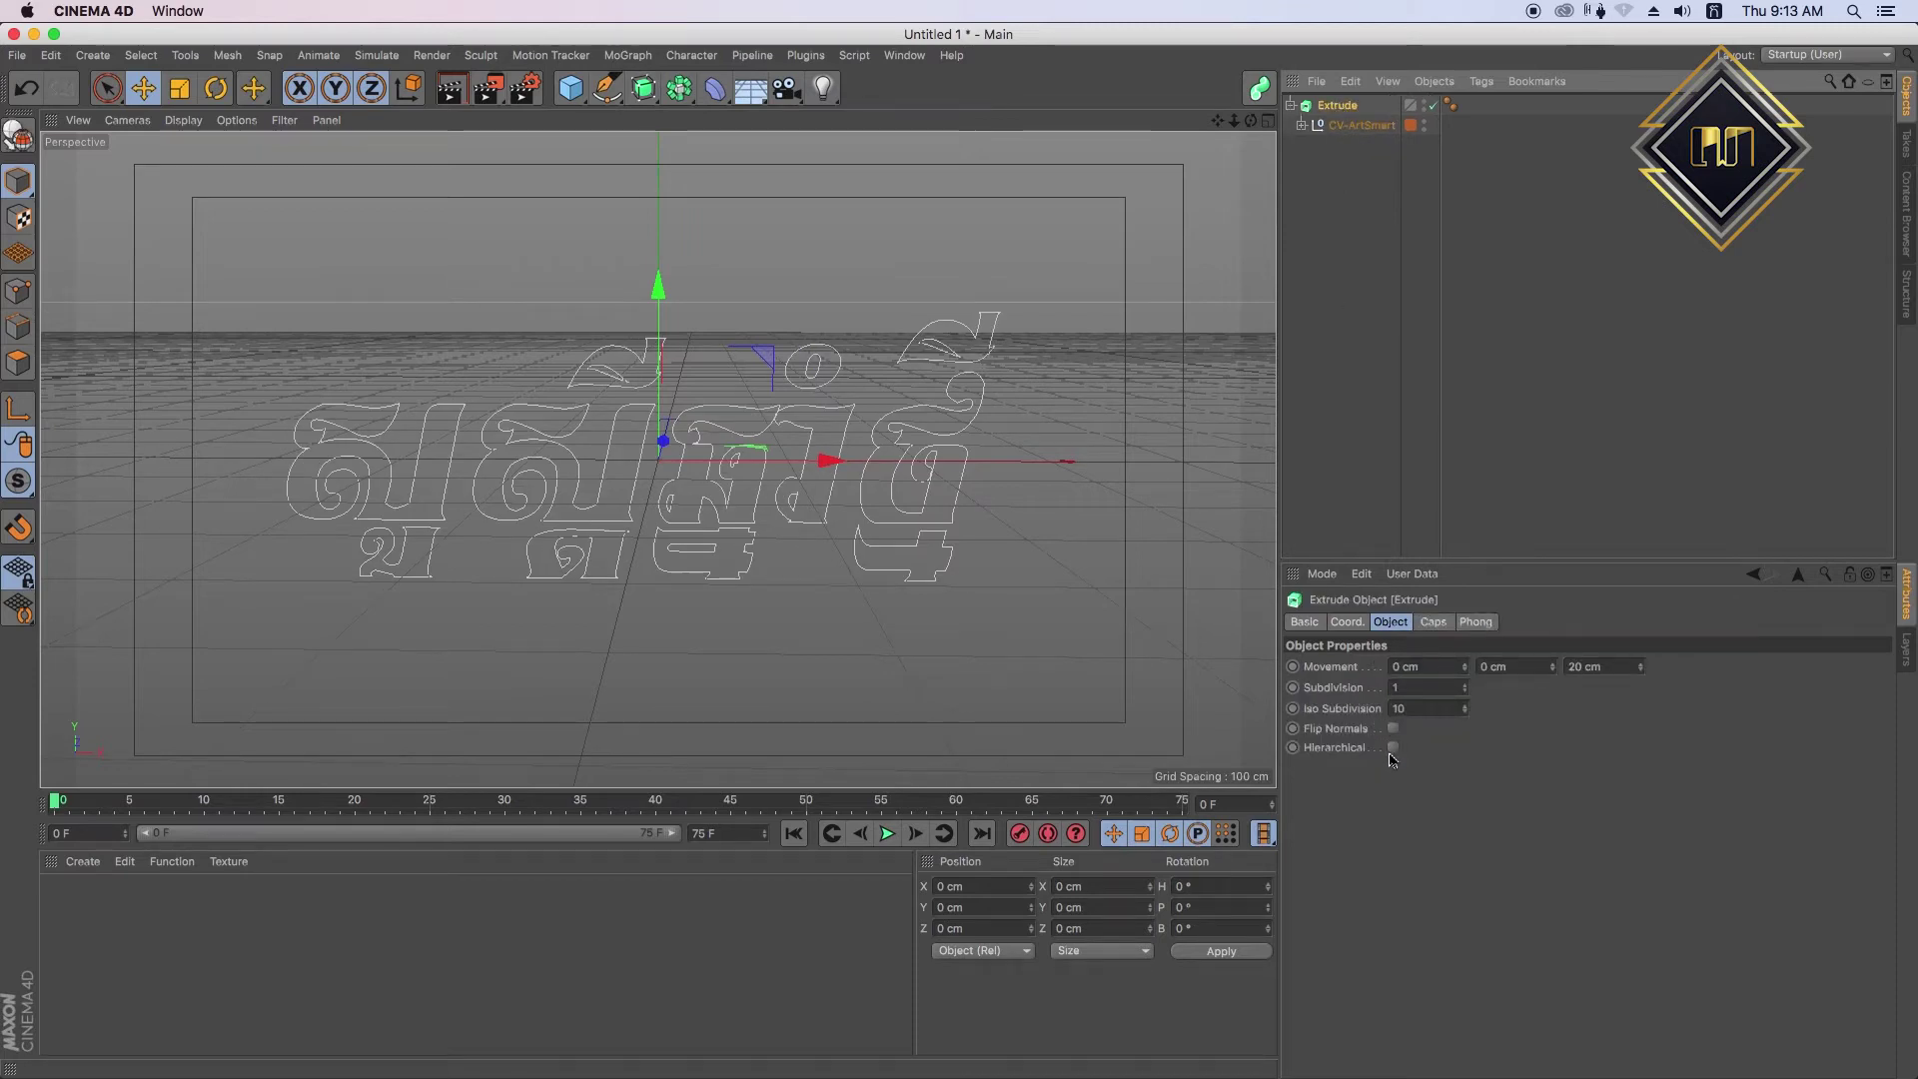
{"action": "left_click", "coordinate": [1392, 748]}
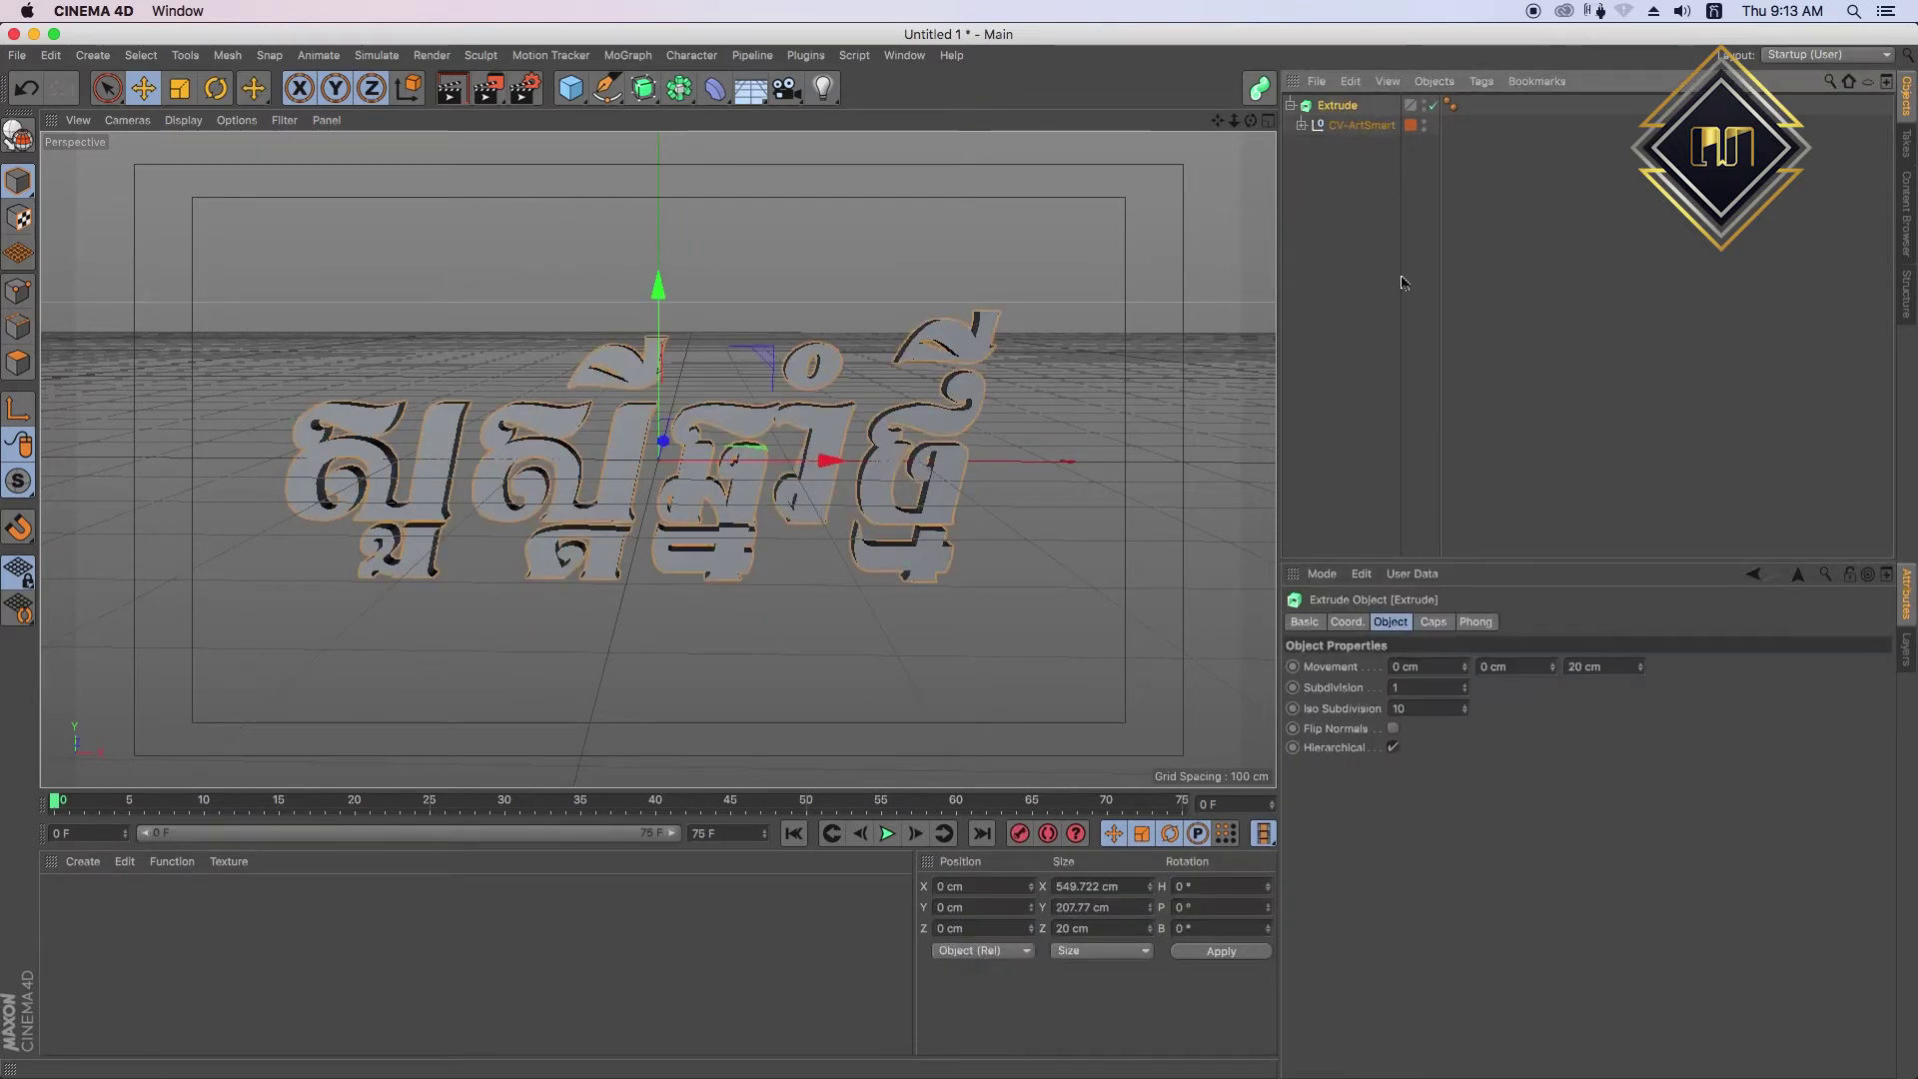
- Give both extrude caps a Fillet Cap with 2 steps and 2 cm radius
{"action": "left_click", "coordinate": [1432, 622]}
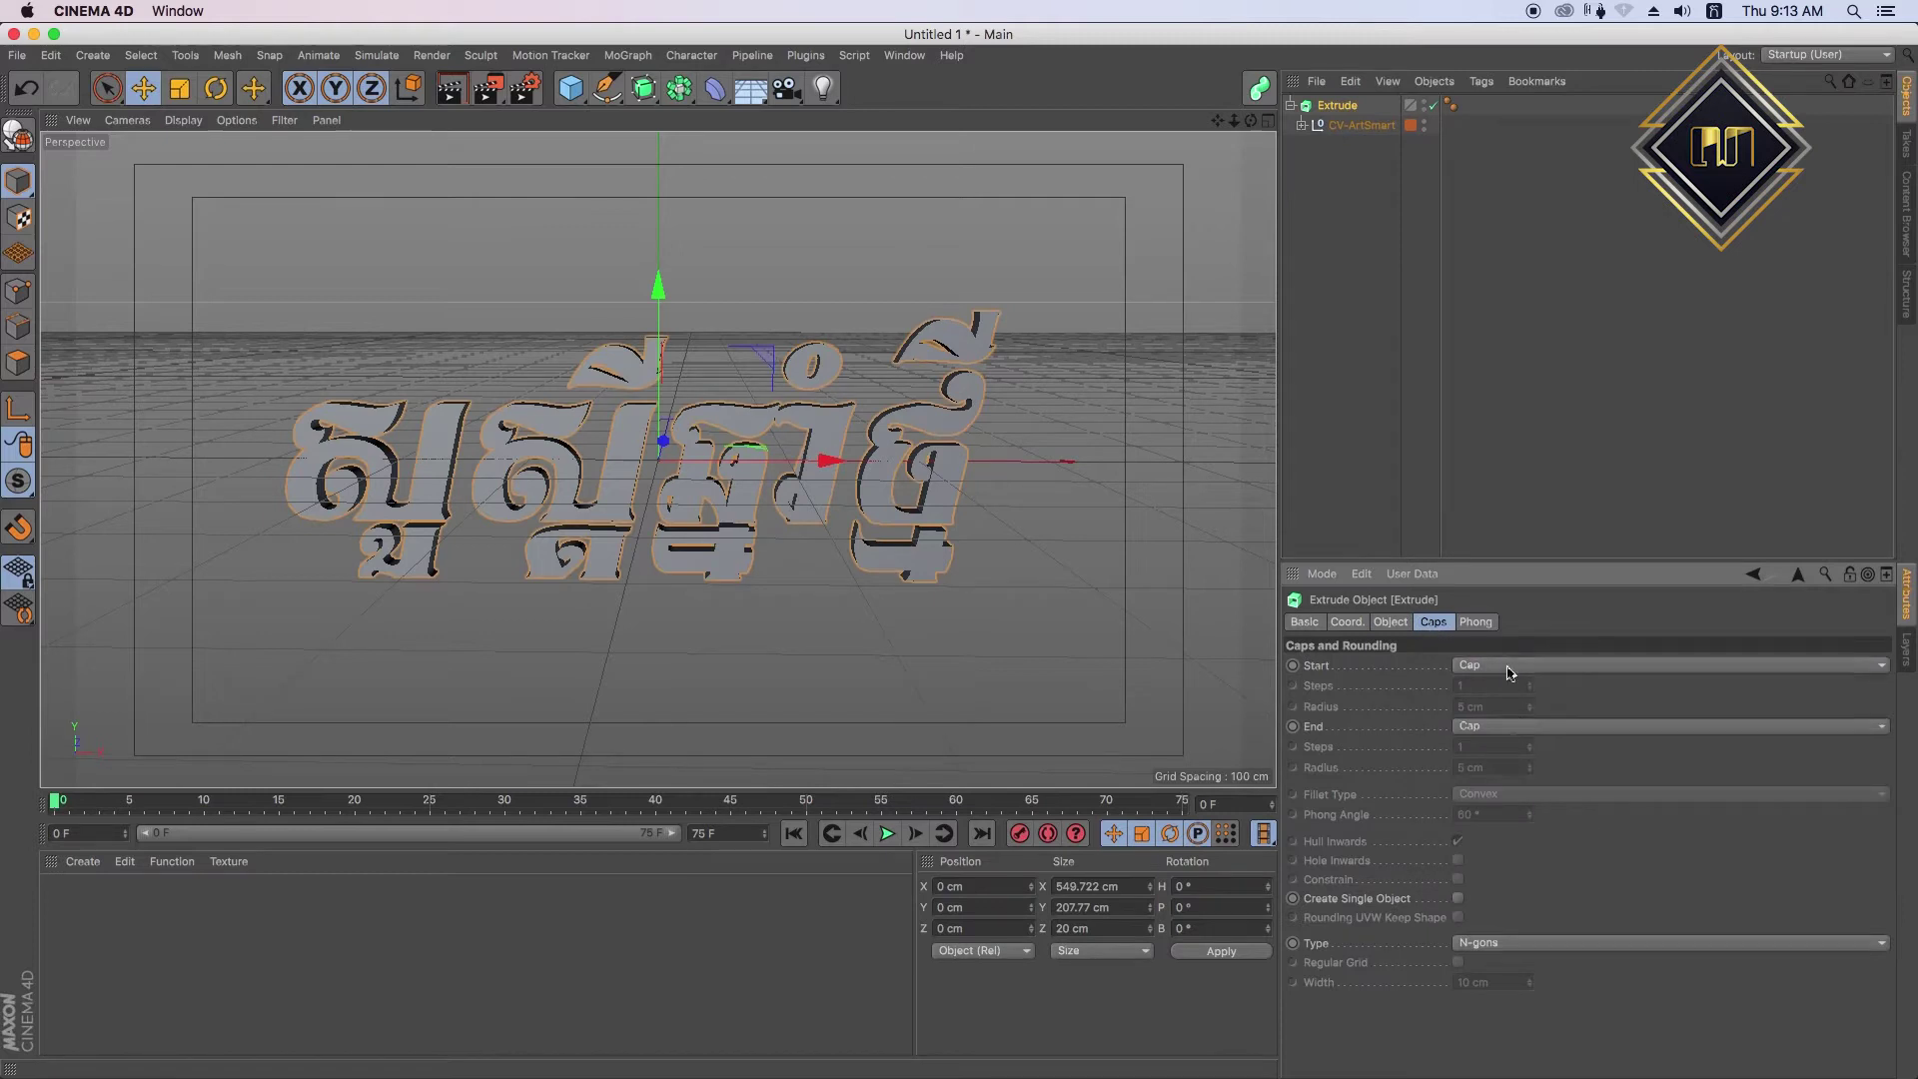
{"action": "left_click", "coordinate": [1508, 665]}
{"action": "left_click", "coordinate": [1512, 755]}
{"action": "left_click", "coordinate": [1514, 789]}
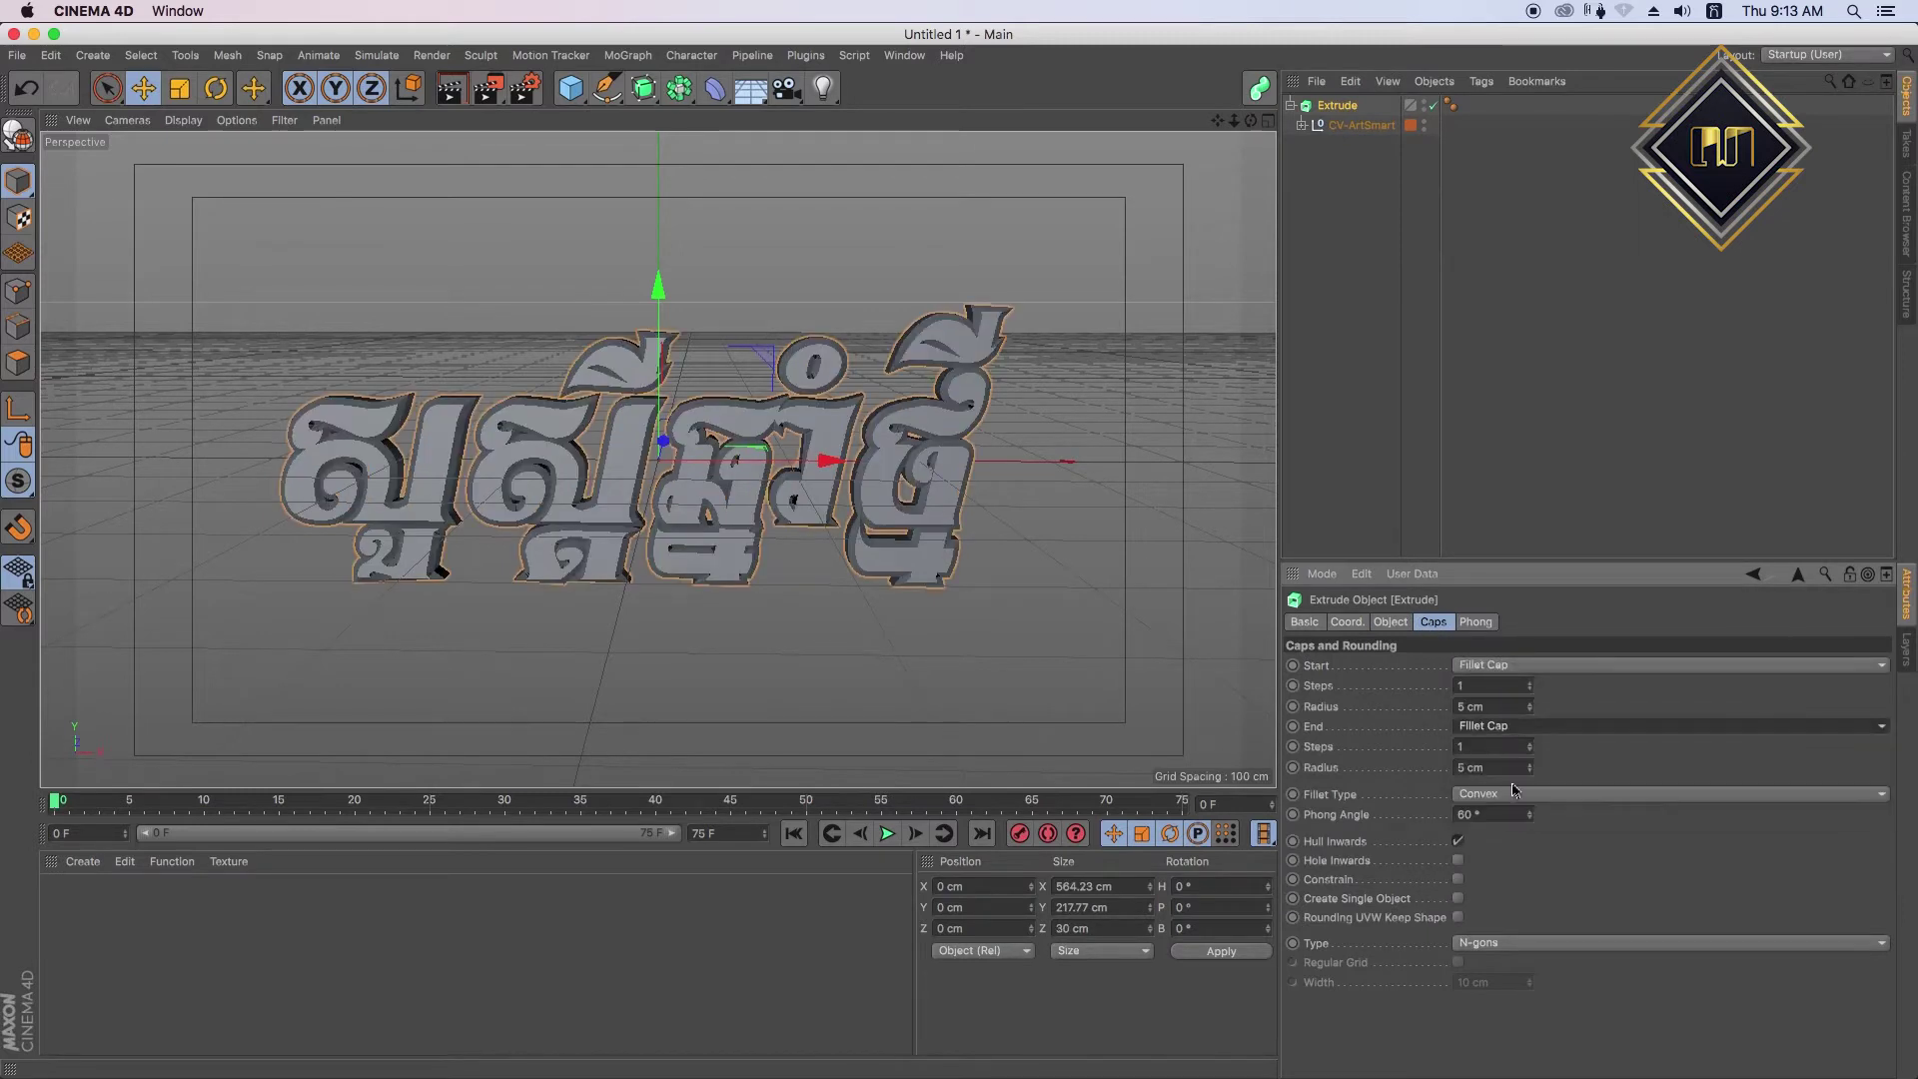
{"action": "left_click", "coordinate": [1478, 685]}
{"action": "left_click", "coordinate": [1713, 11]}
{"action": "left_click", "coordinate": [1558, 50]}
- Ctrl-drag the Extrude object to duplicate it as Extrude.1
{"action": "left_click", "coordinate": [1238, 140]}
{"action": "left_click_drag", "start_coordinate": [1239, 114], "coordinate": [1268, 117]}
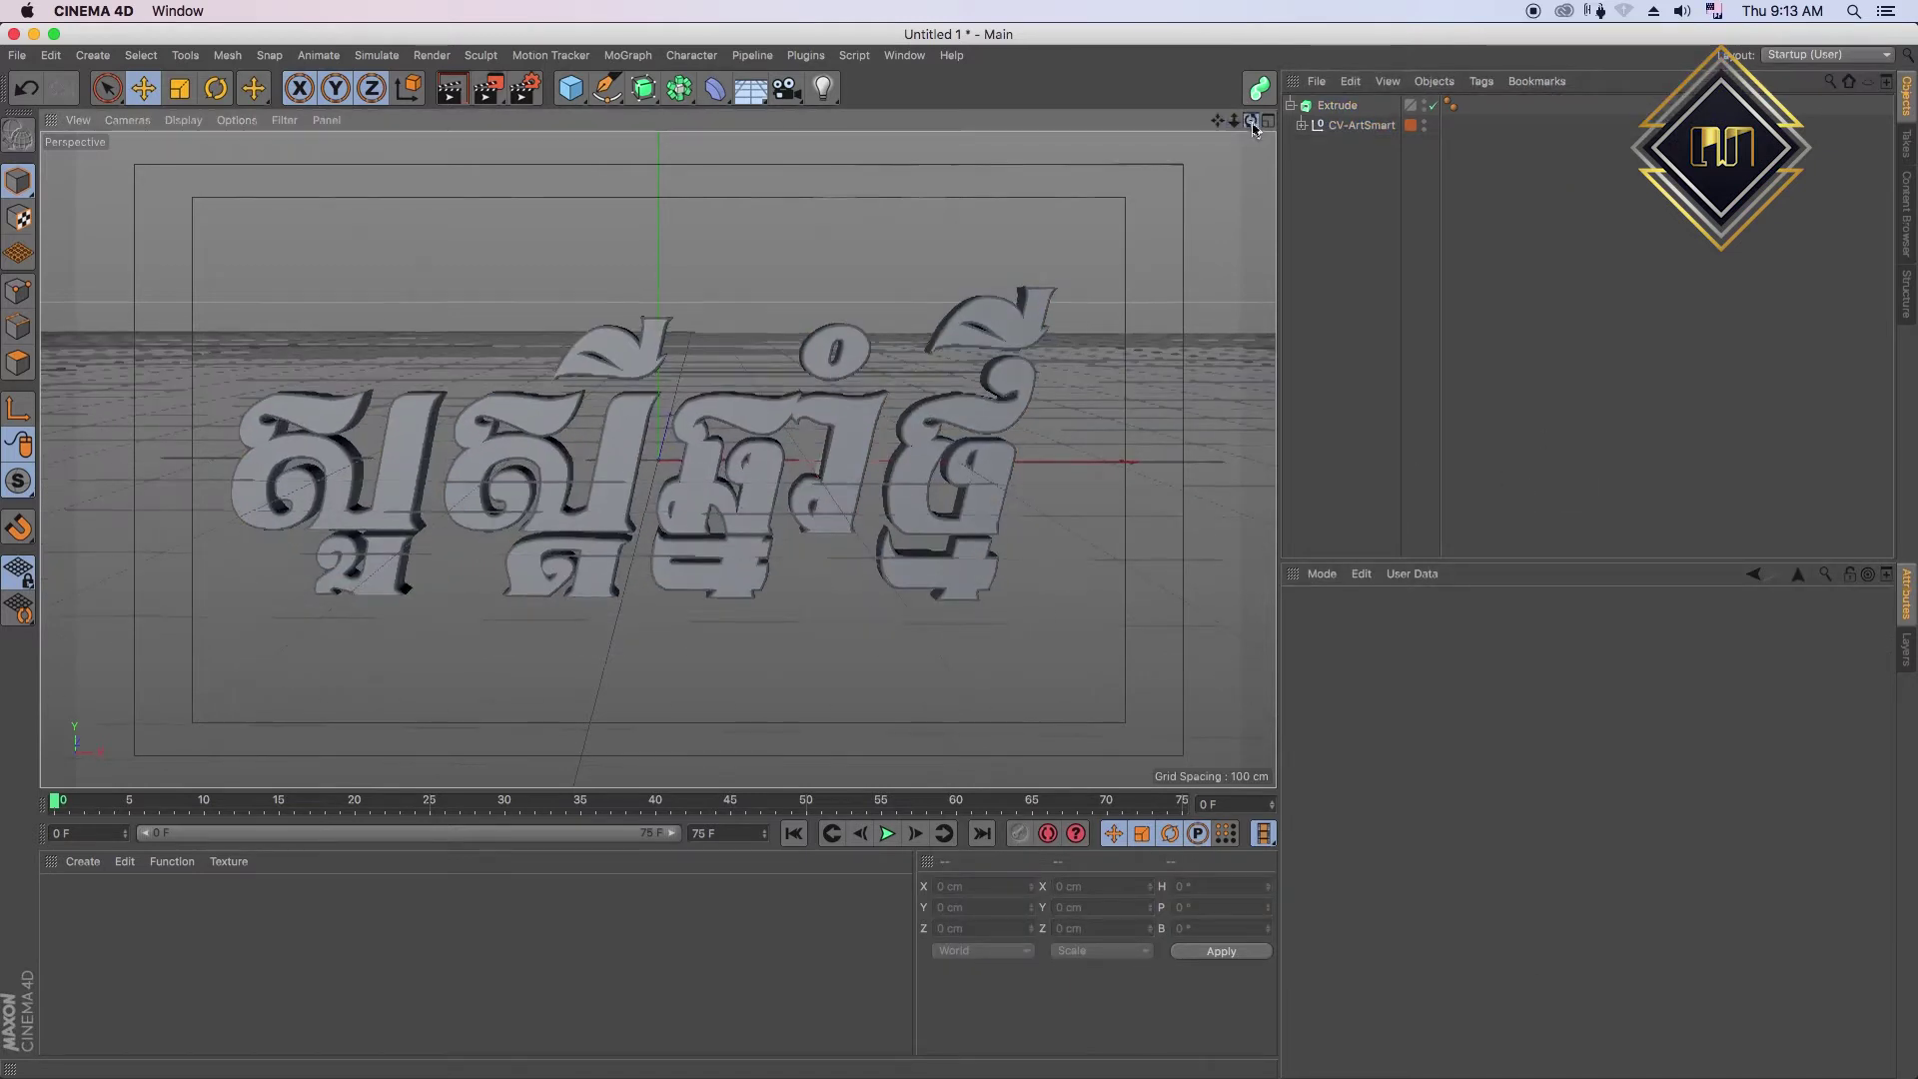
{"action": "left_click", "coordinate": [1328, 106]}
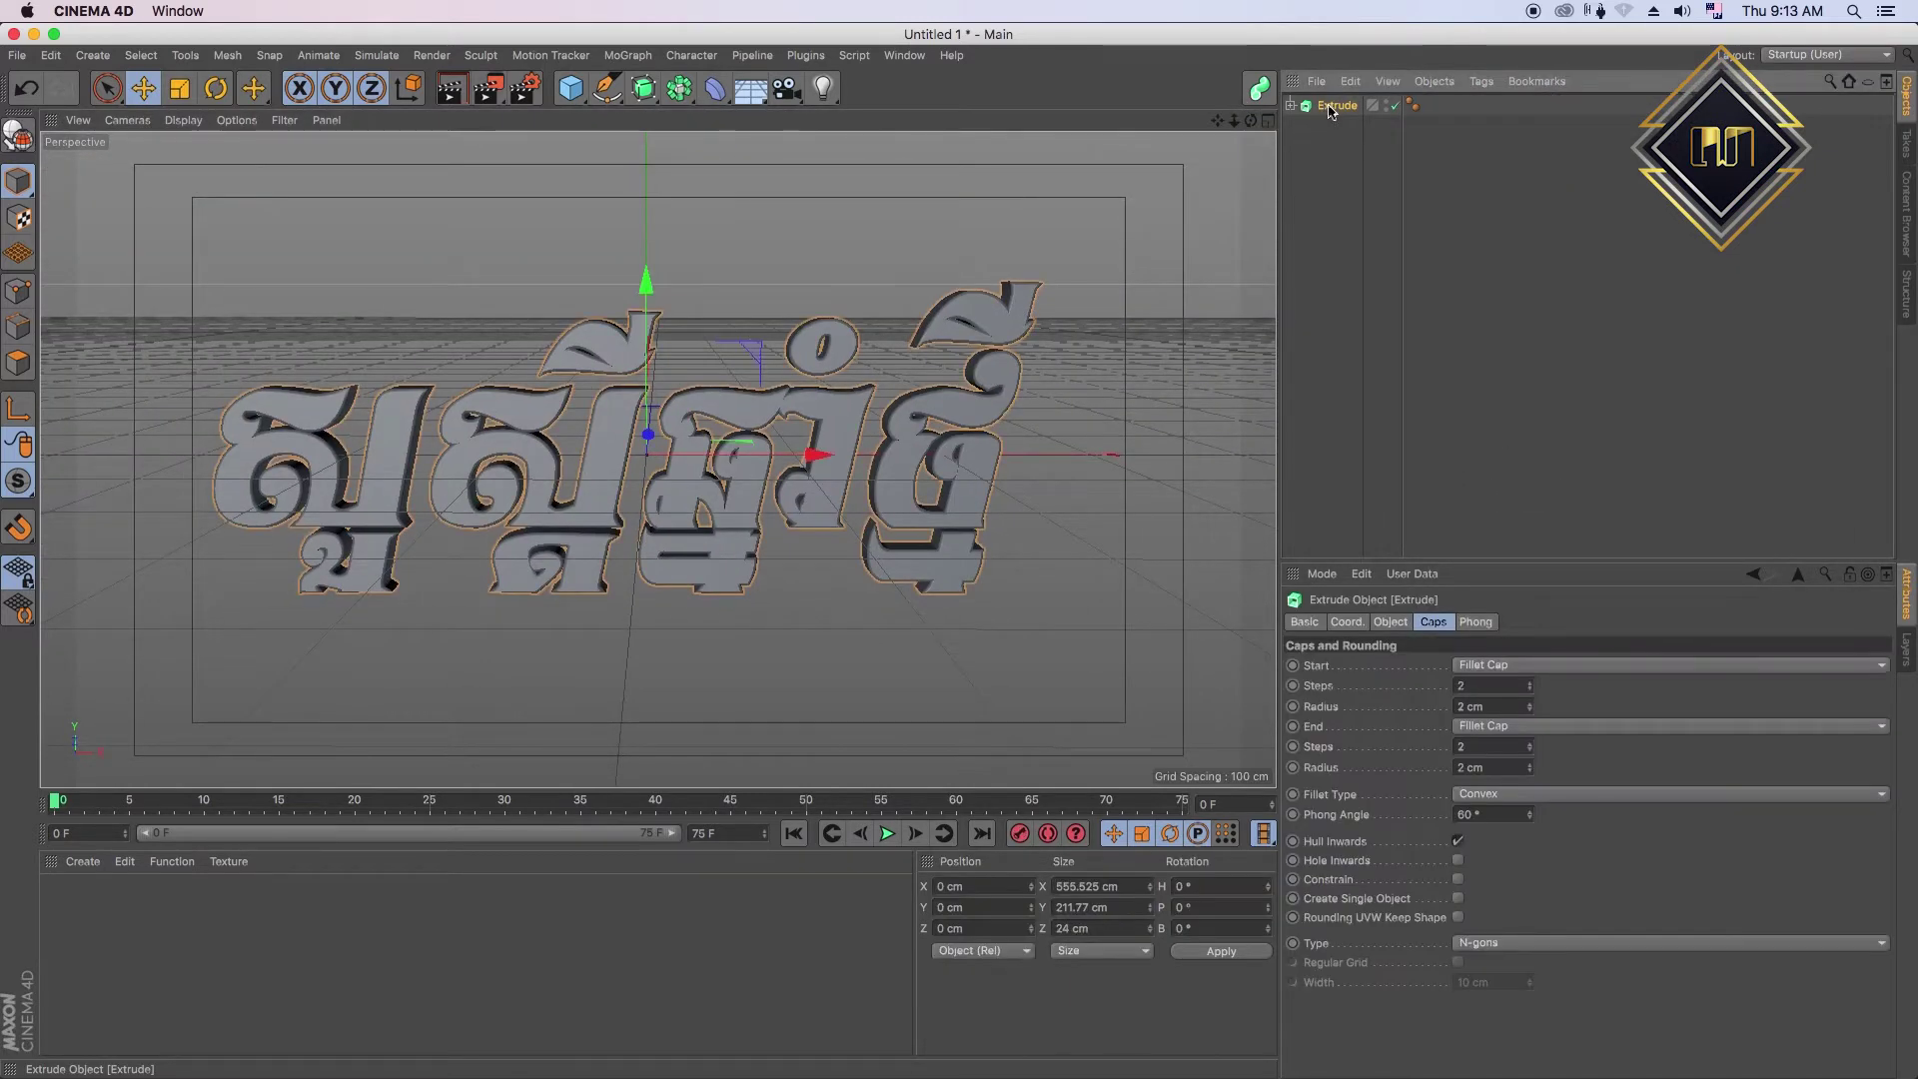
{"action": "left_click_drag", "start_coordinate": [1328, 104], "coordinate": [1335, 108], "text": "ctrl"}
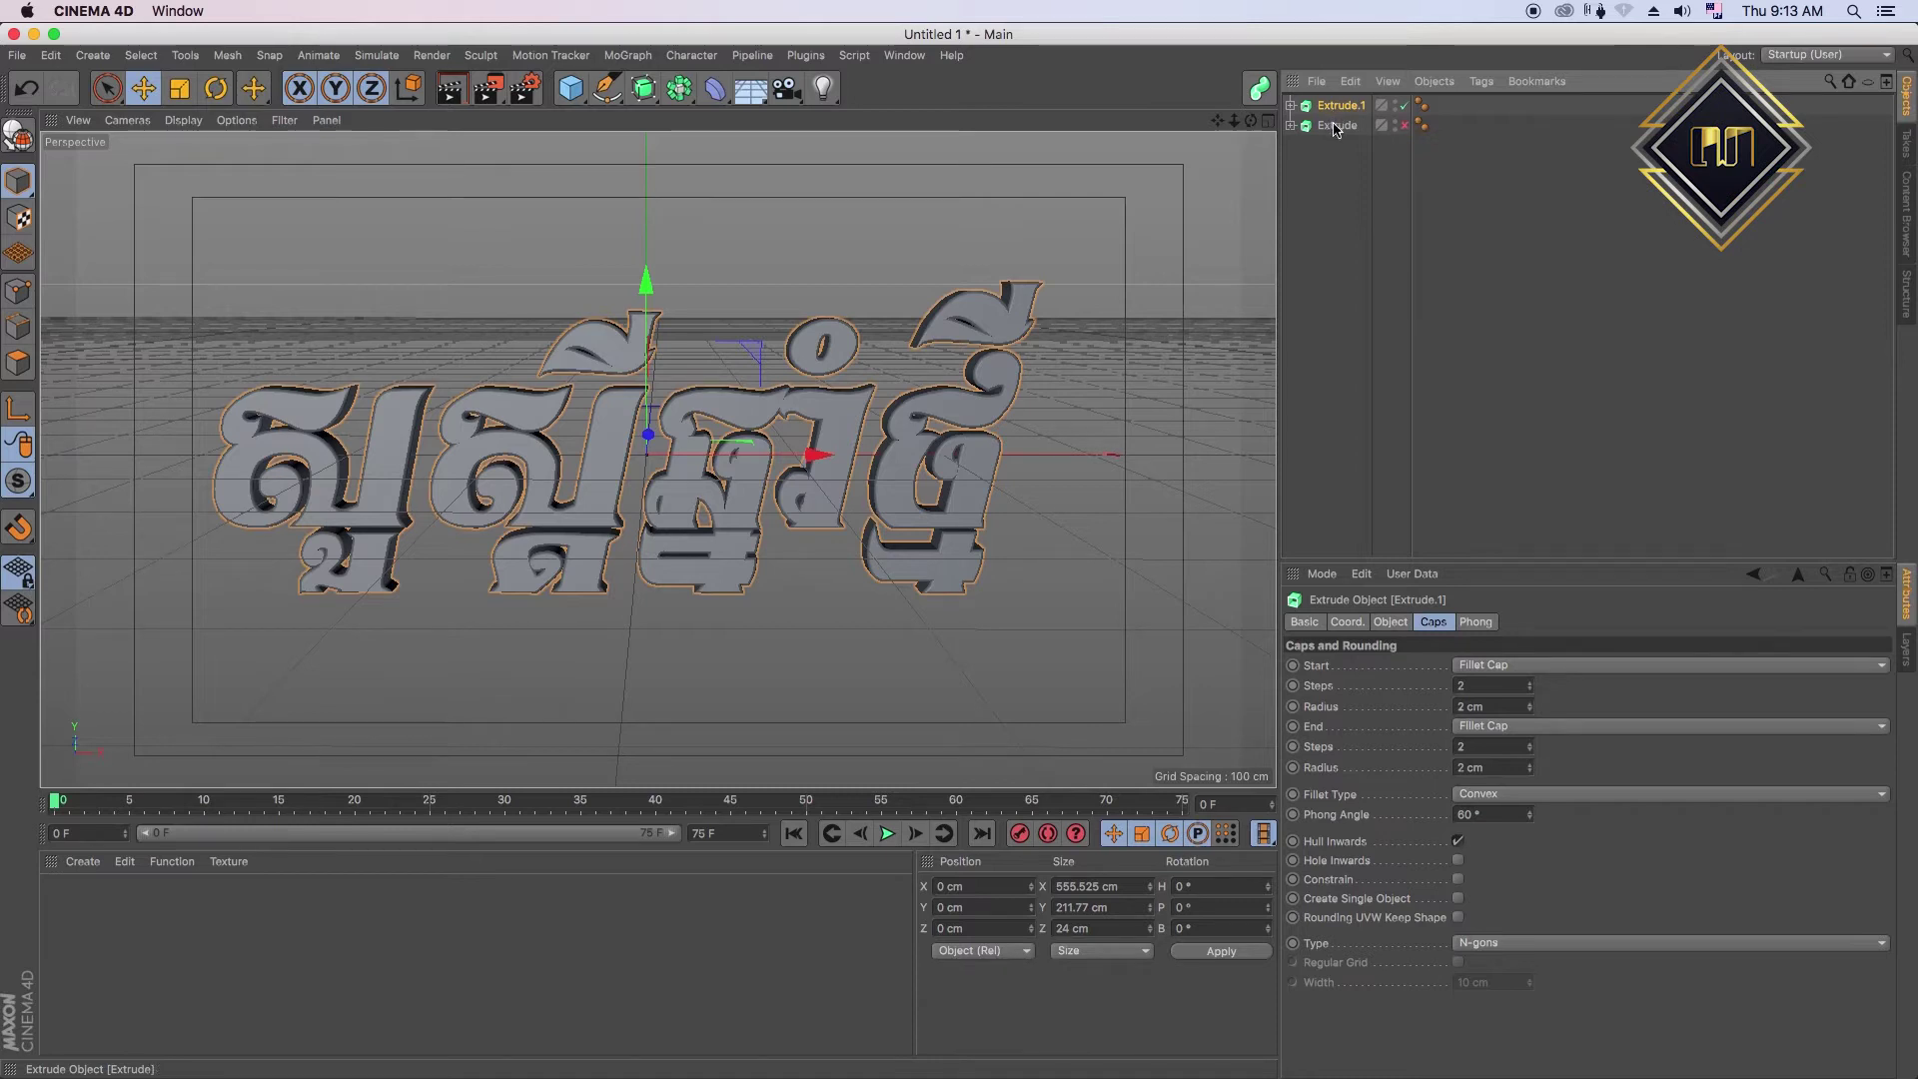
- Make Extrude.1 editable, expand Layer 1 and select all 11 letter Path objects
{"action": "key", "text": "c"}
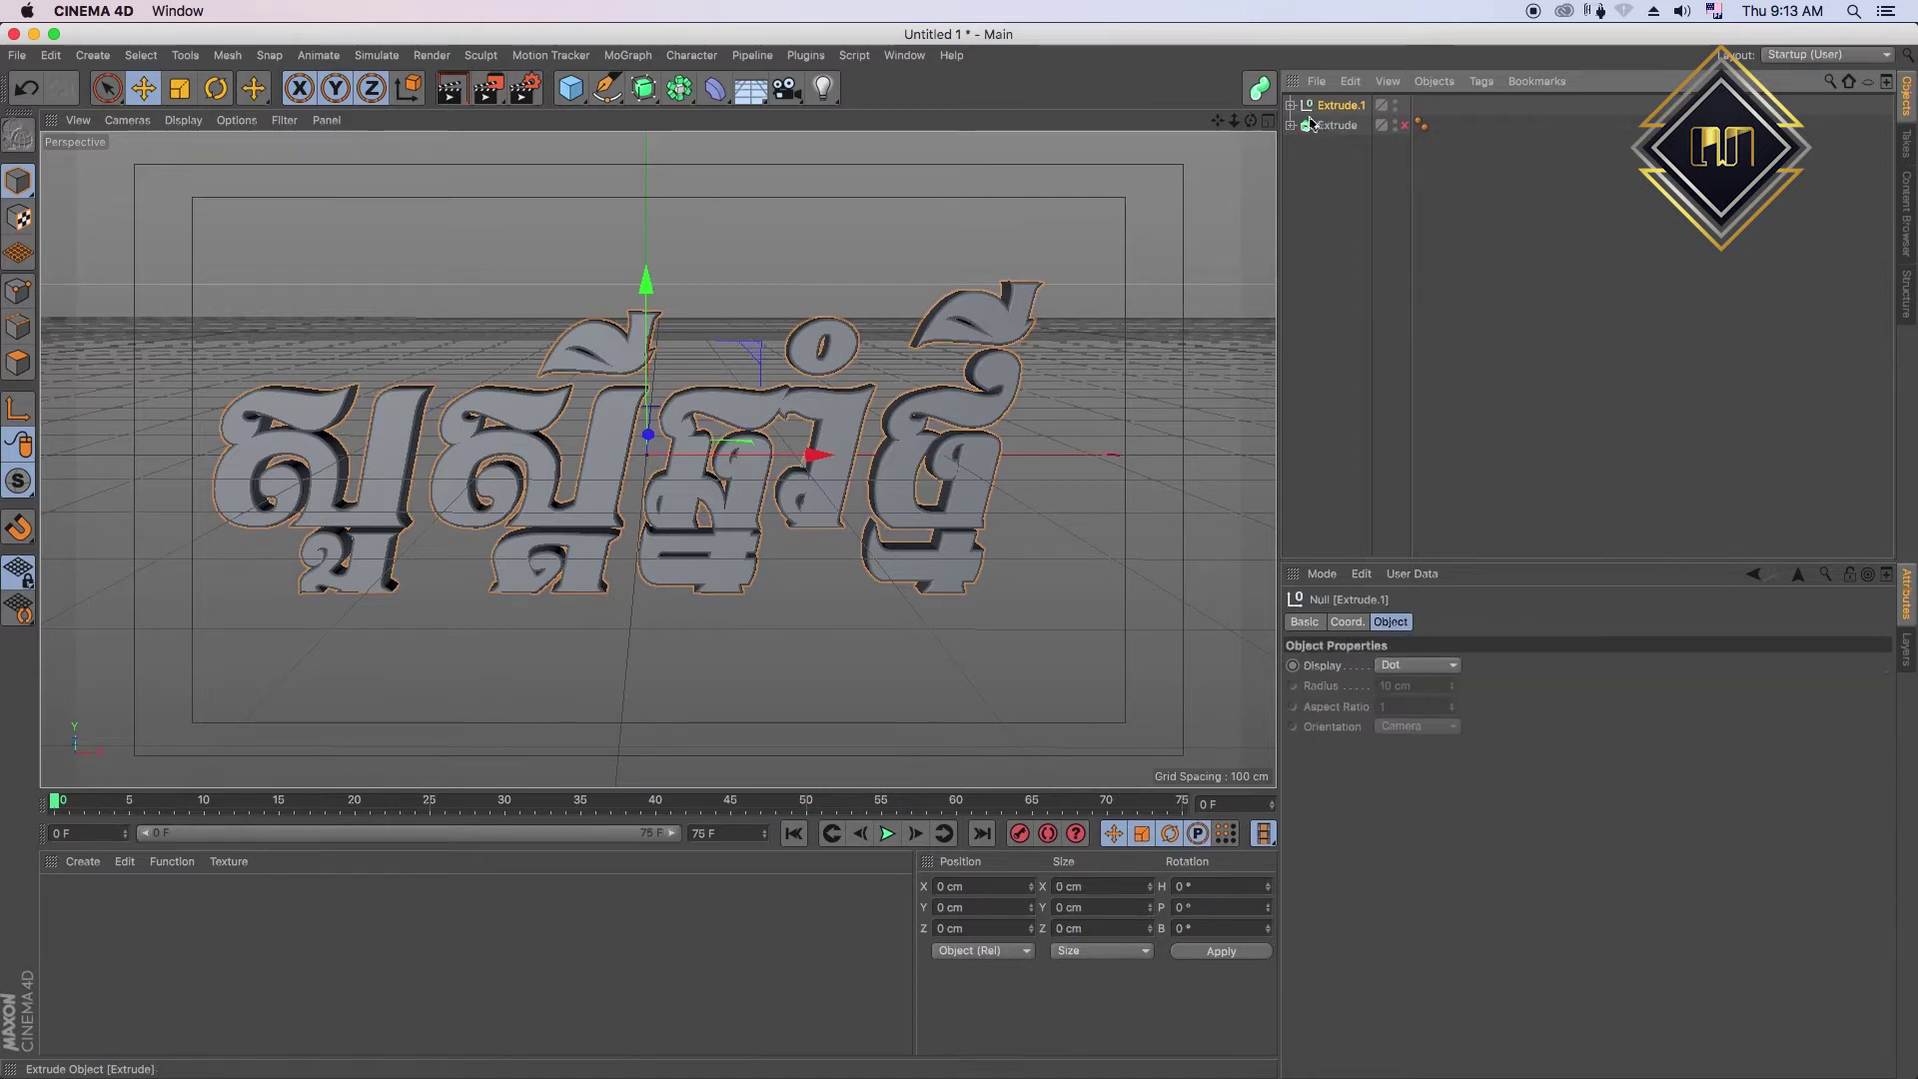
{"action": "left_click", "coordinate": [1291, 105]}
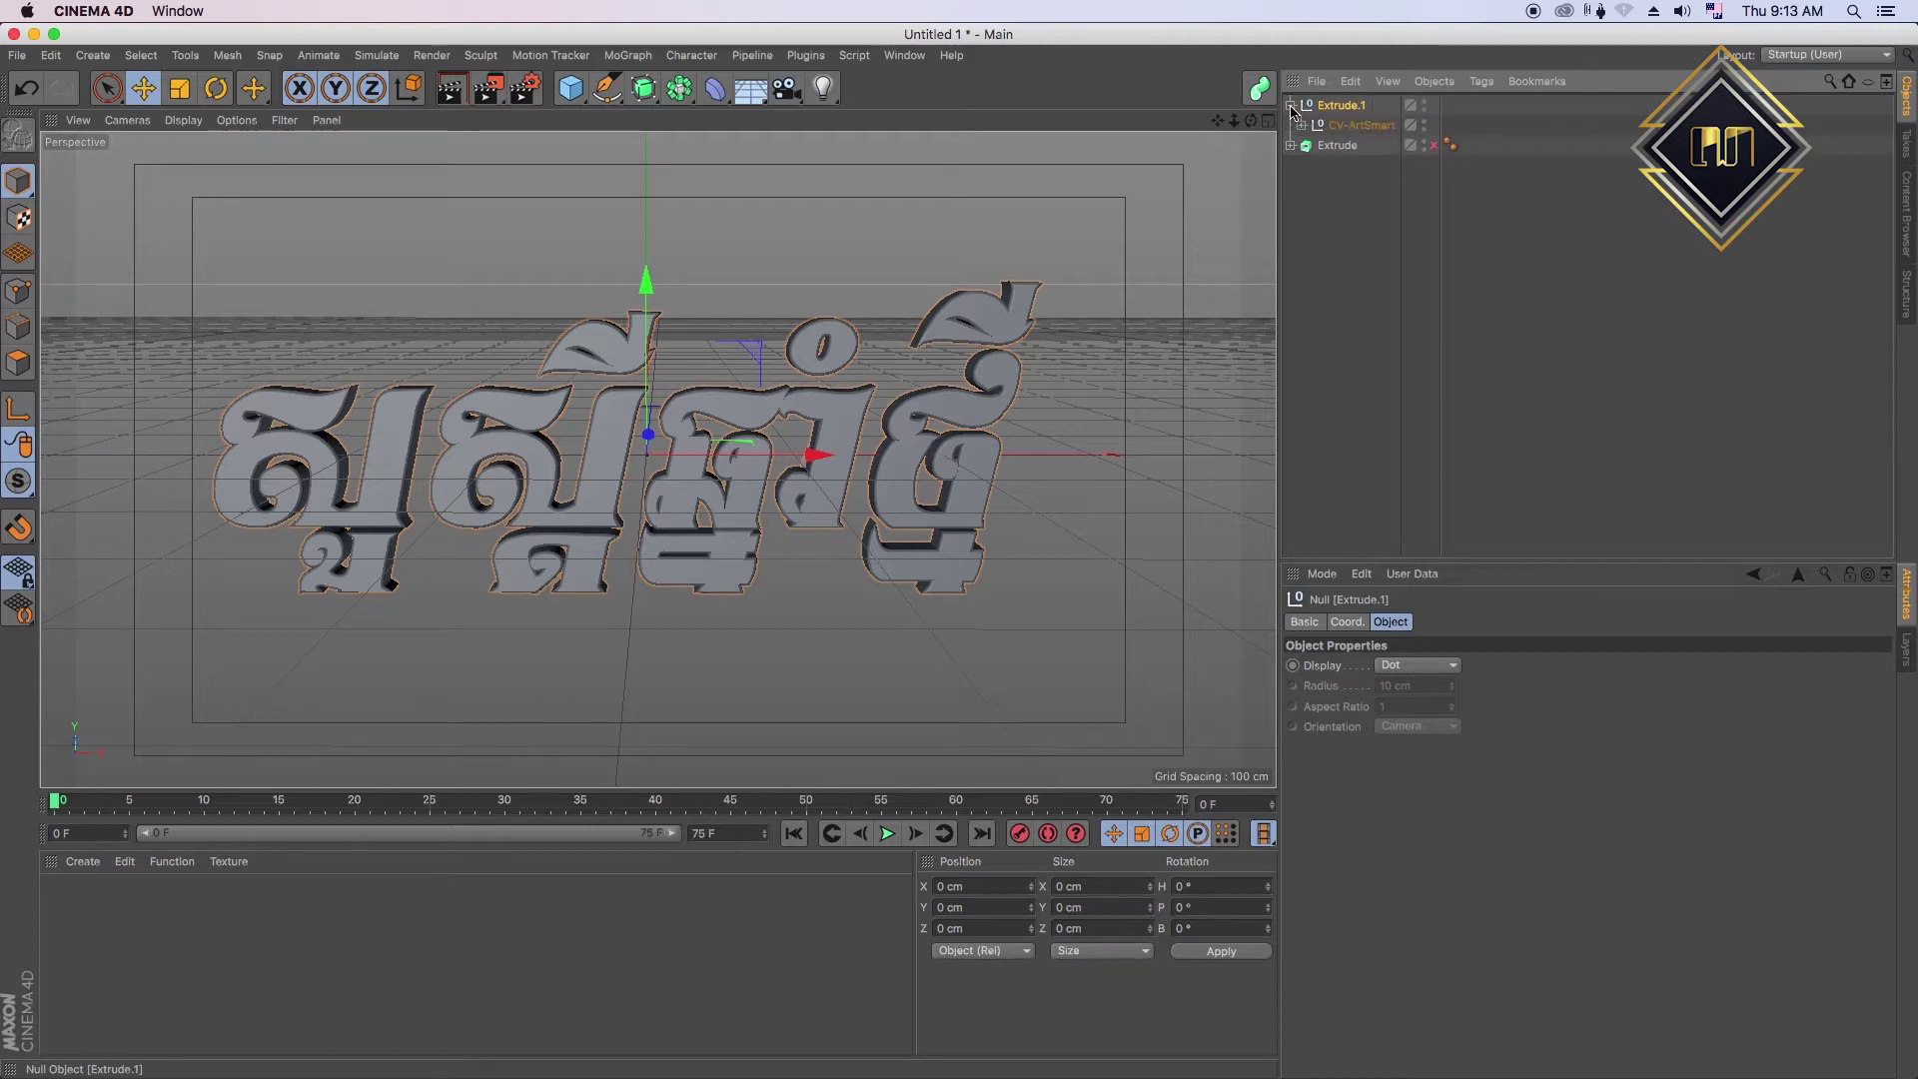
{"action": "left_click", "coordinate": [1302, 125]}
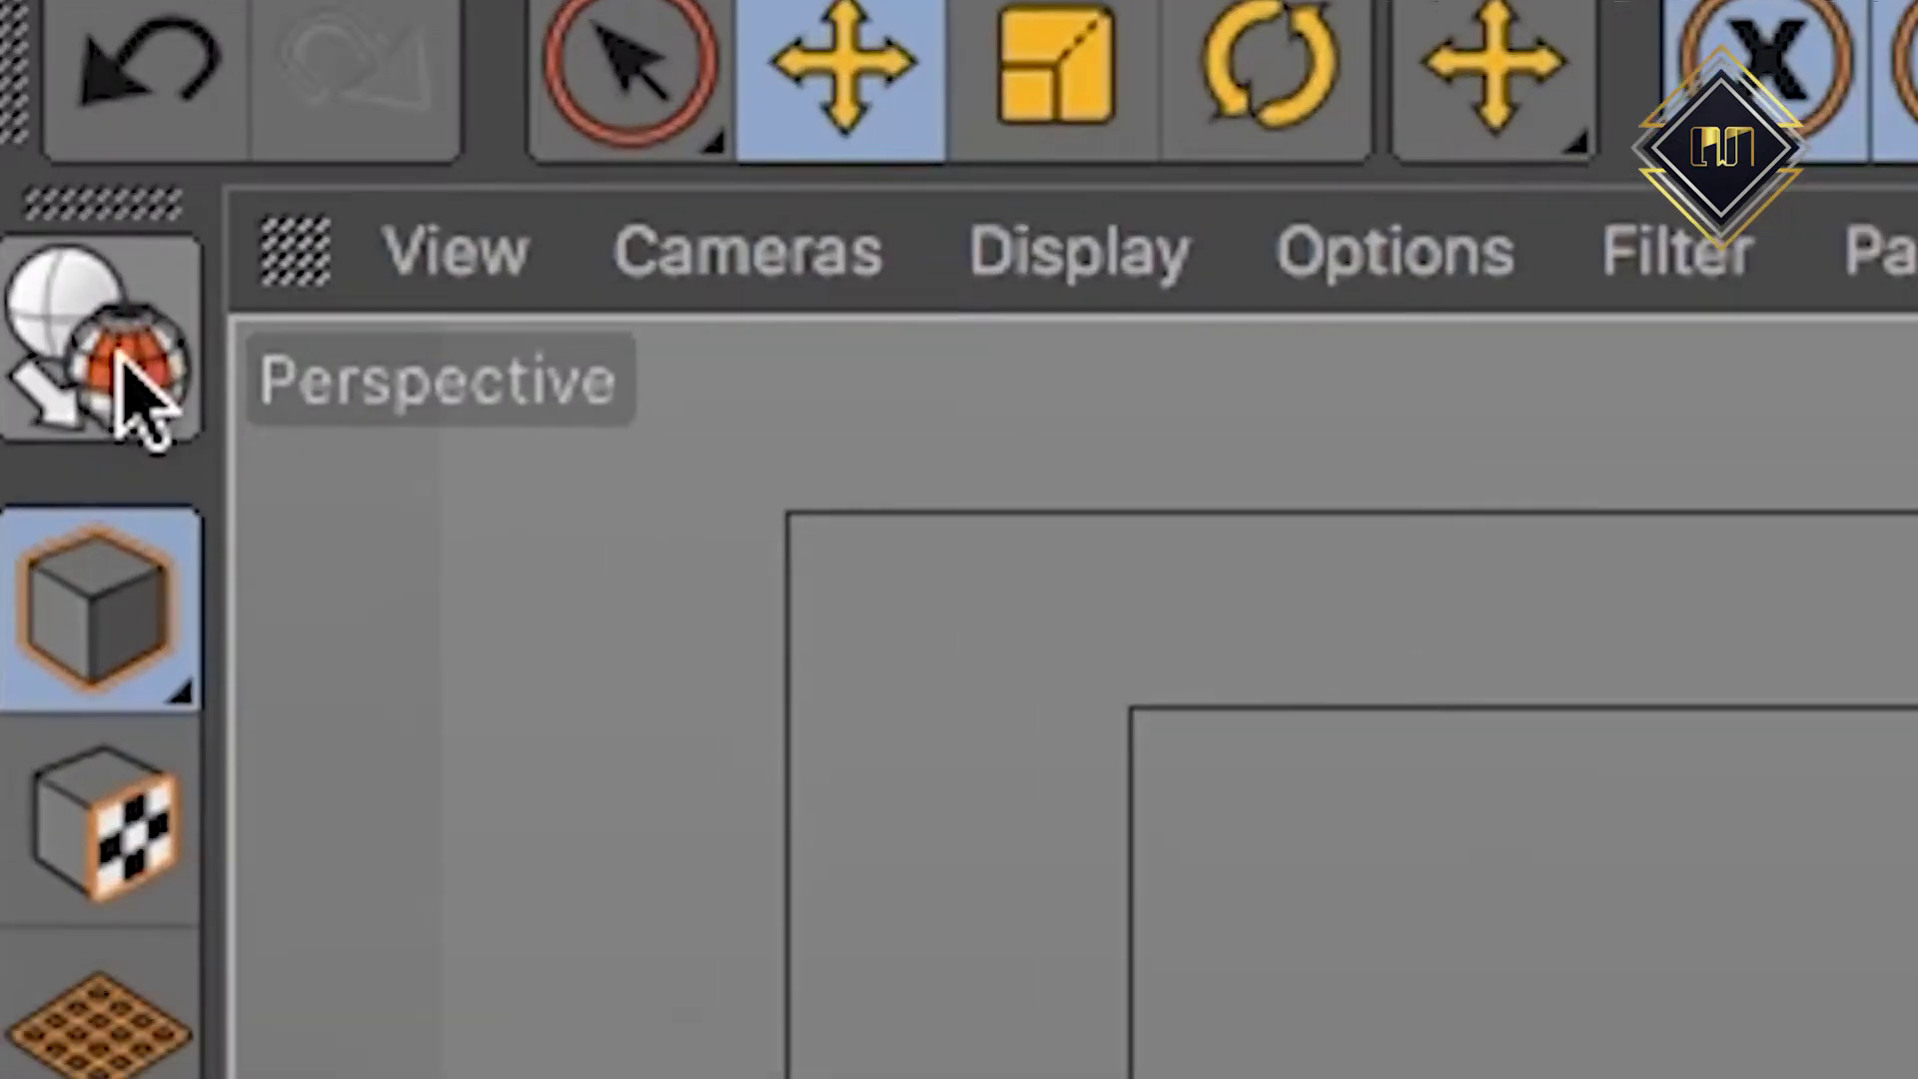
{"action": "left_click", "coordinate": [16, 144]}
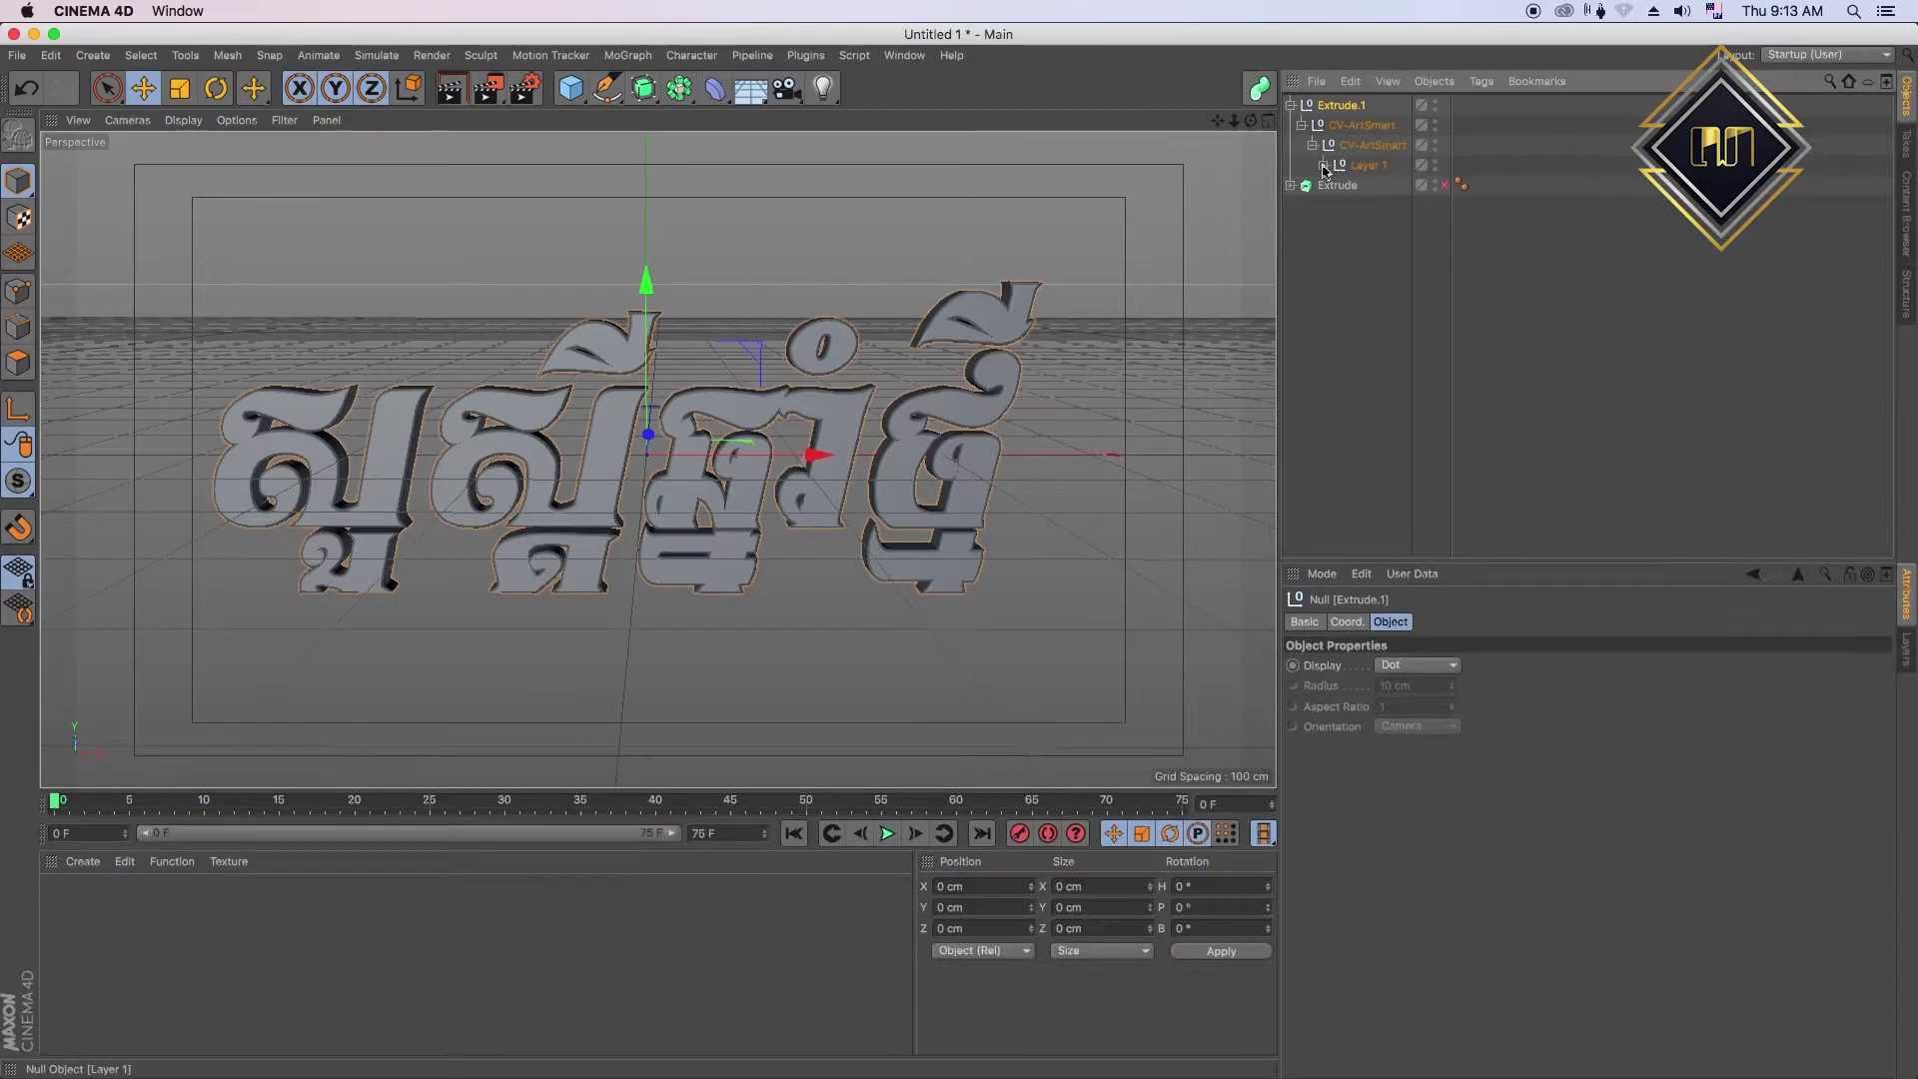
{"action": "left_click", "coordinate": [1324, 165]}
{"action": "left_click", "coordinate": [1376, 388], "text": "shift"}
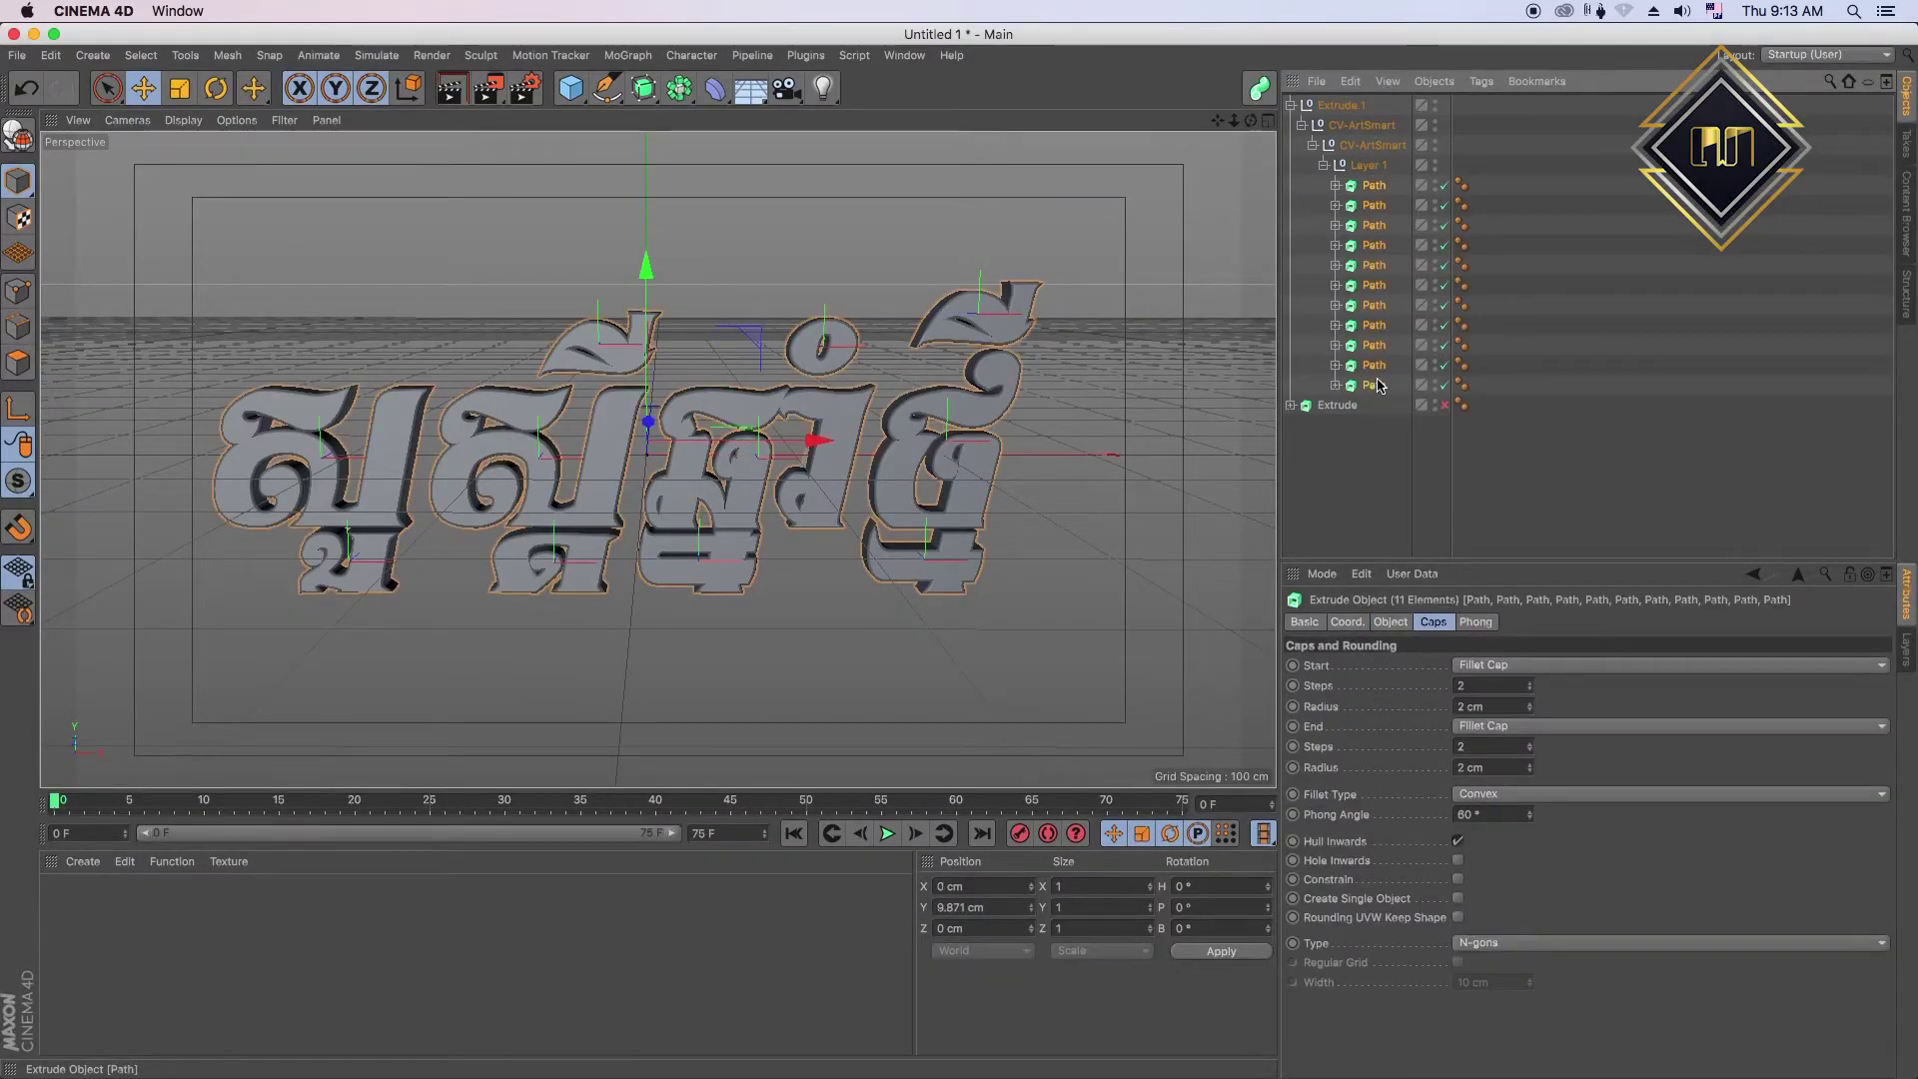
- Add a Fracture object, nest the 11 Path objects in it, and delete Extrude.1
{"action": "left_click", "coordinate": [801, 55]}
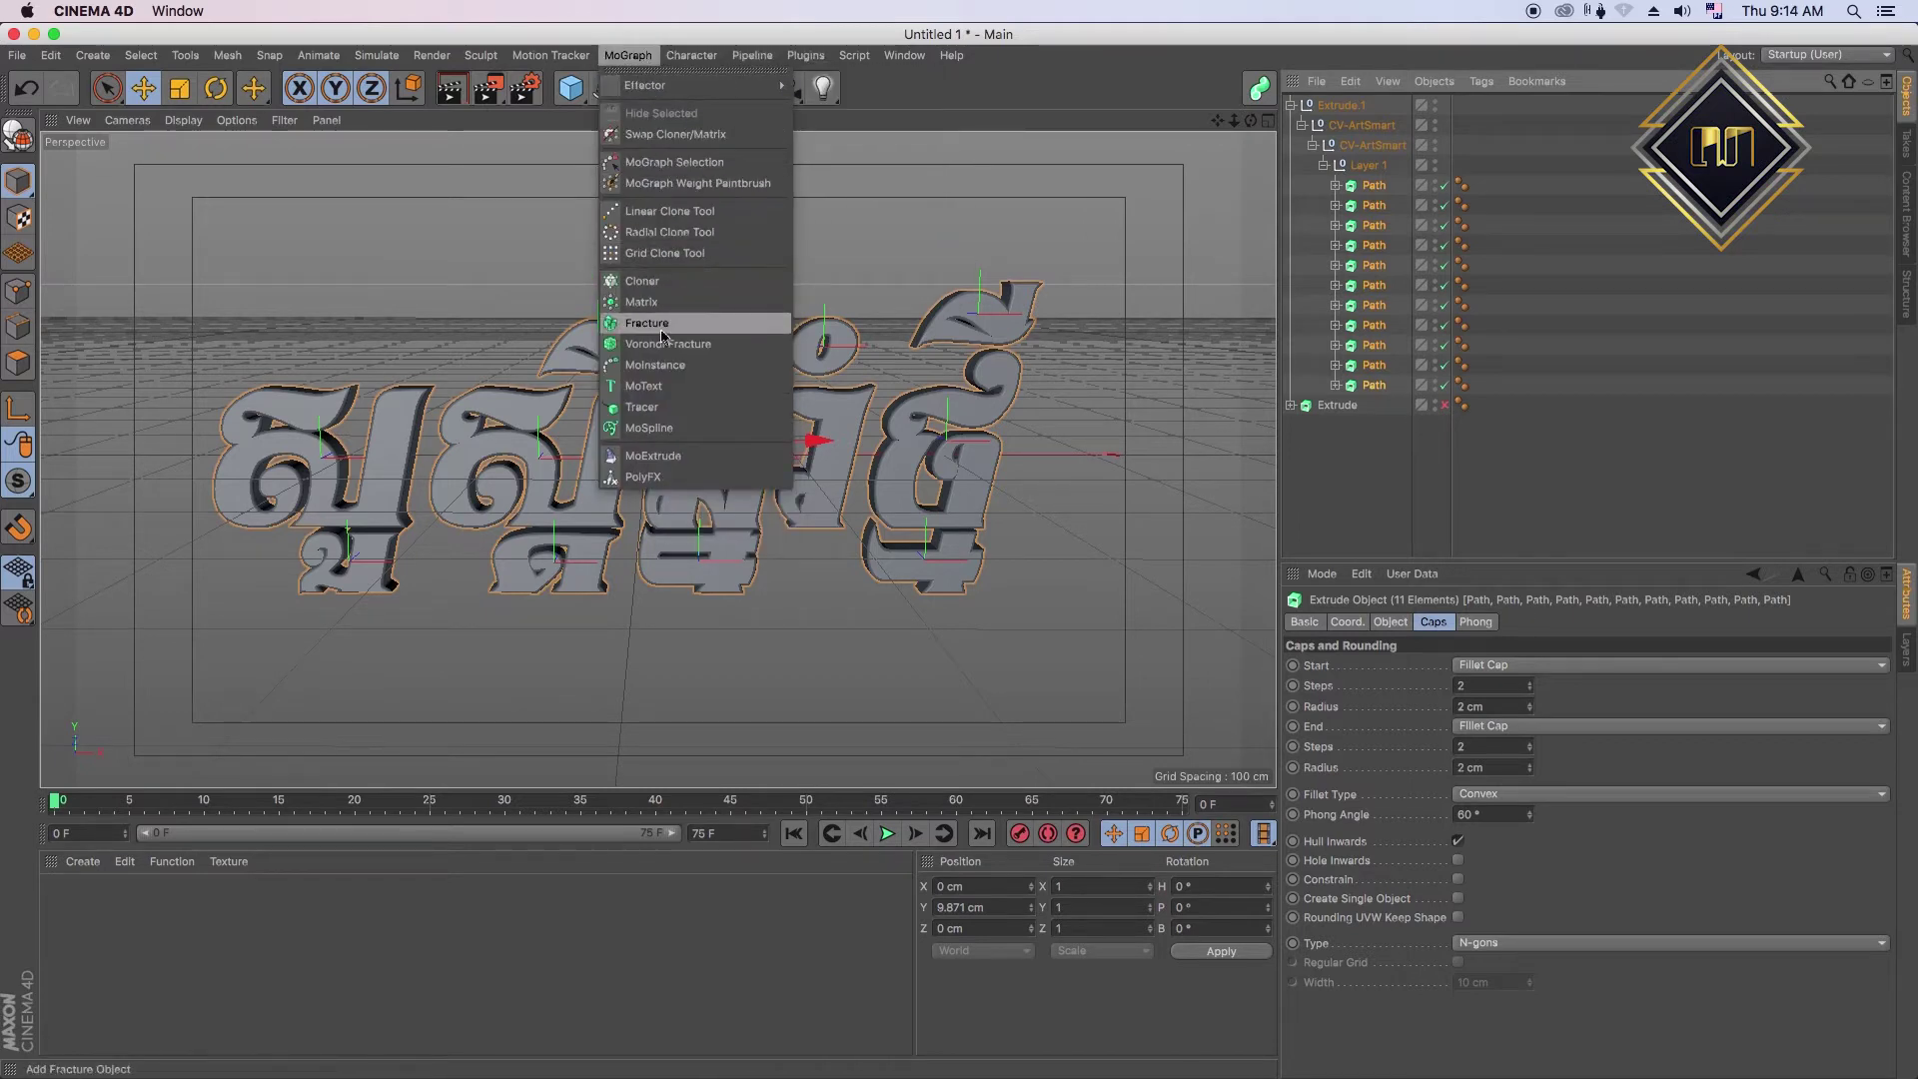
{"action": "left_click", "coordinate": [659, 323]}
{"action": "left_click", "coordinate": [1377, 214]}
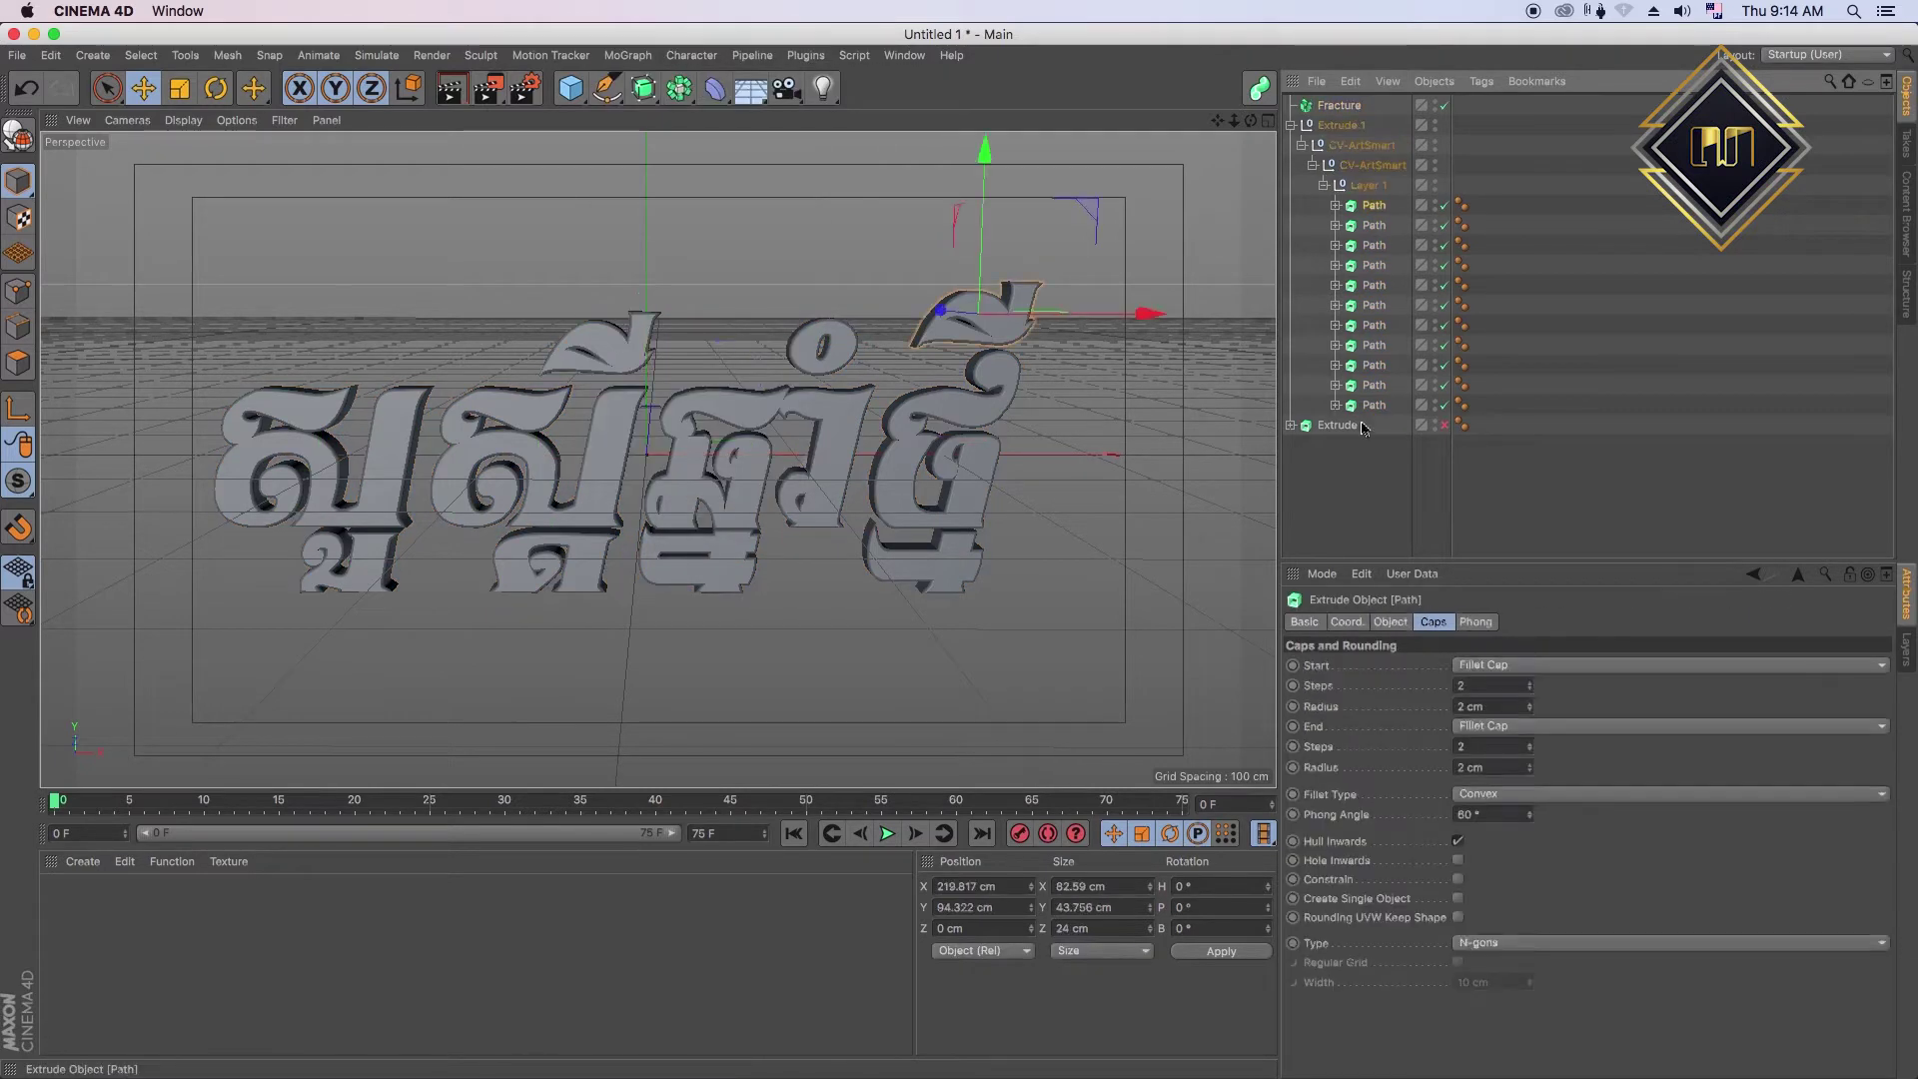
{"action": "left_click_drag", "start_coordinate": [1335, 114], "coordinate": [1336, 108]}
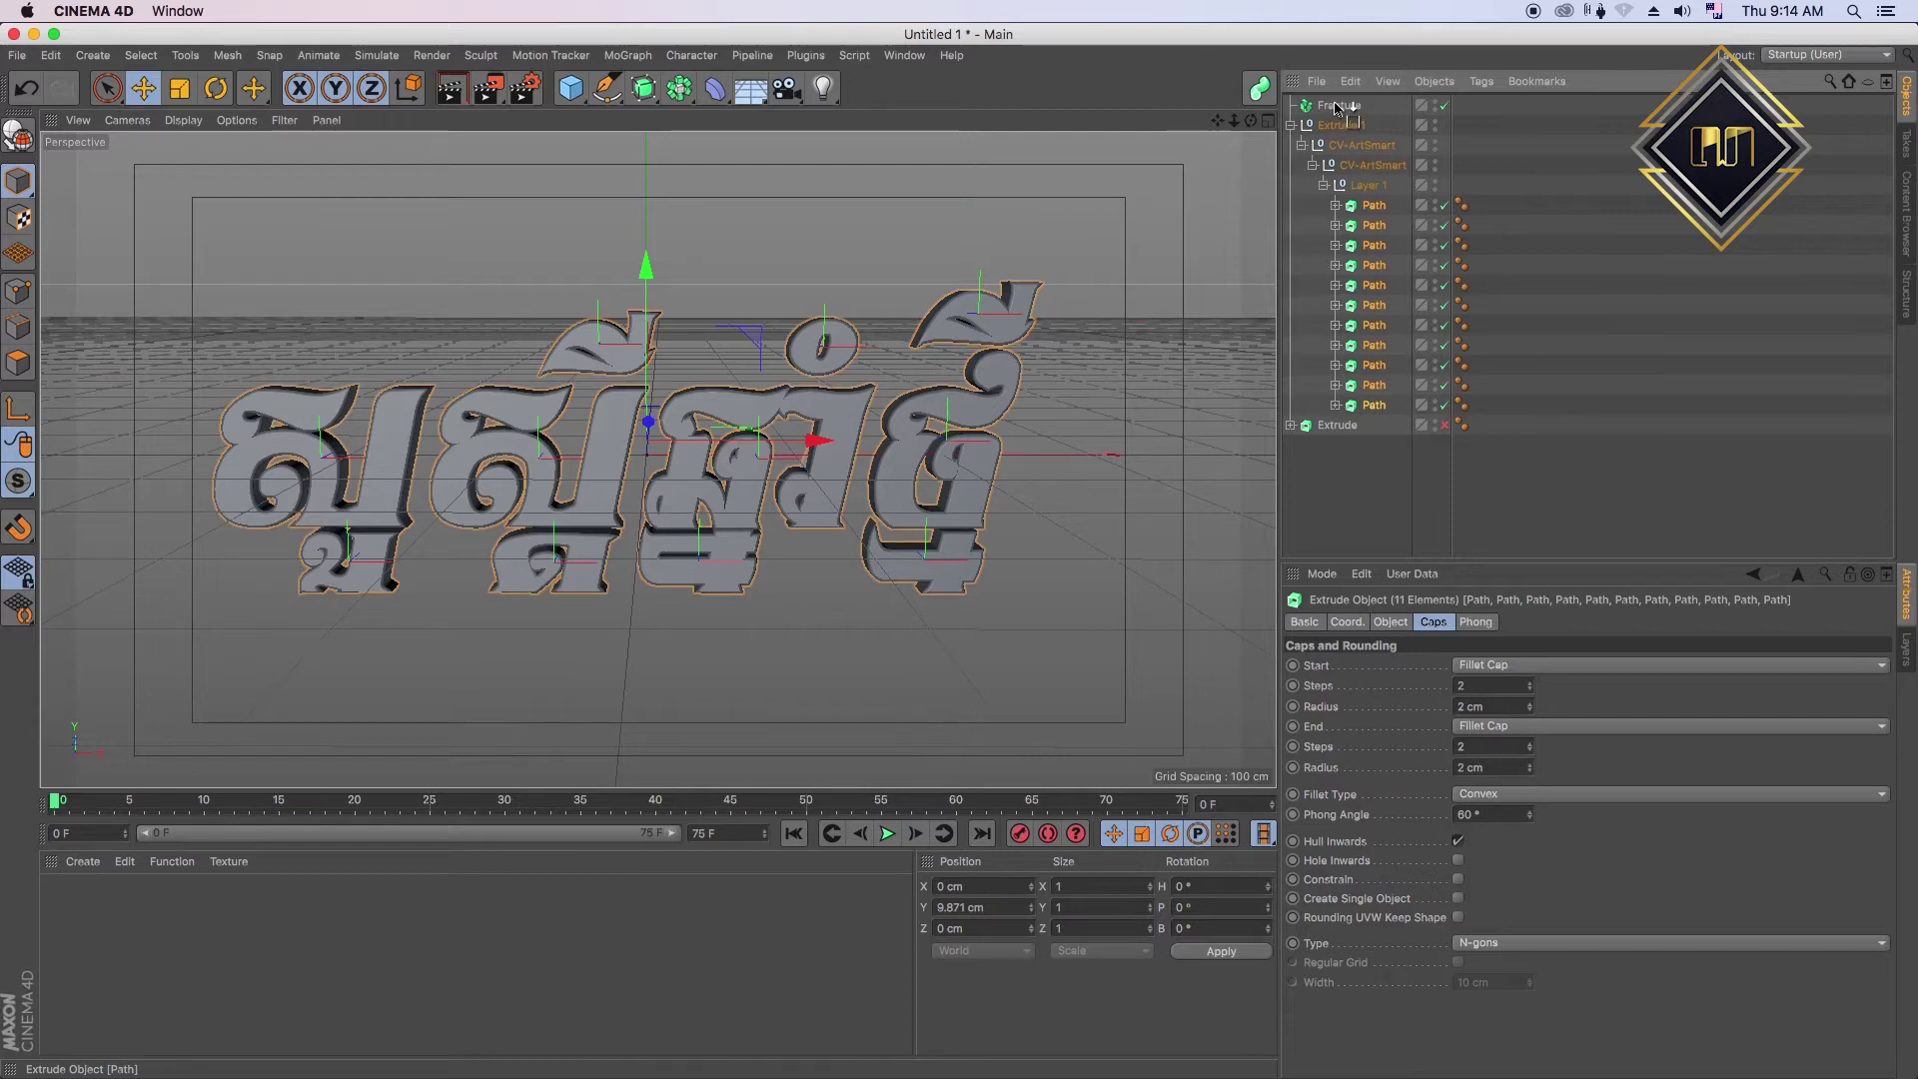
{"action": "left_click", "coordinate": [1344, 346]}
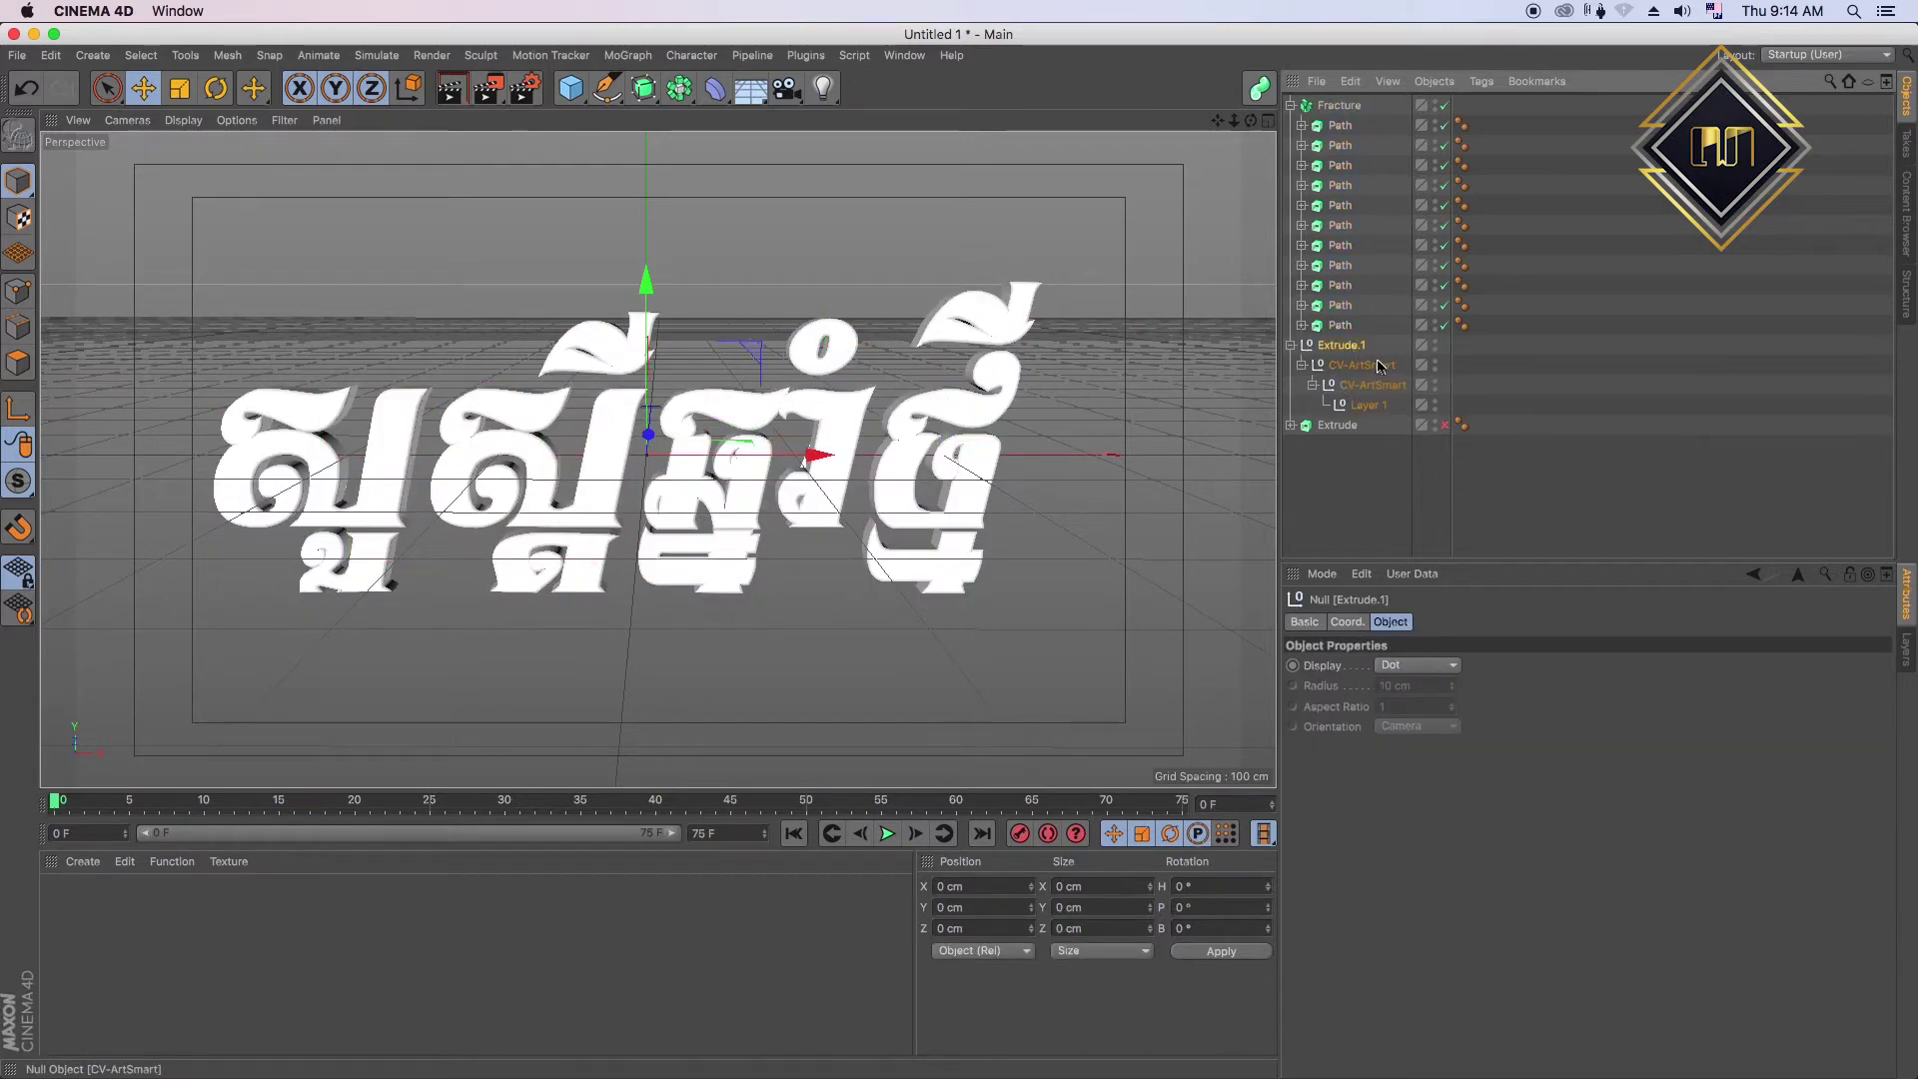
{"action": "key", "text": "Delete"}
- Set the Fracture object's R.H rotation back to 0° and collapse its children
{"action": "left_click", "coordinate": [1338, 105]}
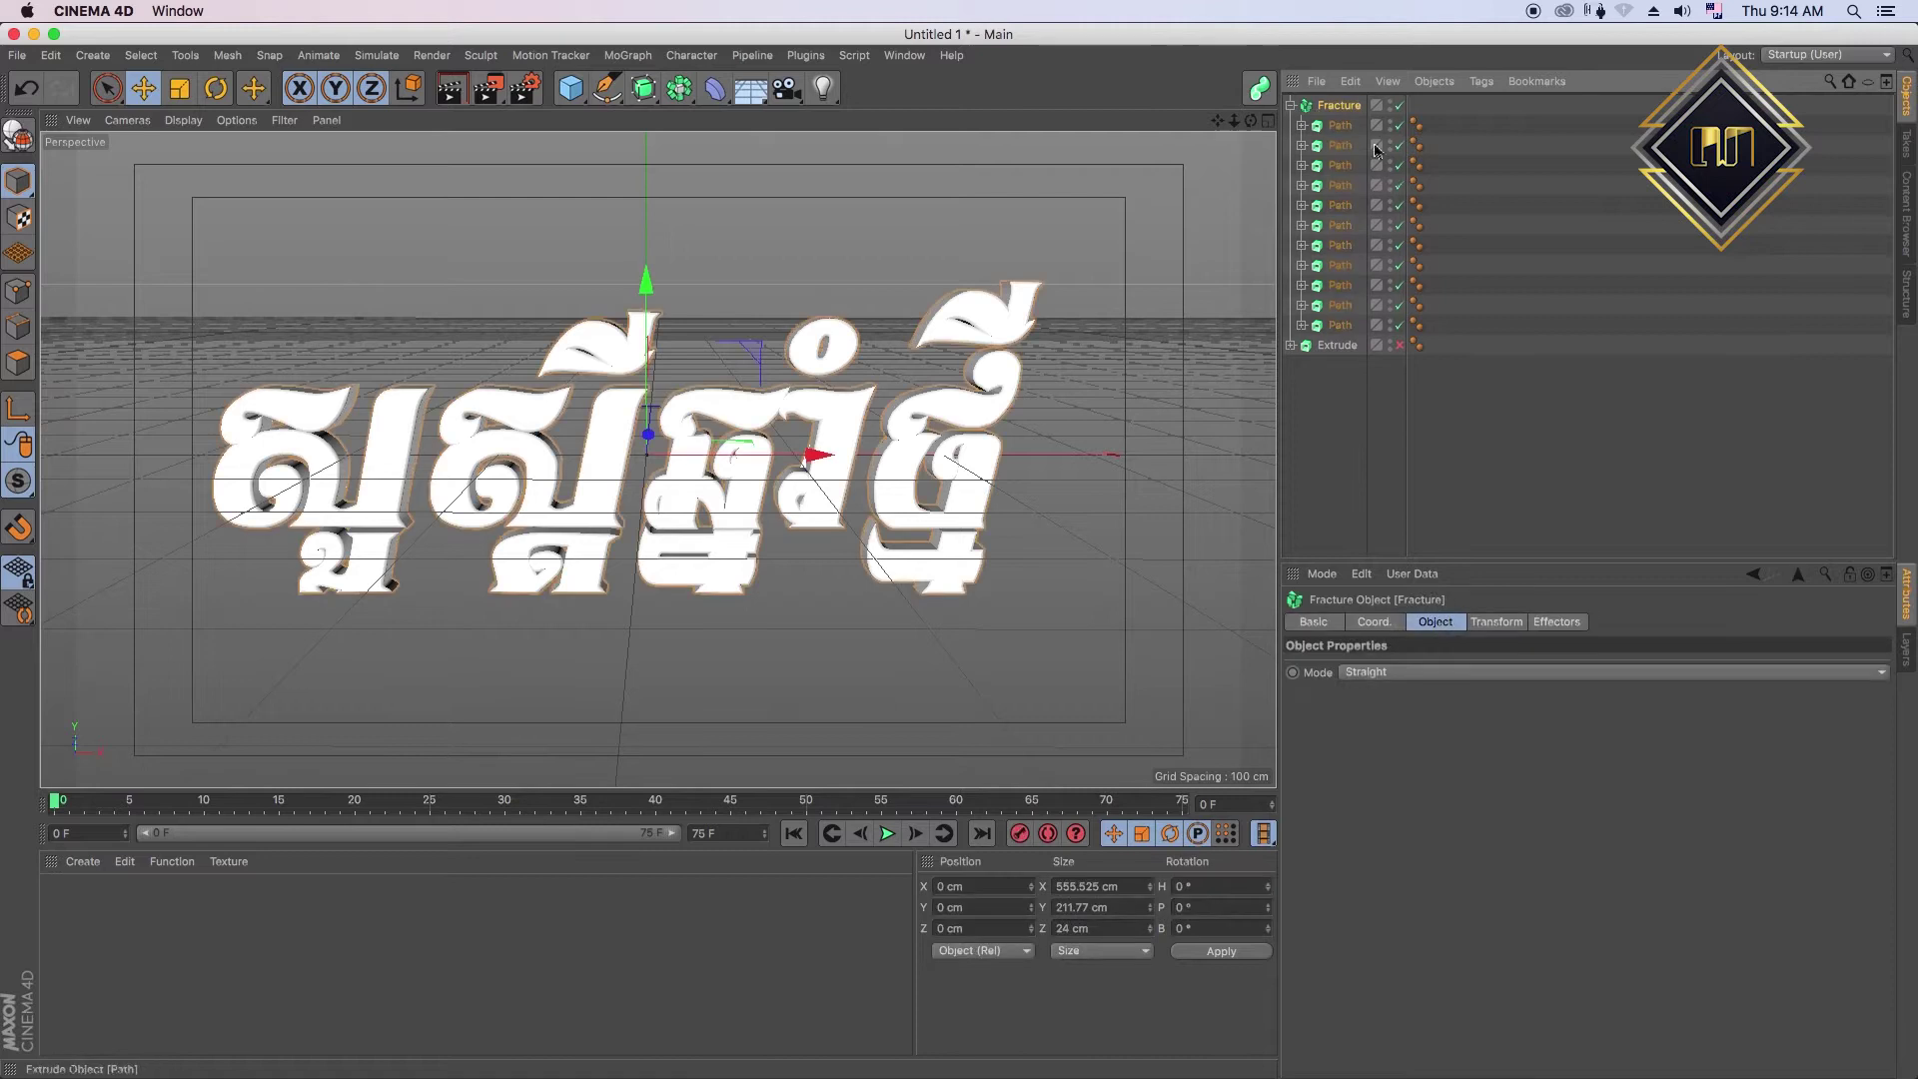
{"action": "left_click", "coordinate": [1484, 623]}
{"action": "mouse_move", "coordinate": [1683, 699]}
{"action": "left_mouse_down"}
{"action": "mouse_move", "coordinate": [1695, 732]}
{"action": "mouse_move", "coordinate": [1704, 719]}
{"action": "left_mouse_up"}
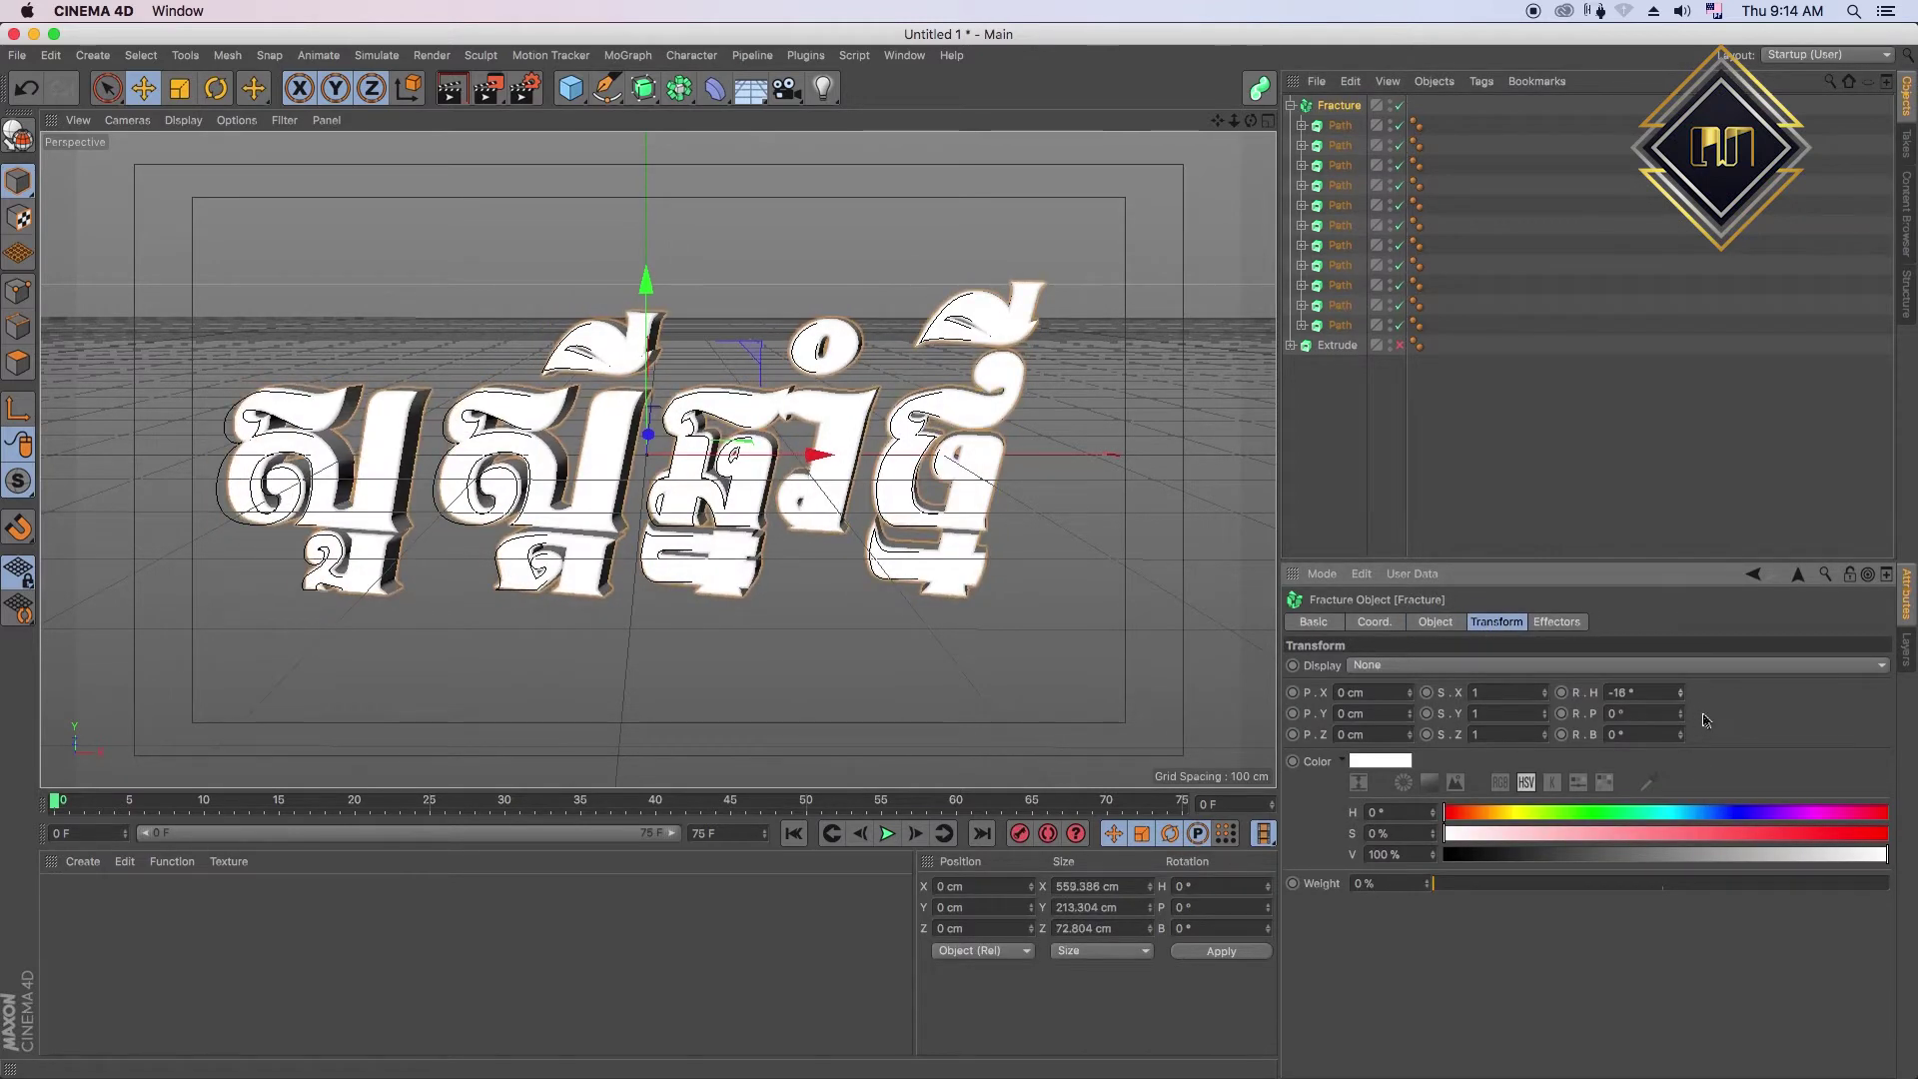
{"action": "type", "text": "0"}
{"action": "key", "text": "Return"}
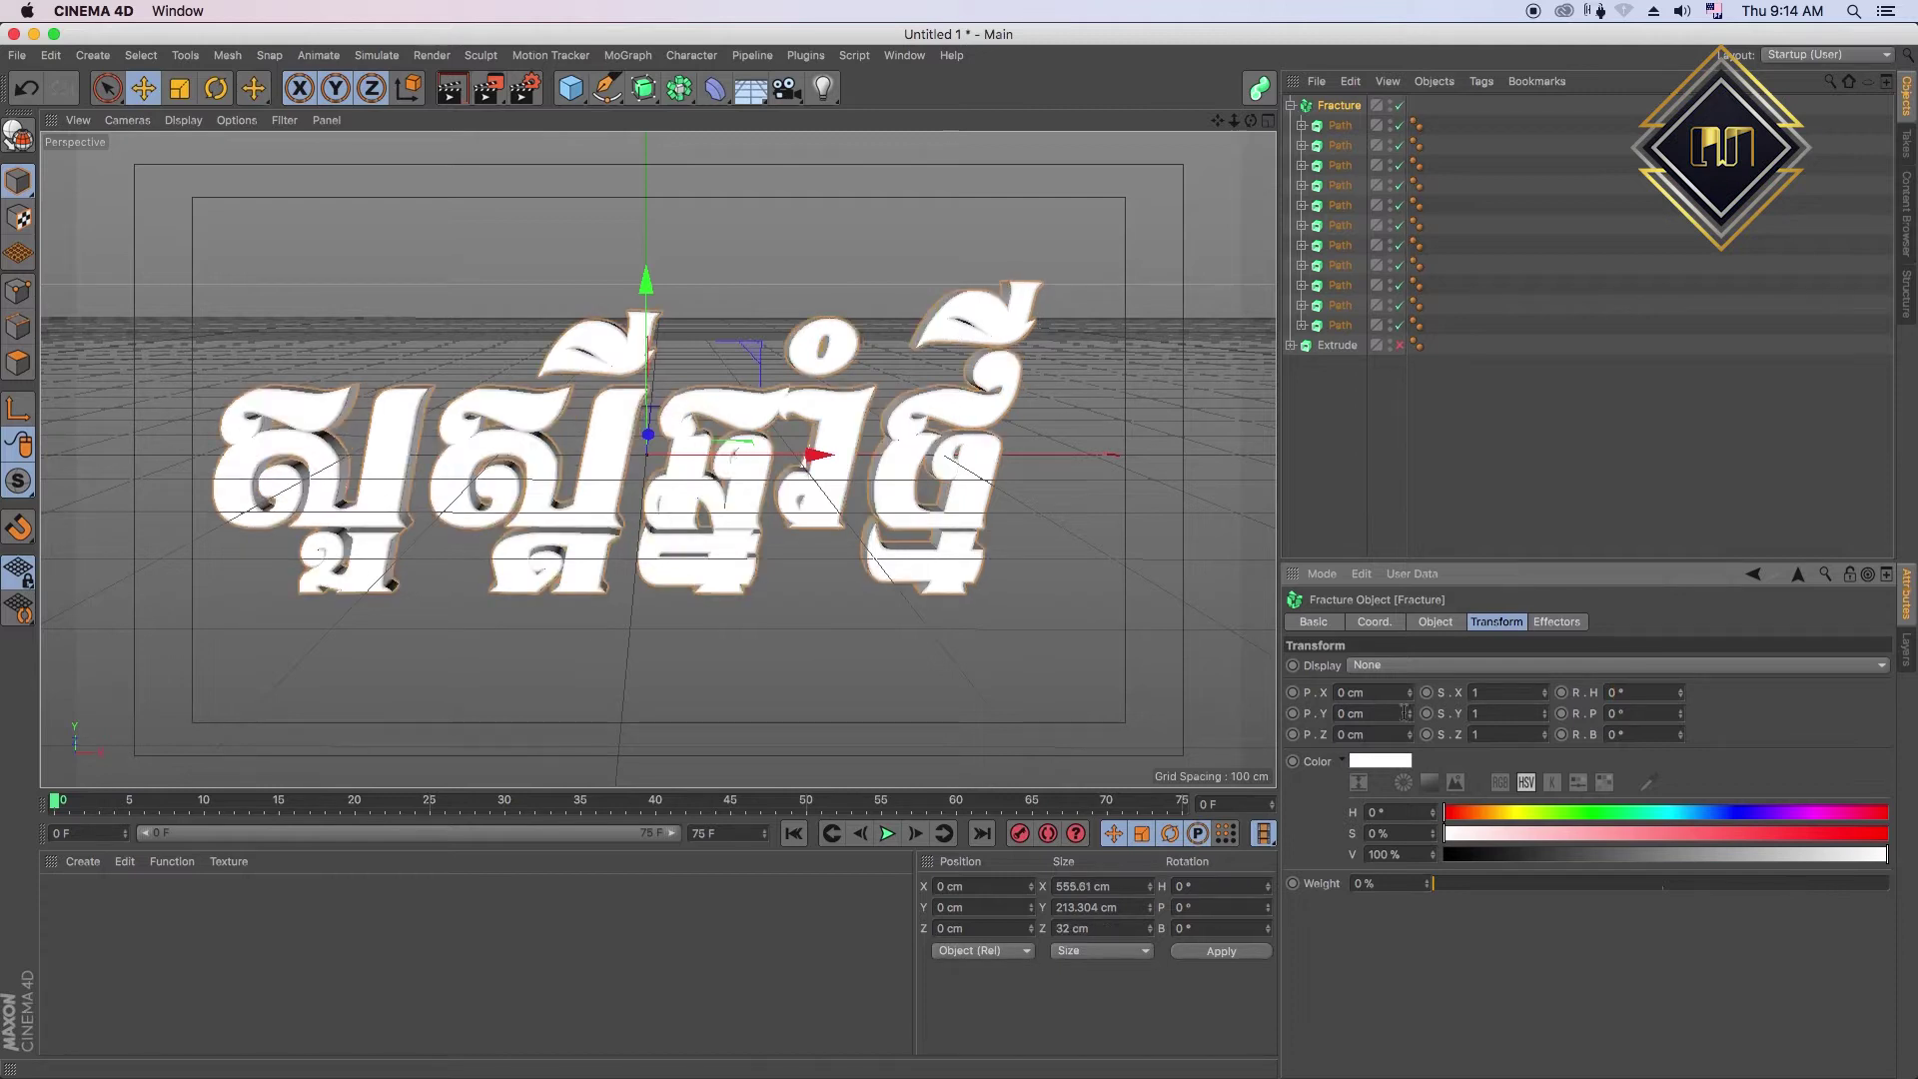
{"action": "left_click", "coordinate": [1289, 106]}
{"action": "left_click", "coordinate": [1328, 160]}
{"action": "left_click", "coordinate": [1338, 105]}
{"action": "left_click", "coordinate": [753, 57]}
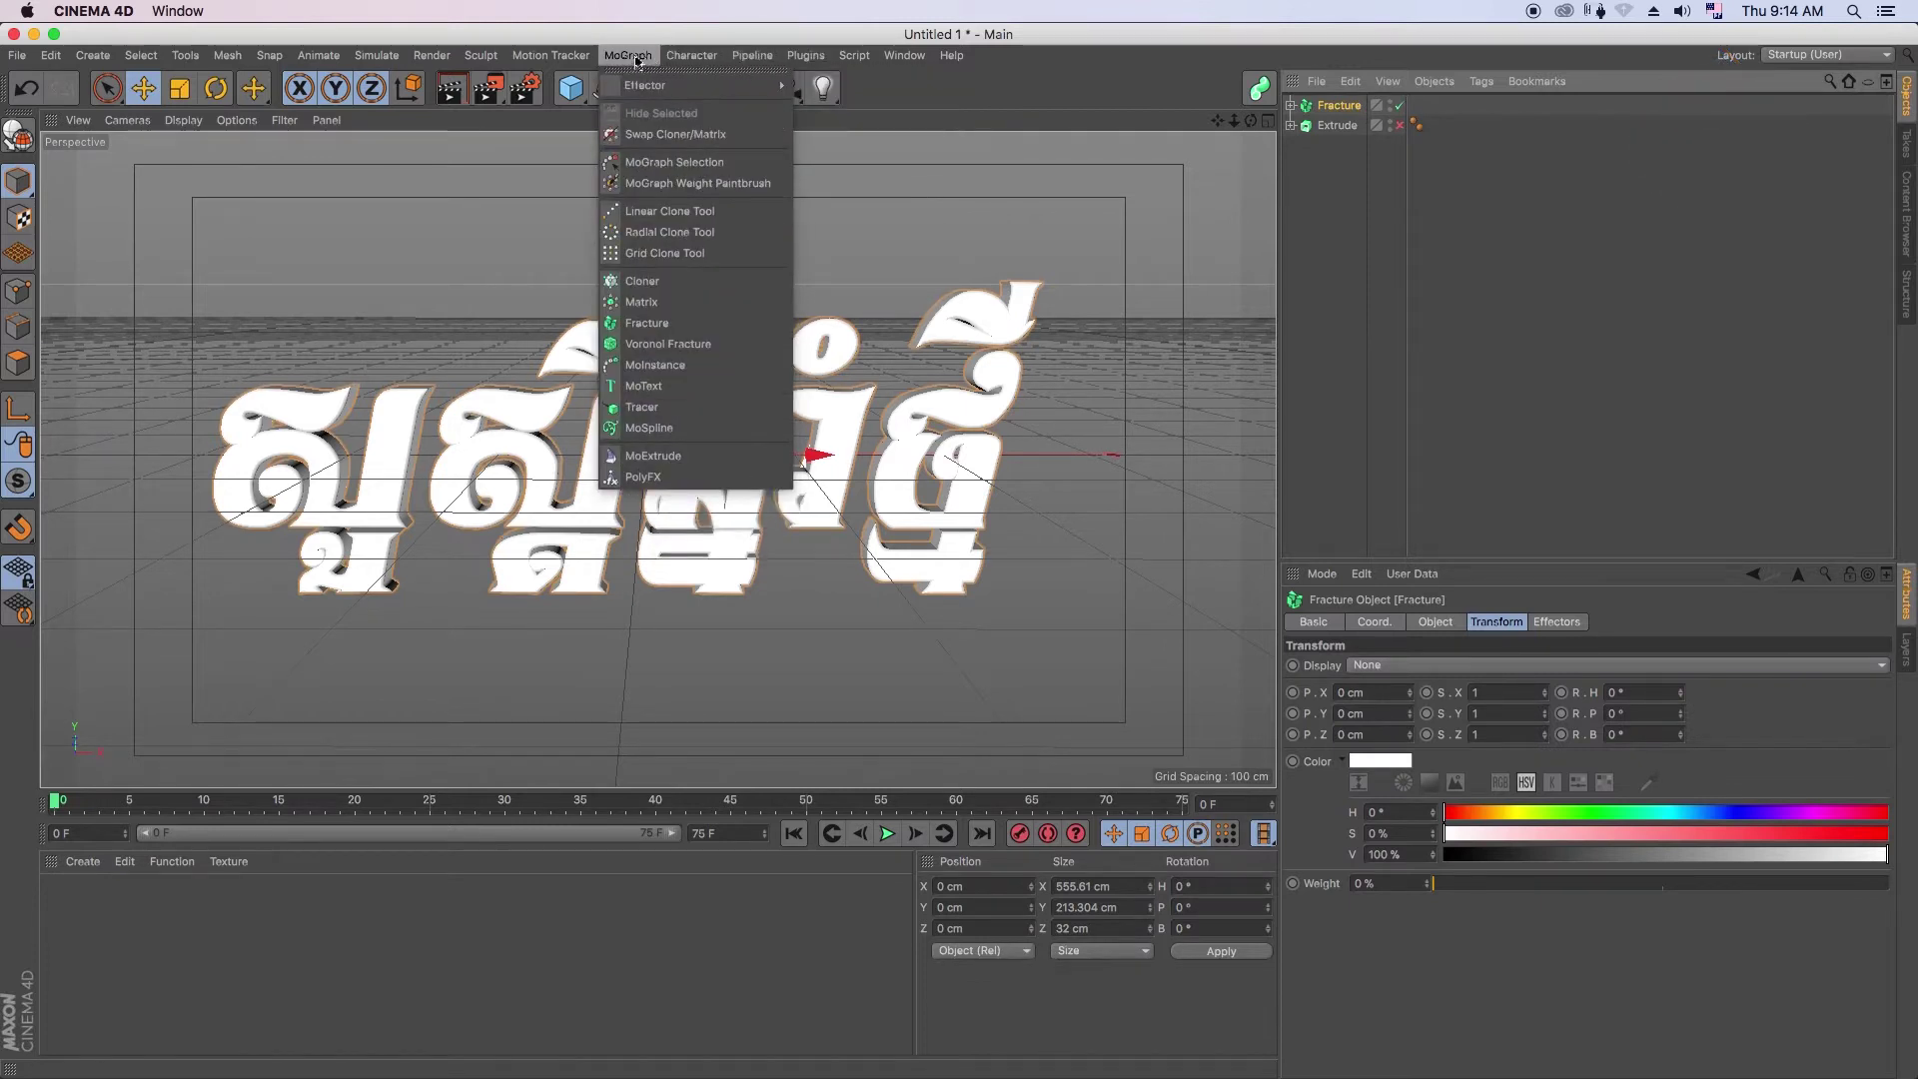
{"action": "mouse_move", "coordinate": [692, 86]}
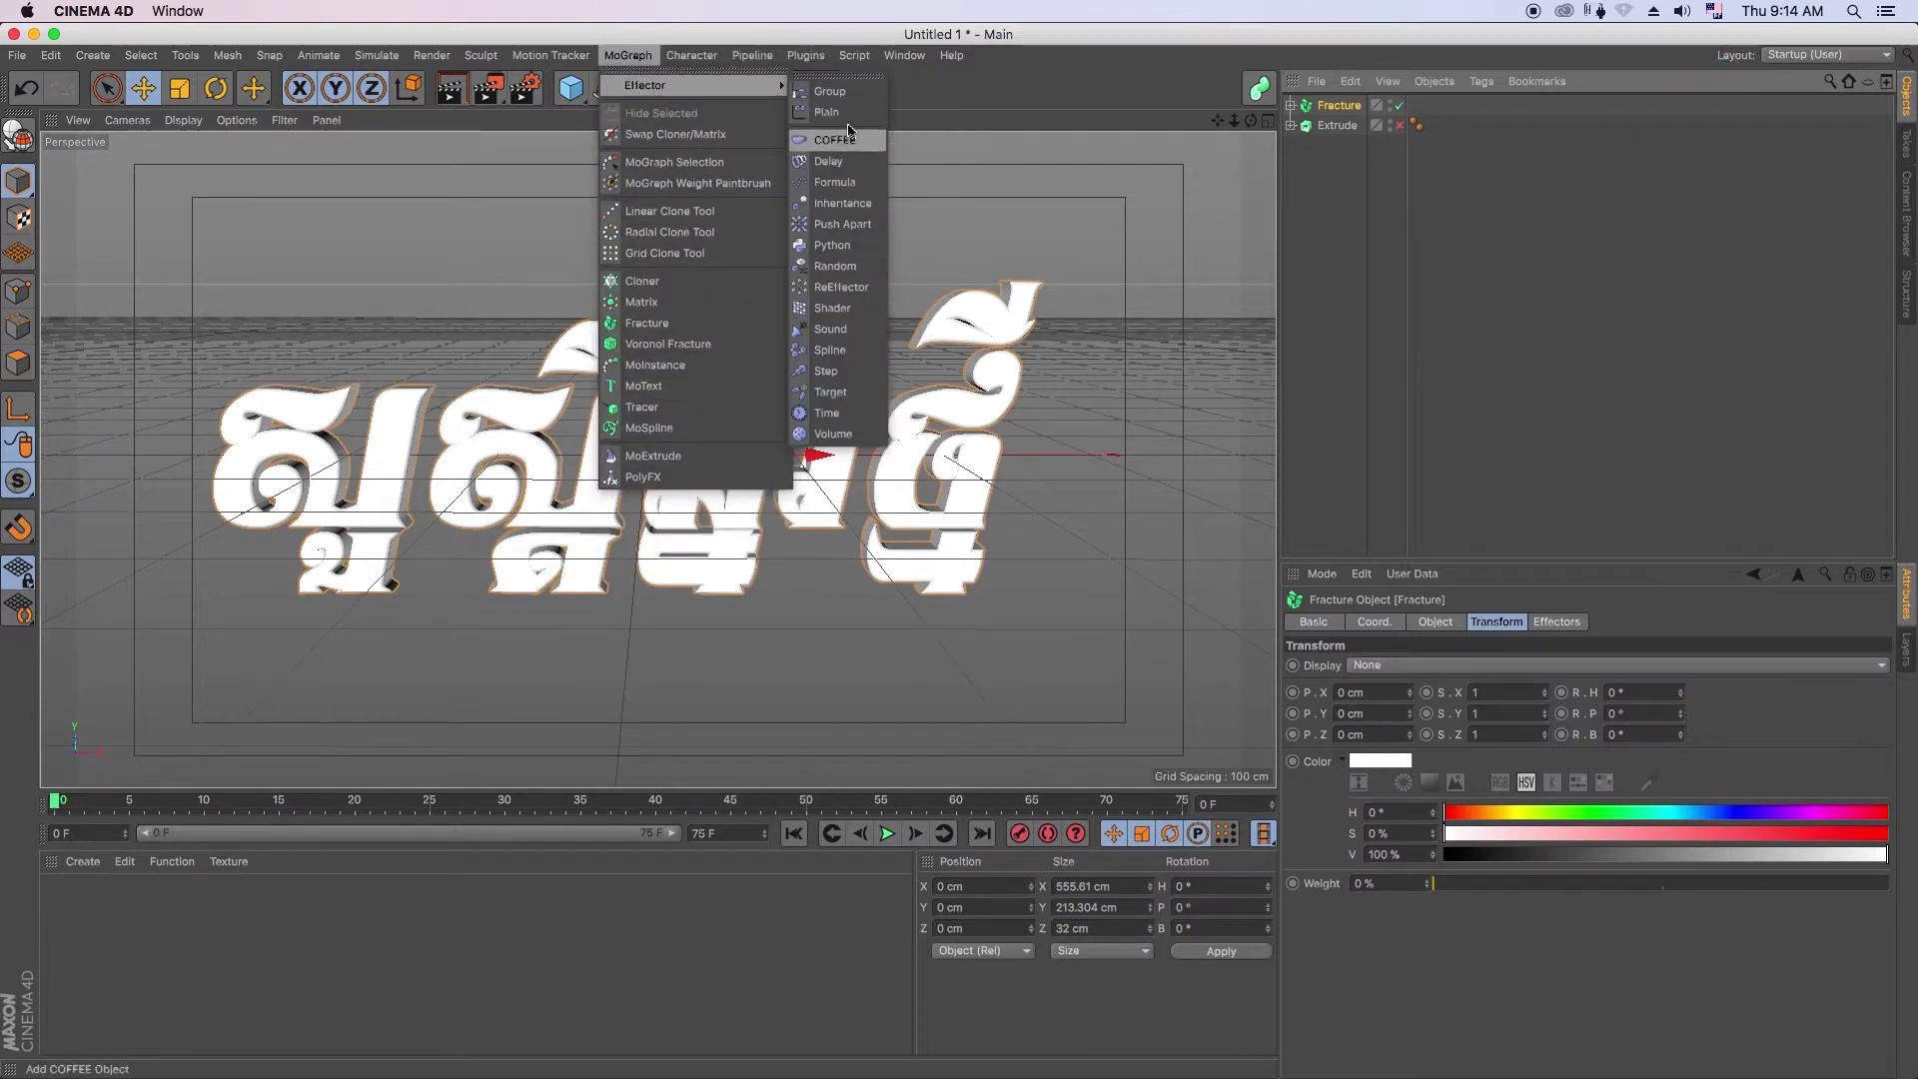
- Add a Plain effector with Linear +X falloff, placed at X −404.99 cm left of the text
{"action": "left_click", "coordinate": [844, 112]}
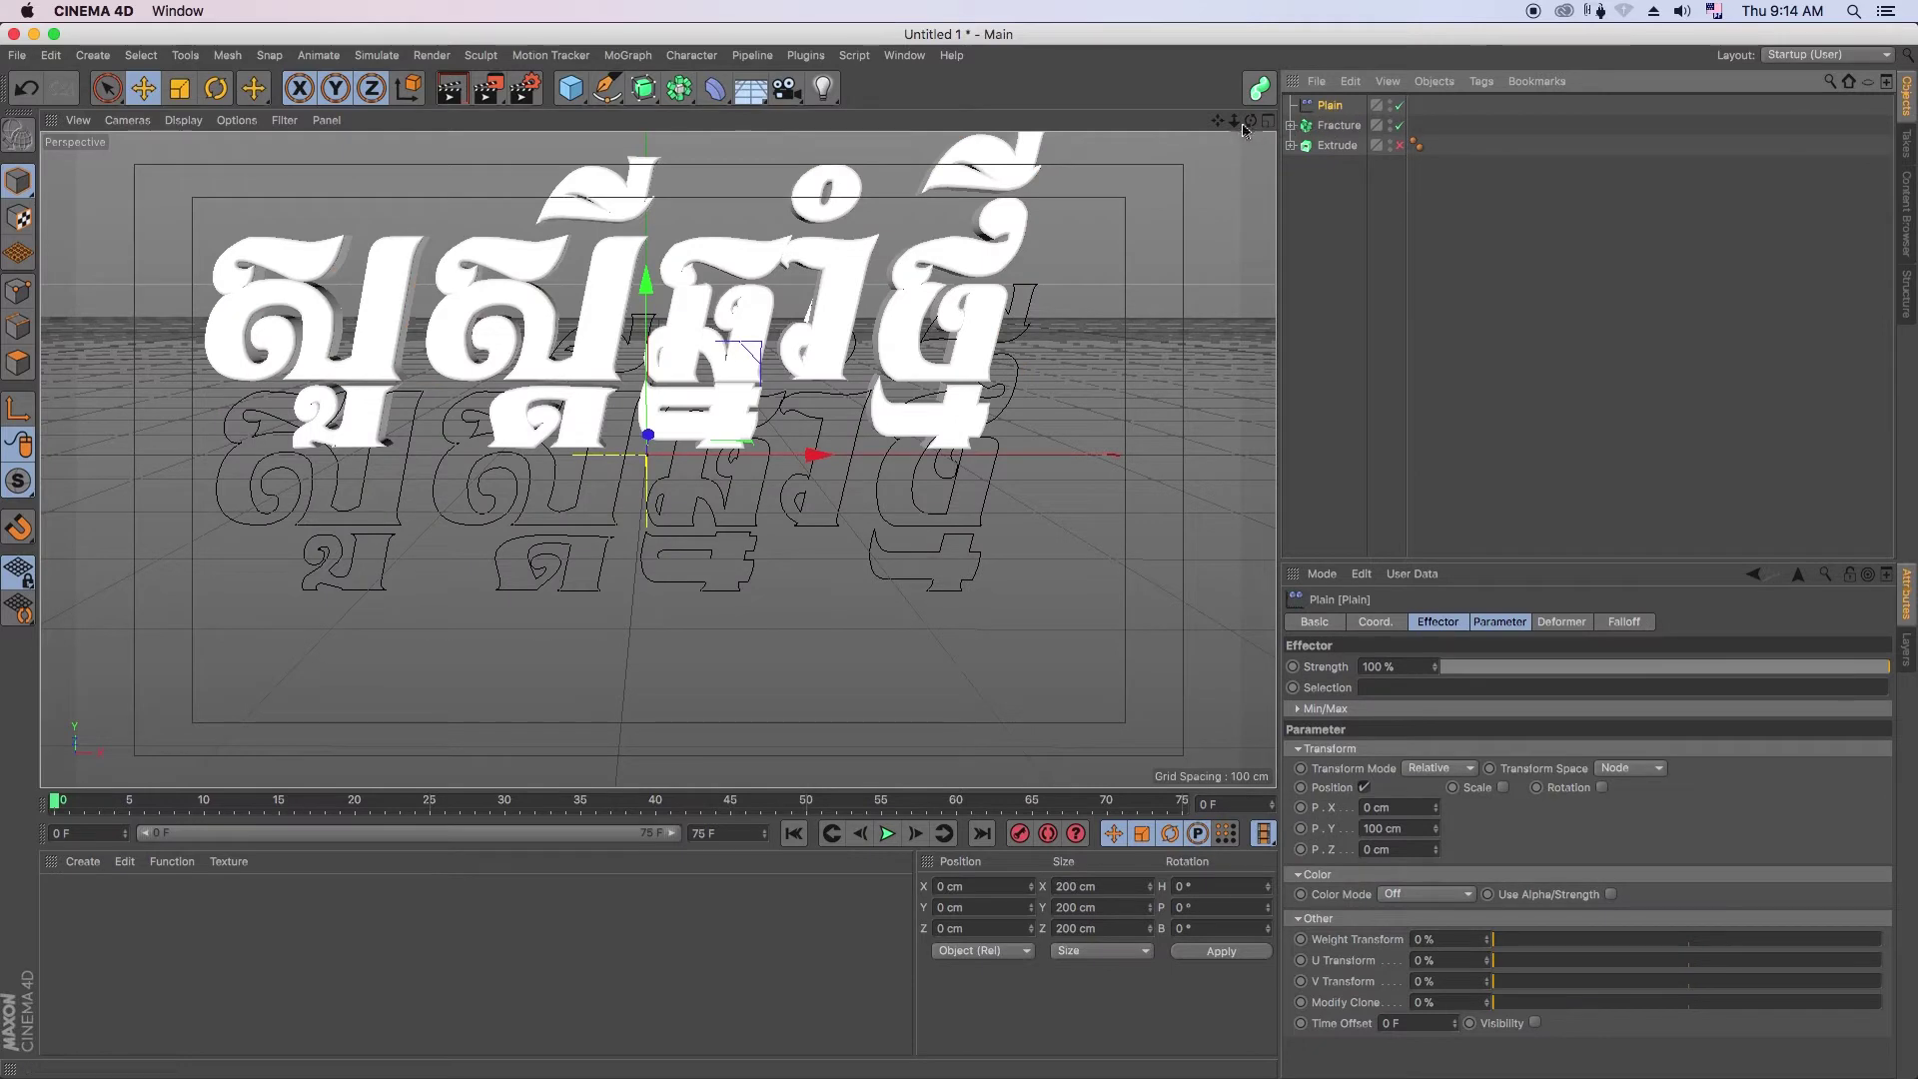
{"action": "left_click_drag", "start_coordinate": [1244, 130], "coordinate": [1314, 172]}
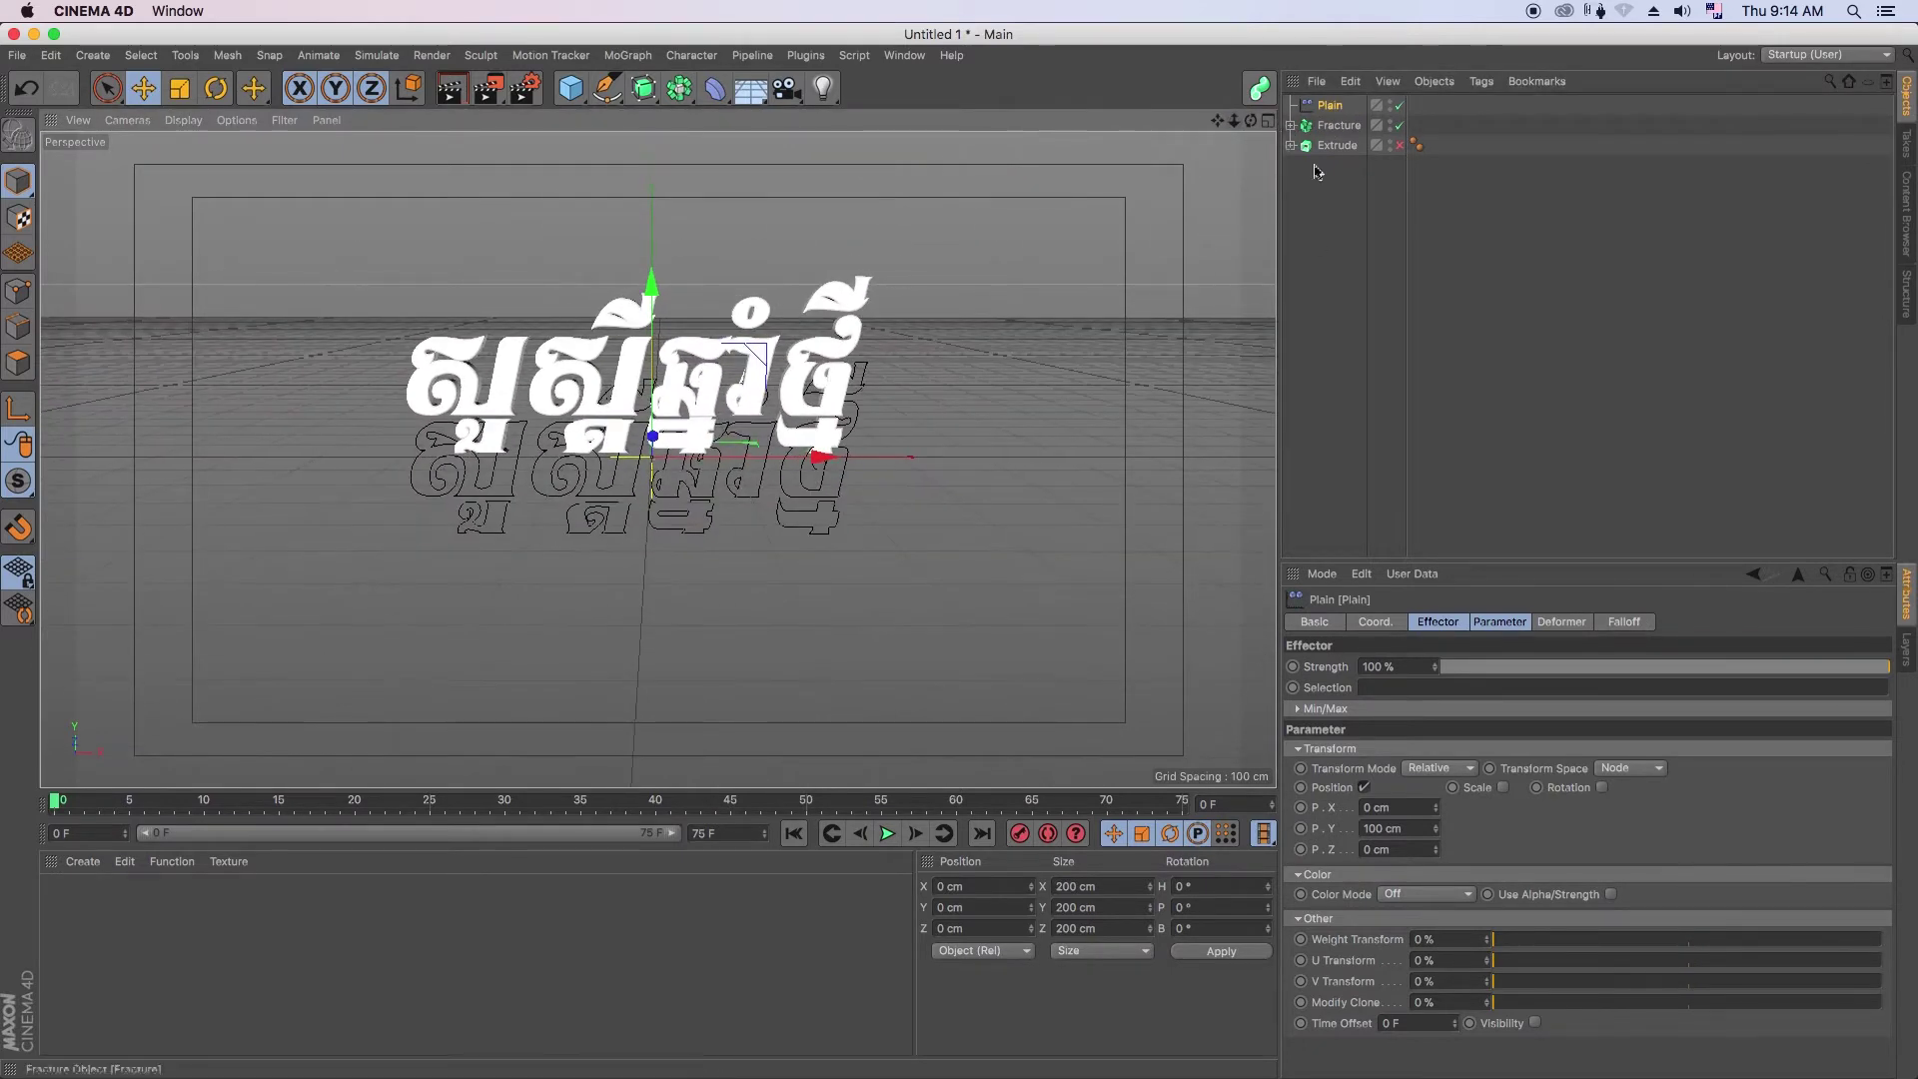
{"action": "left_click", "coordinate": [1355, 218]}
{"action": "left_click", "coordinate": [1331, 106]}
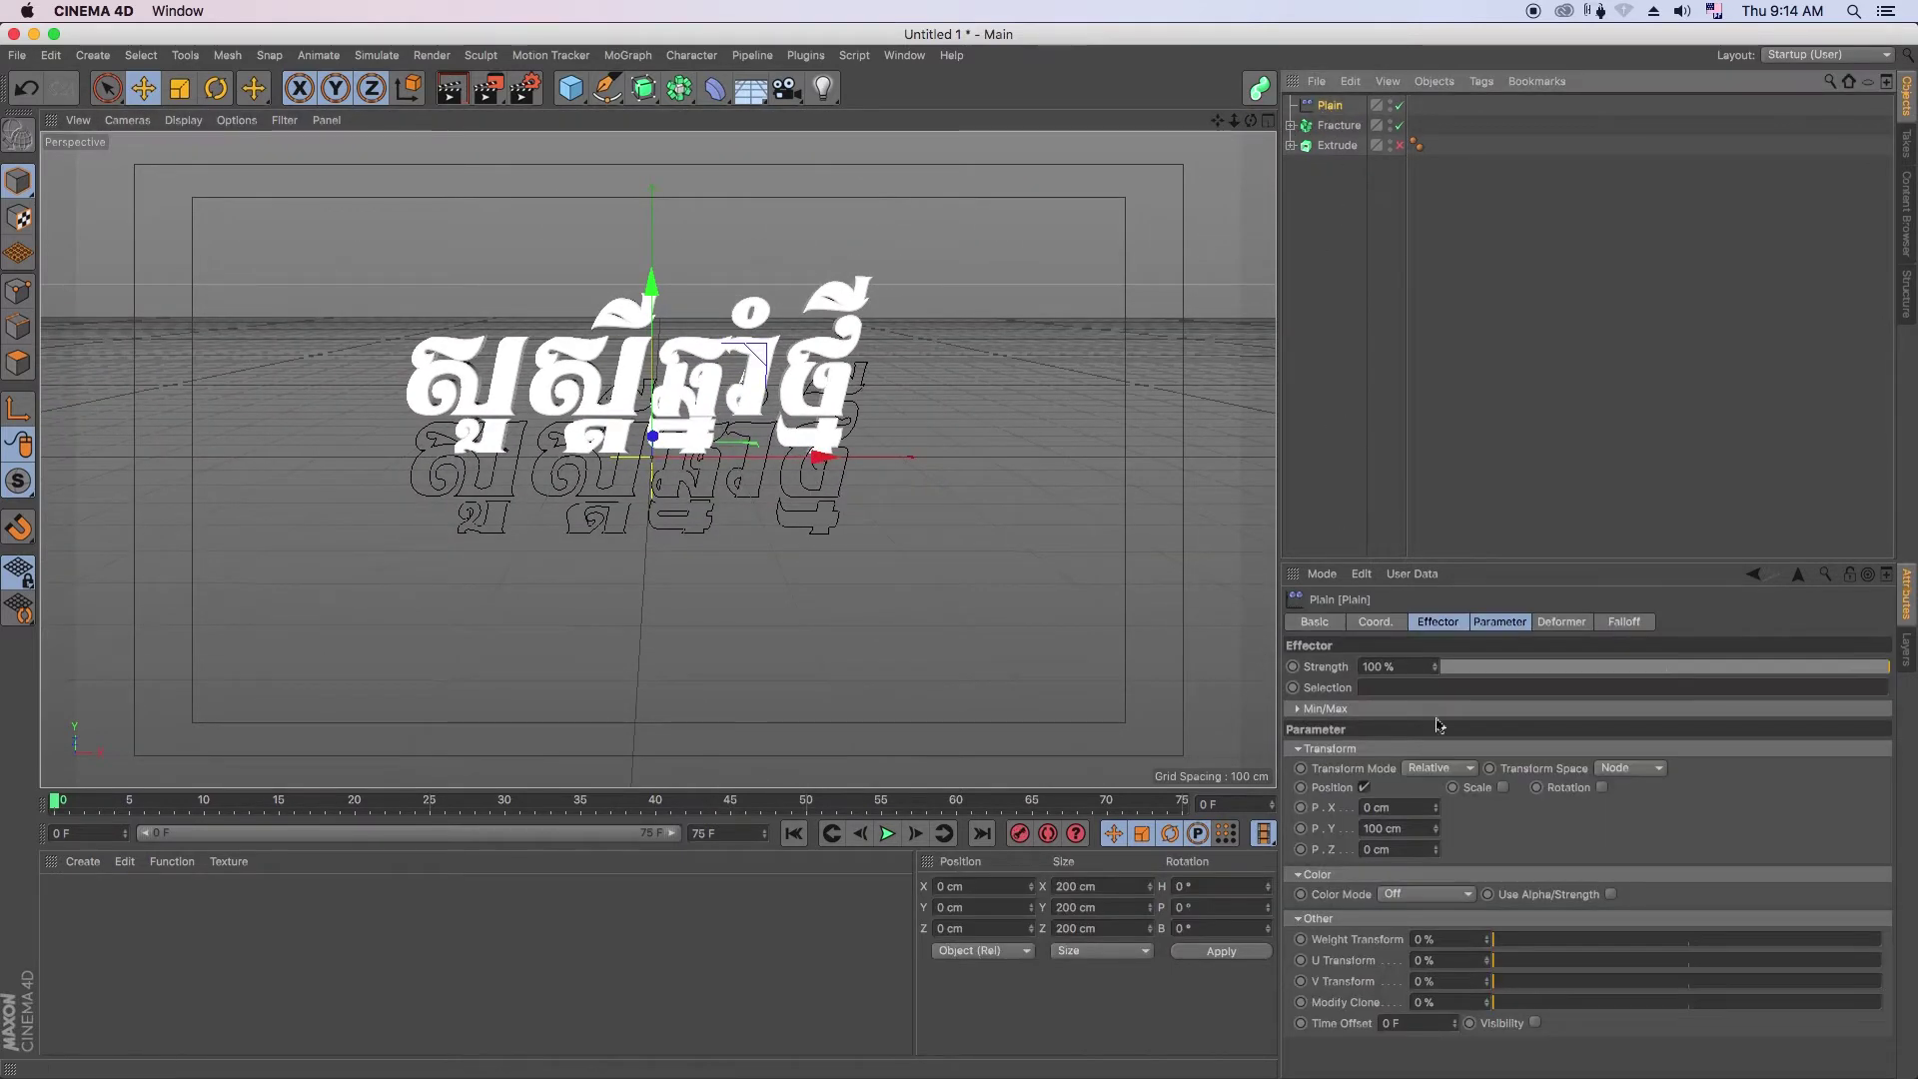
{"action": "left_click", "coordinate": [1624, 622]}
{"action": "left_click", "coordinate": [1403, 665]}
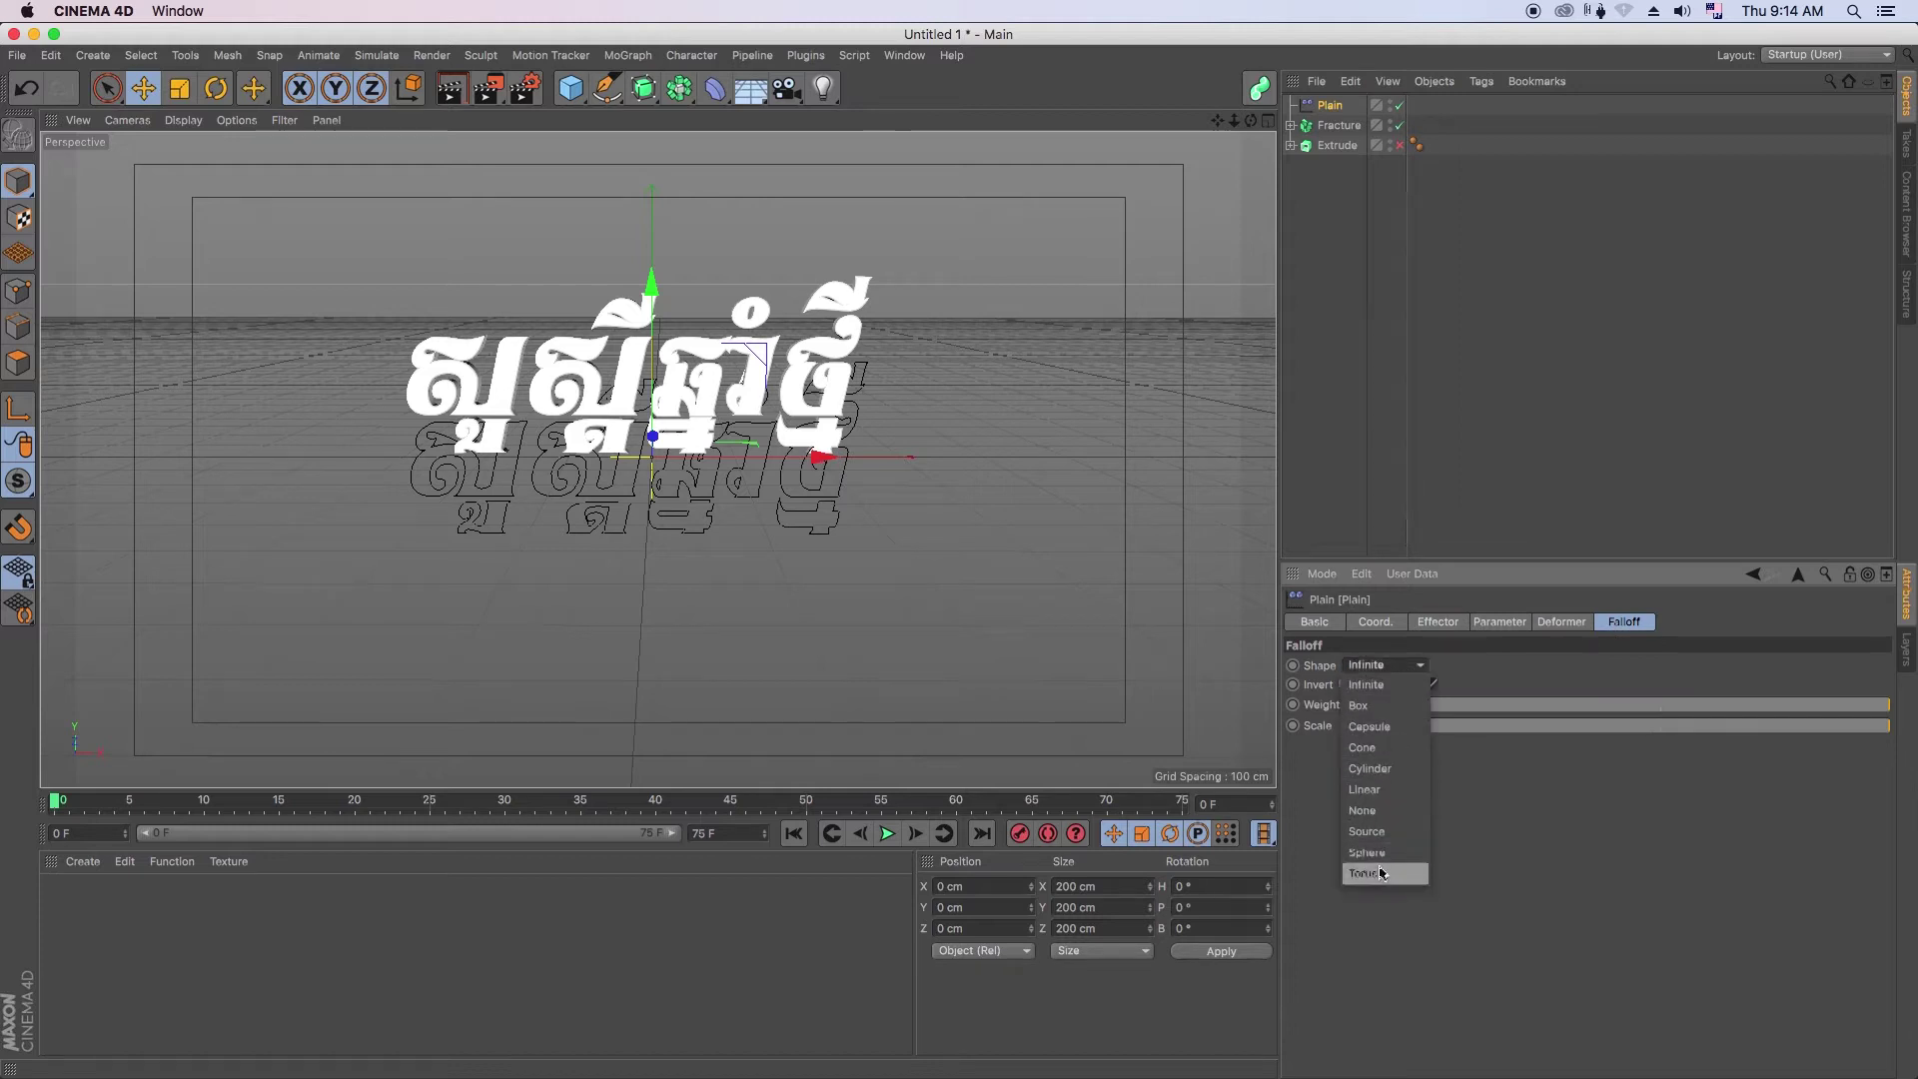
{"action": "left_click", "coordinate": [1390, 795]}
{"action": "left_click", "coordinate": [1384, 788]}
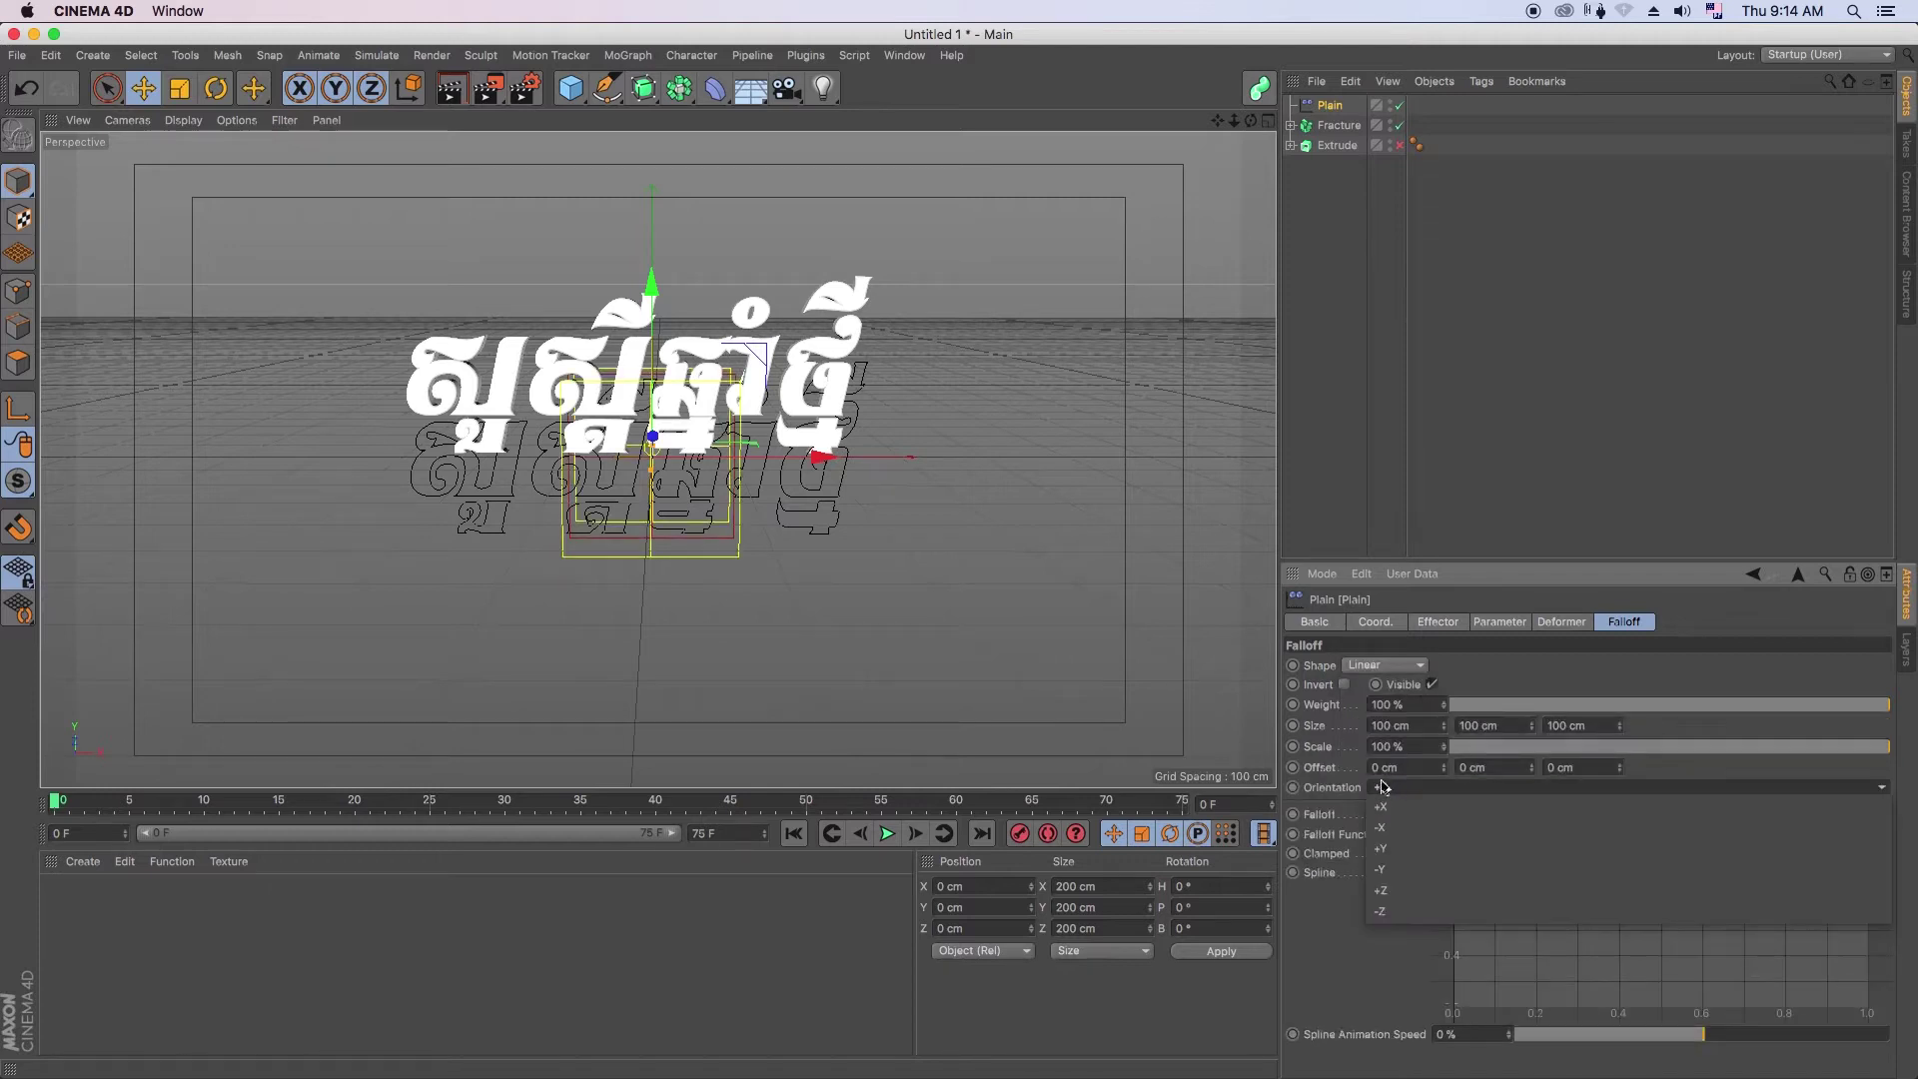
{"action": "left_click", "coordinate": [1483, 719]}
{"action": "left_click", "coordinate": [1426, 796]}
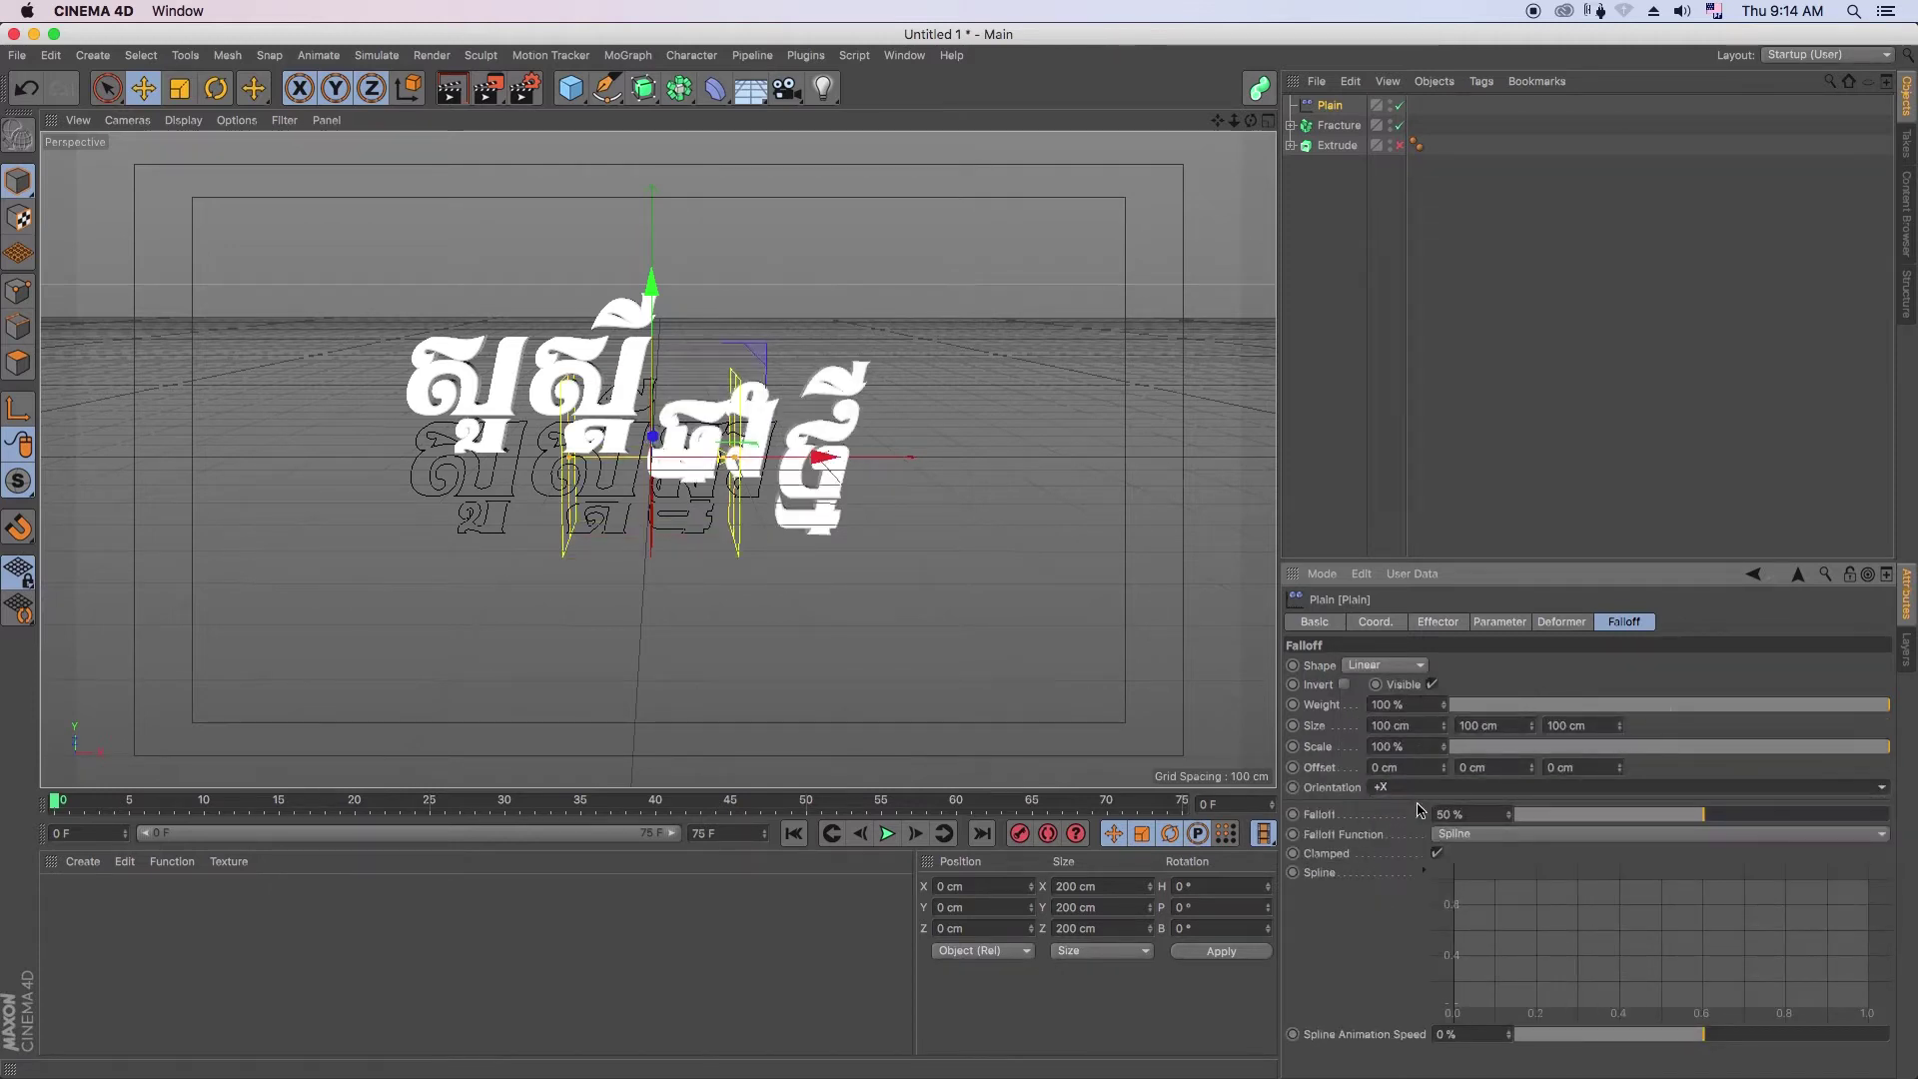
{"action": "left_click_drag", "start_coordinate": [817, 462], "coordinate": [384, 455]}
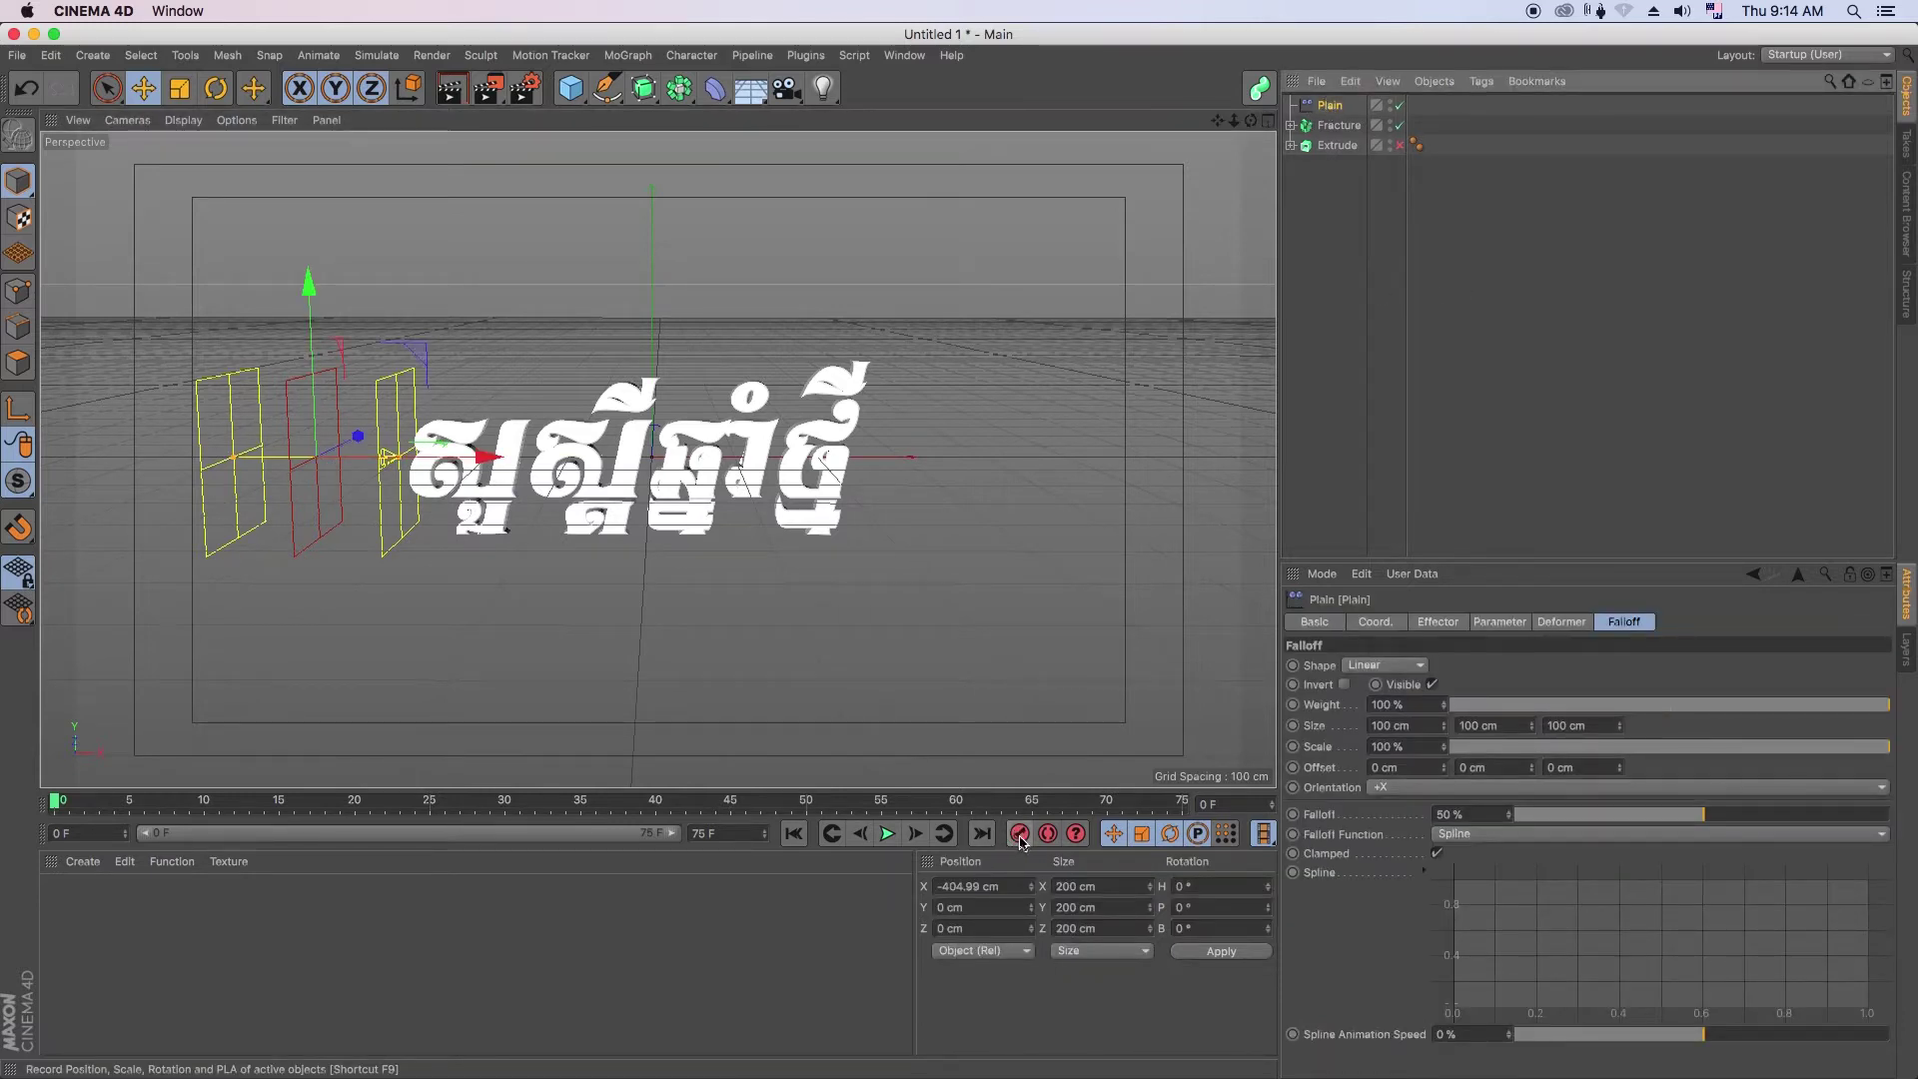
- Enable uniform Scale of −1 on the Plain effector and turn off its Position parameter
{"action": "left_click", "coordinate": [1502, 622]}
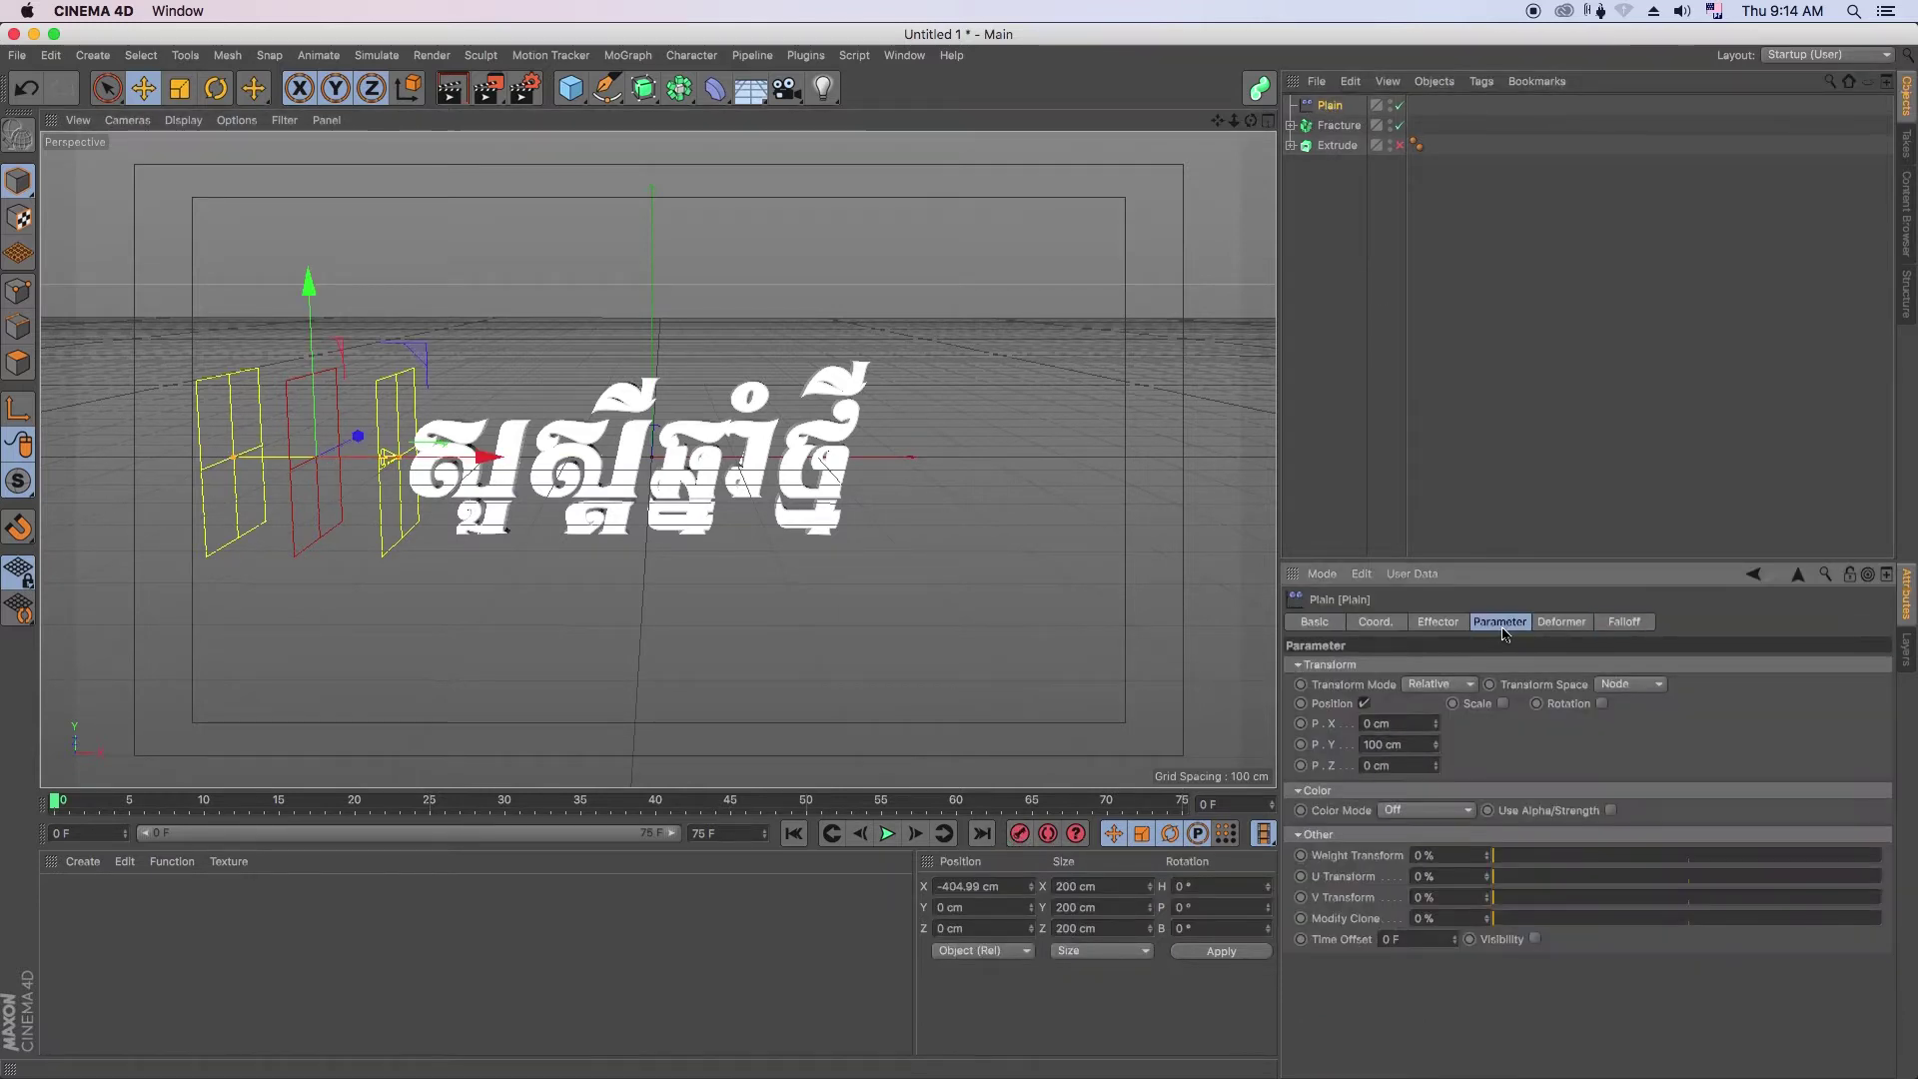
{"action": "left_click", "coordinate": [1503, 704]}
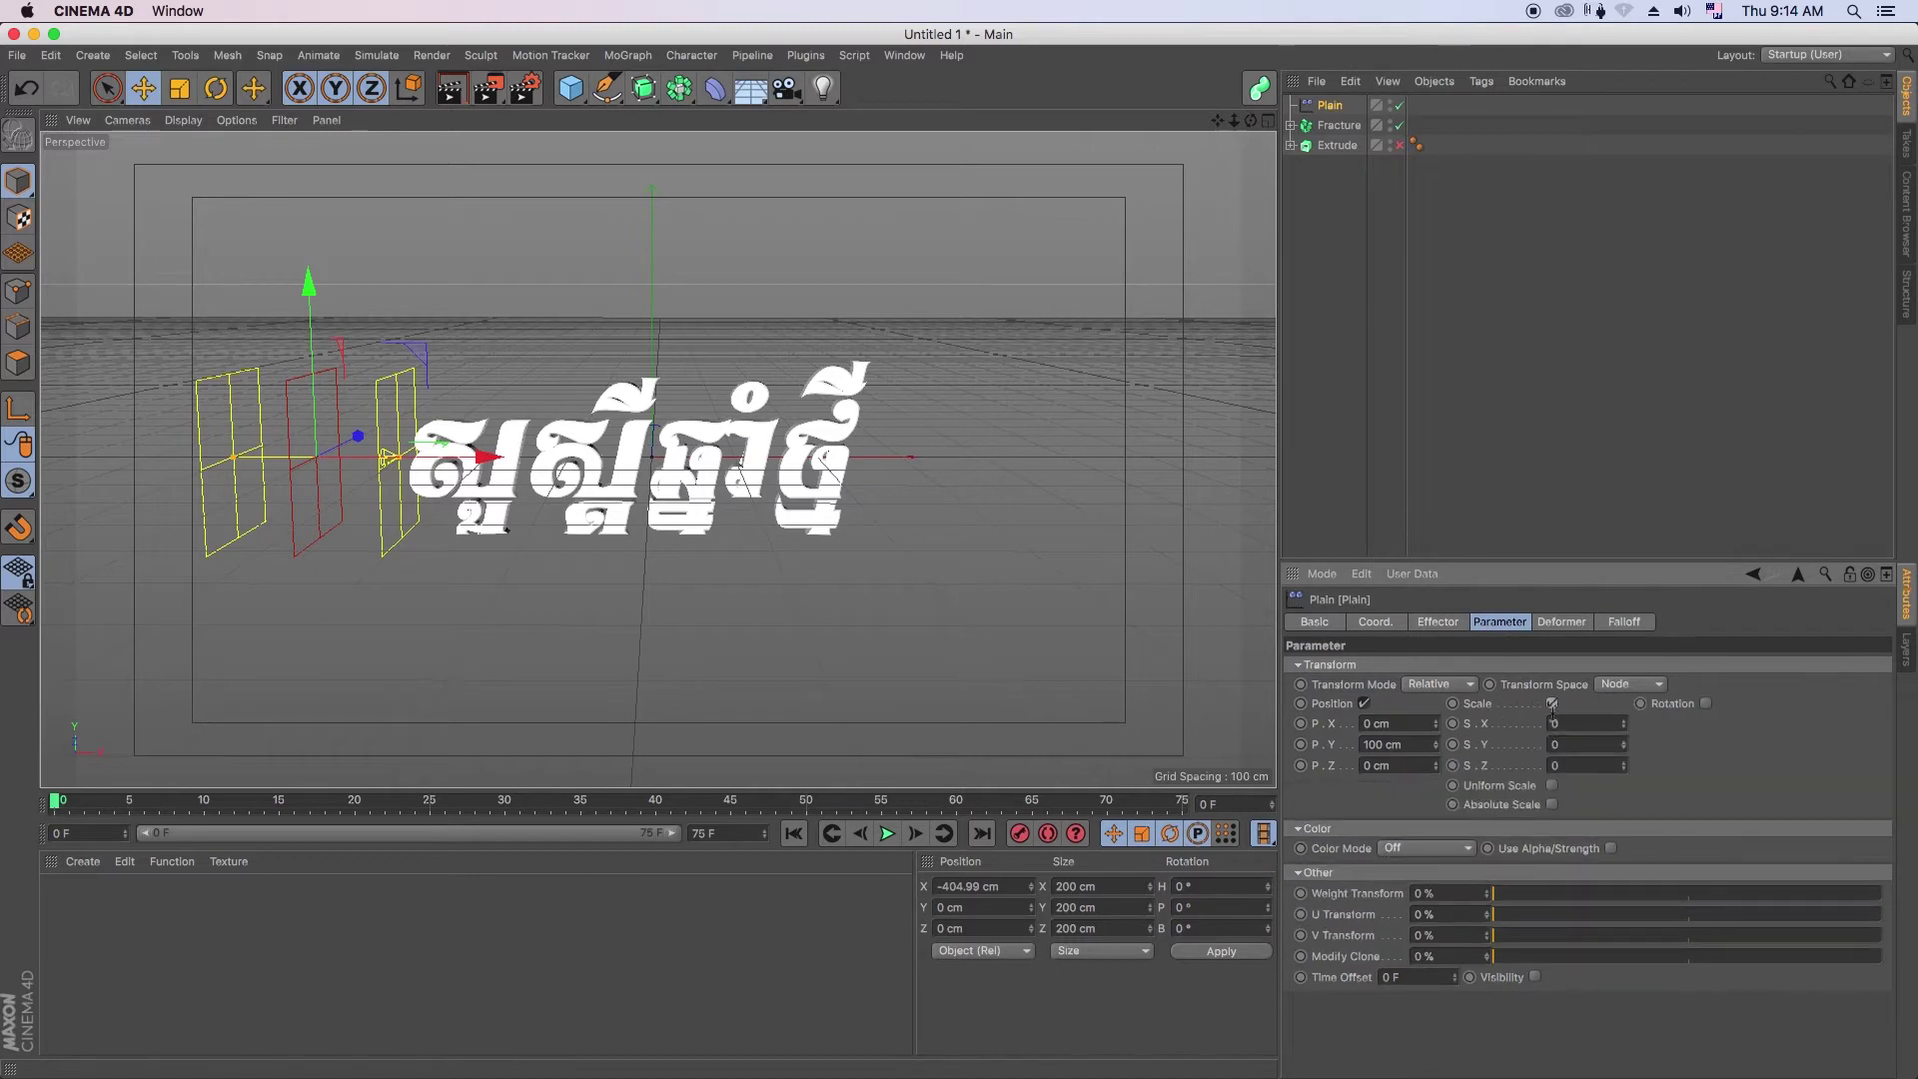
{"action": "left_click", "coordinate": [1552, 786]}
{"action": "left_click", "coordinate": [1578, 723]}
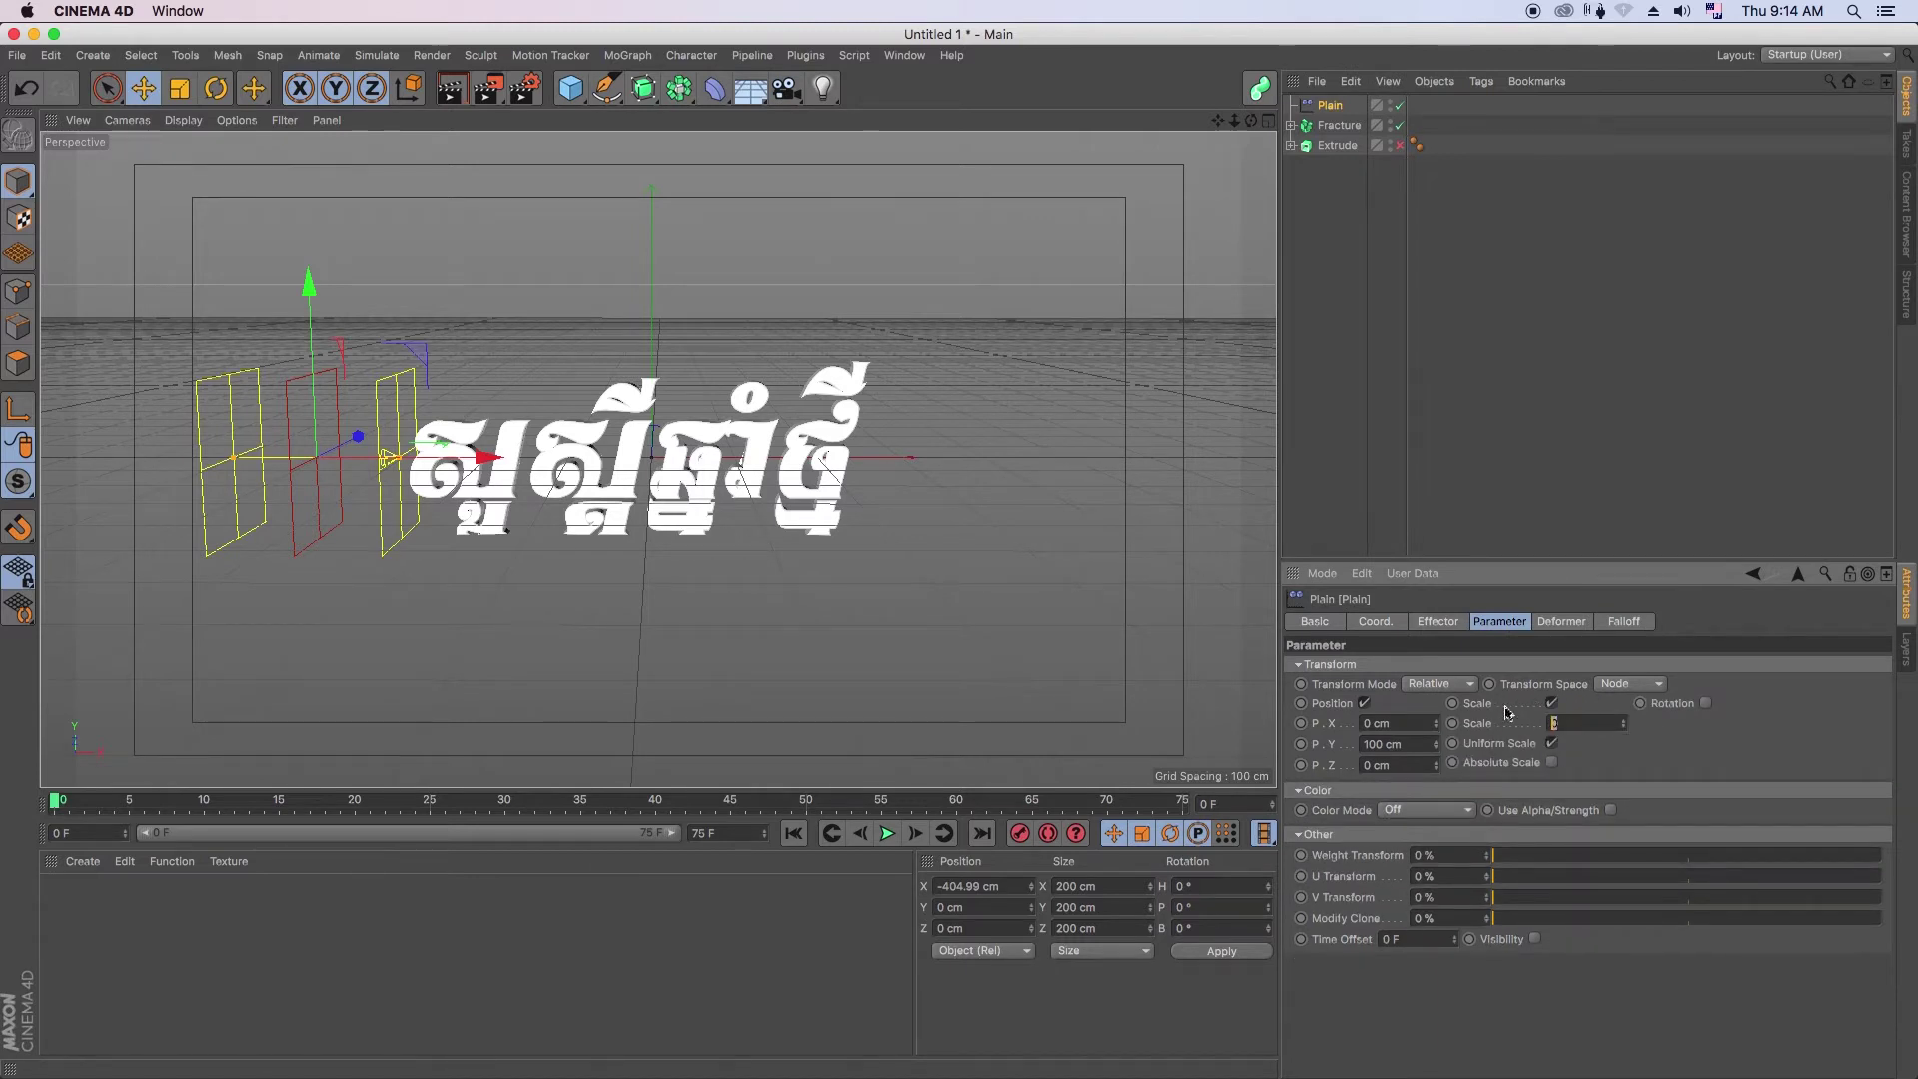
{"action": "type", "text": "1"}
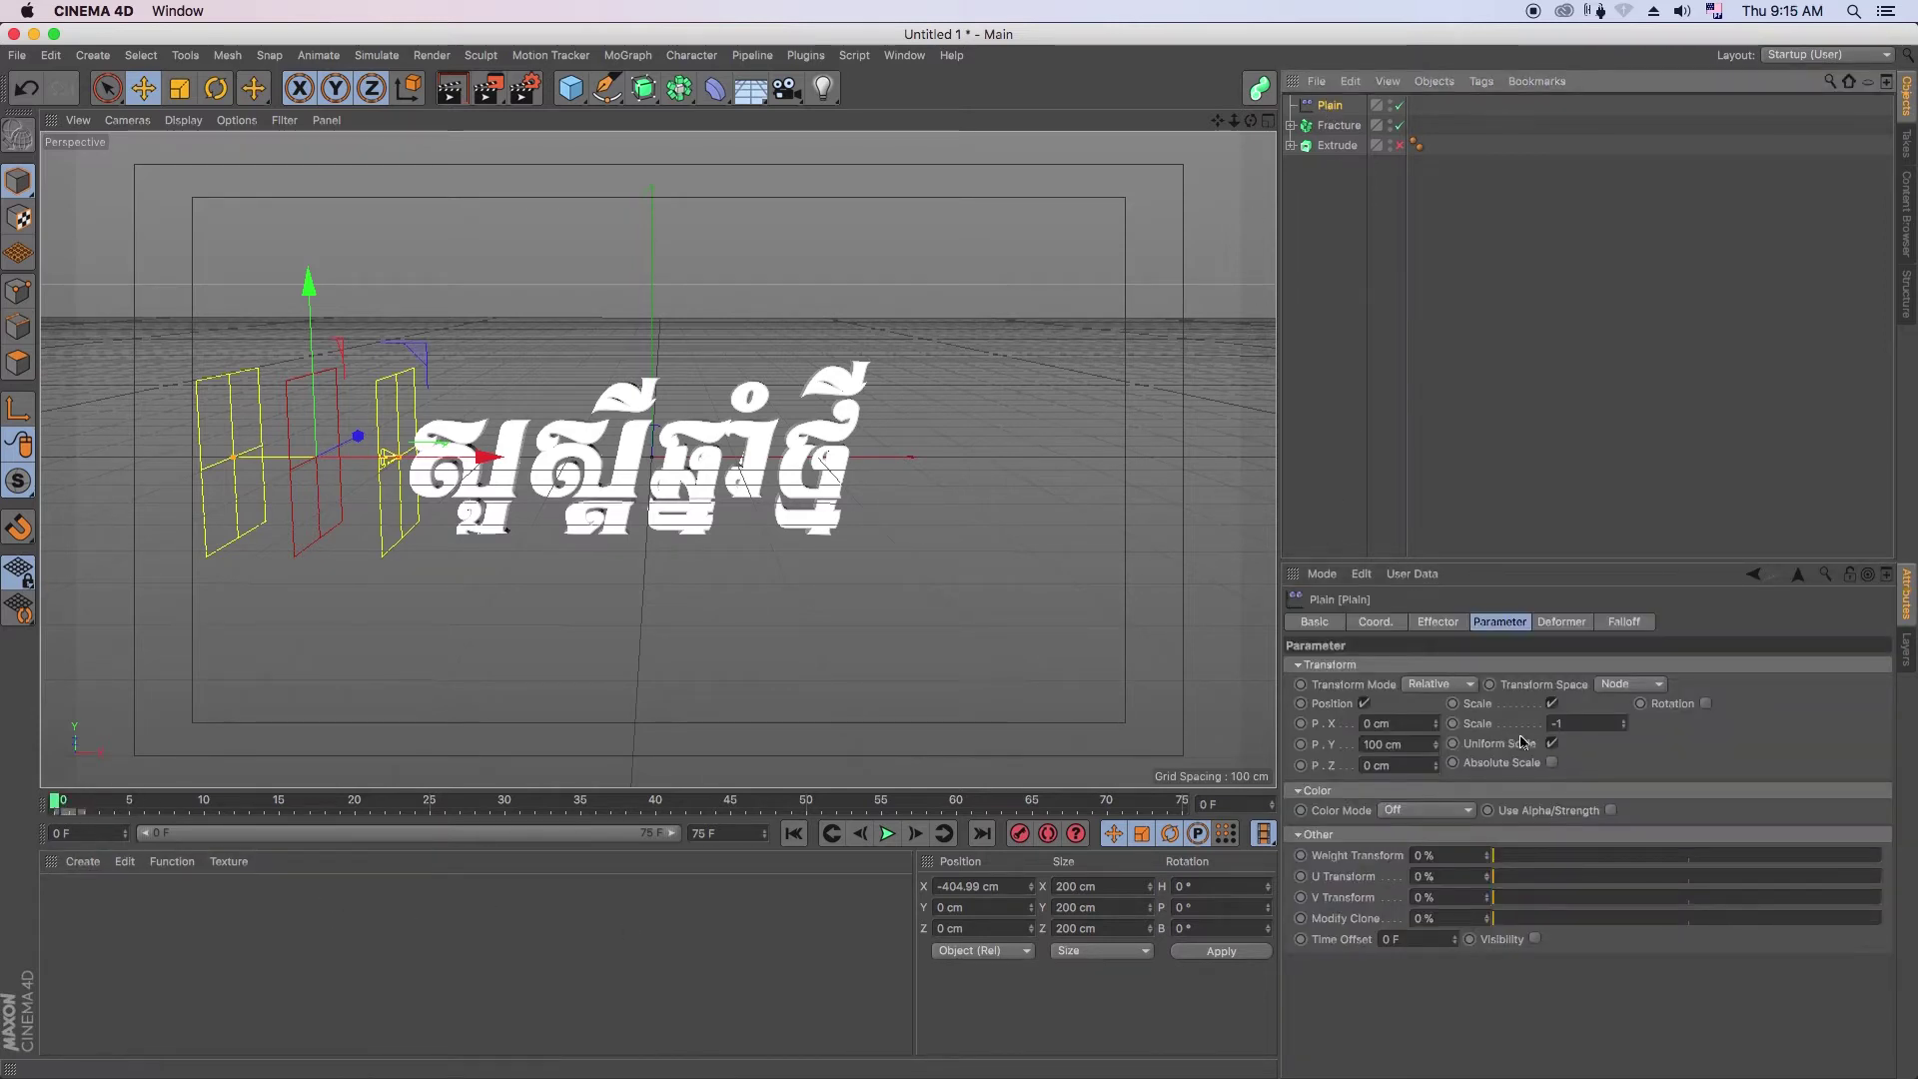
{"action": "left_click", "coordinate": [1397, 744]}
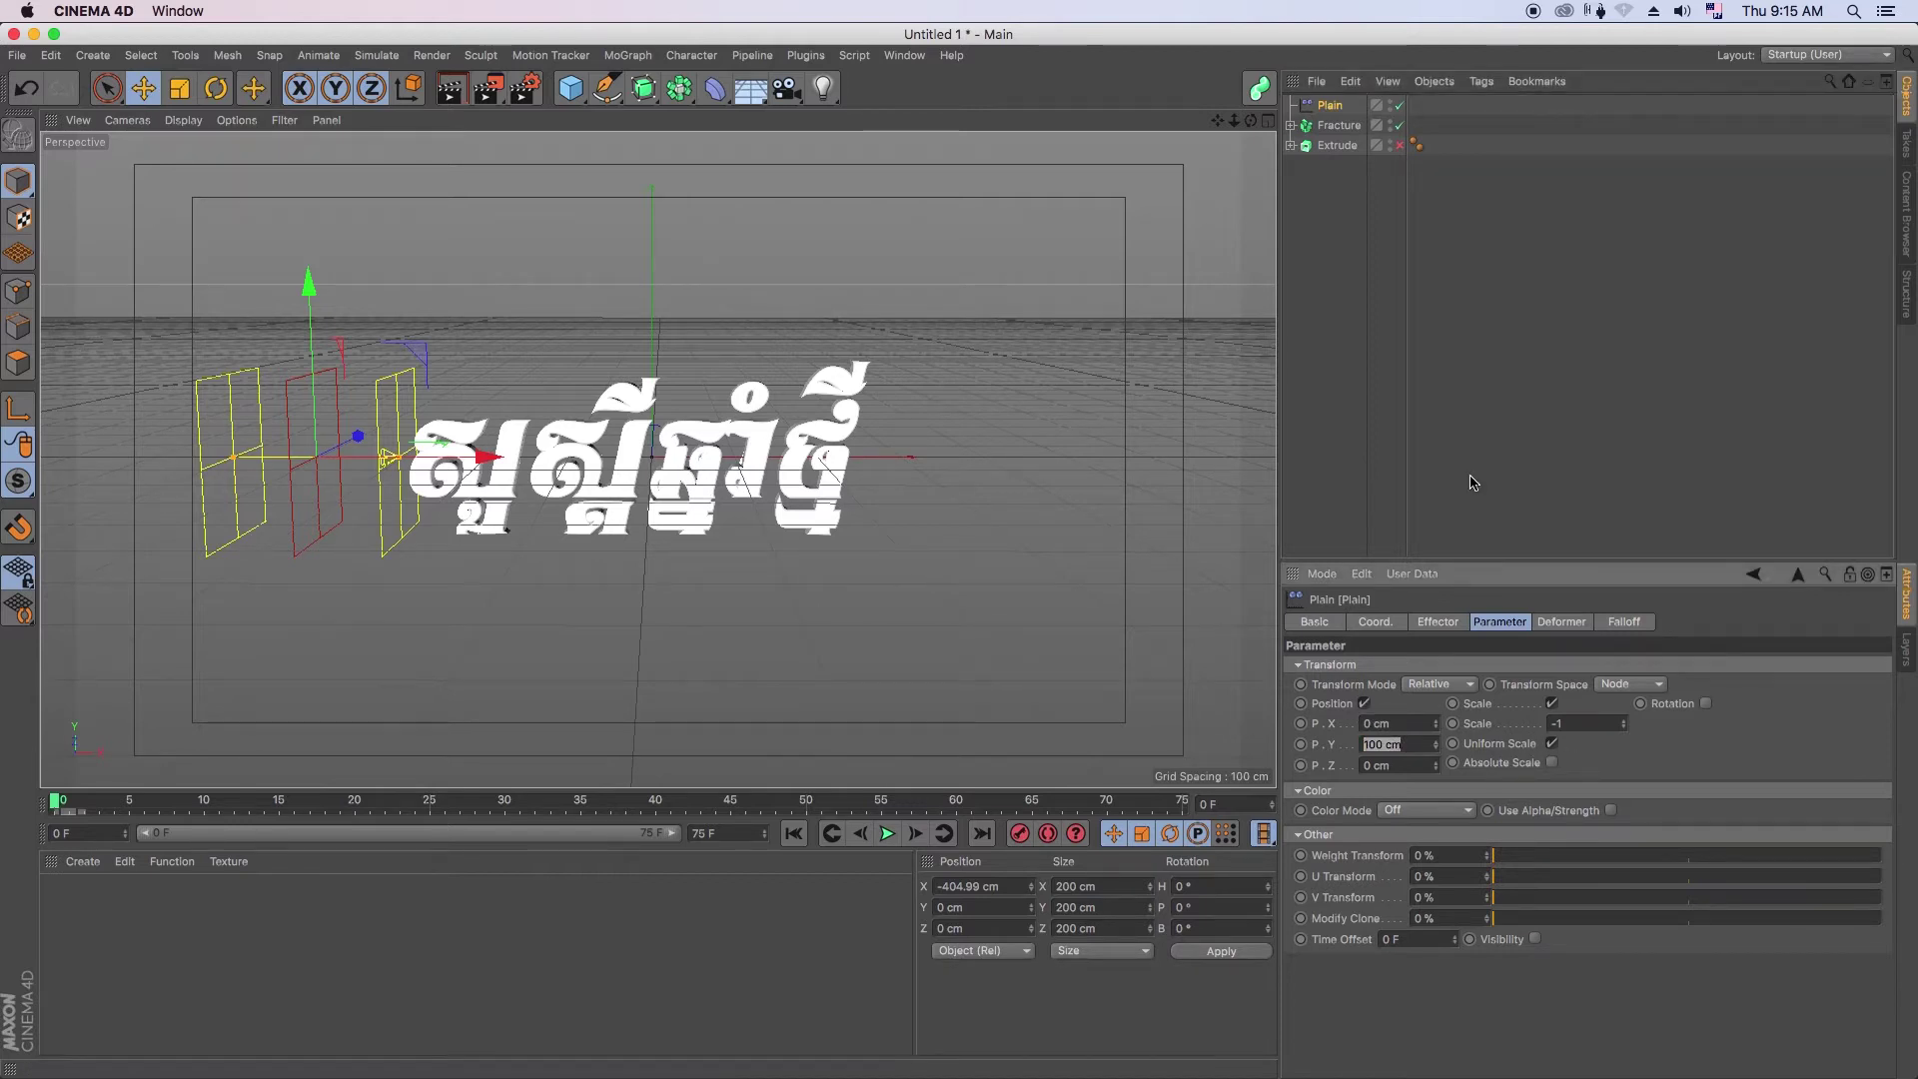
{"action": "left_click", "coordinate": [1364, 703]}
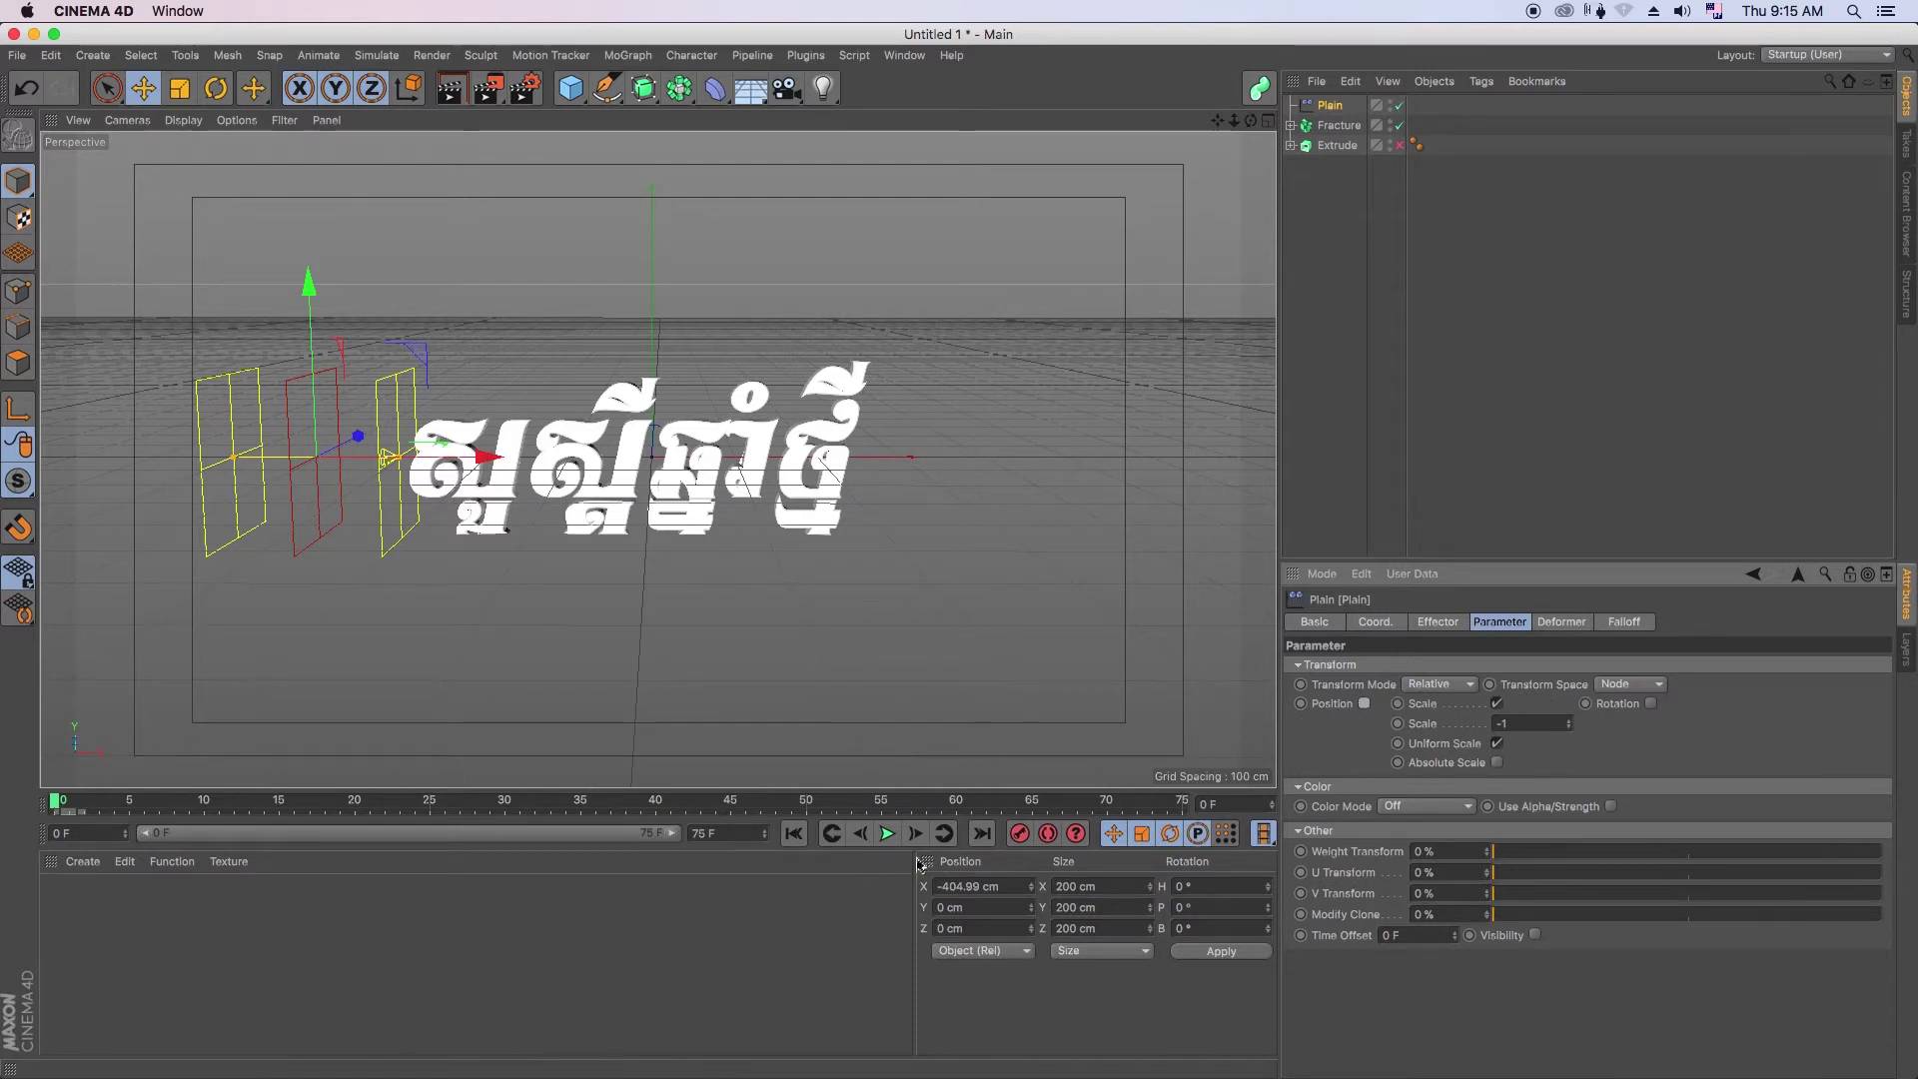
- Nudge the Plain effector to X −406.813 cm and Z 3.657 cm in the four-view layout
{"action": "middle_click", "coordinate": [1254, 126]}
{"action": "middle_click", "coordinate": [1255, 125]}
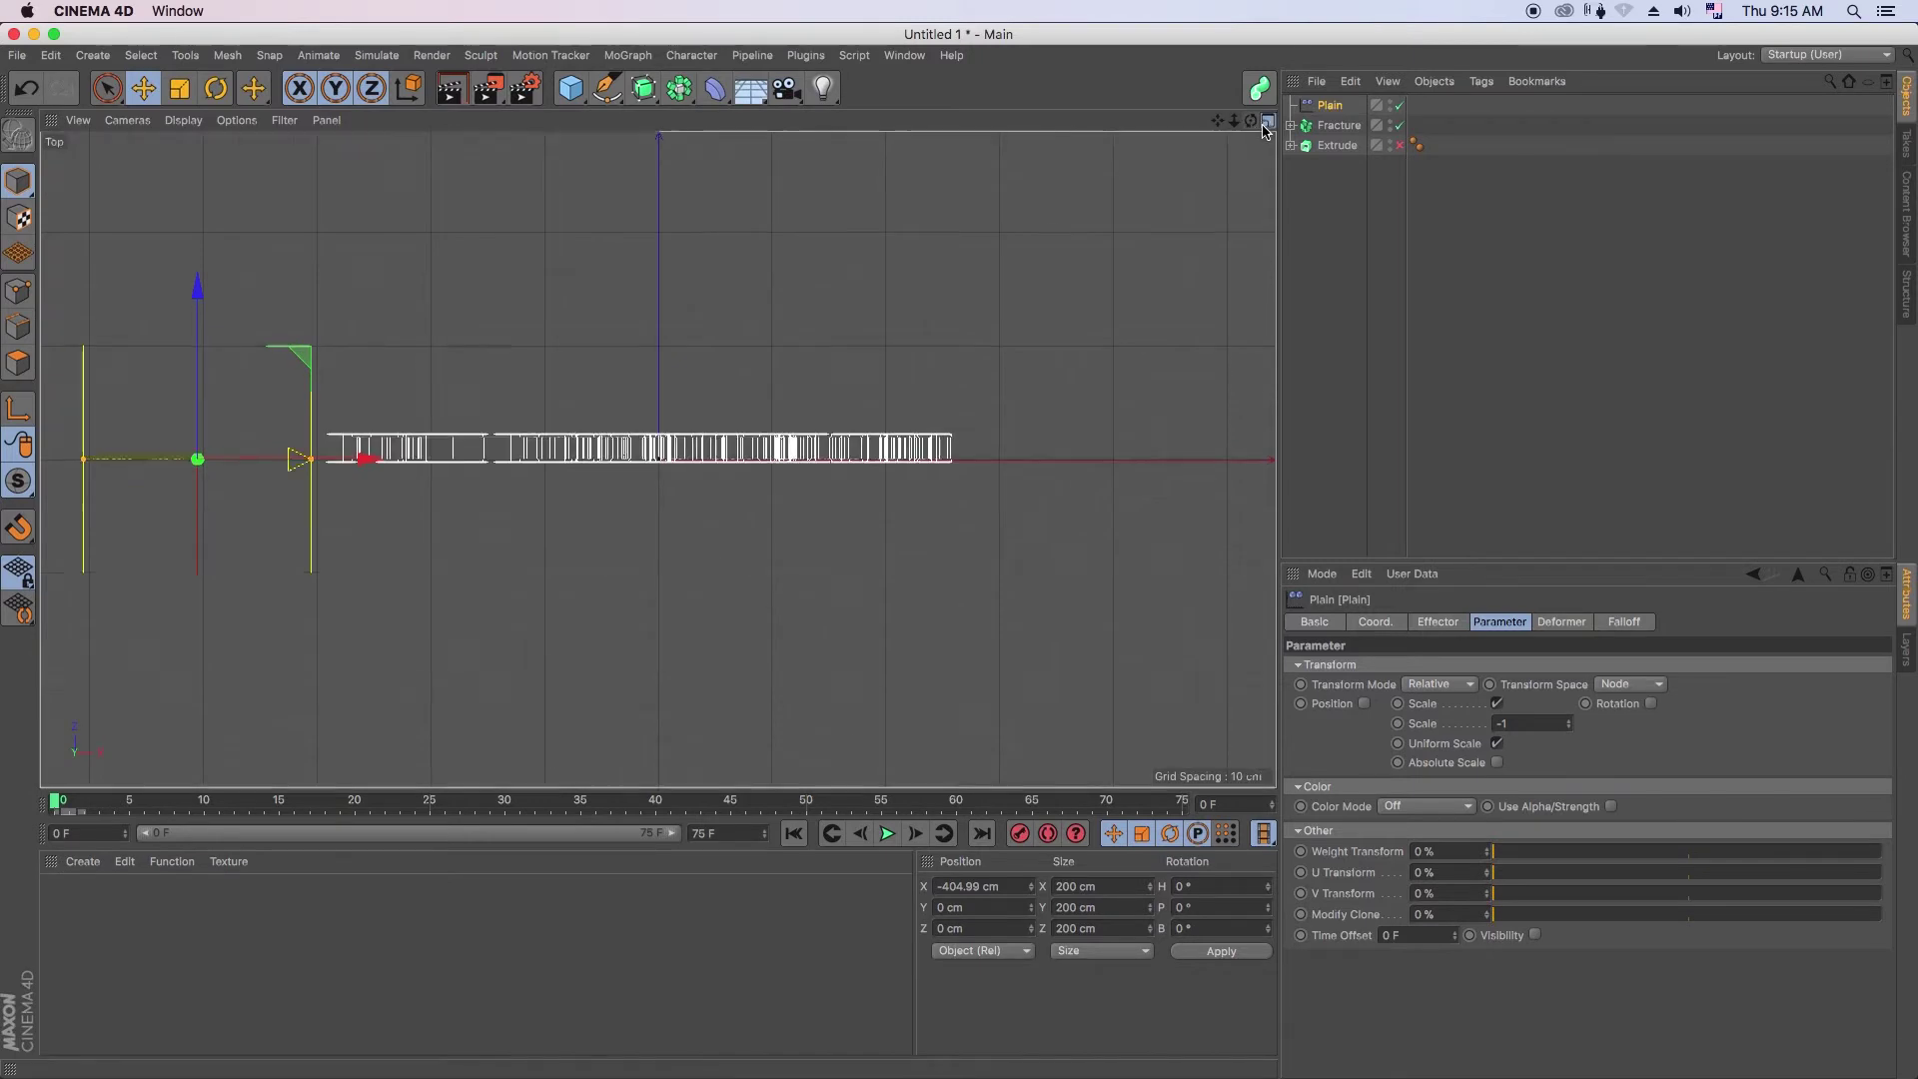
{"action": "left_click", "coordinate": [1268, 121]}
{"action": "left_click_drag", "start_coordinate": [824, 295], "coordinate": [823, 287]}
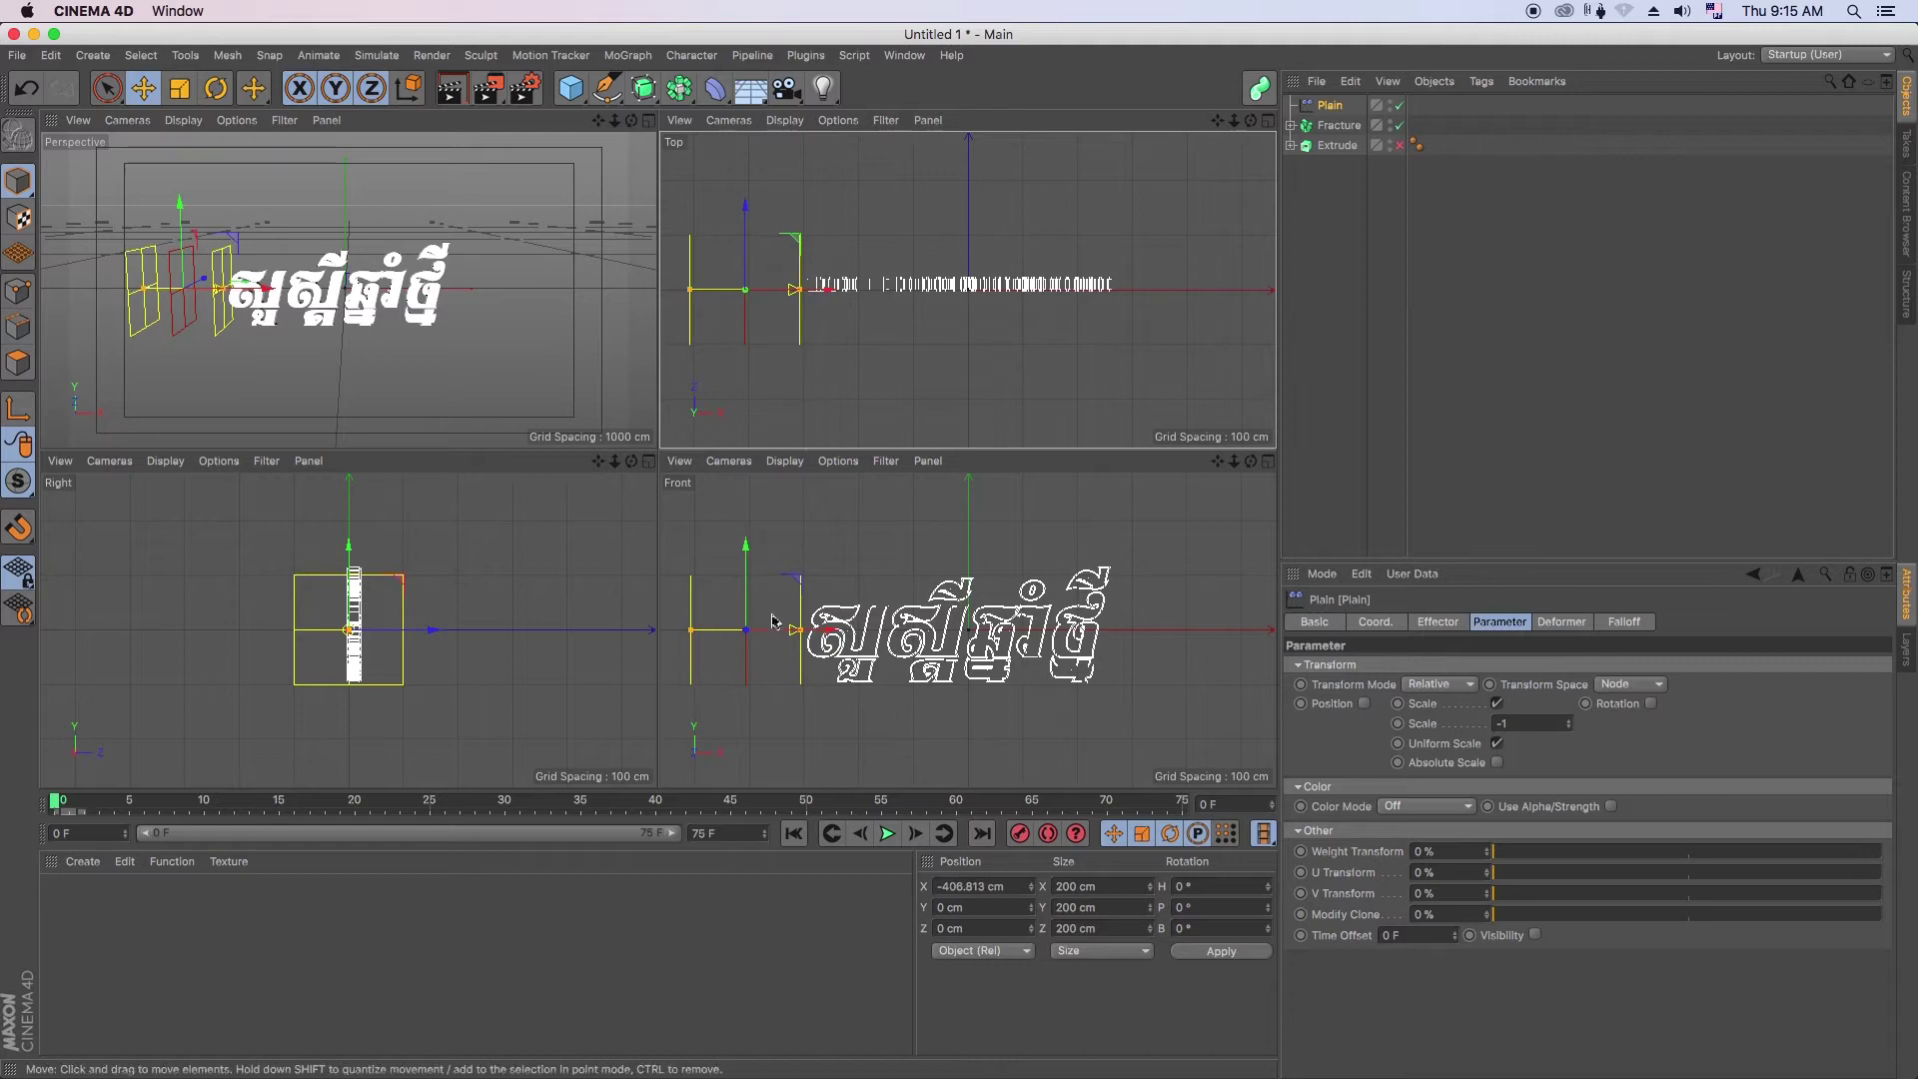
{"action": "left_click_drag", "start_coordinate": [427, 636], "coordinate": [436, 542]}
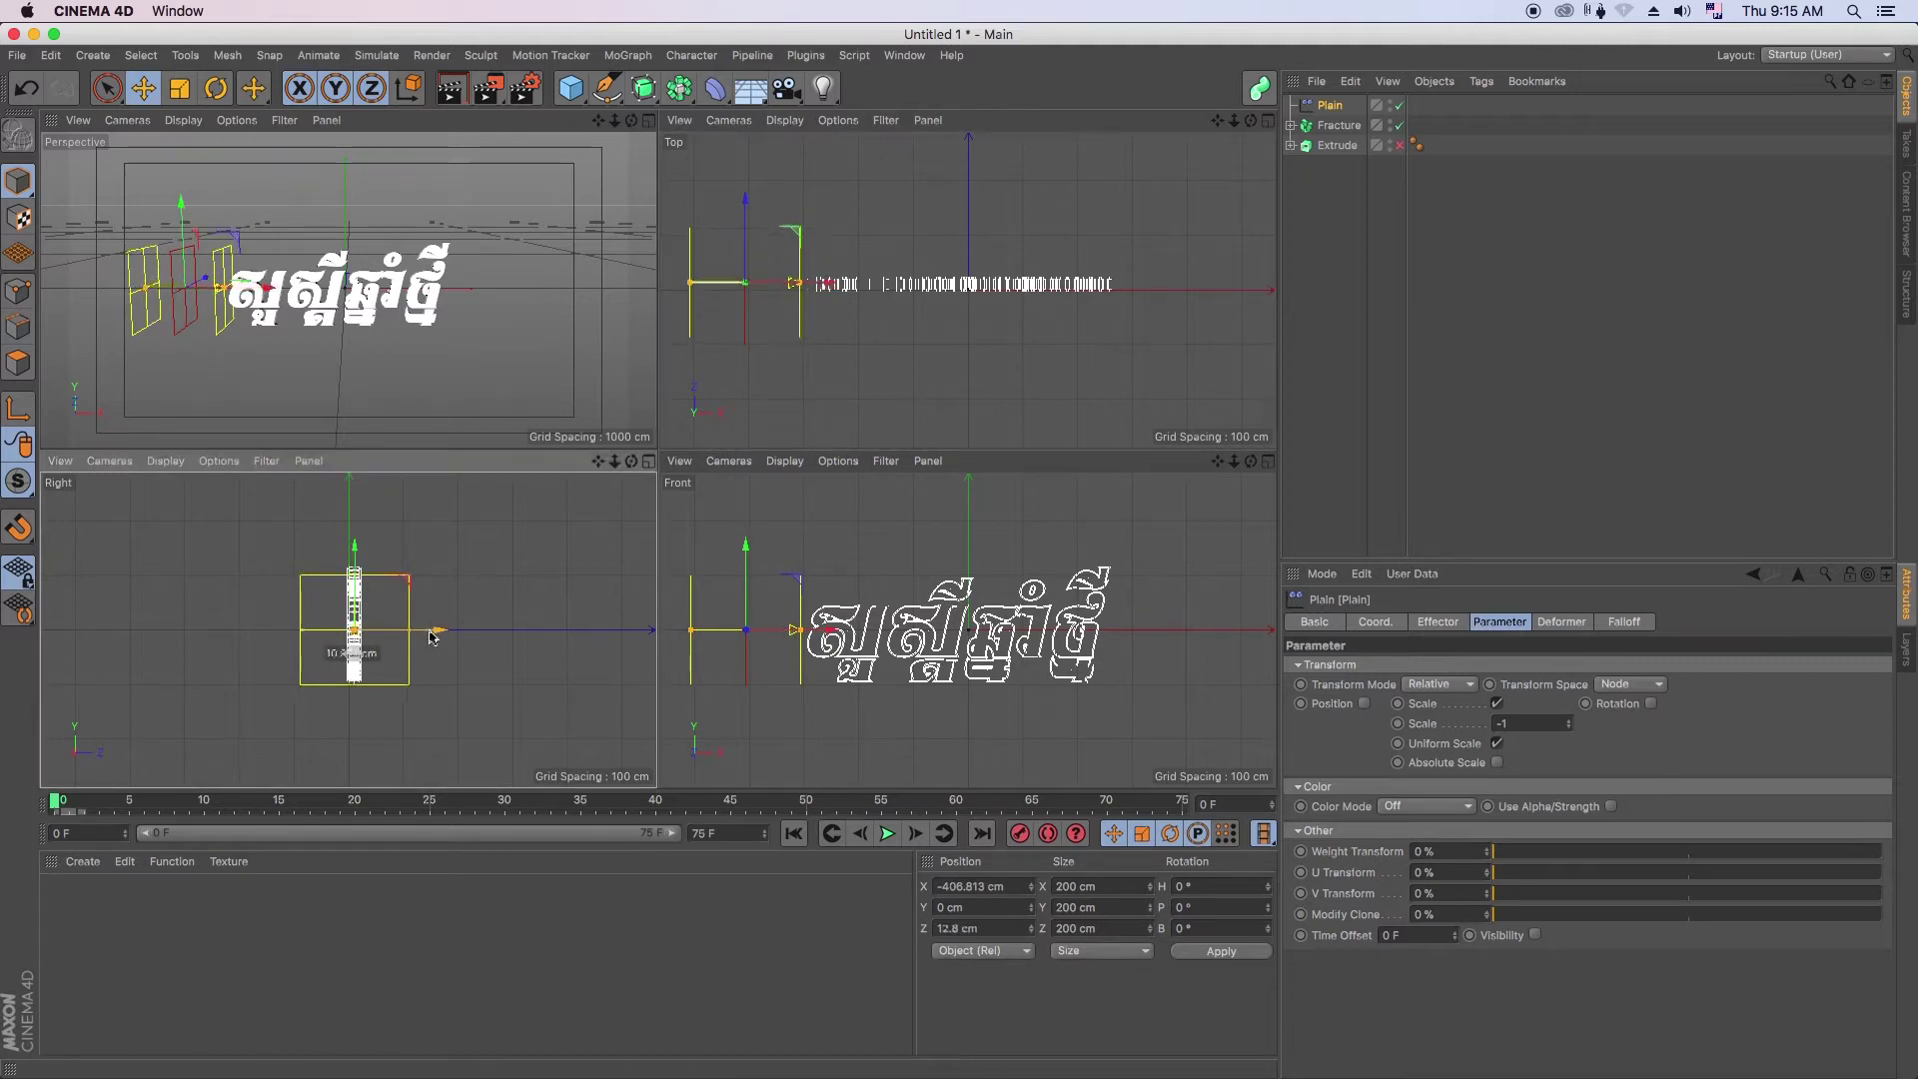
{"action": "middle_click", "coordinate": [654, 152]}
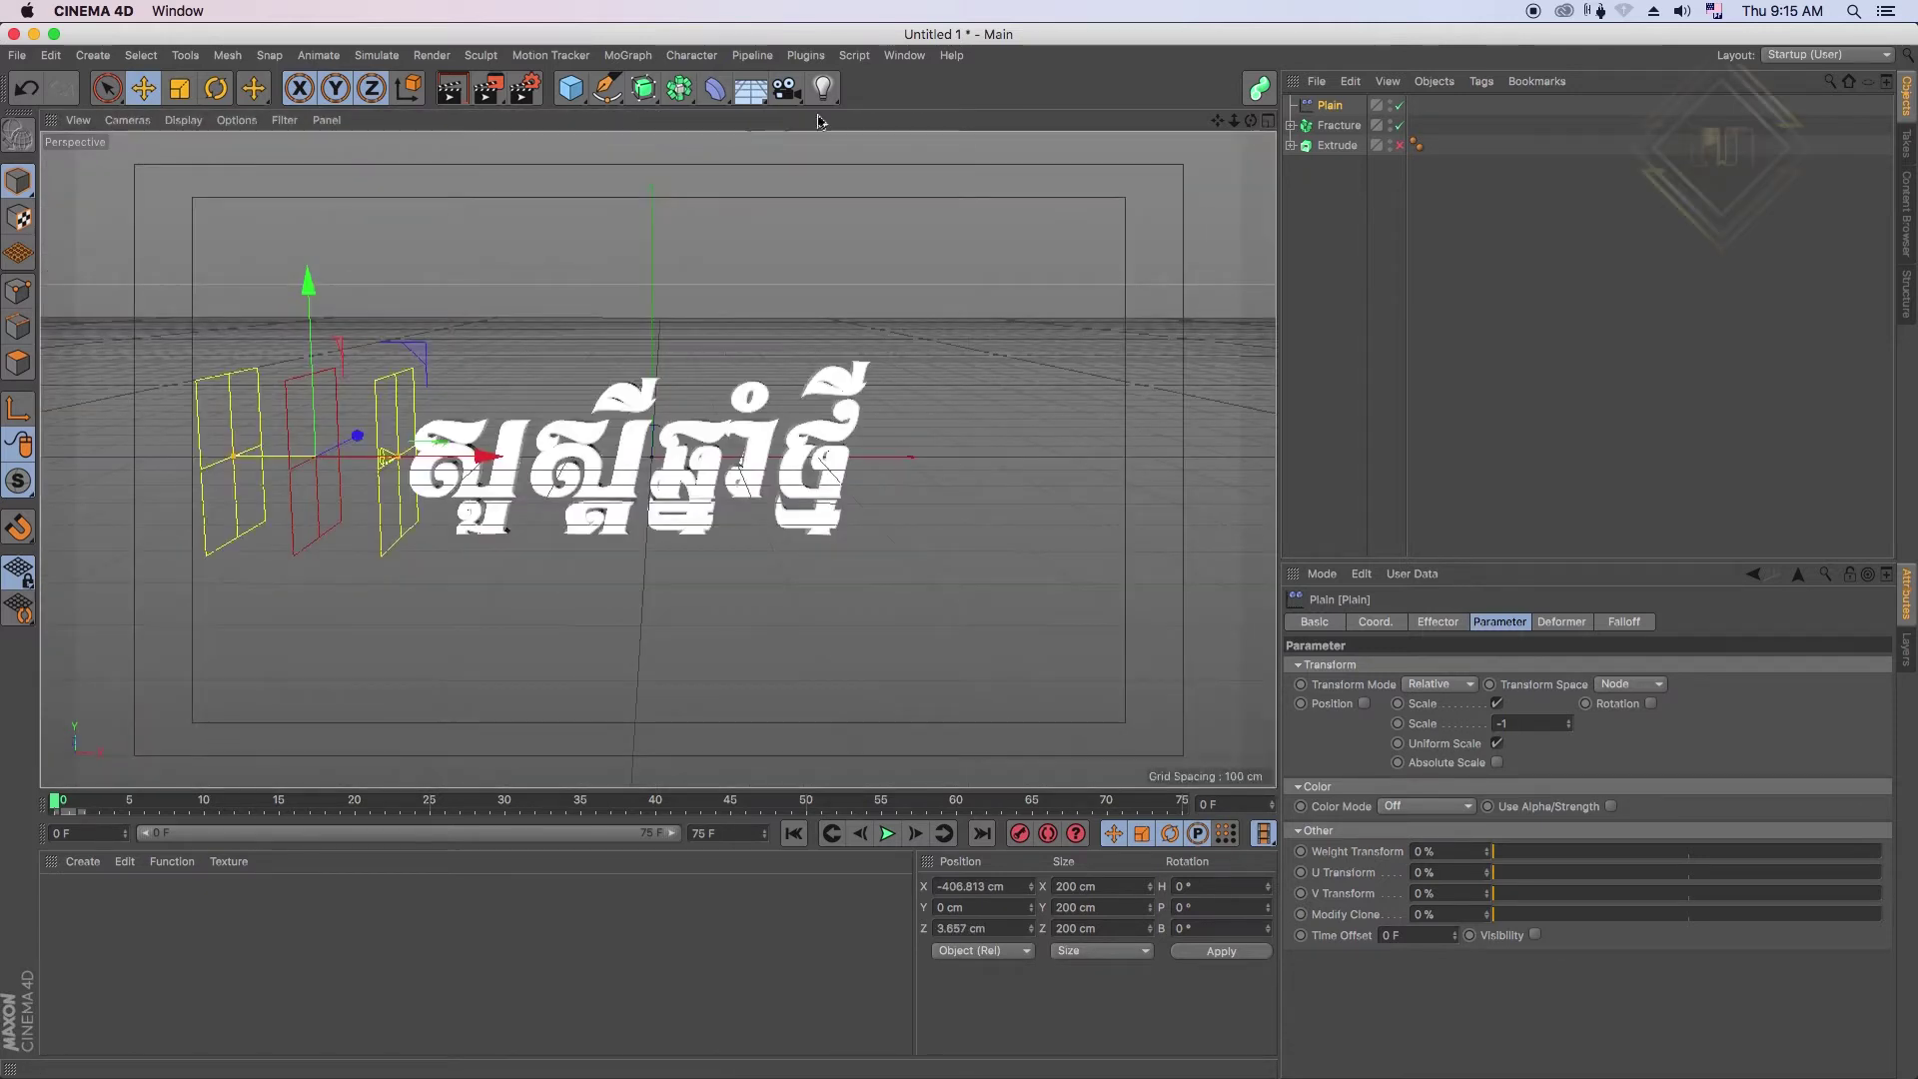
- Move the effector to X −414.184 cm and flip its falloff orientation to −X
{"action": "mouse_move", "coordinate": [484, 456]}
{"action": "left_mouse_down"}
{"action": "mouse_move", "coordinate": [502, 461]}
{"action": "mouse_move", "coordinate": [453, 461]}
{"action": "left_mouse_up"}
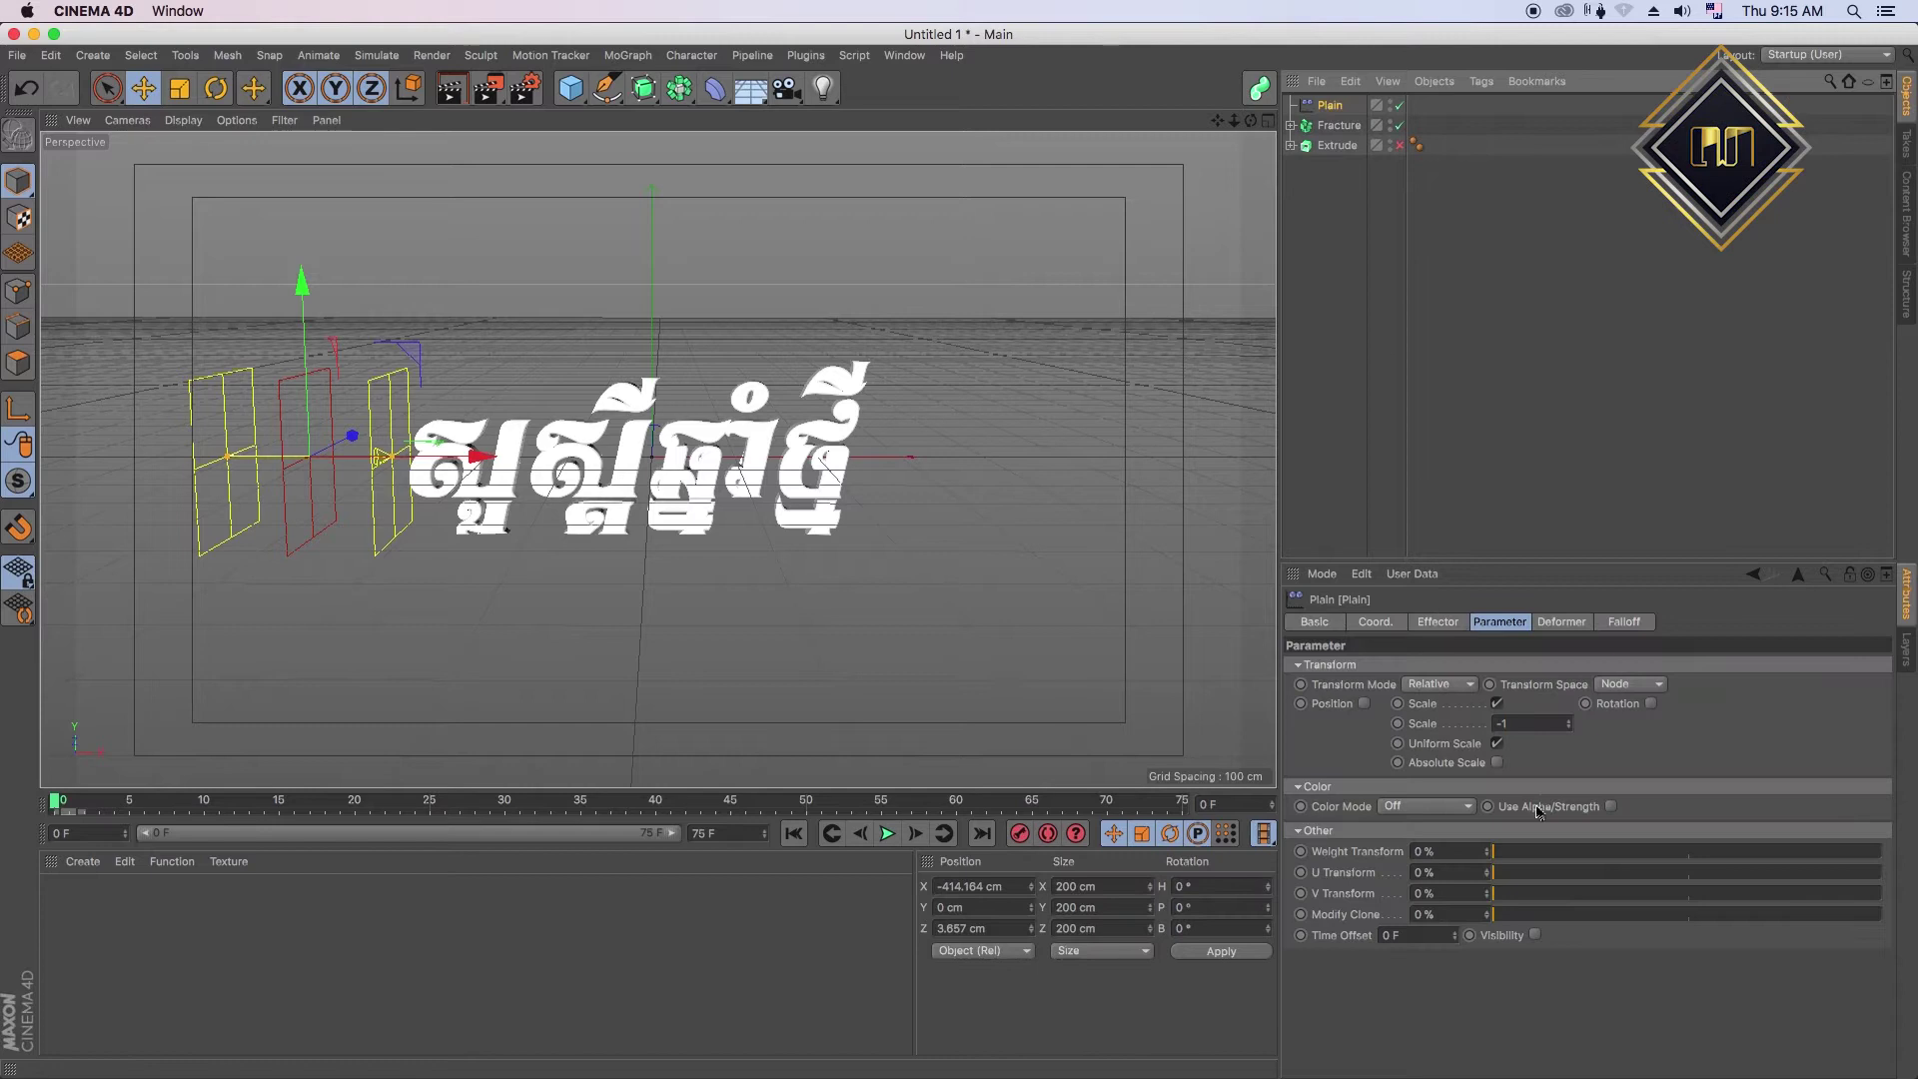
{"action": "left_click", "coordinate": [1619, 623]}
{"action": "left_click", "coordinate": [1459, 787]}
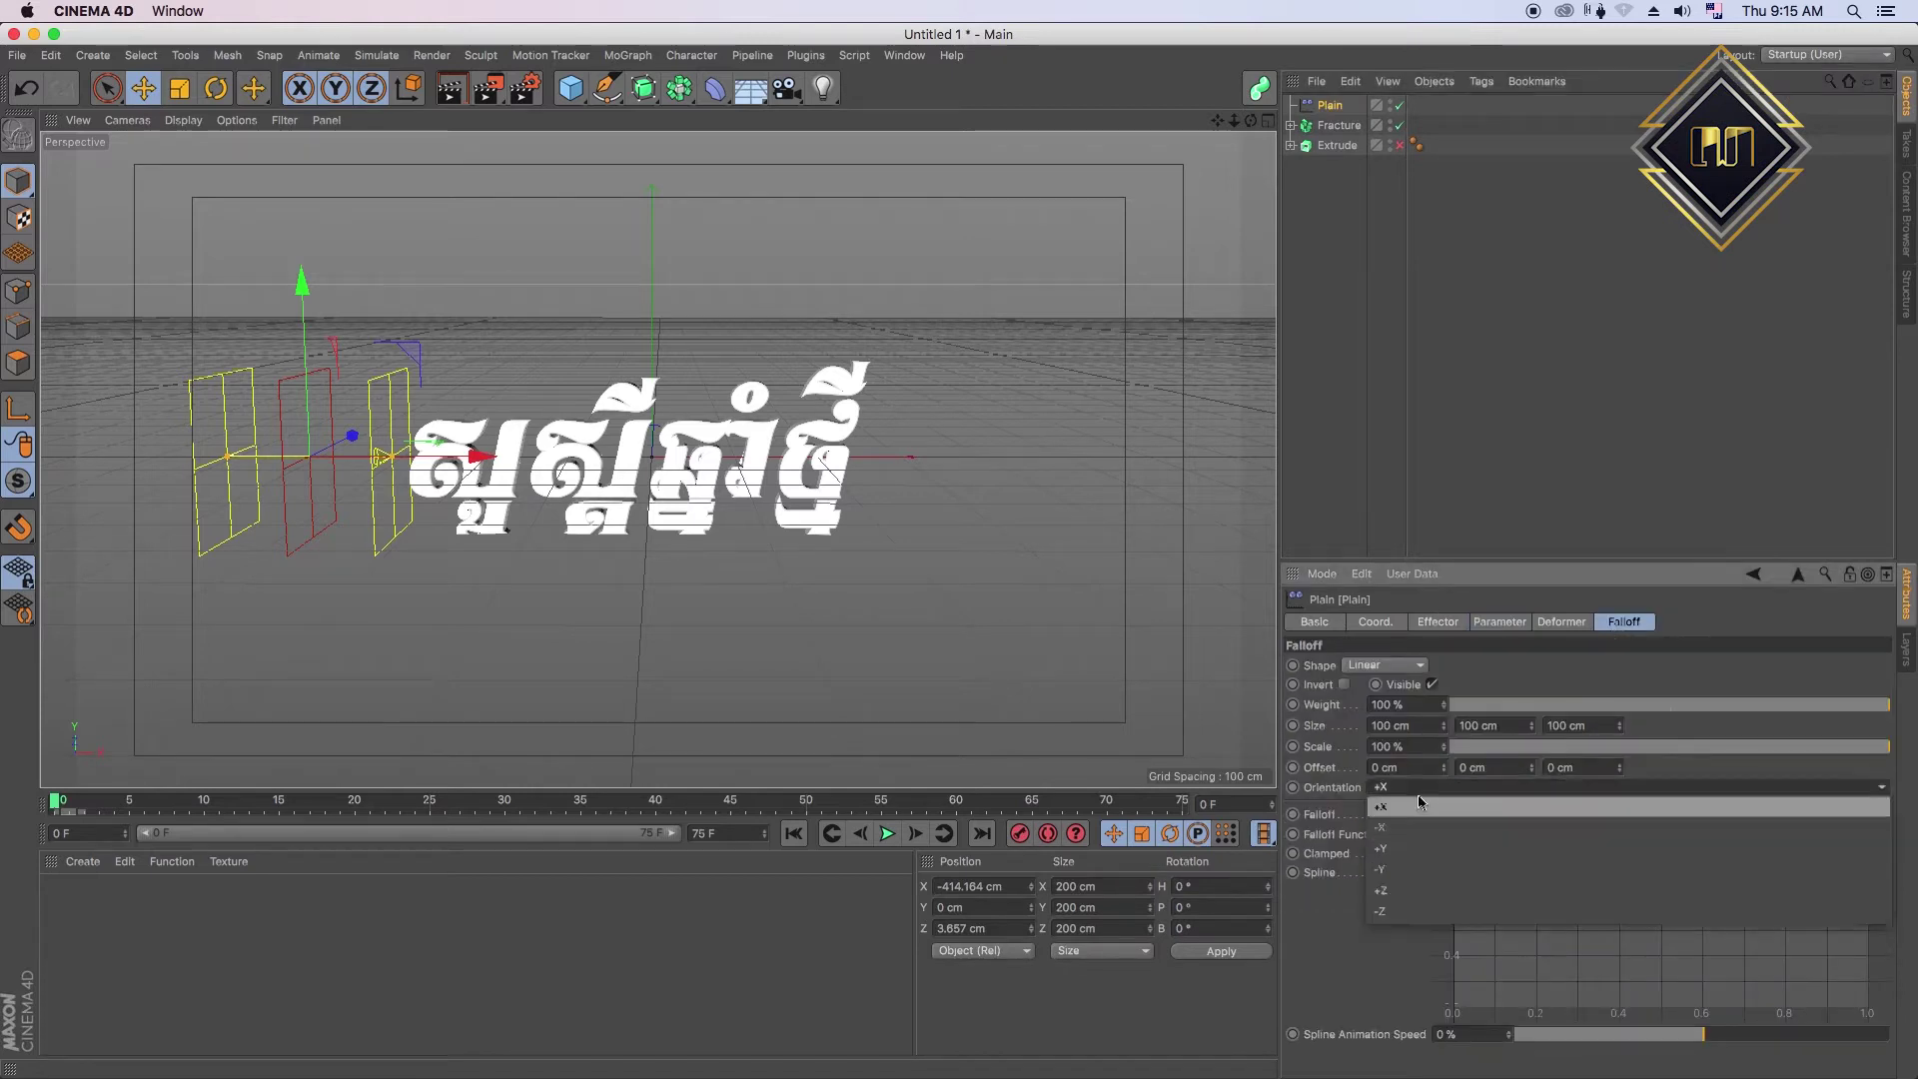
{"action": "left_click", "coordinate": [1431, 809]}
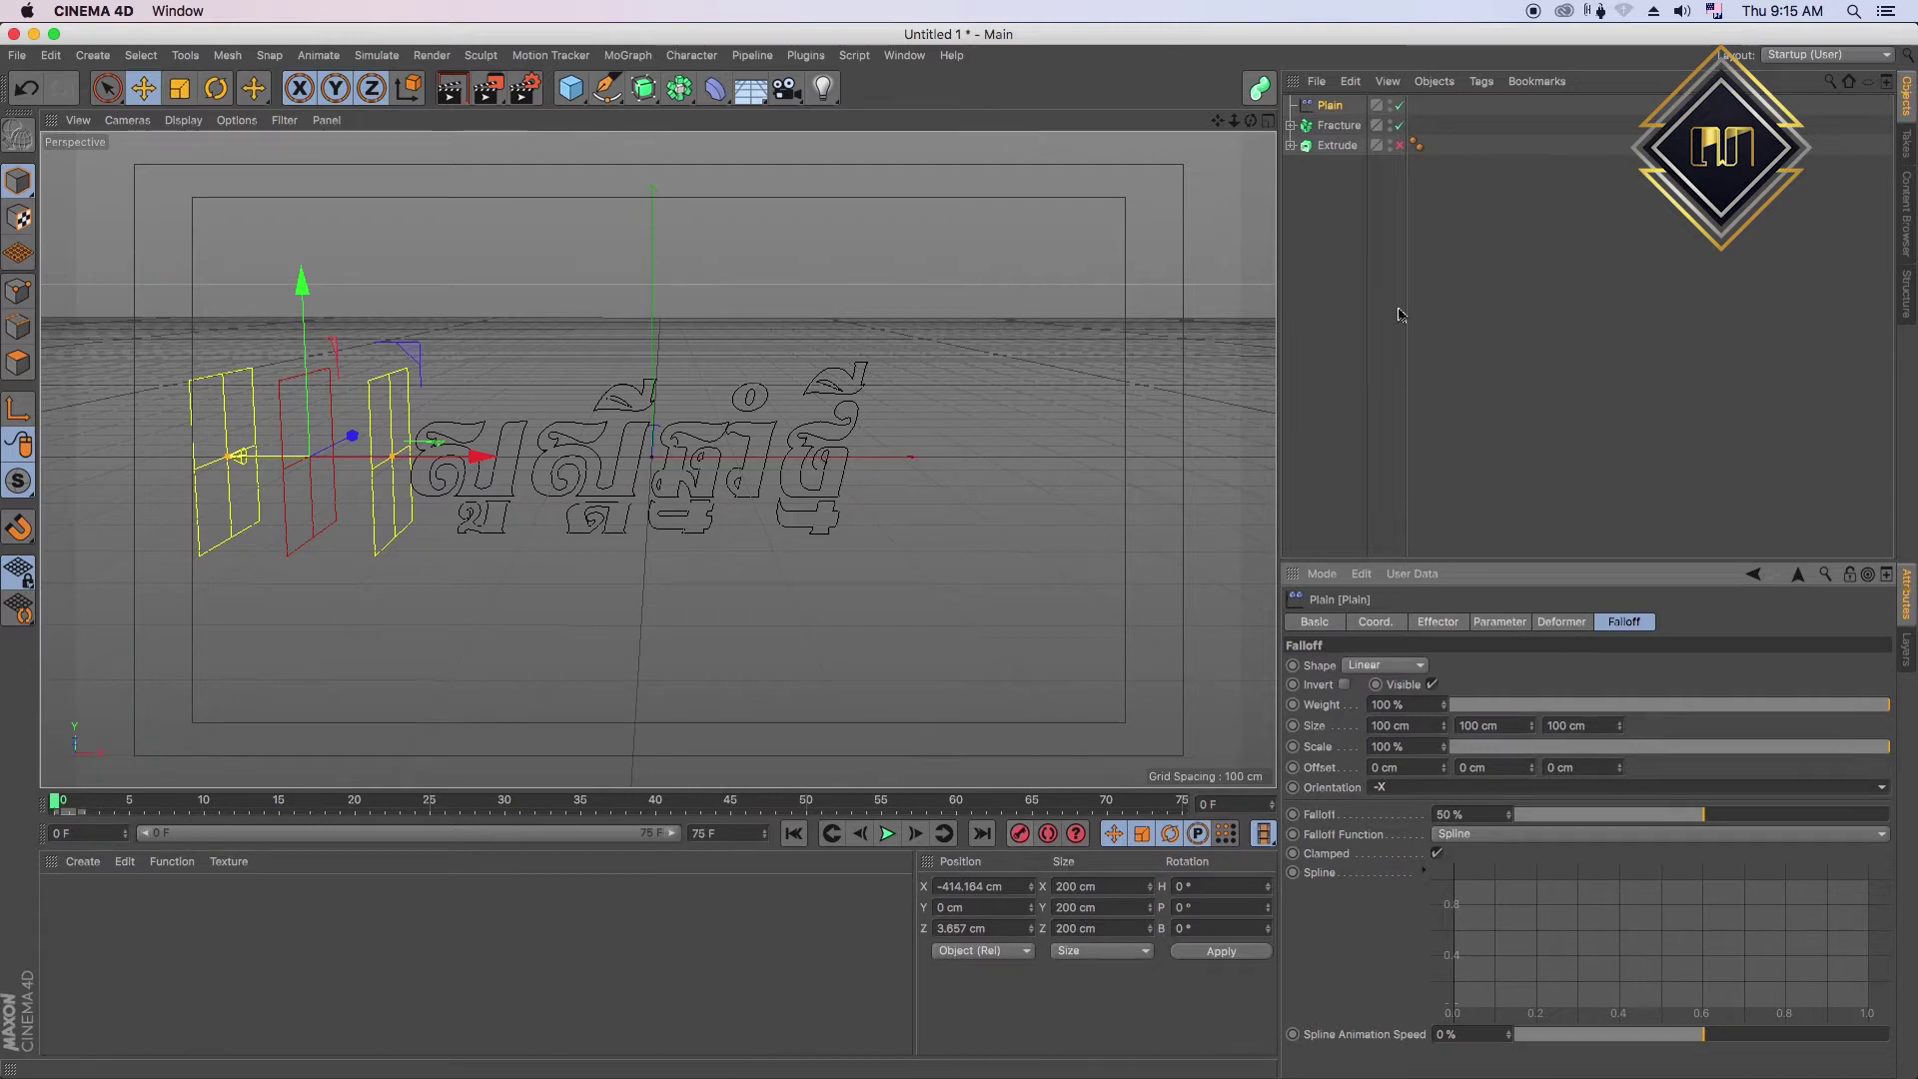
- Keyframe the Plain effector's X position at frames 0 and 20 so it sweeps across the text, then play it back
{"action": "left_click", "coordinate": [1376, 622]}
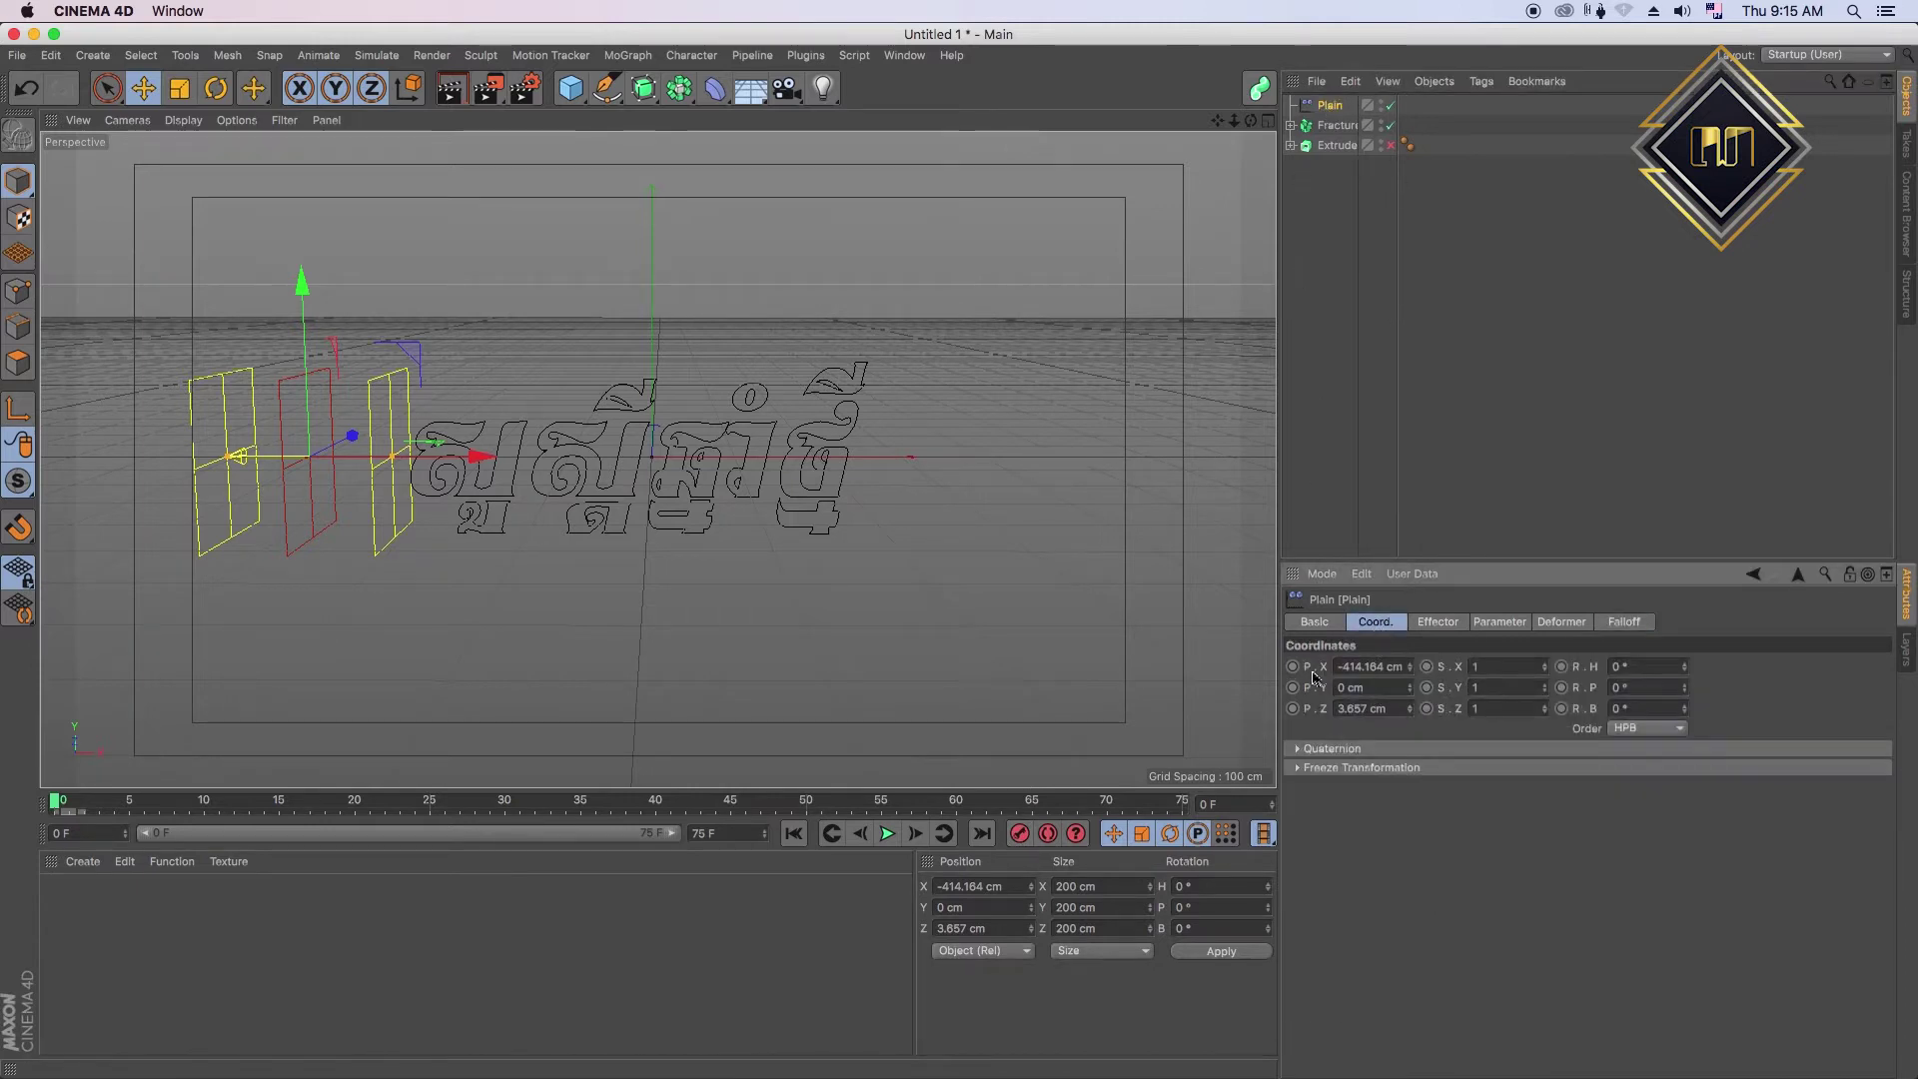
{"action": "left_click", "coordinate": [1293, 666], "text": "ctrl"}
{"action": "left_click", "coordinate": [72, 809]}
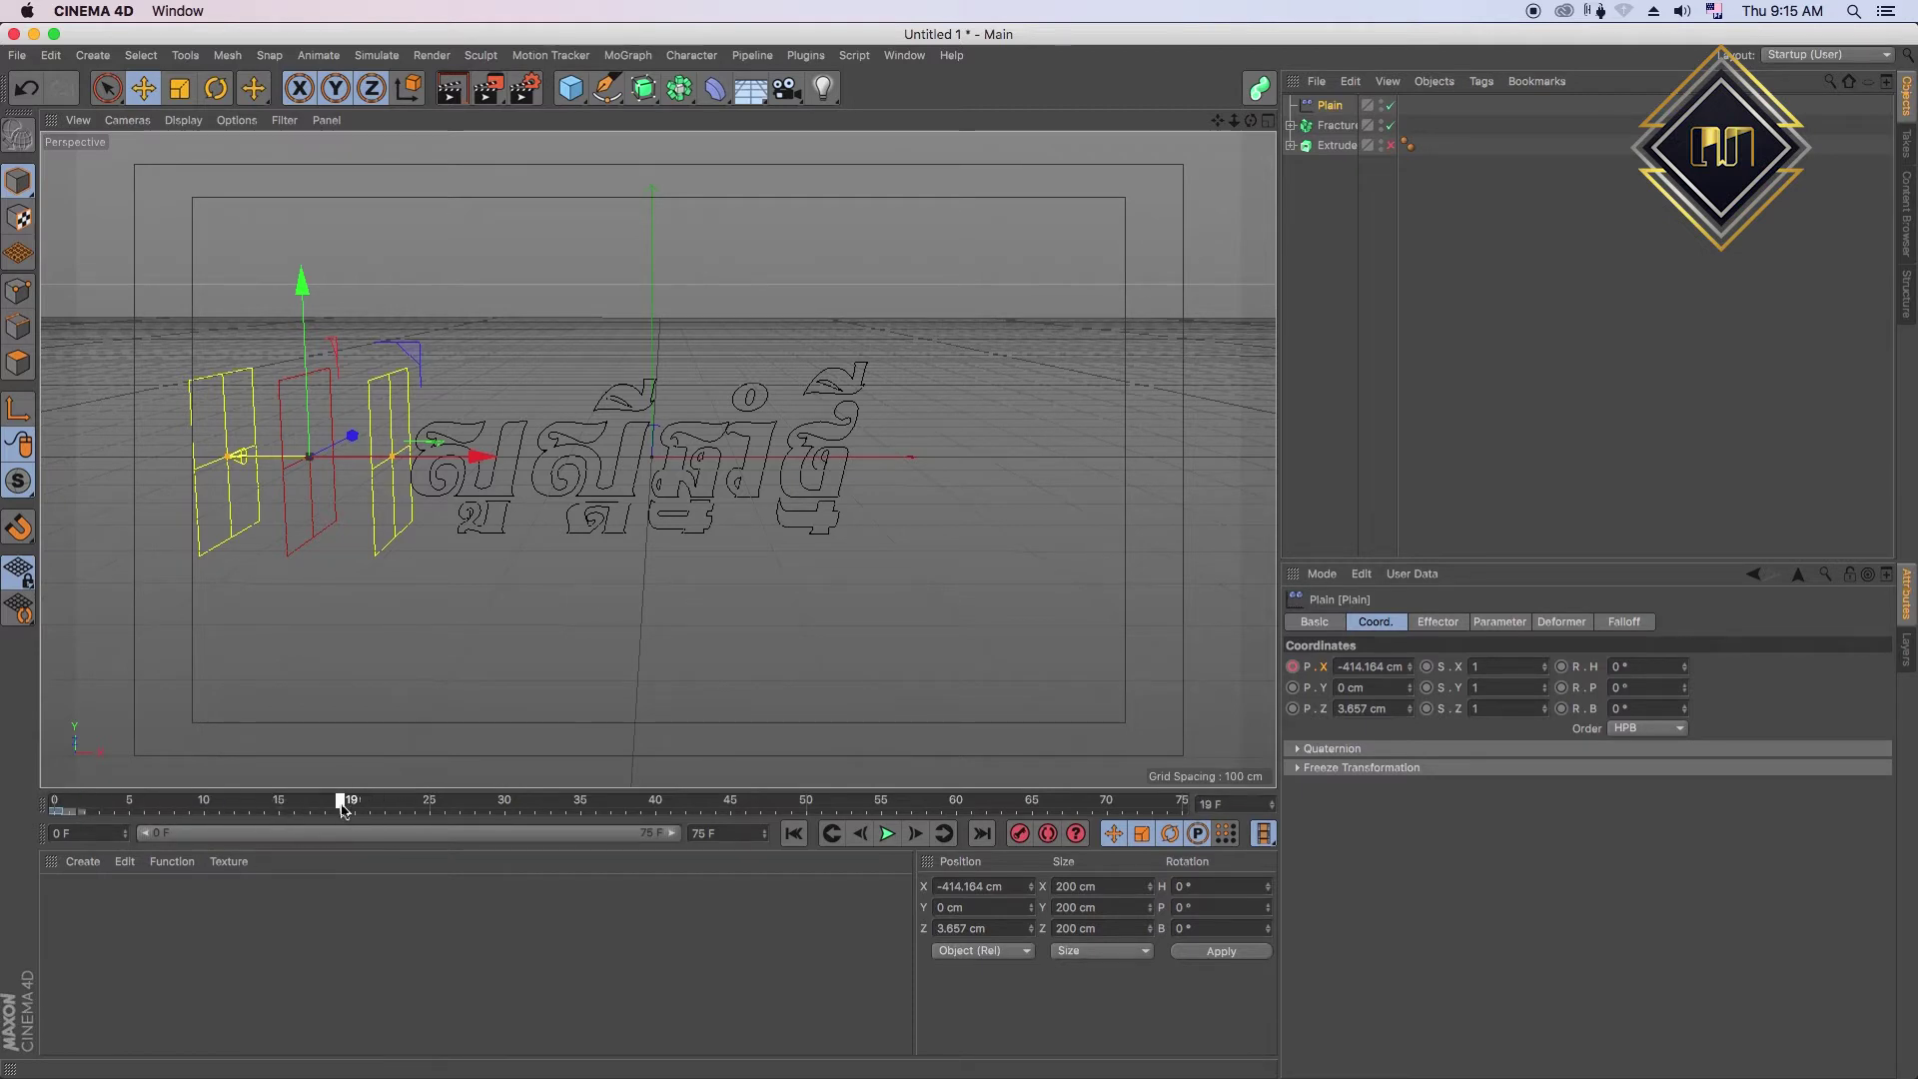
{"action": "left_click_drag", "start_coordinate": [478, 457], "coordinate": [1121, 518]}
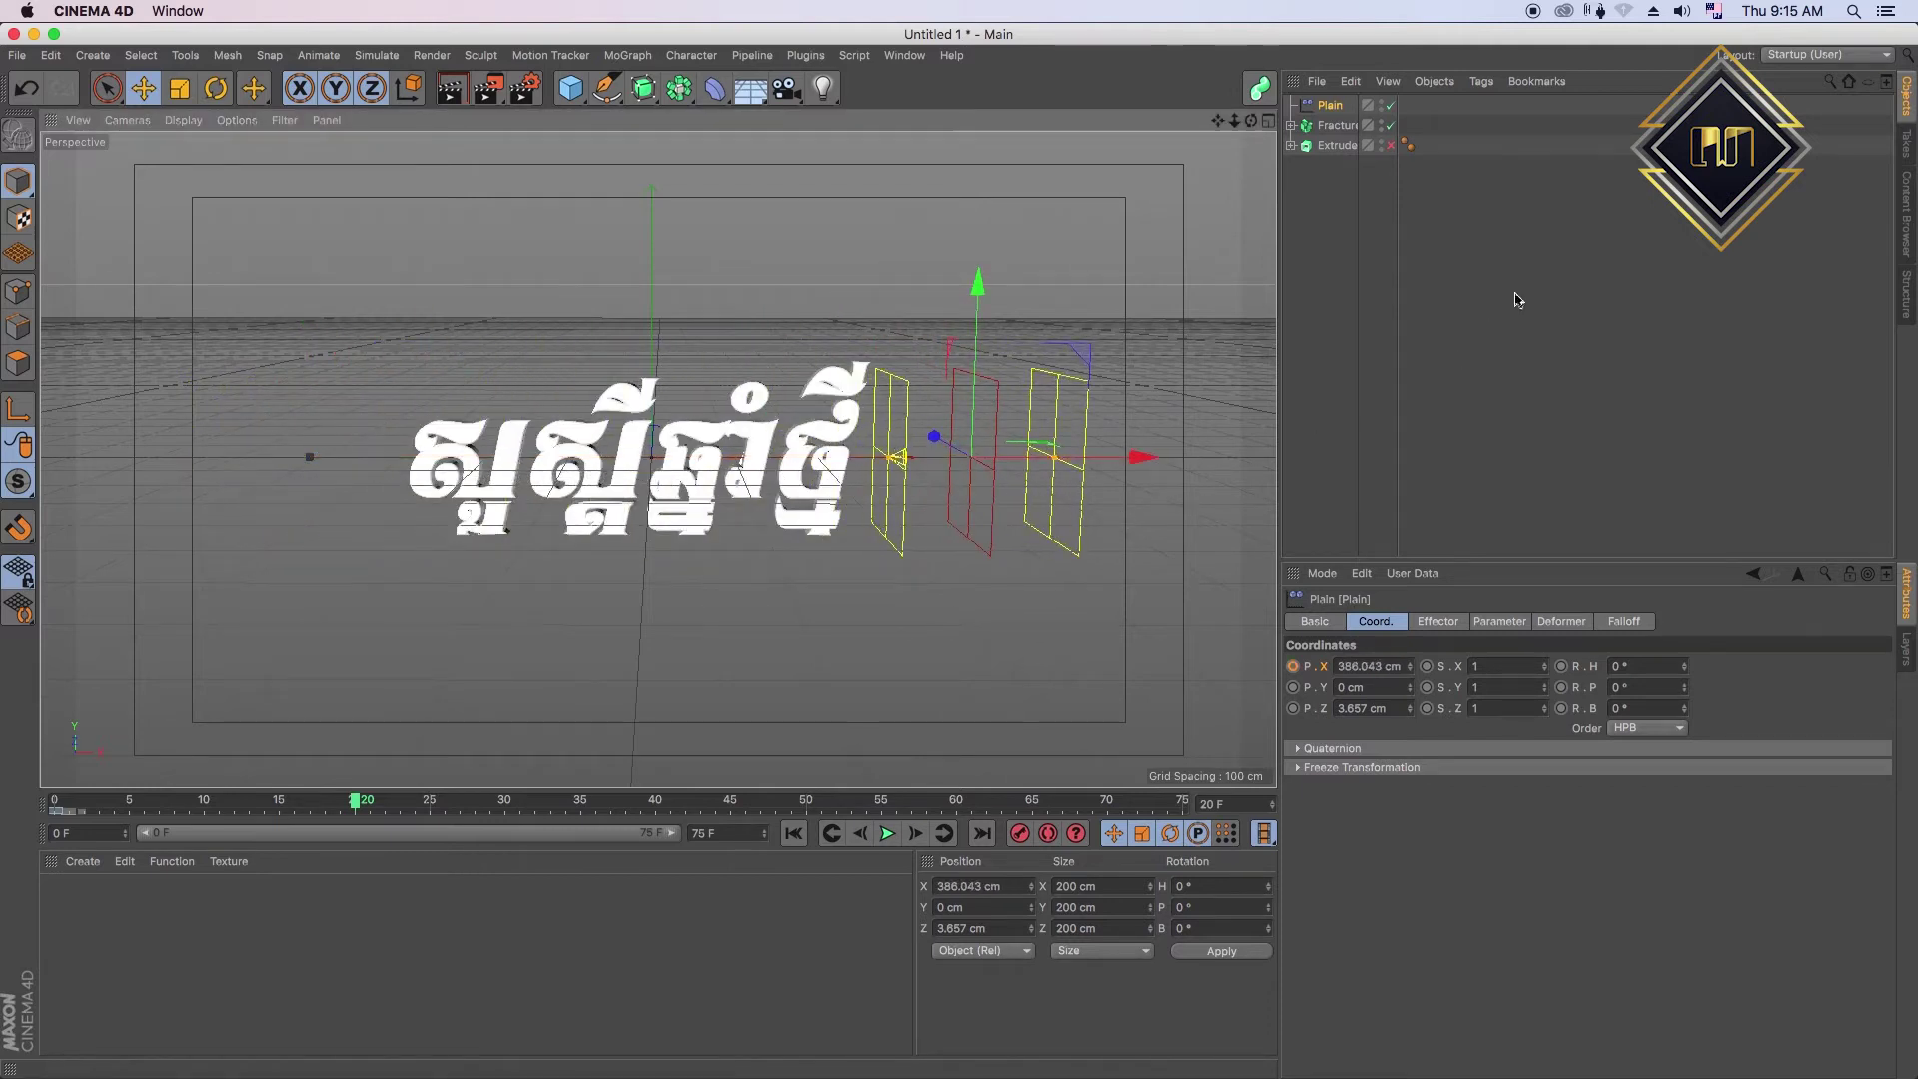
{"action": "left_click", "coordinate": [1291, 667]}
{"action": "left_click_drag", "start_coordinate": [355, 804], "coordinate": [37, 819]}
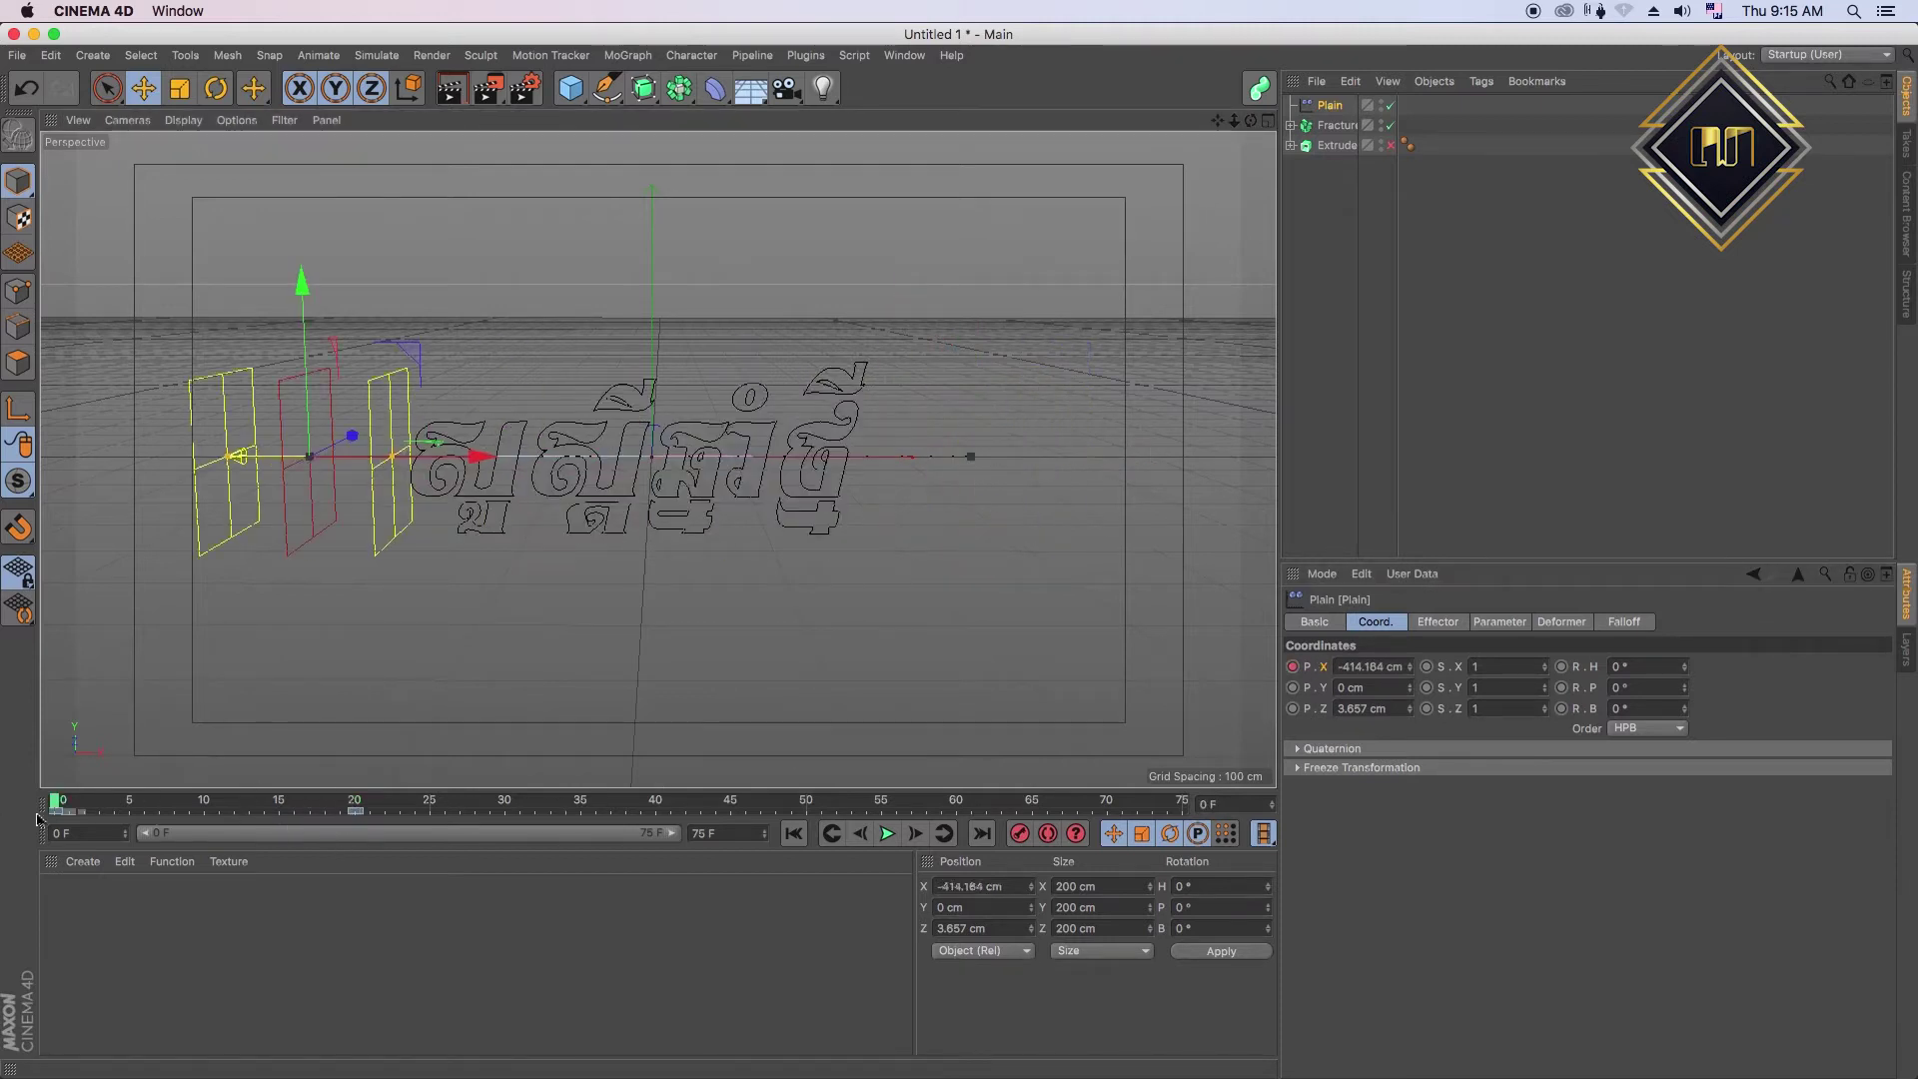
{"action": "left_click", "coordinate": [886, 835]}
{"action": "left_click", "coordinate": [886, 835]}
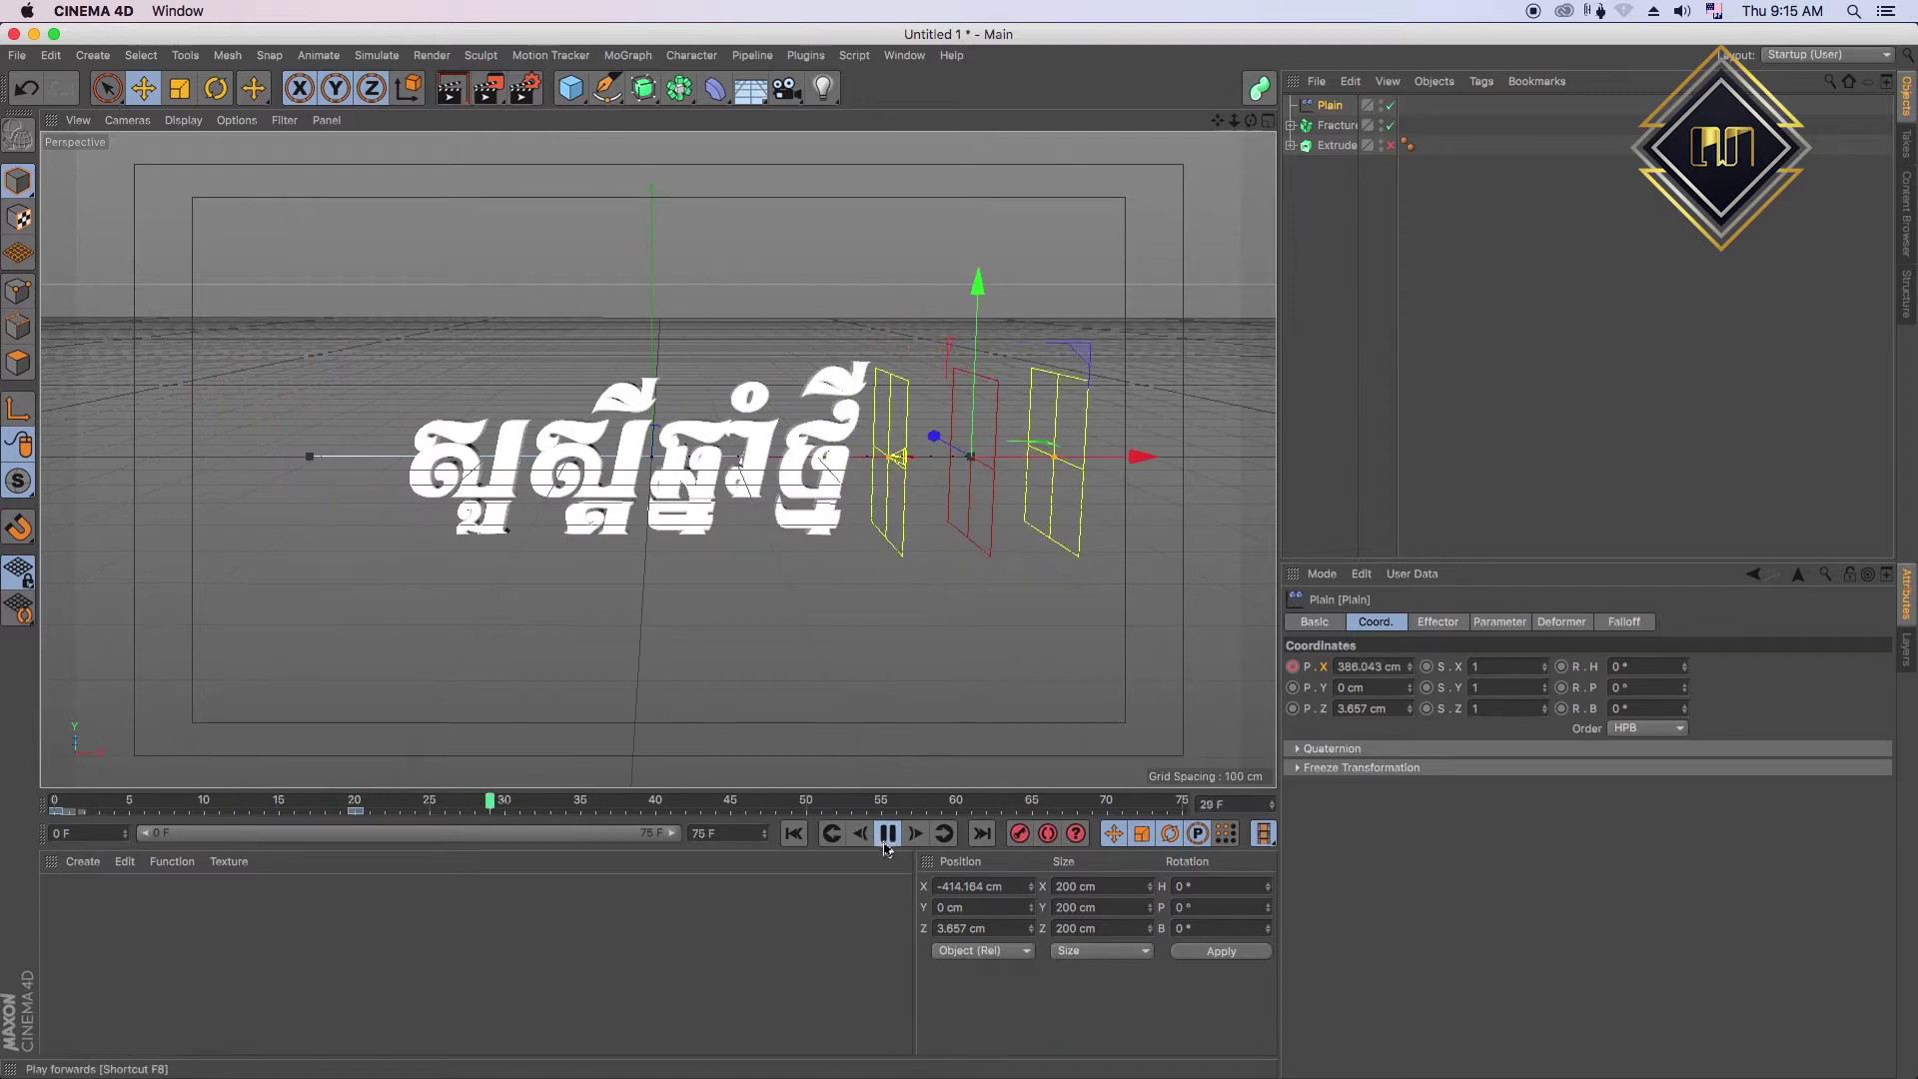
- Enable the Plain effector's Rotation at H 90° and scrub to frame 10 to check the pieces flipping
{"action": "left_click", "coordinate": [1321, 225]}
{"action": "left_click", "coordinate": [1328, 104]}
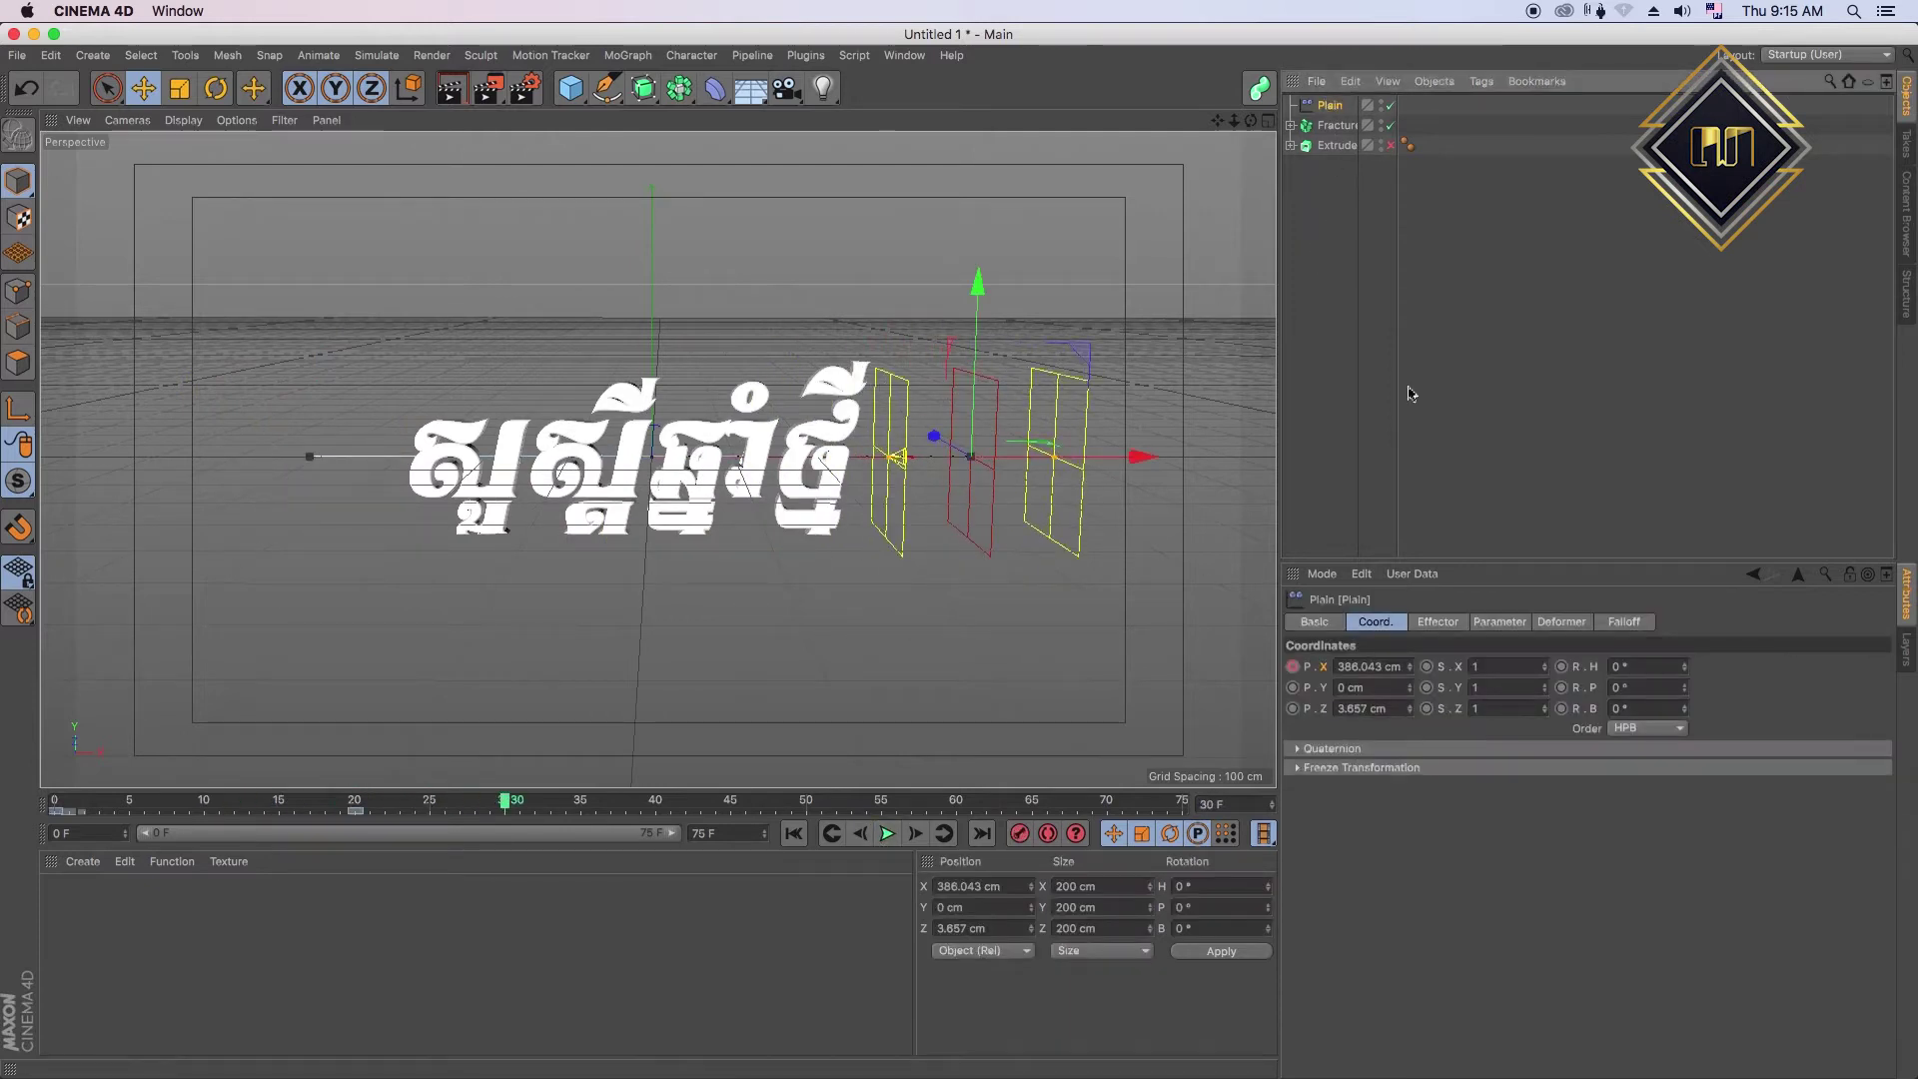
{"action": "left_click", "coordinate": [1513, 625]}
{"action": "left_click", "coordinate": [1651, 704]}
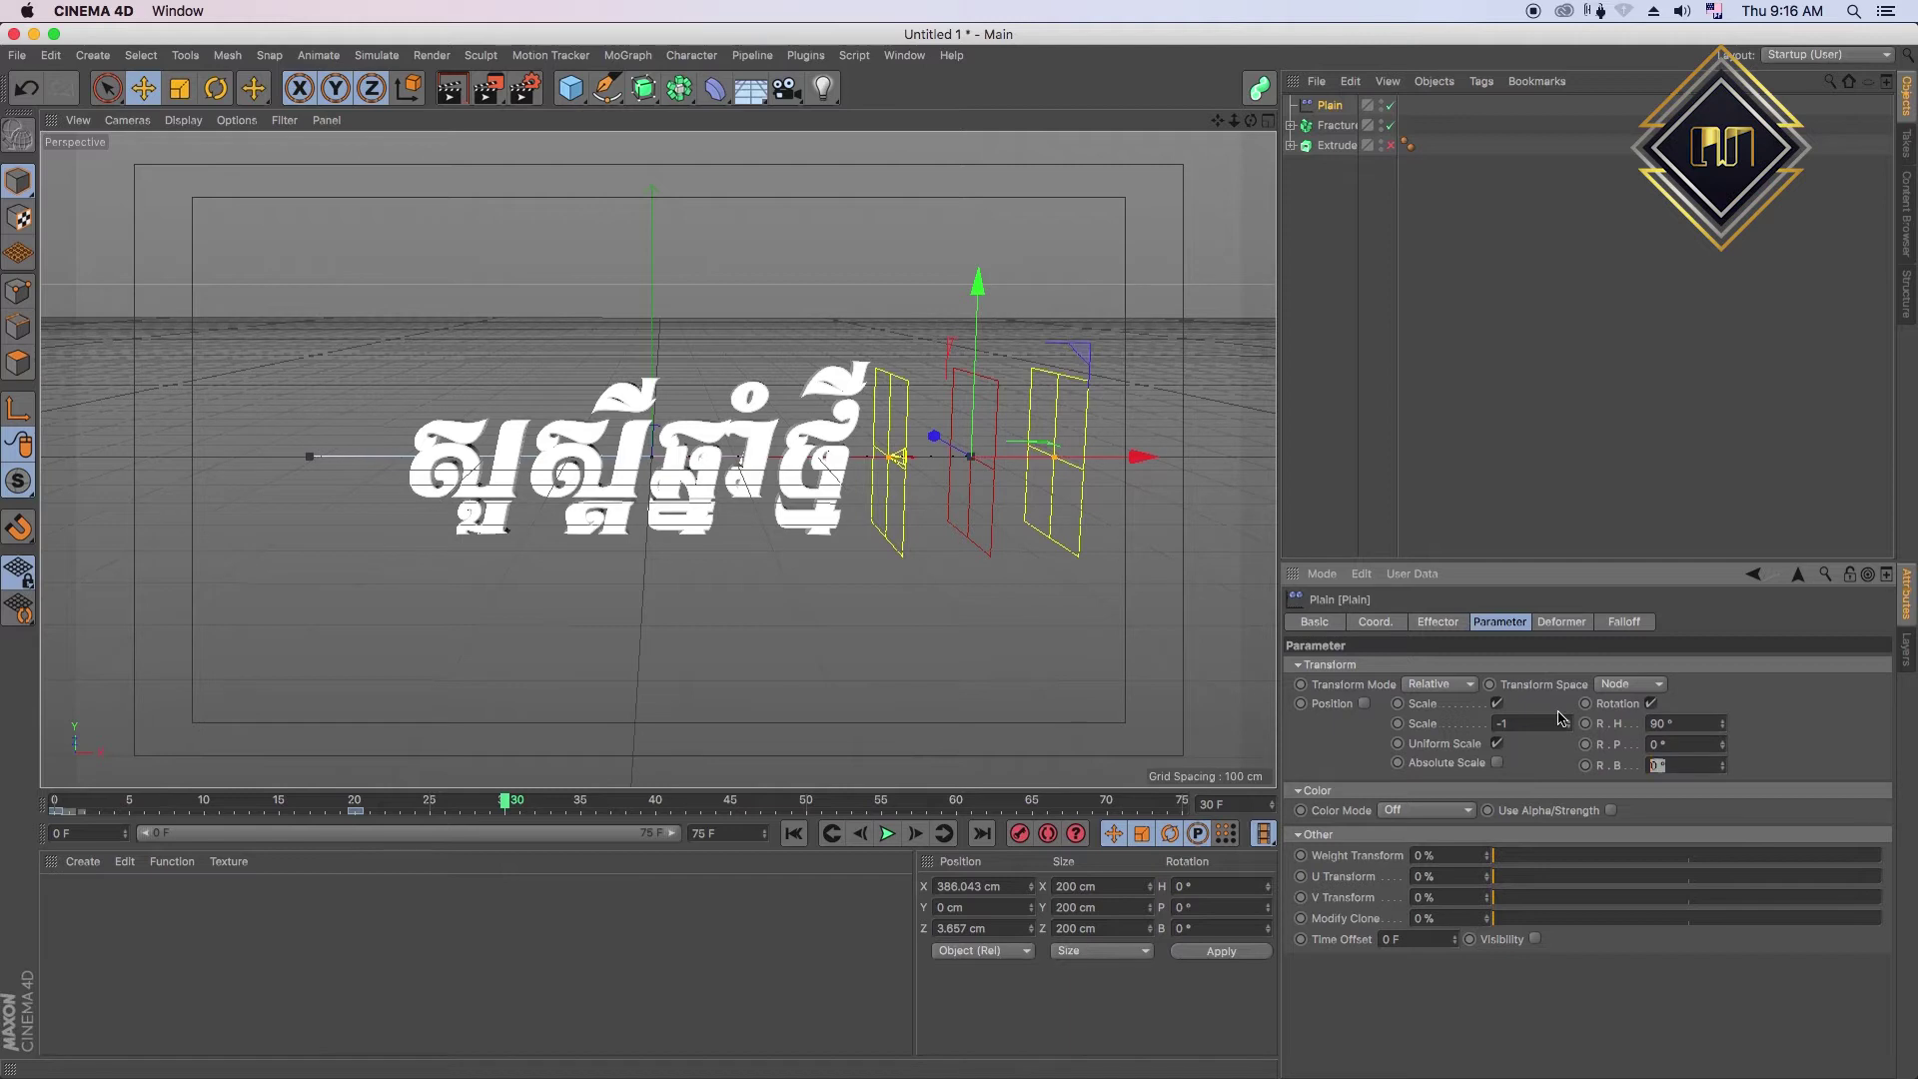
{"action": "type", "text": "90"}
{"action": "mouse_move", "coordinate": [506, 805]}
{"action": "left_mouse_down"}
{"action": "mouse_move", "coordinate": [206, 819]}
{"action": "mouse_move", "coordinate": [385, 804]}
{"action": "left_mouse_up"}
{"action": "left_click", "coordinate": [1336, 125]}
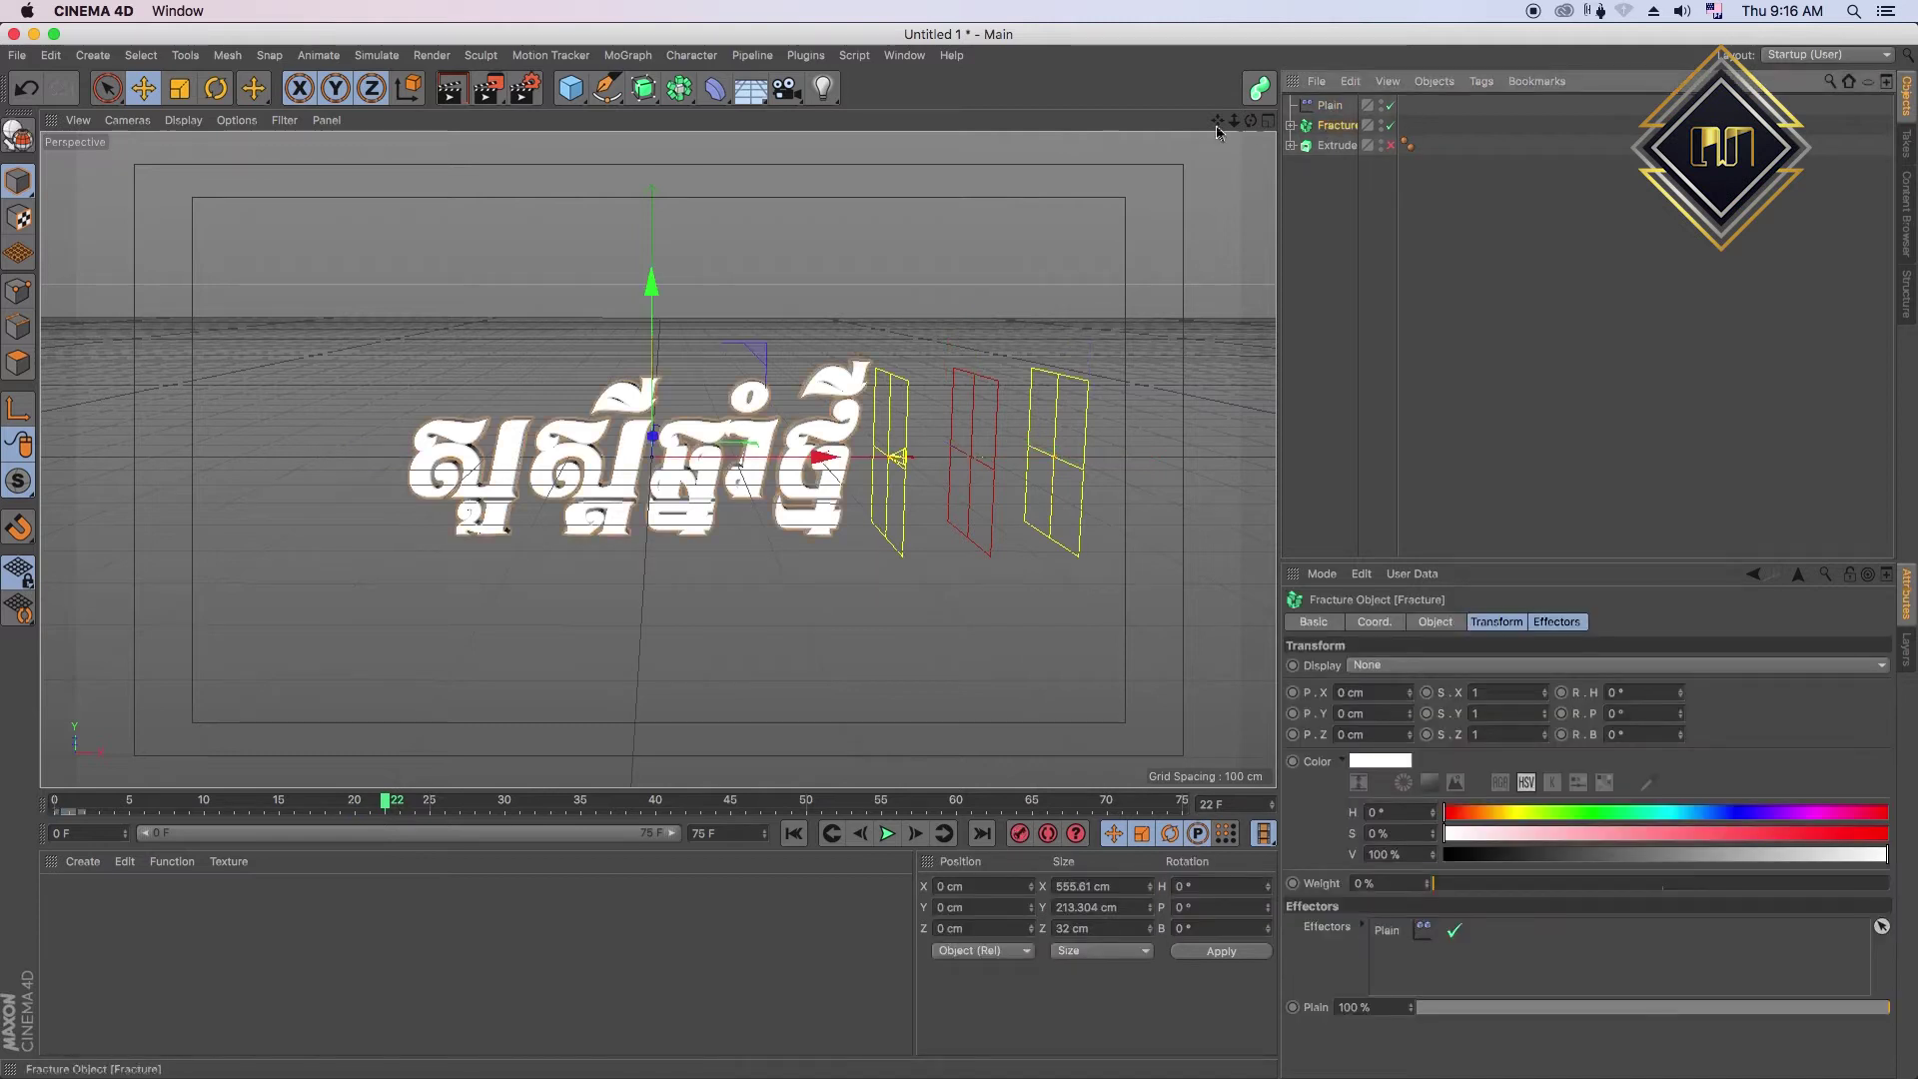
{"action": "left_click", "coordinate": [627, 55]}
{"action": "mouse_move", "coordinate": [659, 86]}
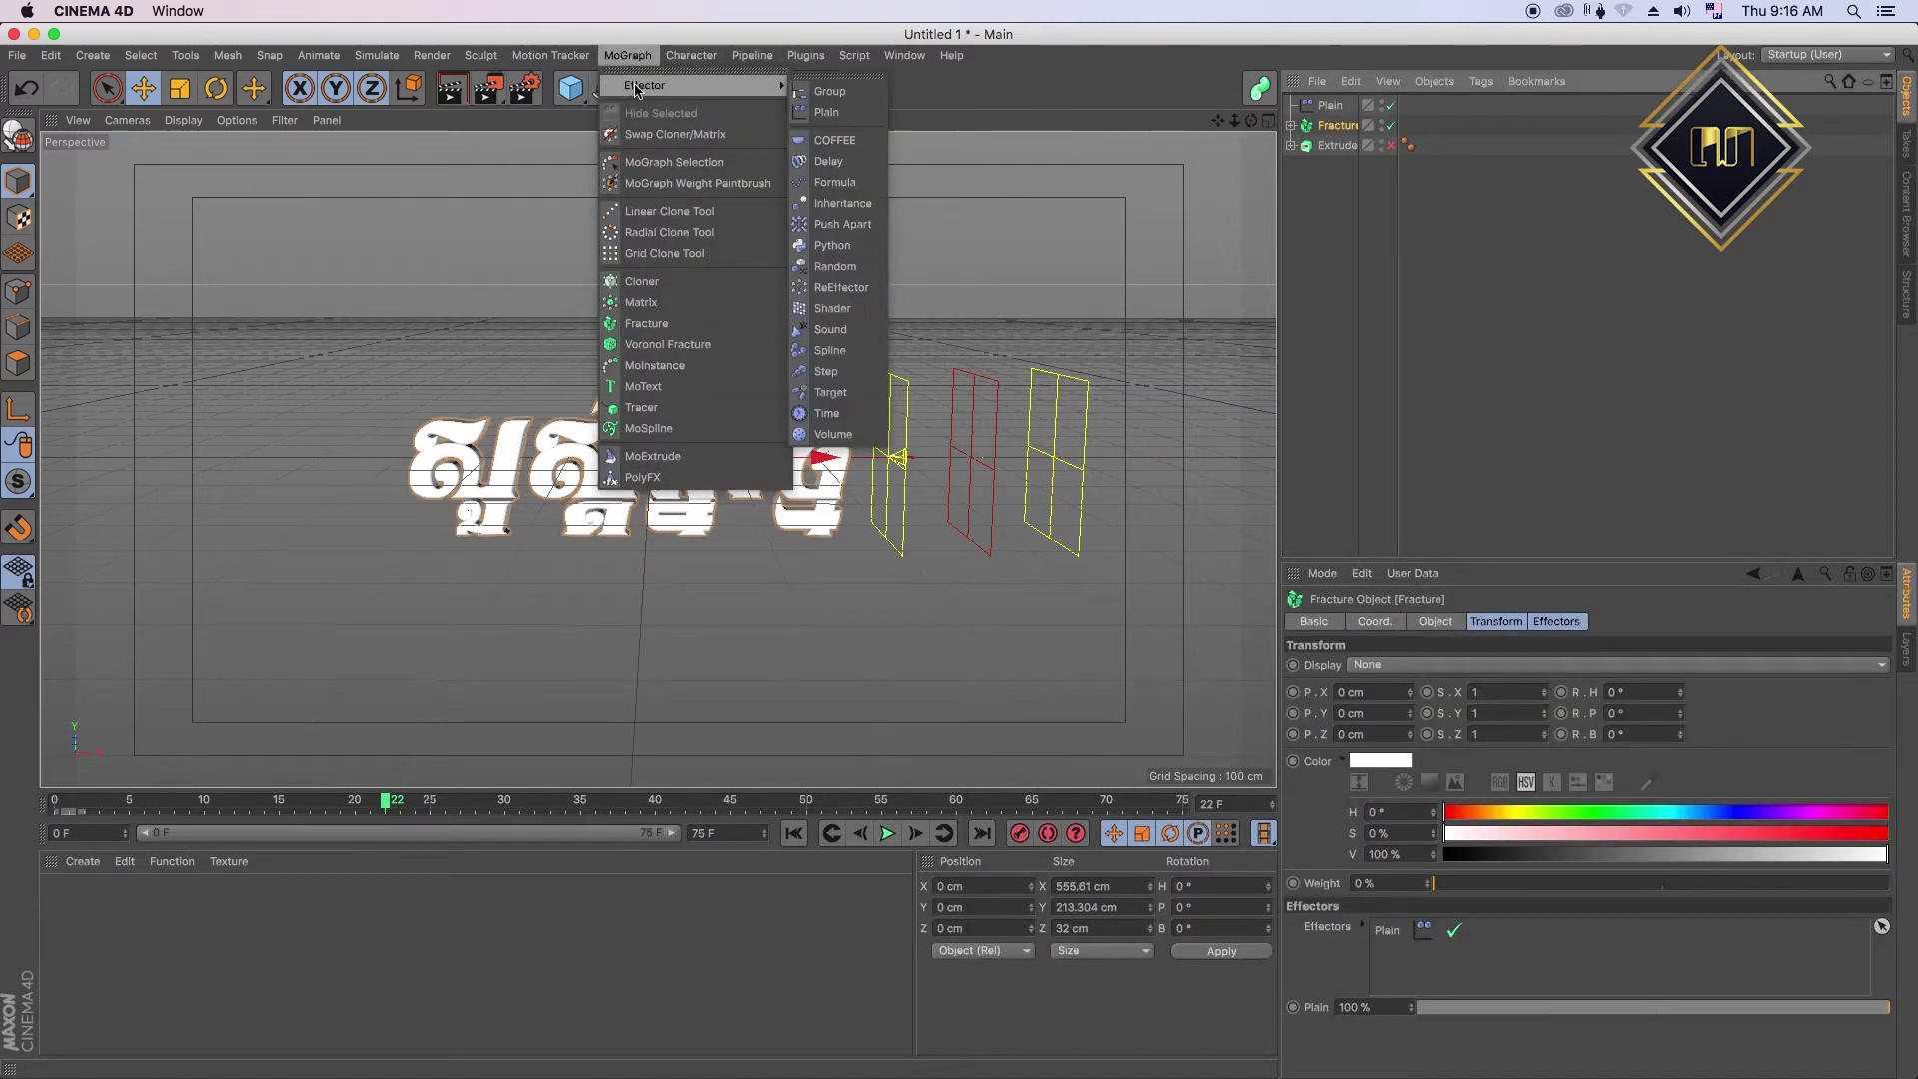
- Add a Delay effector to the fractured text and set its mode to Spring
{"action": "left_click", "coordinate": [842, 163]}
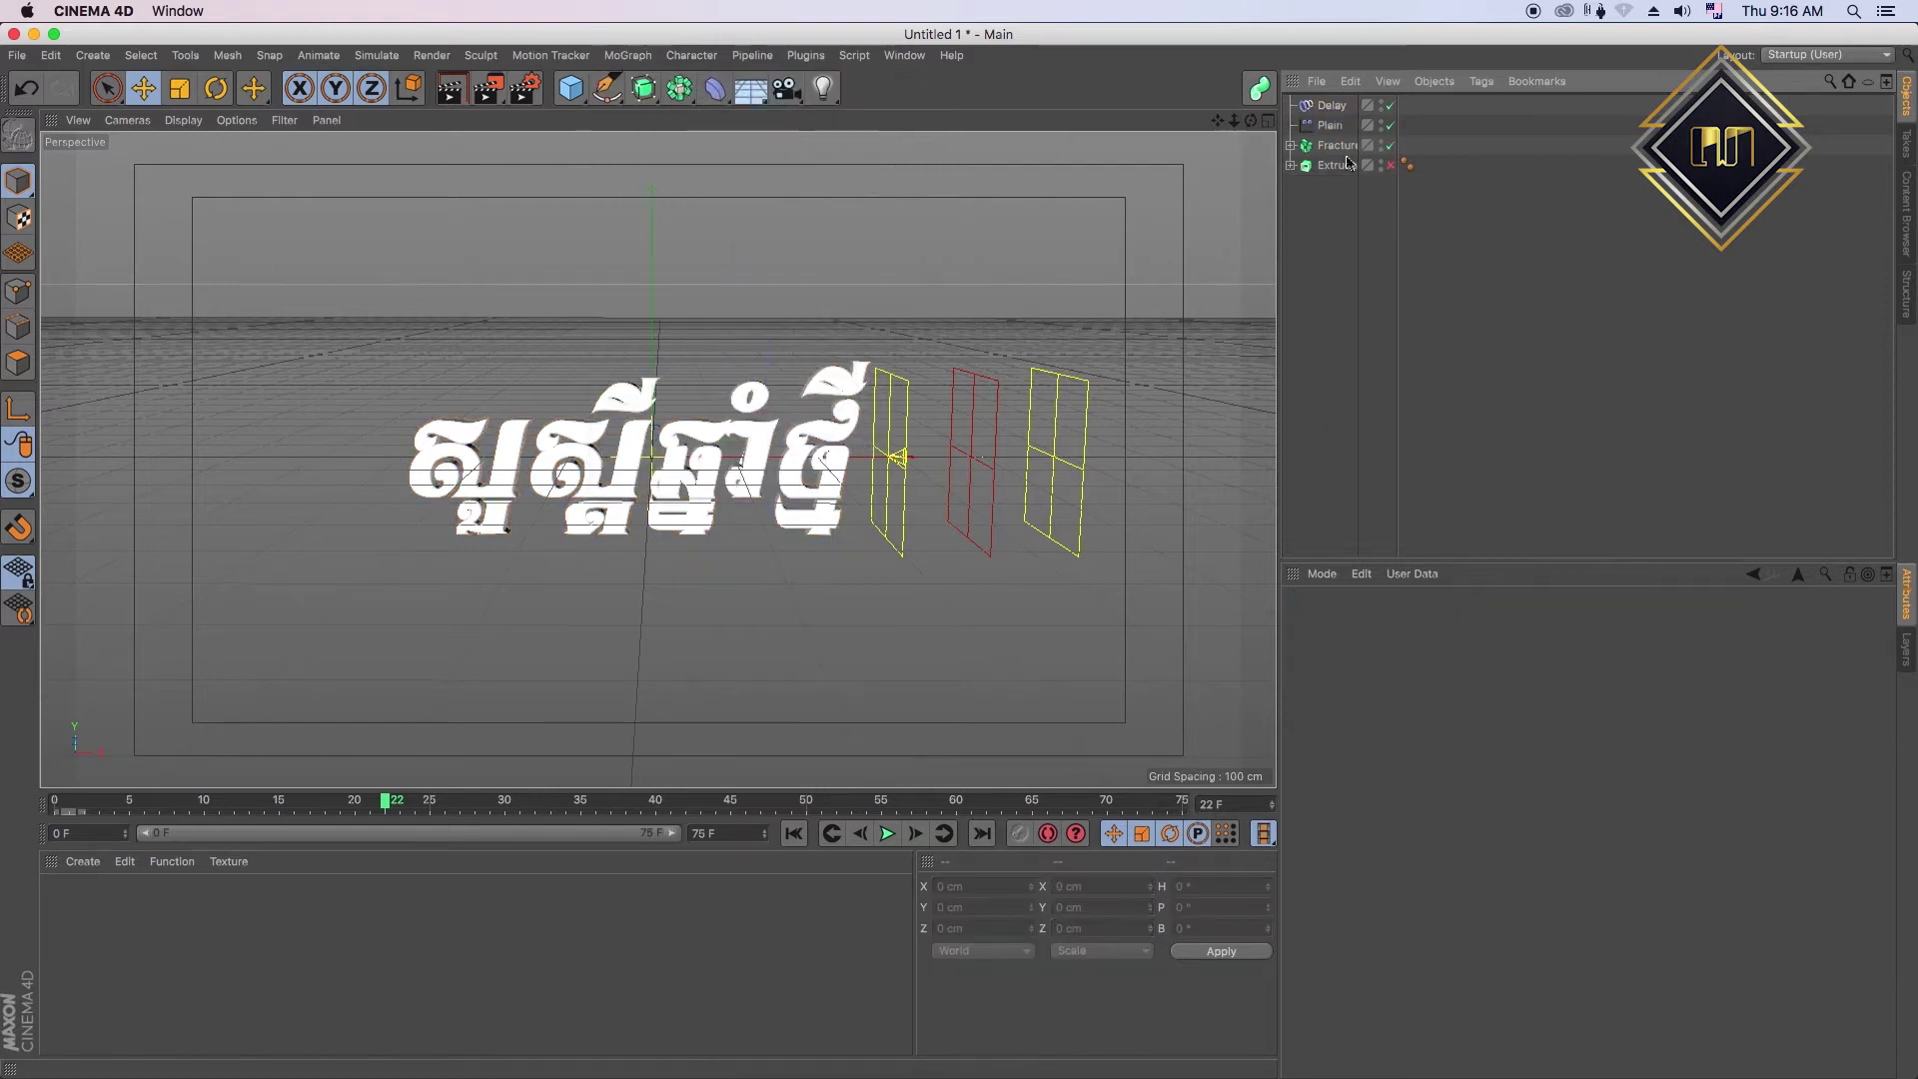
{"action": "left_click", "coordinate": [1333, 106]}
{"action": "left_click", "coordinate": [1564, 621]}
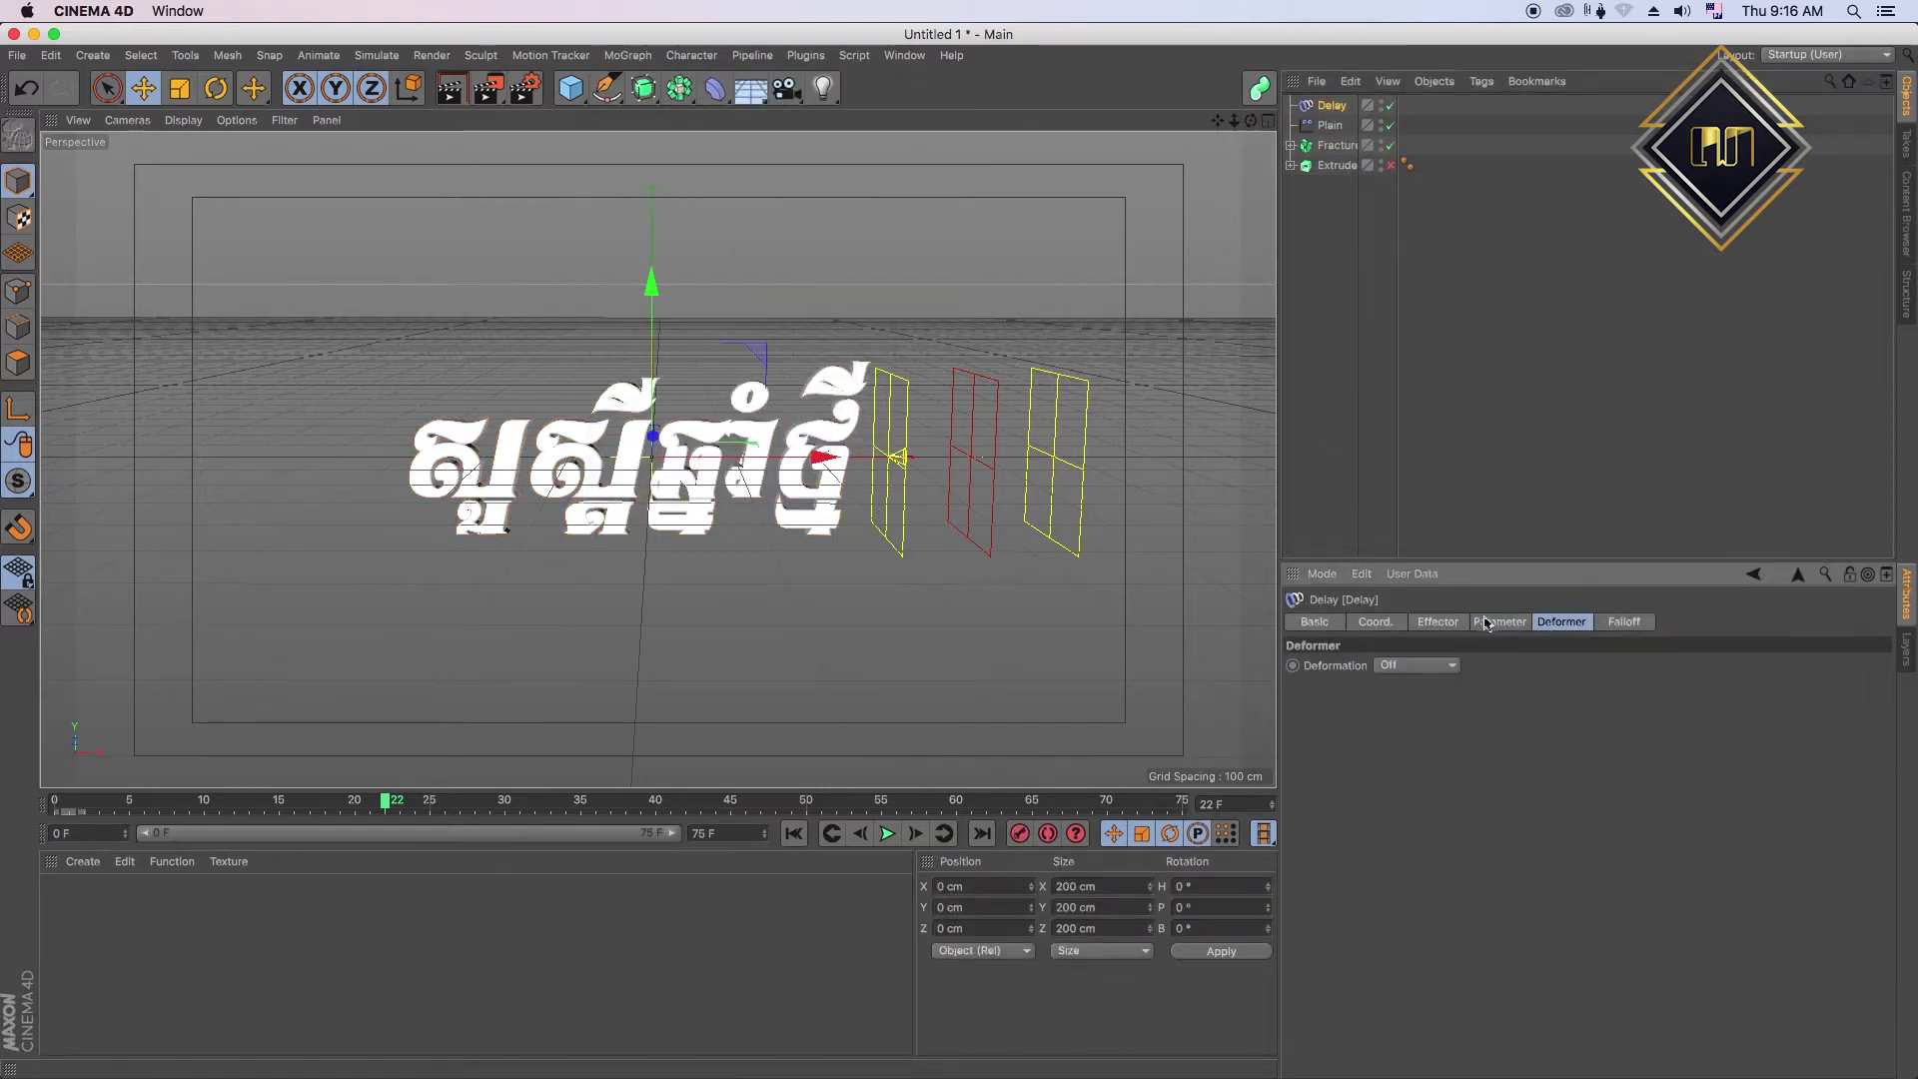
{"action": "left_click", "coordinate": [1440, 623]}
{"action": "left_click", "coordinate": [1424, 713]}
{"action": "left_click", "coordinate": [1426, 777]}
{"action": "type", "text": "75"}
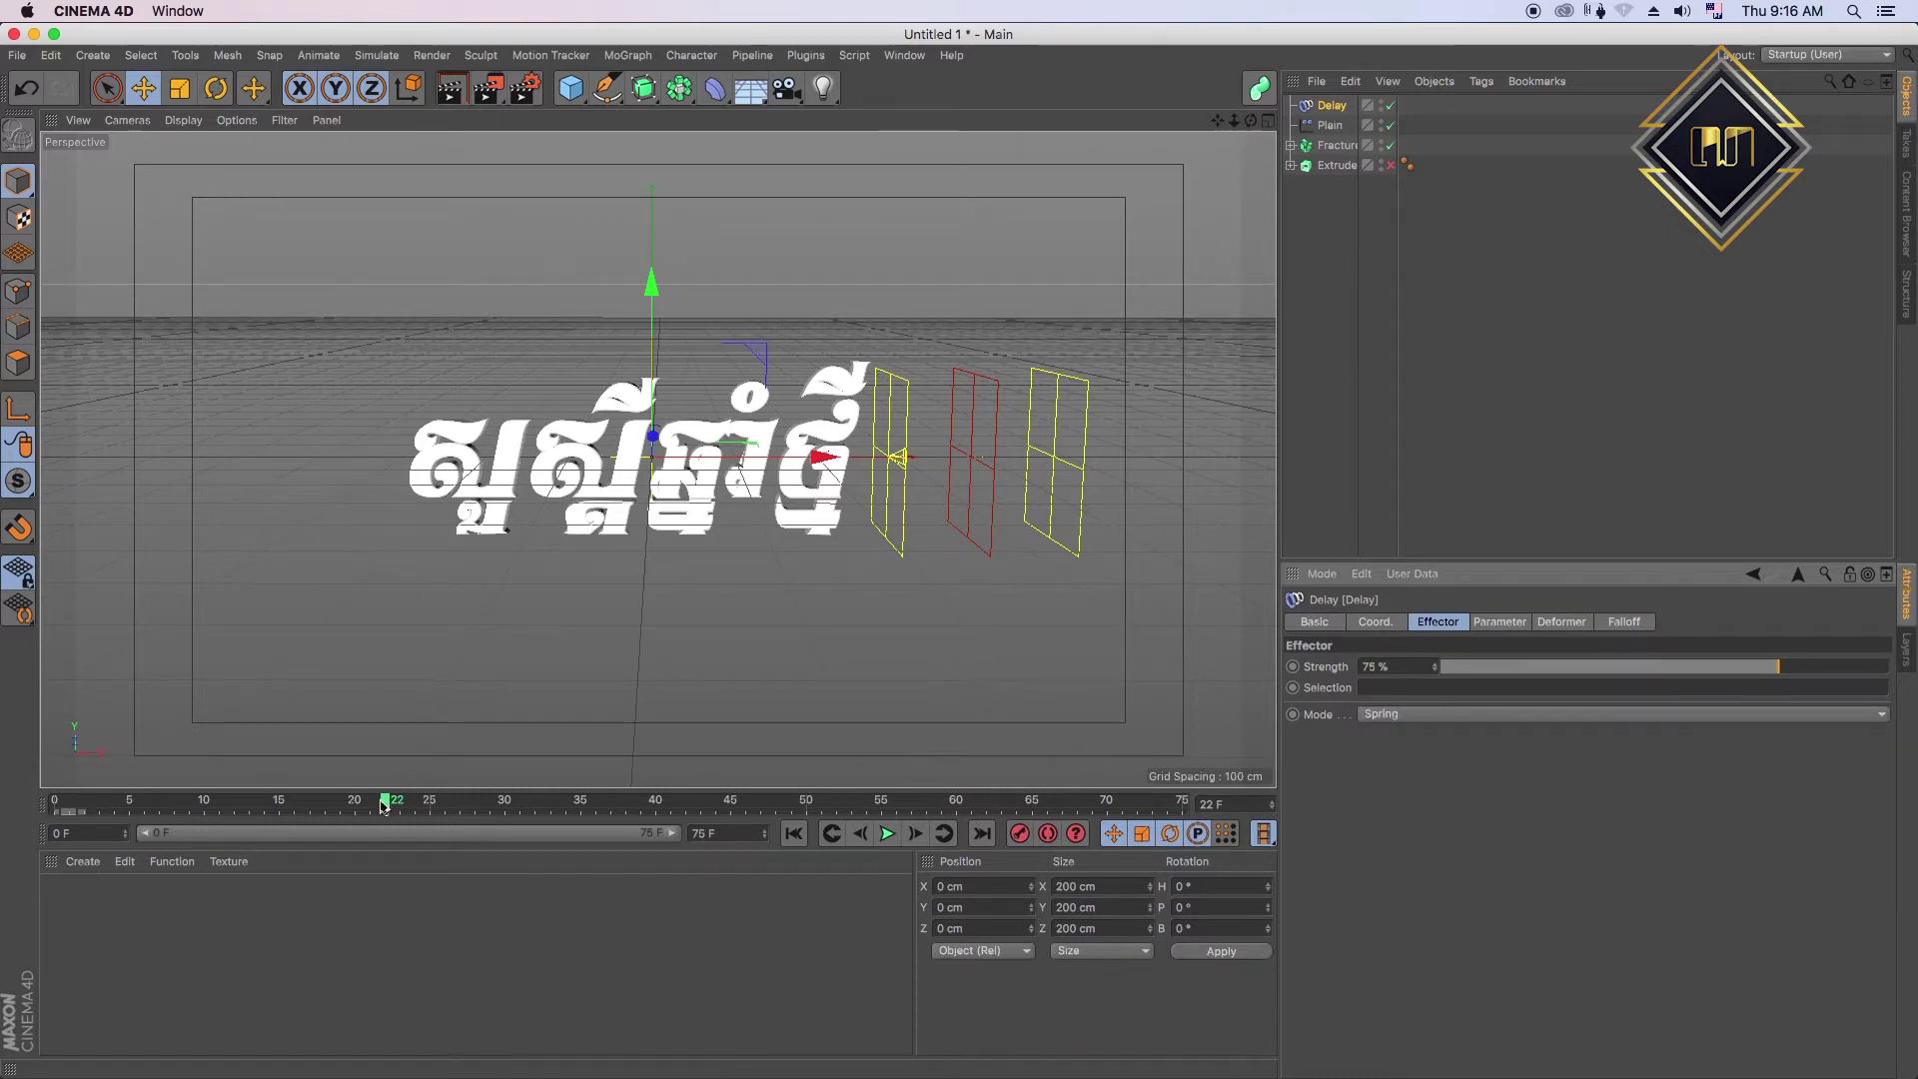
- Preview the springy delay from the first frame and commit the Delay Strength of 65%
{"action": "left_click_drag", "start_coordinate": [385, 805], "coordinate": [4, 816]}
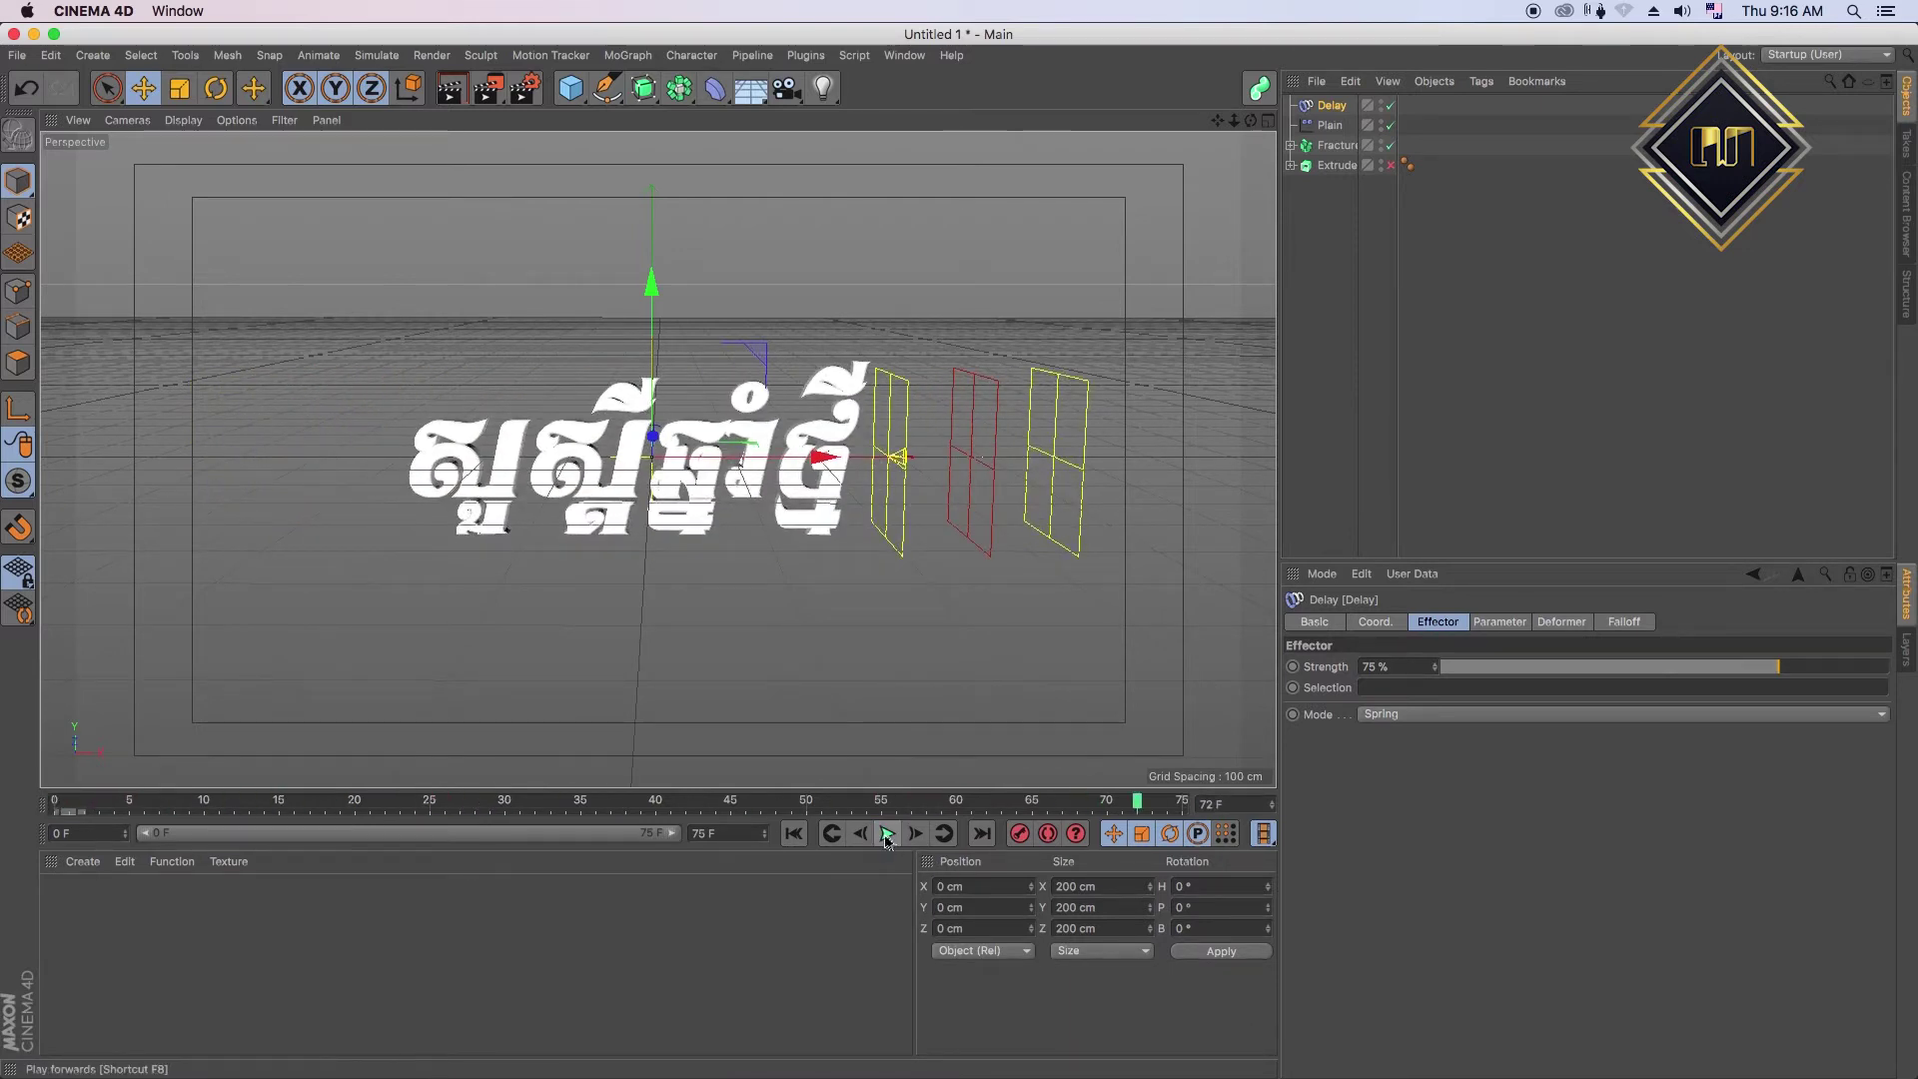
{"action": "left_click_drag", "start_coordinate": [371, 806], "coordinate": [49, 796]}
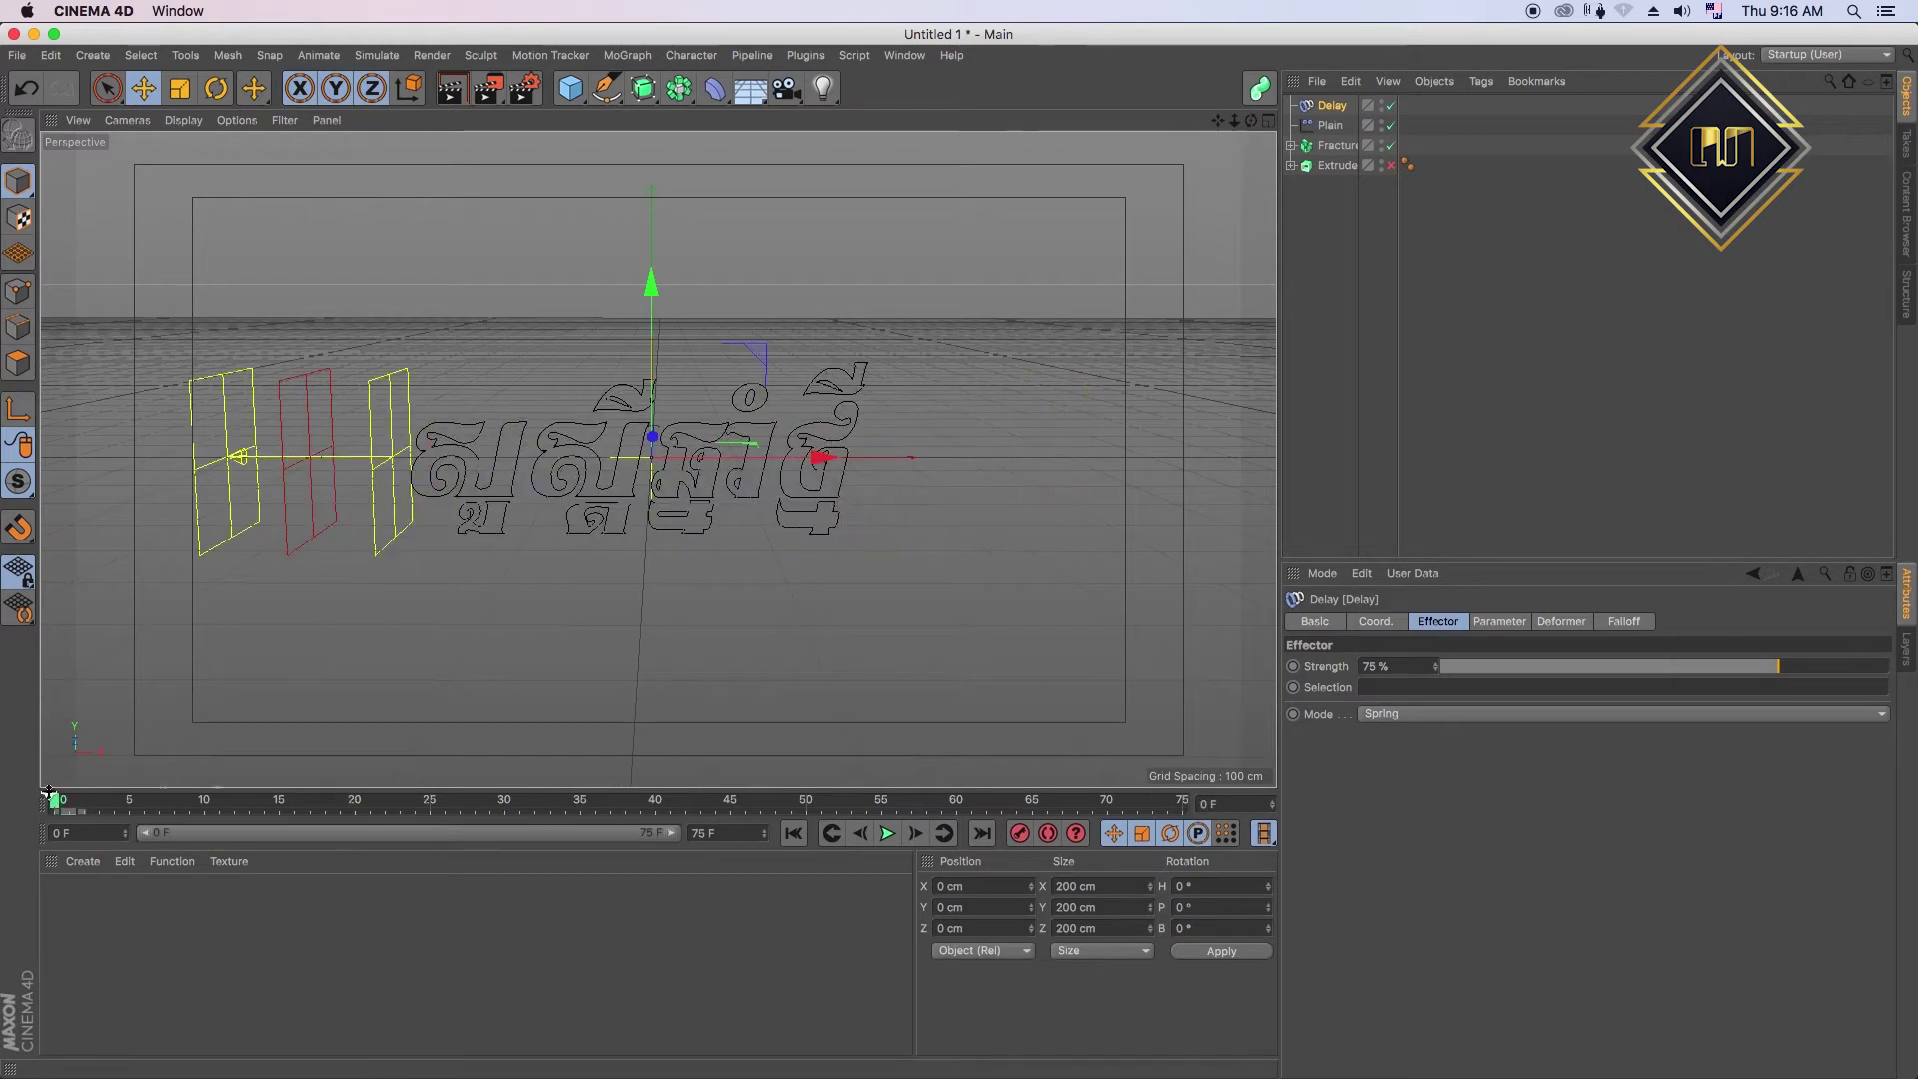
{"action": "left_click", "coordinate": [887, 835]}
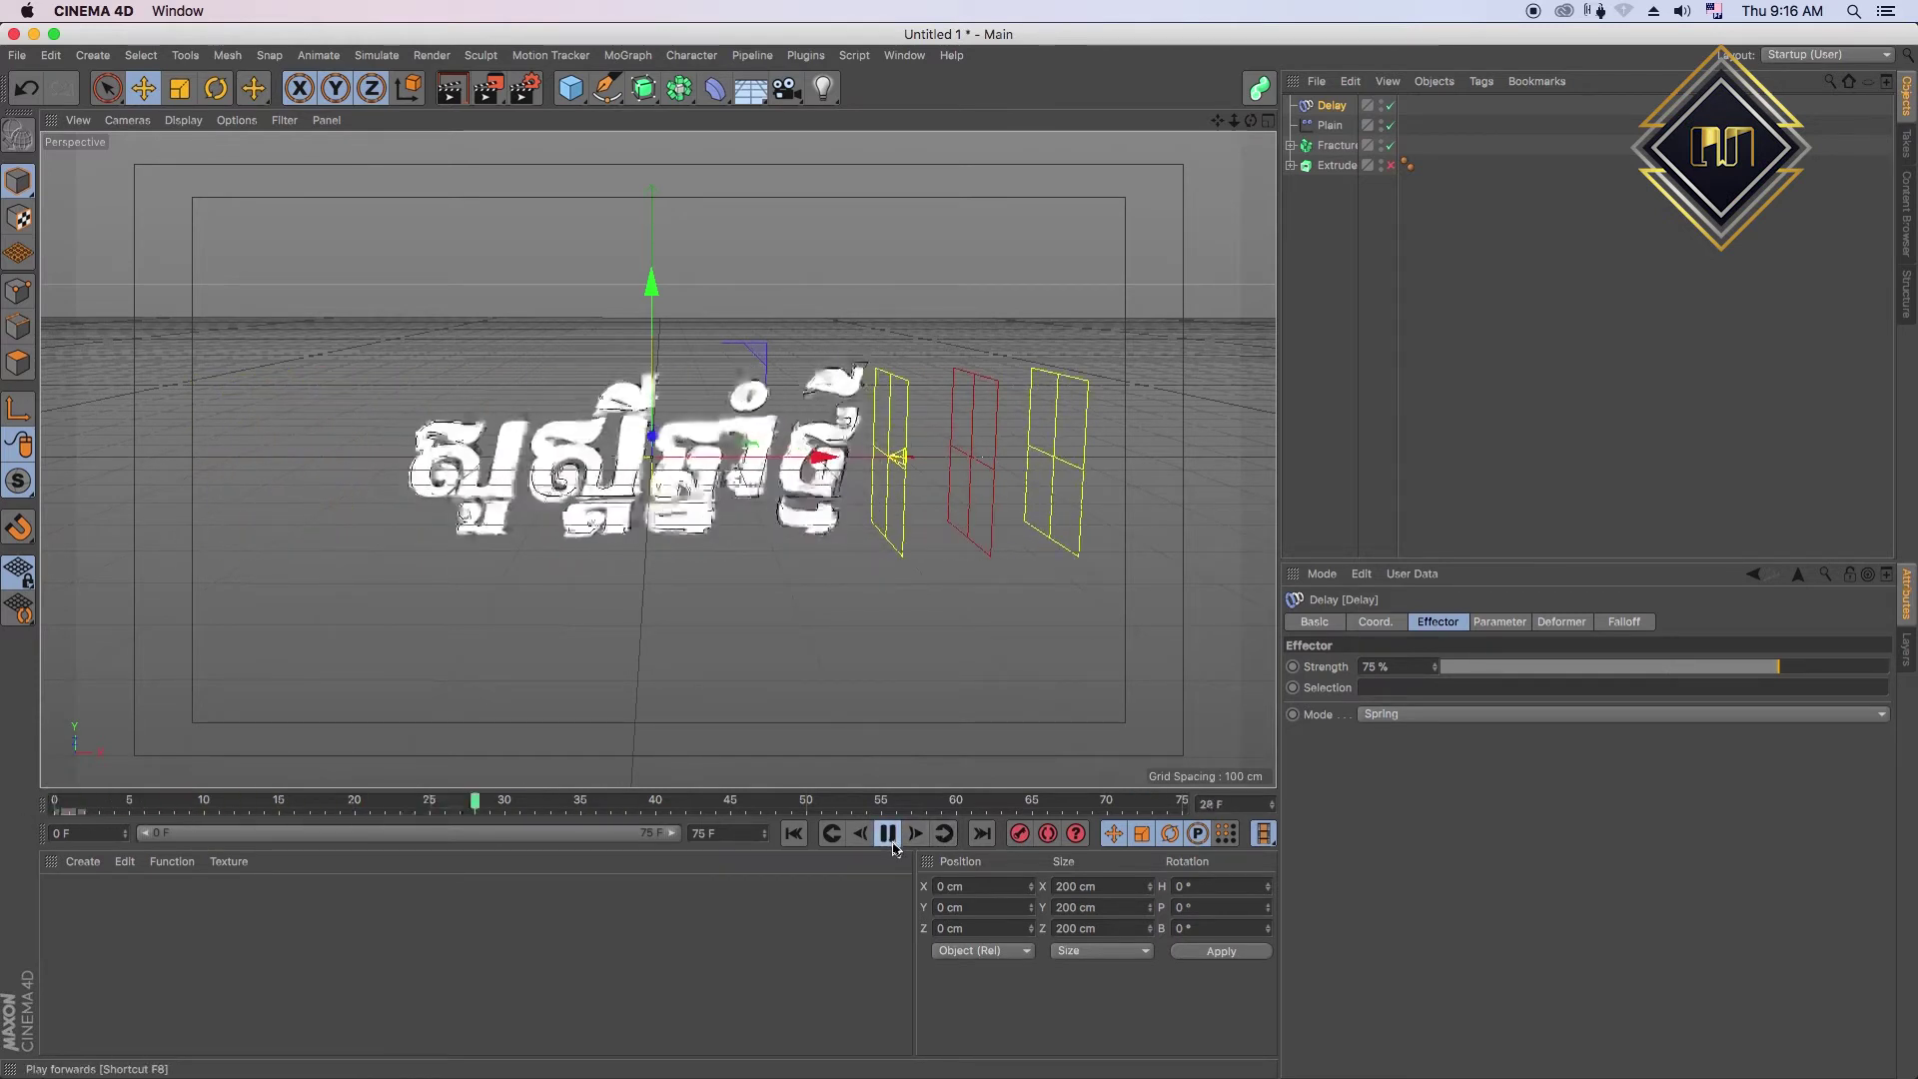
{"action": "left_click_drag", "start_coordinate": [465, 810], "coordinate": [200, 802]}
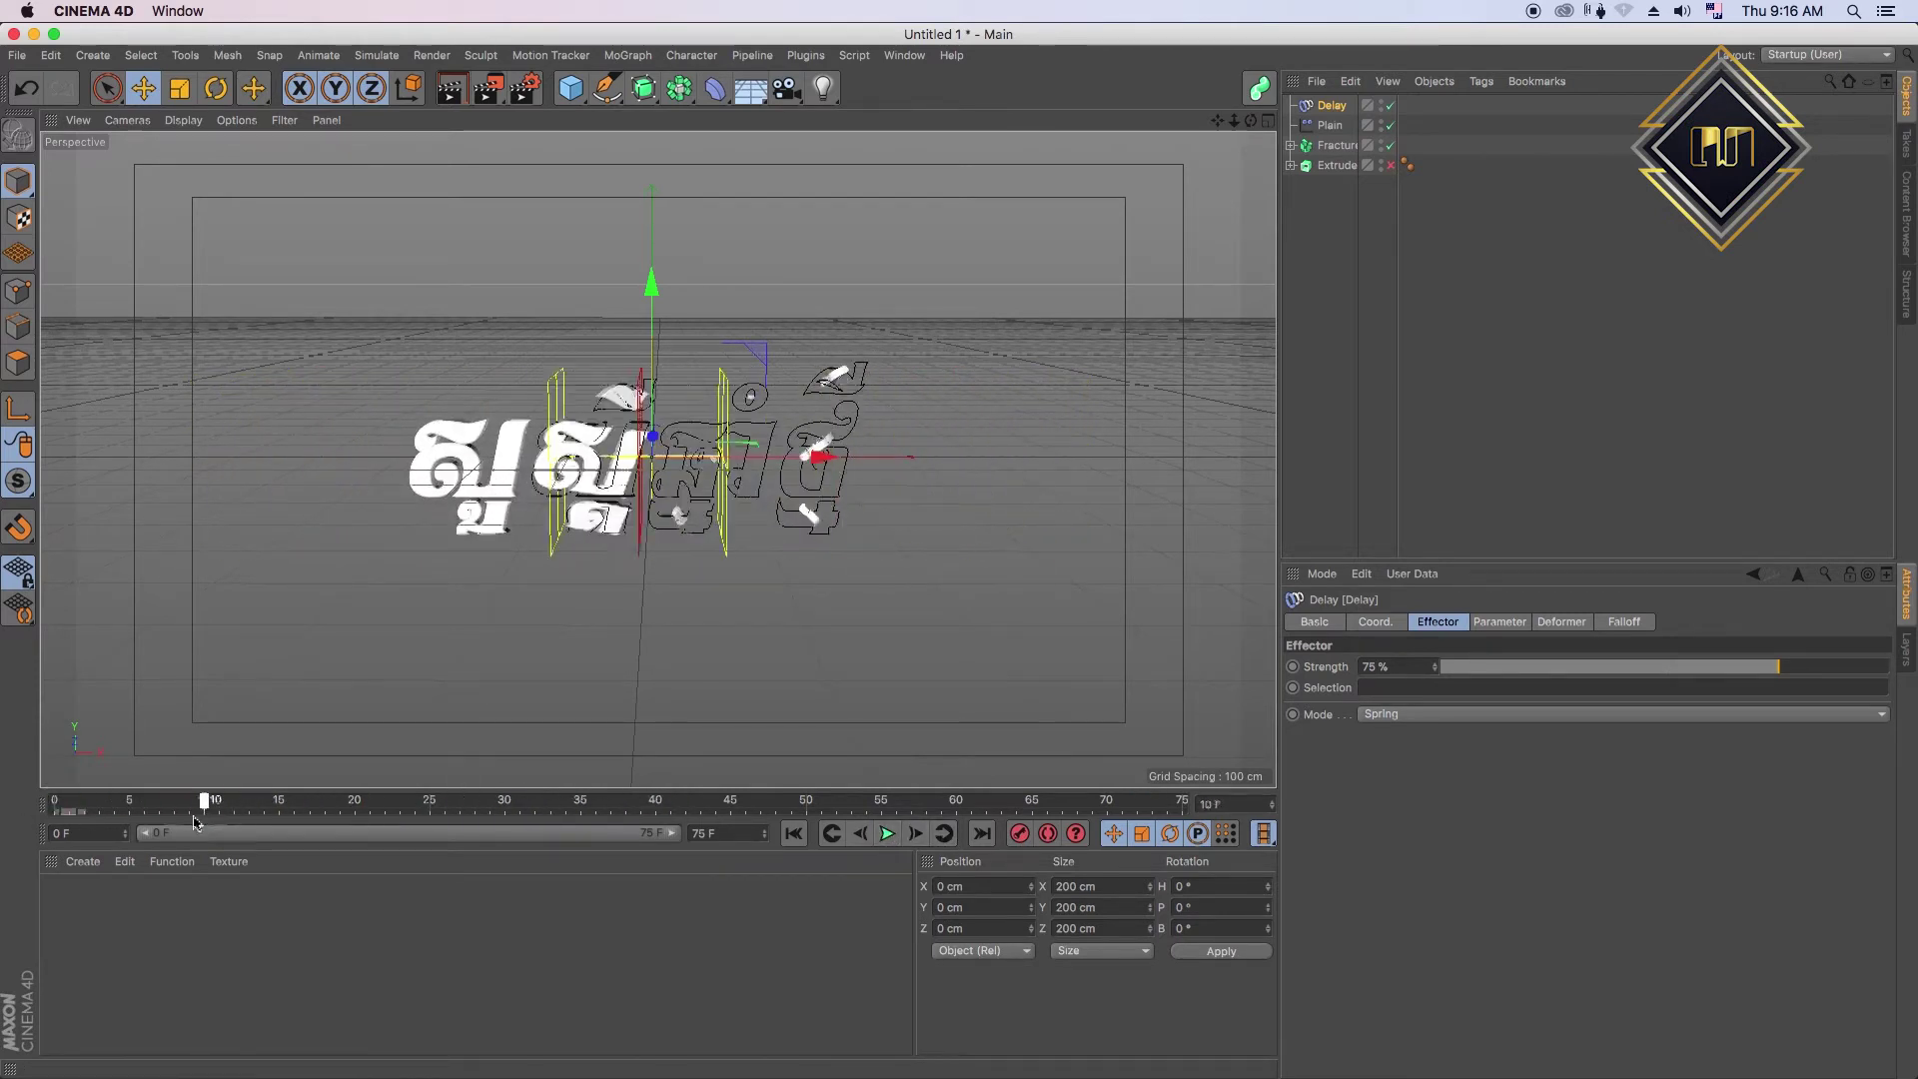
{"action": "left_click", "coordinate": [887, 833]}
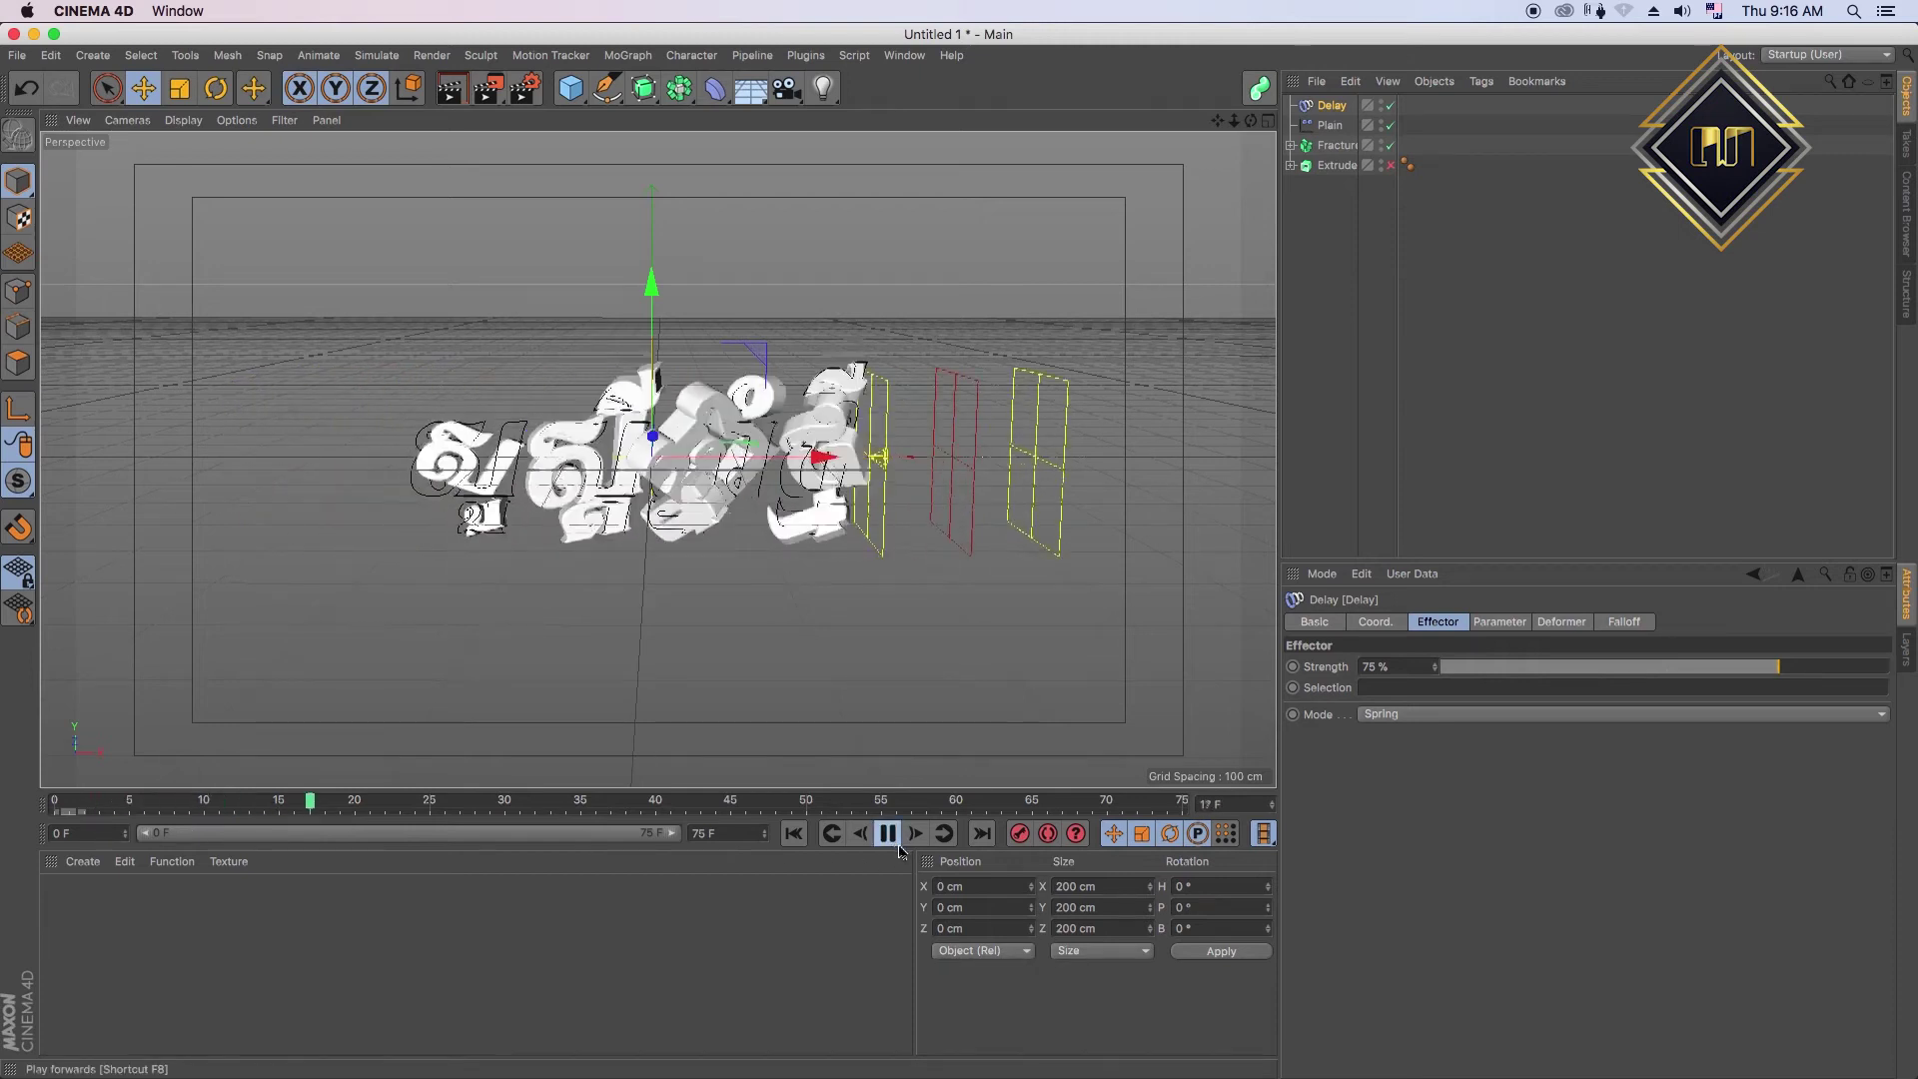
{"action": "left_click", "coordinate": [1442, 392]}
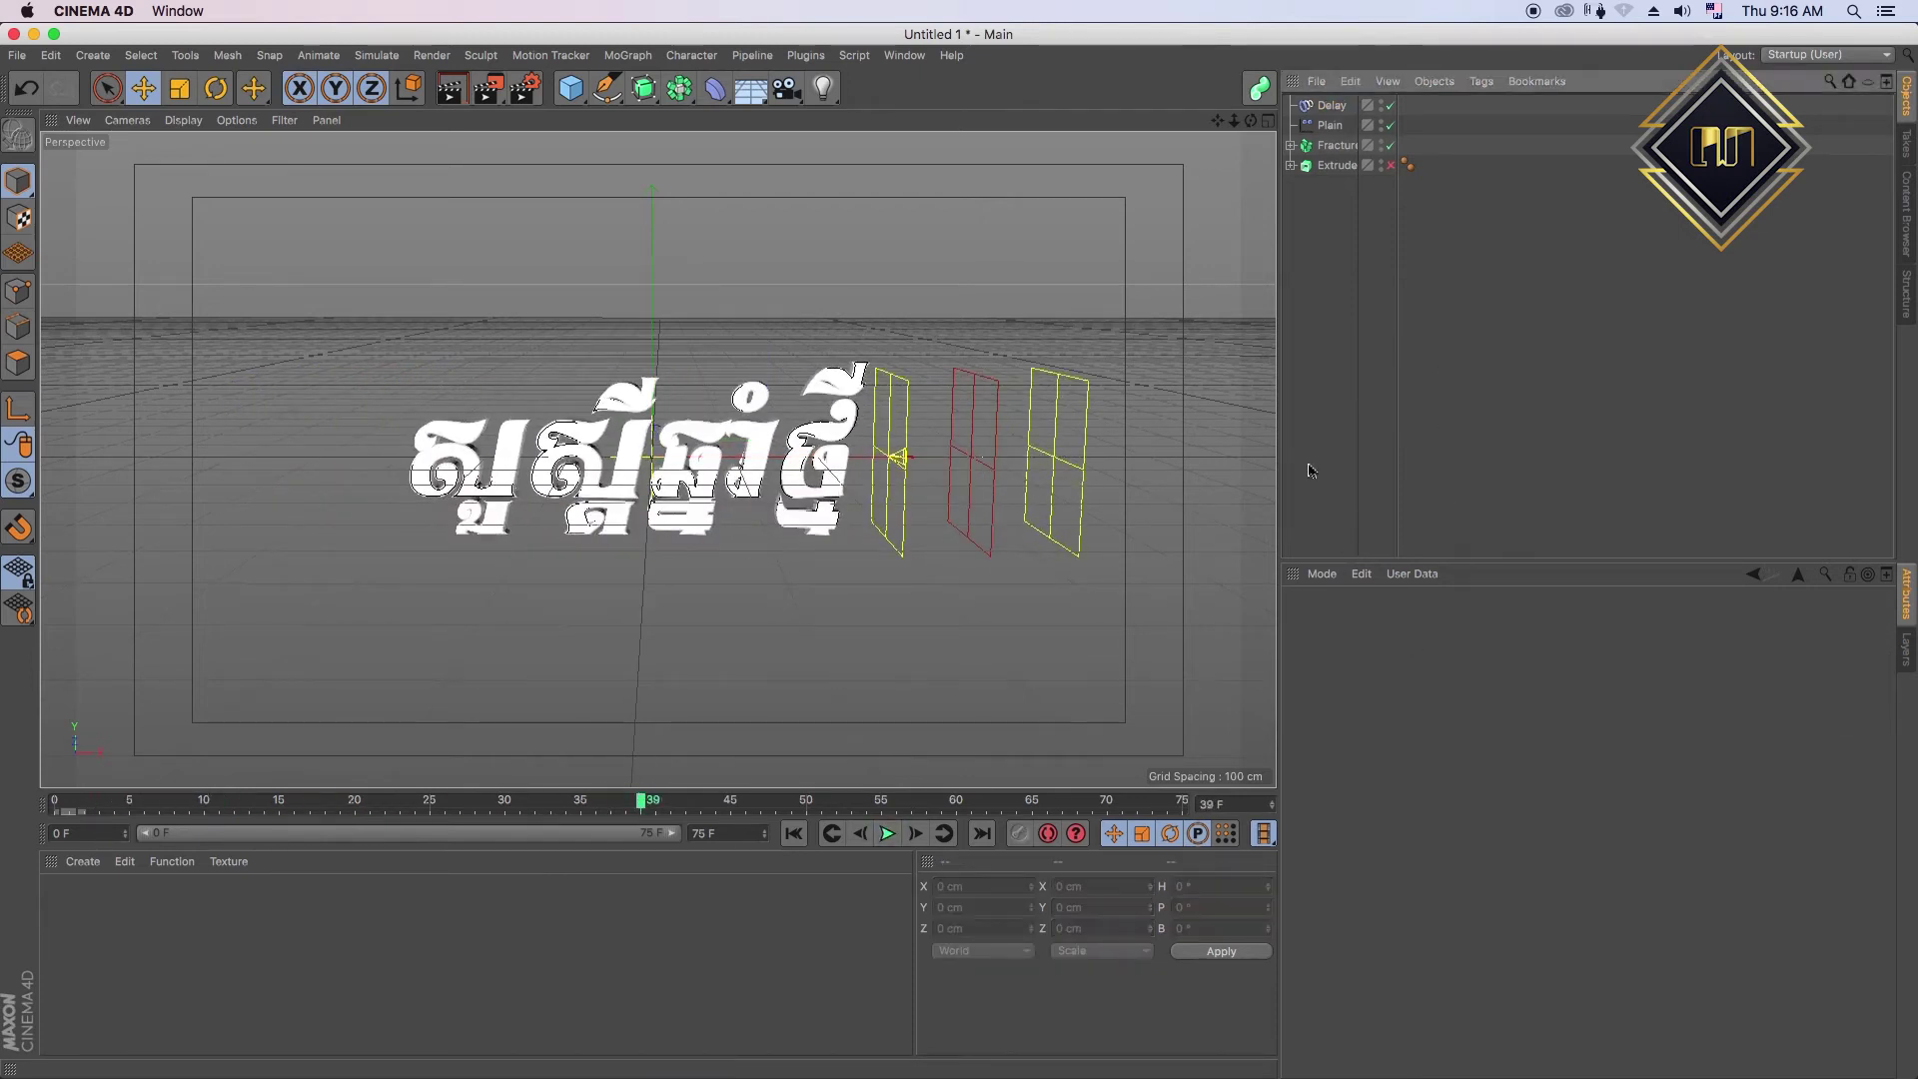
{"action": "left_click", "coordinate": [1332, 106]}
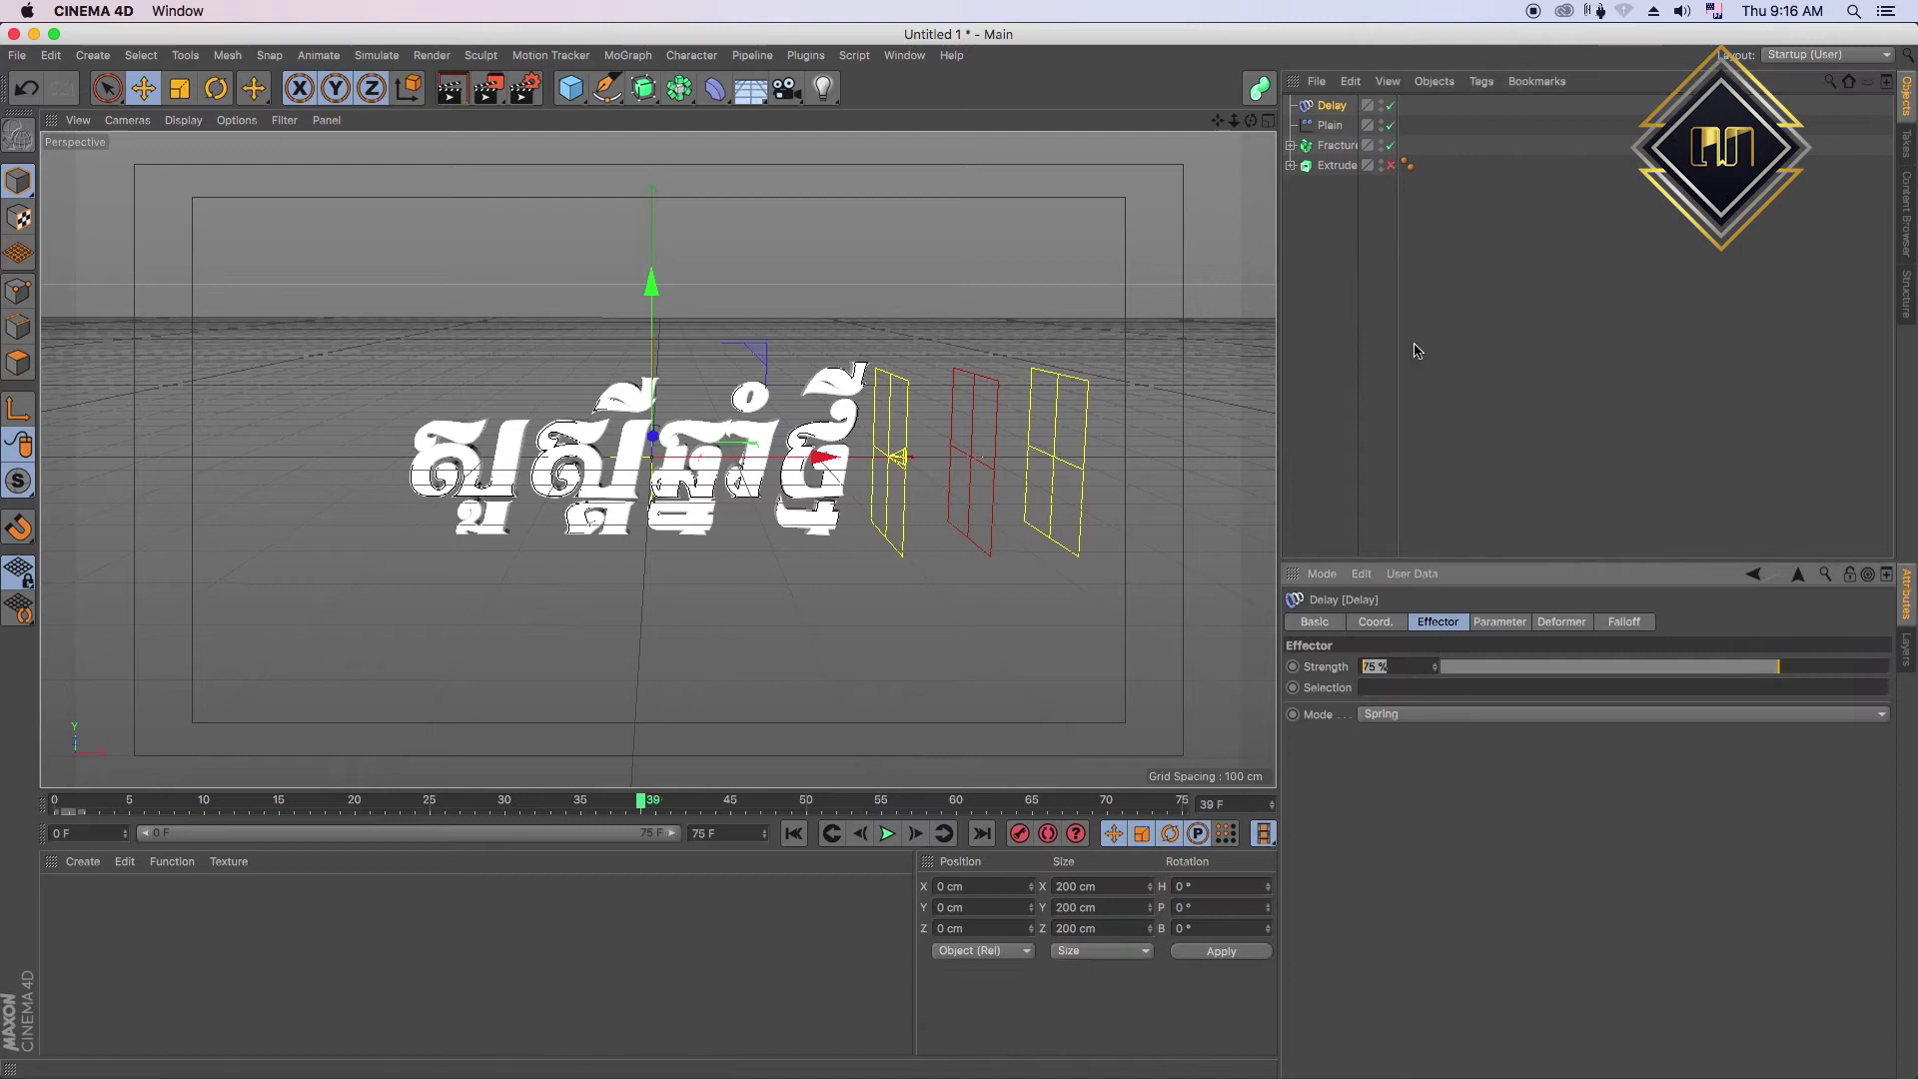
{"action": "type", "text": "65"}
{"action": "key", "text": "Return"}
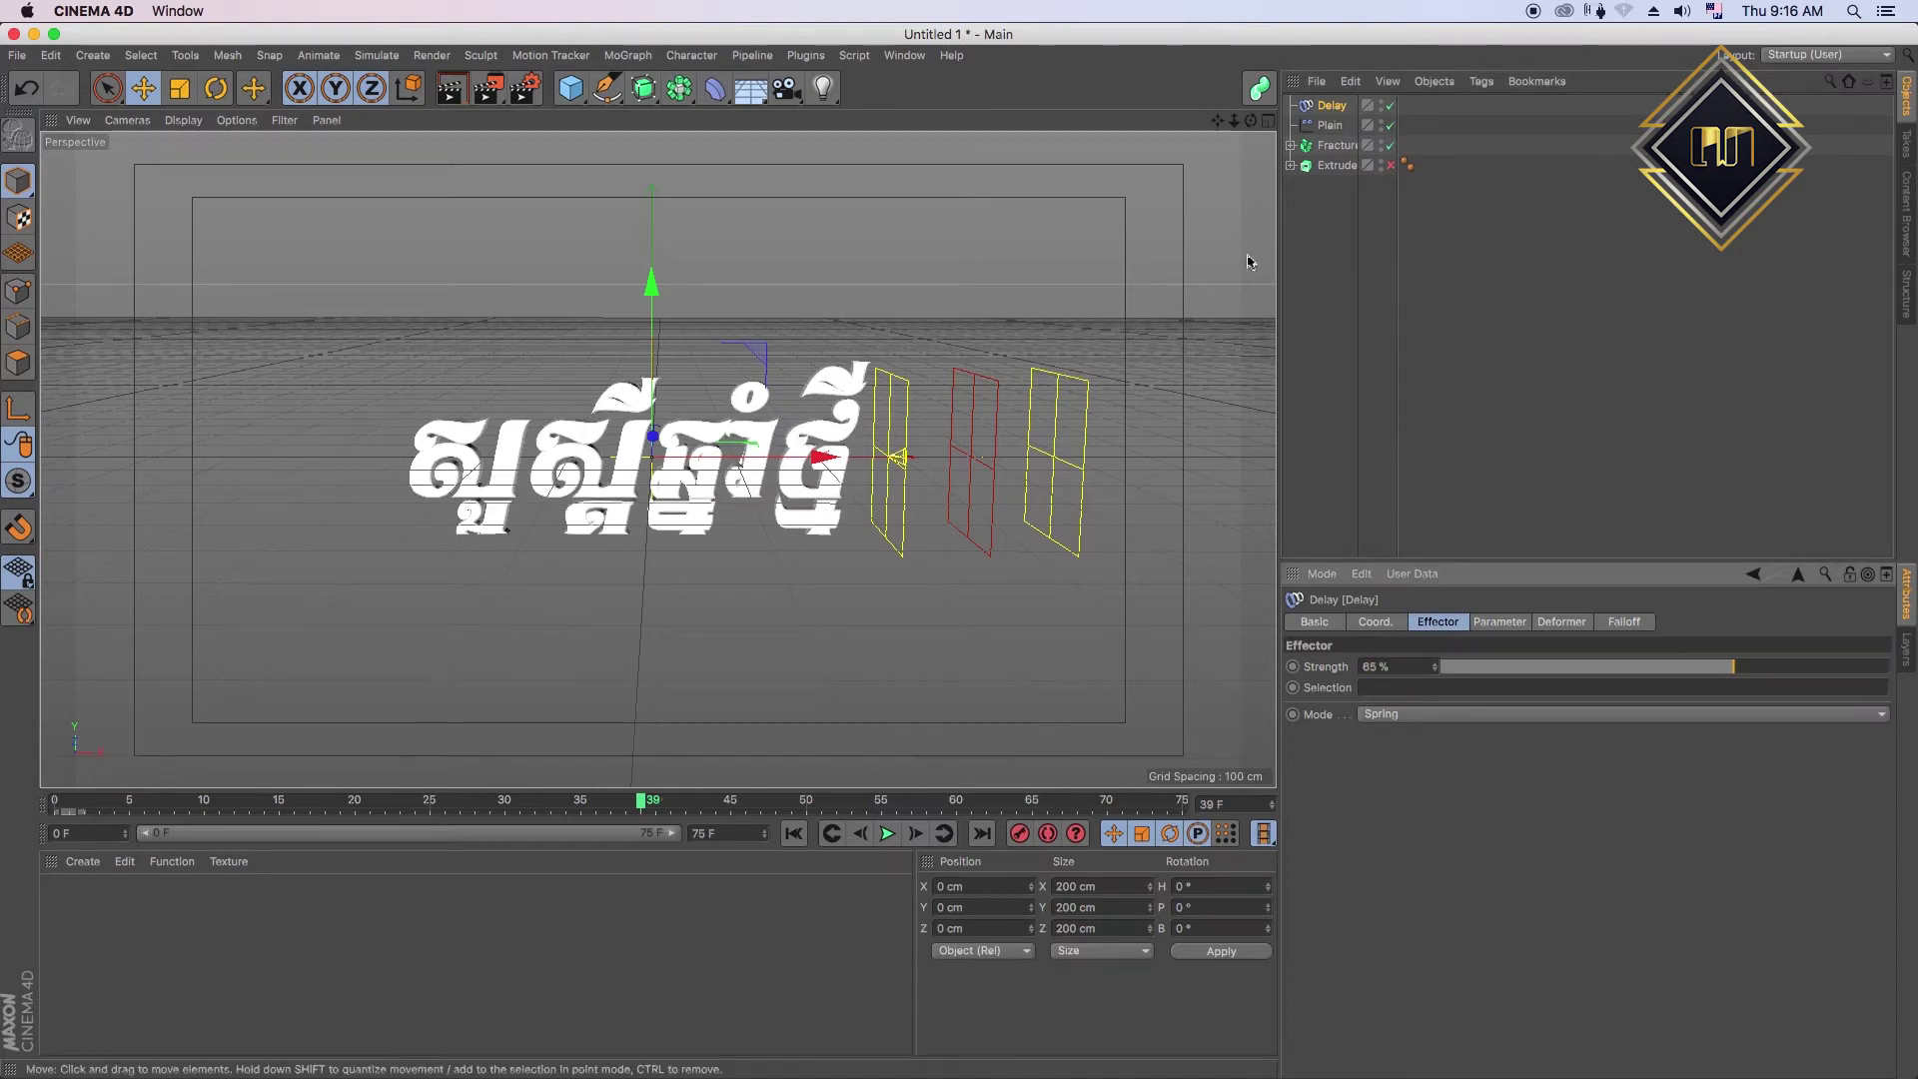
{"action": "left_click", "coordinate": [1135, 214]}
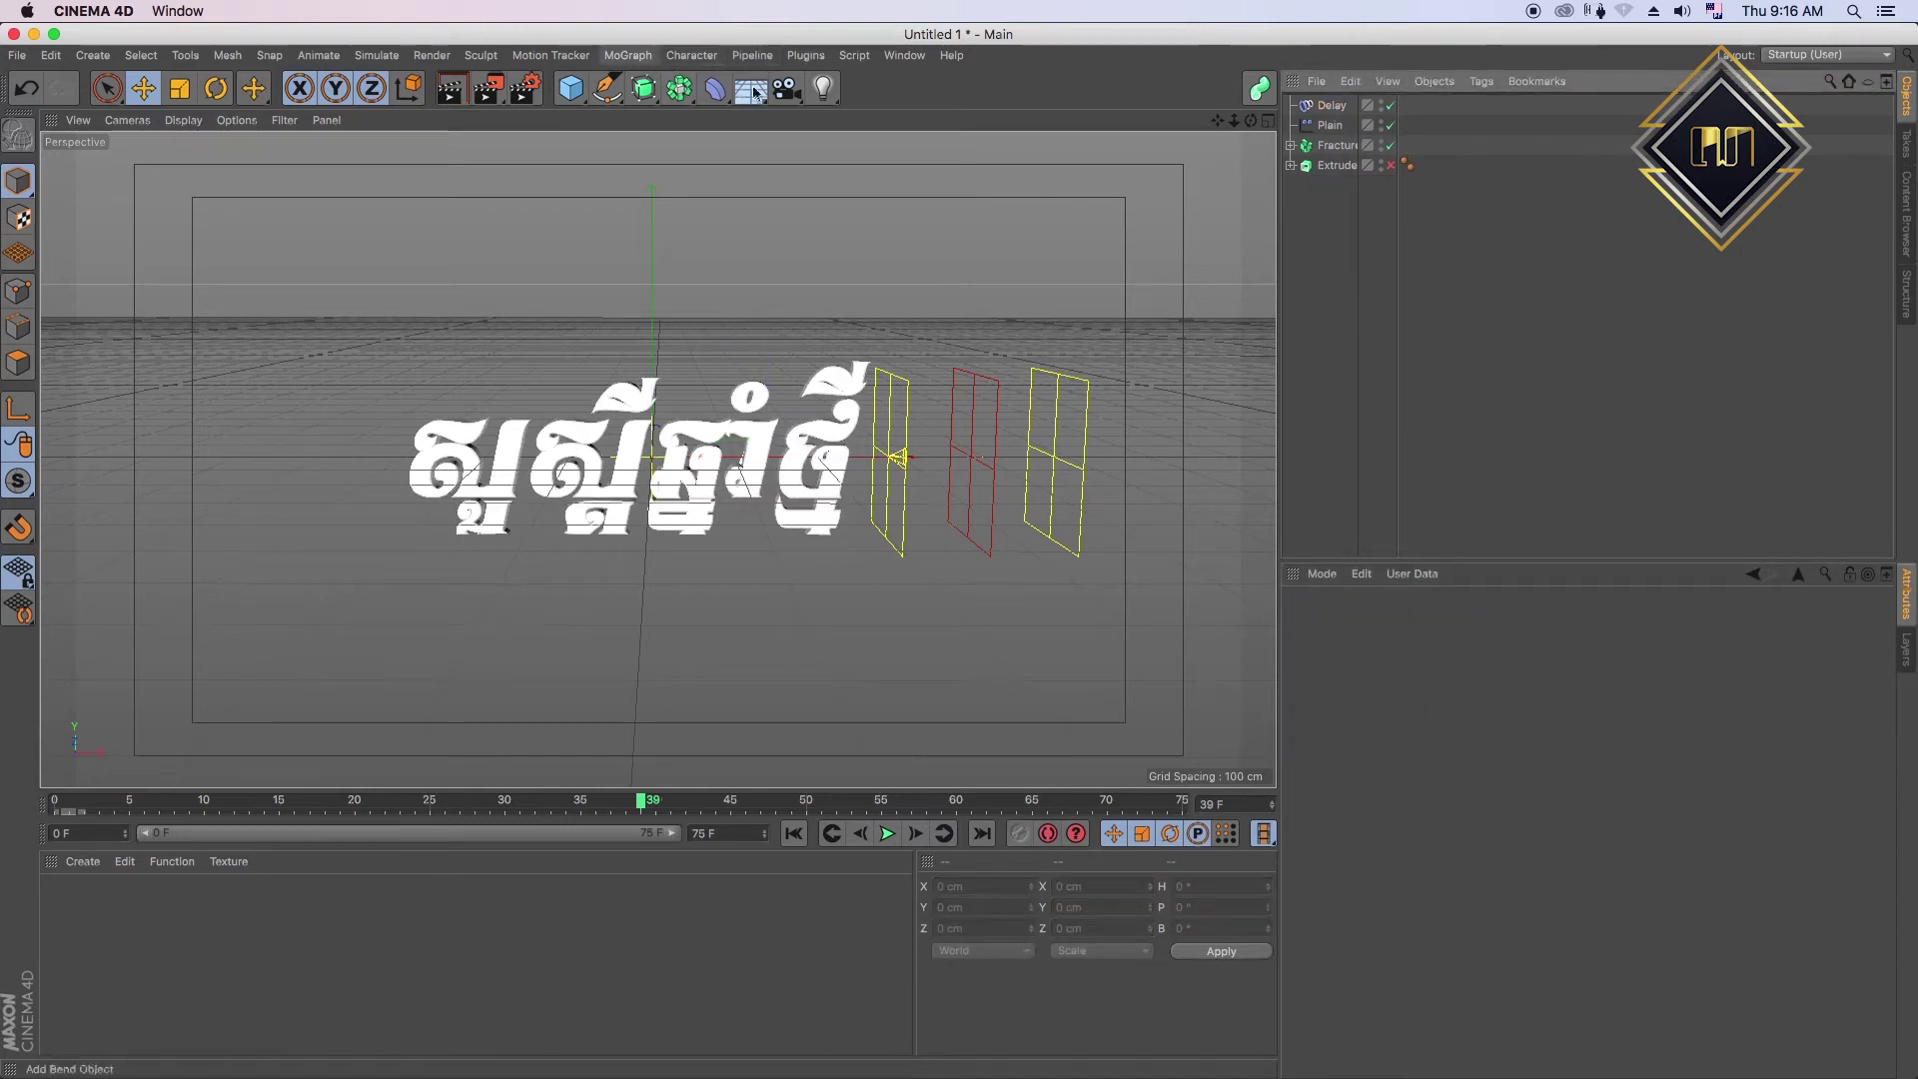
- Add a camera, look through it, pick a wider focal preset and zero its H and P rotation
{"action": "left_click_drag", "start_coordinate": [786, 98], "coordinate": [854, 128]}
{"action": "left_click", "coordinate": [1389, 106]}
{"action": "left_click", "coordinate": [1542, 691]}
{"action": "left_click", "coordinate": [1598, 739]}
{"action": "left_click", "coordinate": [1396, 622]}
{"action": "type", "text": "0"}
{"action": "key", "text": "Tab"}
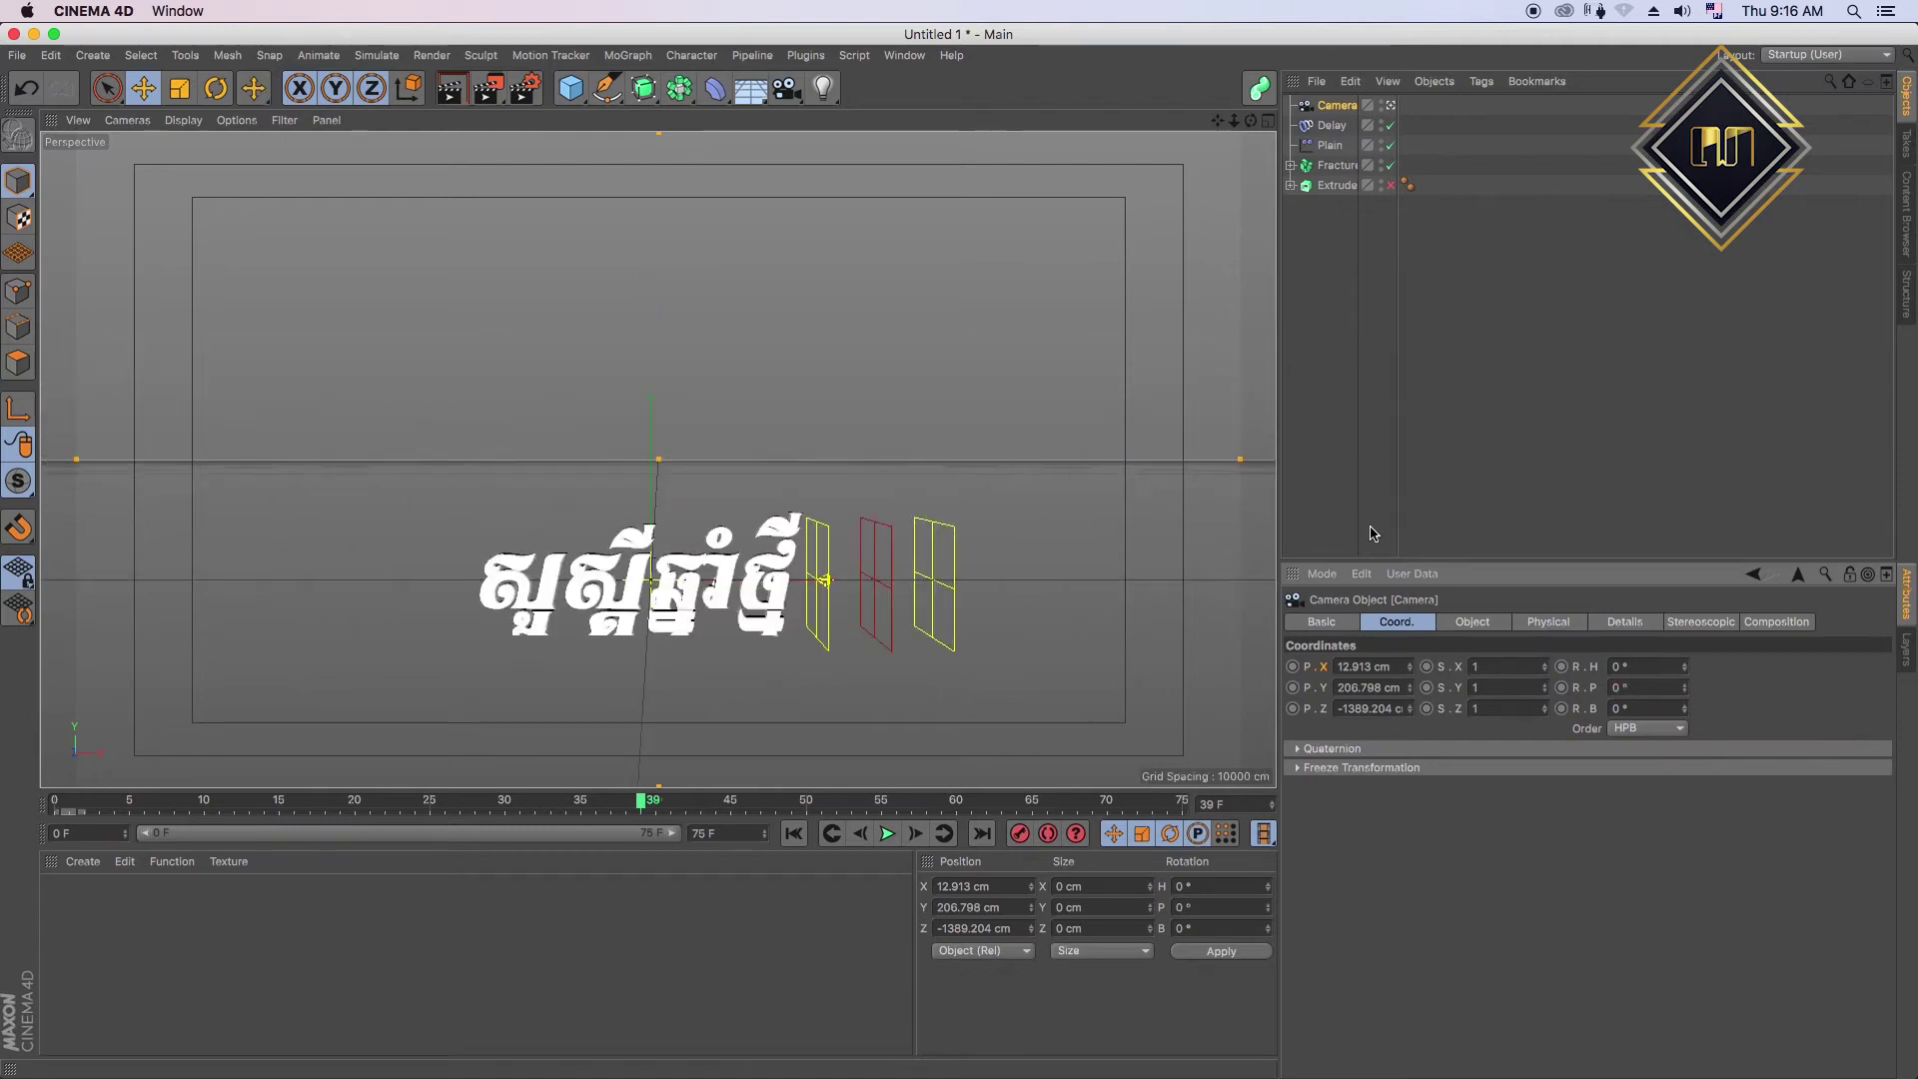
{"action": "type", "text": "0"}
{"action": "key", "text": "Return"}
- Dolly the camera in so the Khmer text fills the view, and play from frame 0
{"action": "mouse_move", "coordinate": [1234, 120]}
{"action": "left_mouse_down"}
{"action": "mouse_move", "coordinate": [1278, 126]}
{"action": "mouse_move", "coordinate": [1232, 128]}
{"action": "mouse_move", "coordinate": [3, 831]}
{"action": "left_mouse_up"}
{"action": "key", "text": "shift+f"}
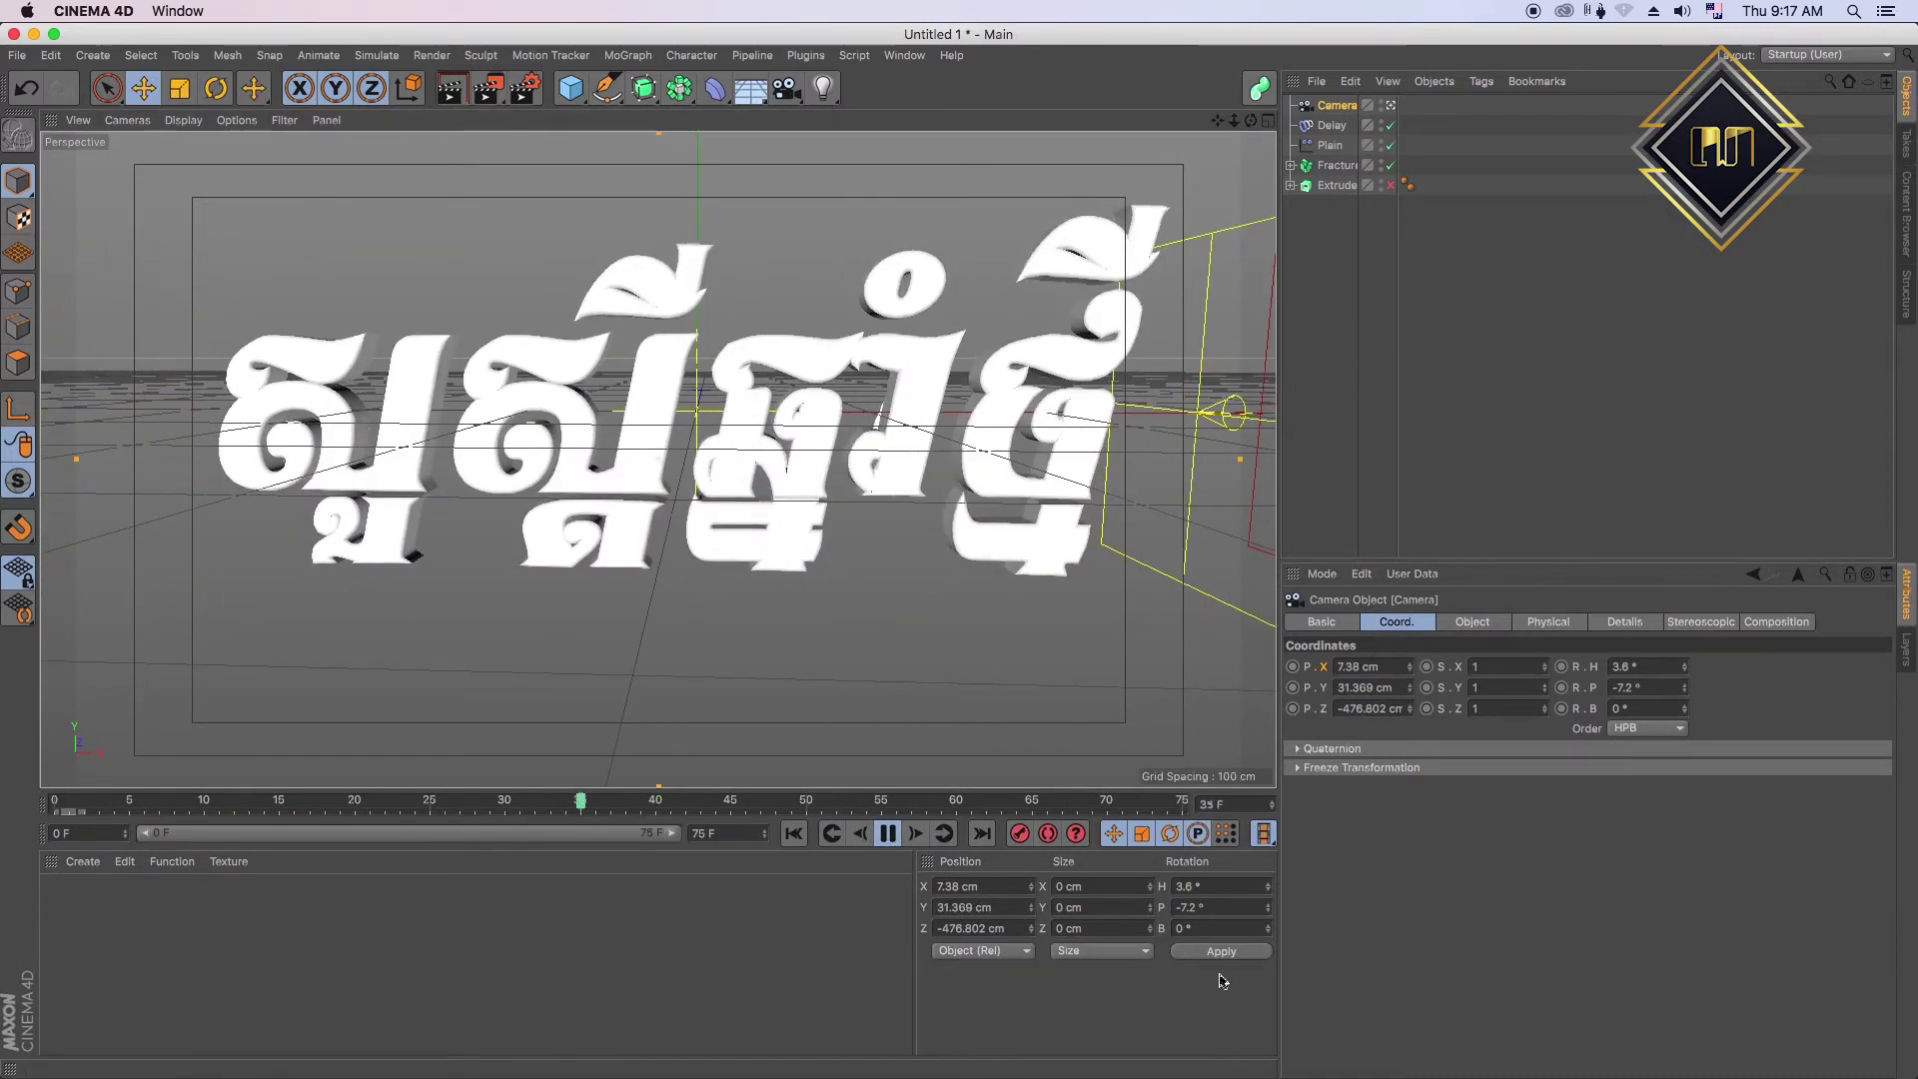
{"action": "key", "text": "shift+f"}
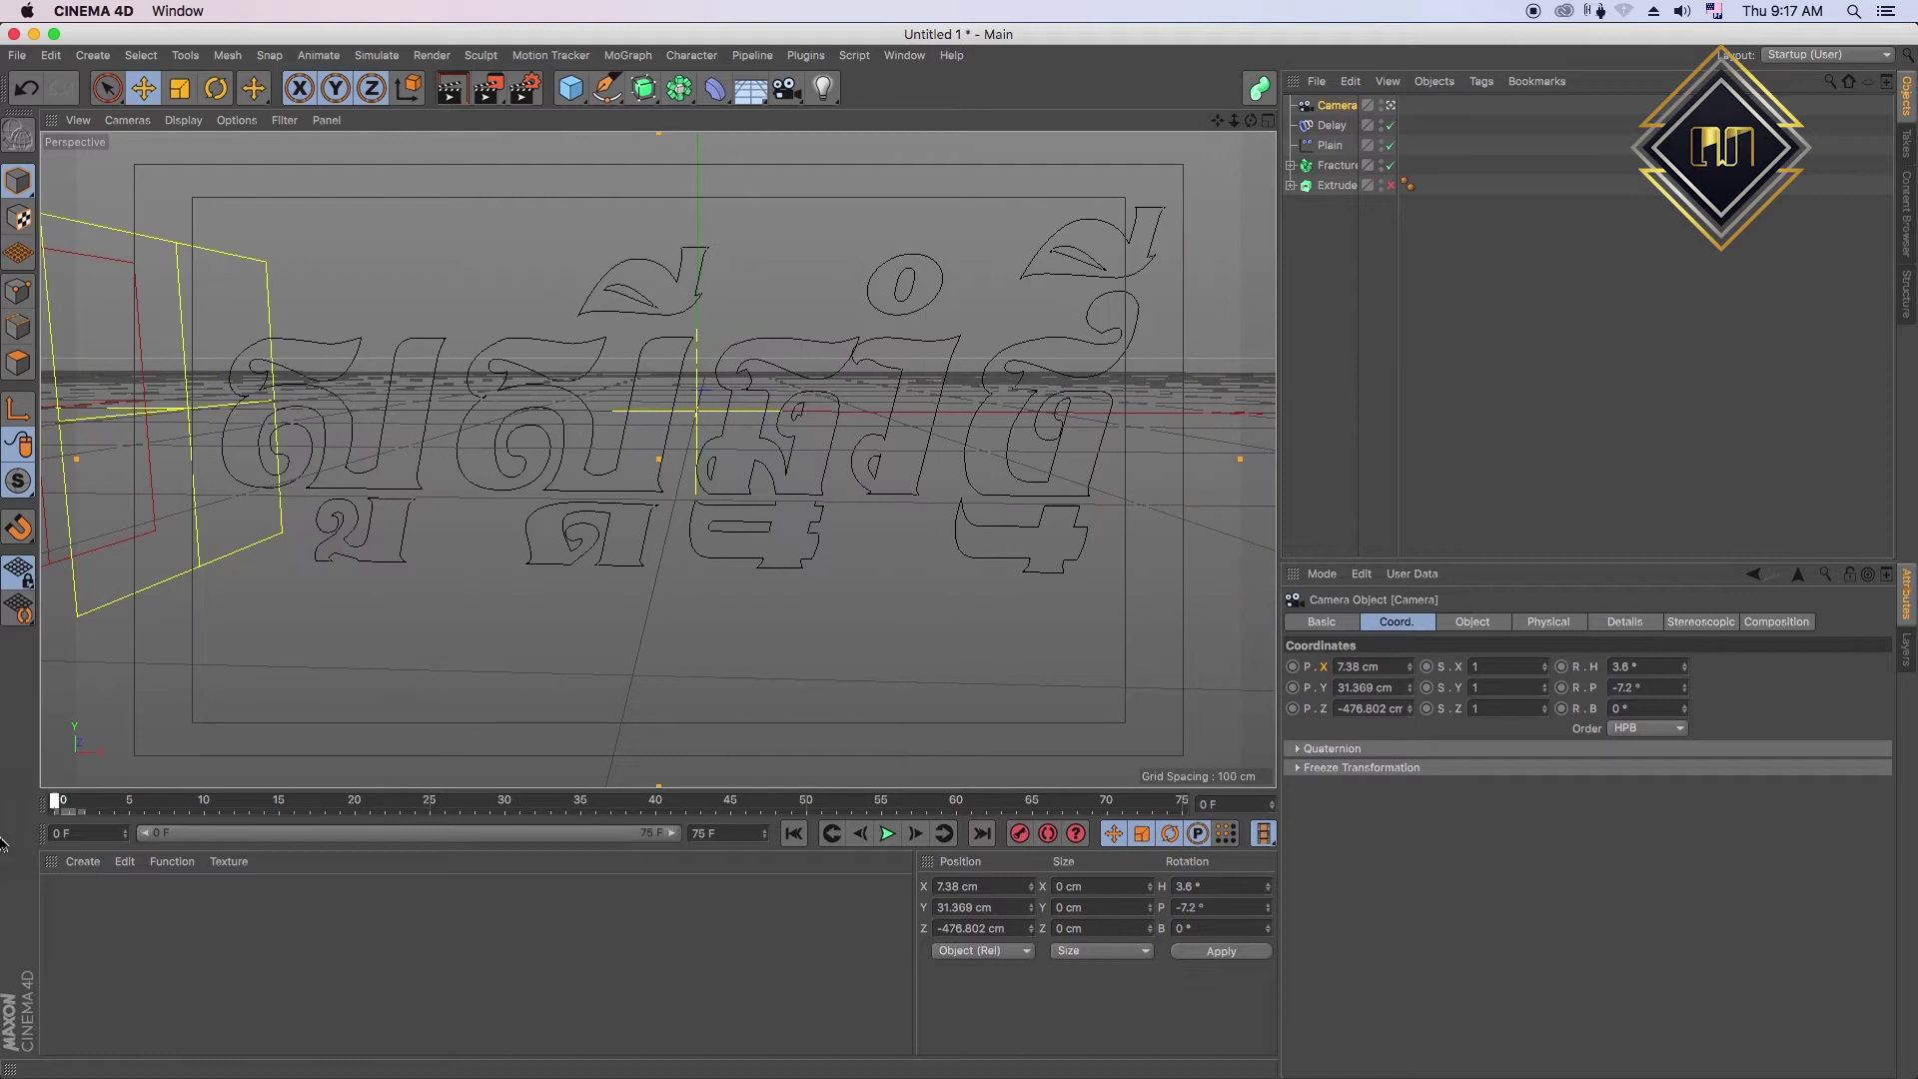
{"action": "left_click", "coordinate": [896, 839]}
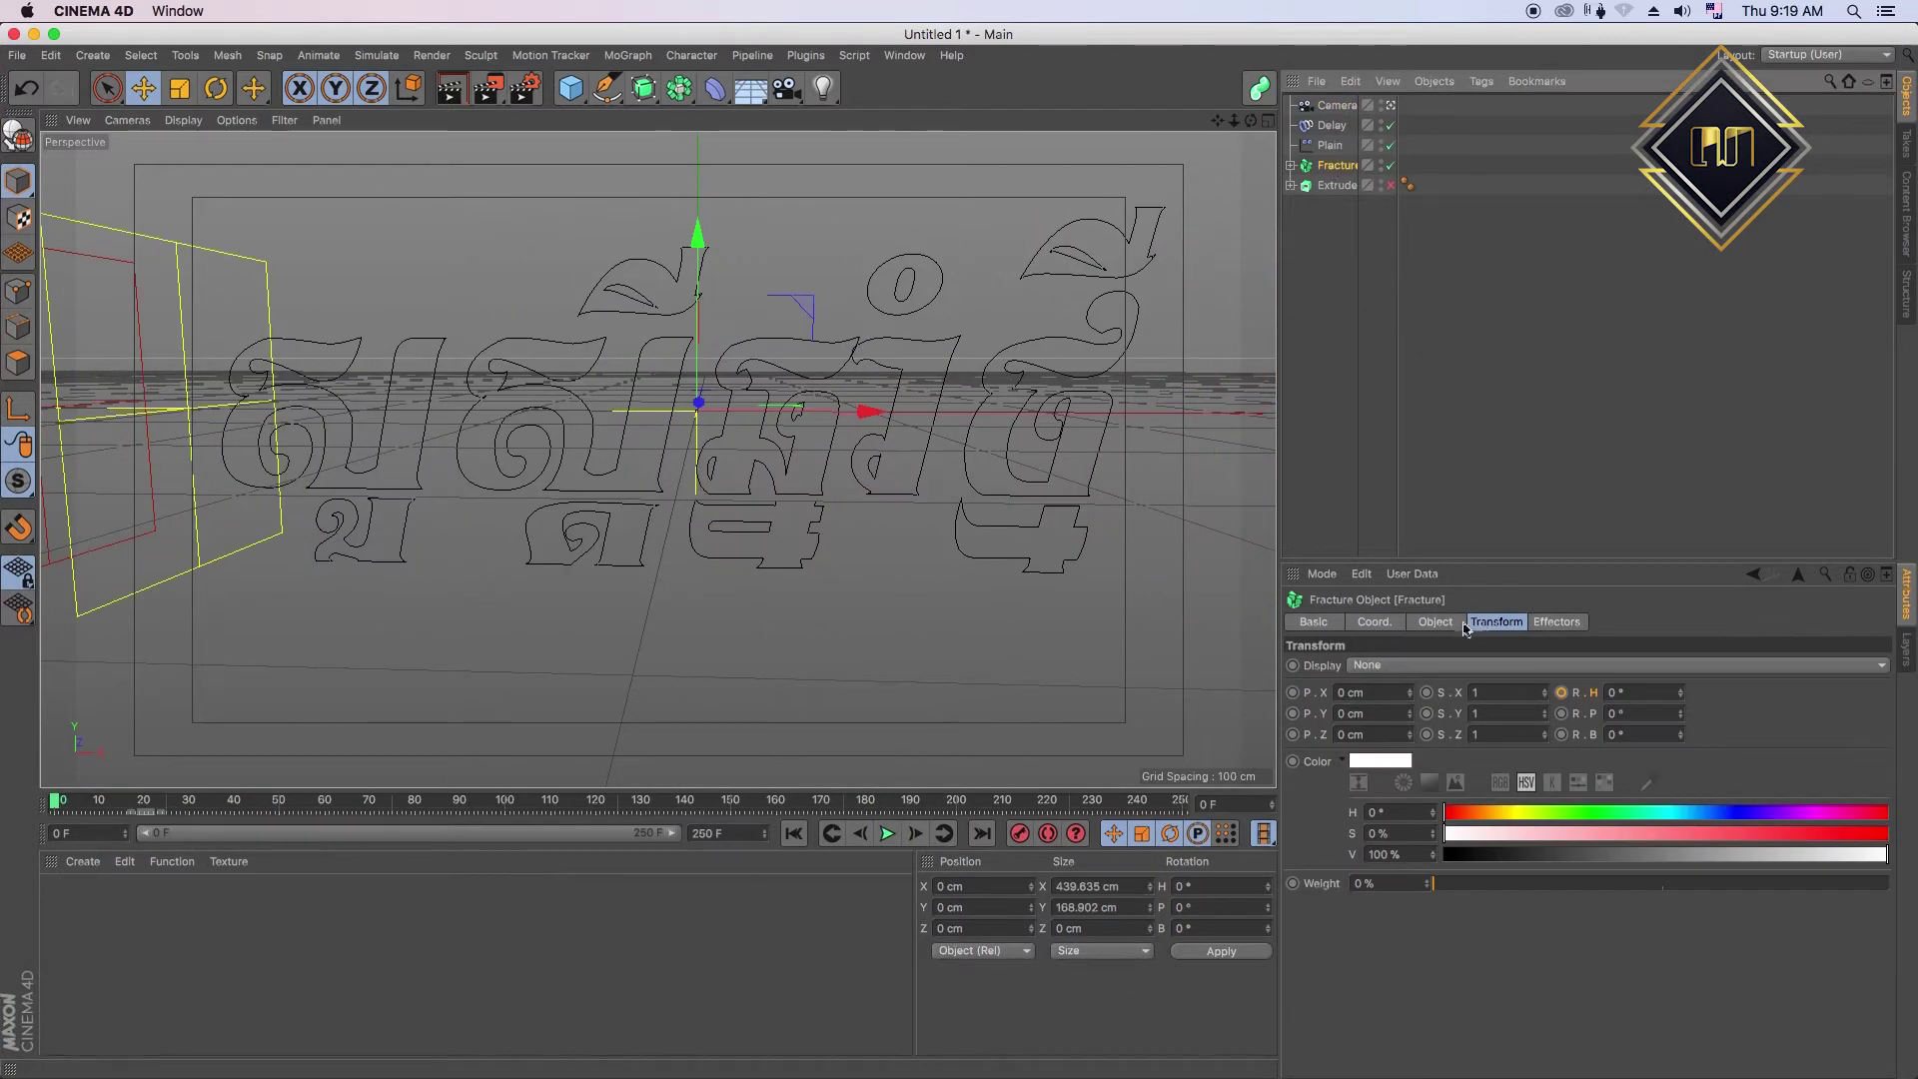
- Key the Fracture object's heading rotation at 30° on frame 30
{"action": "left_click", "coordinate": [1397, 630]}
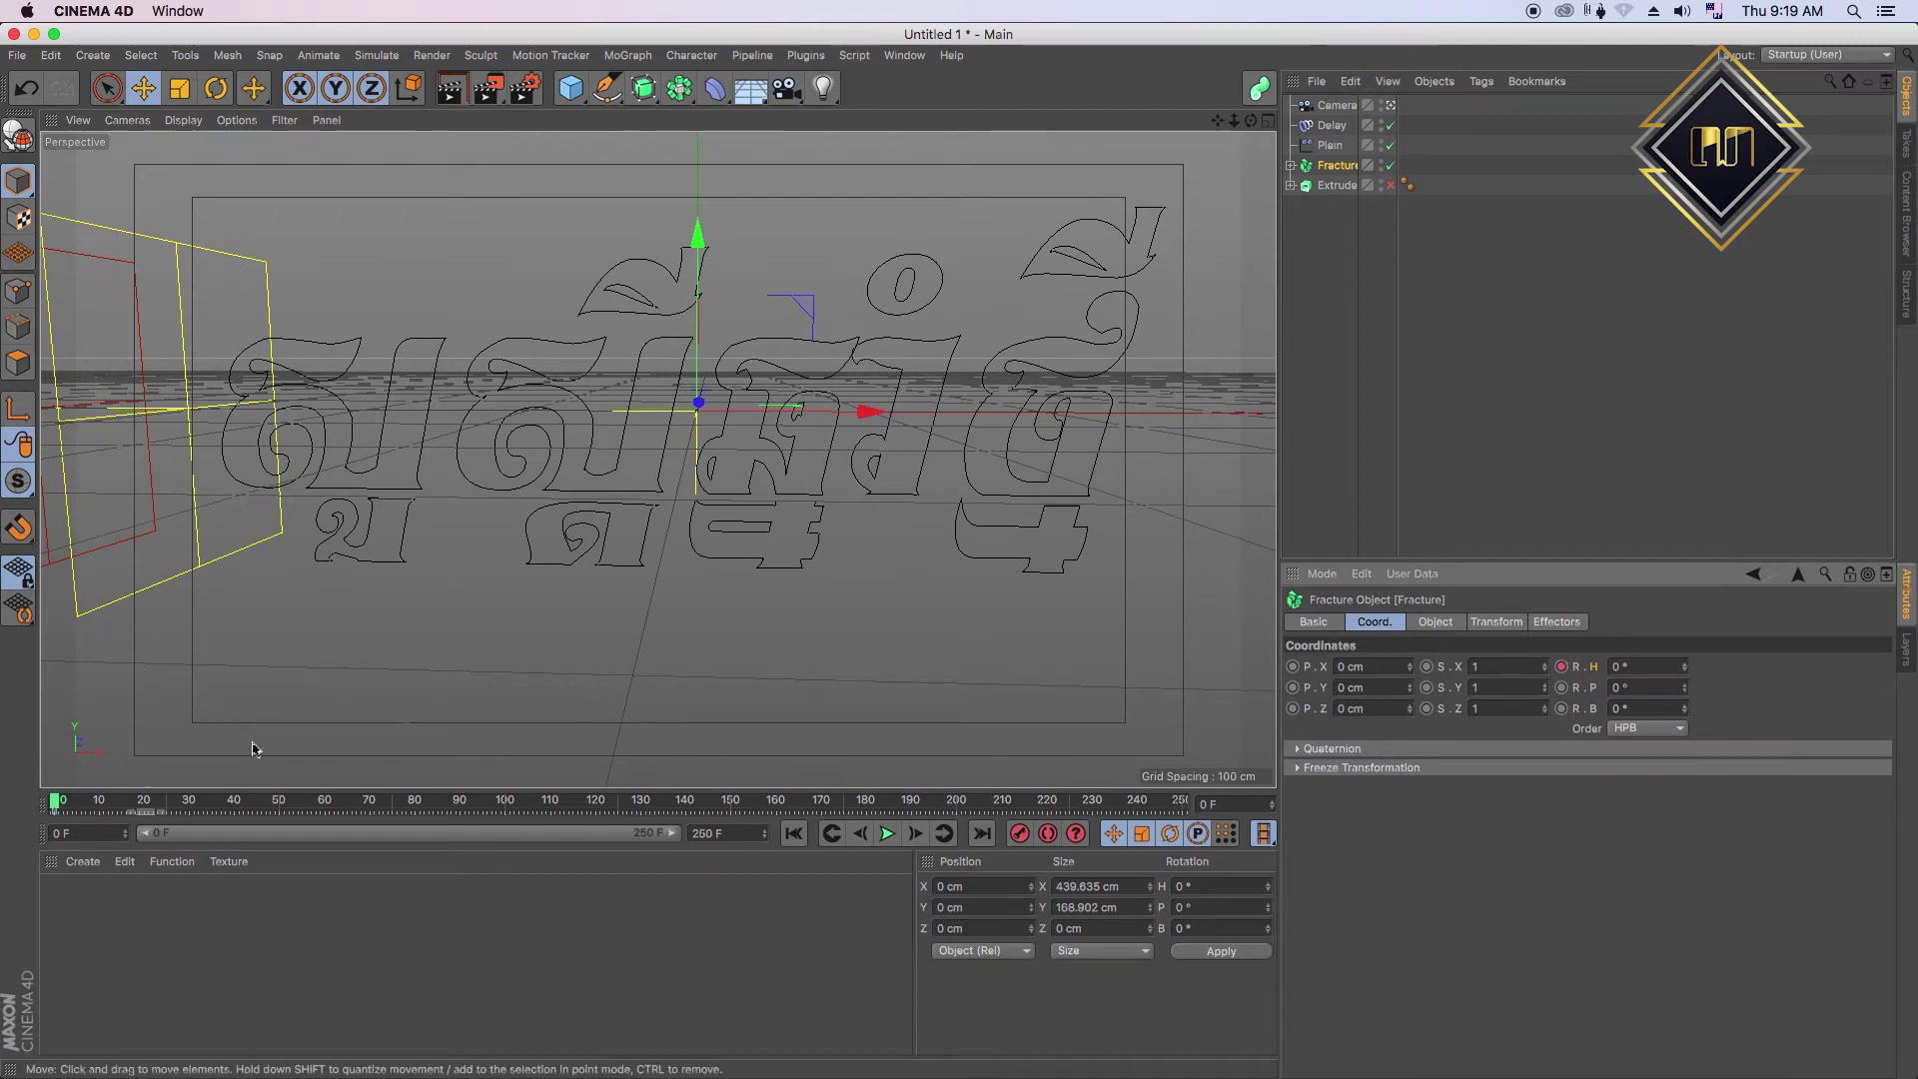
{"action": "left_click", "coordinate": [190, 802]}
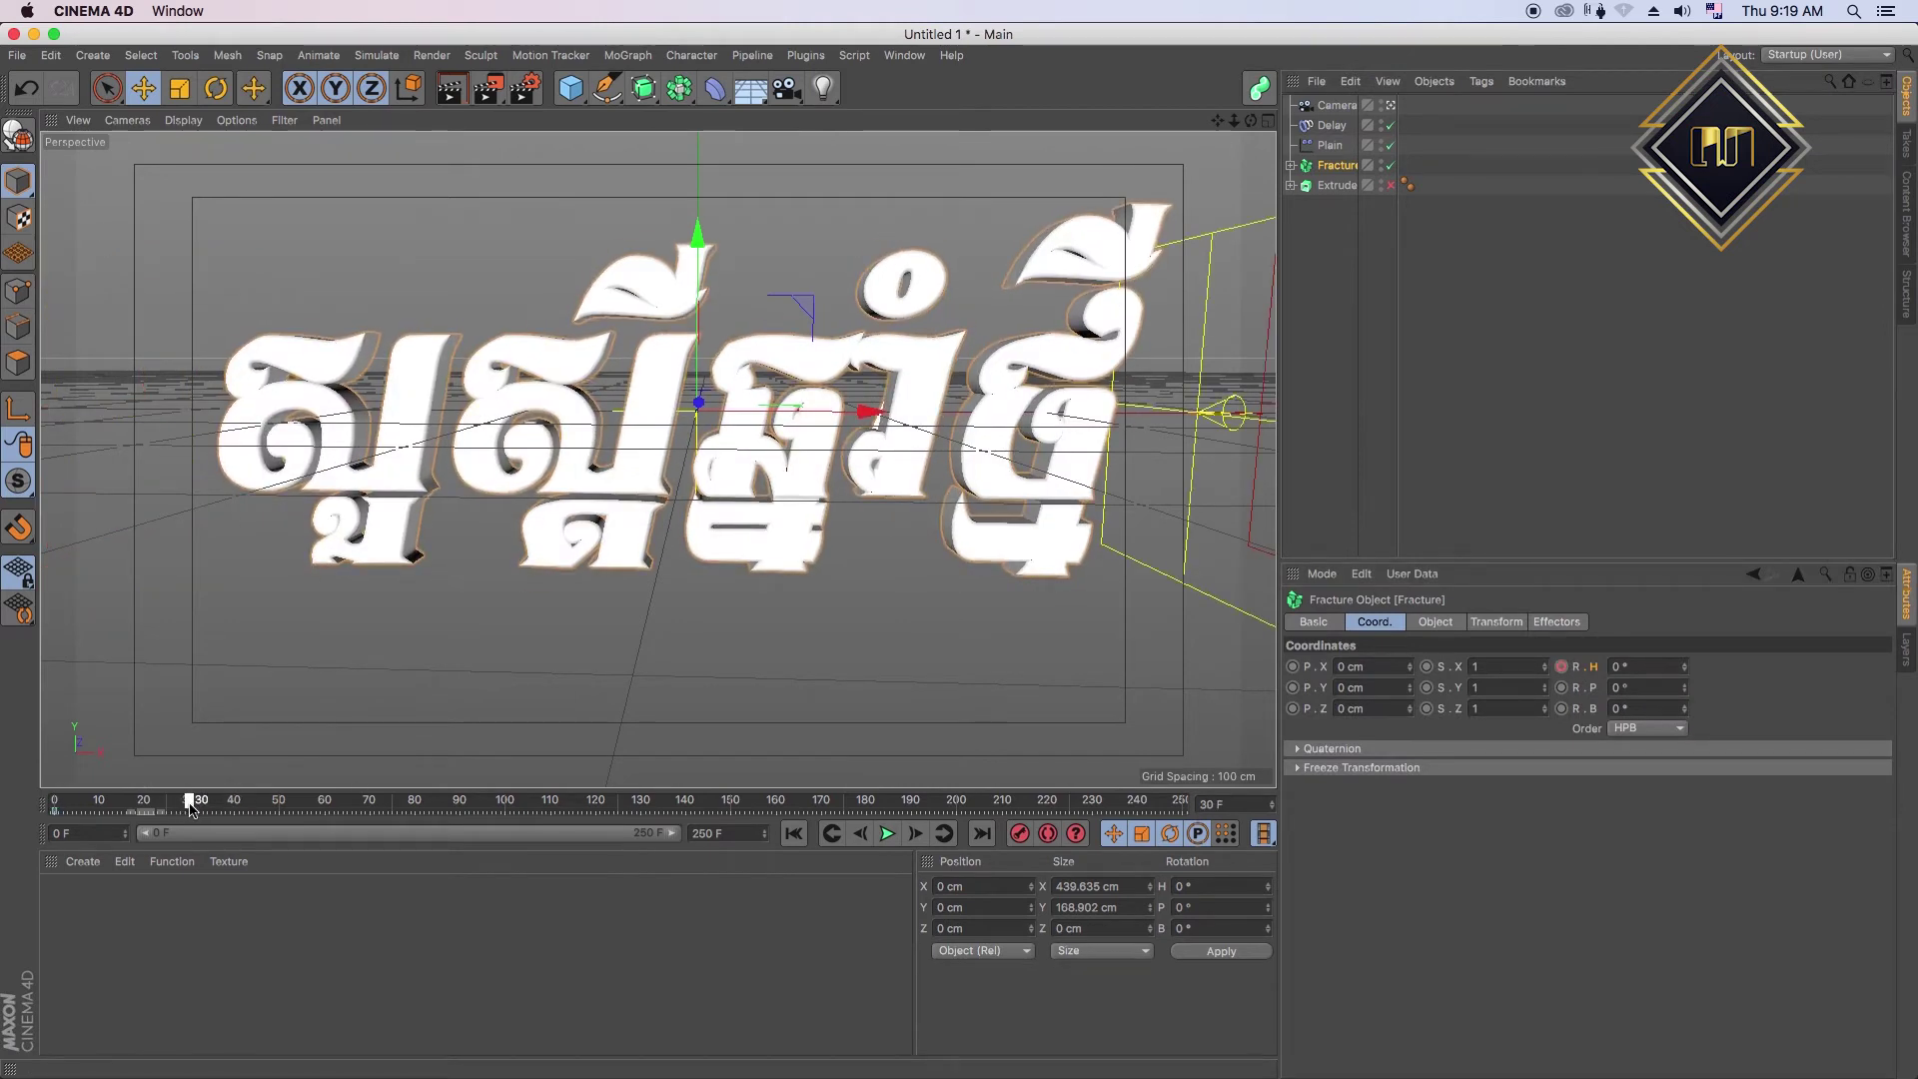
{"action": "left_click", "coordinate": [1649, 666]}
{"action": "type", "text": "30"}
{"action": "key", "text": "Return"}
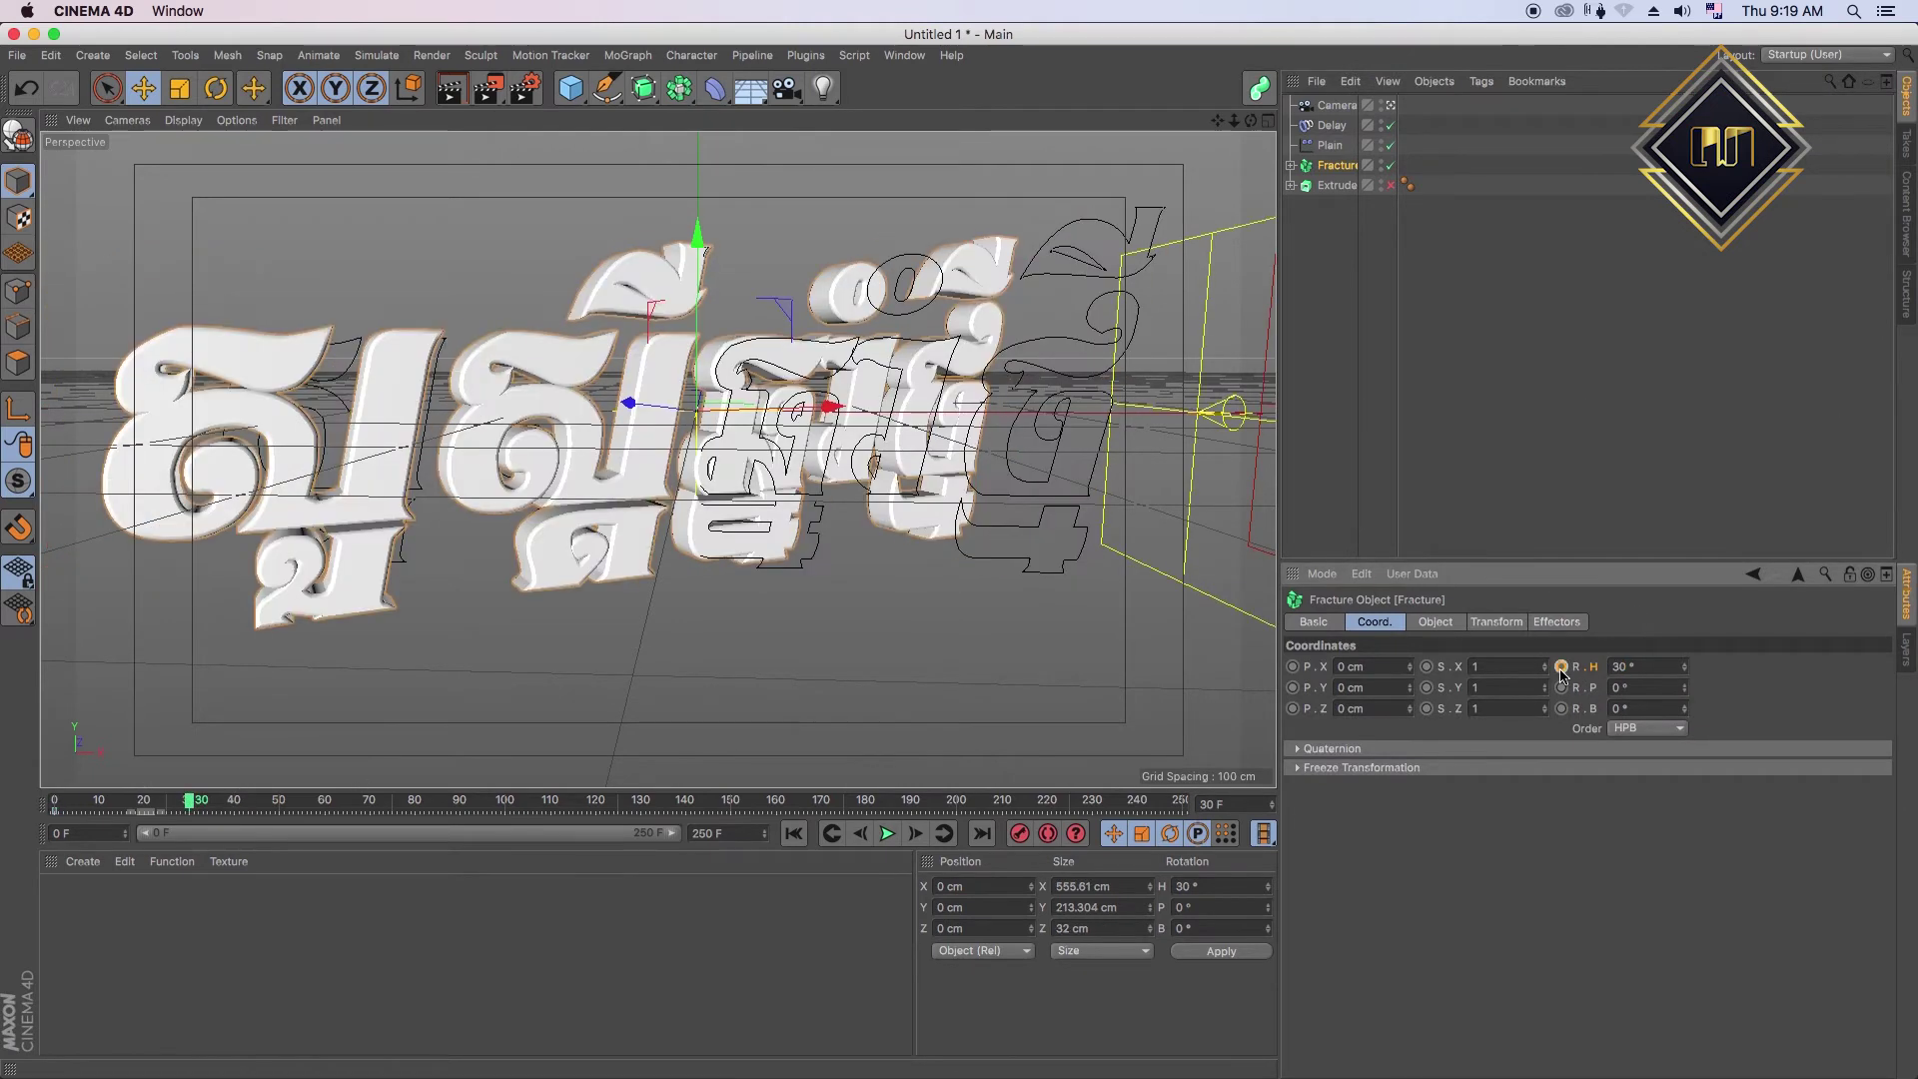
- Key a -30° heading at a later frame and replay the text swing
{"action": "left_click_drag", "start_coordinate": [187, 805], "coordinate": [257, 807]}
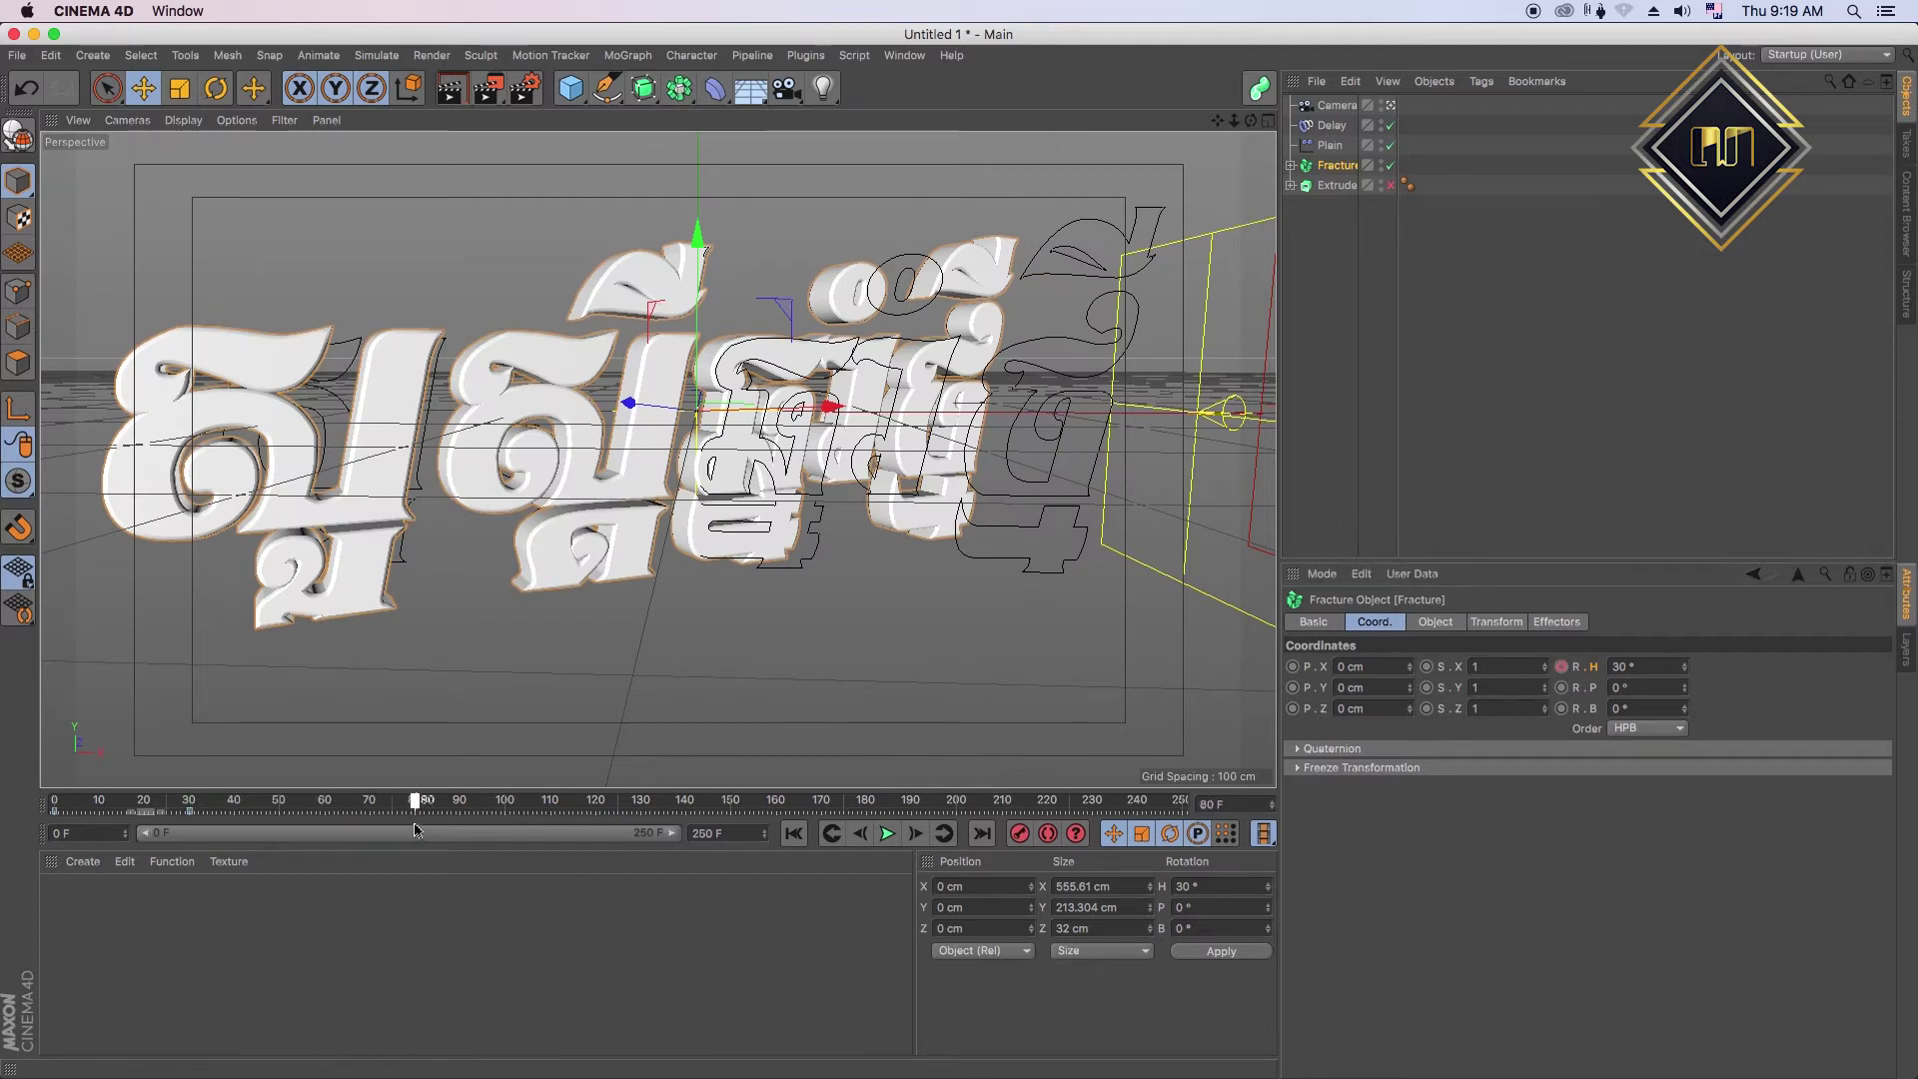
{"action": "left_click", "coordinate": [1655, 666]}
{"action": "type", "text": "-30"}
{"action": "key", "text": "Return"}
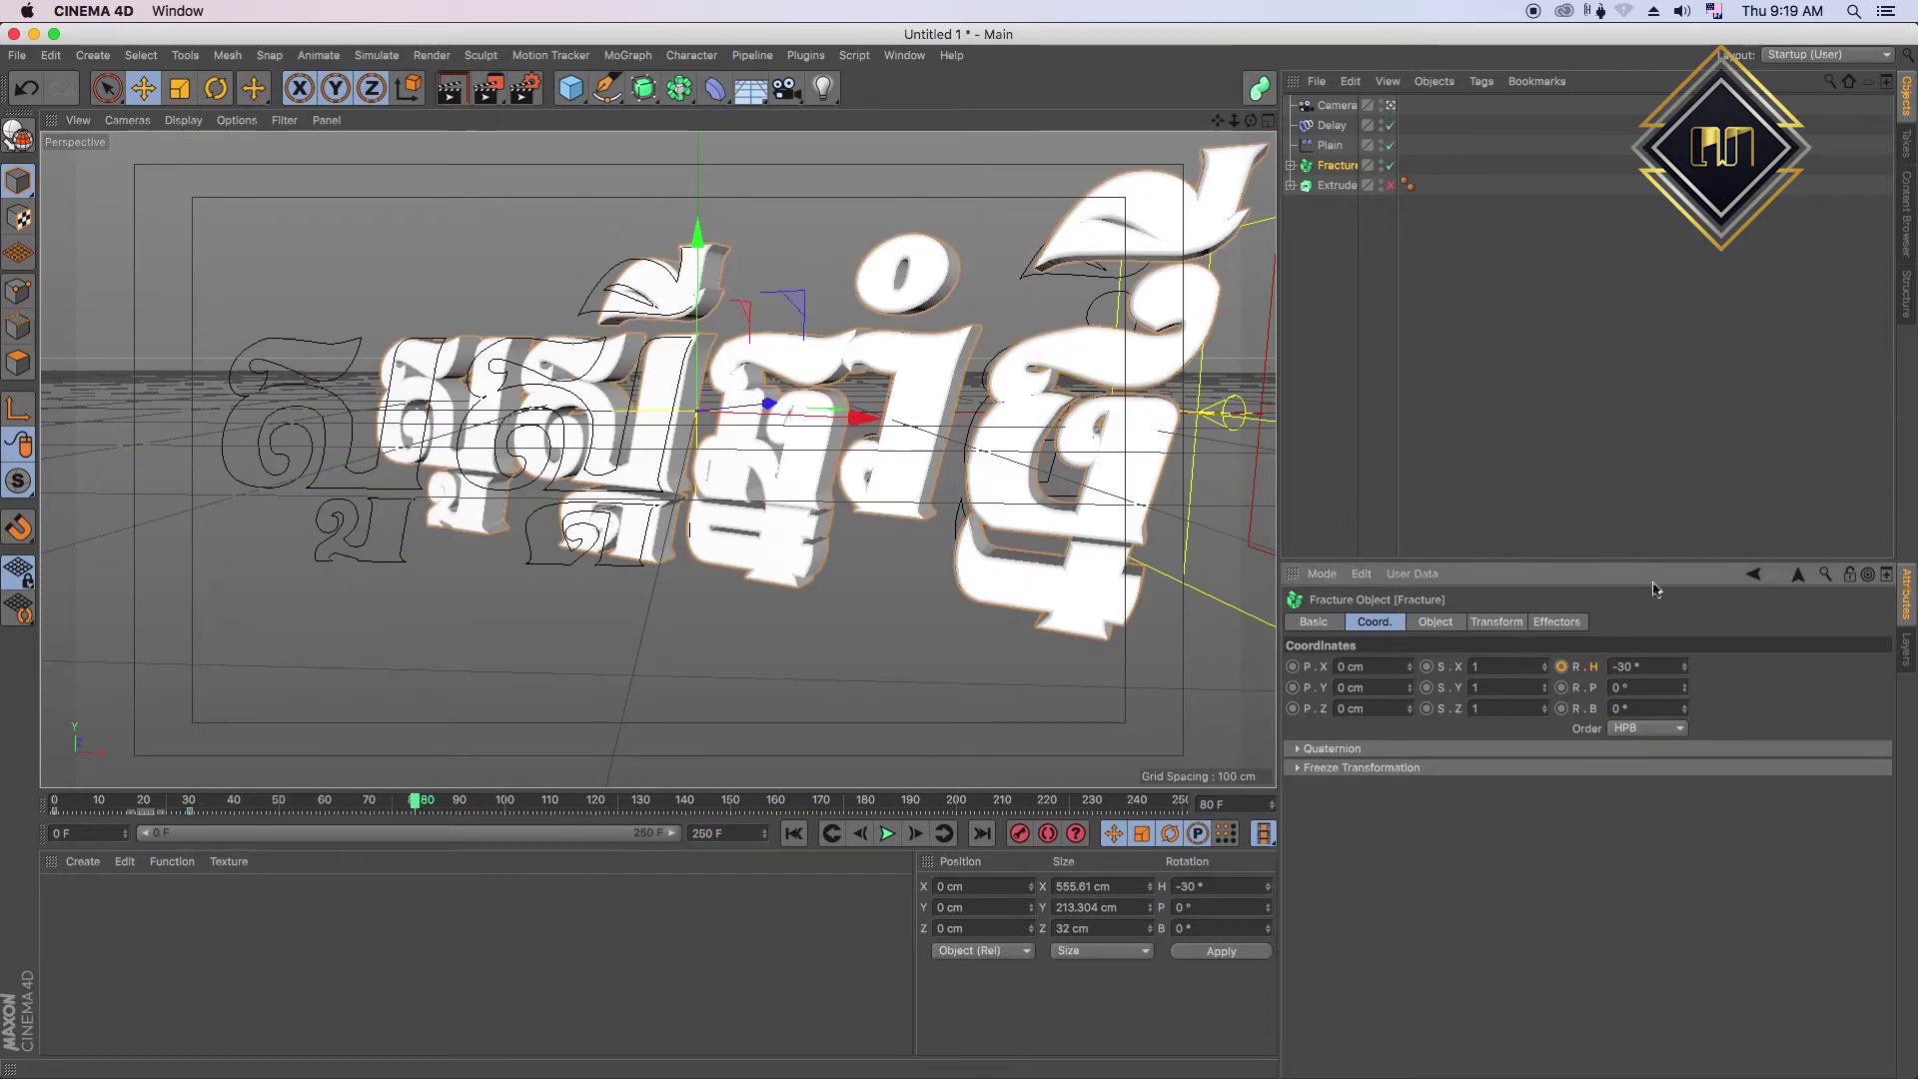
{"action": "left_click", "coordinate": [886, 833]}
{"action": "left_click", "coordinate": [793, 833]}
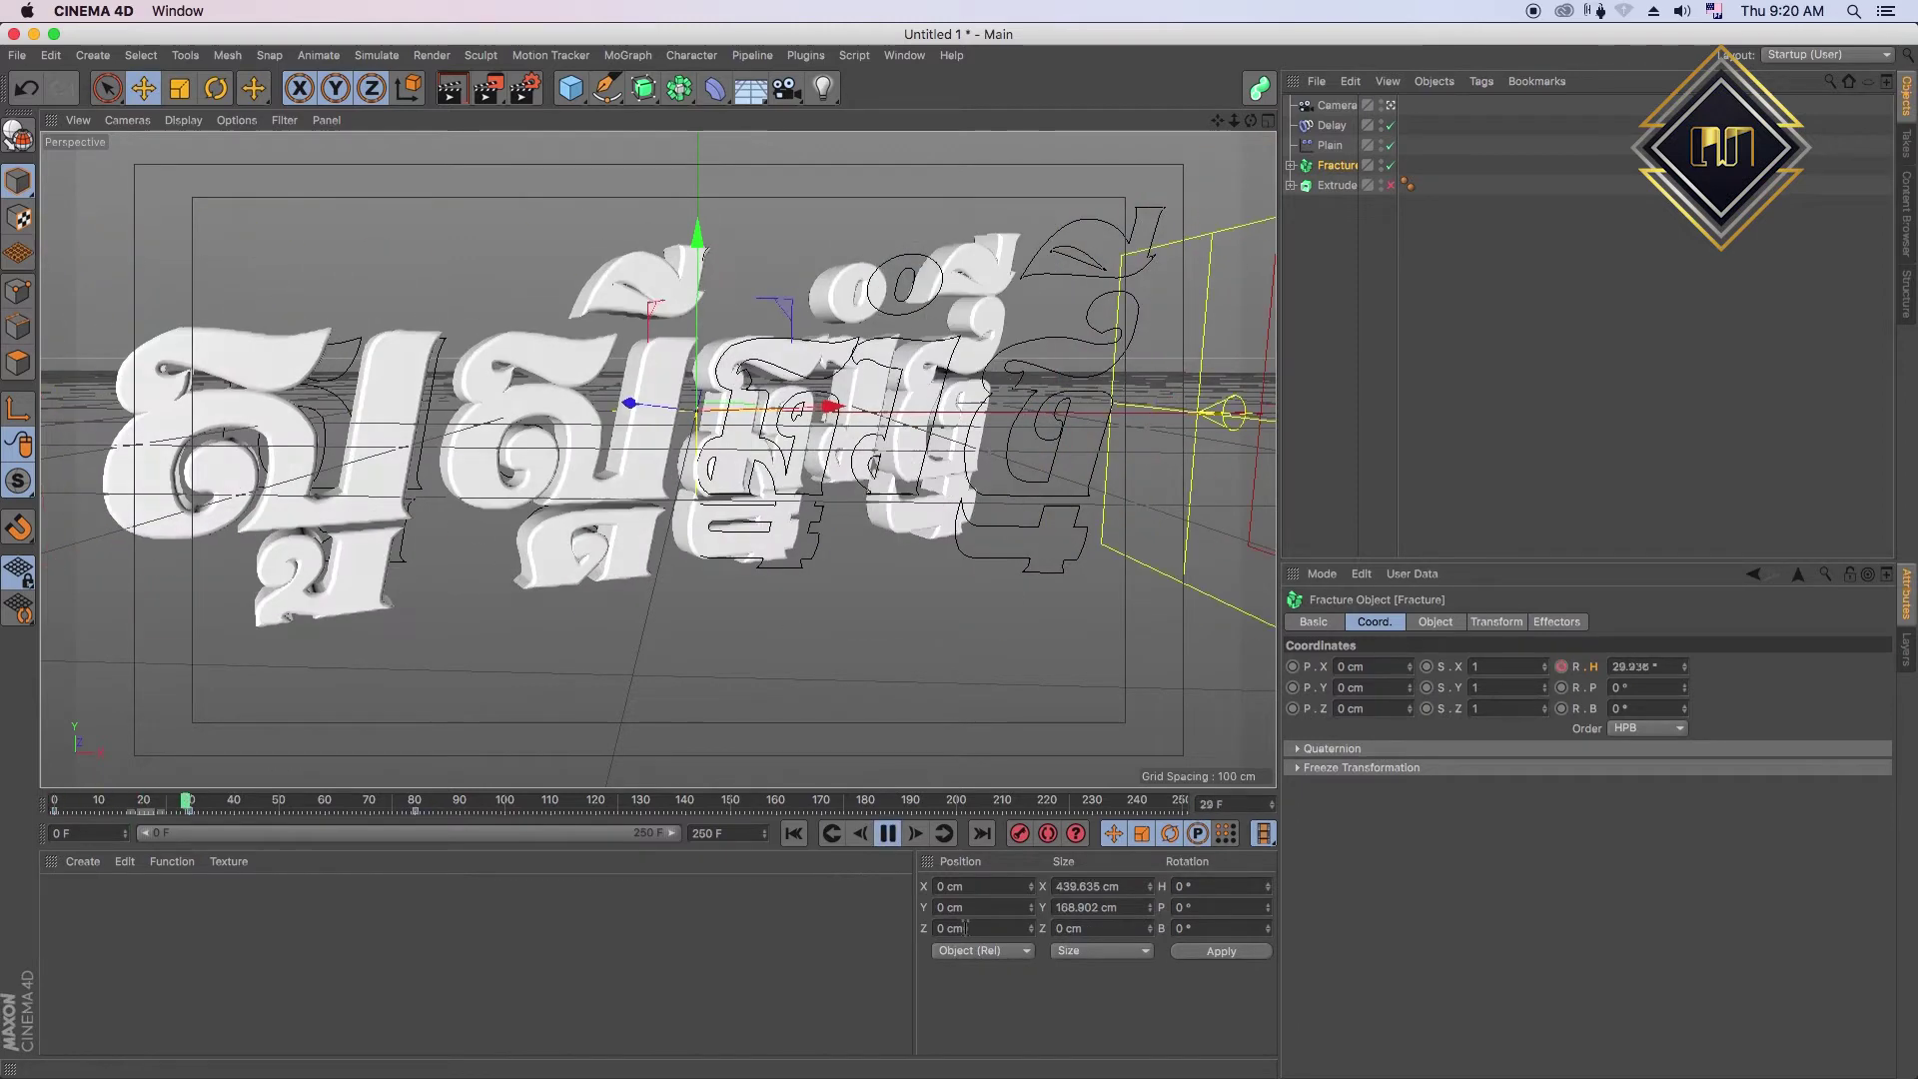
{"action": "mouse_move", "coordinate": [338, 799]}
{"action": "left_mouse_down"}
{"action": "mouse_move", "coordinate": [167, 805]}
{"action": "mouse_move", "coordinate": [190, 805]}
{"action": "left_mouse_up"}
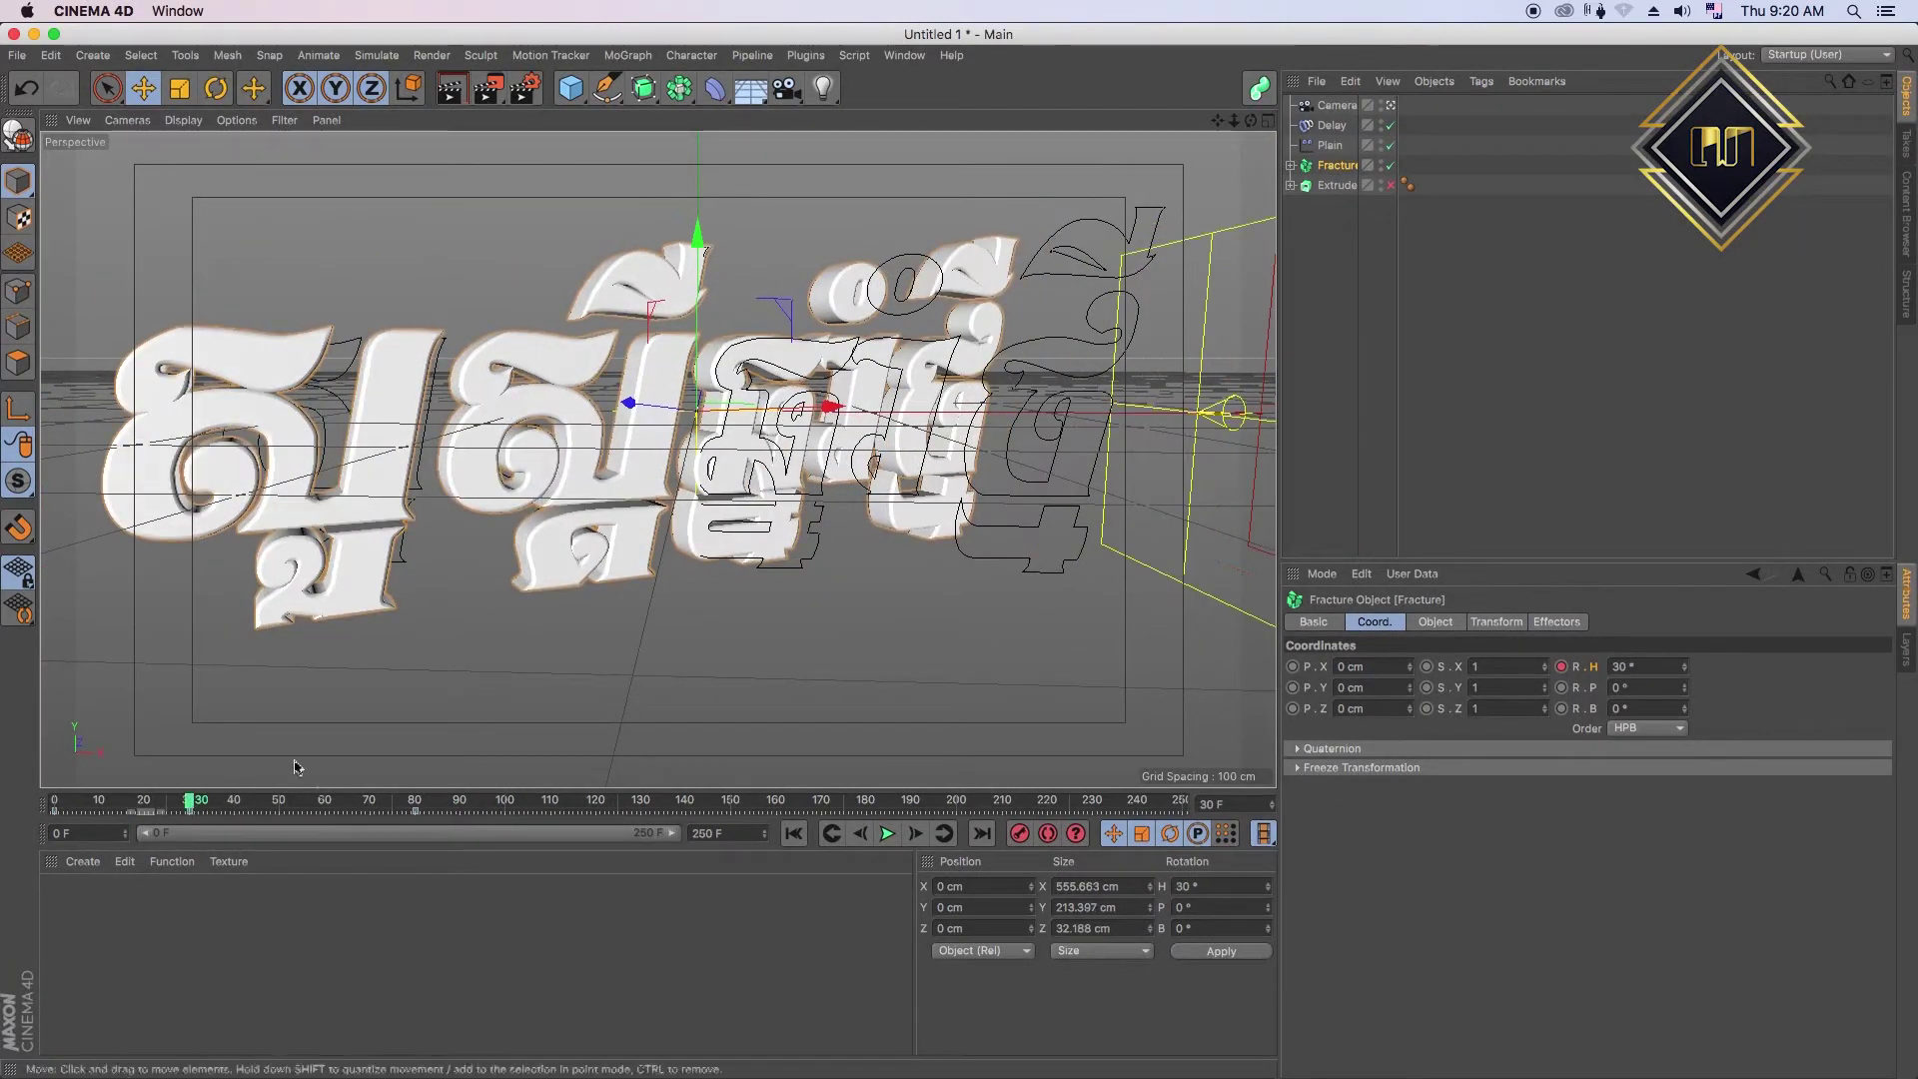
- Retime the heading keys on the timeline, moving the later key to frame 149, and preview
{"action": "left_click", "coordinate": [416, 812]}
{"action": "left_click_drag", "start_coordinate": [188, 814], "coordinate": [281, 813]}
{"action": "left_click", "coordinate": [1329, 145]}
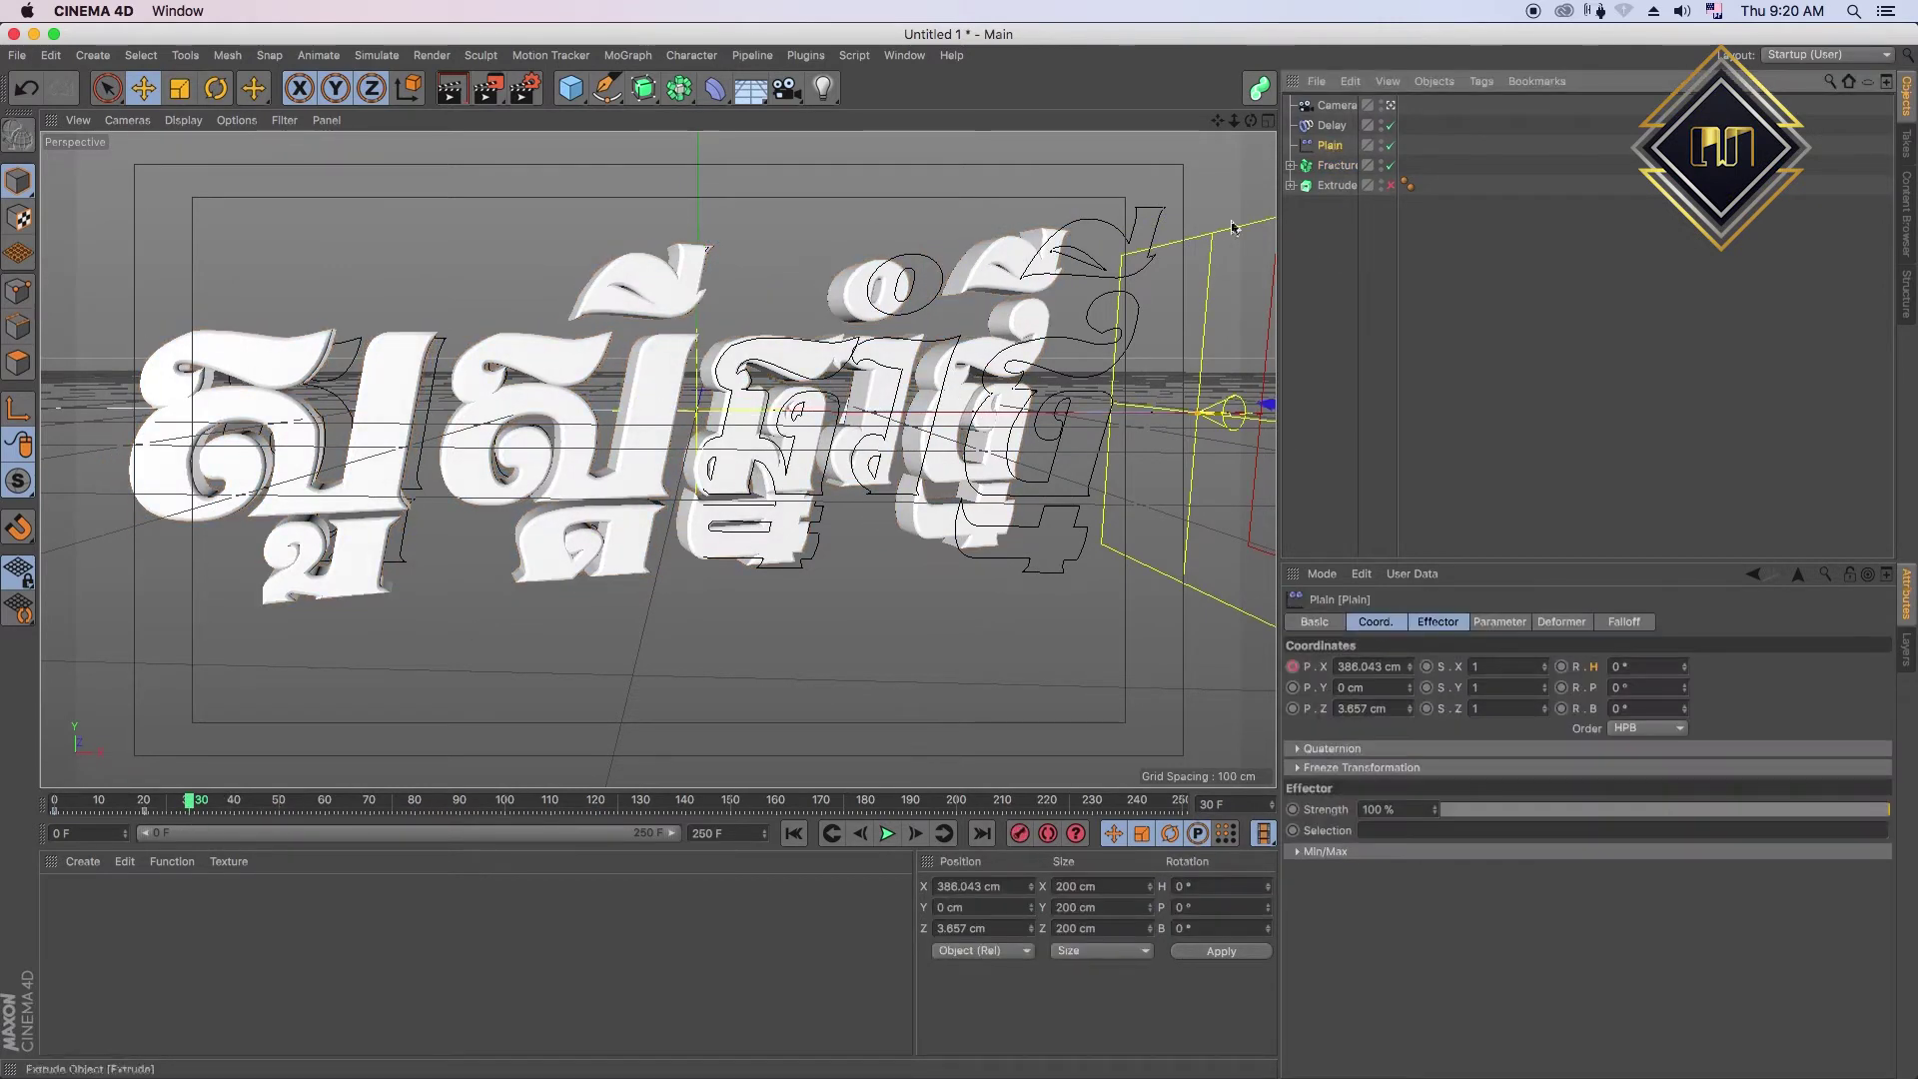
{"action": "left_click", "coordinate": [886, 833]}
{"action": "left_click", "coordinate": [886, 833]}
{"action": "left_click", "coordinate": [1337, 165]}
{"action": "mouse_move", "coordinate": [595, 811]}
{"action": "left_mouse_down"}
{"action": "mouse_move", "coordinate": [726, 811]}
{"action": "mouse_move", "coordinate": [459, 814]}
{"action": "left_mouse_up"}
{"action": "left_click", "coordinate": [460, 811]}
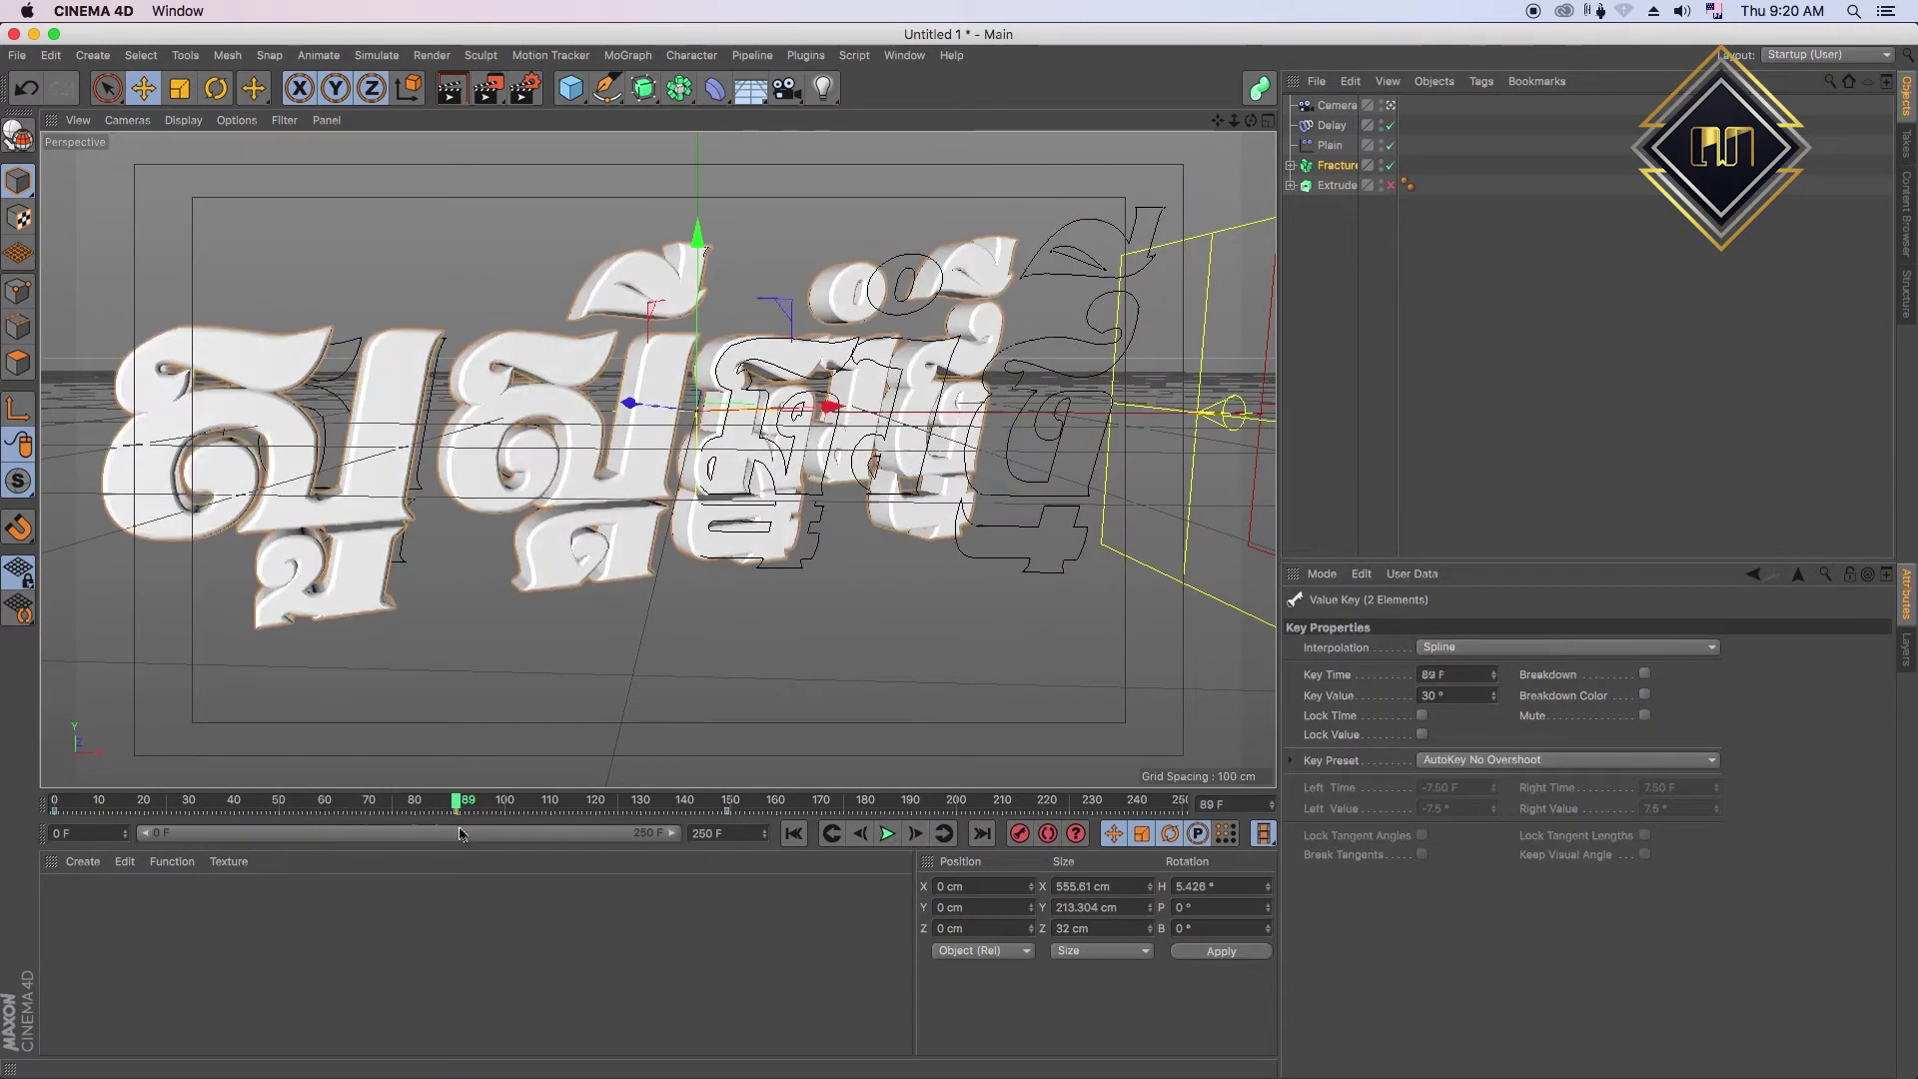
{"action": "left_click", "coordinate": [886, 833]}
{"action": "left_click", "coordinate": [886, 833]}
- Set the Fracture heading to 0° around frame 198 and preview the swing from frame 0
{"action": "left_click", "coordinate": [965, 805]}
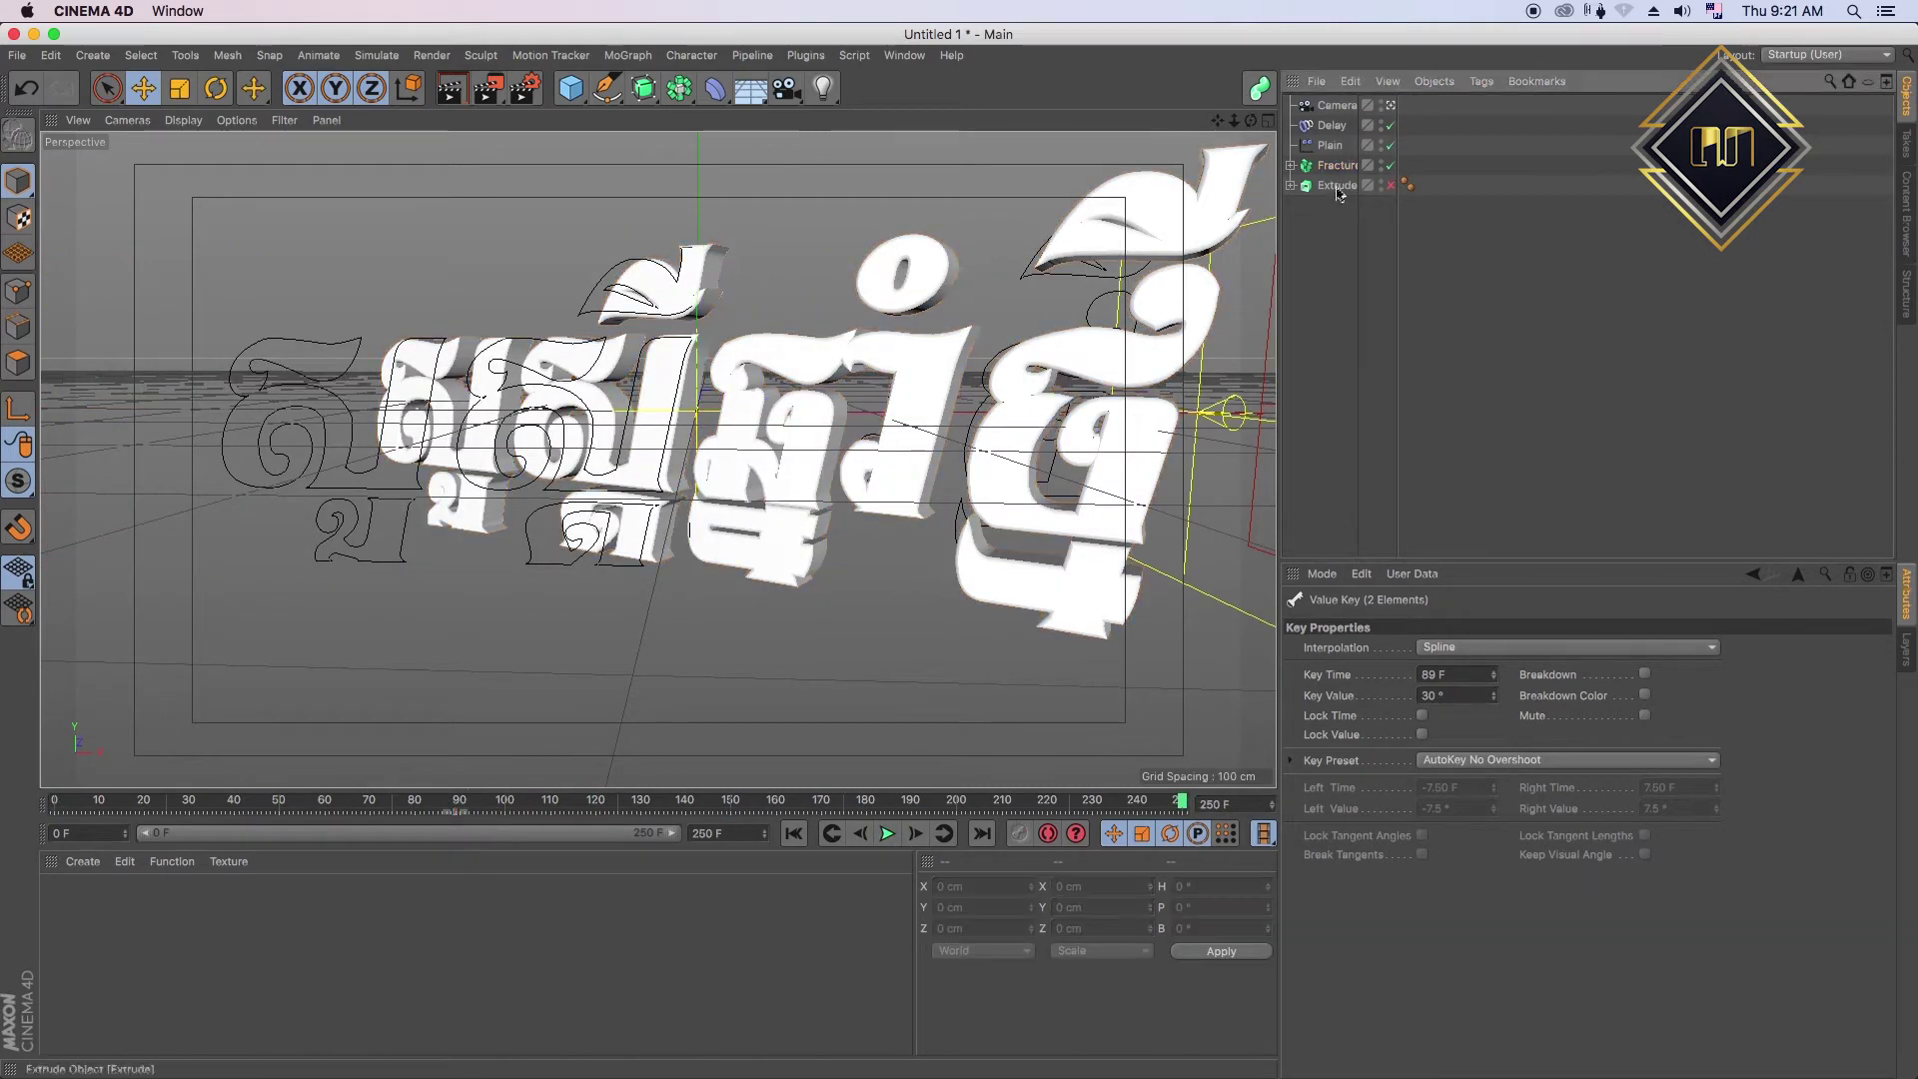
{"action": "left_click", "coordinate": [1044, 801]}
{"action": "type", "text": "0"}
{"action": "key", "text": "Return"}
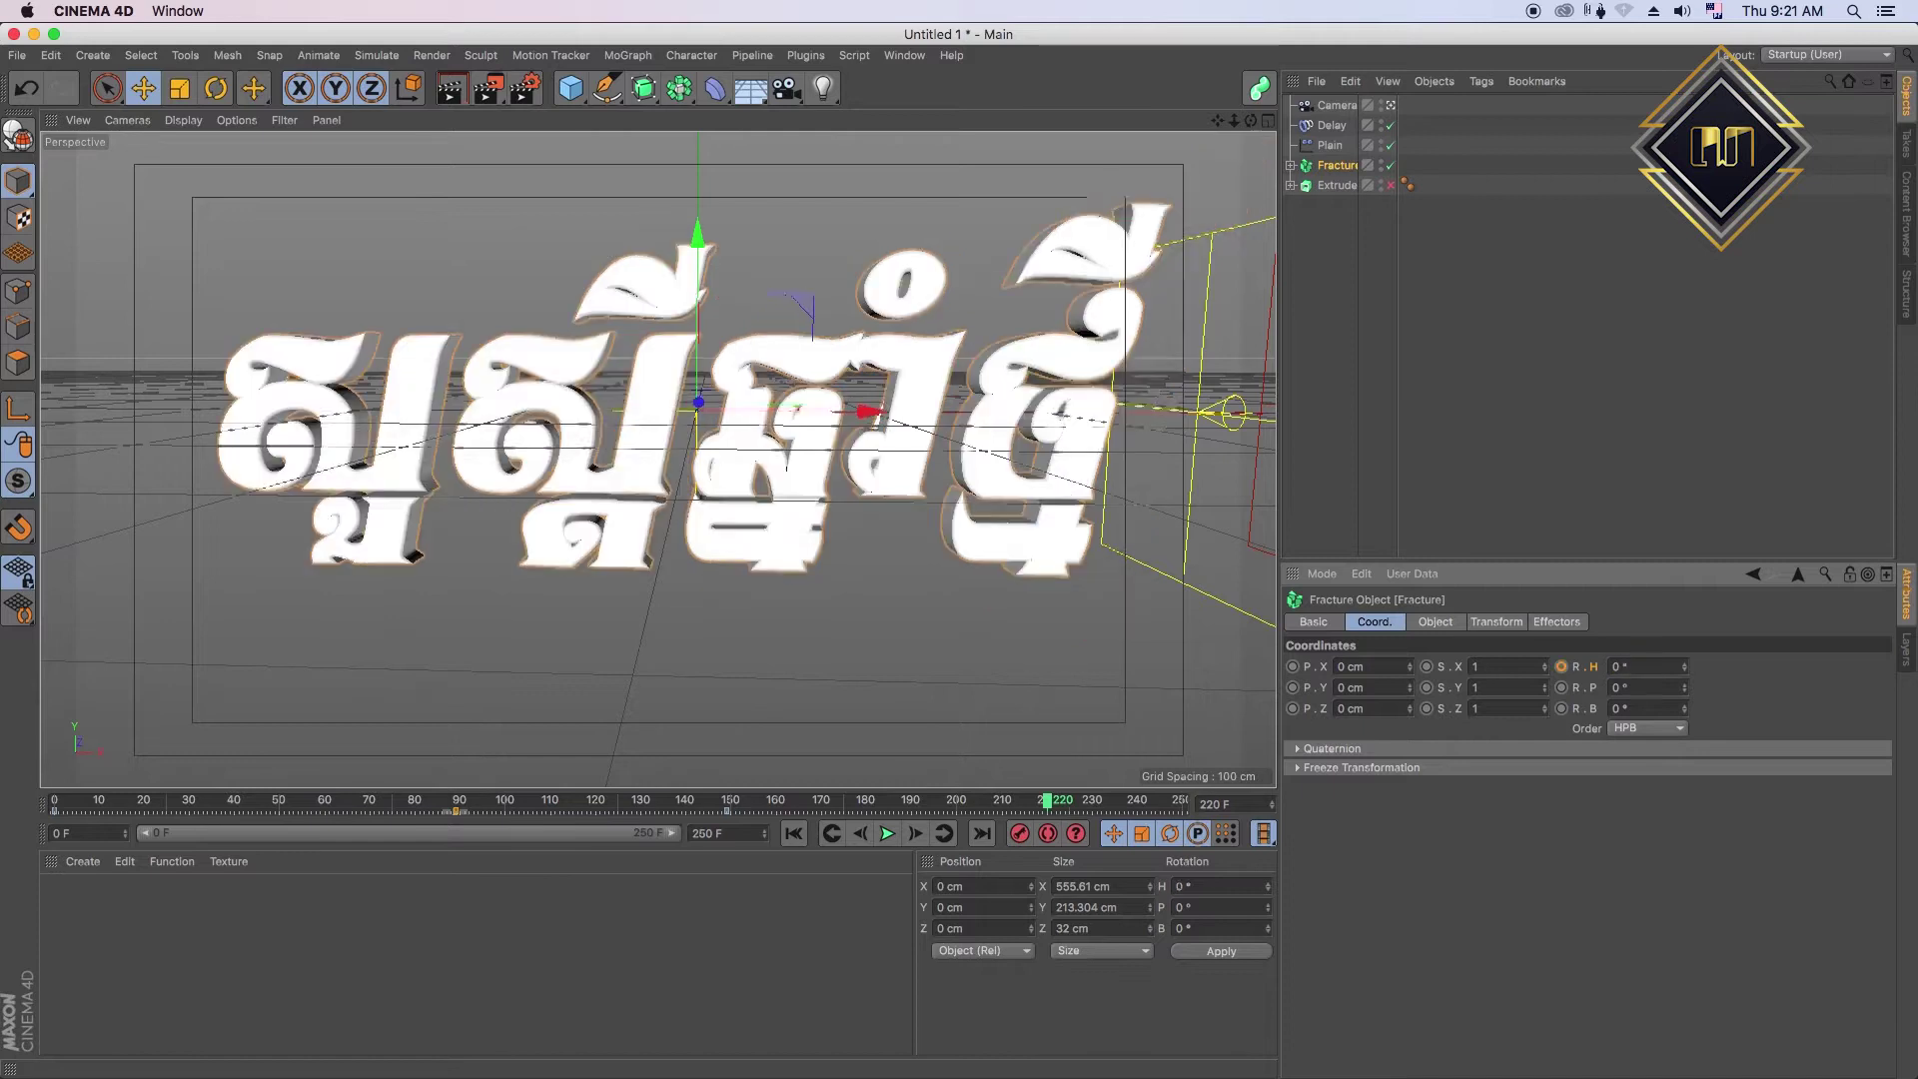
{"action": "left_click", "coordinate": [886, 833]}
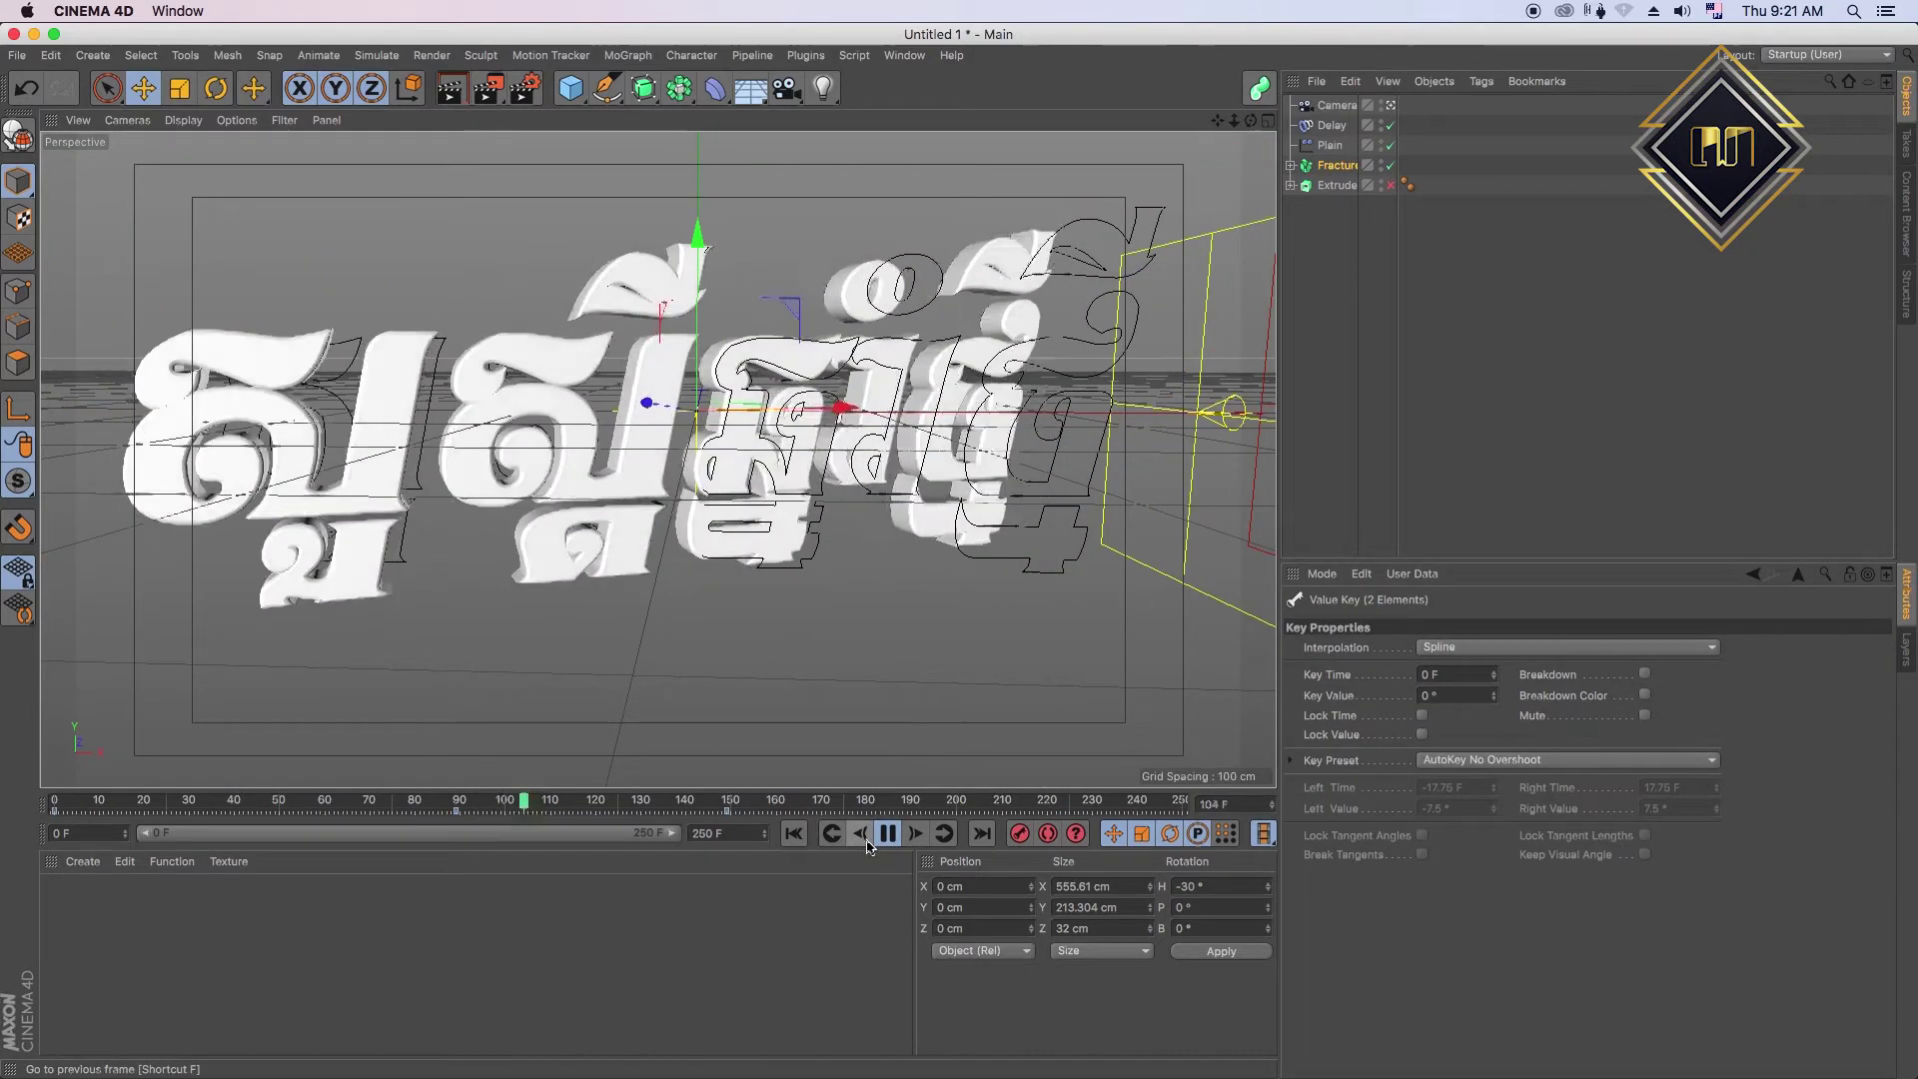
{"action": "left_click", "coordinate": [886, 833]}
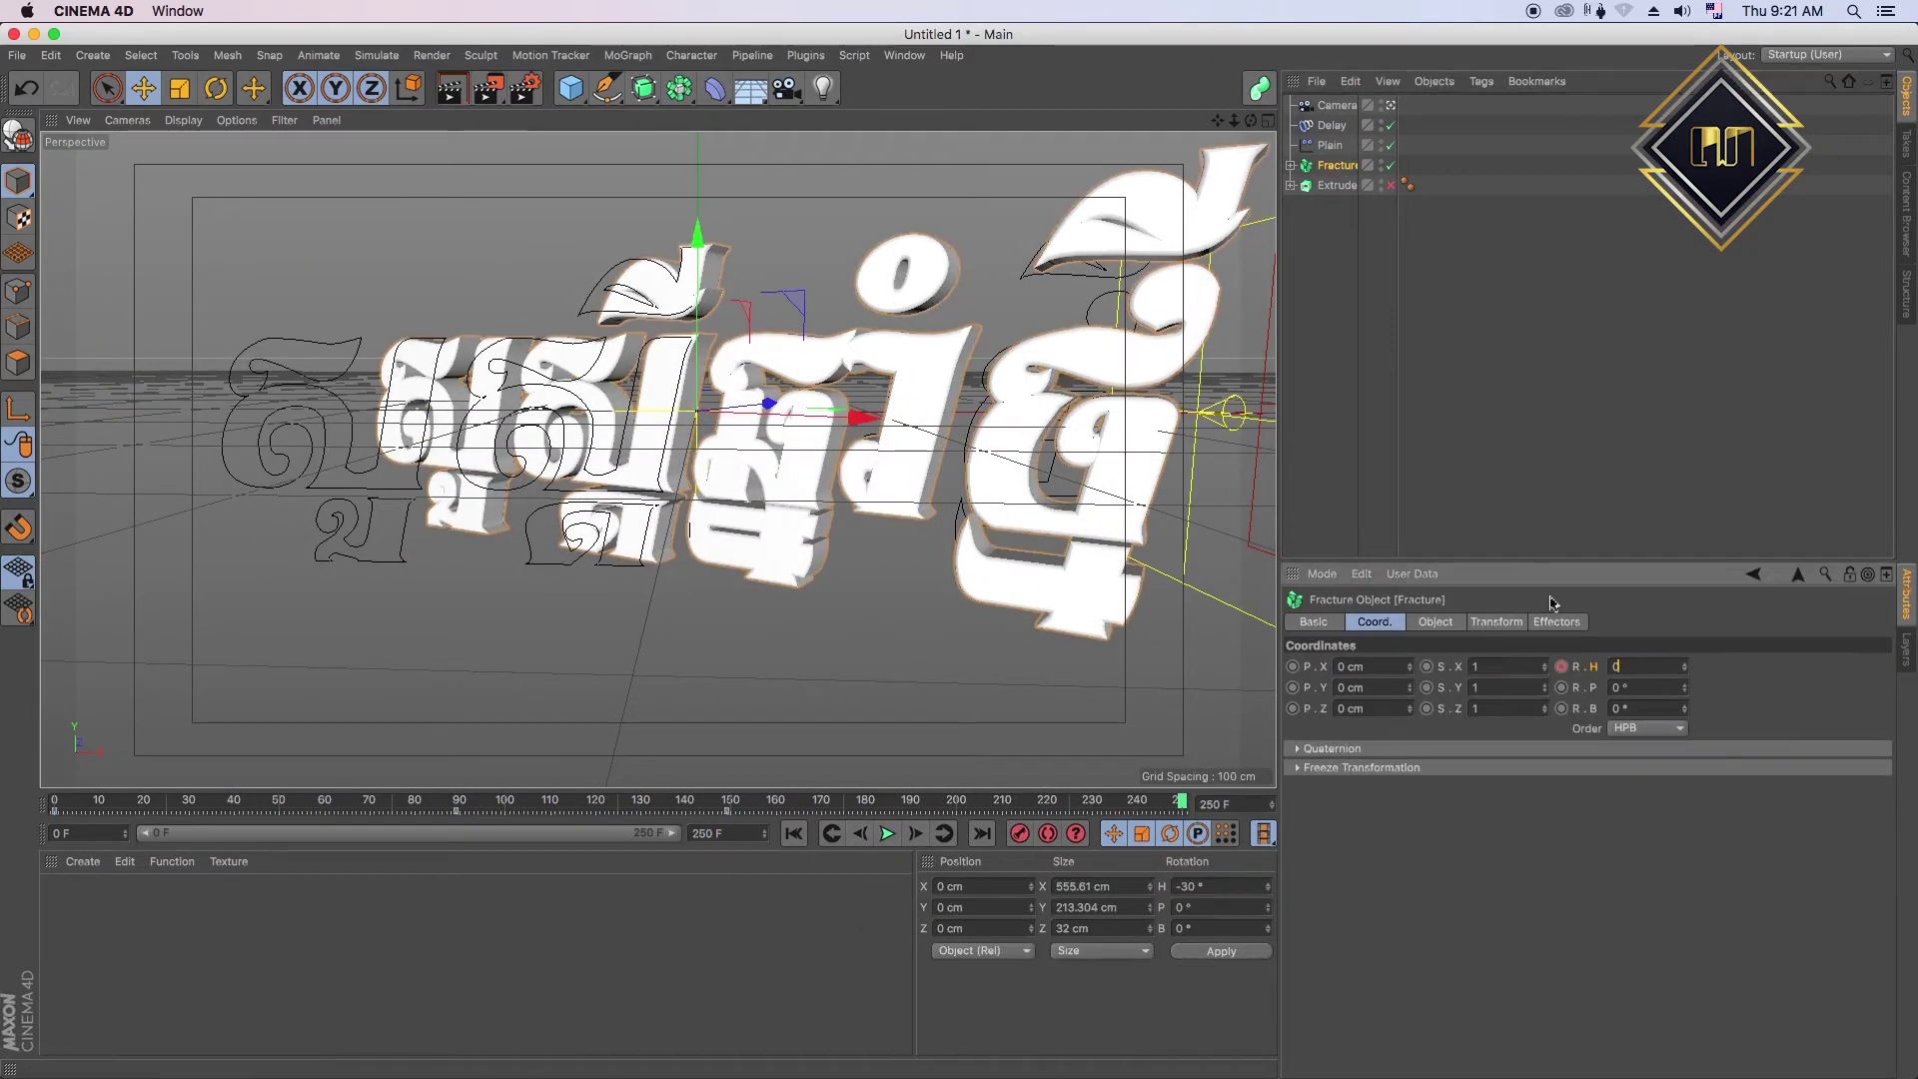
{"action": "left_click", "coordinate": [793, 833]}
{"action": "left_click", "coordinate": [886, 833]}
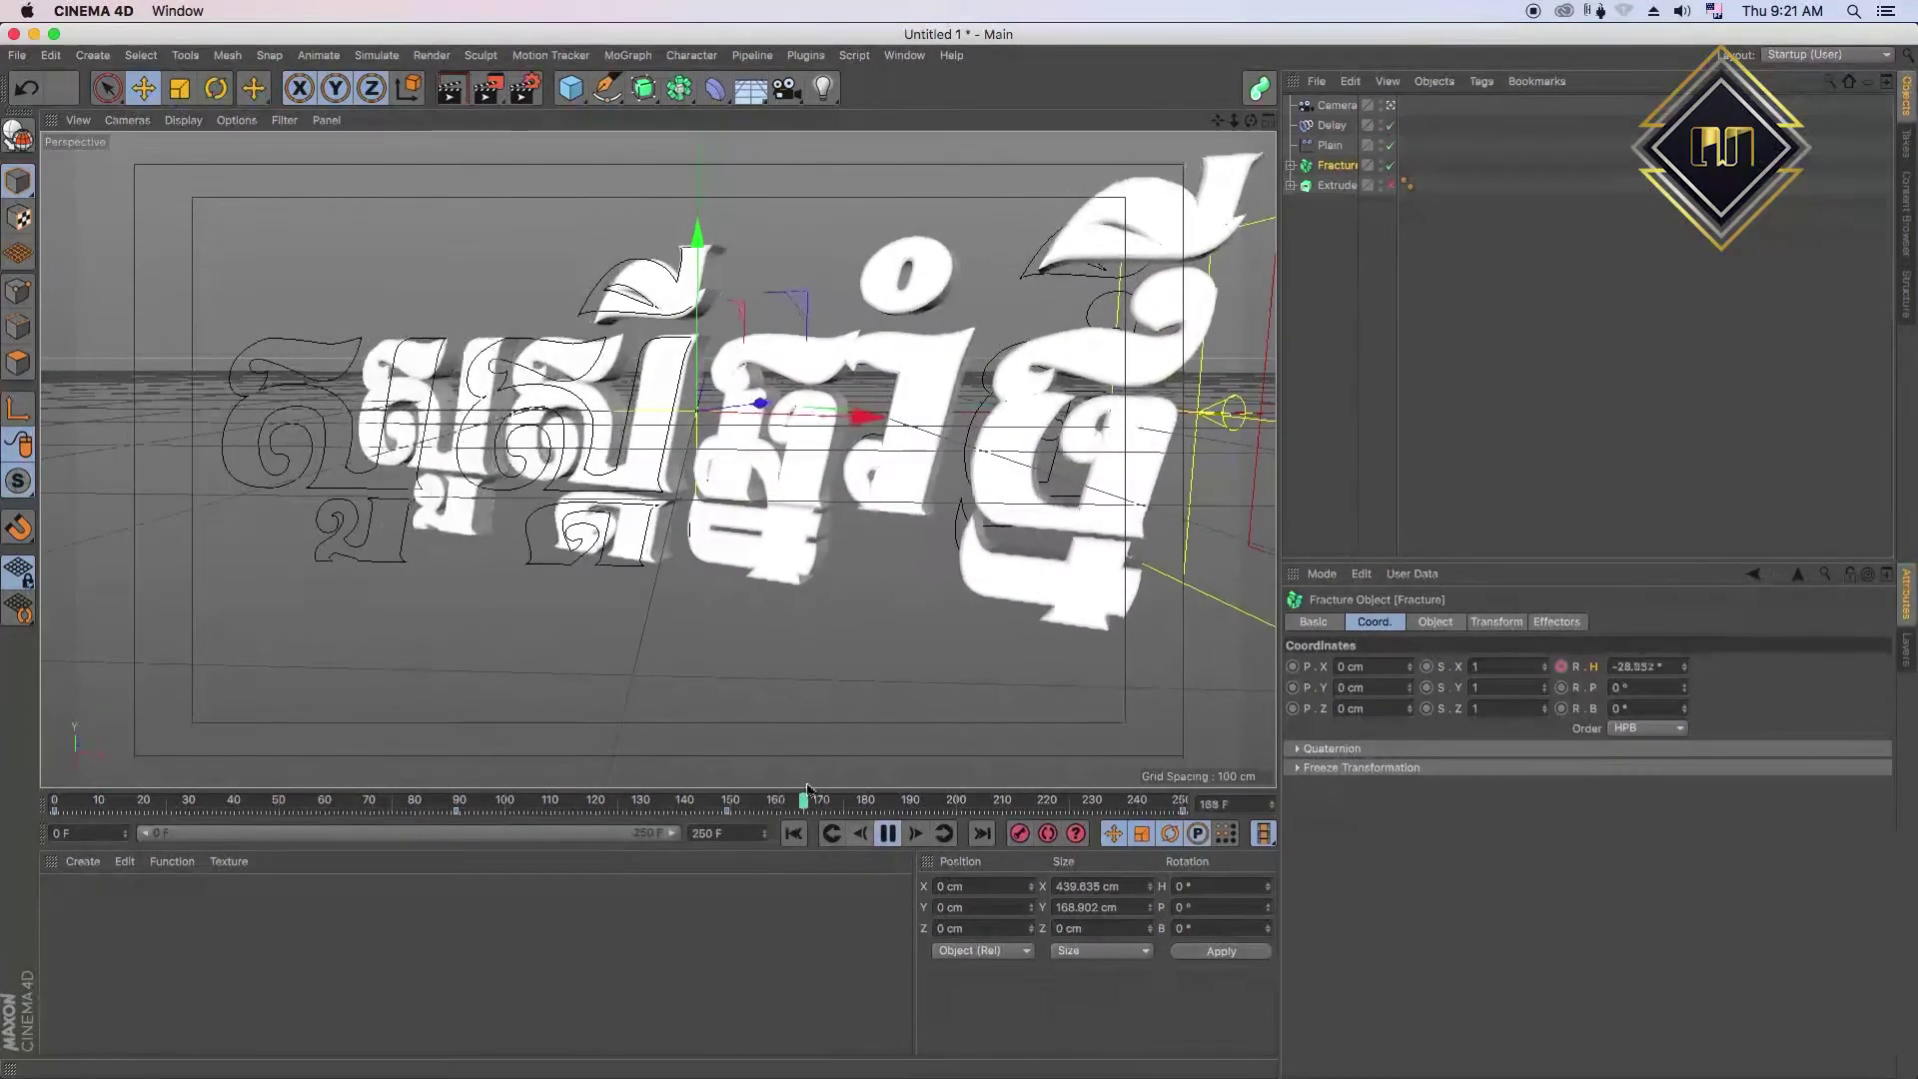
{"action": "right_click", "coordinate": [1337, 165]}
{"action": "left_click", "coordinate": [1398, 719]}
- Make all heading-rotation keys Linear in the F-Curve view, then rewind the main timeline to frame 0
{"action": "left_click_drag", "start_coordinate": [1820, 521], "coordinate": [1488, 825]}
{"action": "left_click", "coordinate": [318, 87]}
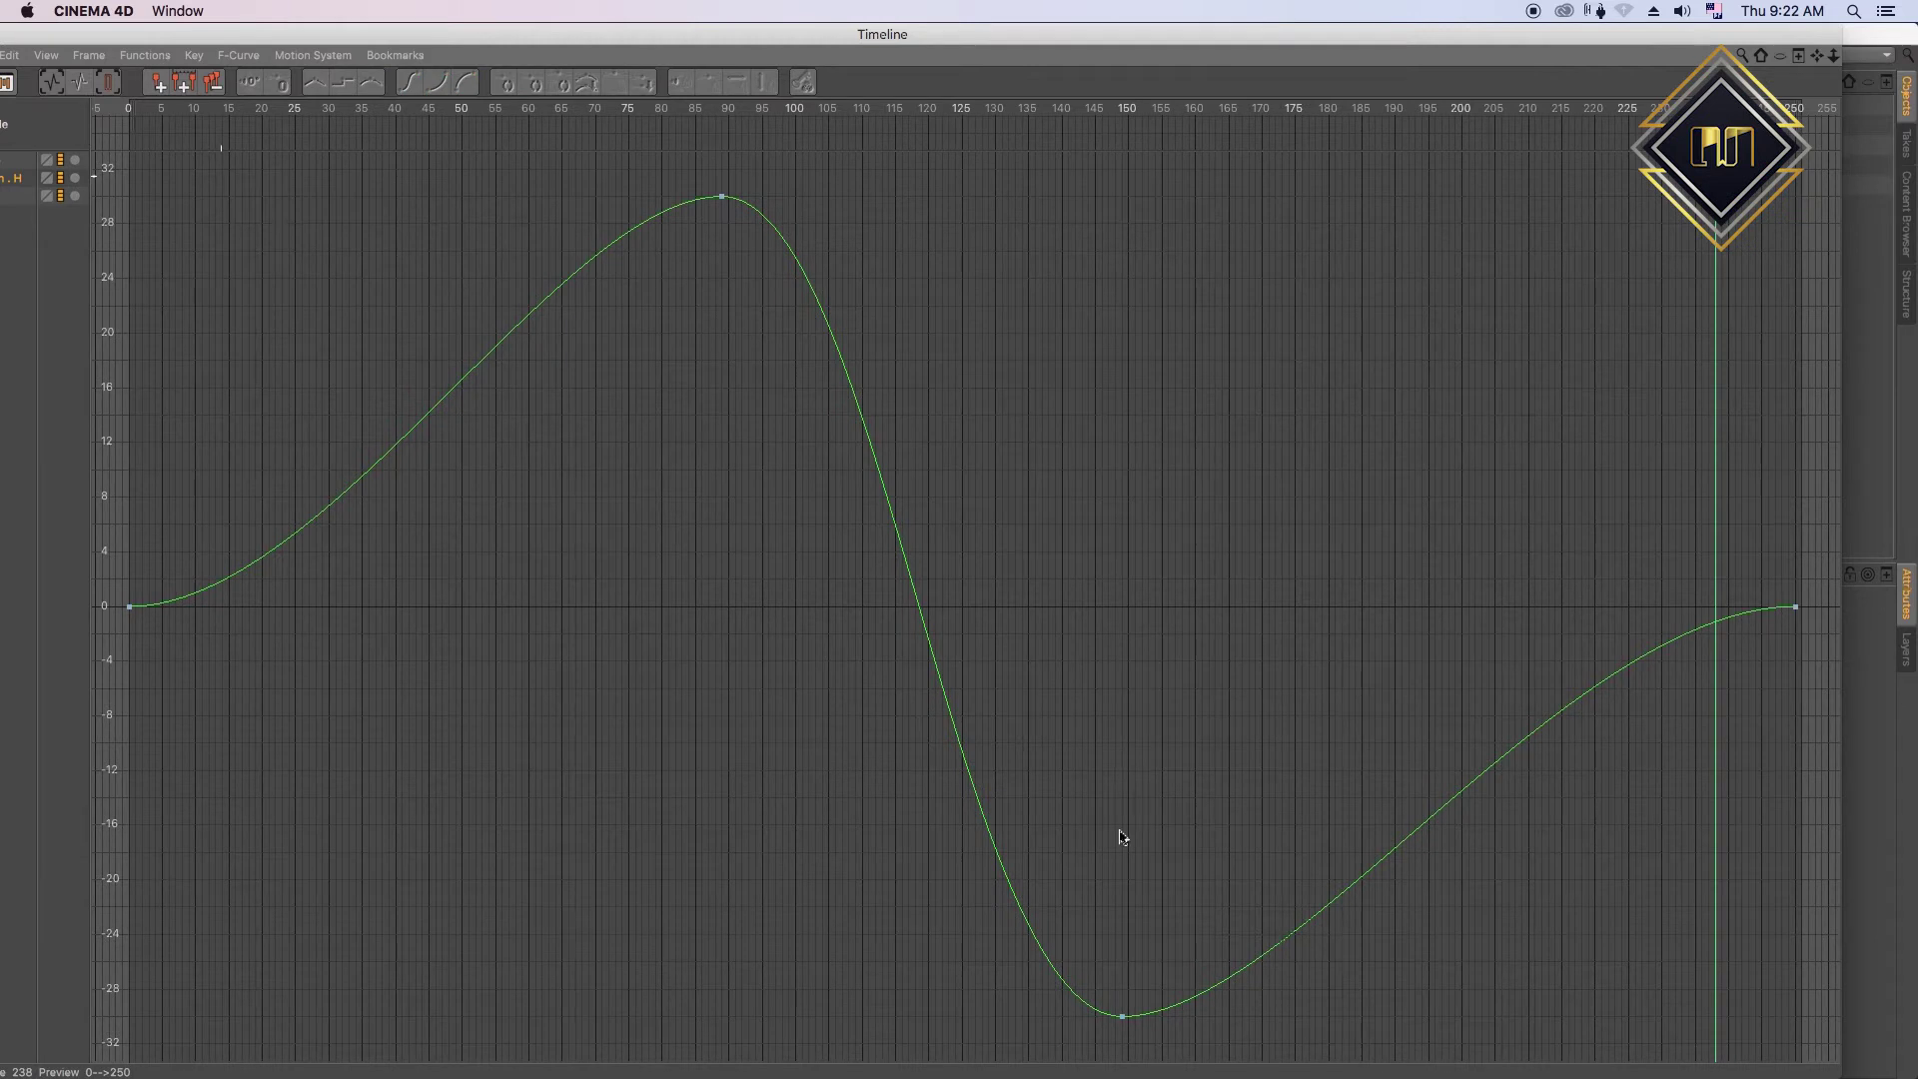
{"action": "left_click_drag", "start_coordinate": [1787, 268], "coordinate": [198, 1064]}
{"action": "left_click", "coordinate": [723, 197]}
{"action": "left_click", "coordinate": [372, 82]}
{"action": "left_click", "coordinate": [130, 606]}
{"action": "left_click", "coordinate": [371, 81]}
{"action": "left_click", "coordinate": [481, 846]}
{"action": "left_click_drag", "start_coordinate": [481, 804], "coordinate": [55, 804]}
- Drag the later heading key from frame 149 to frame 180 while previewing
{"action": "left_click", "coordinate": [885, 835]}
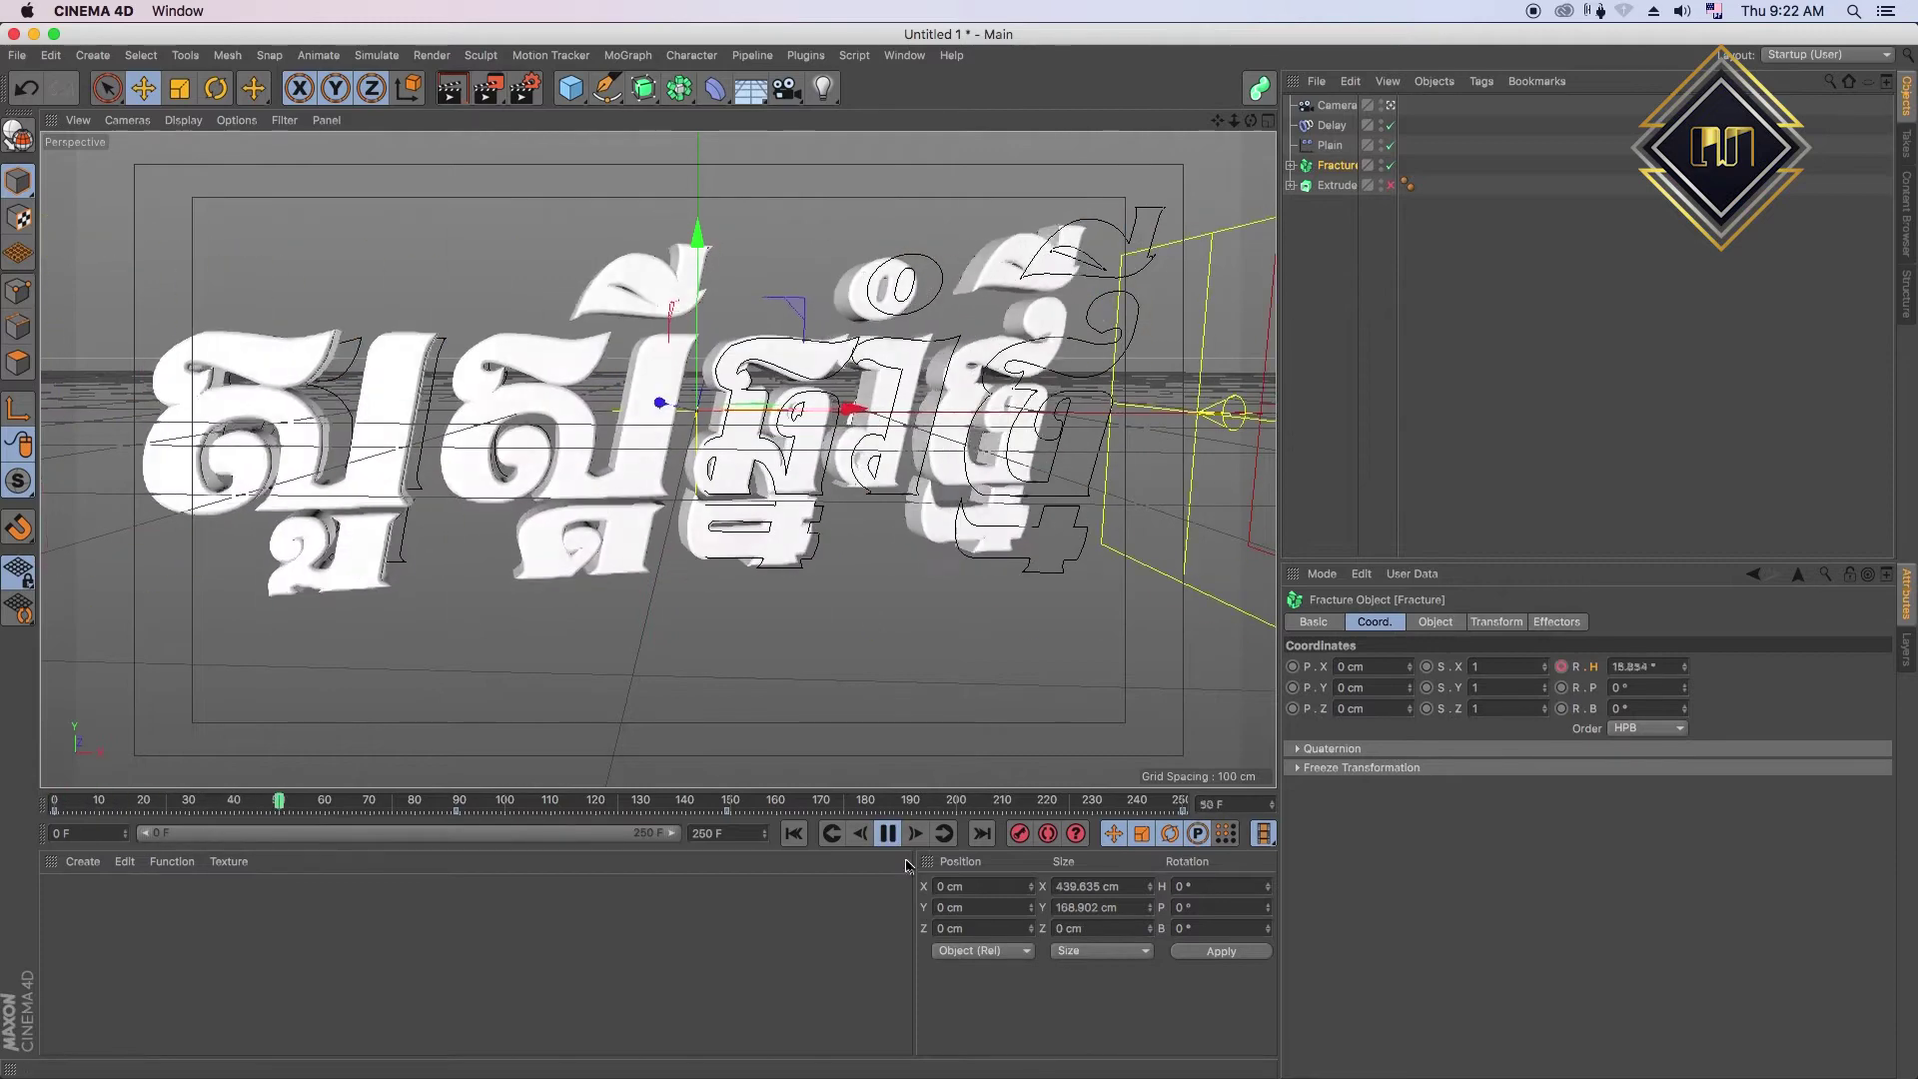
{"action": "left_click", "coordinate": [726, 811]}
{"action": "left_click_drag", "start_coordinate": [726, 811], "coordinate": [865, 811]}
{"action": "left_click", "coordinate": [885, 833]}
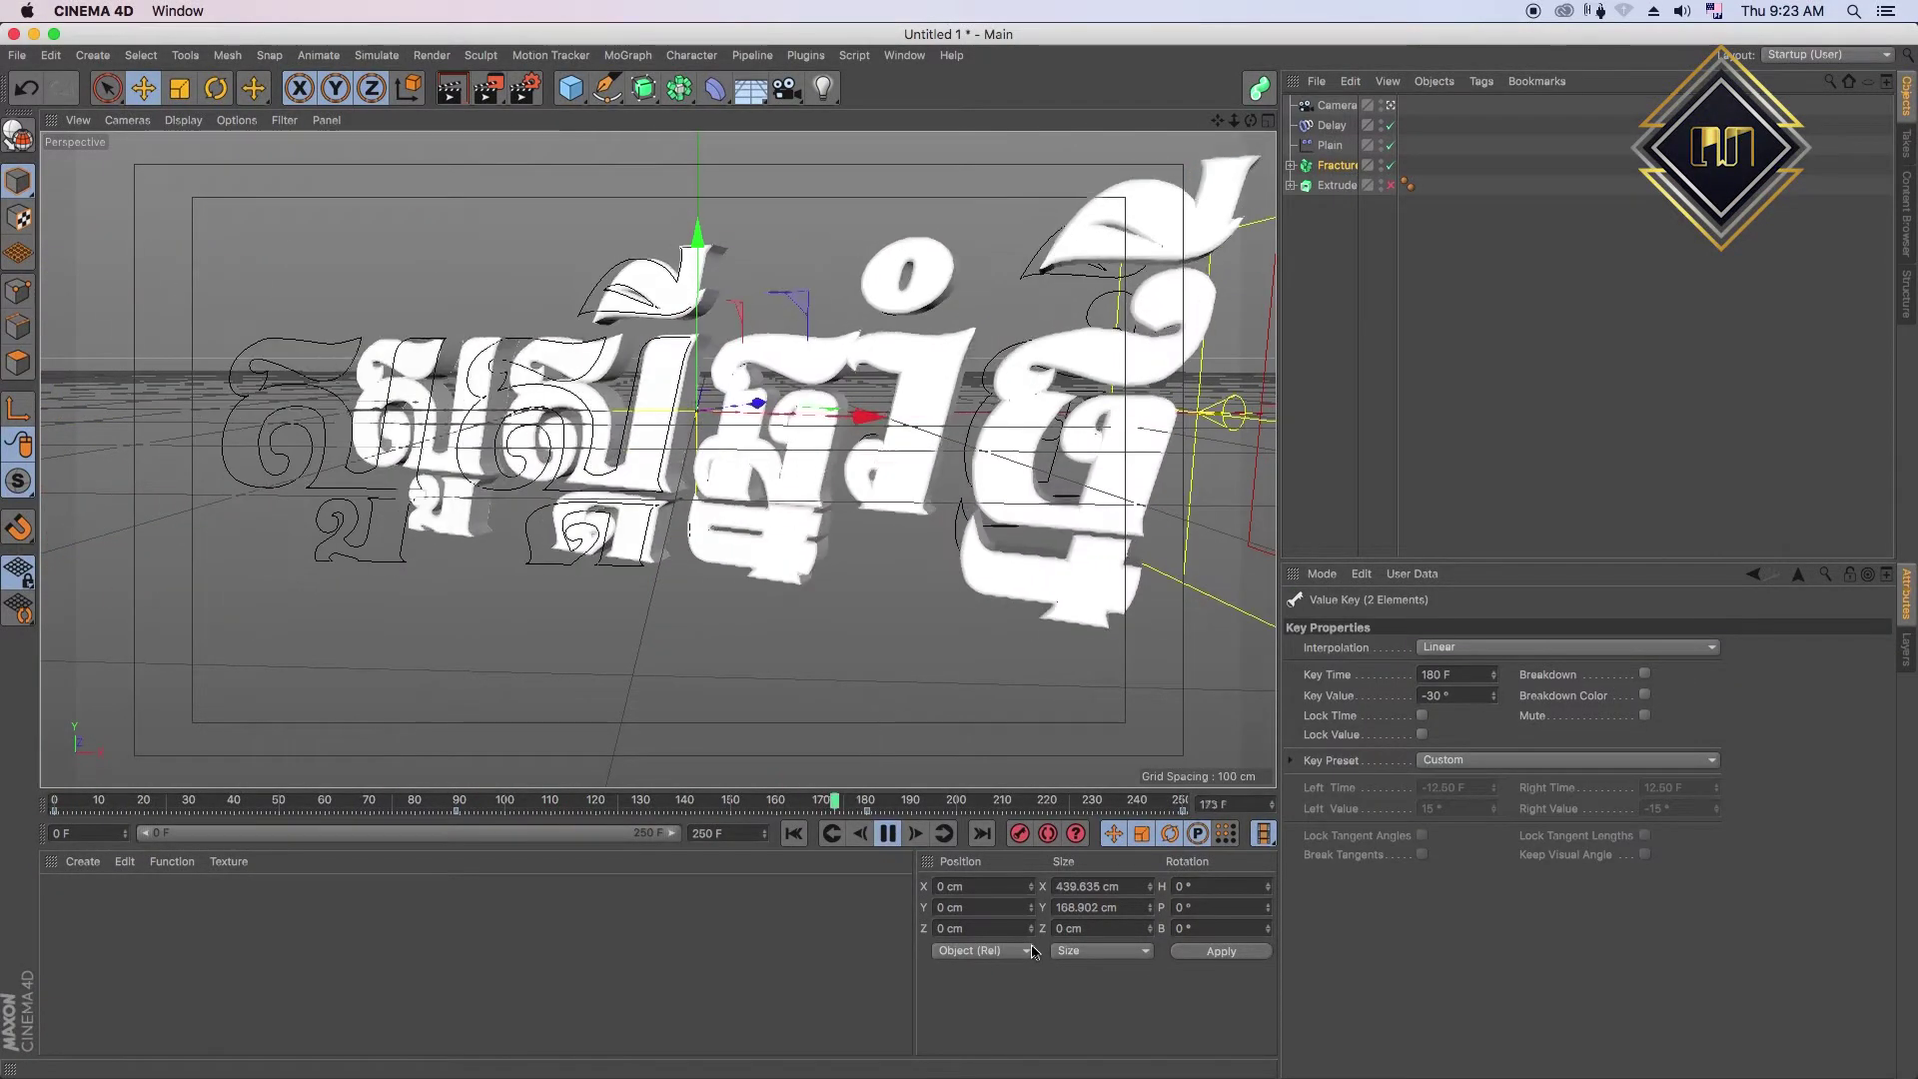
{"action": "left_click", "coordinate": [501, 699]}
- Inspect the heading keys near frame 90, then move to frame 180 and preview
{"action": "left_click", "coordinate": [462, 807]}
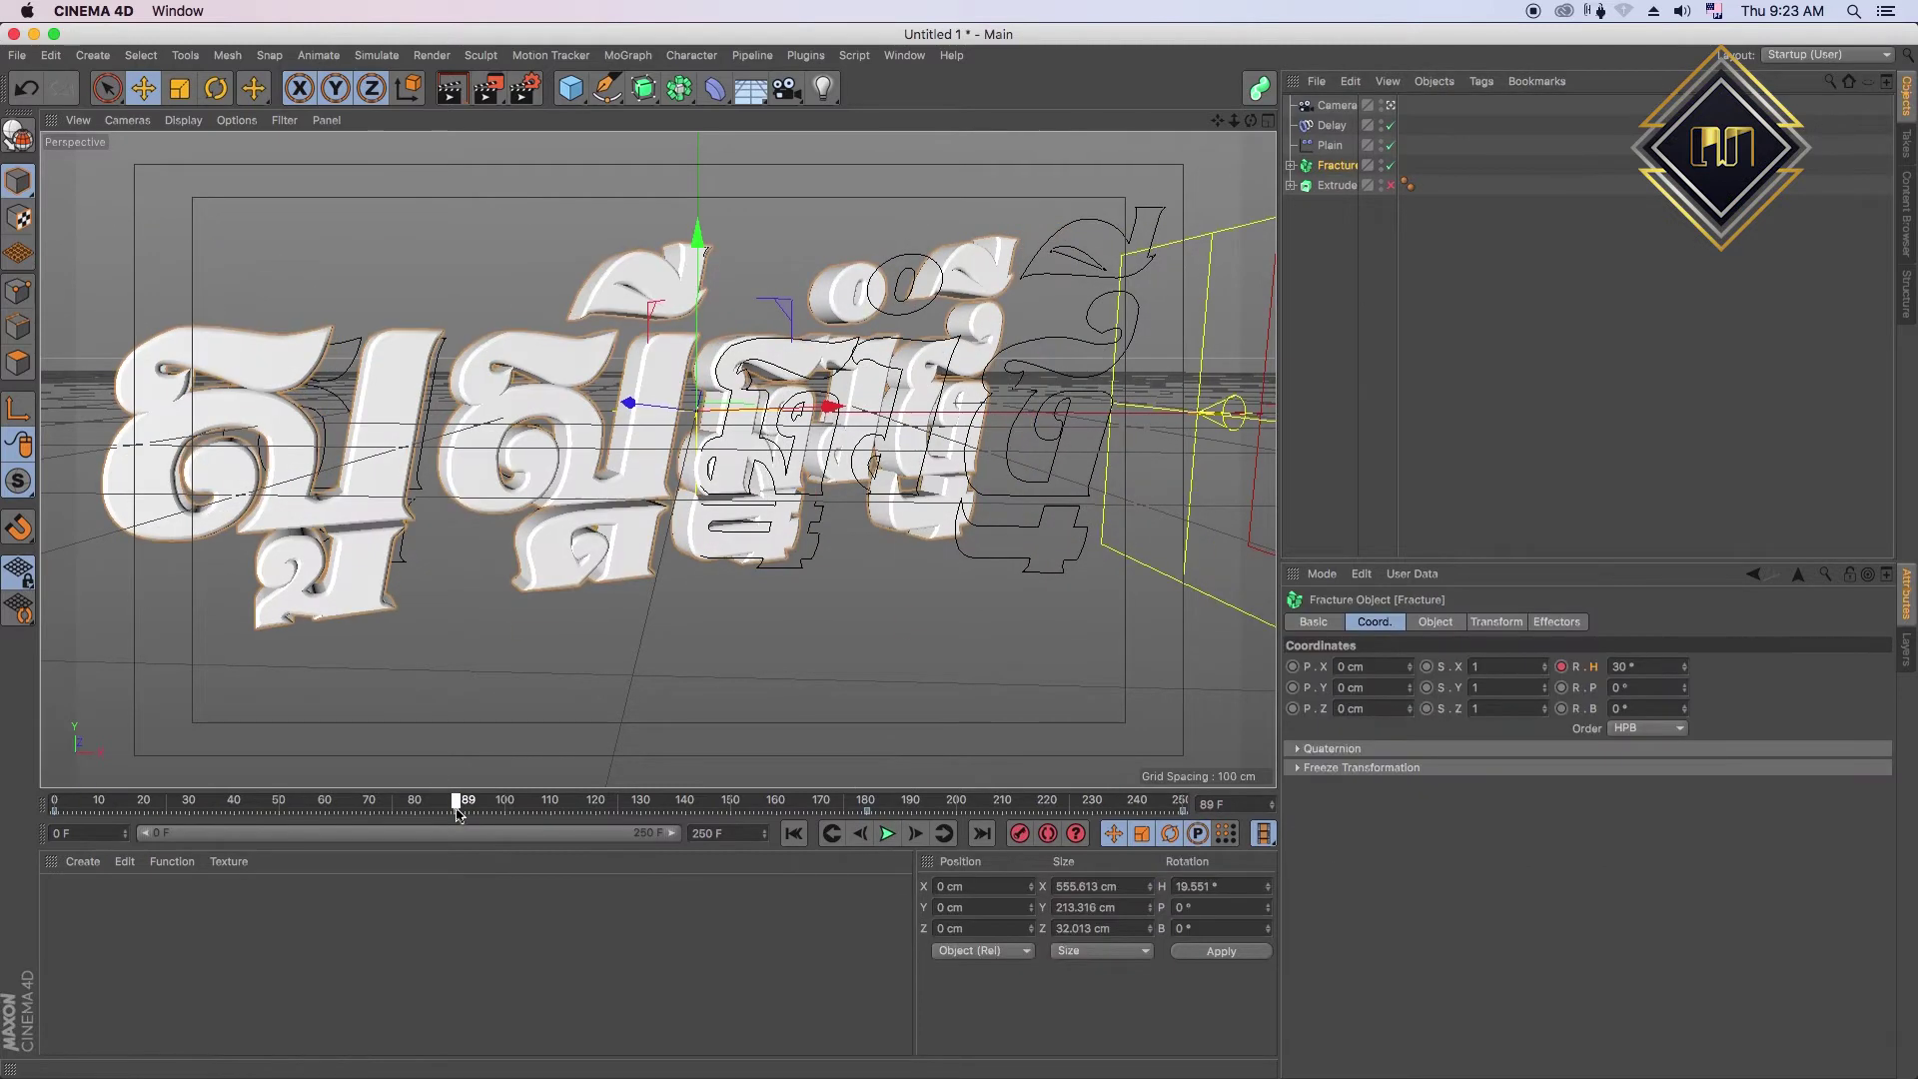
{"action": "left_click", "coordinate": [459, 807]}
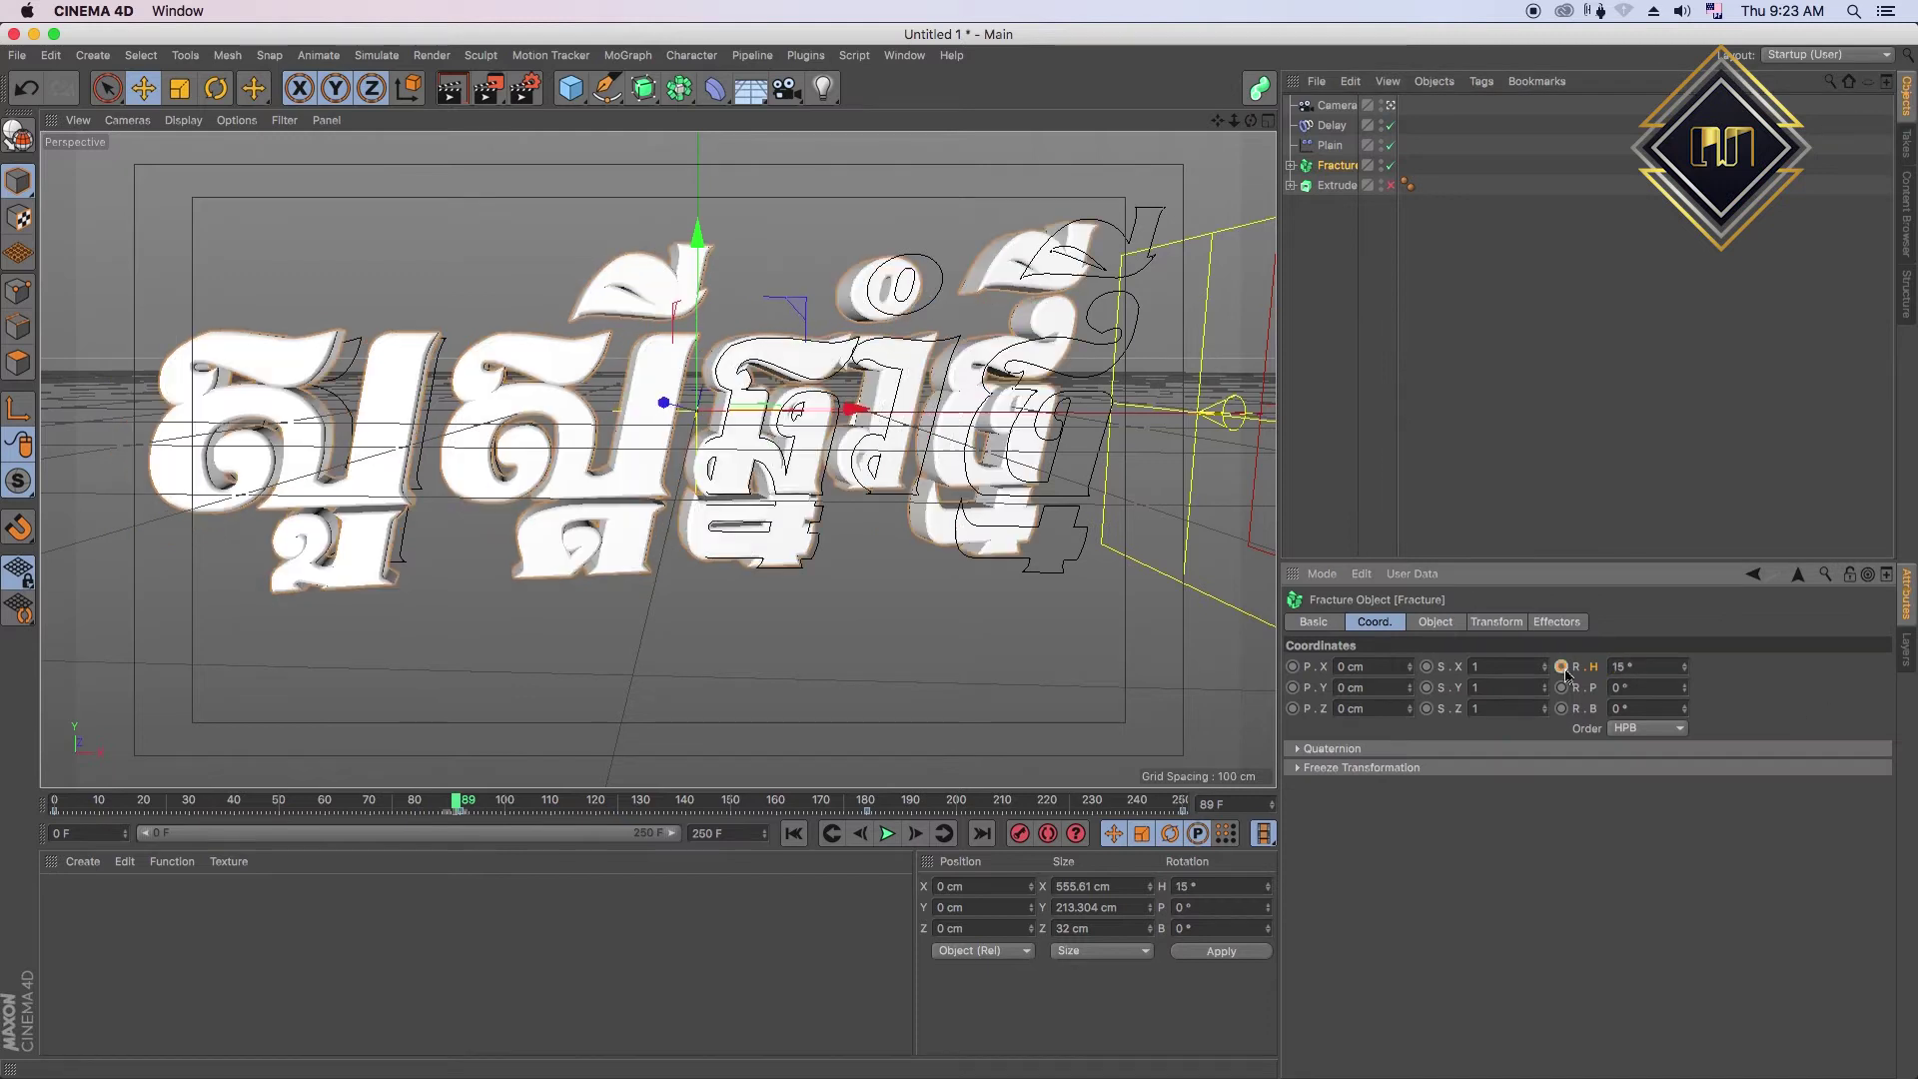
{"action": "left_click", "coordinate": [431, 812]}
{"action": "right_click", "coordinate": [431, 812]}
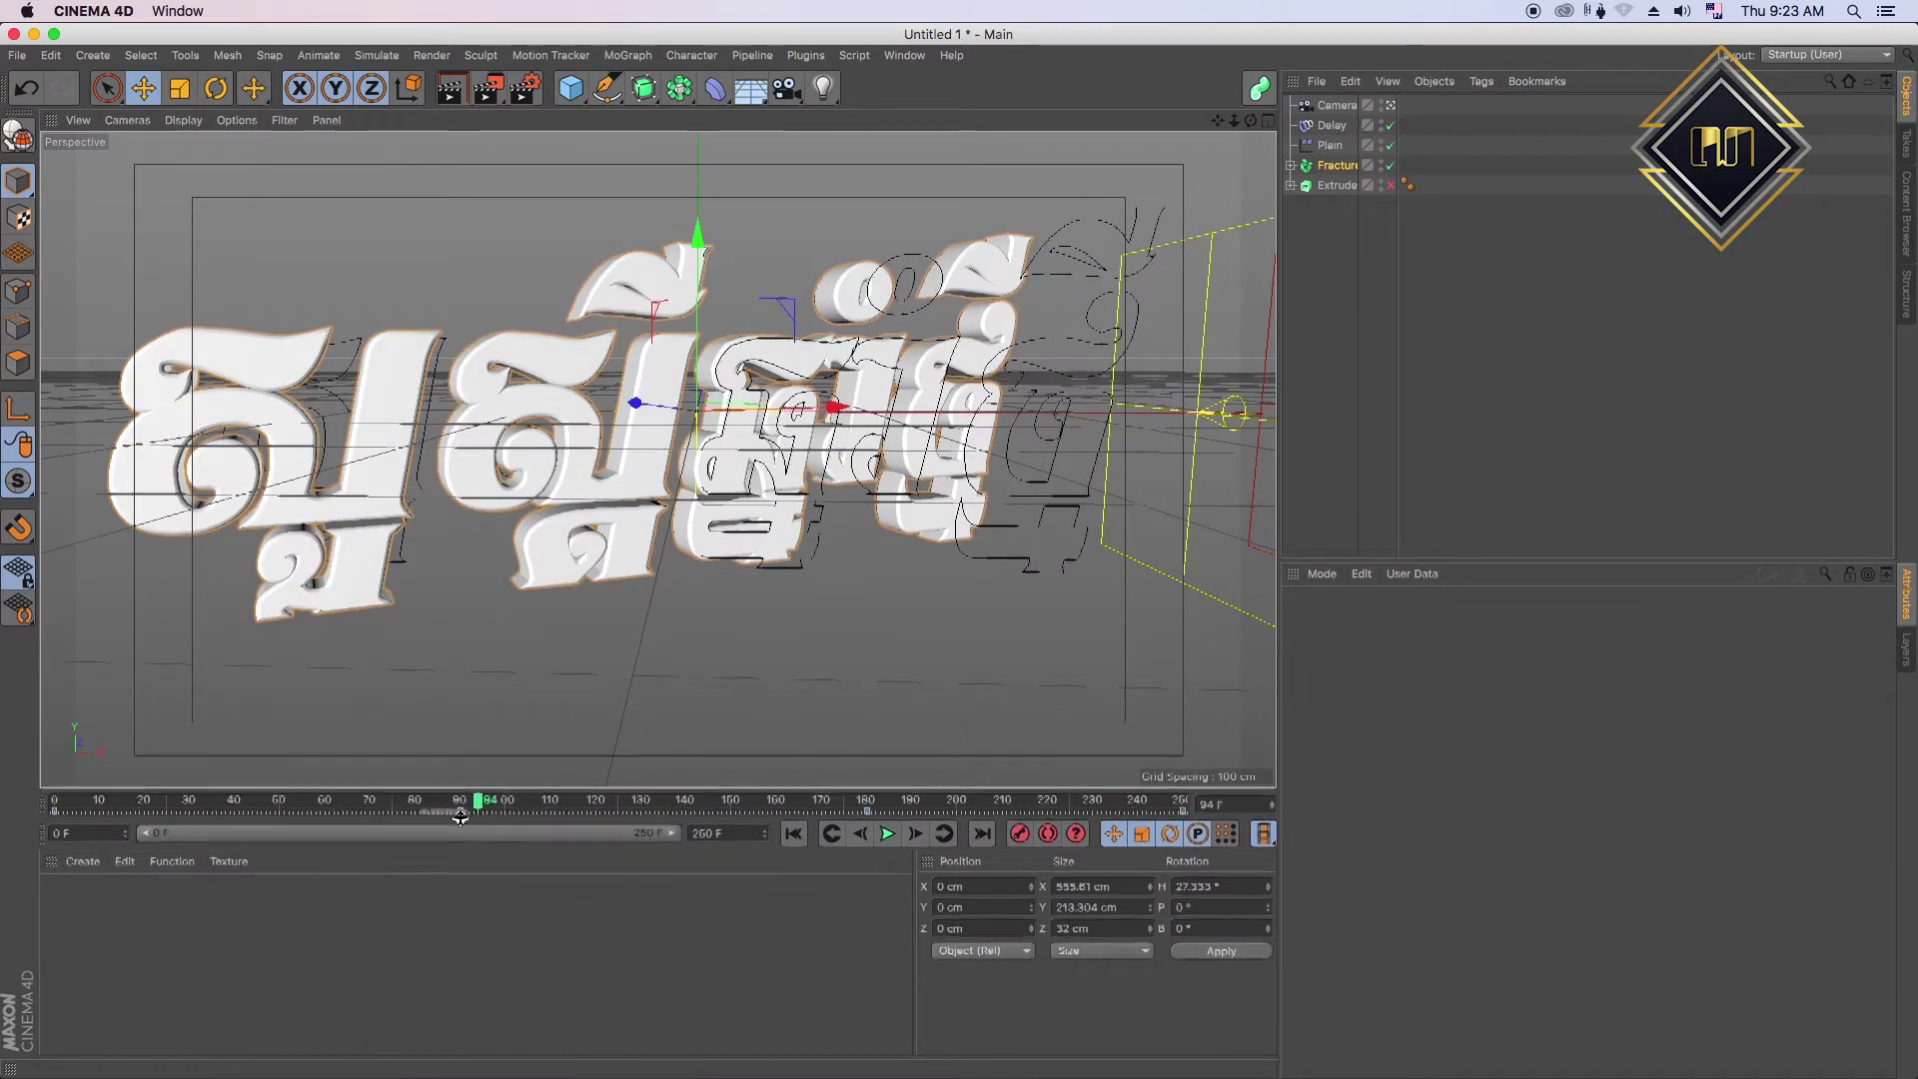
{"action": "right_click", "coordinate": [527, 815]}
{"action": "left_click", "coordinate": [599, 802]}
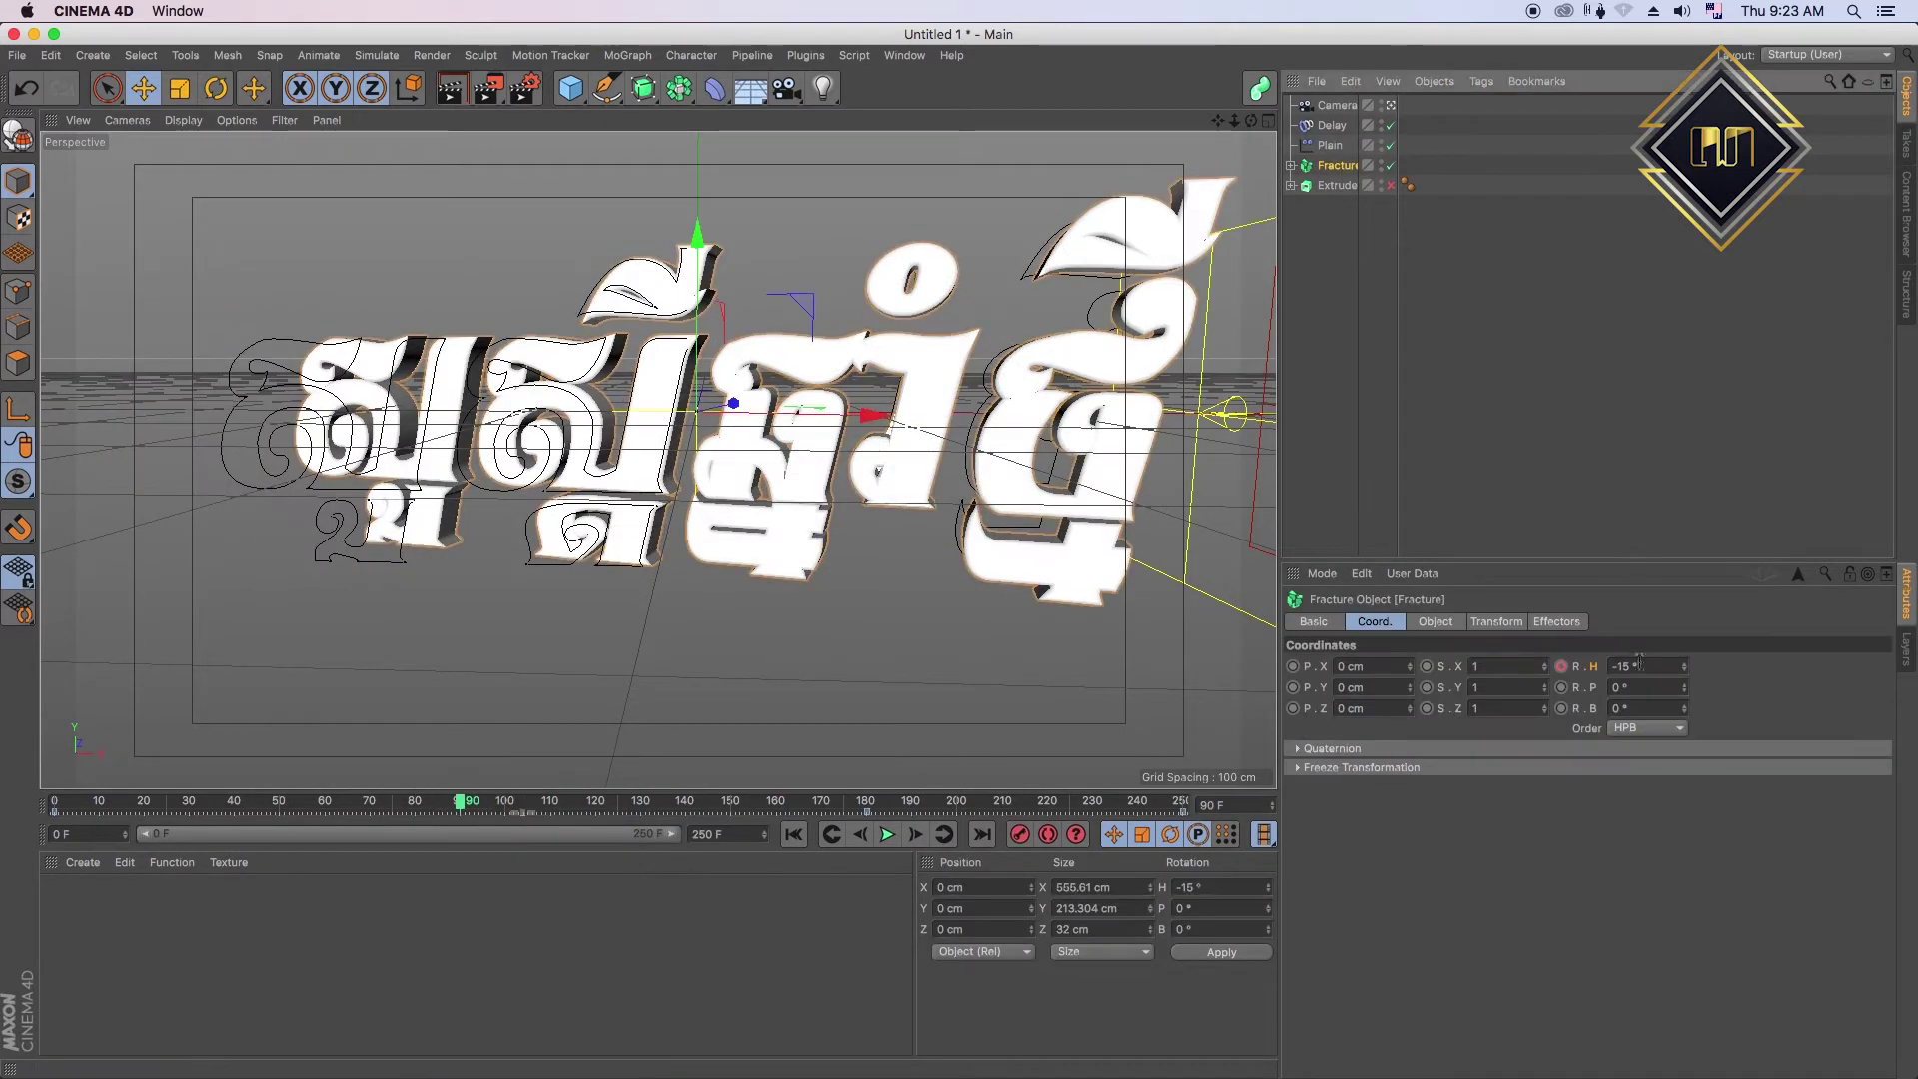
{"action": "left_click_drag", "start_coordinate": [599, 802], "coordinate": [865, 802]}
{"action": "left_click", "coordinate": [1626, 666]}
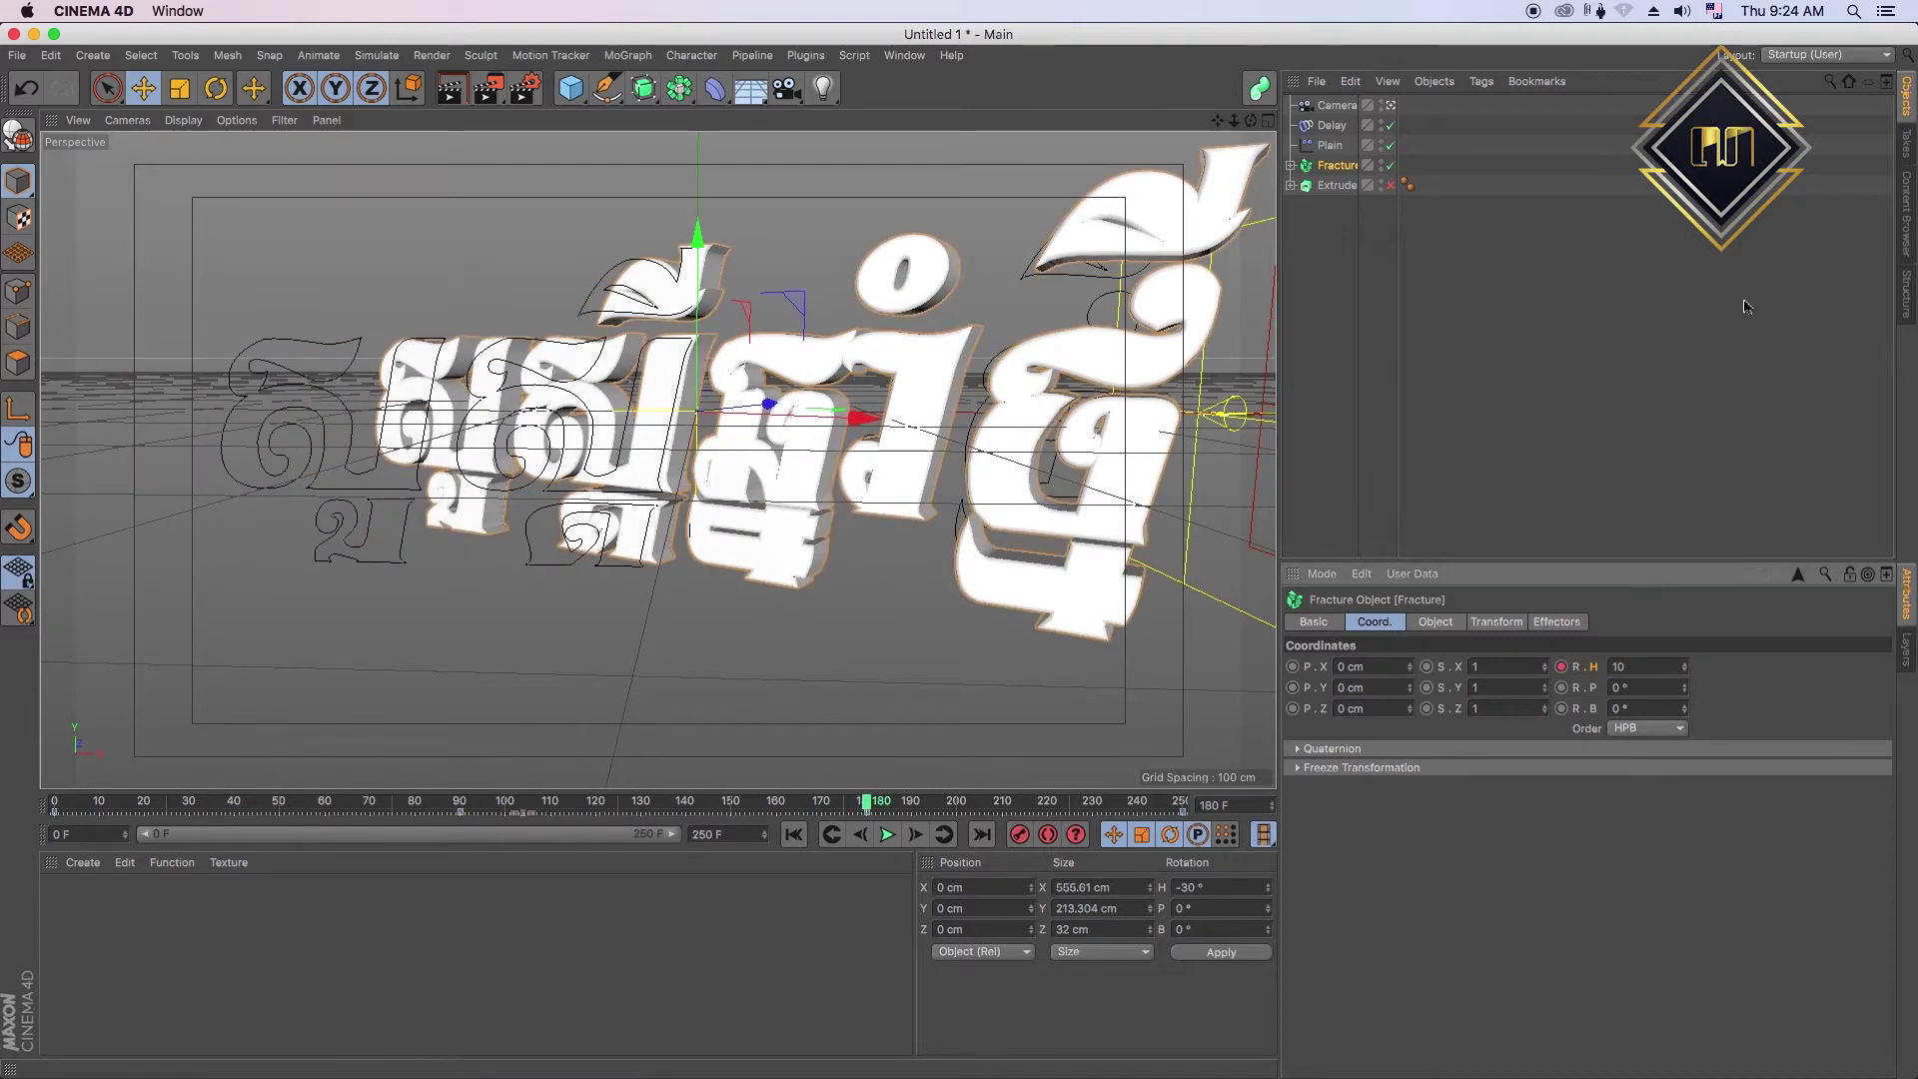
{"action": "key", "text": "F8"}
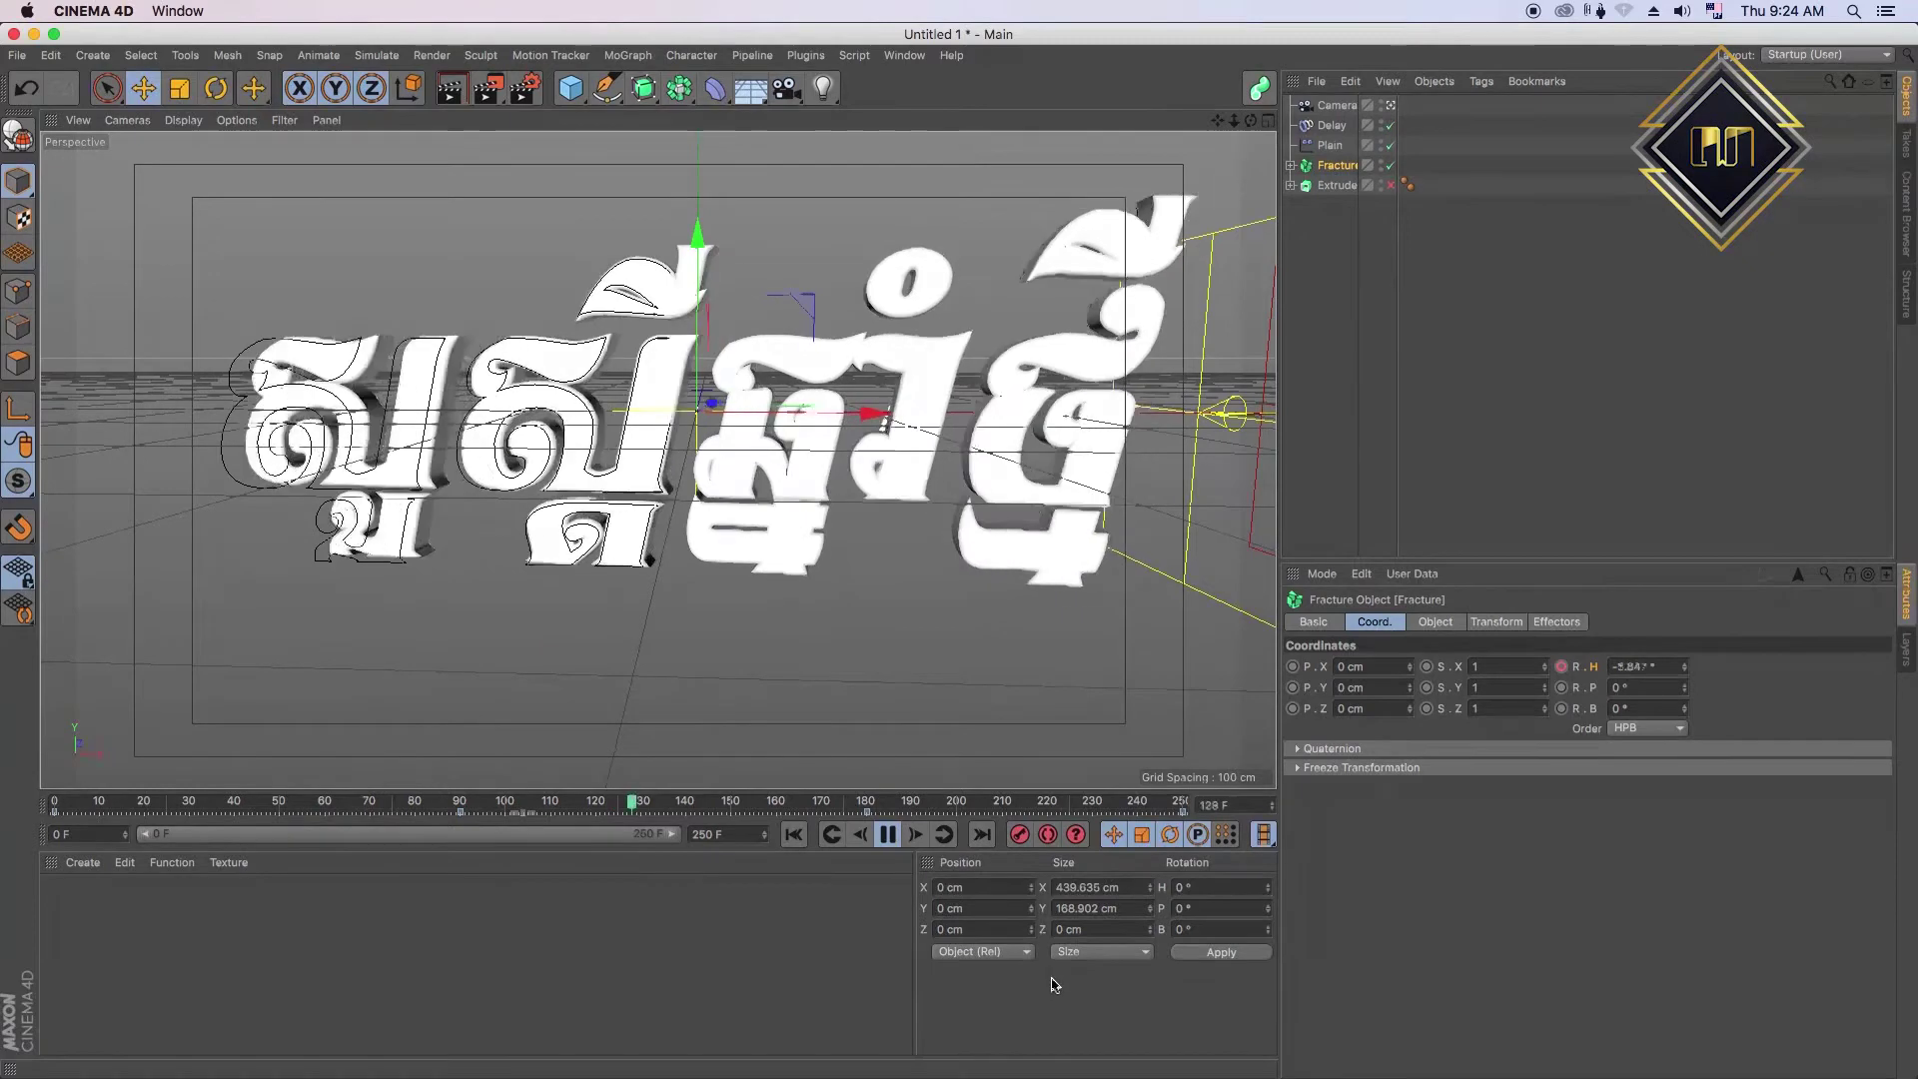
- Set the Fracture heading to -25° at frame 90 and 15° at frame 180
{"action": "left_click", "coordinate": [473, 810]}
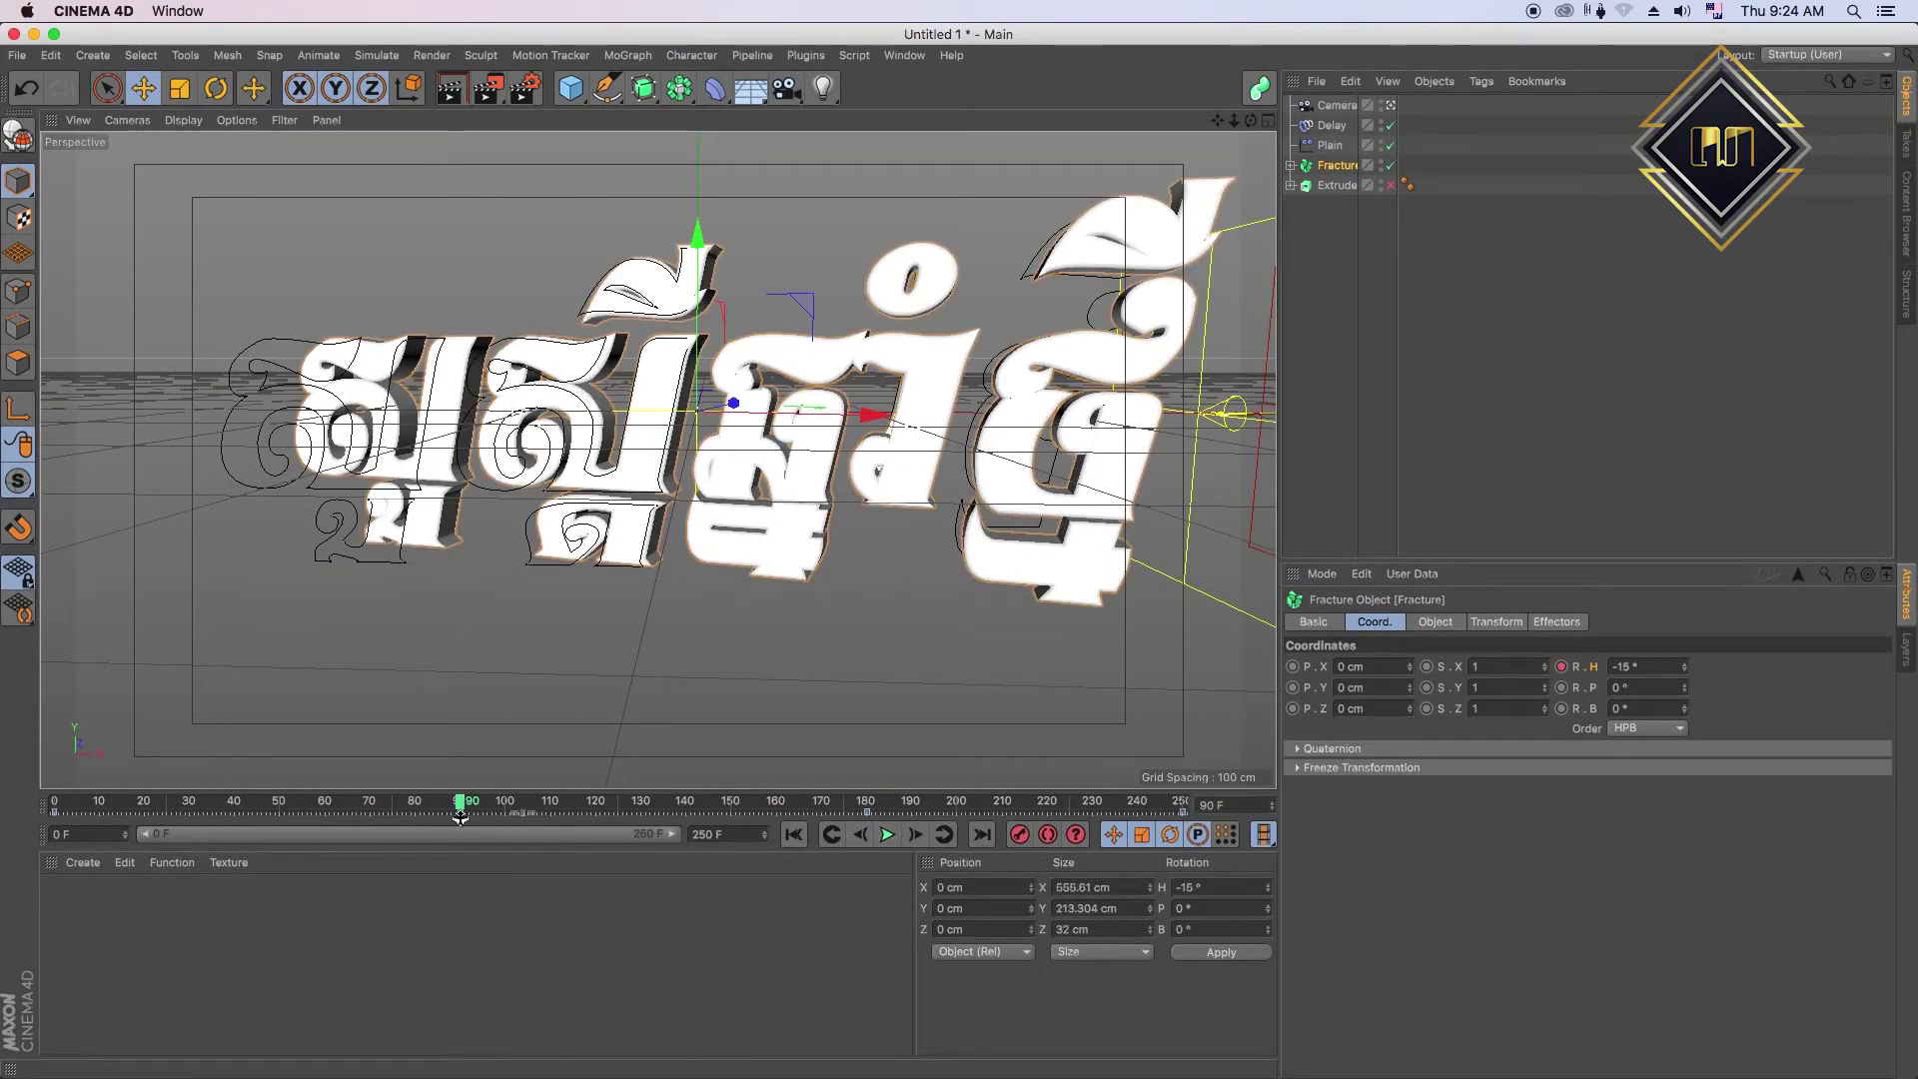
{"action": "left_click", "coordinate": [1658, 667]}
{"action": "type", "text": "-25"}
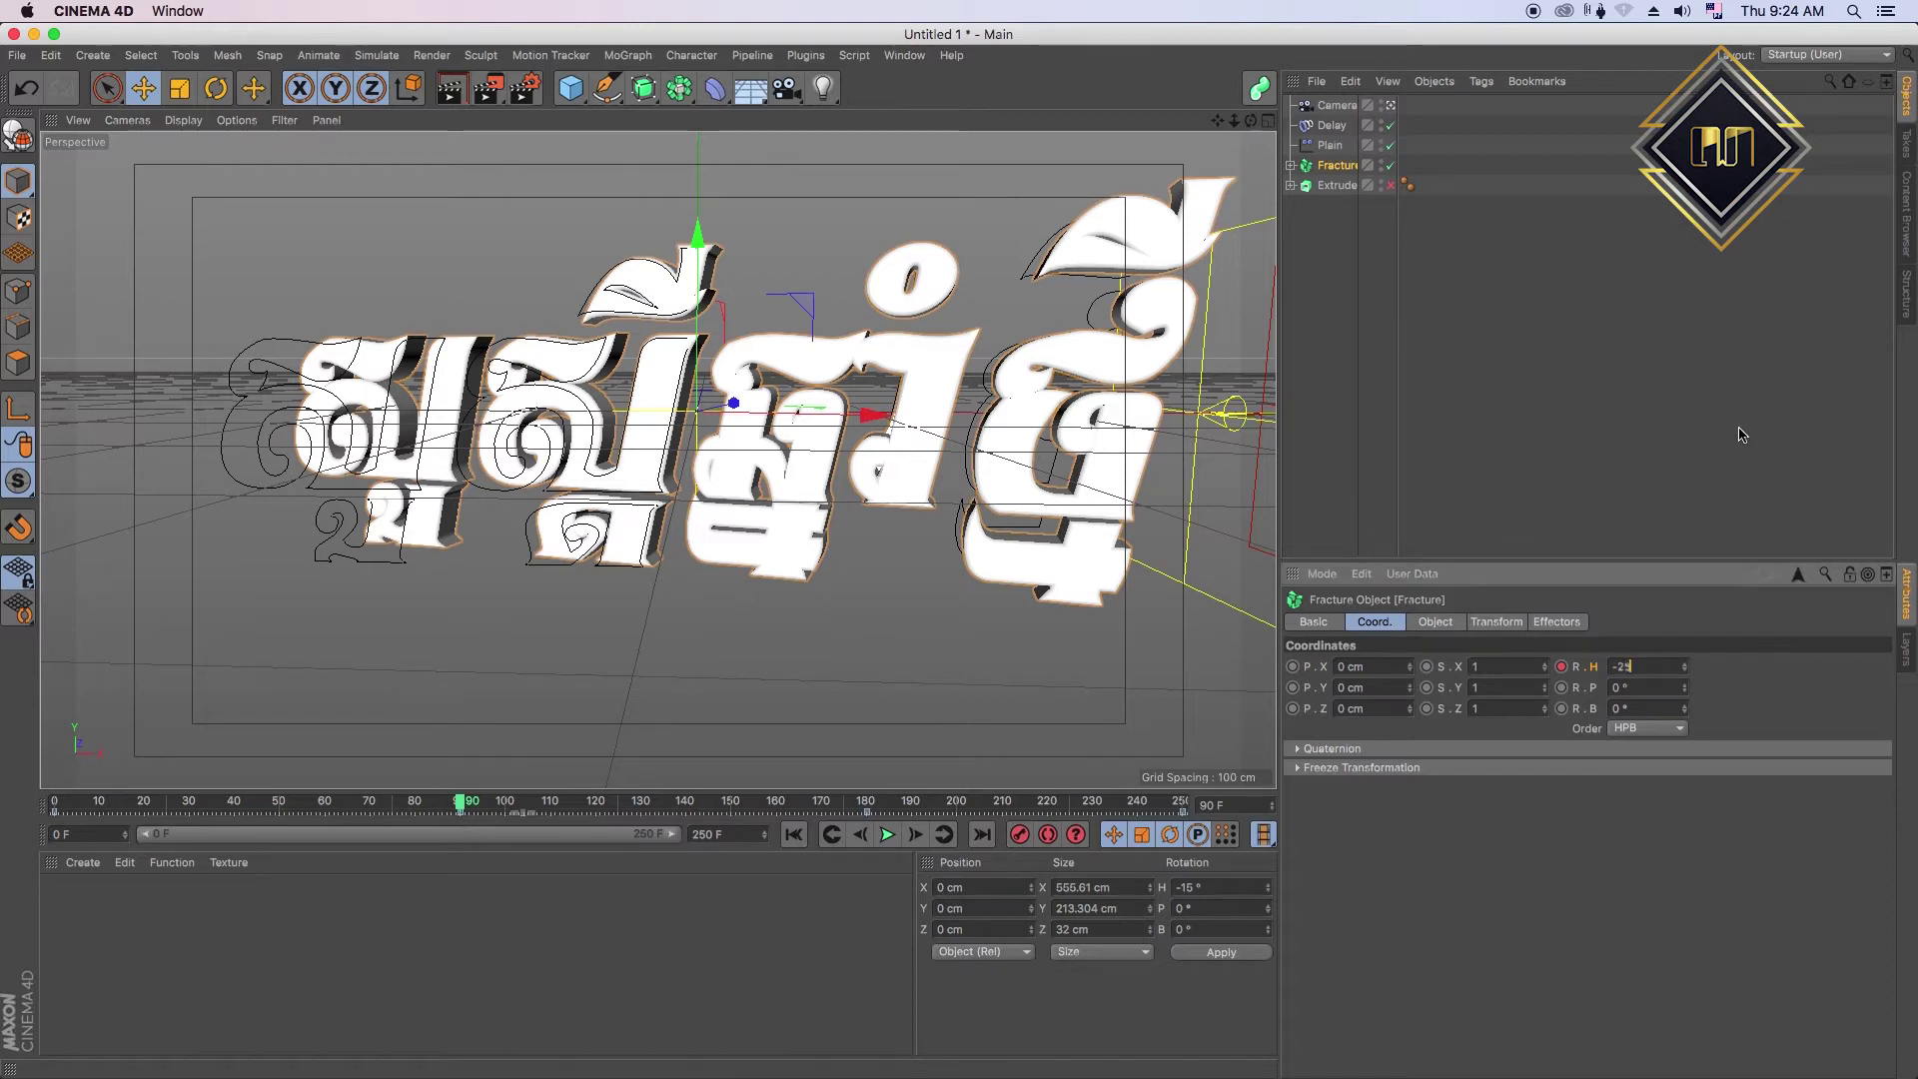
{"action": "key", "text": "Return"}
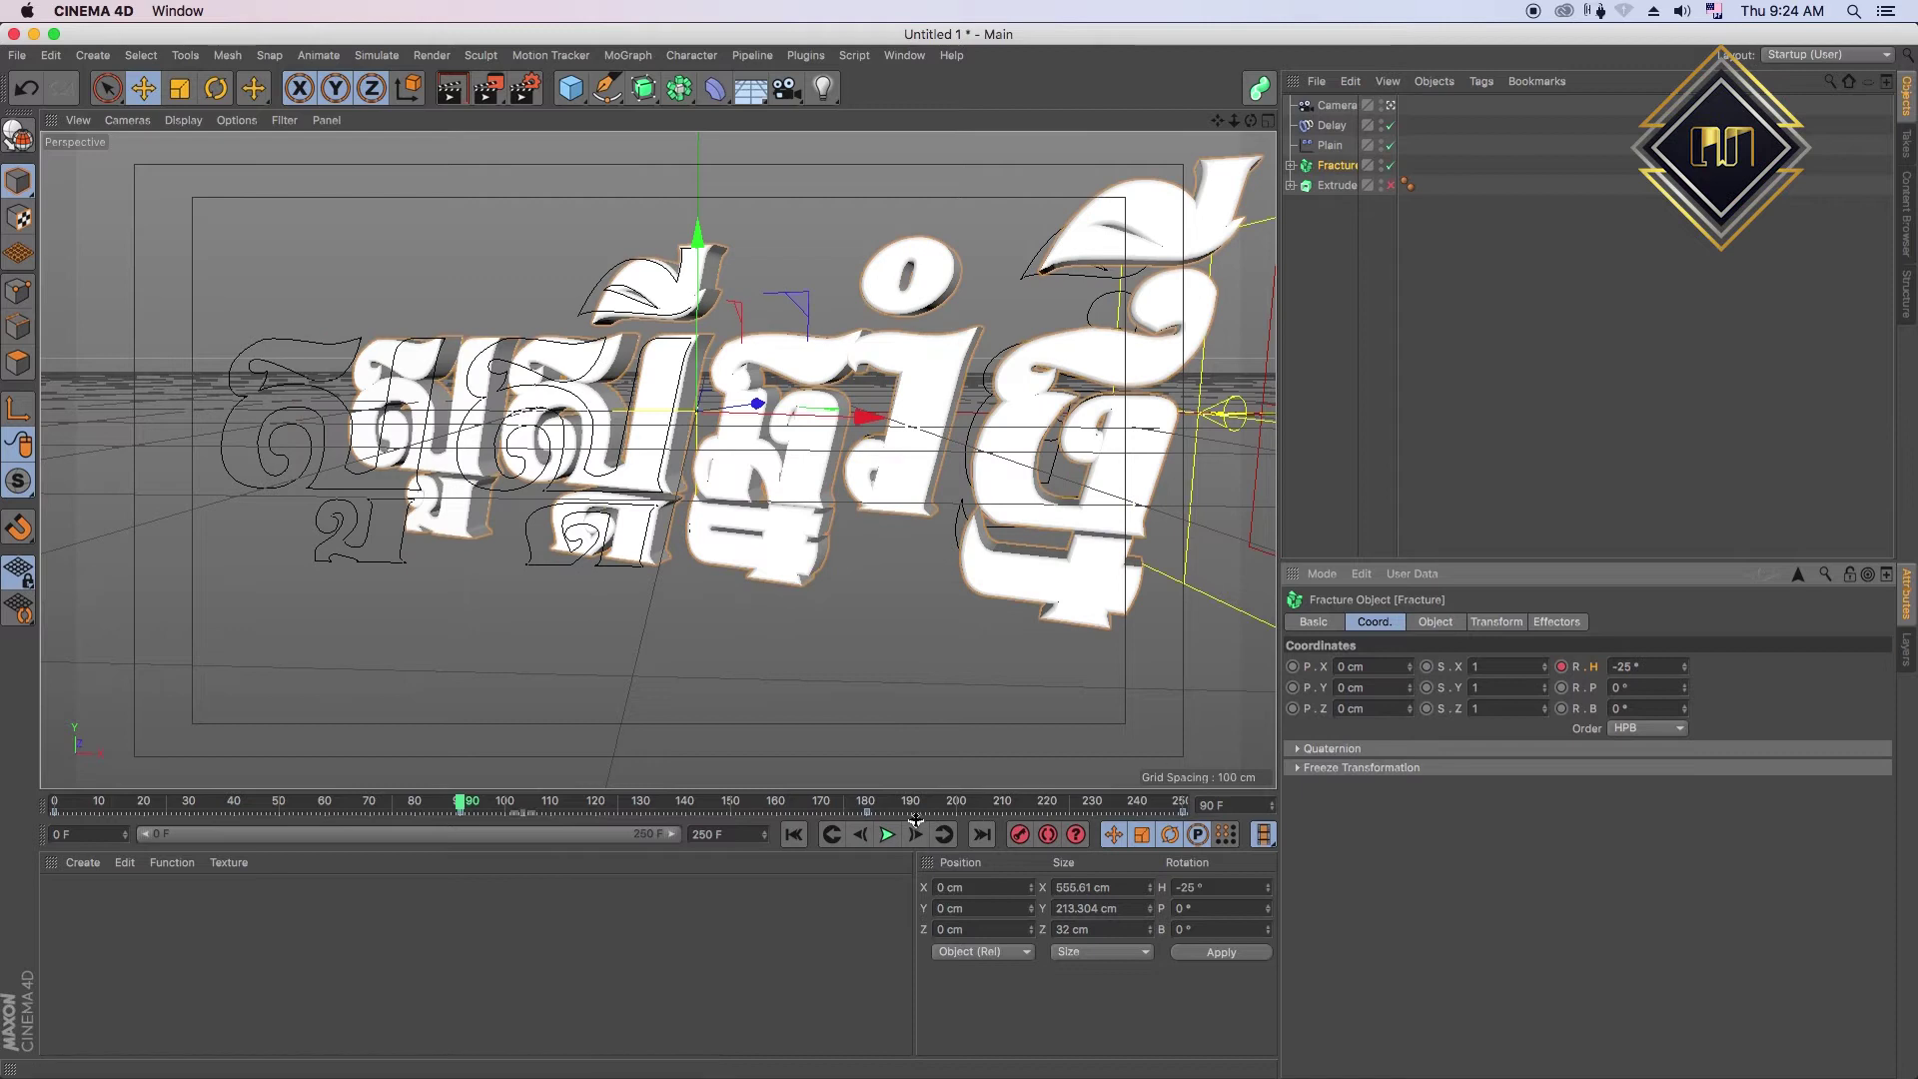
{"action": "left_click", "coordinate": [865, 802]}
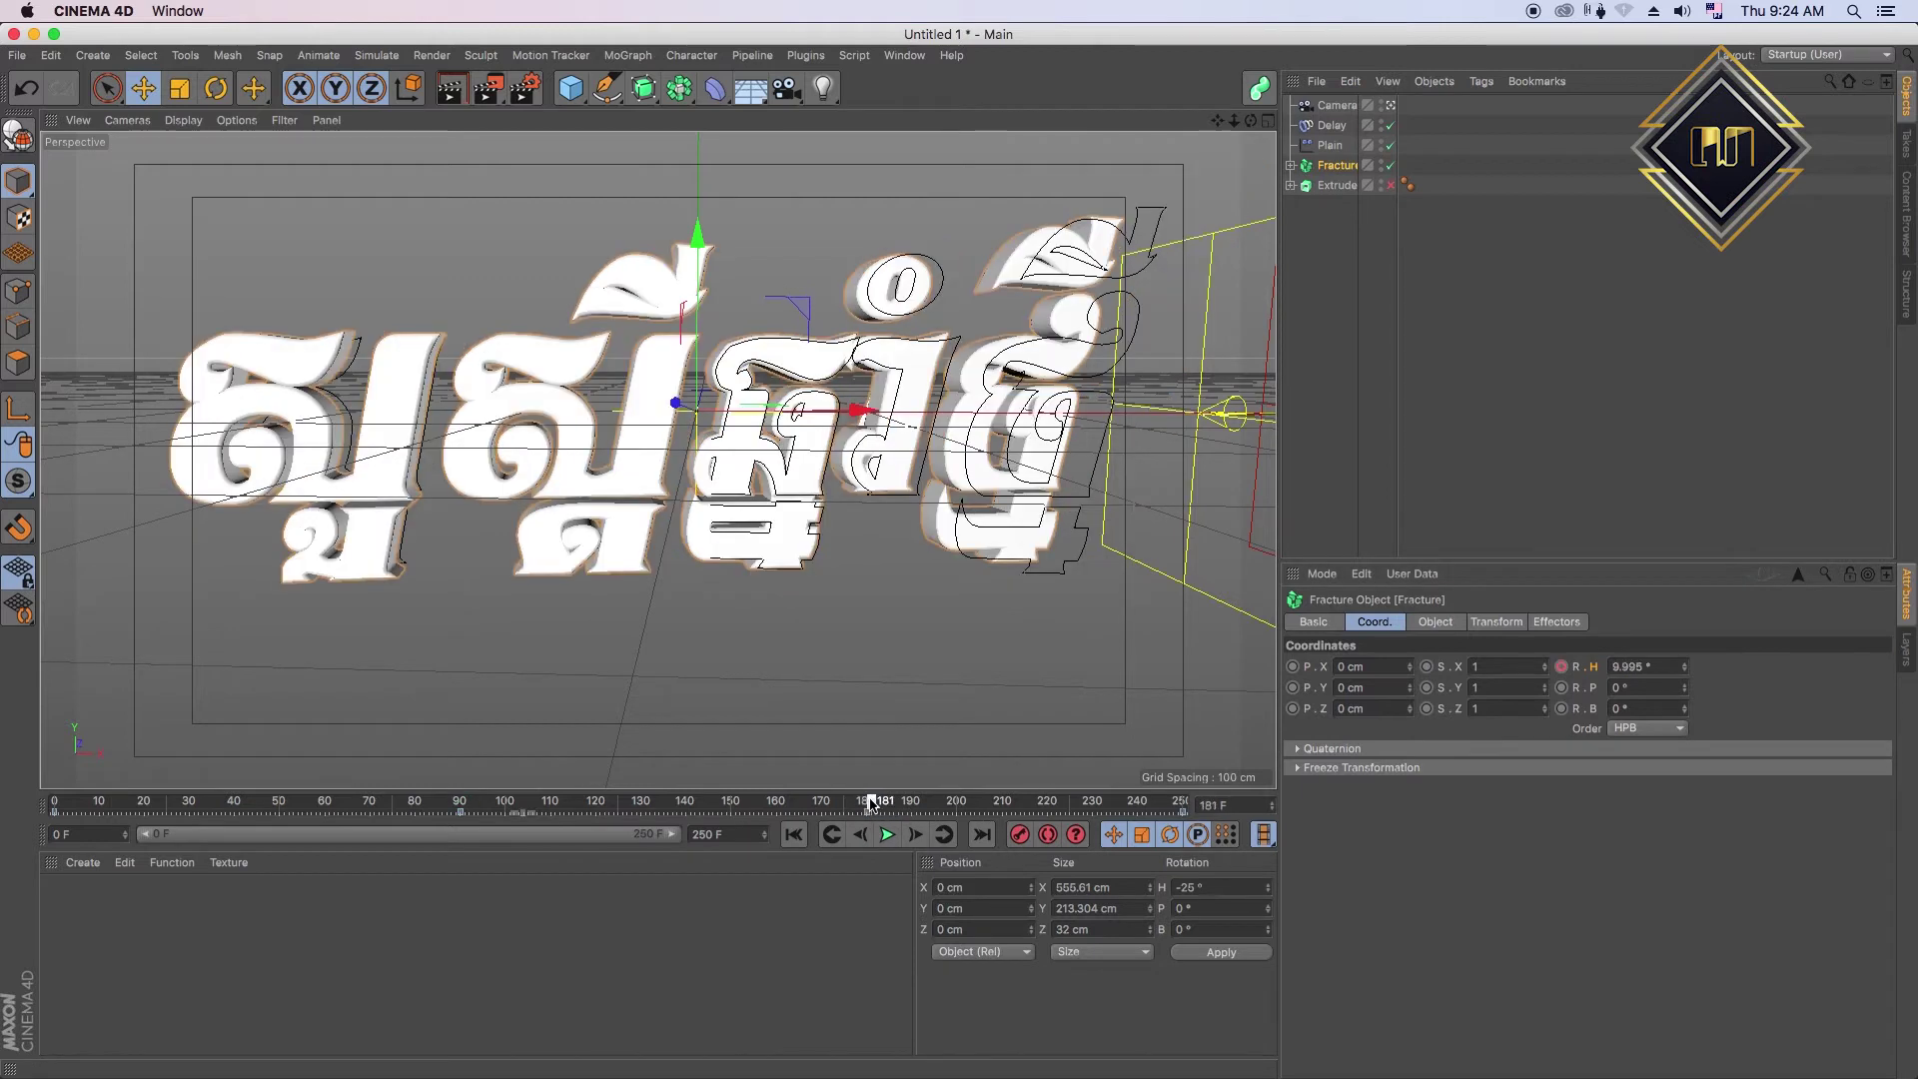
{"action": "left_click", "coordinate": [1650, 667]}
{"action": "type", "text": "15"}
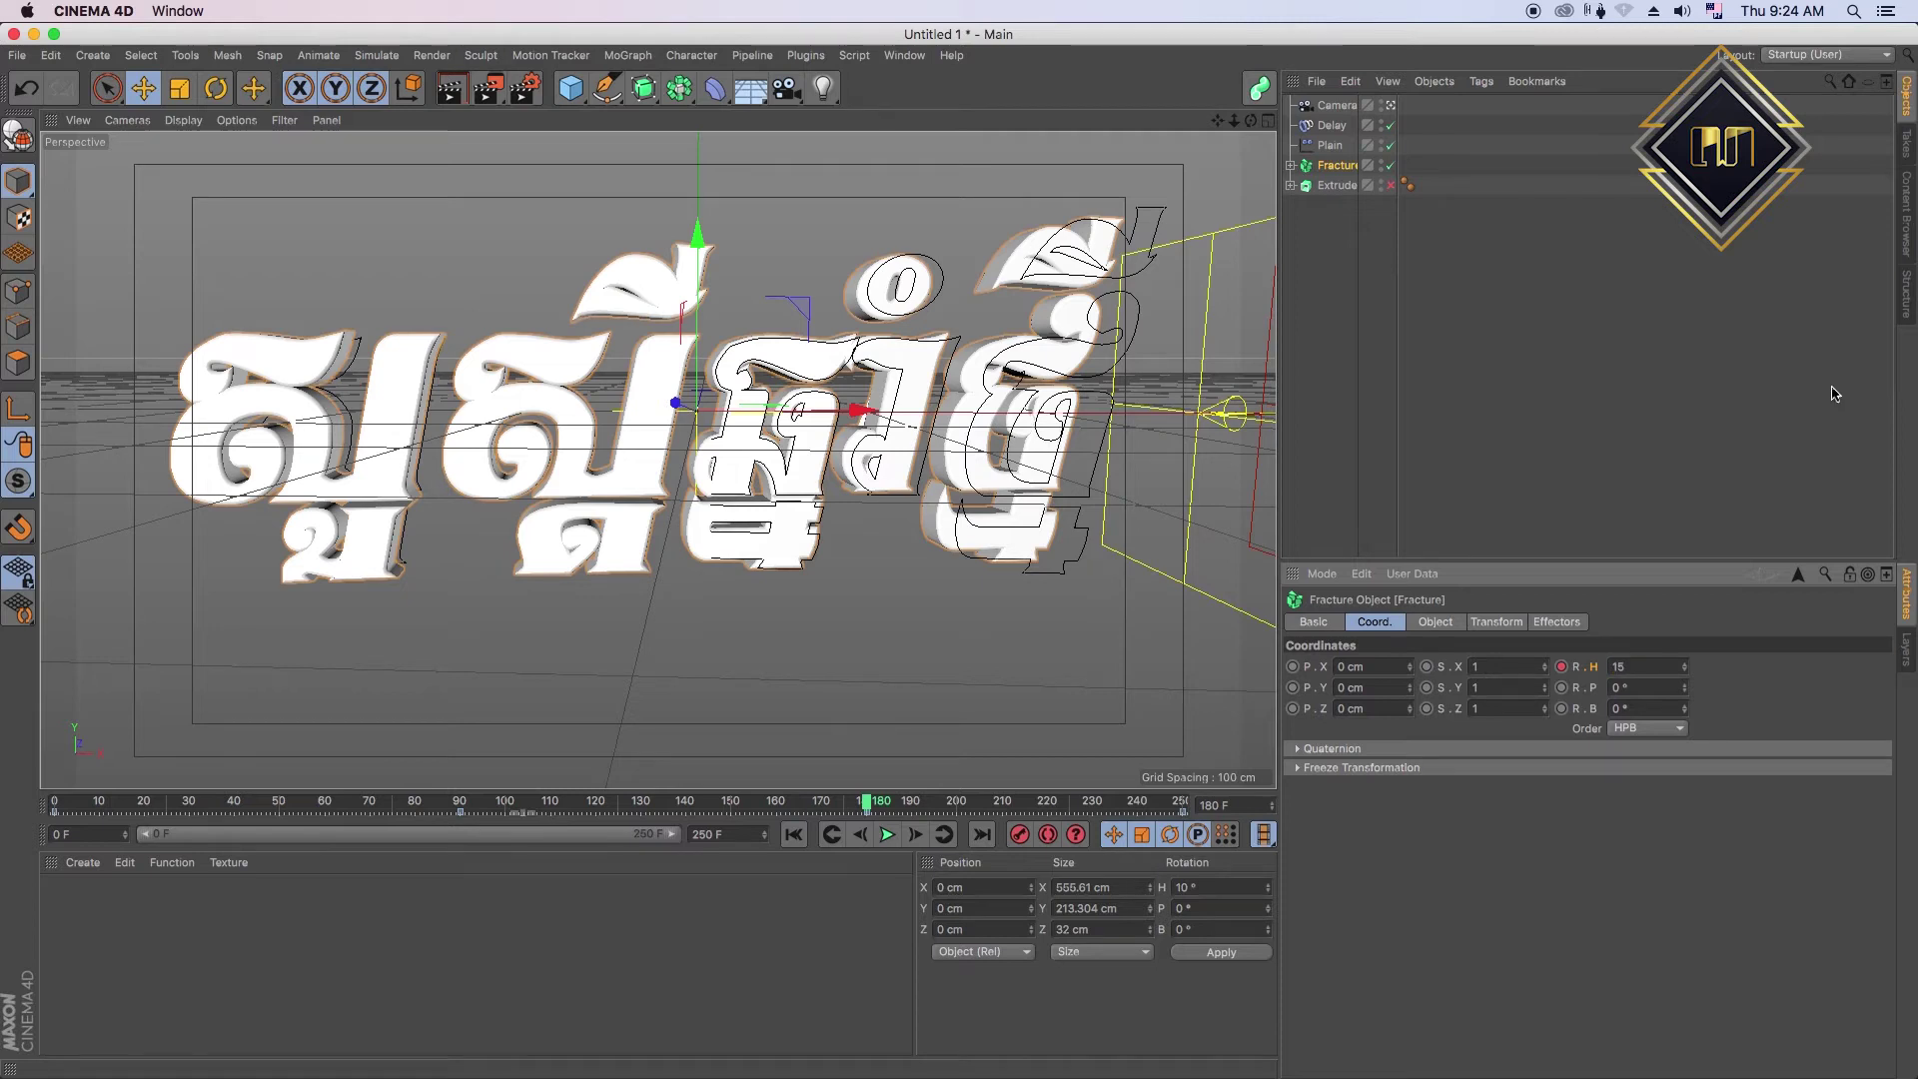
{"action": "key", "text": "Return"}
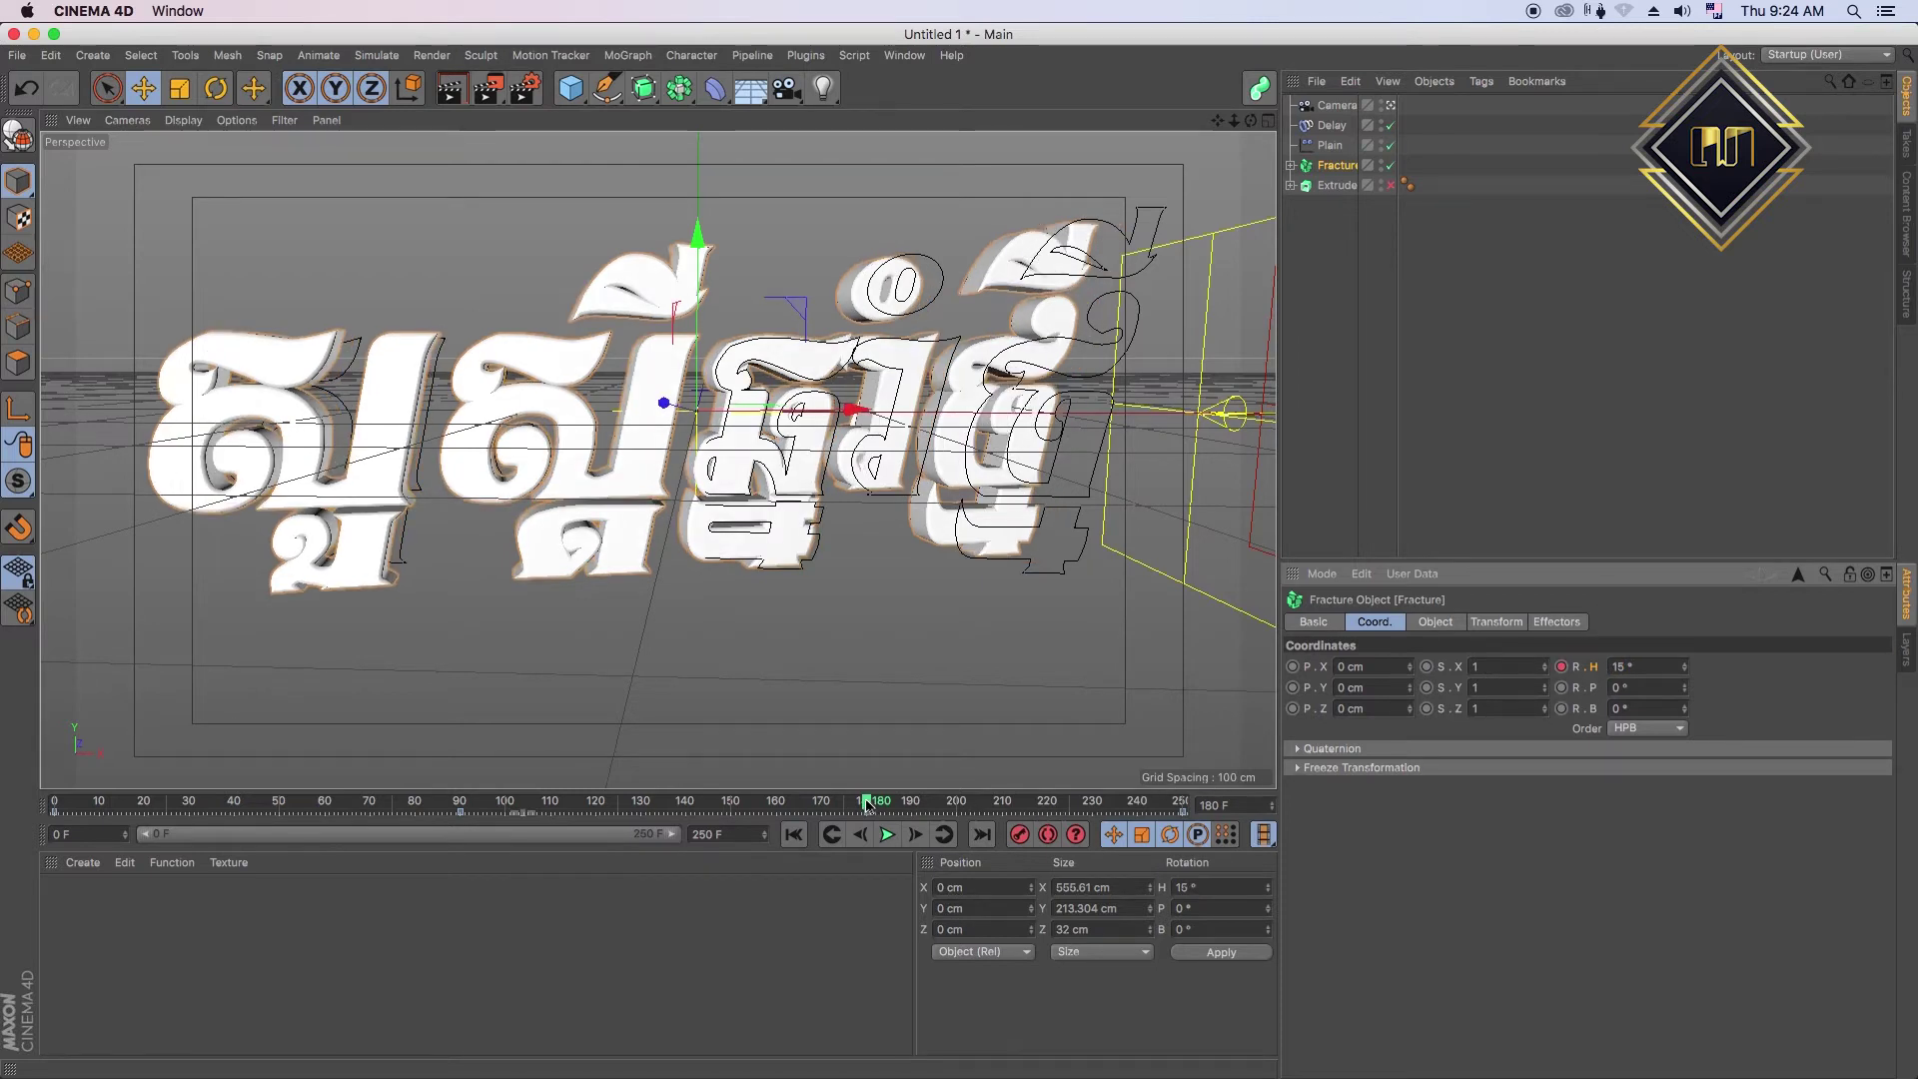
{"action": "left_click_drag", "start_coordinate": [865, 804], "coordinate": [1144, 834]}
- Replay the fracture animation, stop at frame 57, and bring up Render Settings
{"action": "left_click", "coordinate": [793, 834]}
{"action": "left_click", "coordinate": [887, 834]}
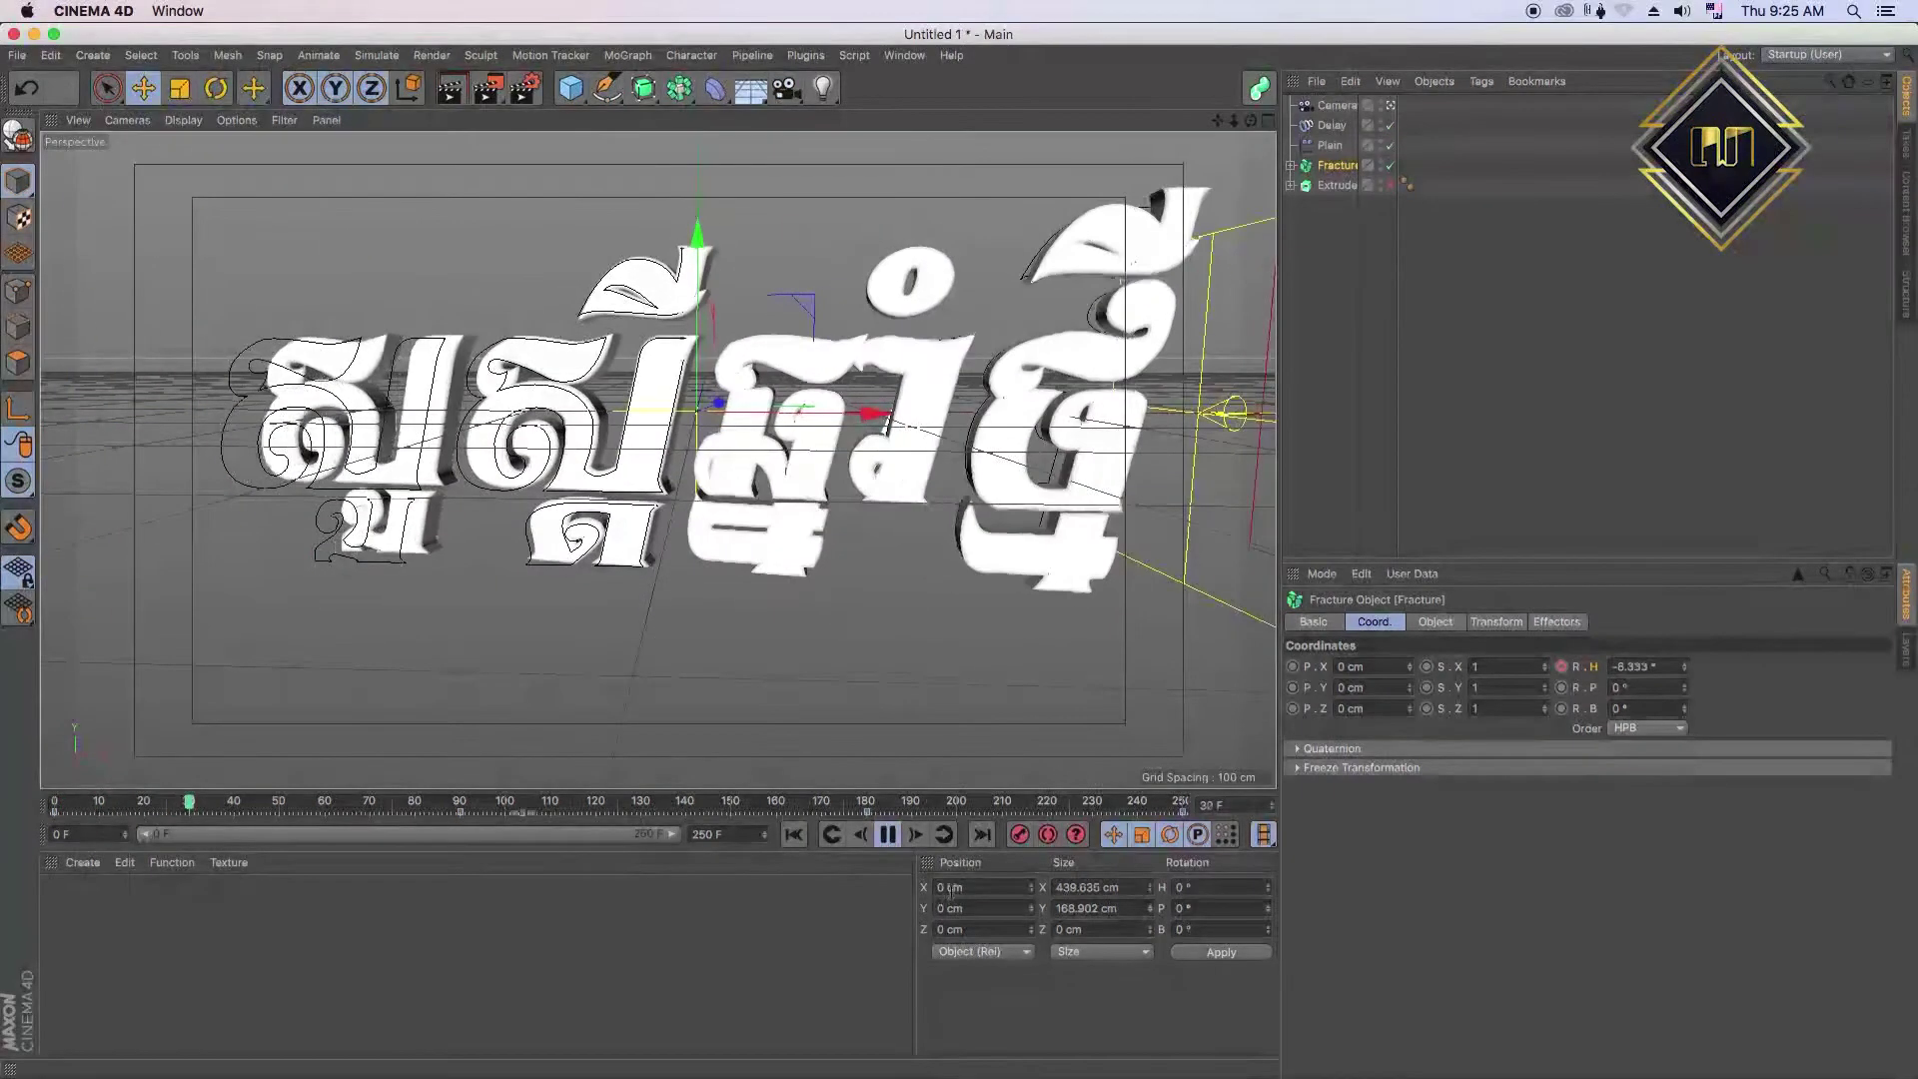
{"action": "left_click", "coordinate": [781, 529]}
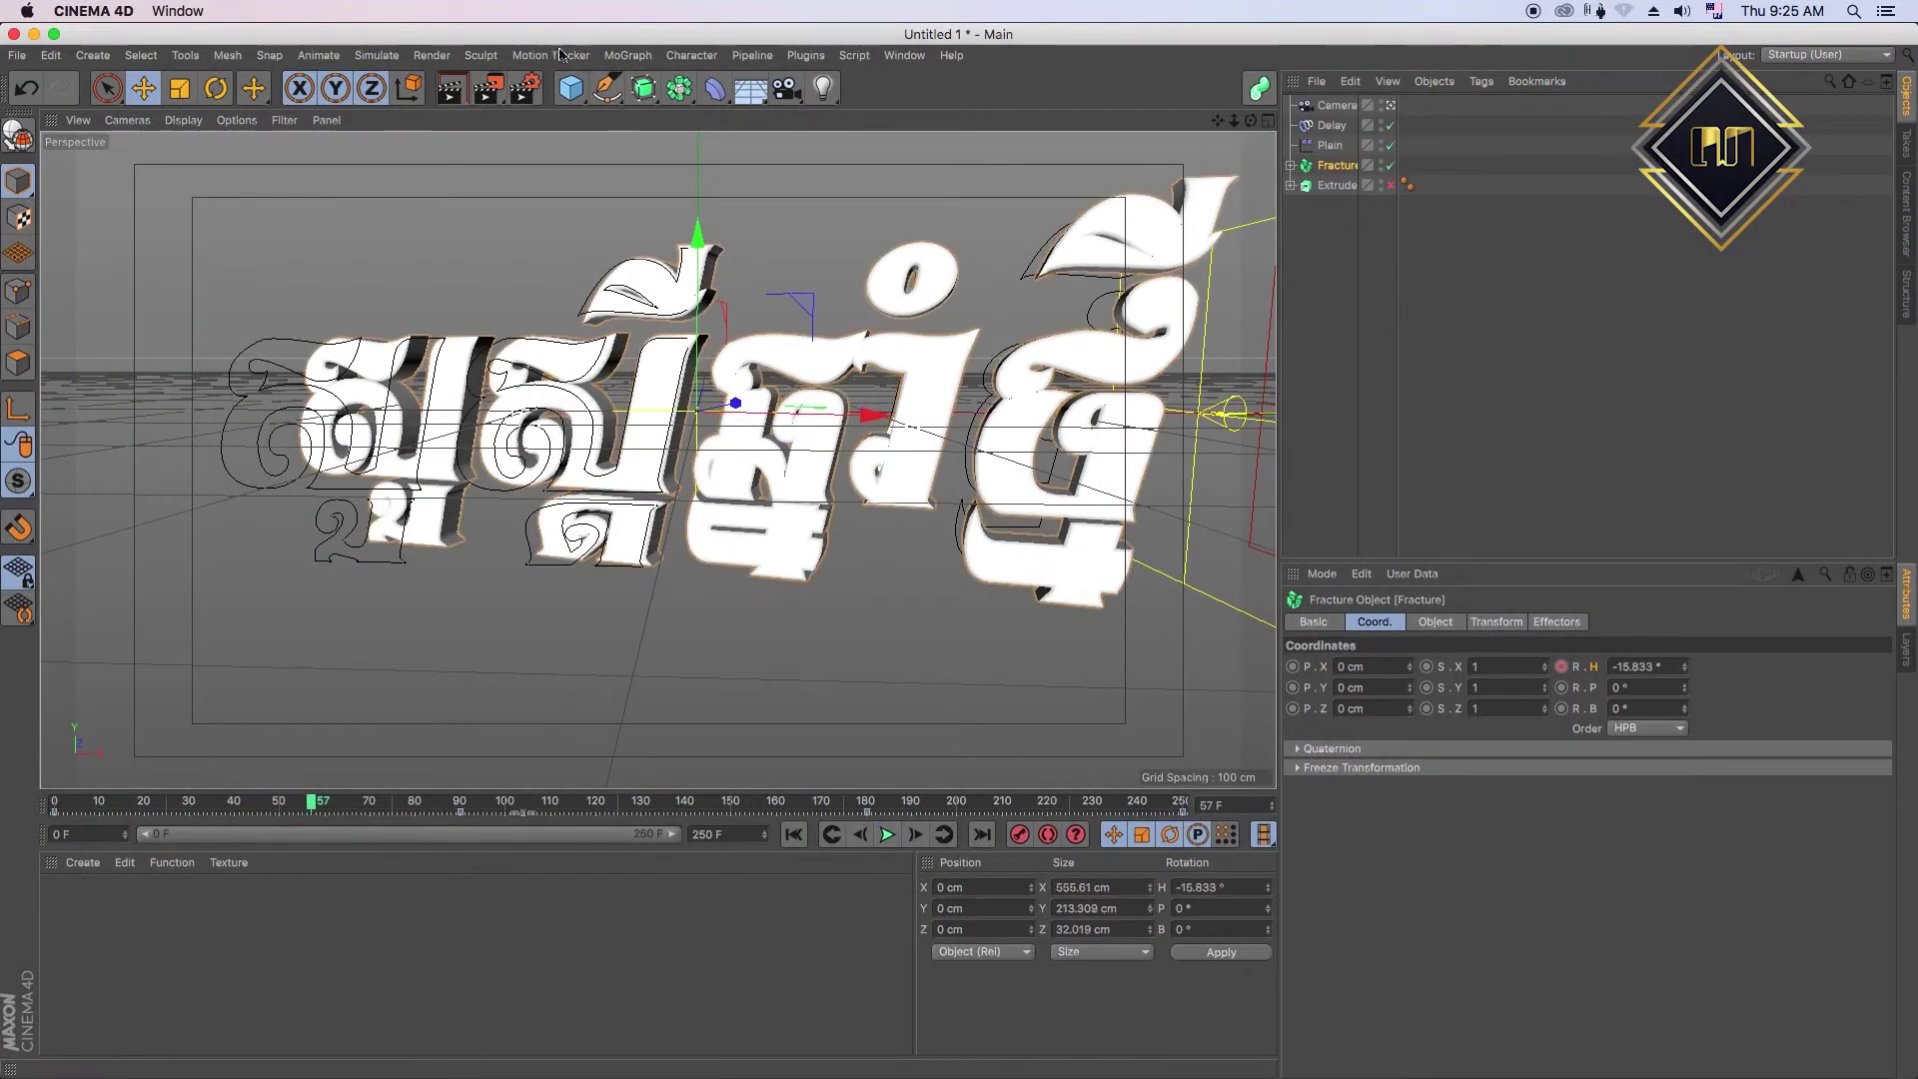
{"action": "left_click", "coordinate": [524, 89]}
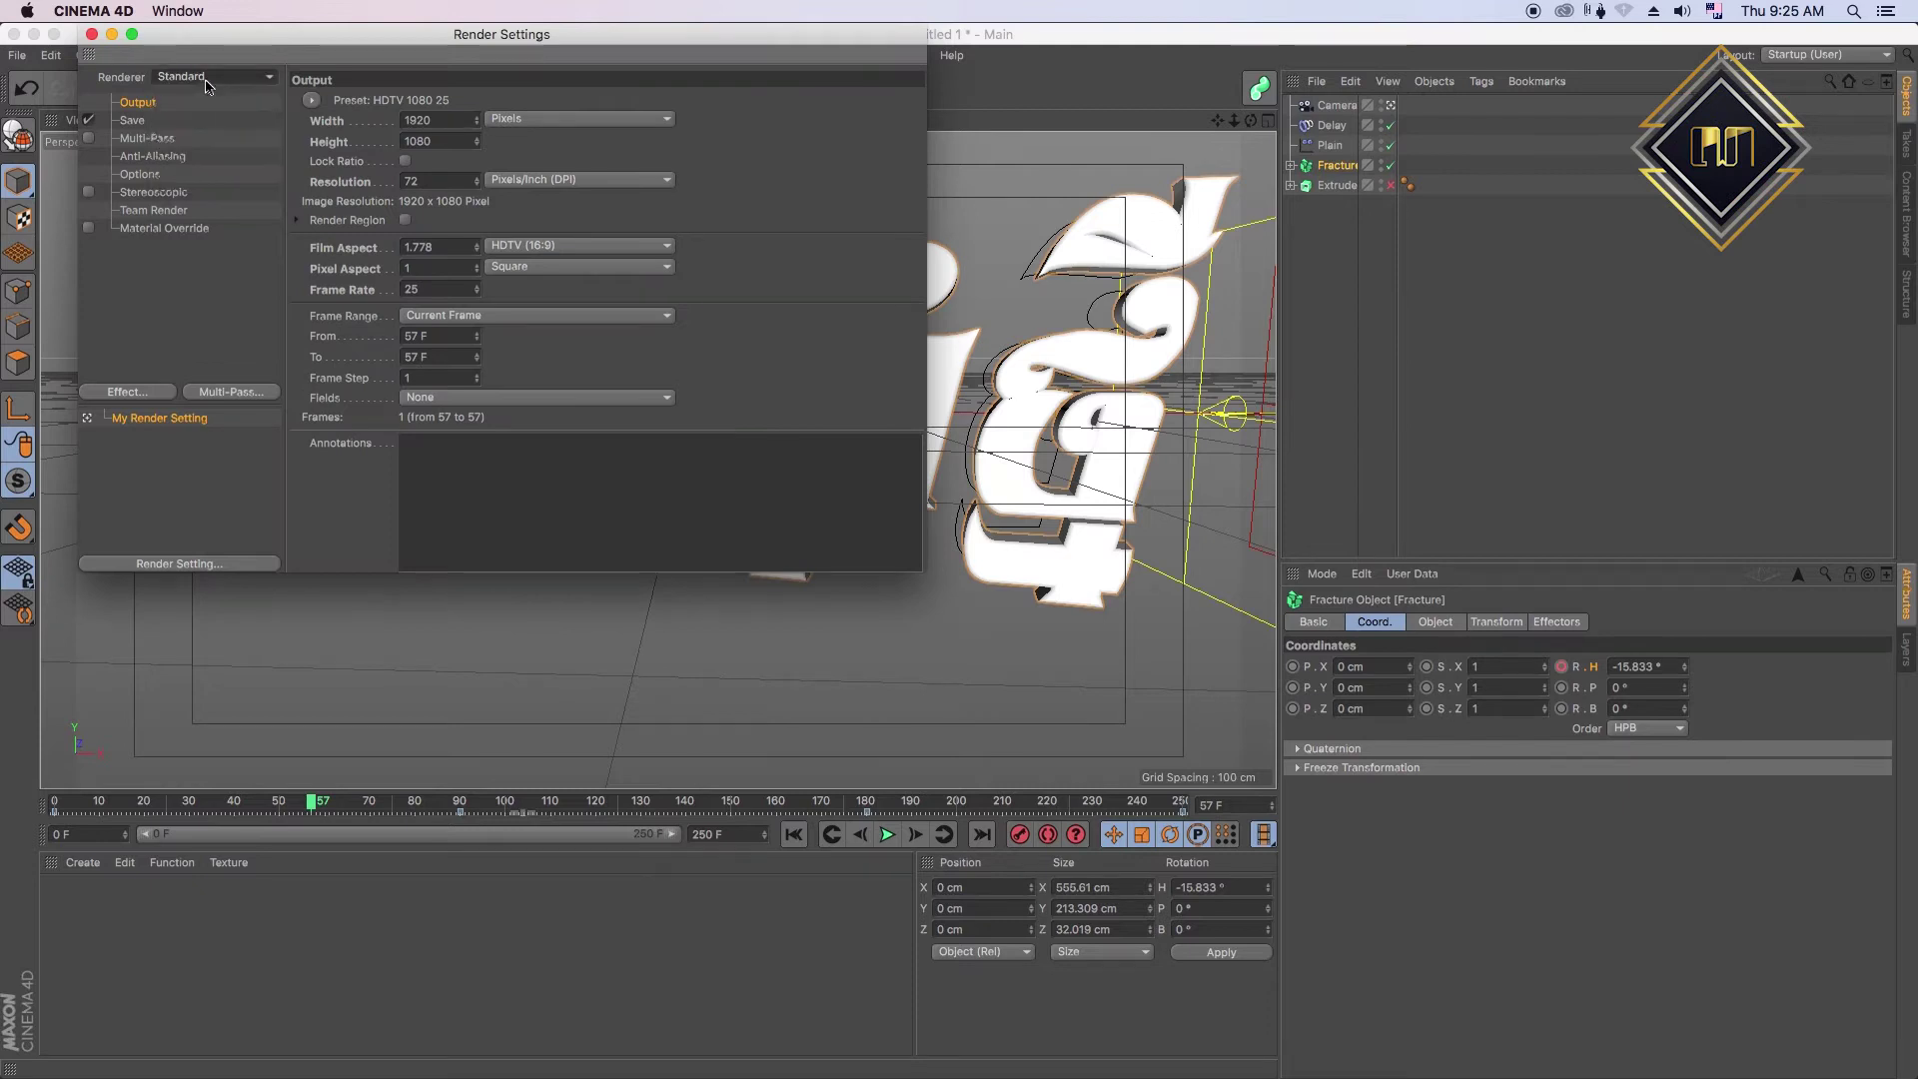
- Set anti-aliasing to Best, add the Ambient Occlusion effect, and close Render Settings
{"action": "left_click", "coordinate": [164, 158]}
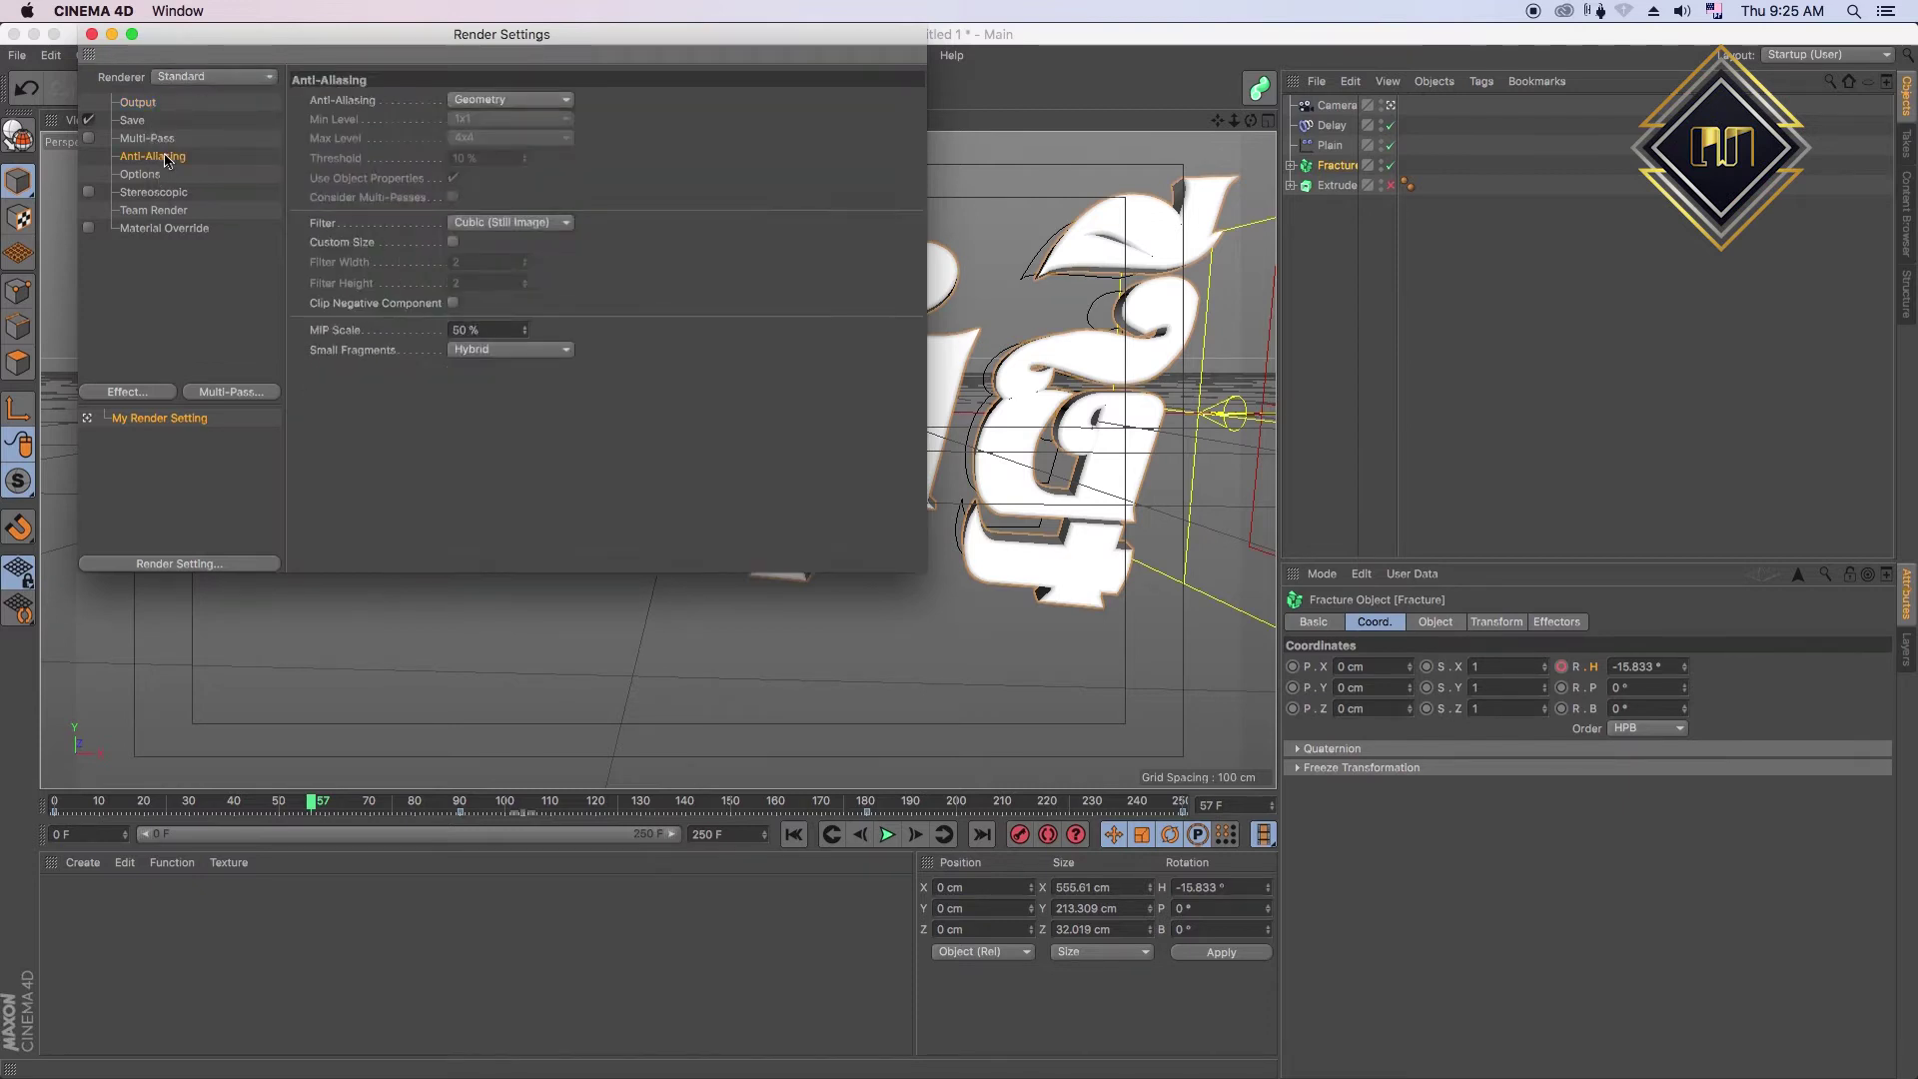
{"action": "left_click", "coordinate": [524, 95]}
{"action": "left_click", "coordinate": [484, 163]}
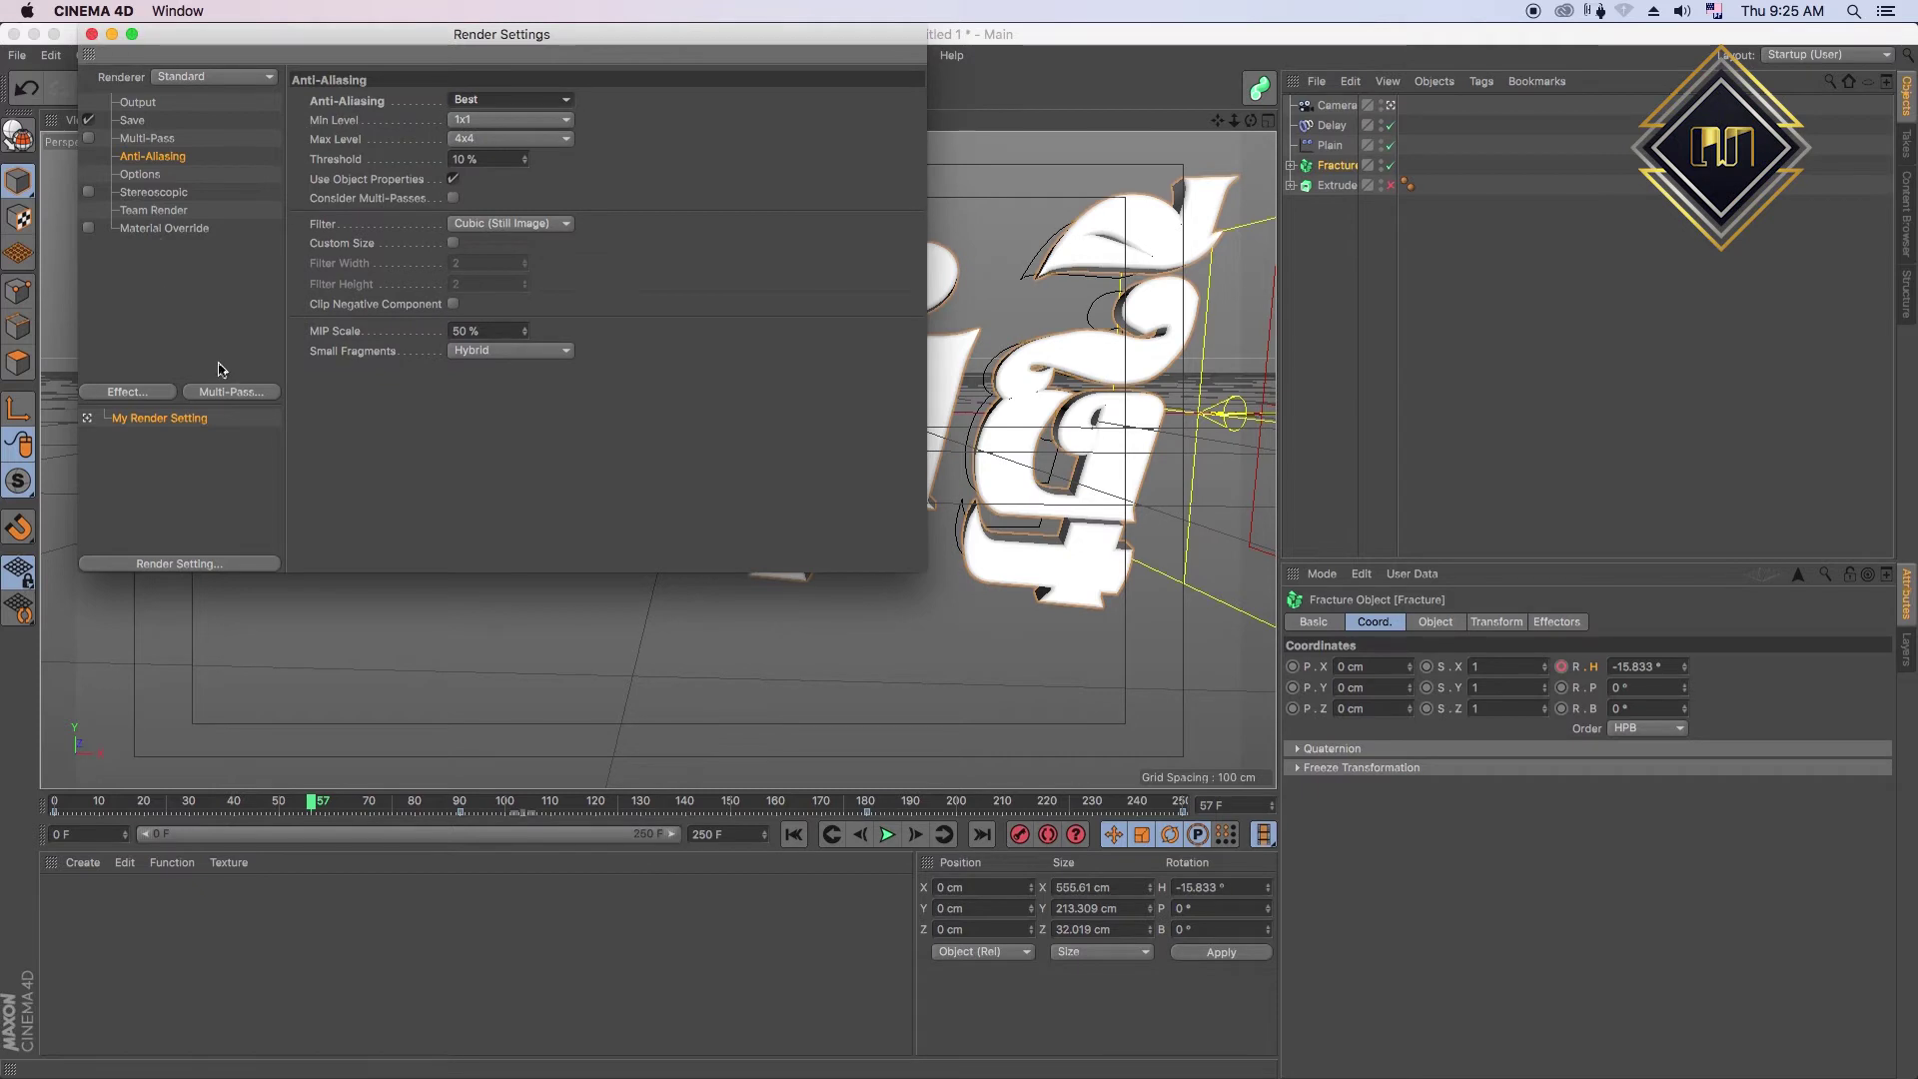
{"action": "left_click", "coordinate": [138, 393]}
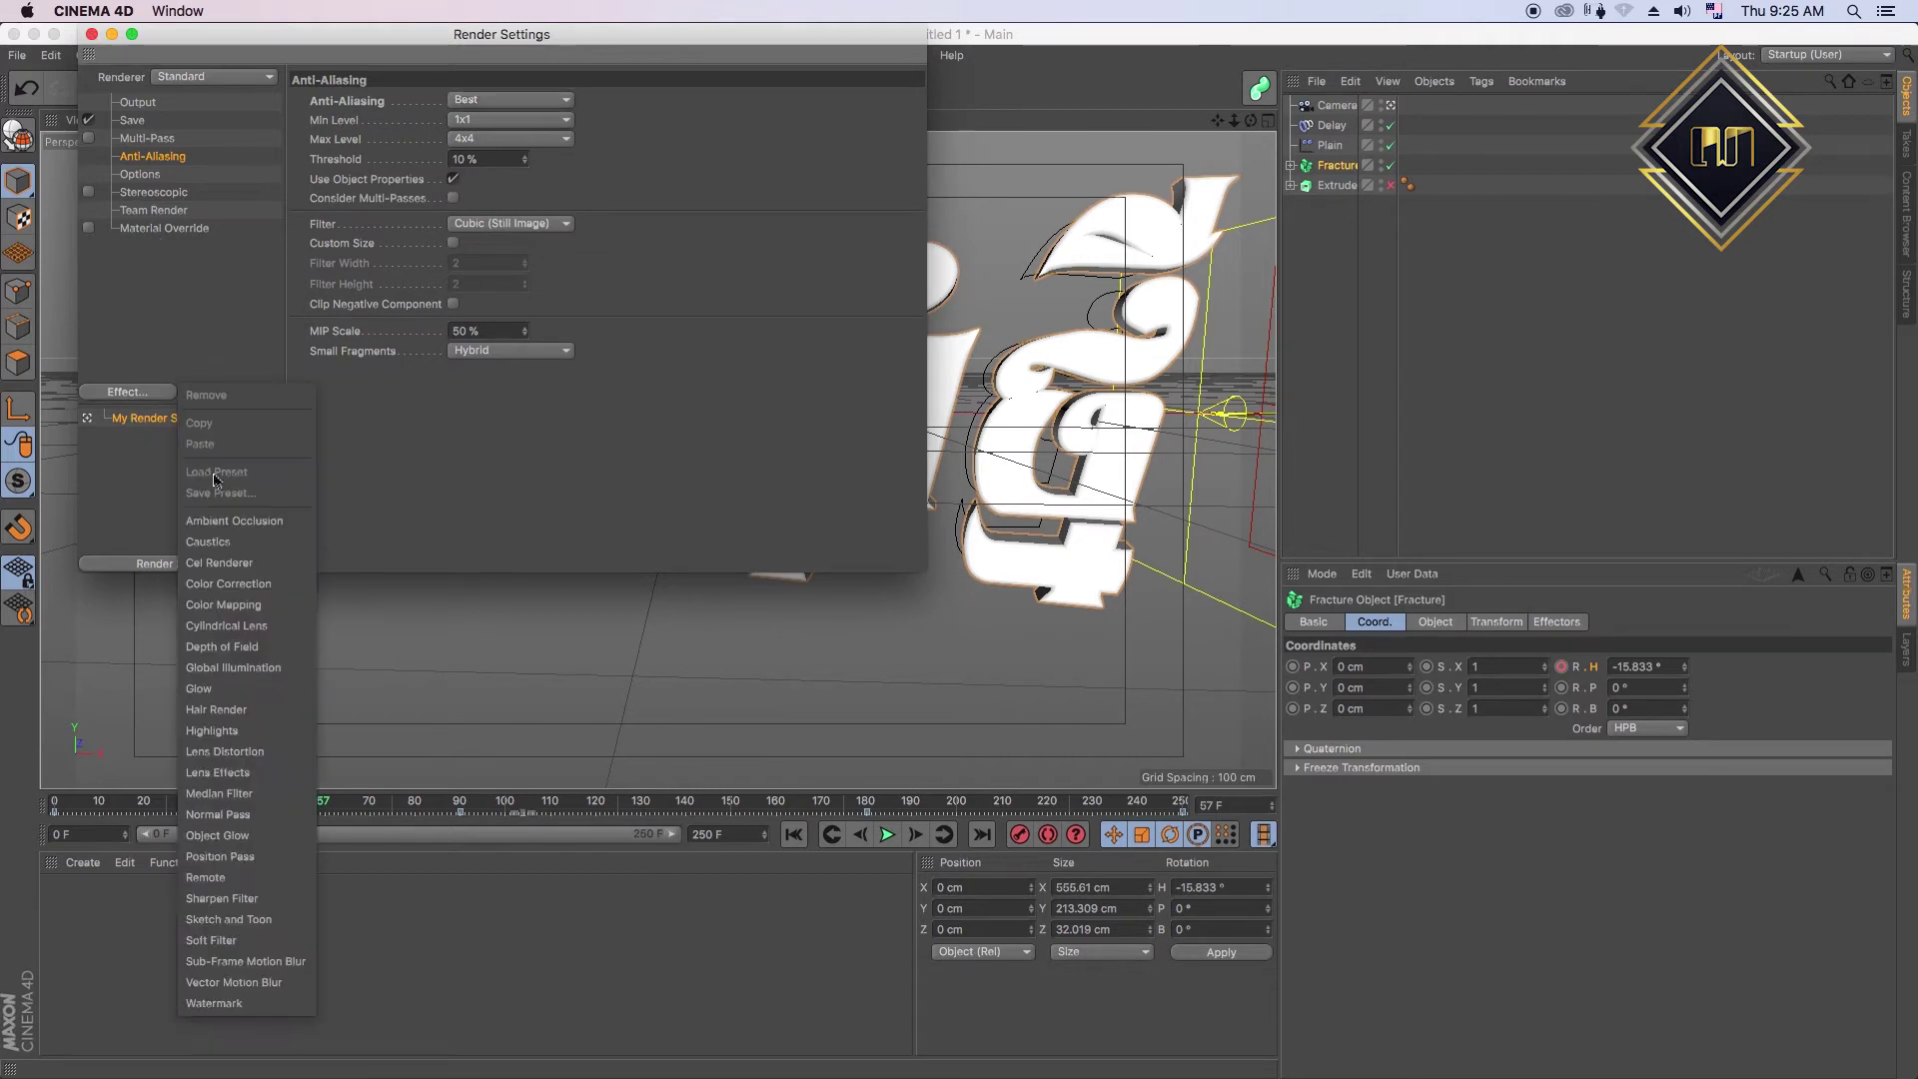
{"action": "left_click", "coordinate": [248, 524]}
{"action": "left_click", "coordinate": [91, 34]}
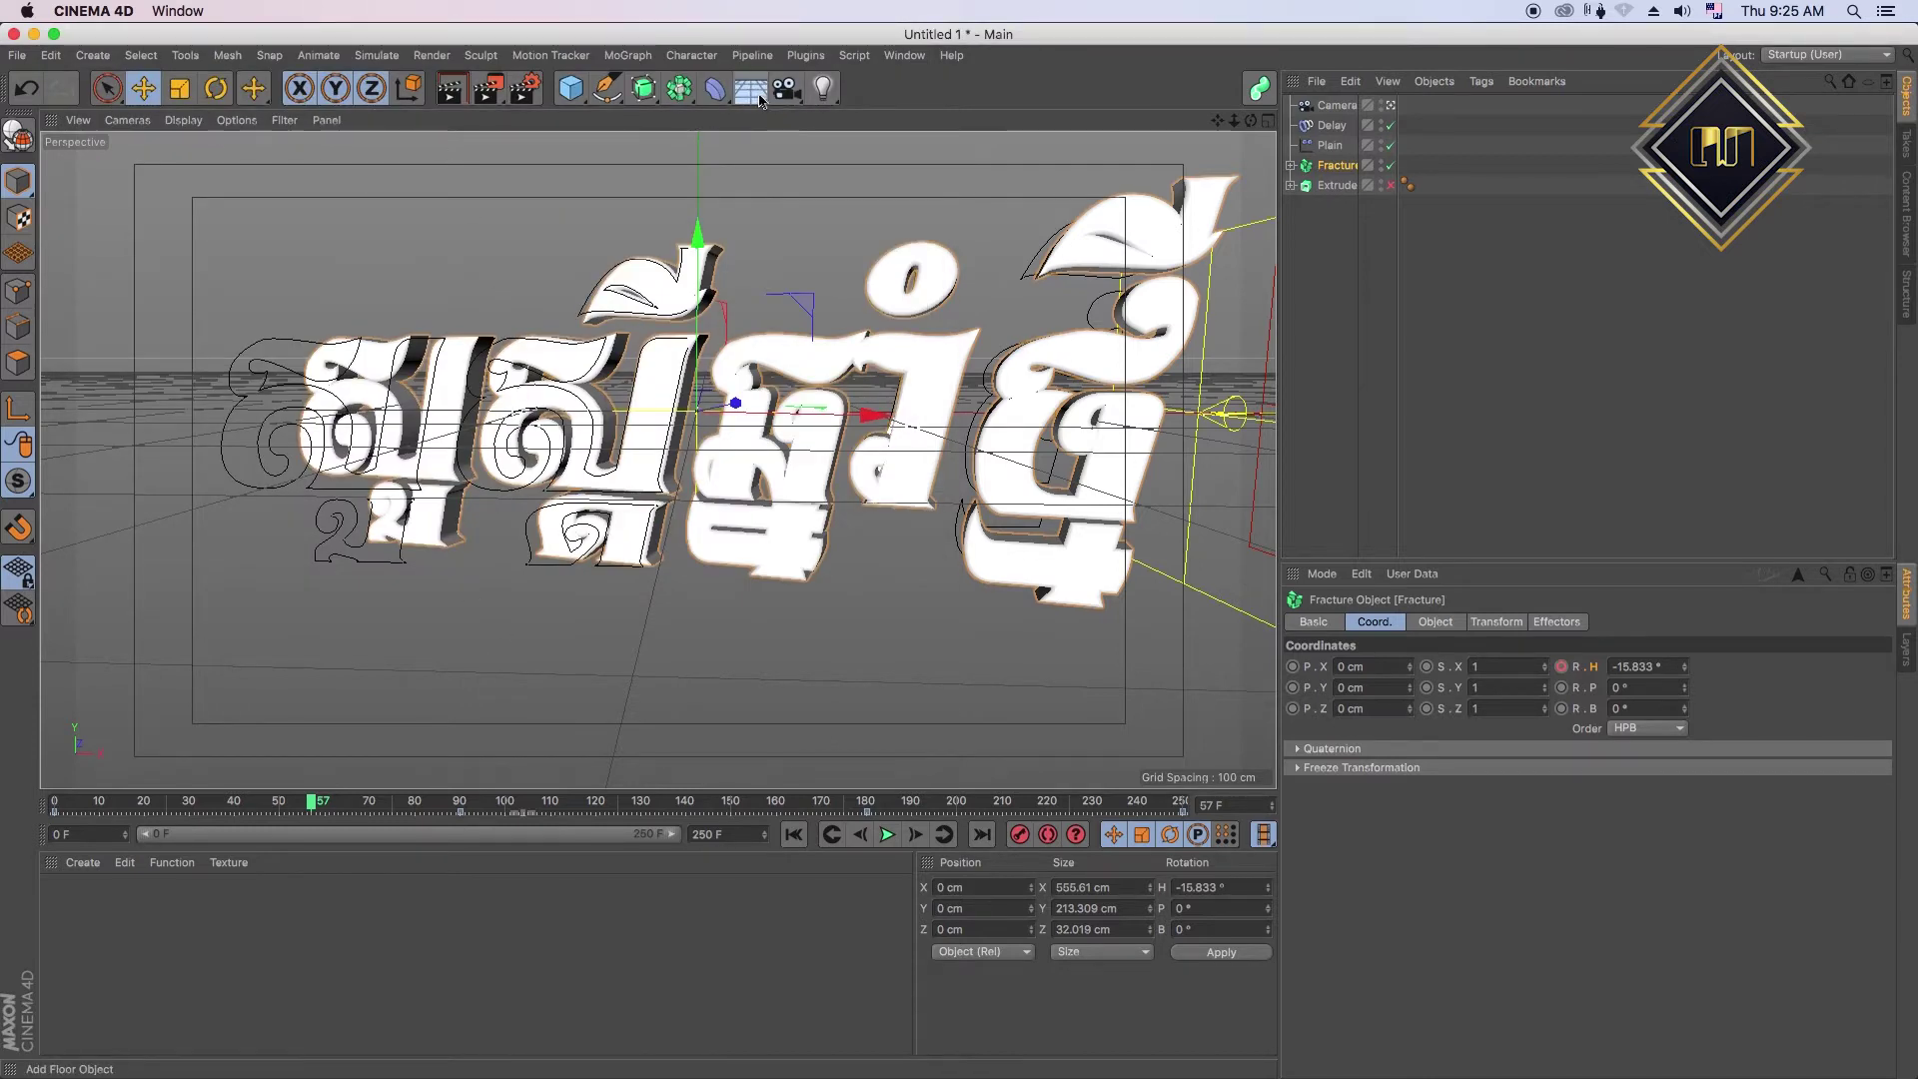
- Add a Sky object to the scene, deleting an accidentally added Floor
{"action": "left_click", "coordinate": [751, 90]}
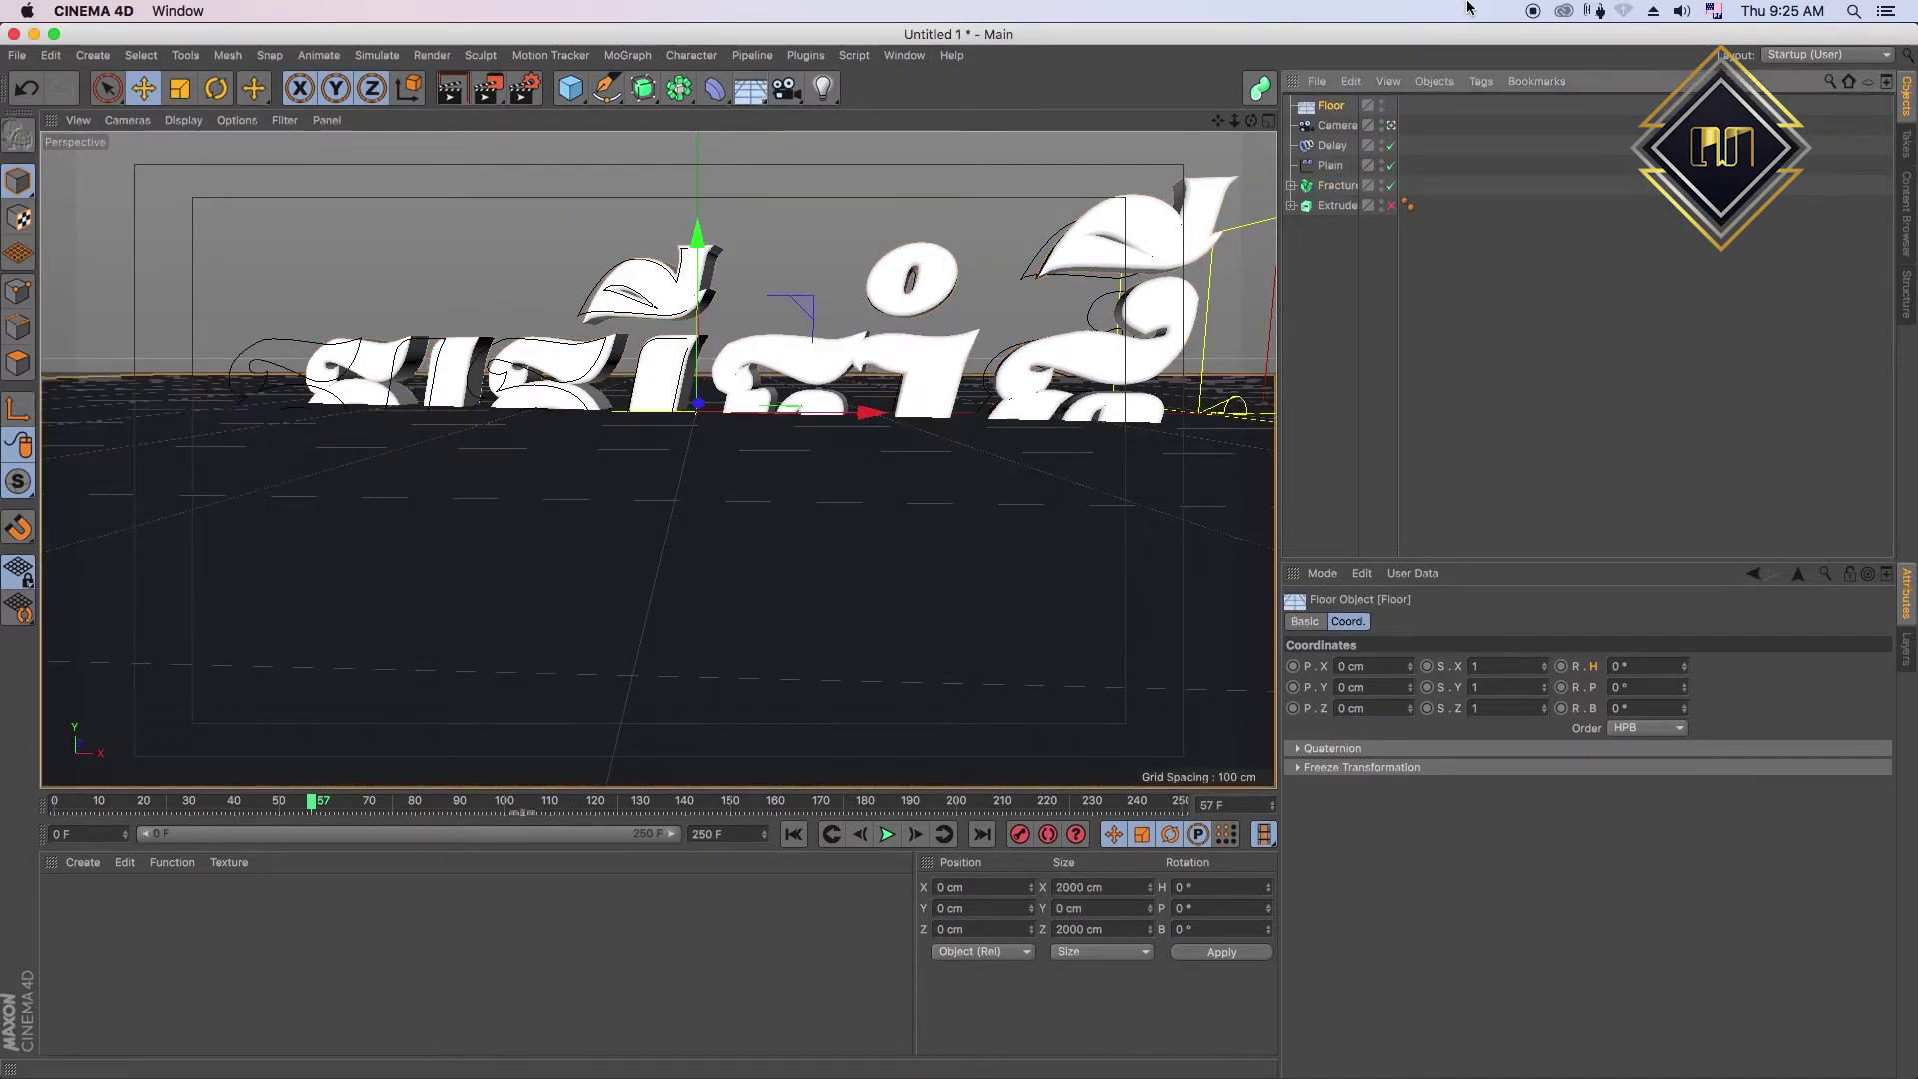
{"action": "key", "text": "Delete"}
{"action": "left_click", "coordinate": [760, 100]}
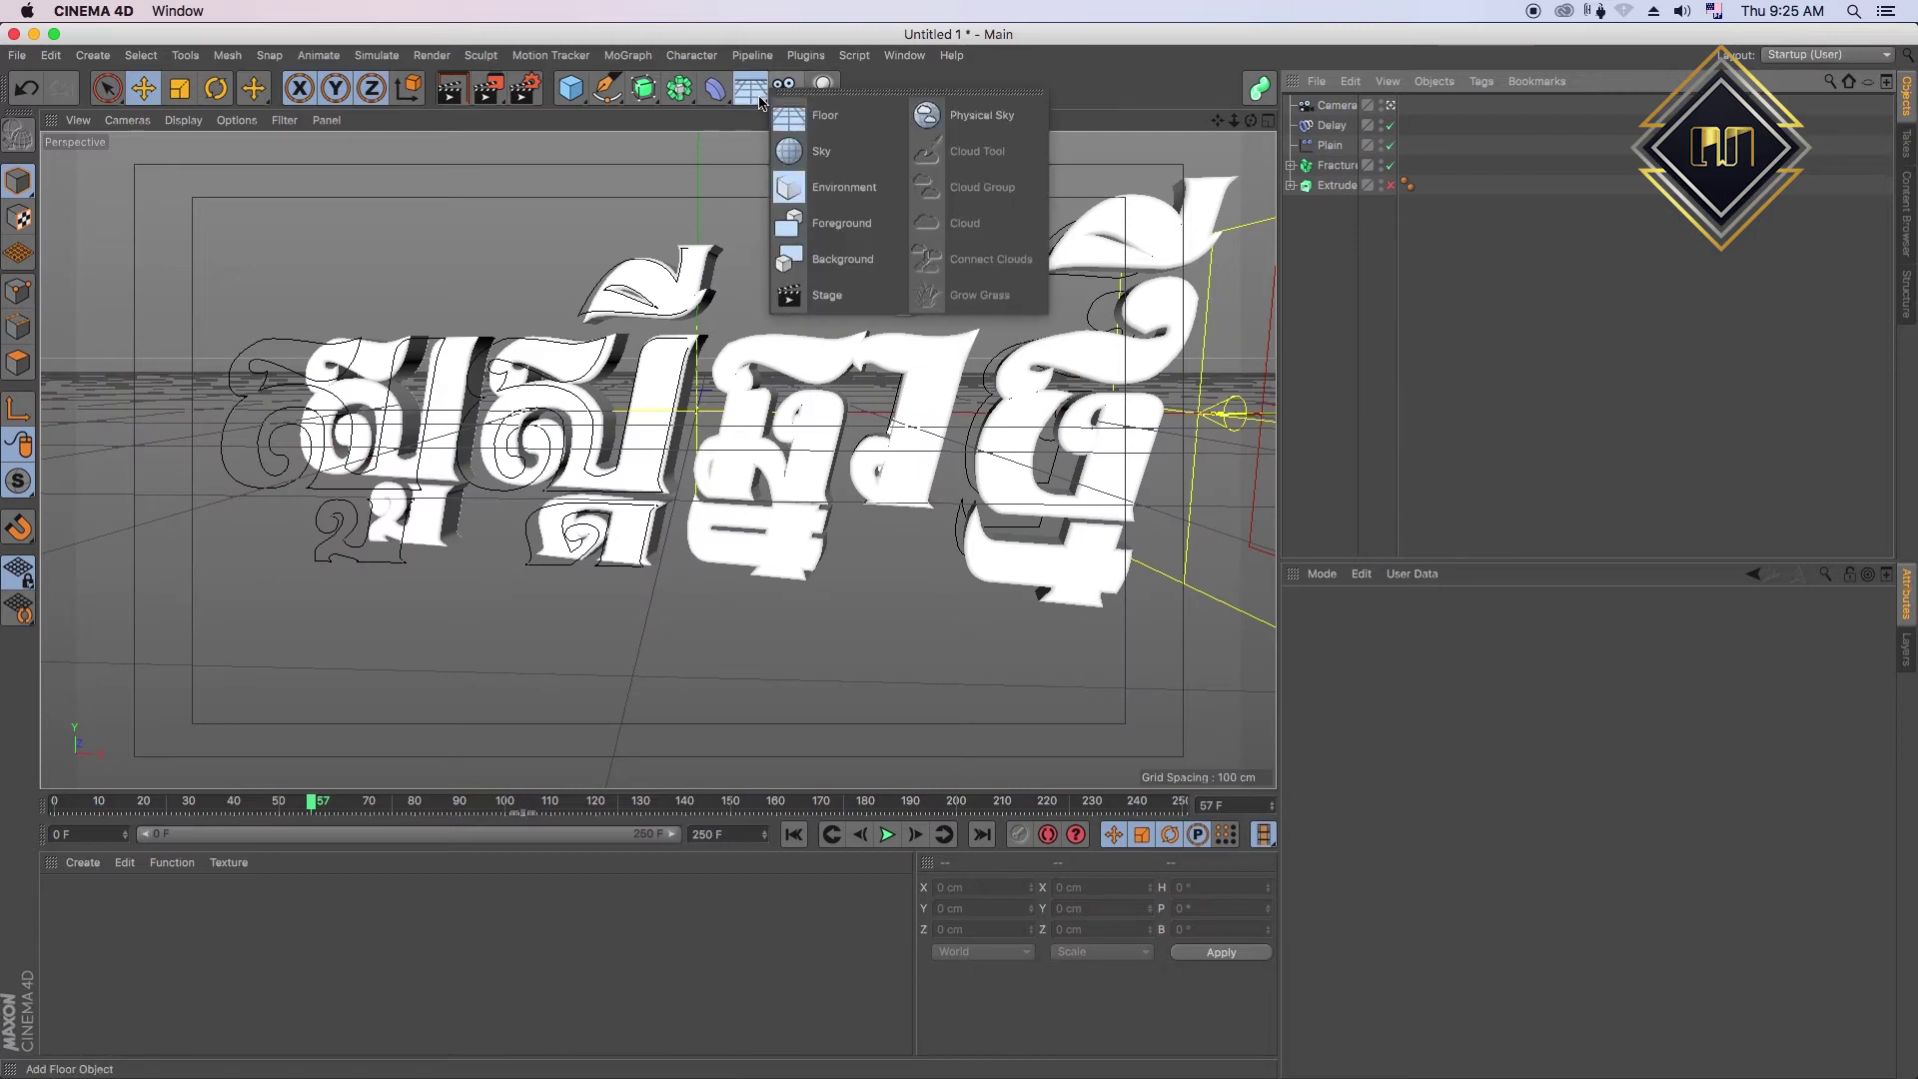
{"action": "left_click", "coordinate": [897, 150]}
- Create a new Mat material and browse to VideoCopilot > Materials > Environment > HDR for its colour texture
{"action": "double_click", "coordinate": [193, 954]}
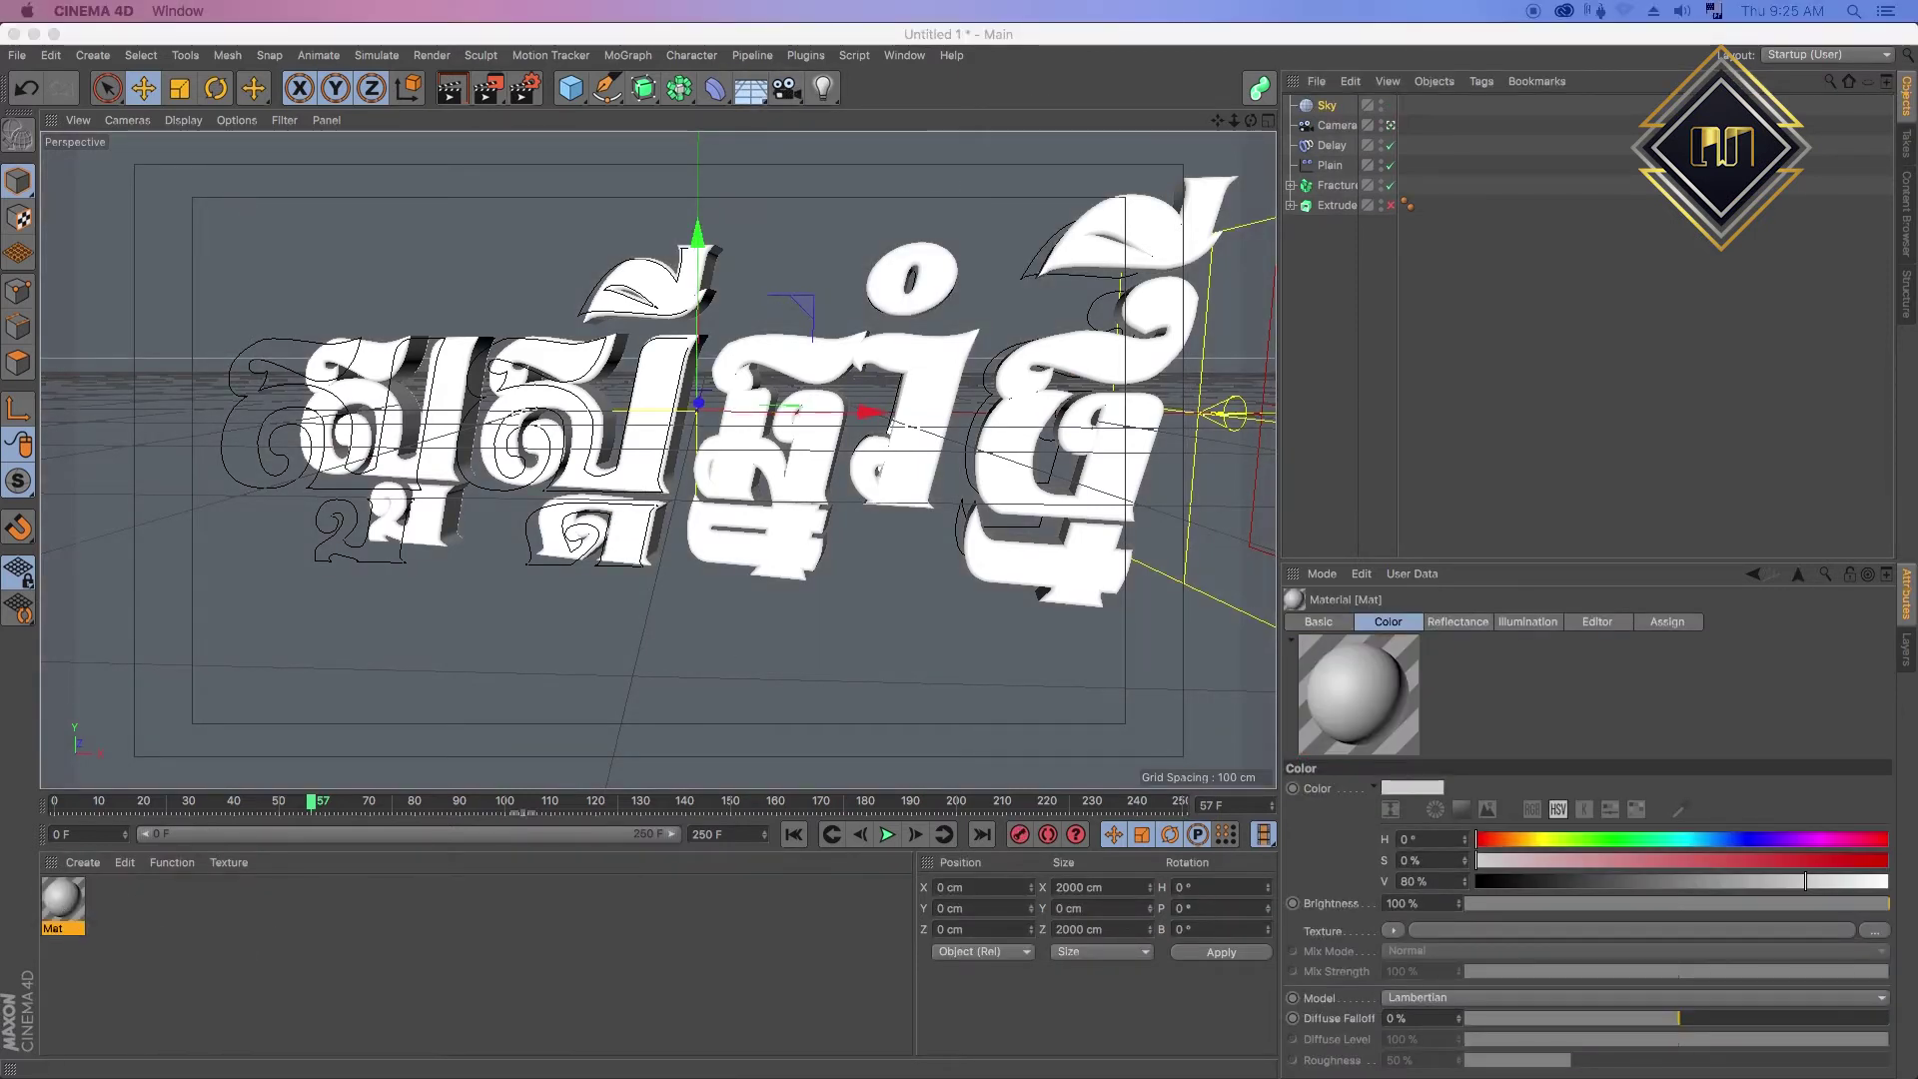
{"action": "double_click", "coordinate": [62, 899]}
{"action": "left_click", "coordinate": [664, 391]}
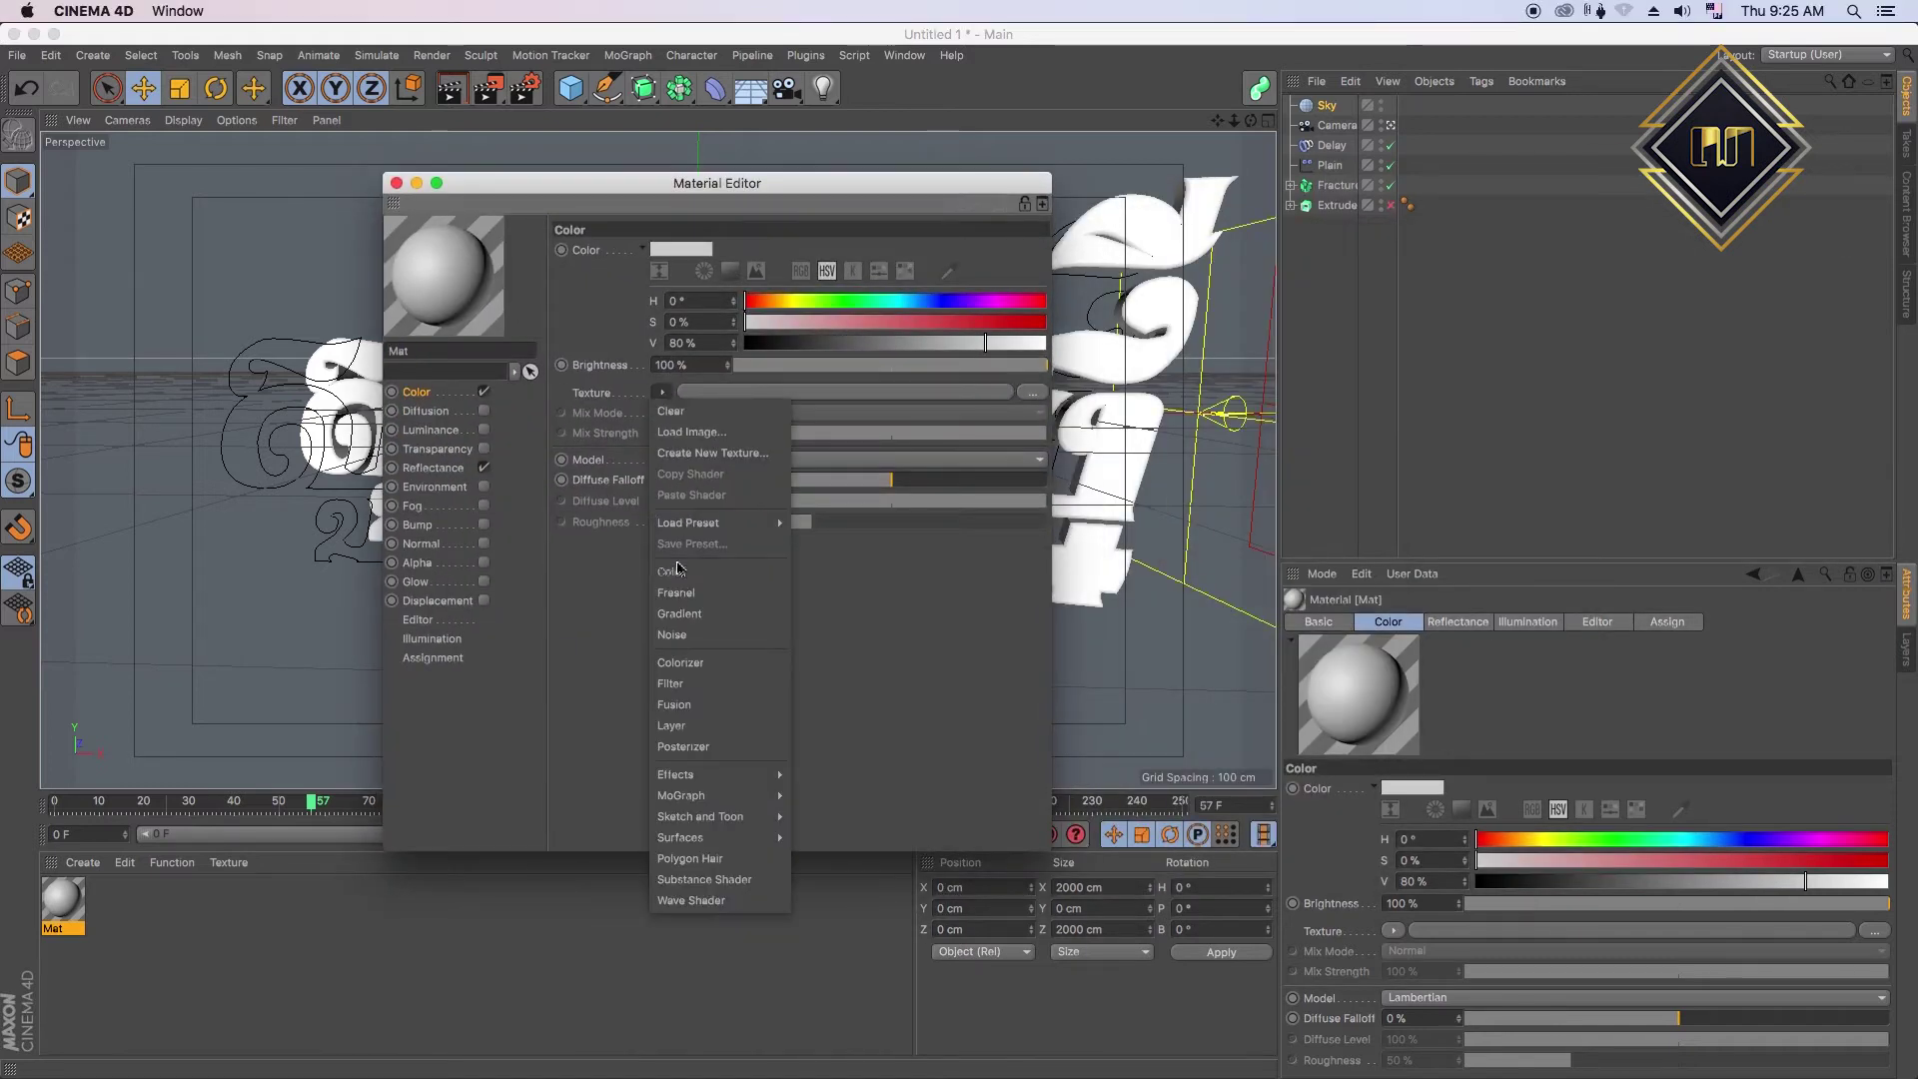
{"action": "left_click", "coordinate": [691, 434]}
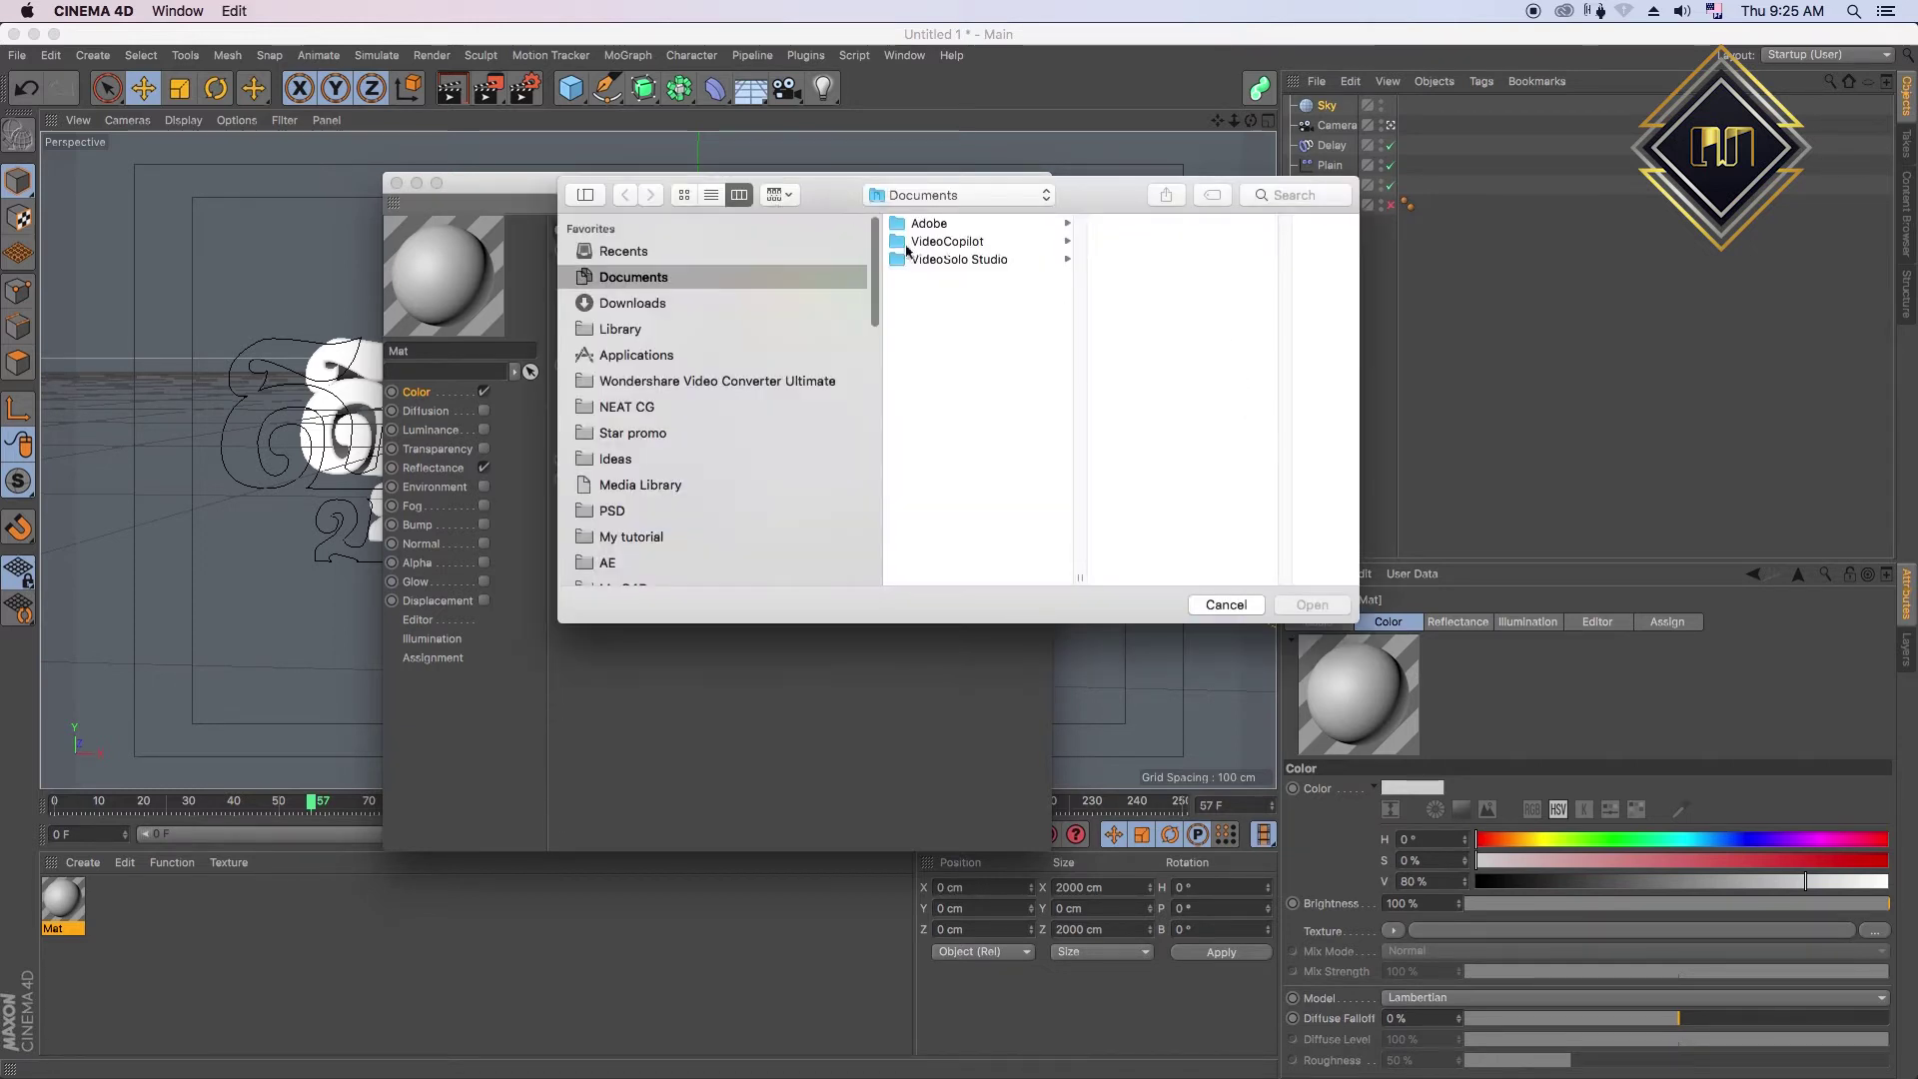
{"action": "scroll", "coordinate": [871, 291], "scroll_direction": "down", "scroll_amount": 3}
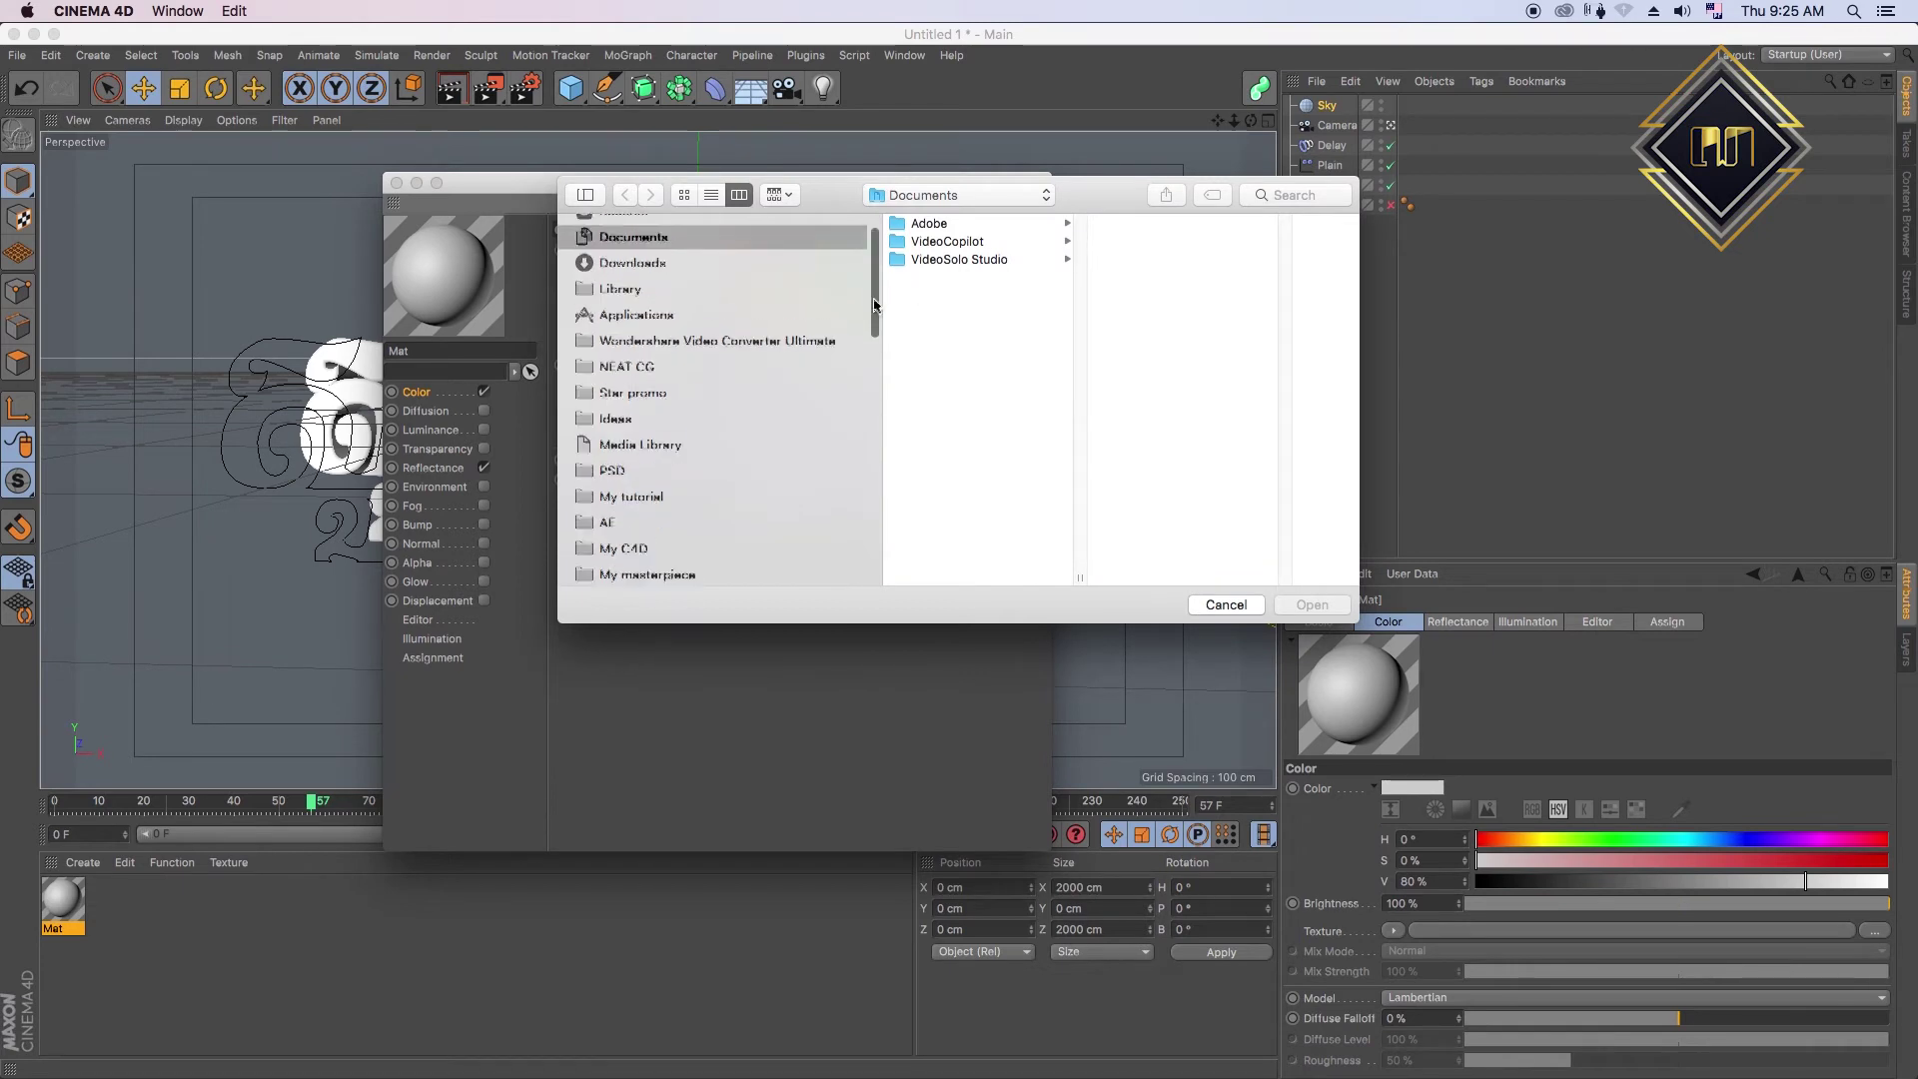
{"action": "scroll", "coordinate": [872, 291], "scroll_direction": "up", "scroll_amount": 1}
{"action": "left_click", "coordinate": [974, 242]}
{"action": "left_click", "coordinate": [1146, 259]}
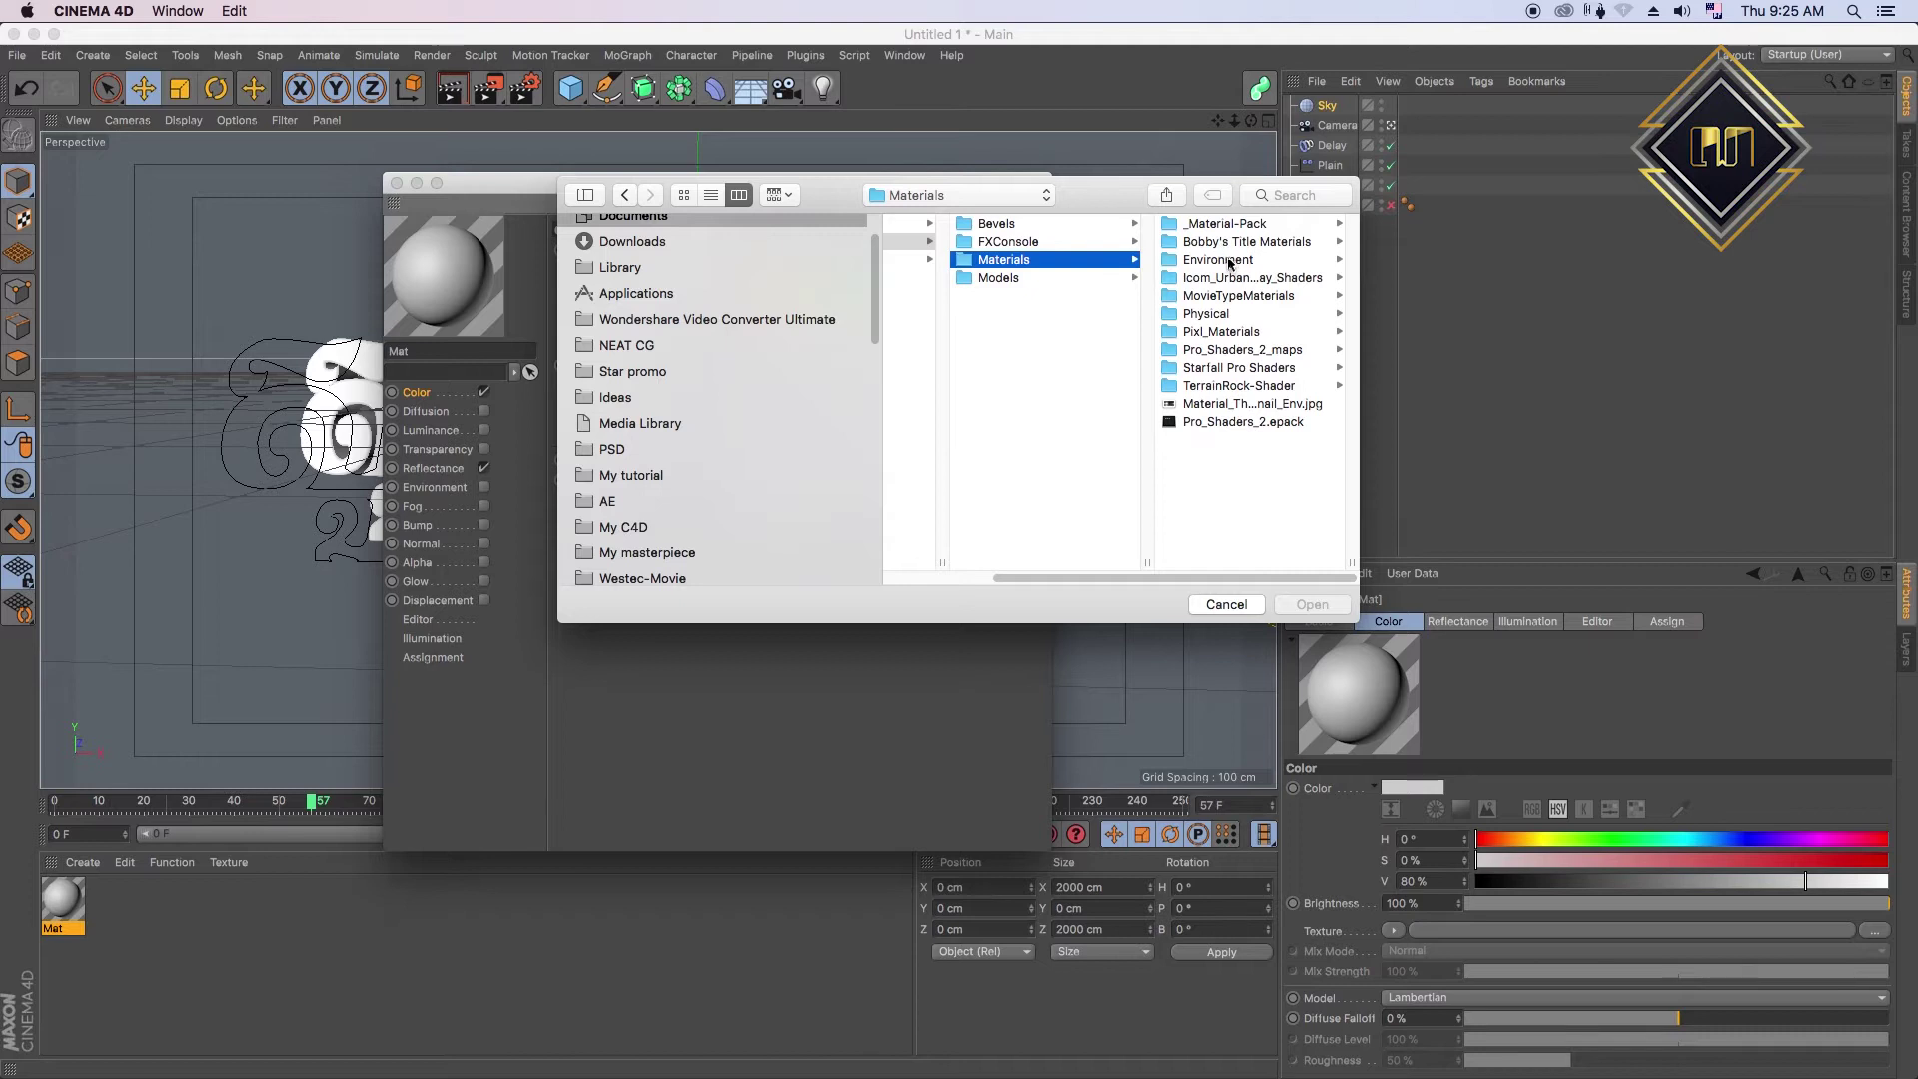
{"action": "left_click", "coordinate": [1228, 262]}
{"action": "left_click", "coordinate": [1229, 243]}
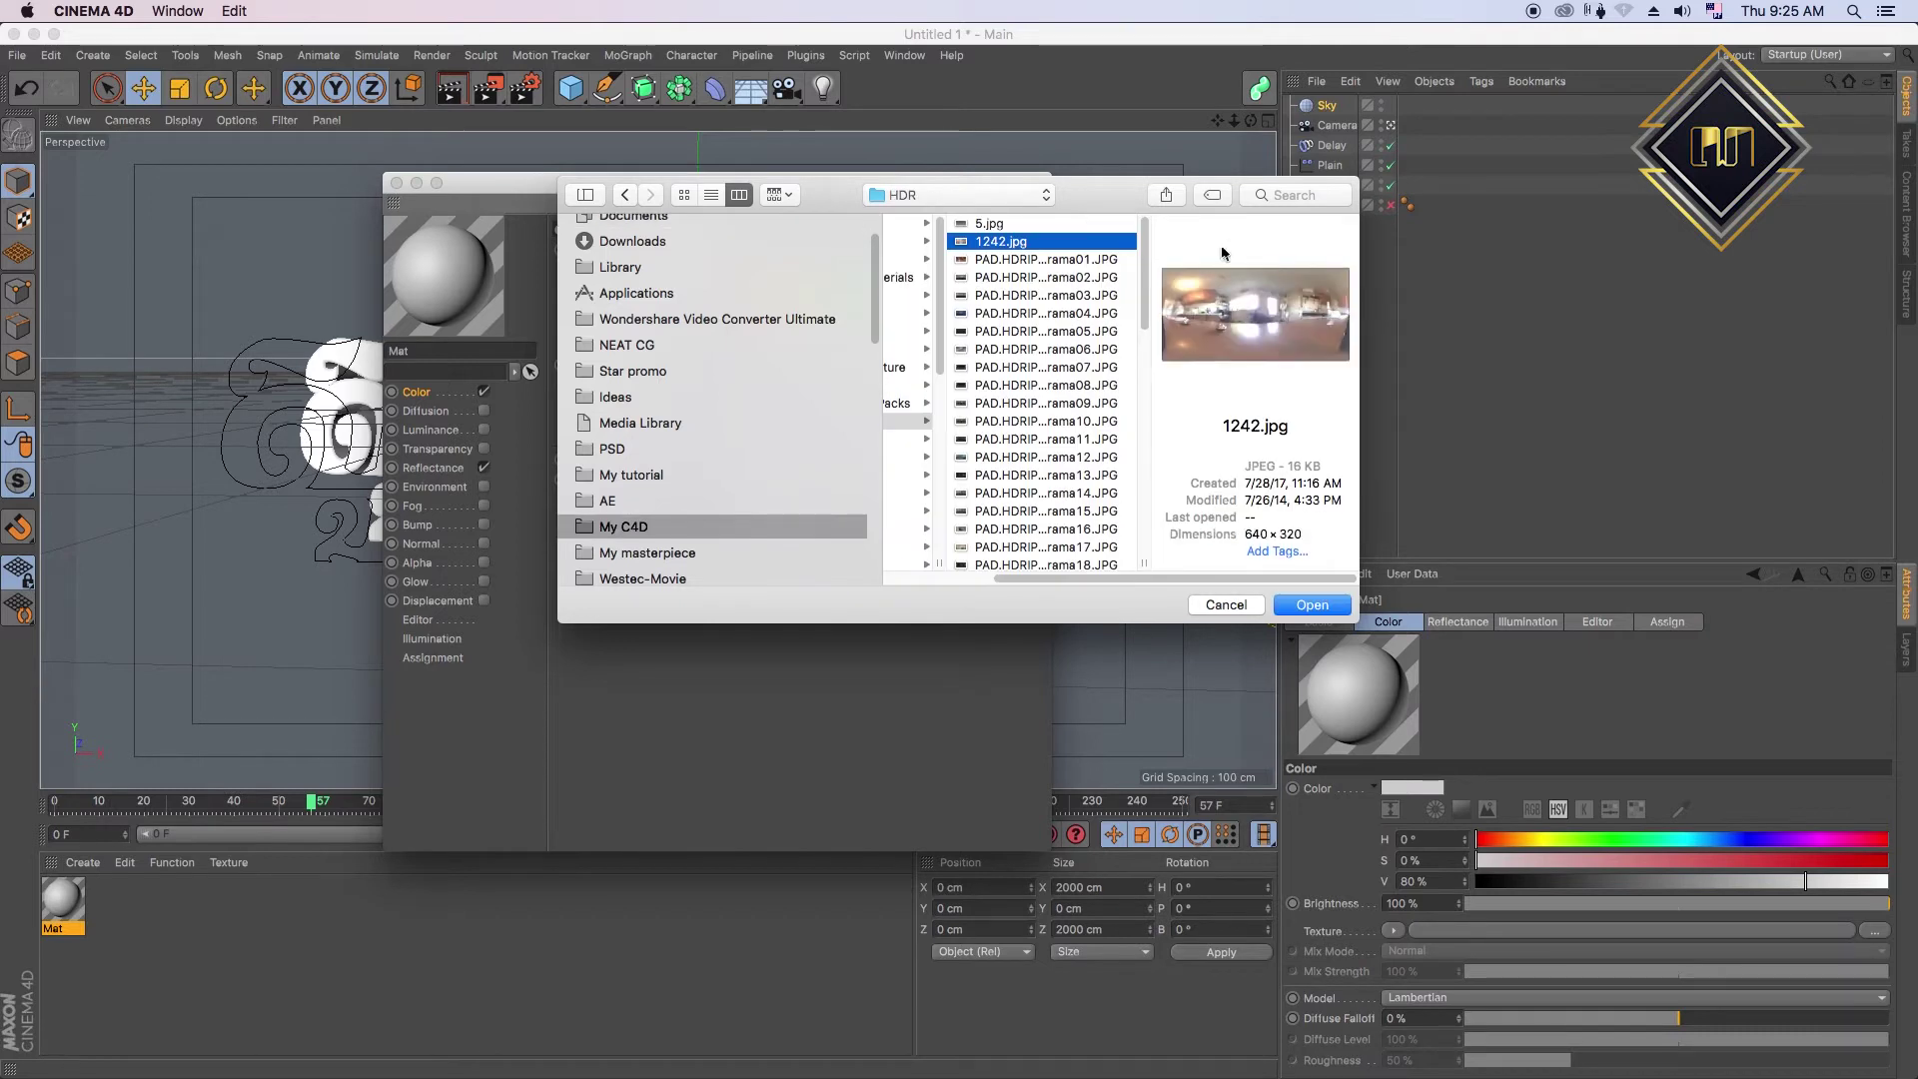
- Load ReflectionMap (51).jpg as the colour texture without copying it, then close the Material Editor
{"action": "left_click", "coordinate": [1083, 346]}
{"action": "scroll", "coordinate": [1131, 542], "scroll_direction": "down", "scroll_amount": 5}
{"action": "scroll", "coordinate": [1132, 543], "scroll_direction": "down", "scroll_amount": 10}
{"action": "left_click", "coordinate": [1092, 542]}
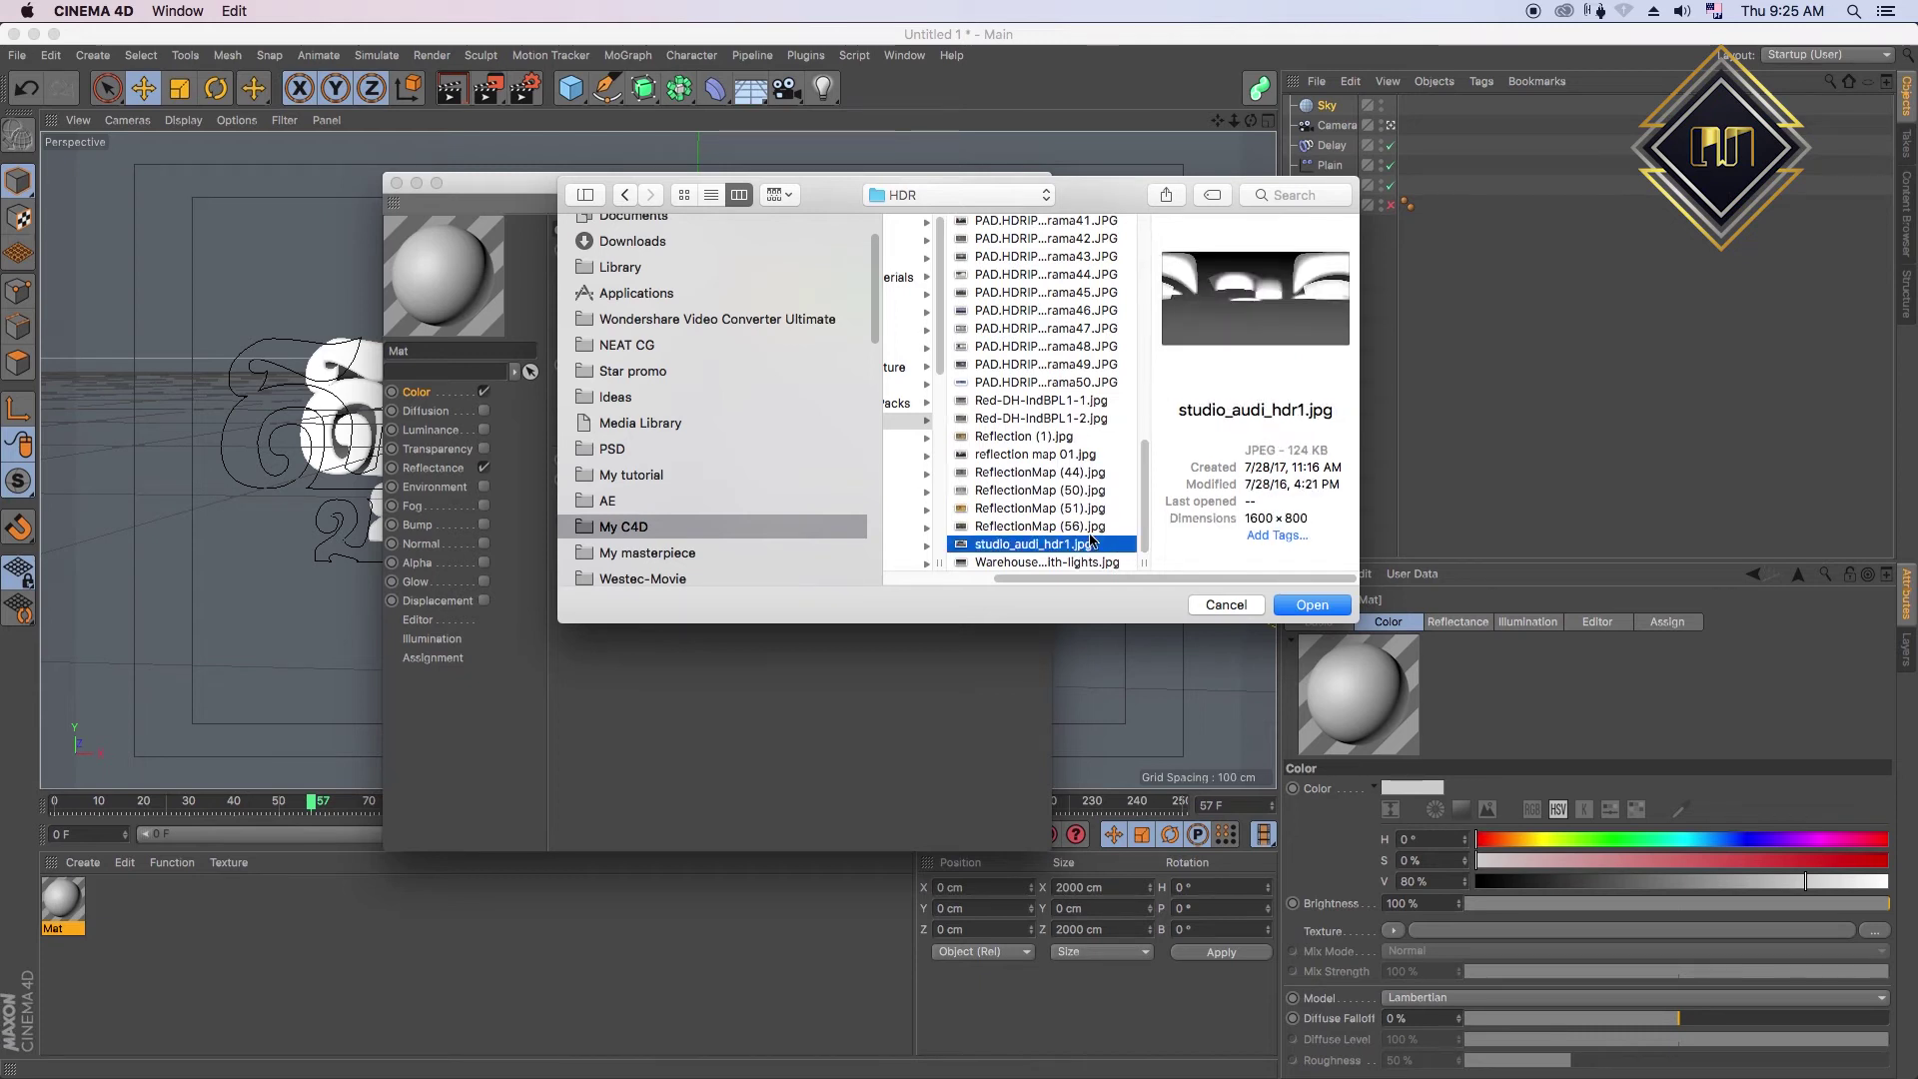
{"action": "key", "text": "Up"}
{"action": "key", "text": "Up"}
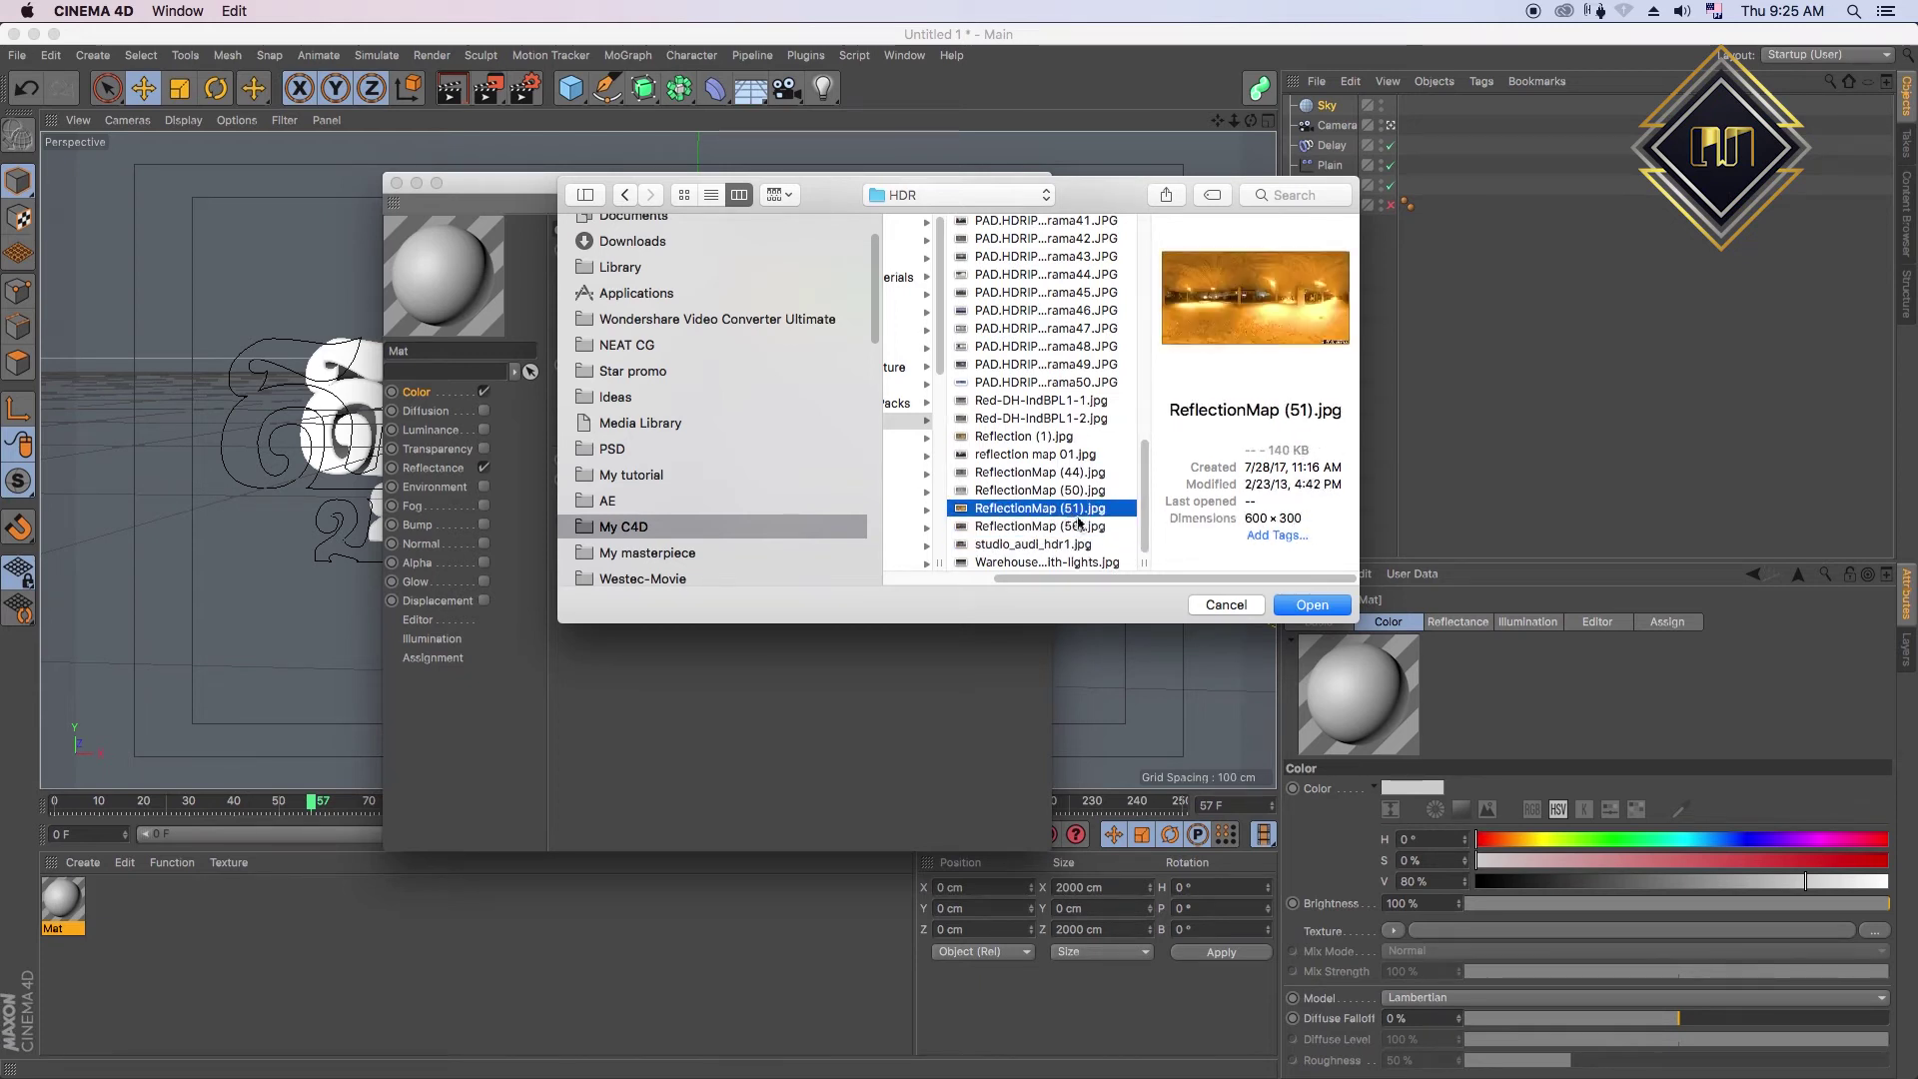
{"action": "left_click", "coordinate": [1325, 607]}
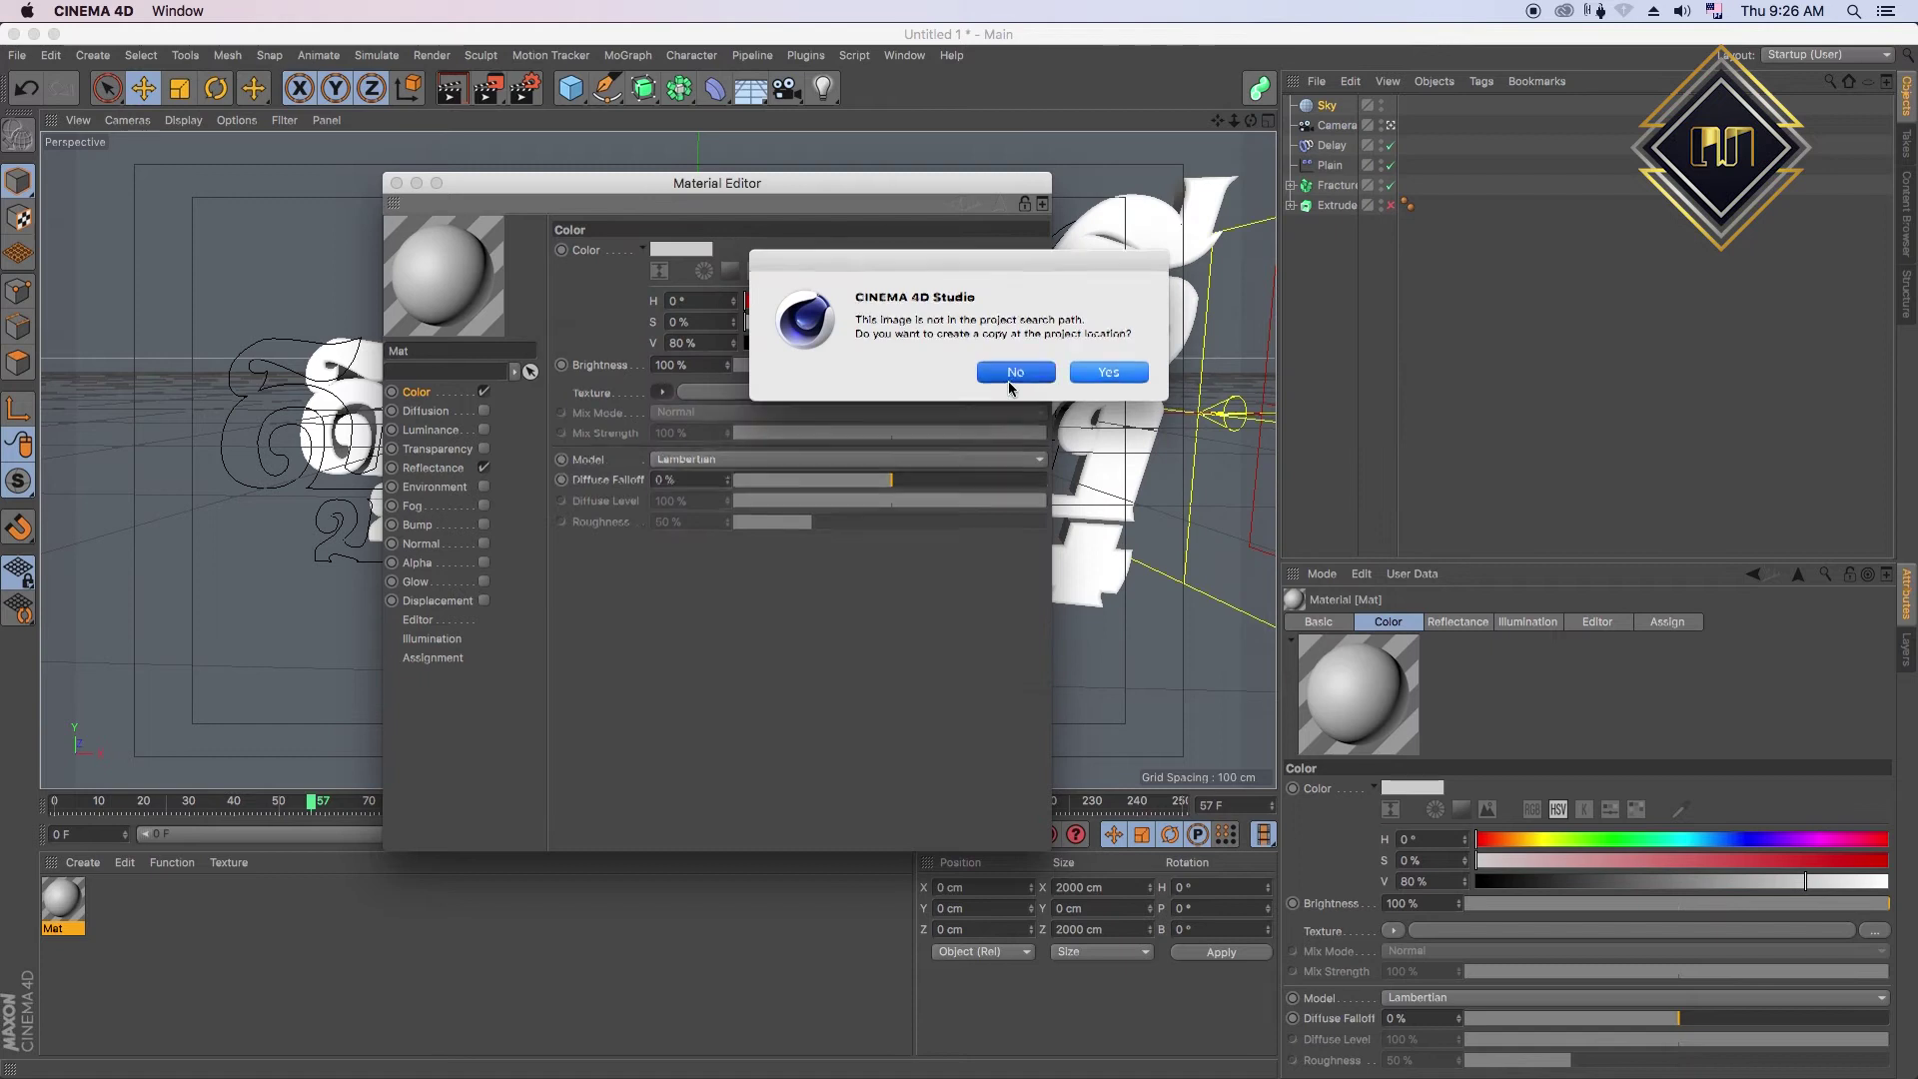
{"action": "left_click", "coordinate": [1011, 376]}
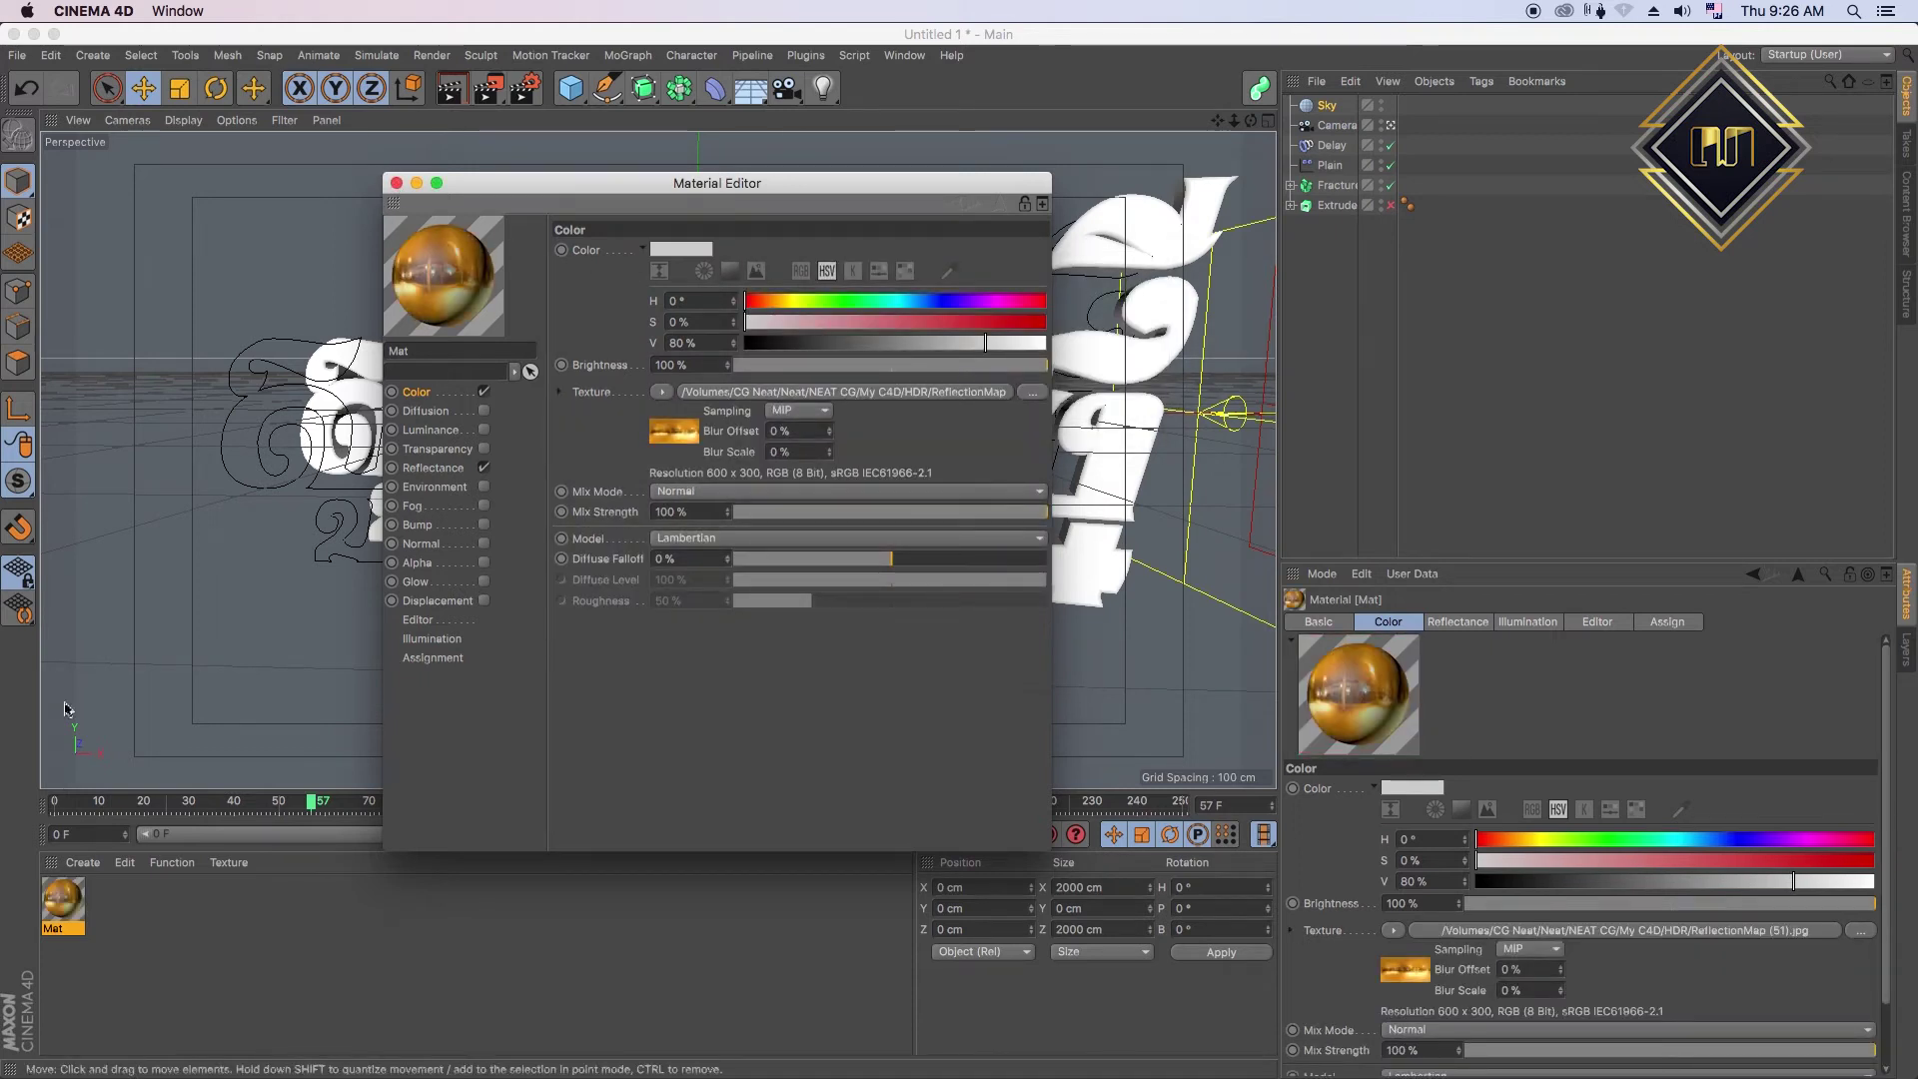
{"action": "left_click_drag", "start_coordinate": [389, 196], "coordinate": [389, 183]}
{"action": "left_click", "coordinate": [404, 181]}
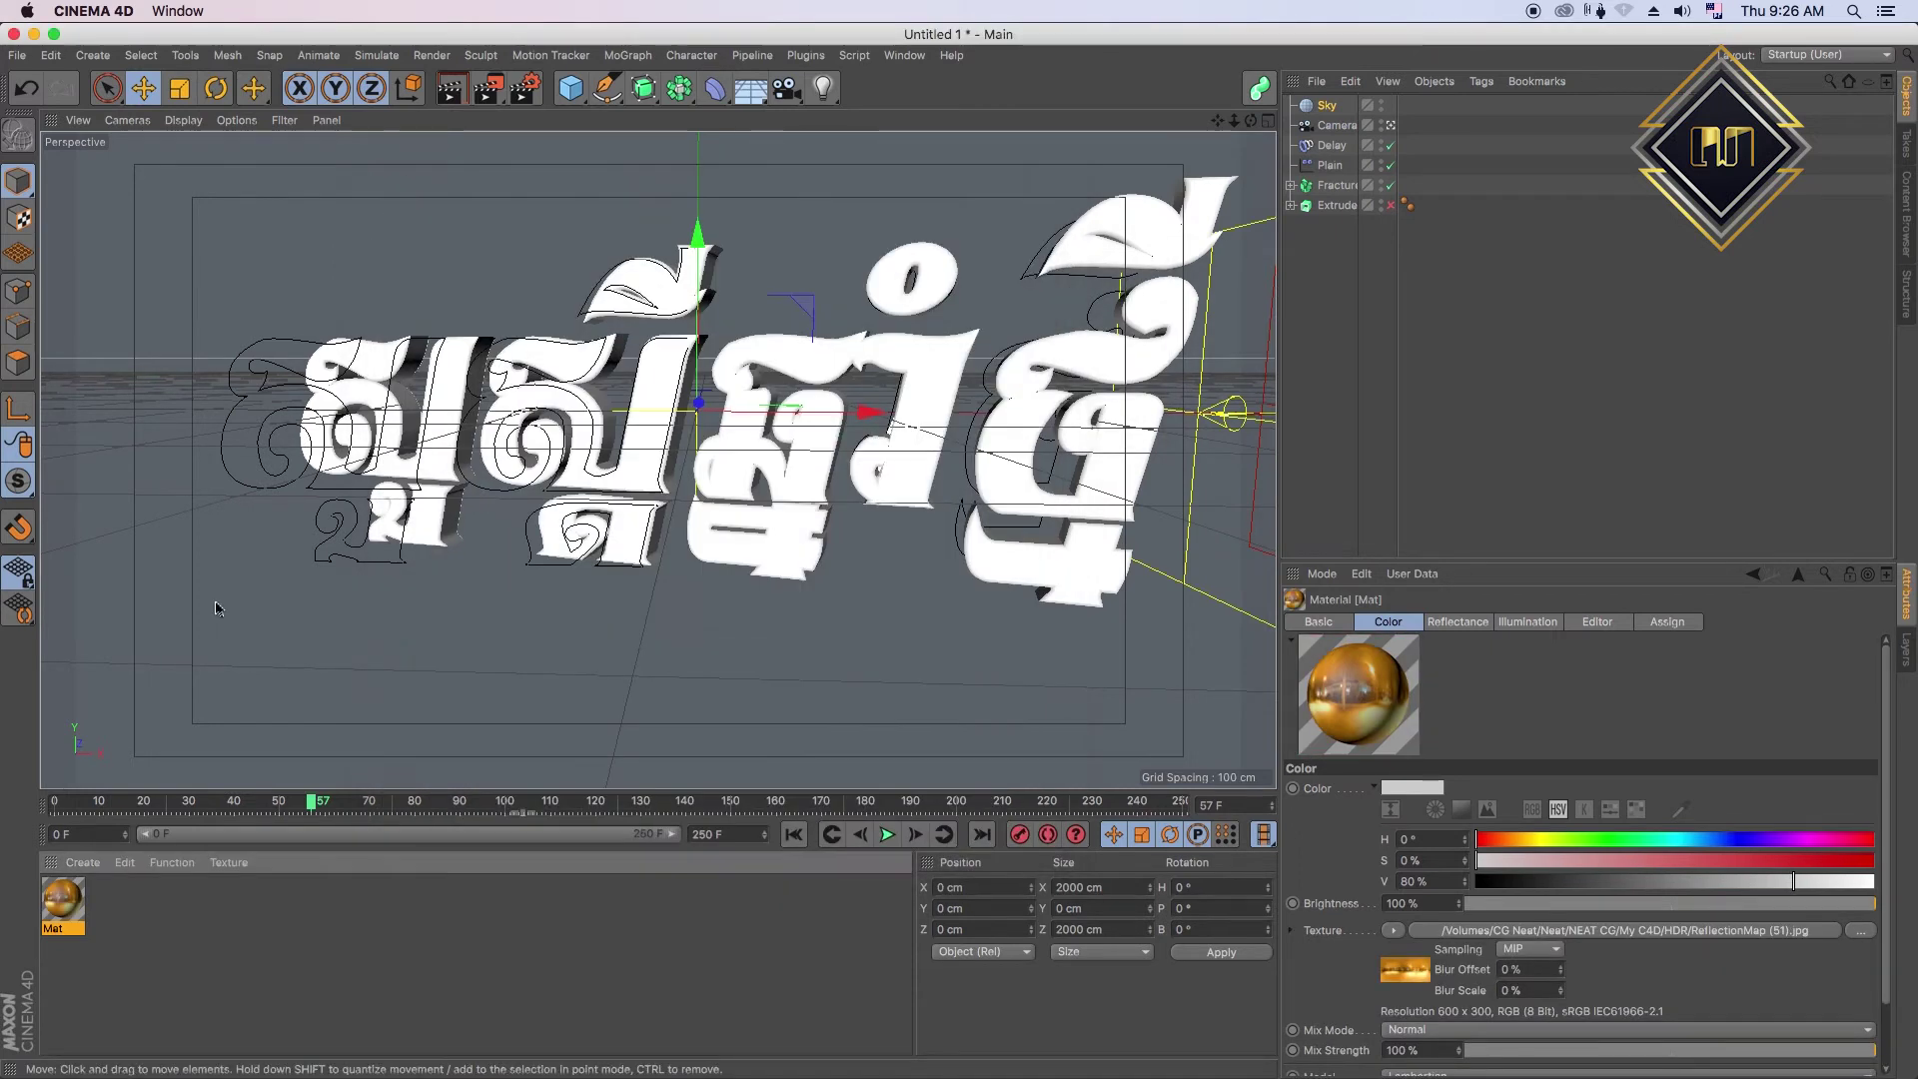
- Add a Compositing tag to the Sky and add a new light, viewing the scene in four panels
{"action": "right_click", "coordinate": [1325, 110]}
{"action": "left_click", "coordinate": [1658, 282]}
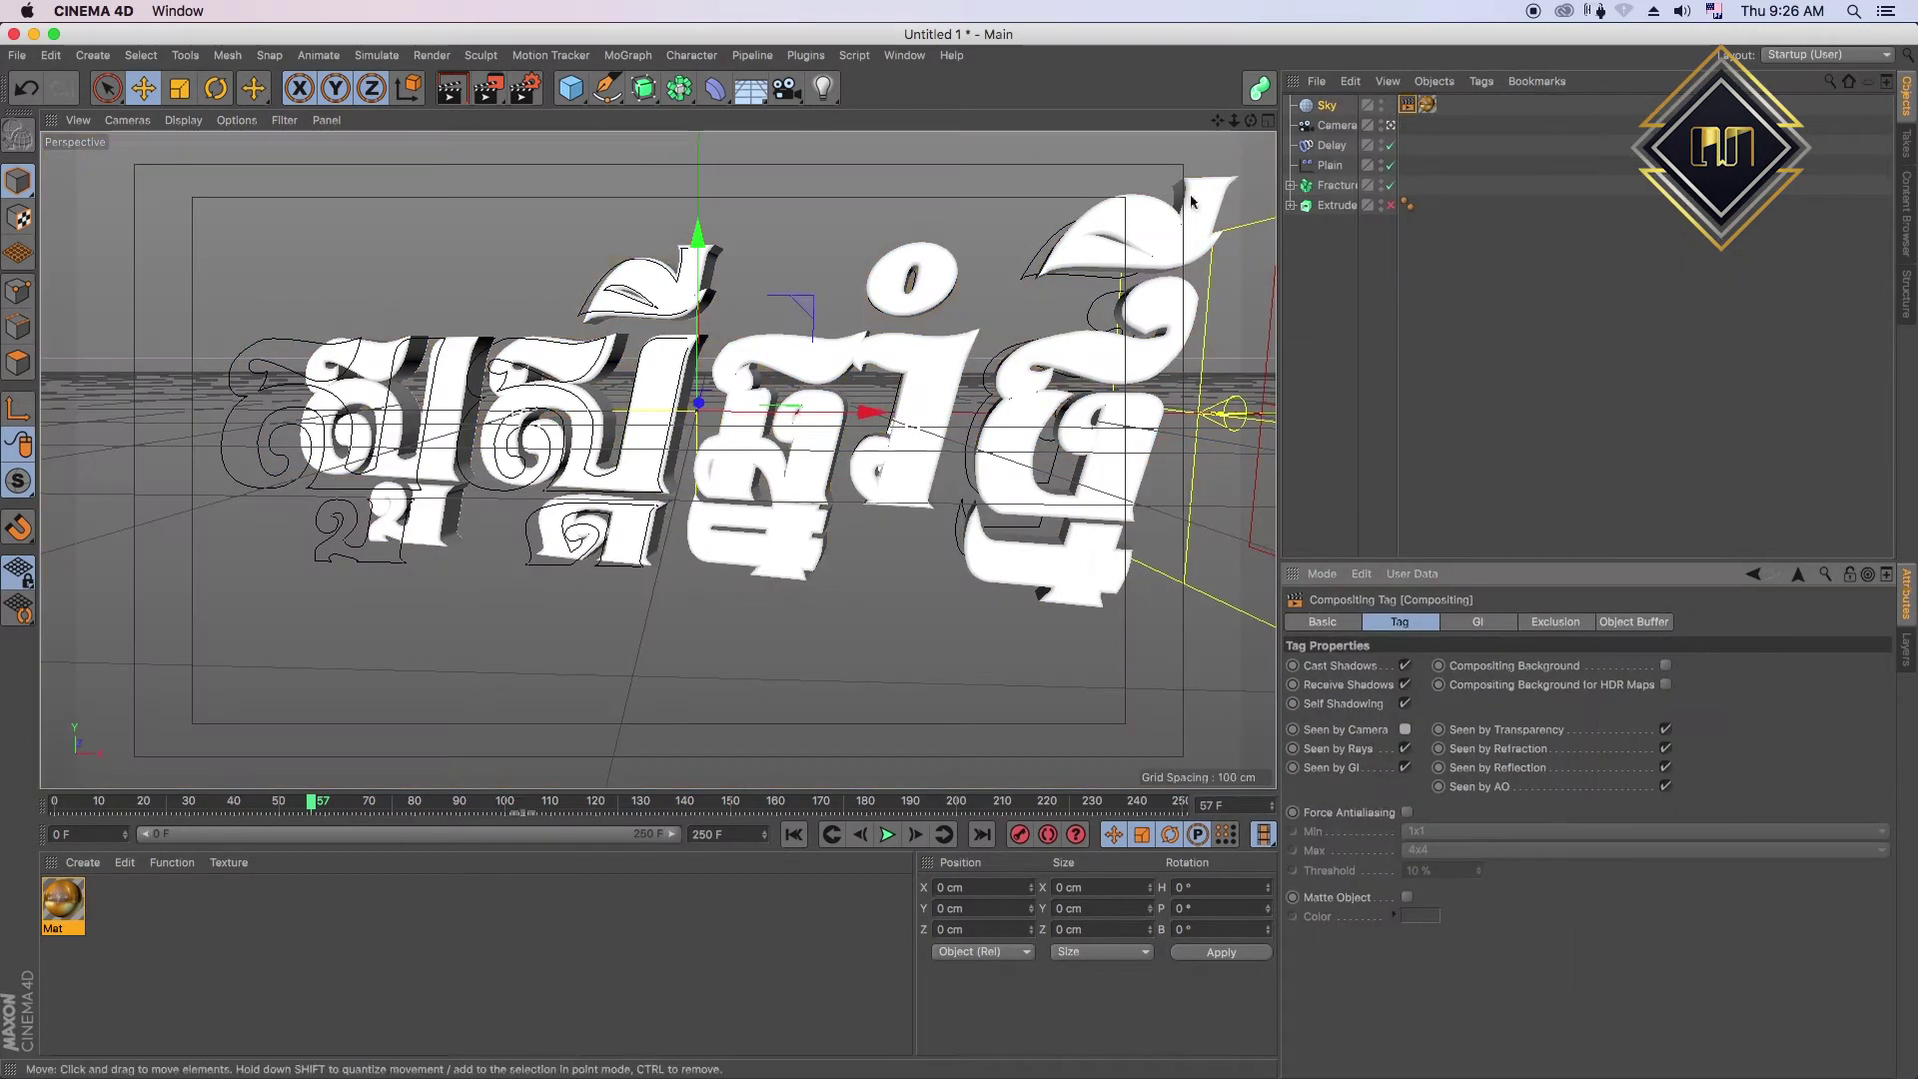
{"action": "left_click", "coordinate": [823, 88]}
{"action": "scroll", "coordinate": [998, 399], "scroll_direction": "down", "scroll_amount": 5}
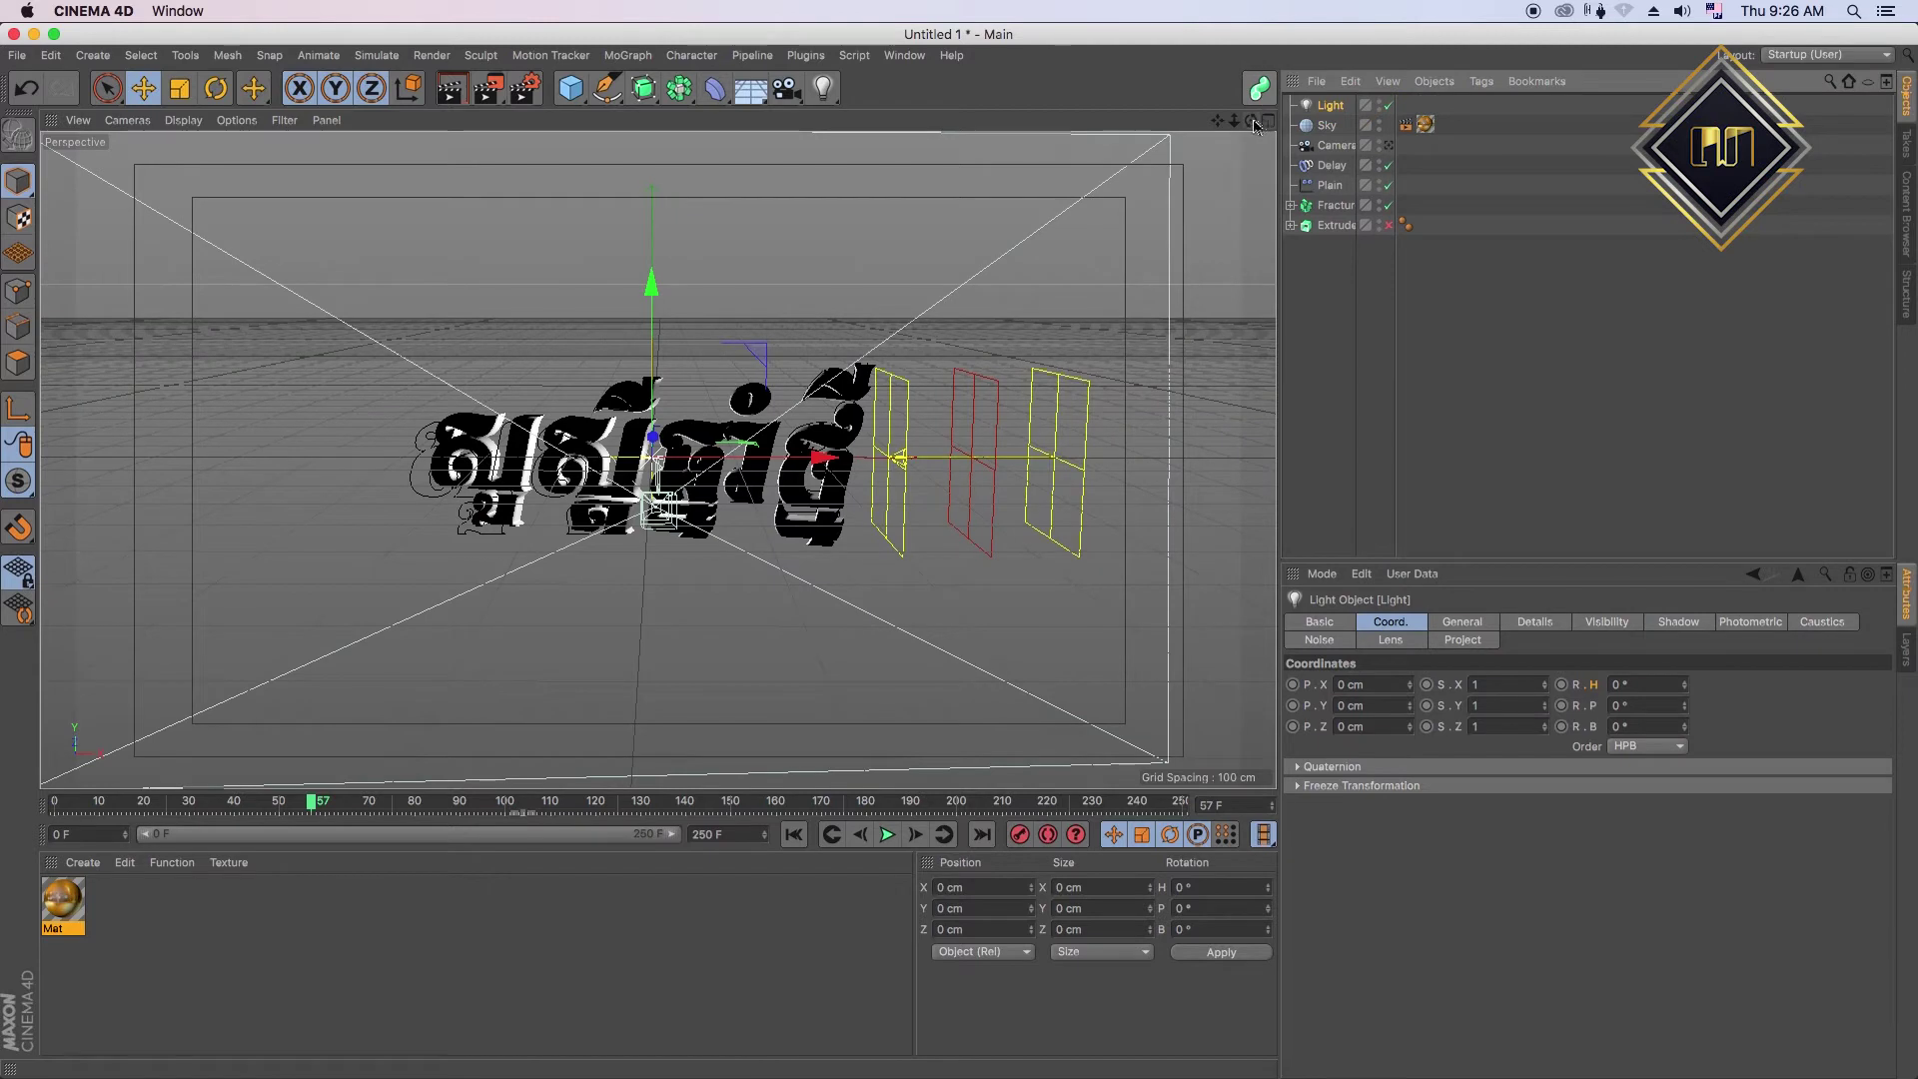
{"action": "left_click", "coordinate": [1255, 122]}
{"action": "scroll", "coordinate": [999, 629], "scroll_direction": "down", "scroll_amount": 3}
{"action": "left_click", "coordinate": [1462, 543]}
- Make the light an Area light and move it toward the camera, to X 33.222 cm, Z −743.191 cm
{"action": "left_click", "coordinate": [1329, 105]}
{"action": "left_click", "coordinate": [1462, 621]}
{"action": "left_click", "coordinate": [1463, 817]}
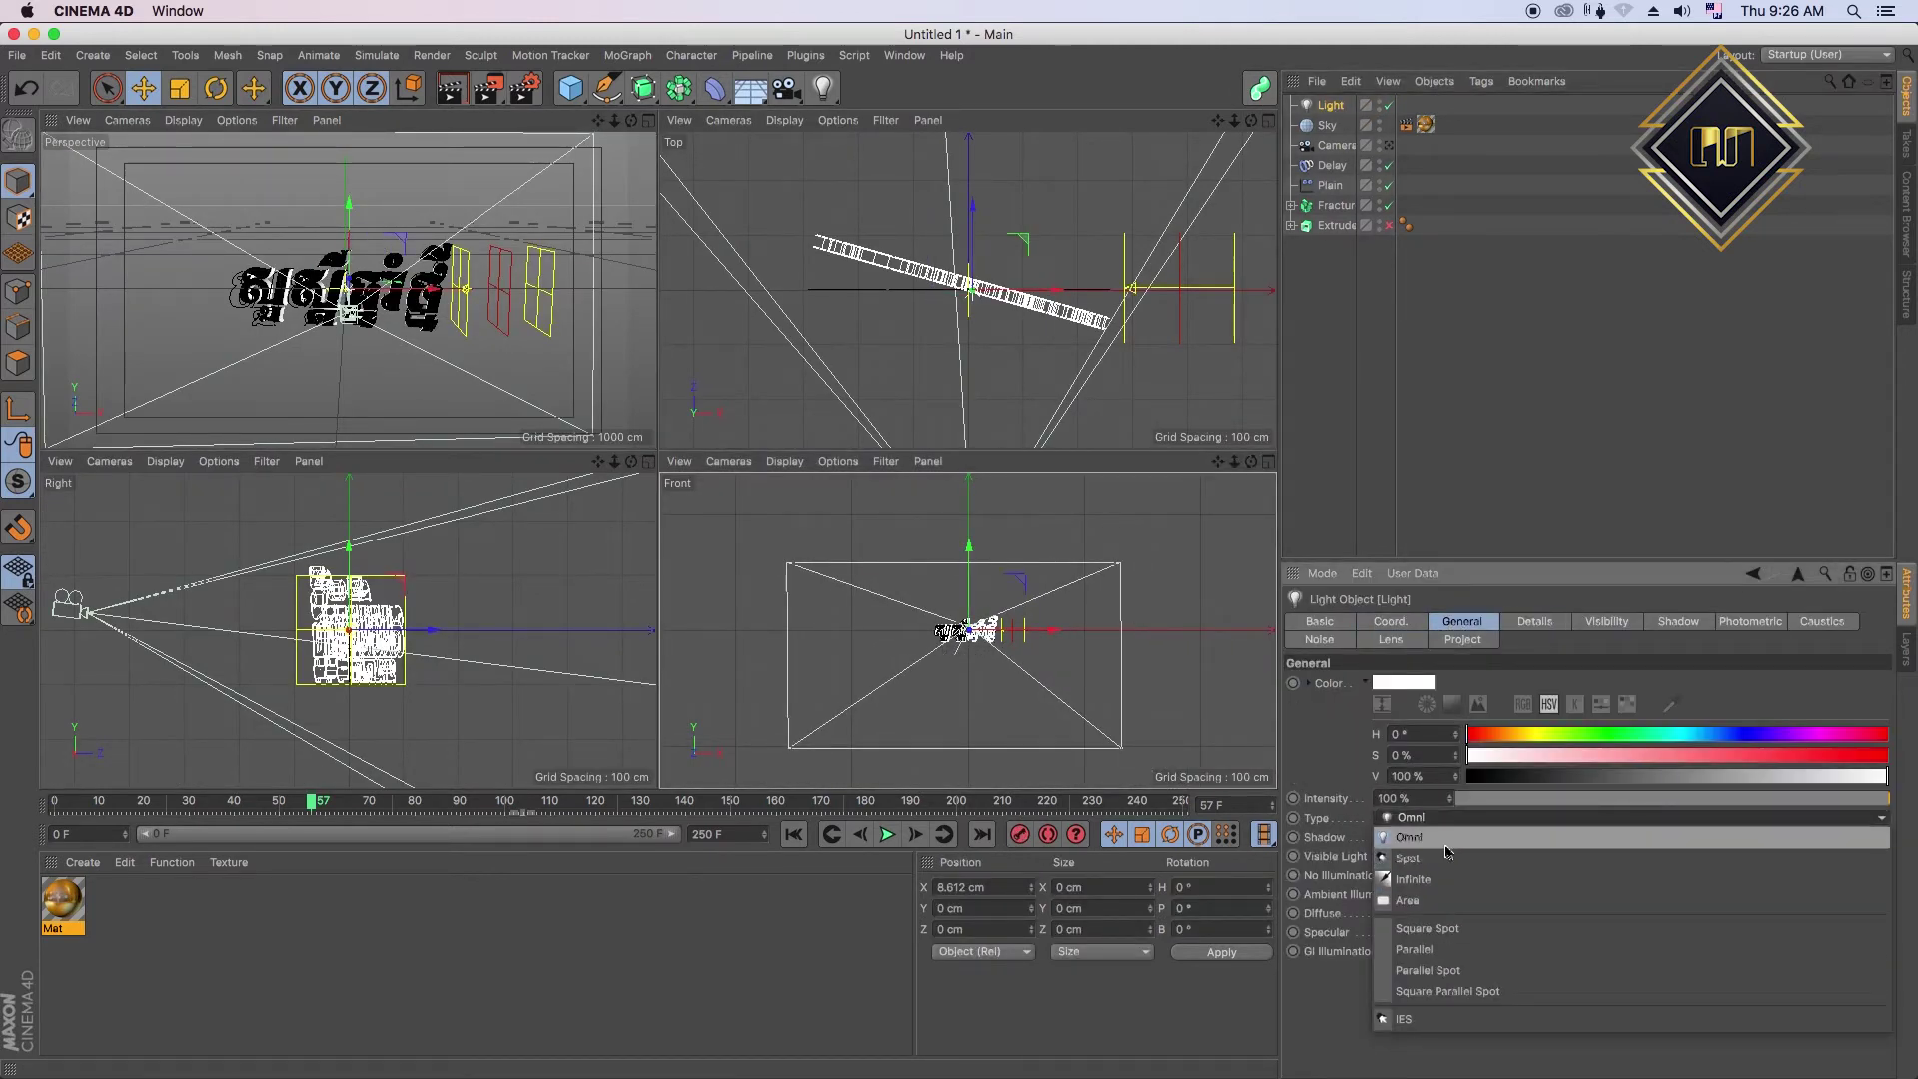
{"action": "left_click", "coordinate": [1465, 901]}
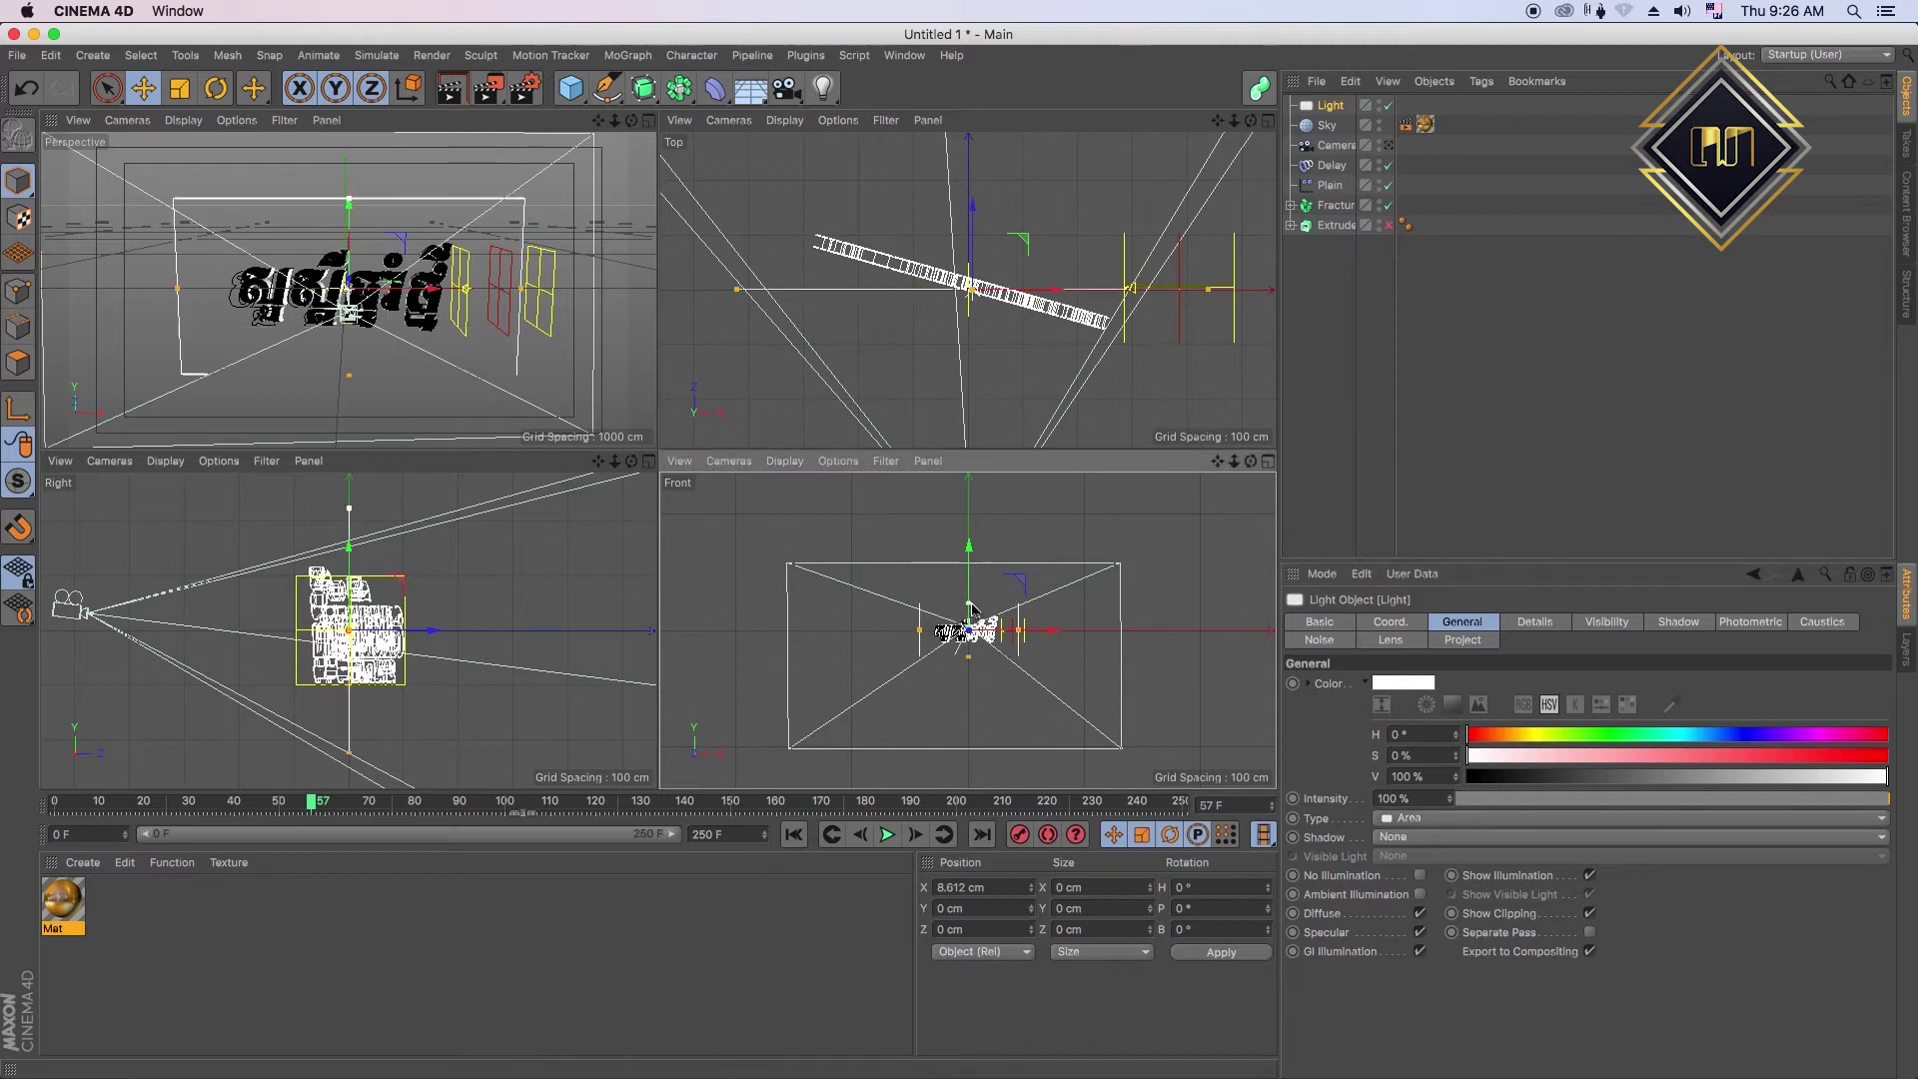
{"action": "left_click_drag", "start_coordinate": [461, 634], "coordinate": [250, 635]}
{"action": "key", "text": "shift+g"}
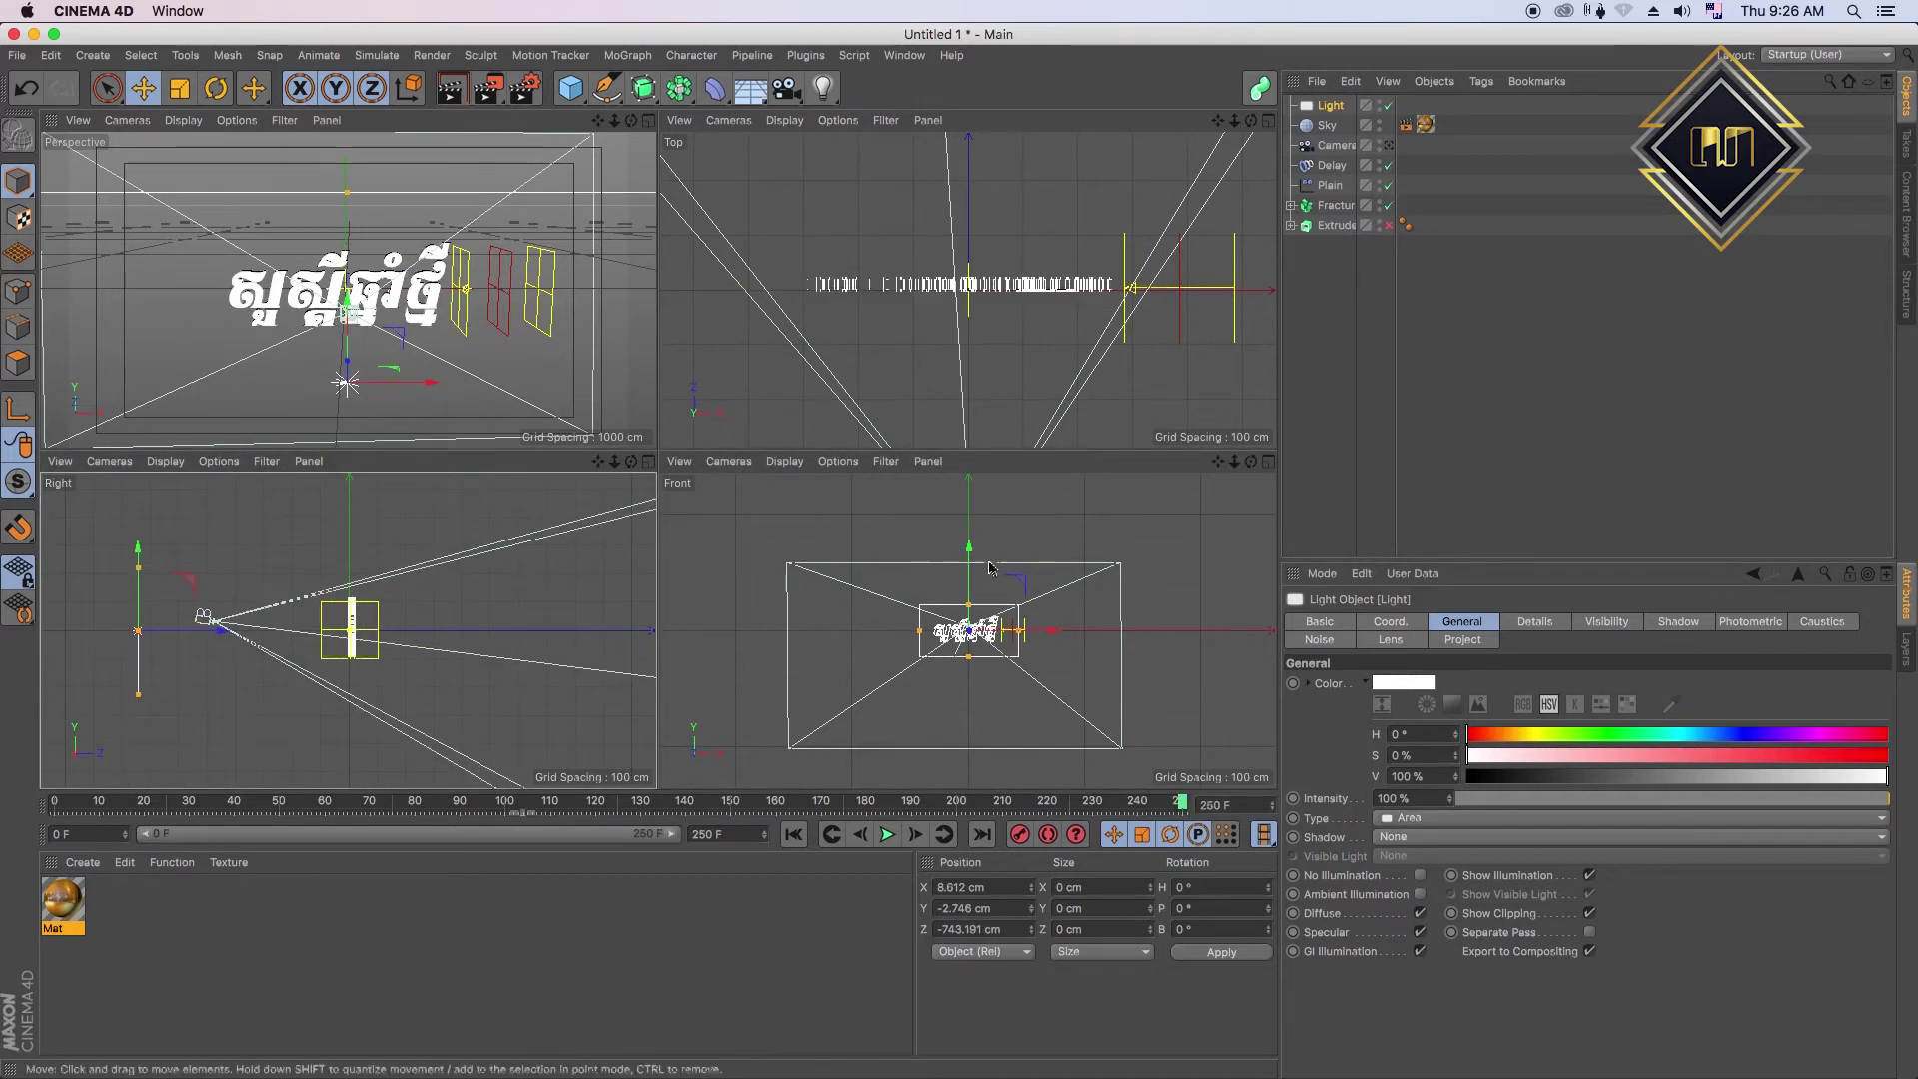
{"action": "left_click_drag", "start_coordinate": [988, 567], "coordinate": [1004, 567]}
{"action": "key", "text": "F1"}
- Load all five Gold material presets from the Content Browser into the scene
{"action": "left_click", "coordinate": [904, 55]}
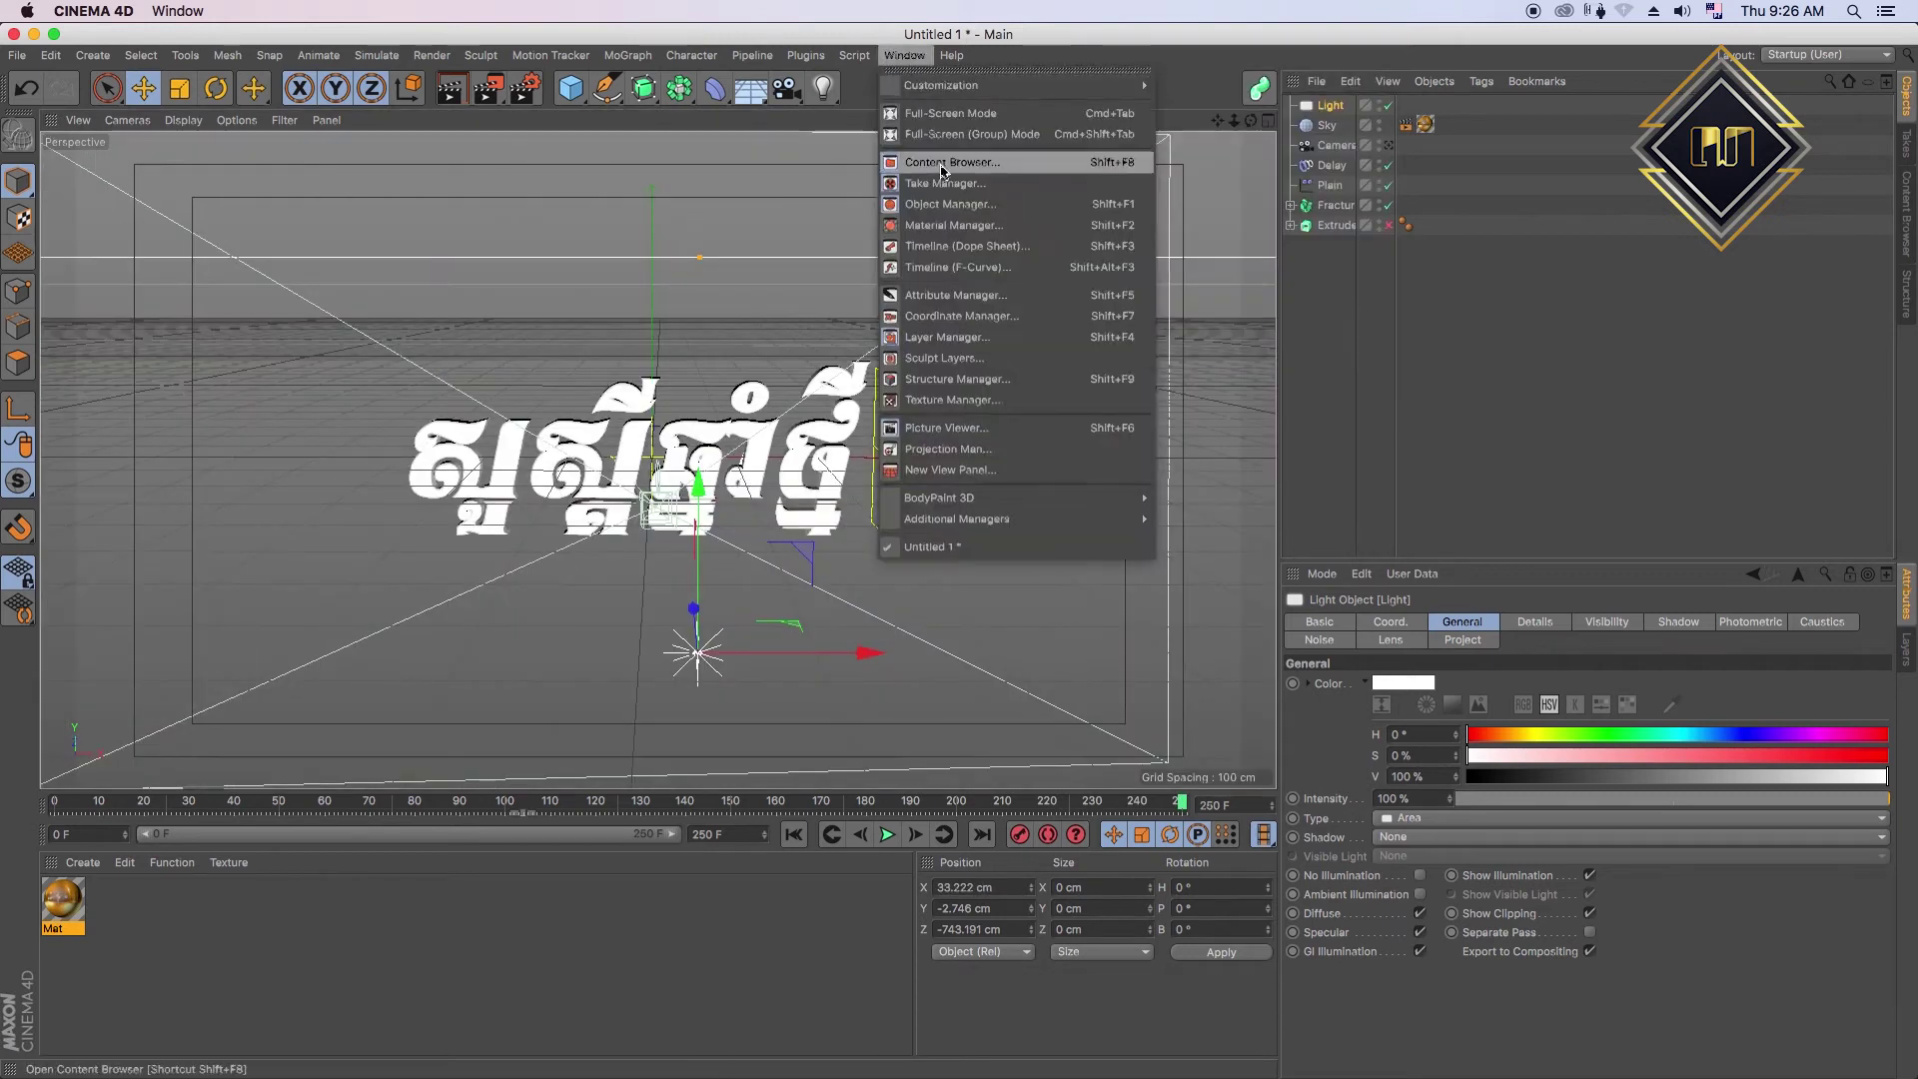
{"action": "left_click", "coordinate": [942, 163]}
{"action": "left_click", "coordinate": [748, 199]}
{"action": "left_click", "coordinate": [979, 180]}
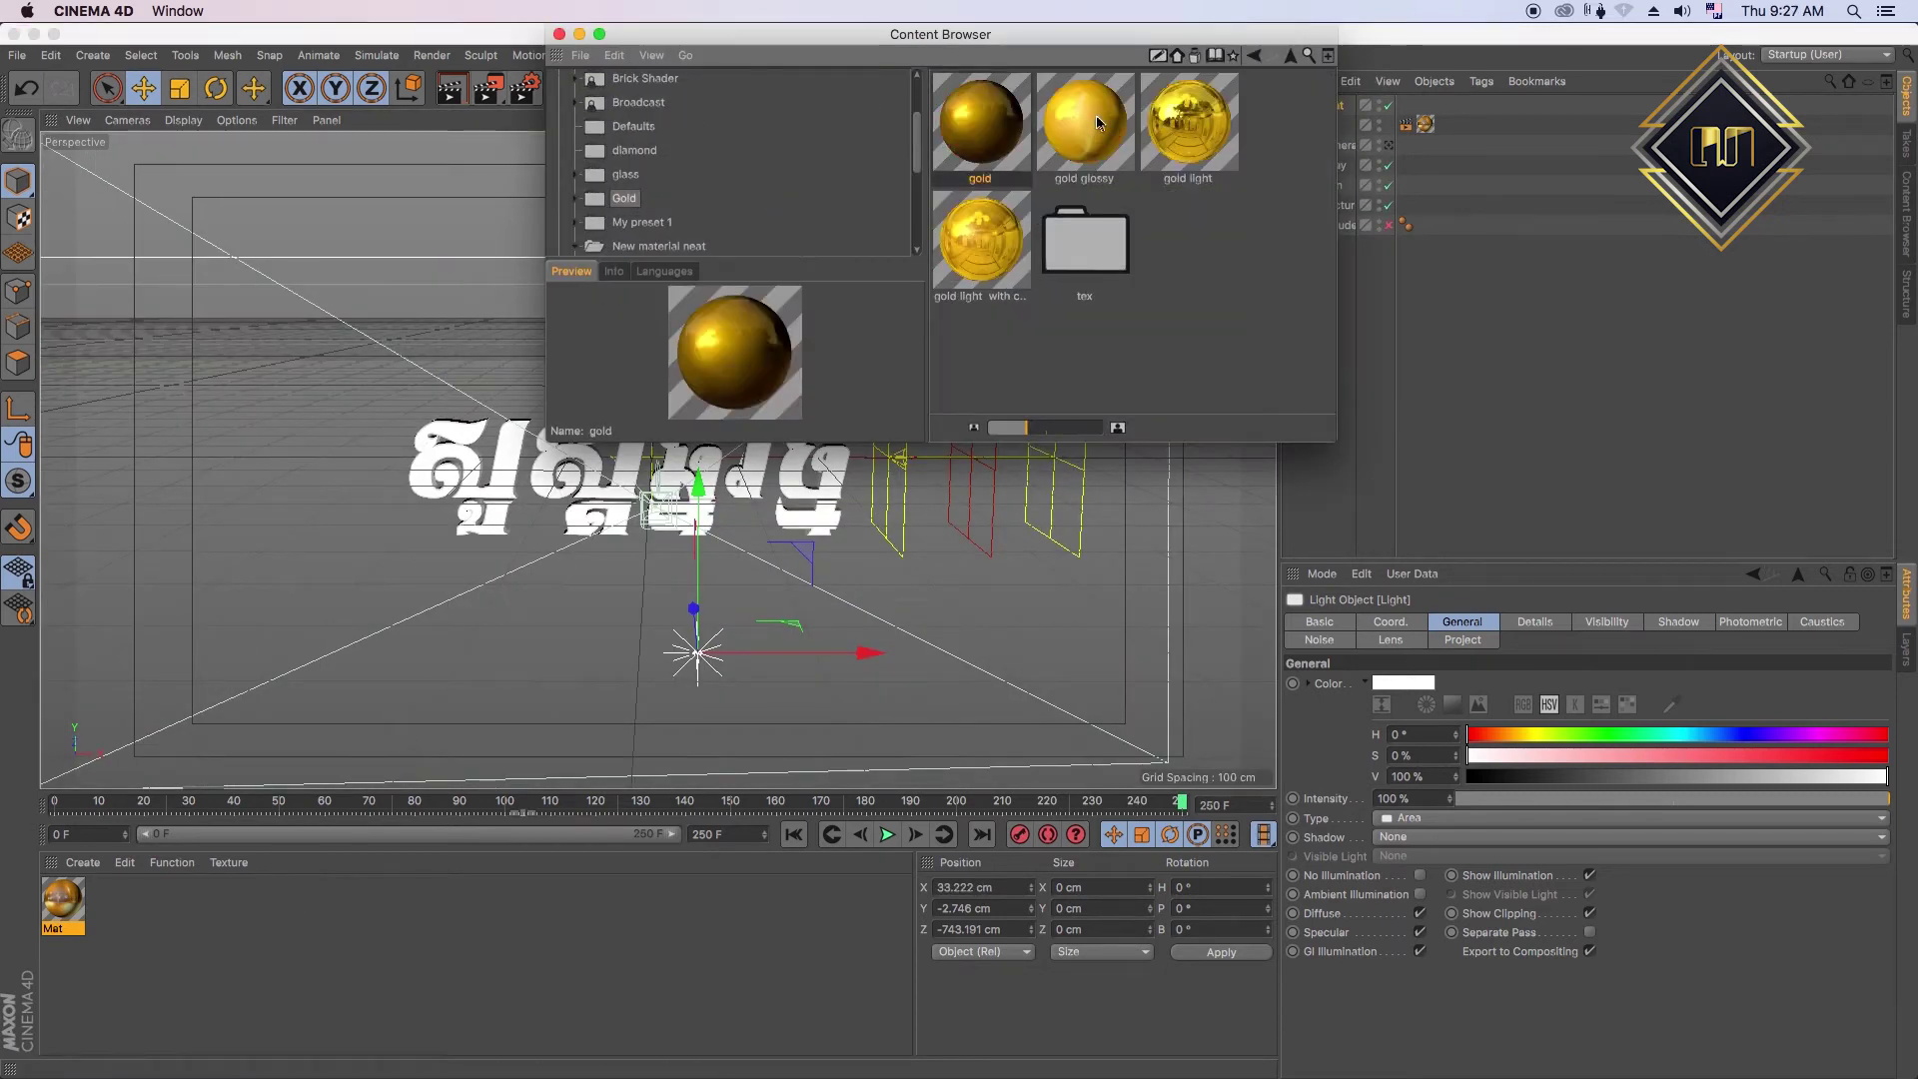
{"action": "key", "text": "ctrl+a"}
{"action": "double_click", "coordinate": [1004, 133]}
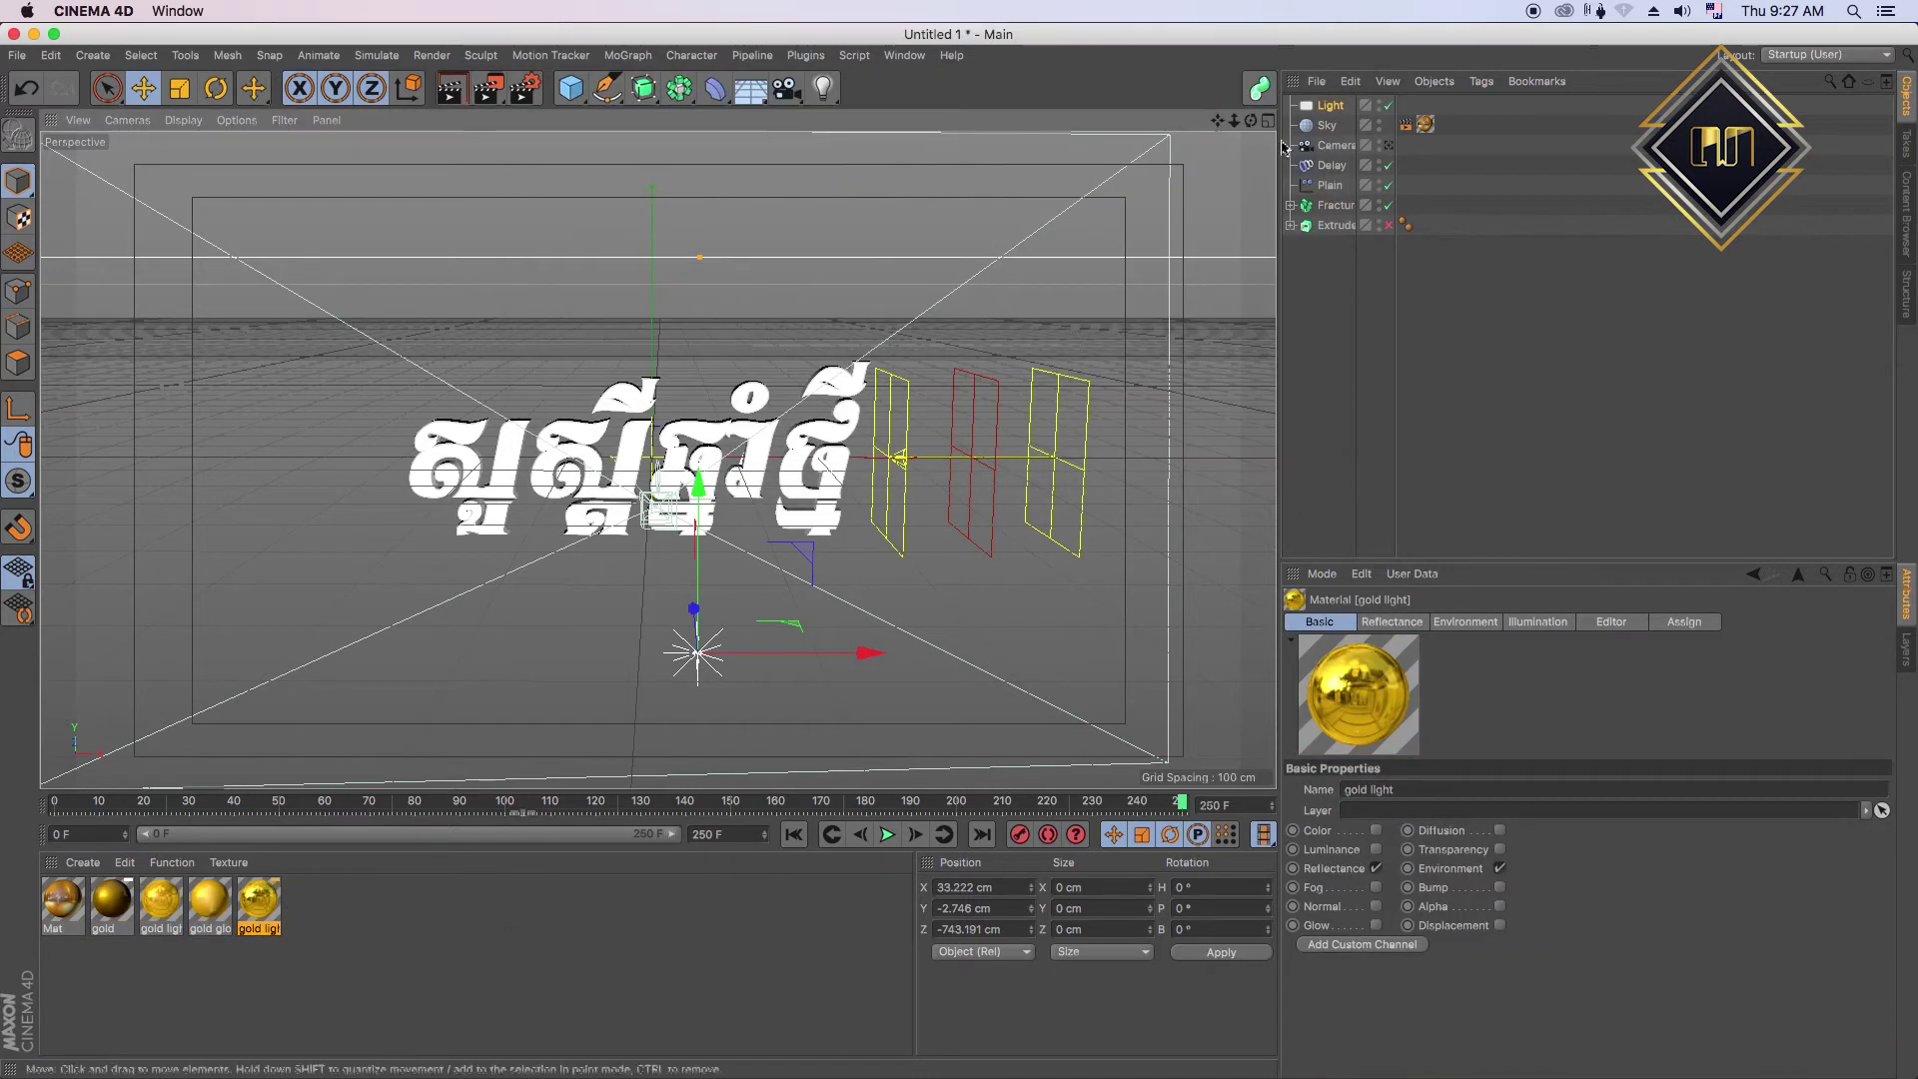
- Apply the gold glossy material to the fractured text and render a test preview
{"action": "left_click", "coordinate": [450, 88]}
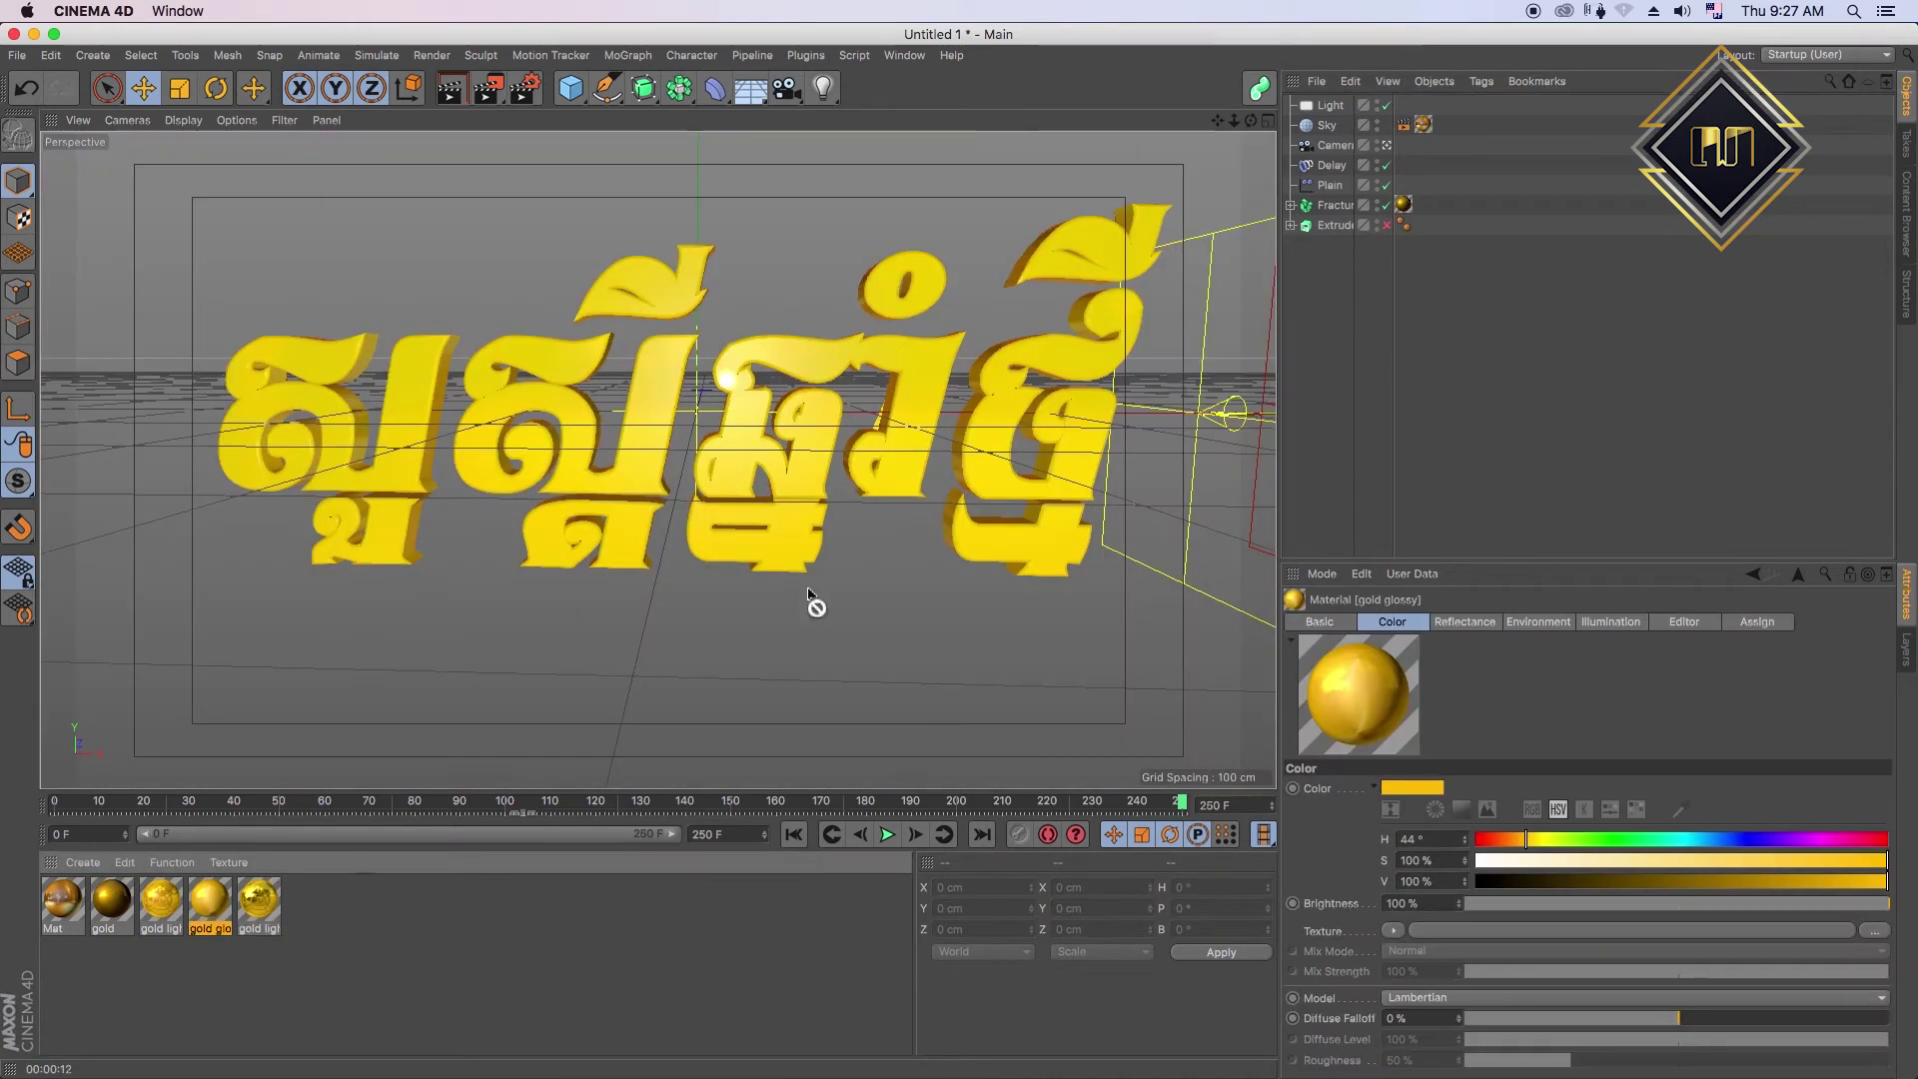
{"action": "left_click_drag", "start_coordinate": [210, 899], "coordinate": [809, 470]}
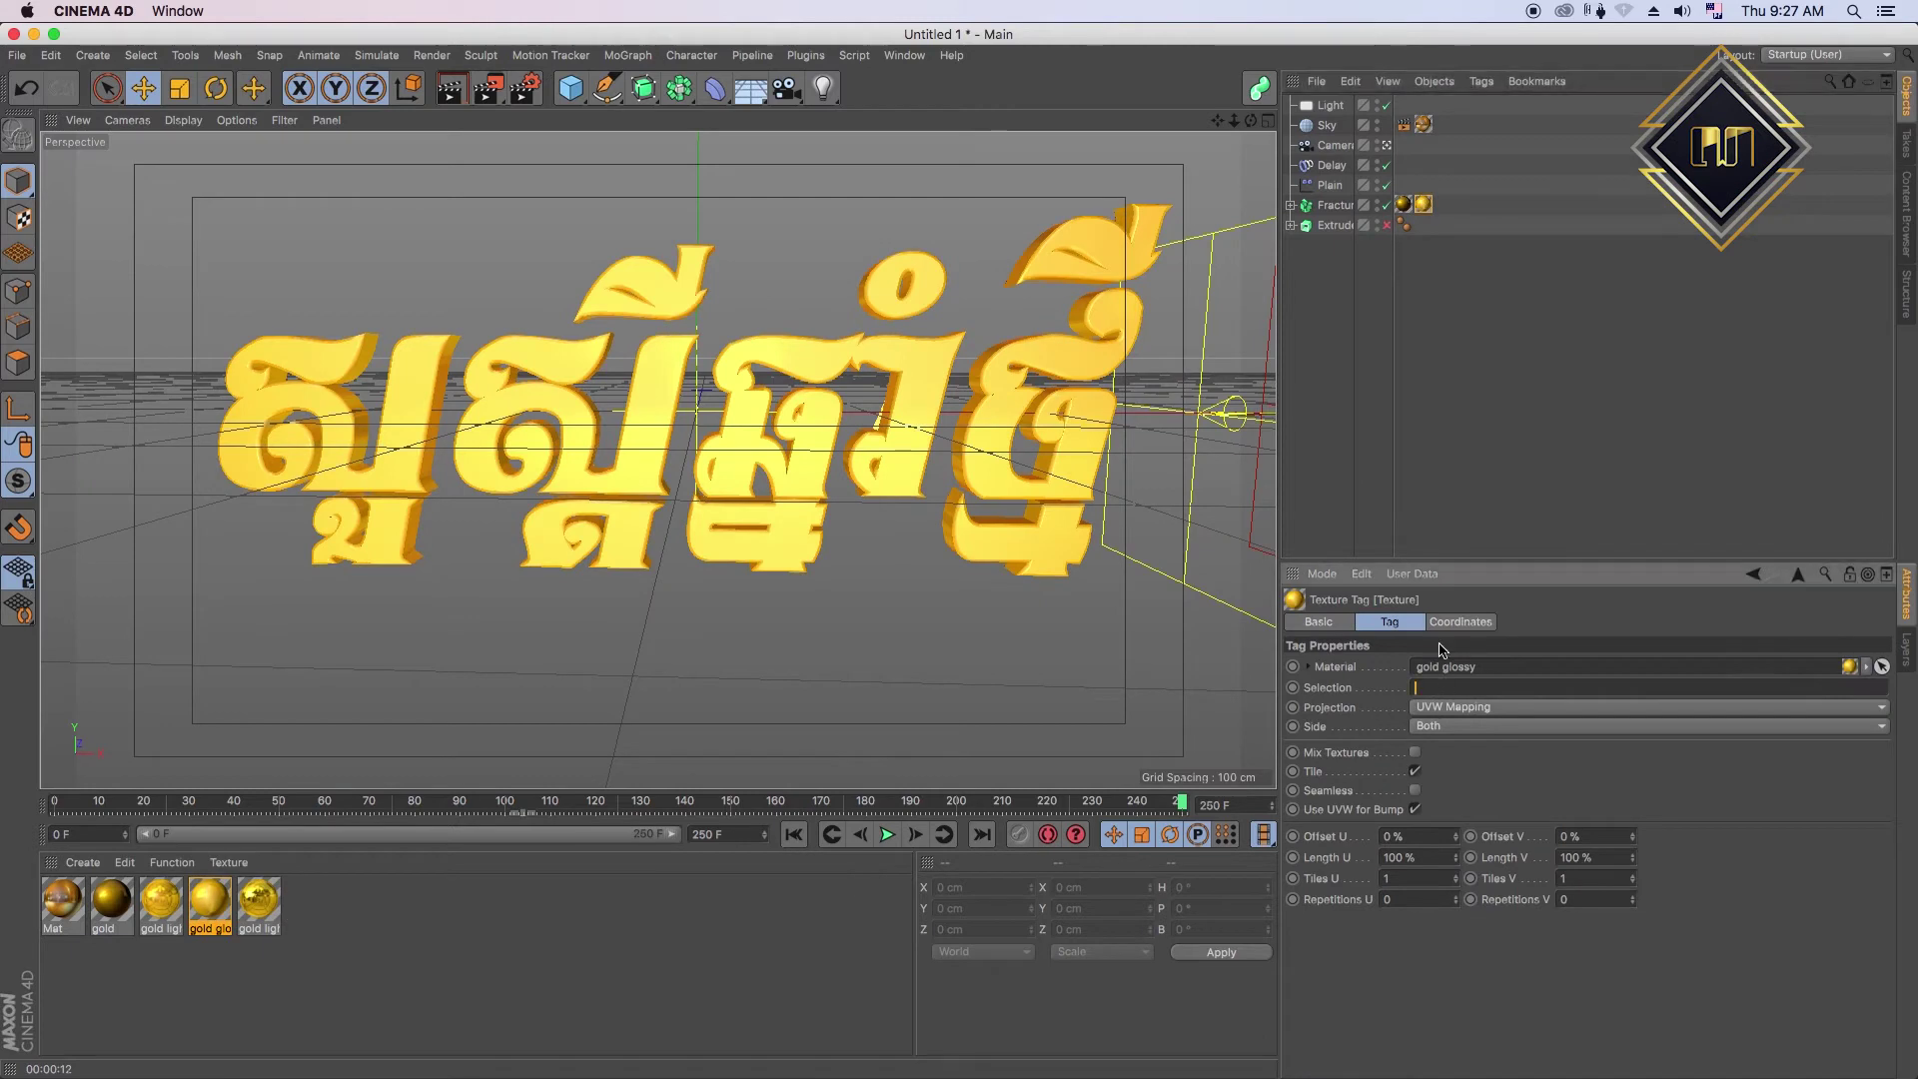
{"action": "key", "text": "ctrl+r"}
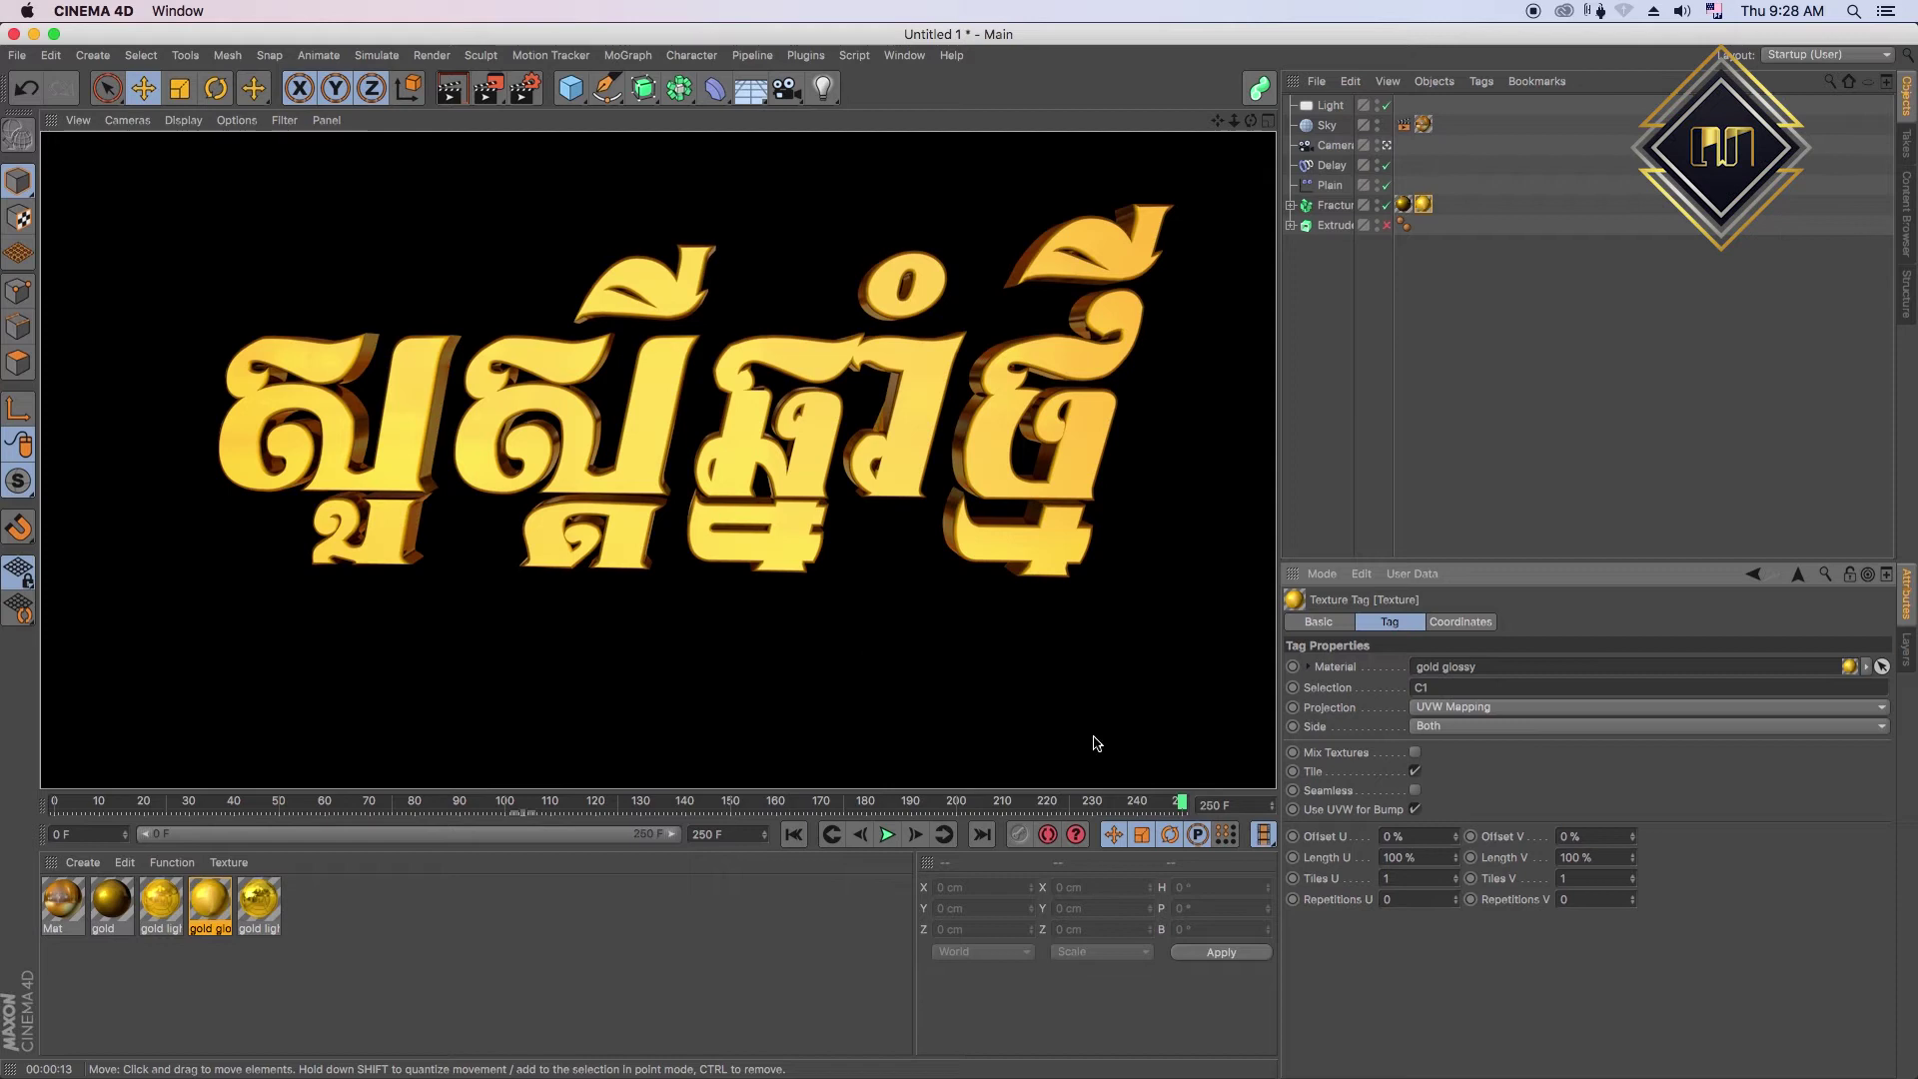
{"action": "key", "text": "F8"}
{"action": "key", "text": "ctrl+r"}
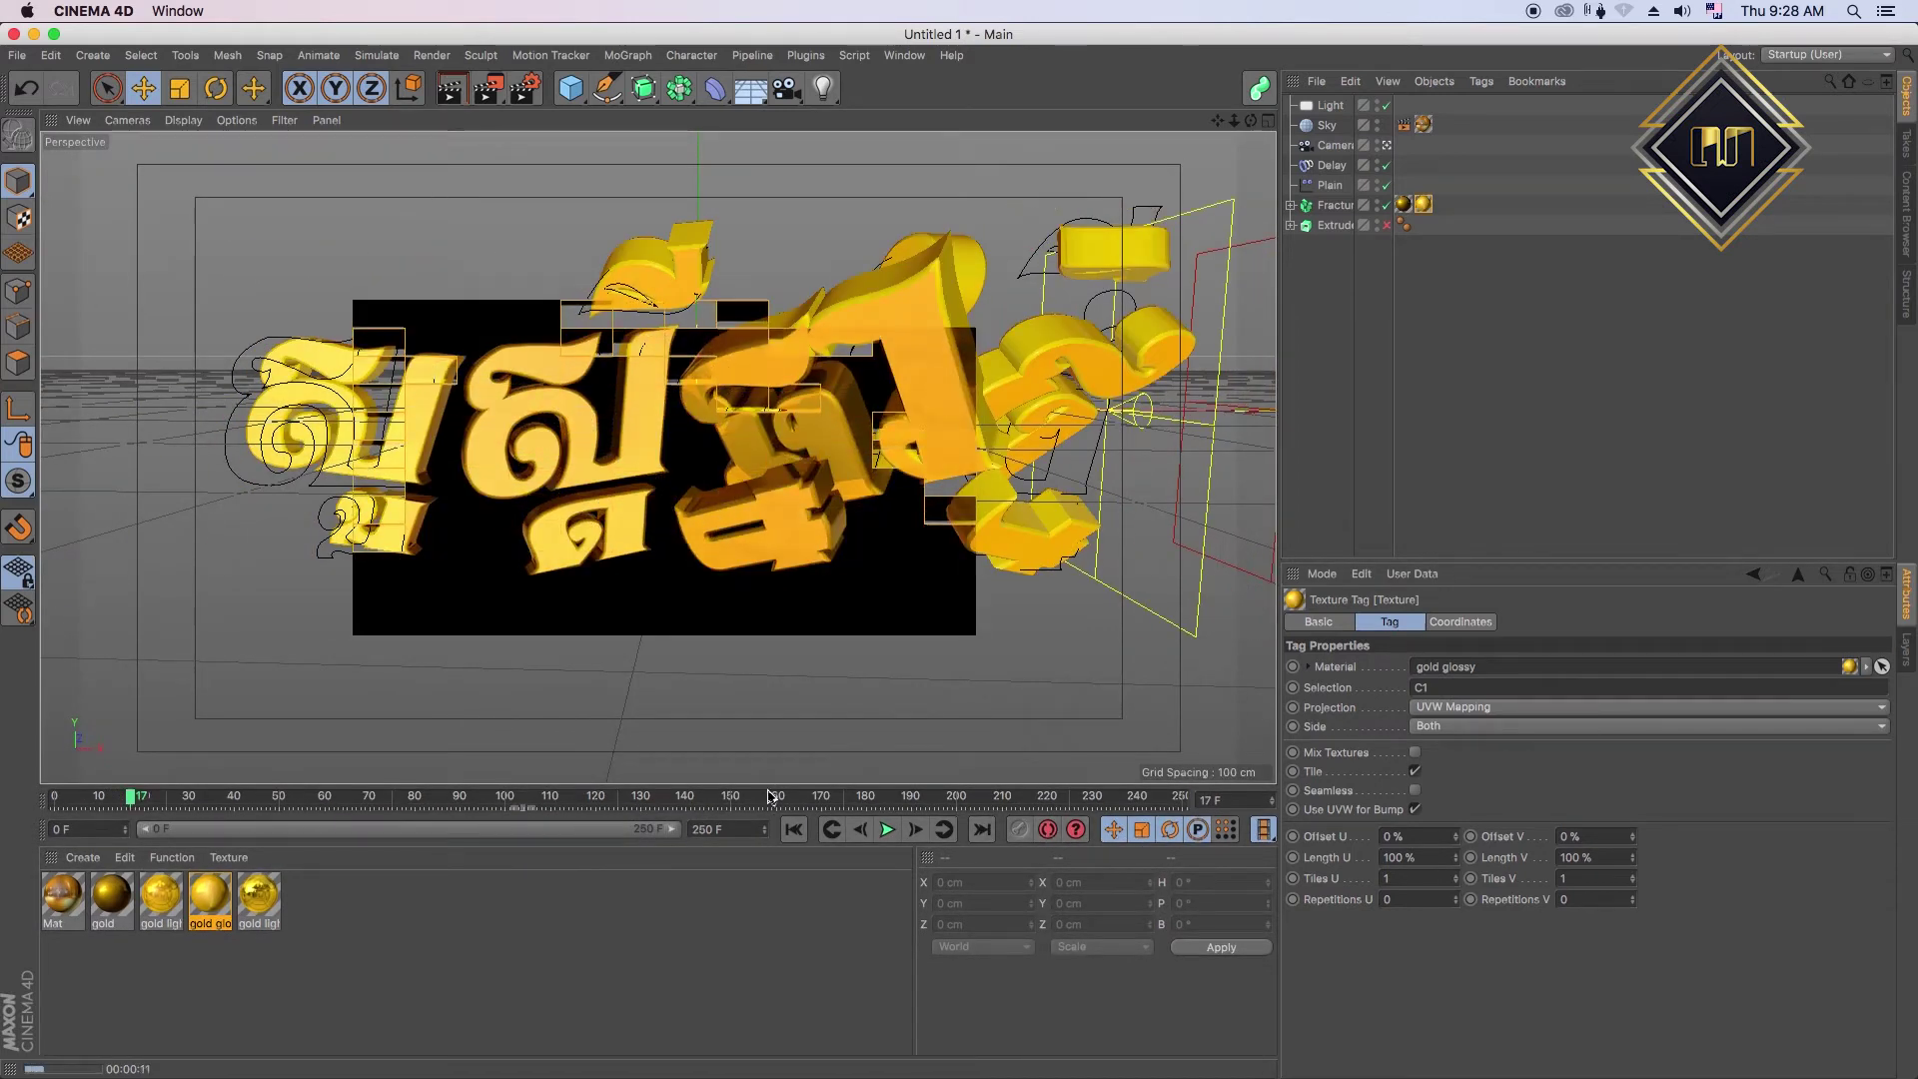
- Add the gold light with color material to Fracture and test-render frame 250
{"action": "left_click", "coordinate": [734, 791]}
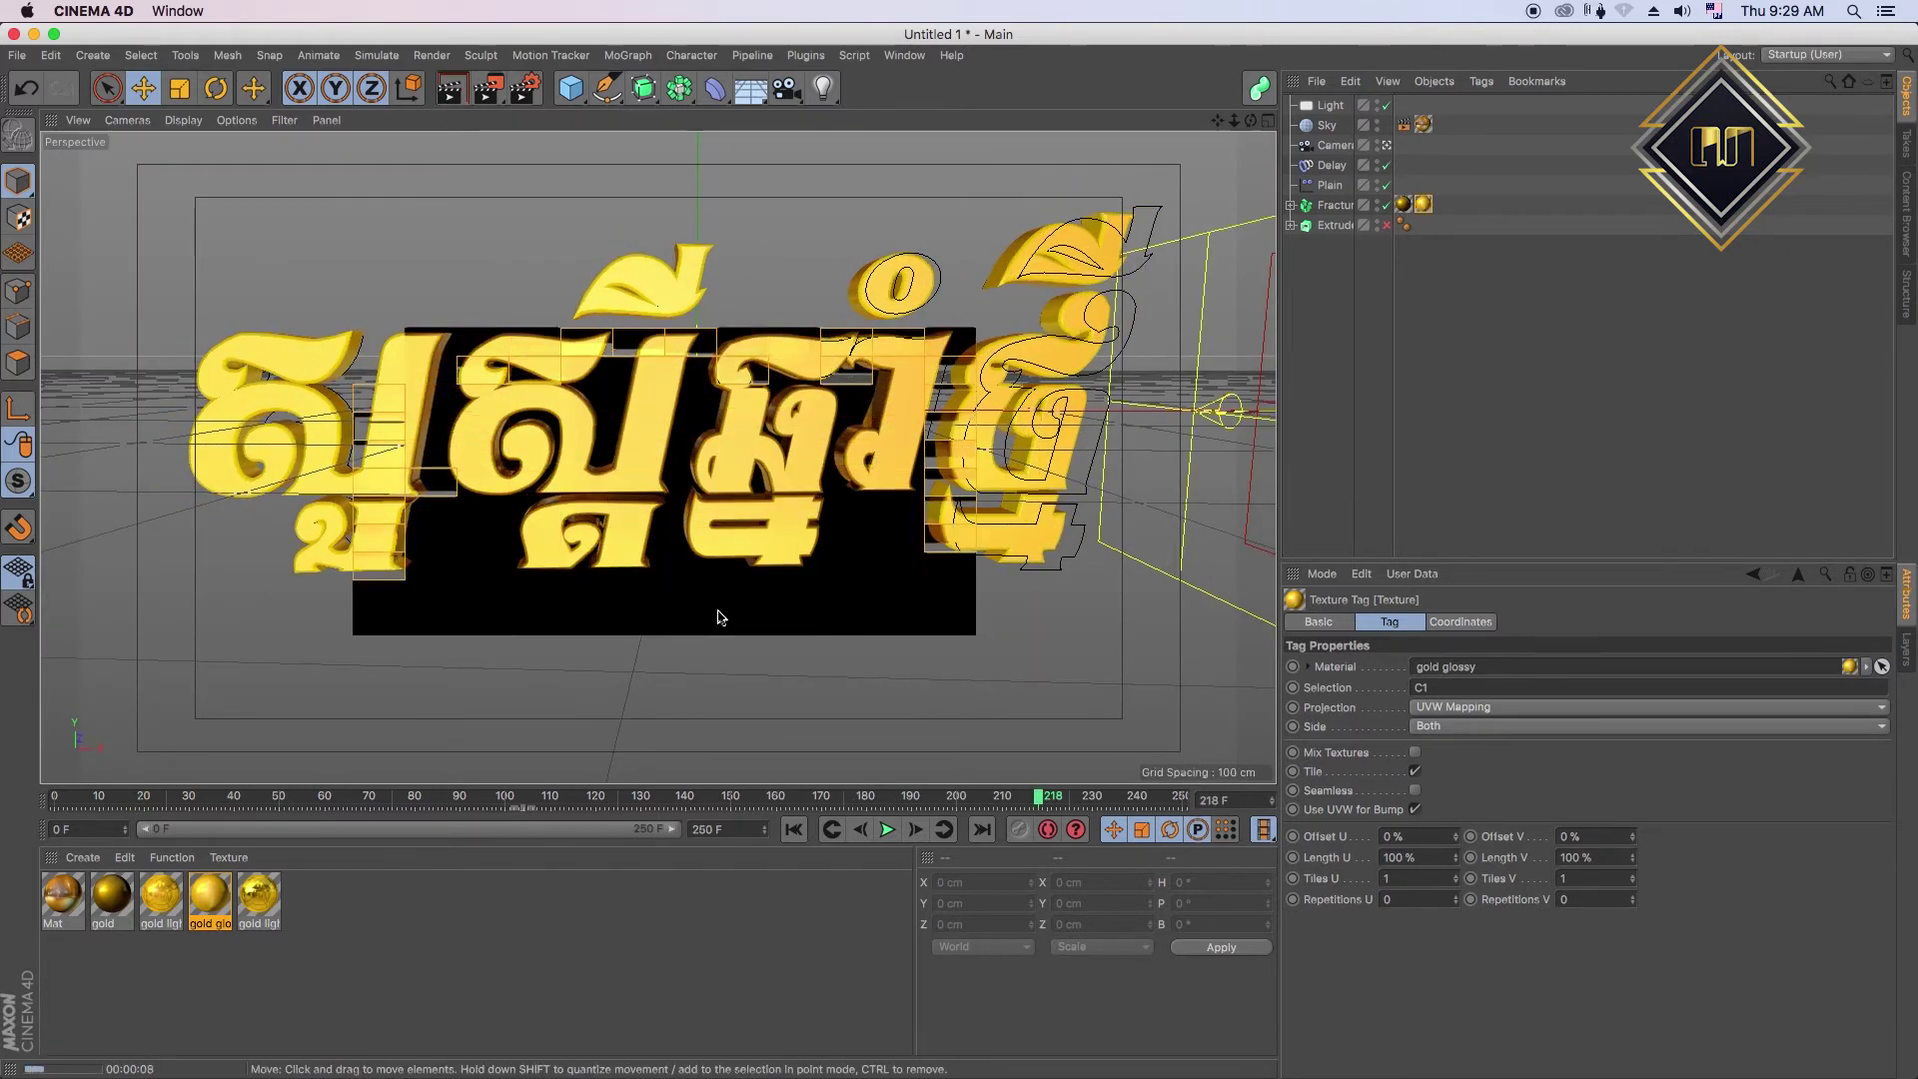
{"action": "left_click", "coordinate": [1484, 304]}
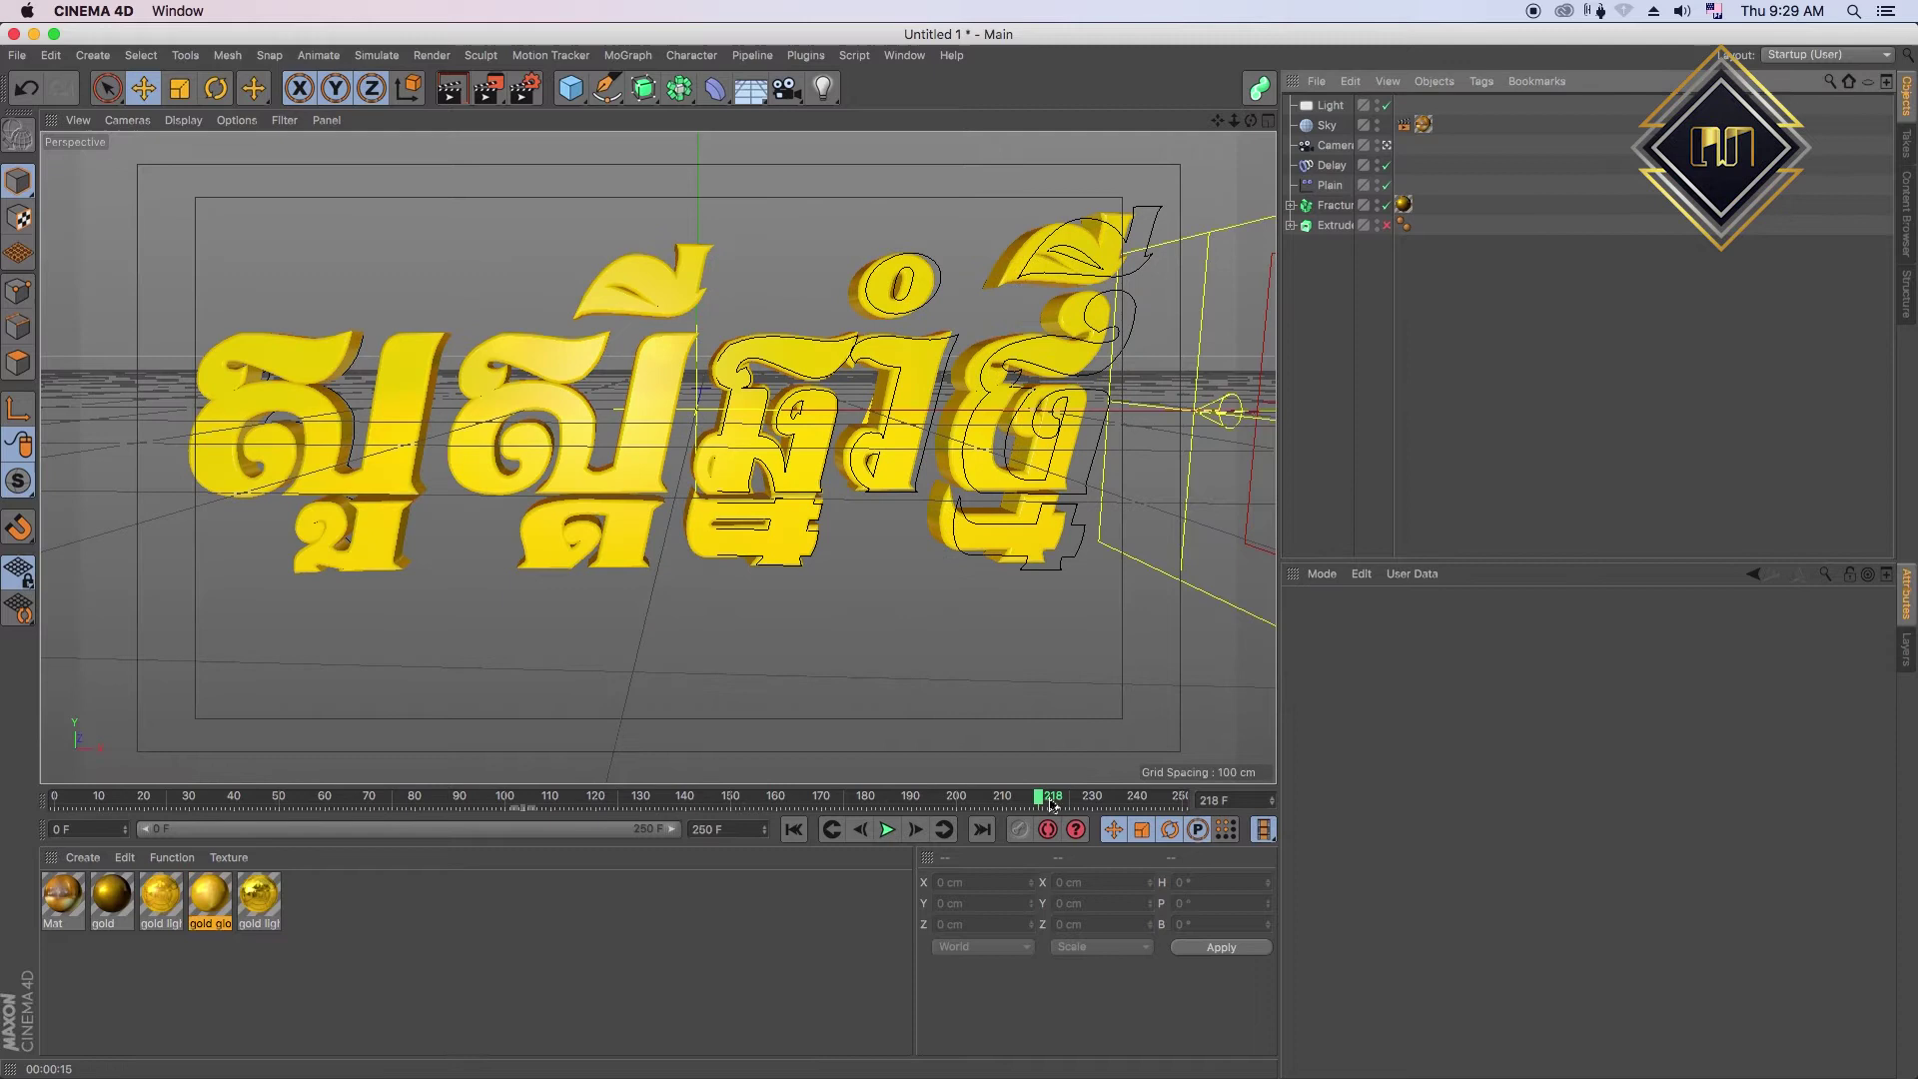
{"action": "left_click_drag", "start_coordinate": [258, 894], "coordinate": [1335, 204]}
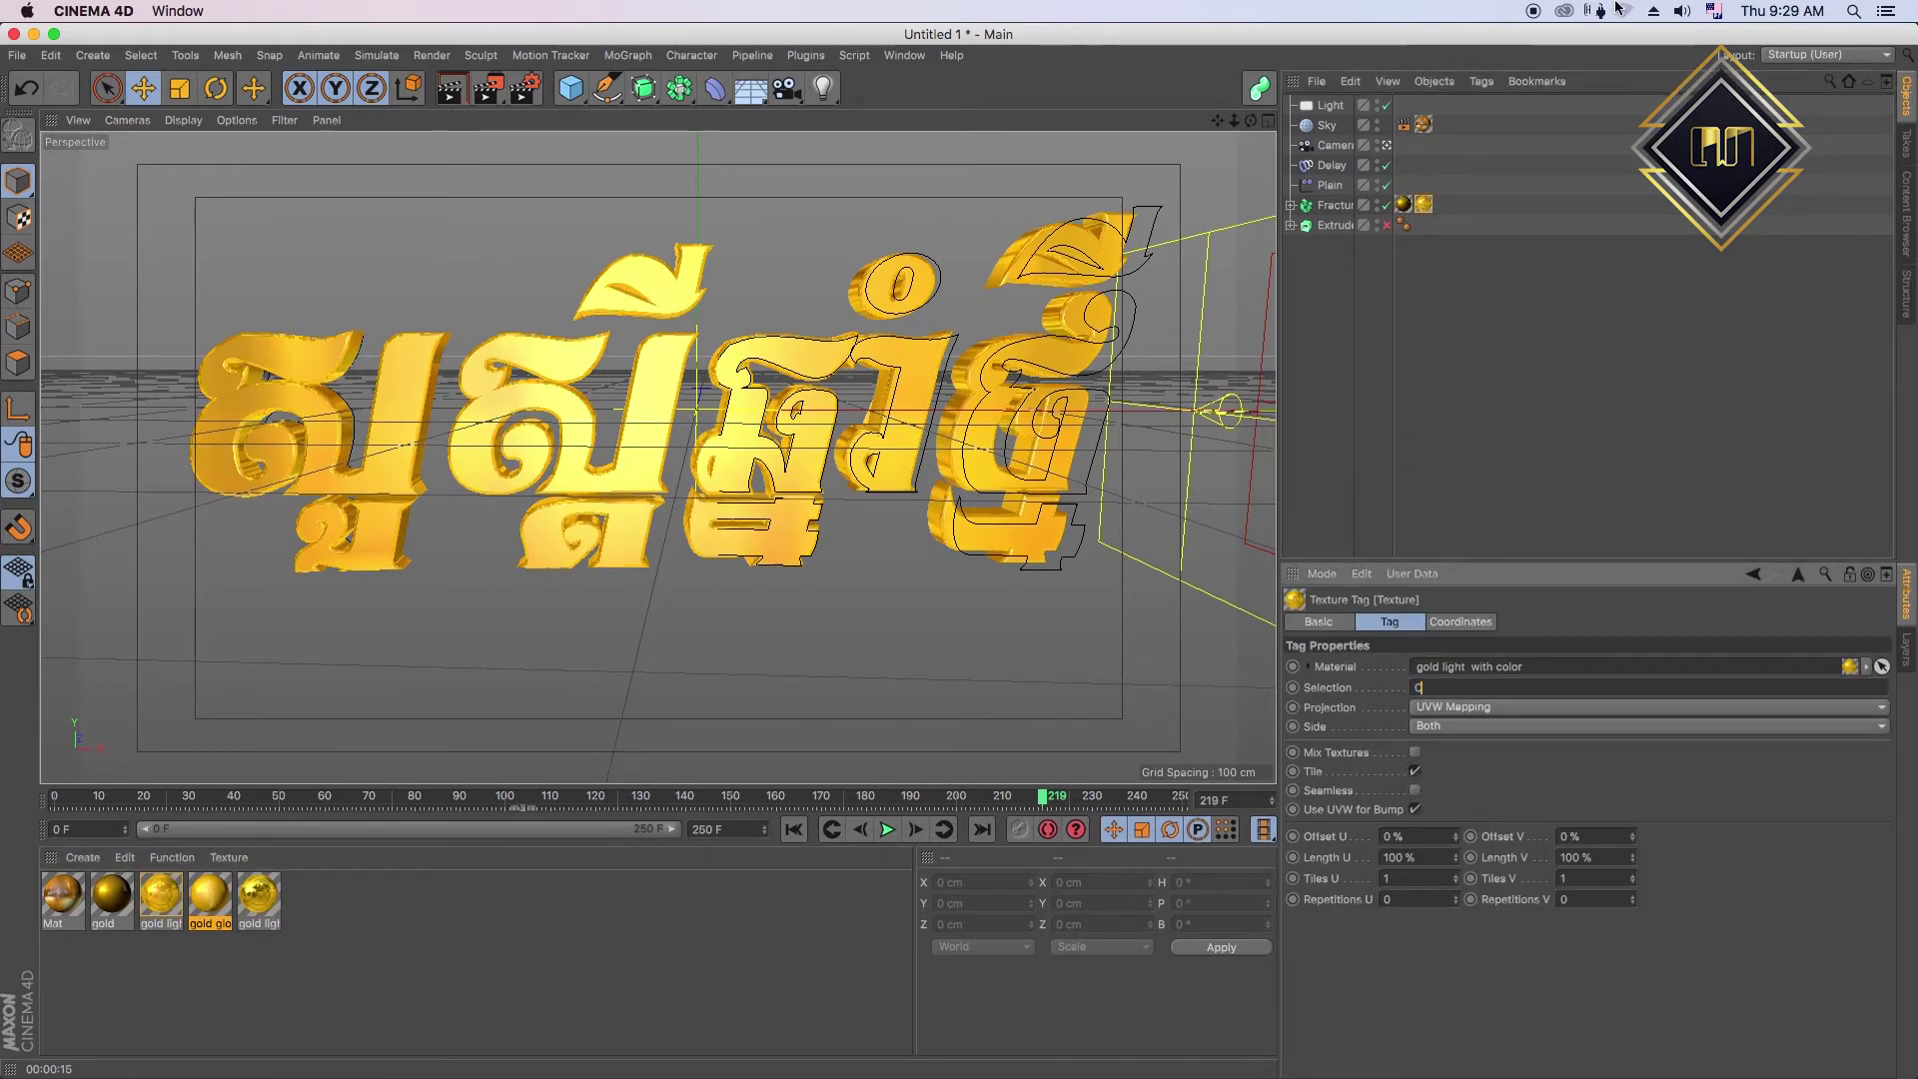
{"action": "left_click", "coordinate": [449, 88]}
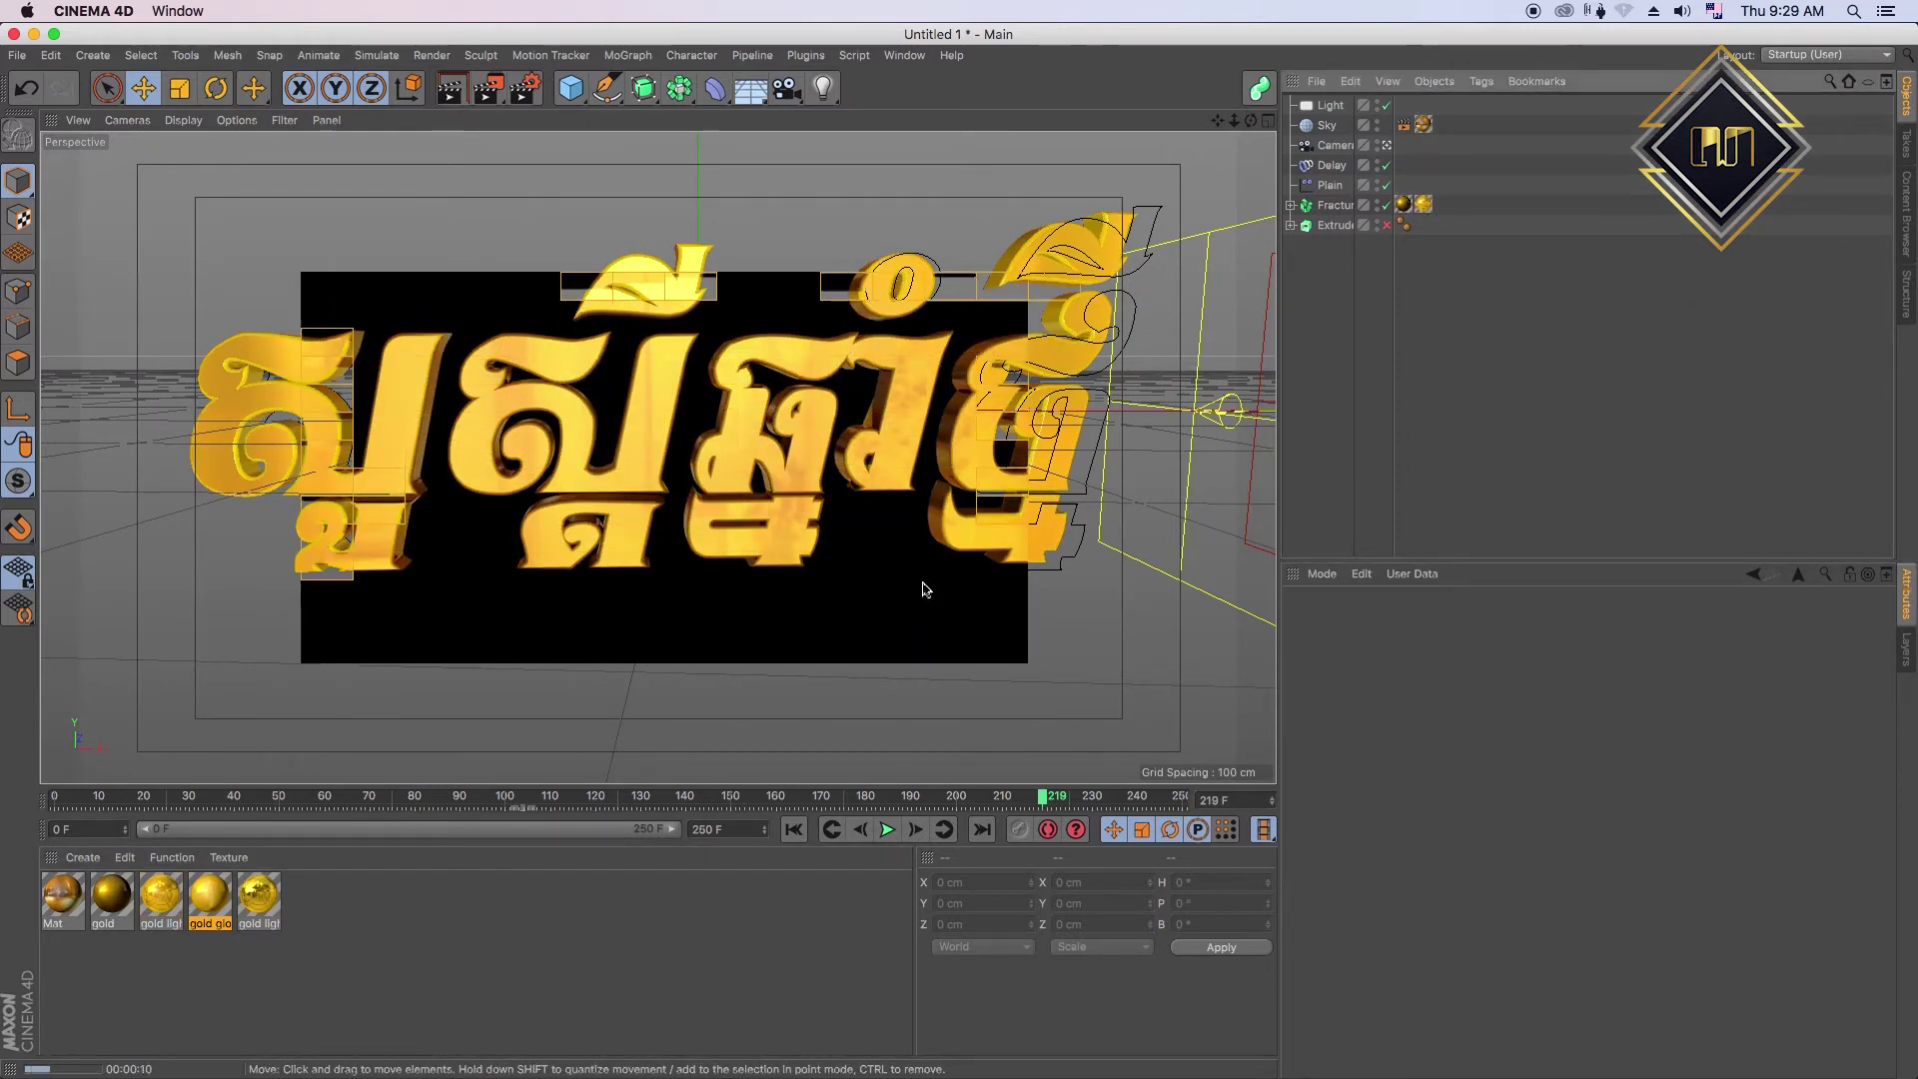
{"action": "left_click_drag", "start_coordinate": [1042, 796], "coordinate": [1181, 796]}
{"action": "key", "text": "ctrl+r"}
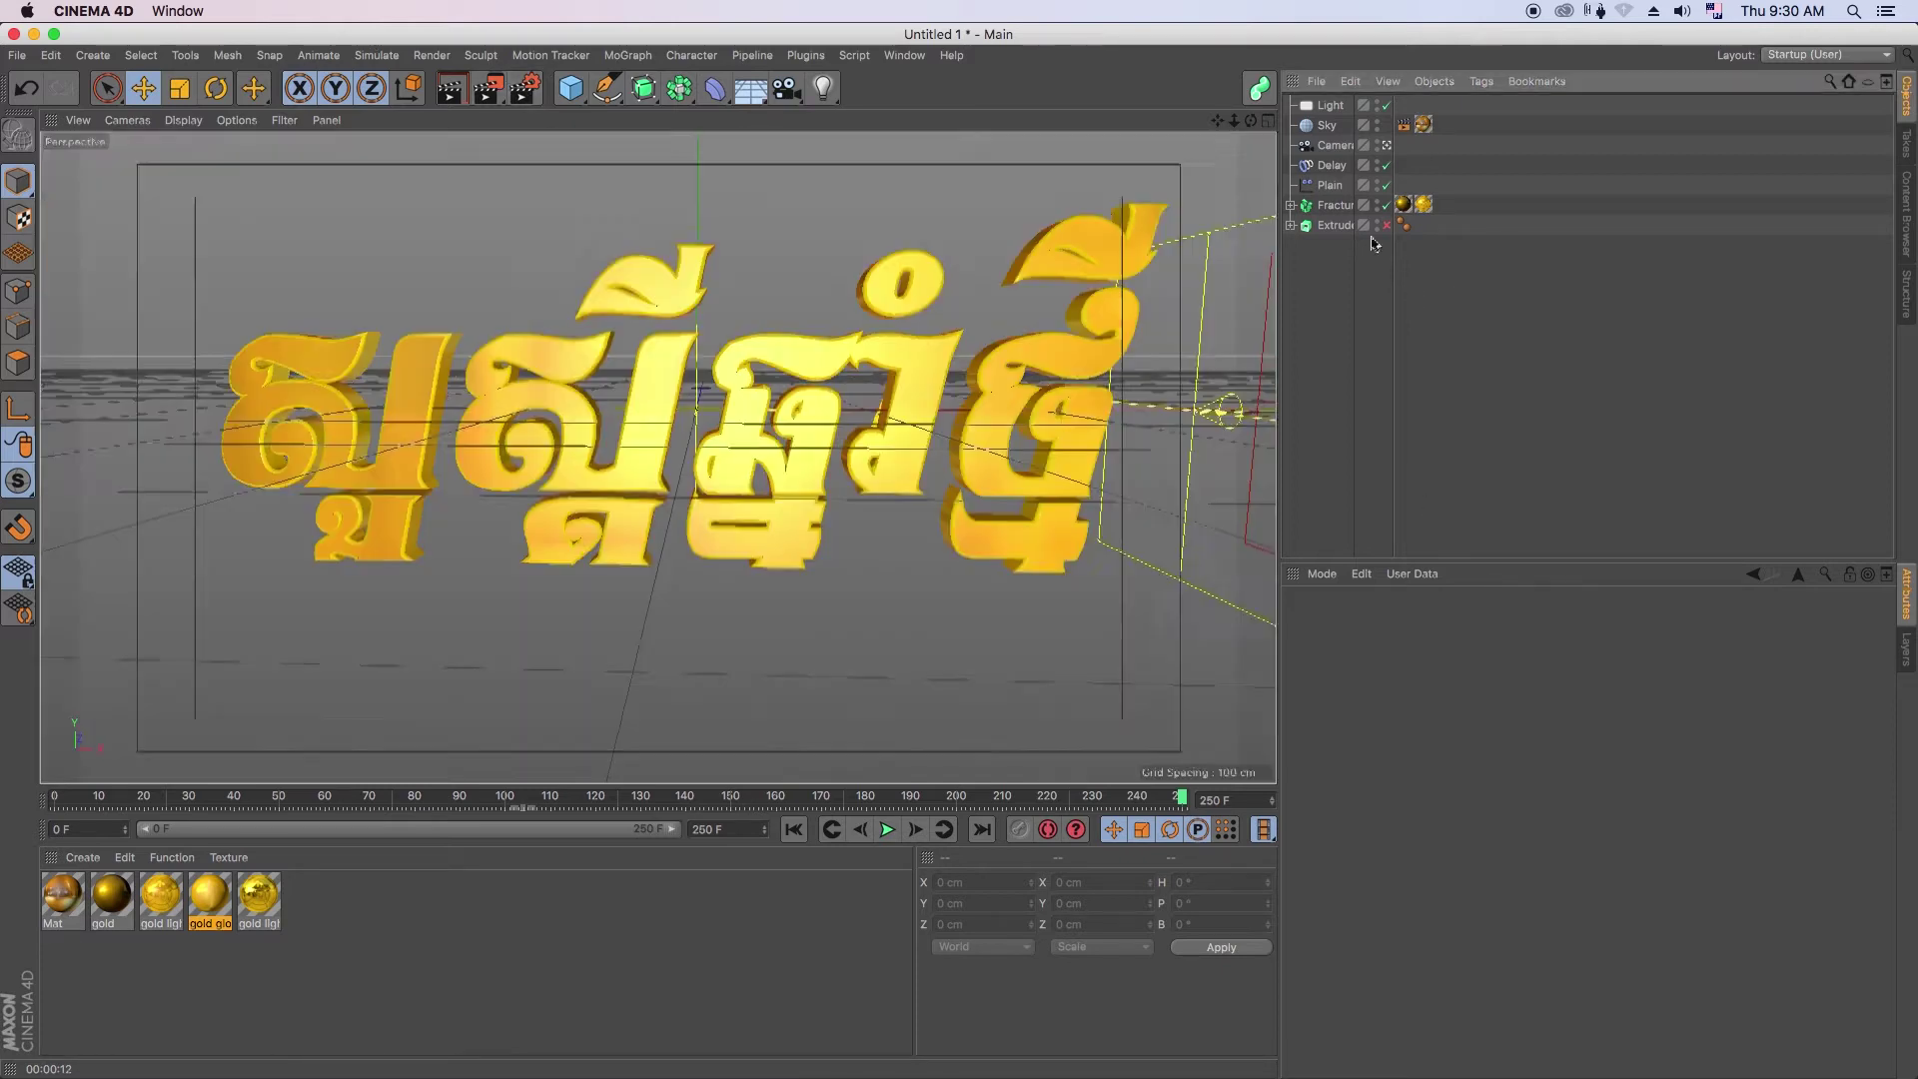
- Give Fracture a Compositing tag with Object Buffer 1 enabled, then deselect it
{"action": "left_click", "coordinate": [1336, 205]}
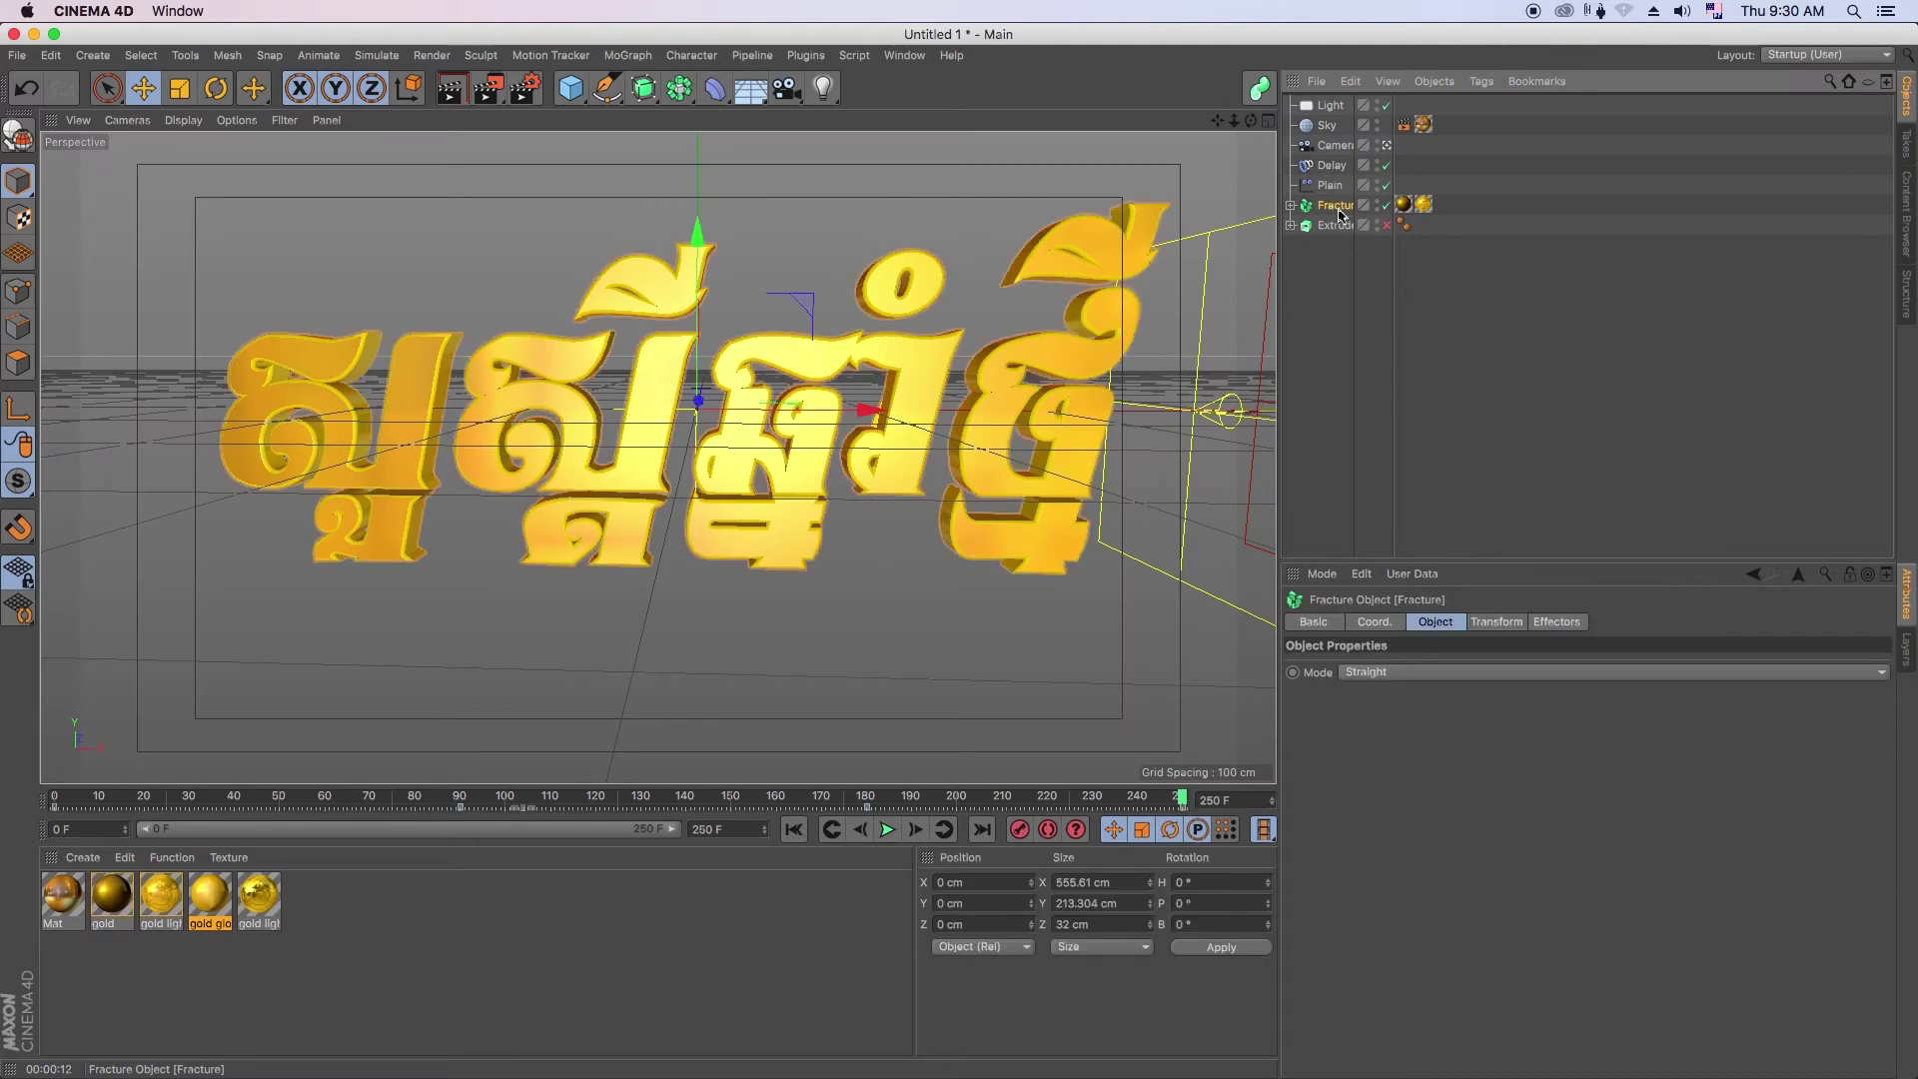
{"action": "right_click", "coordinate": [1341, 212]}
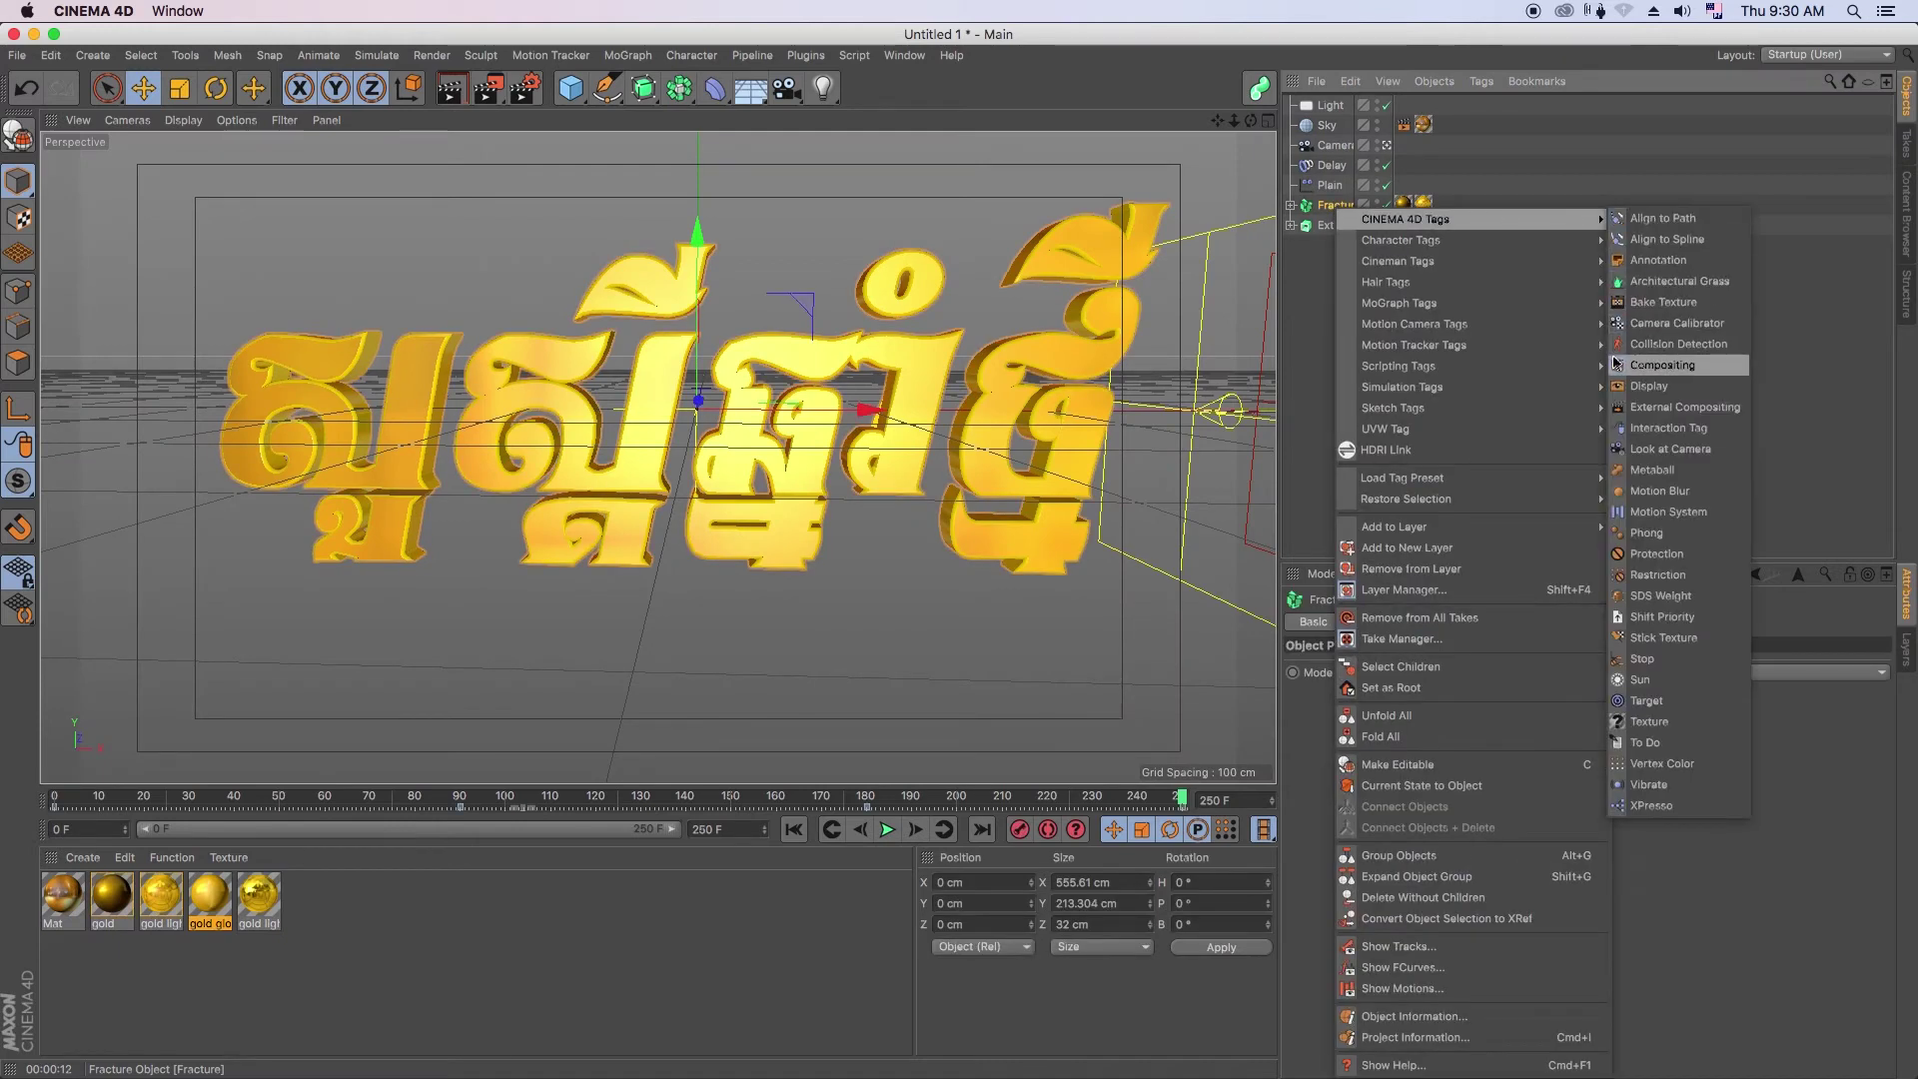
{"action": "left_click", "coordinate": [1664, 370]}
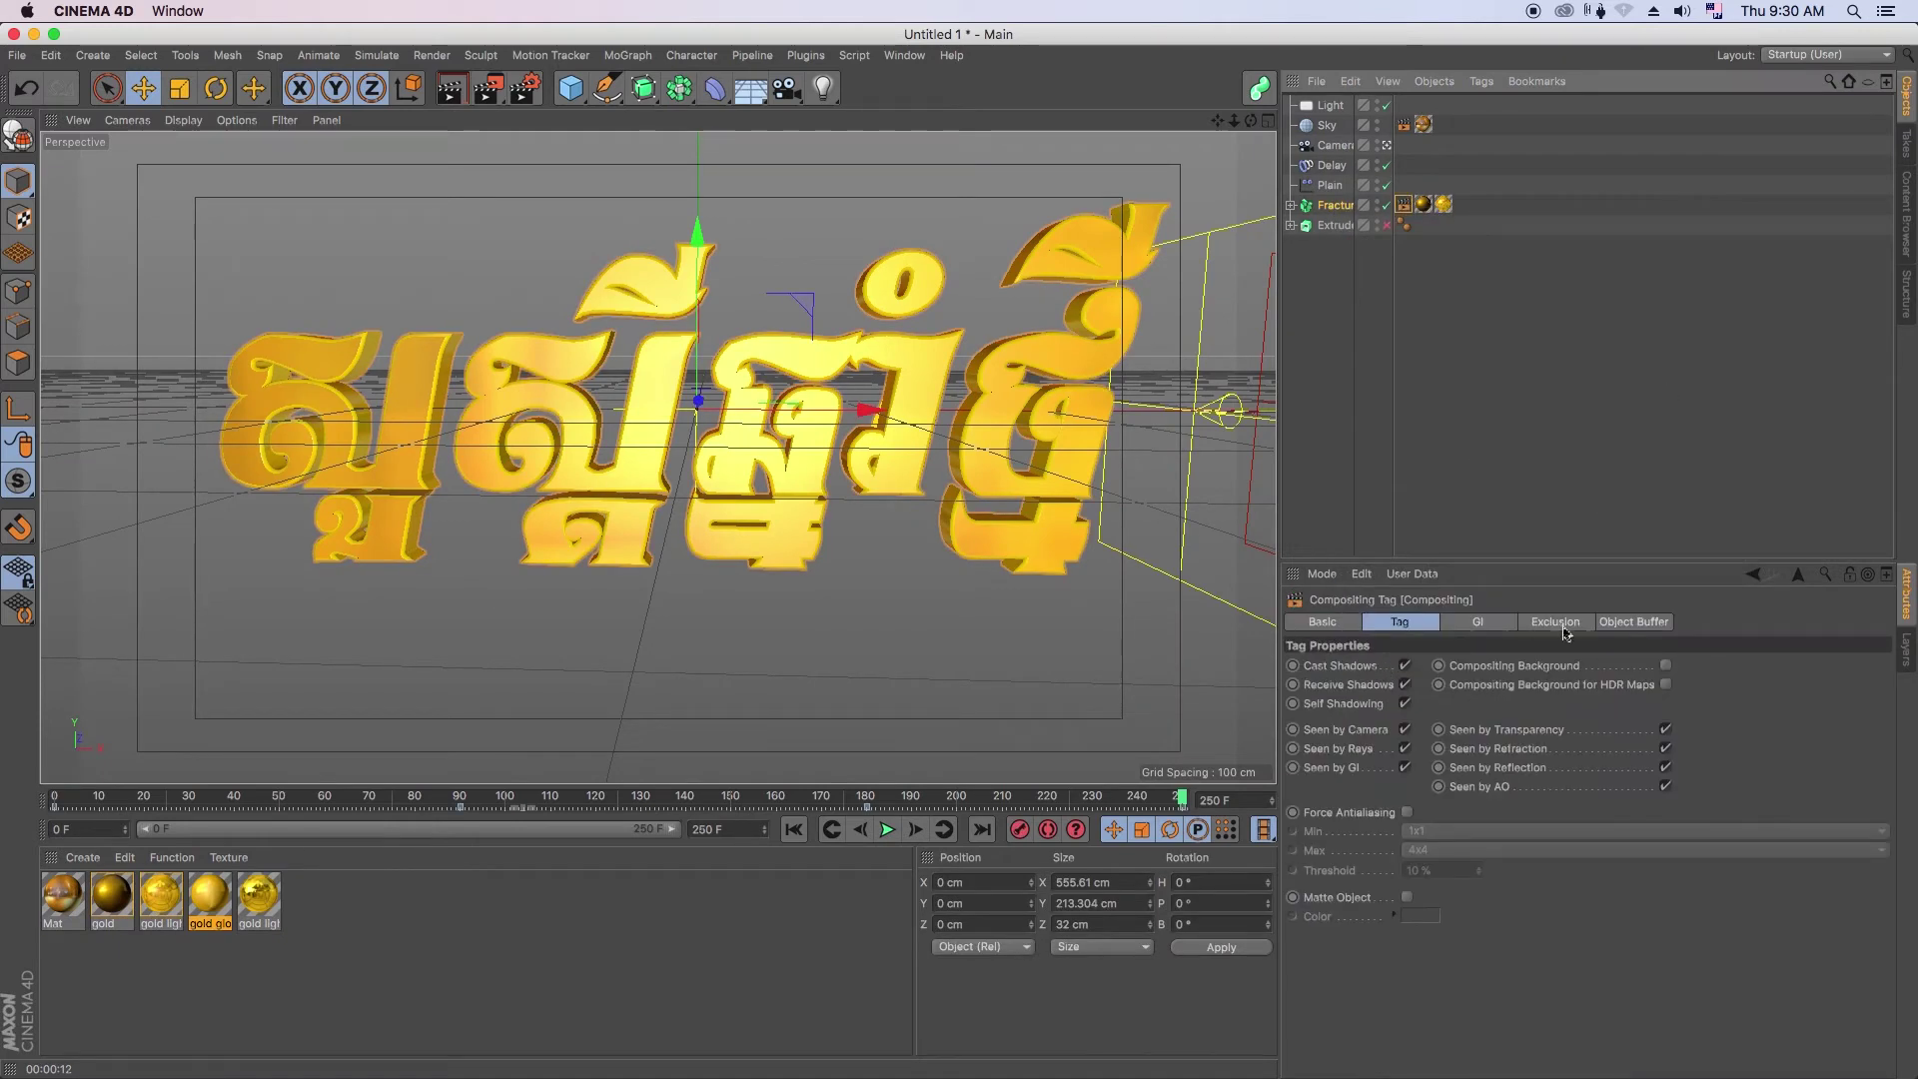
{"action": "left_click", "coordinate": [1633, 622]}
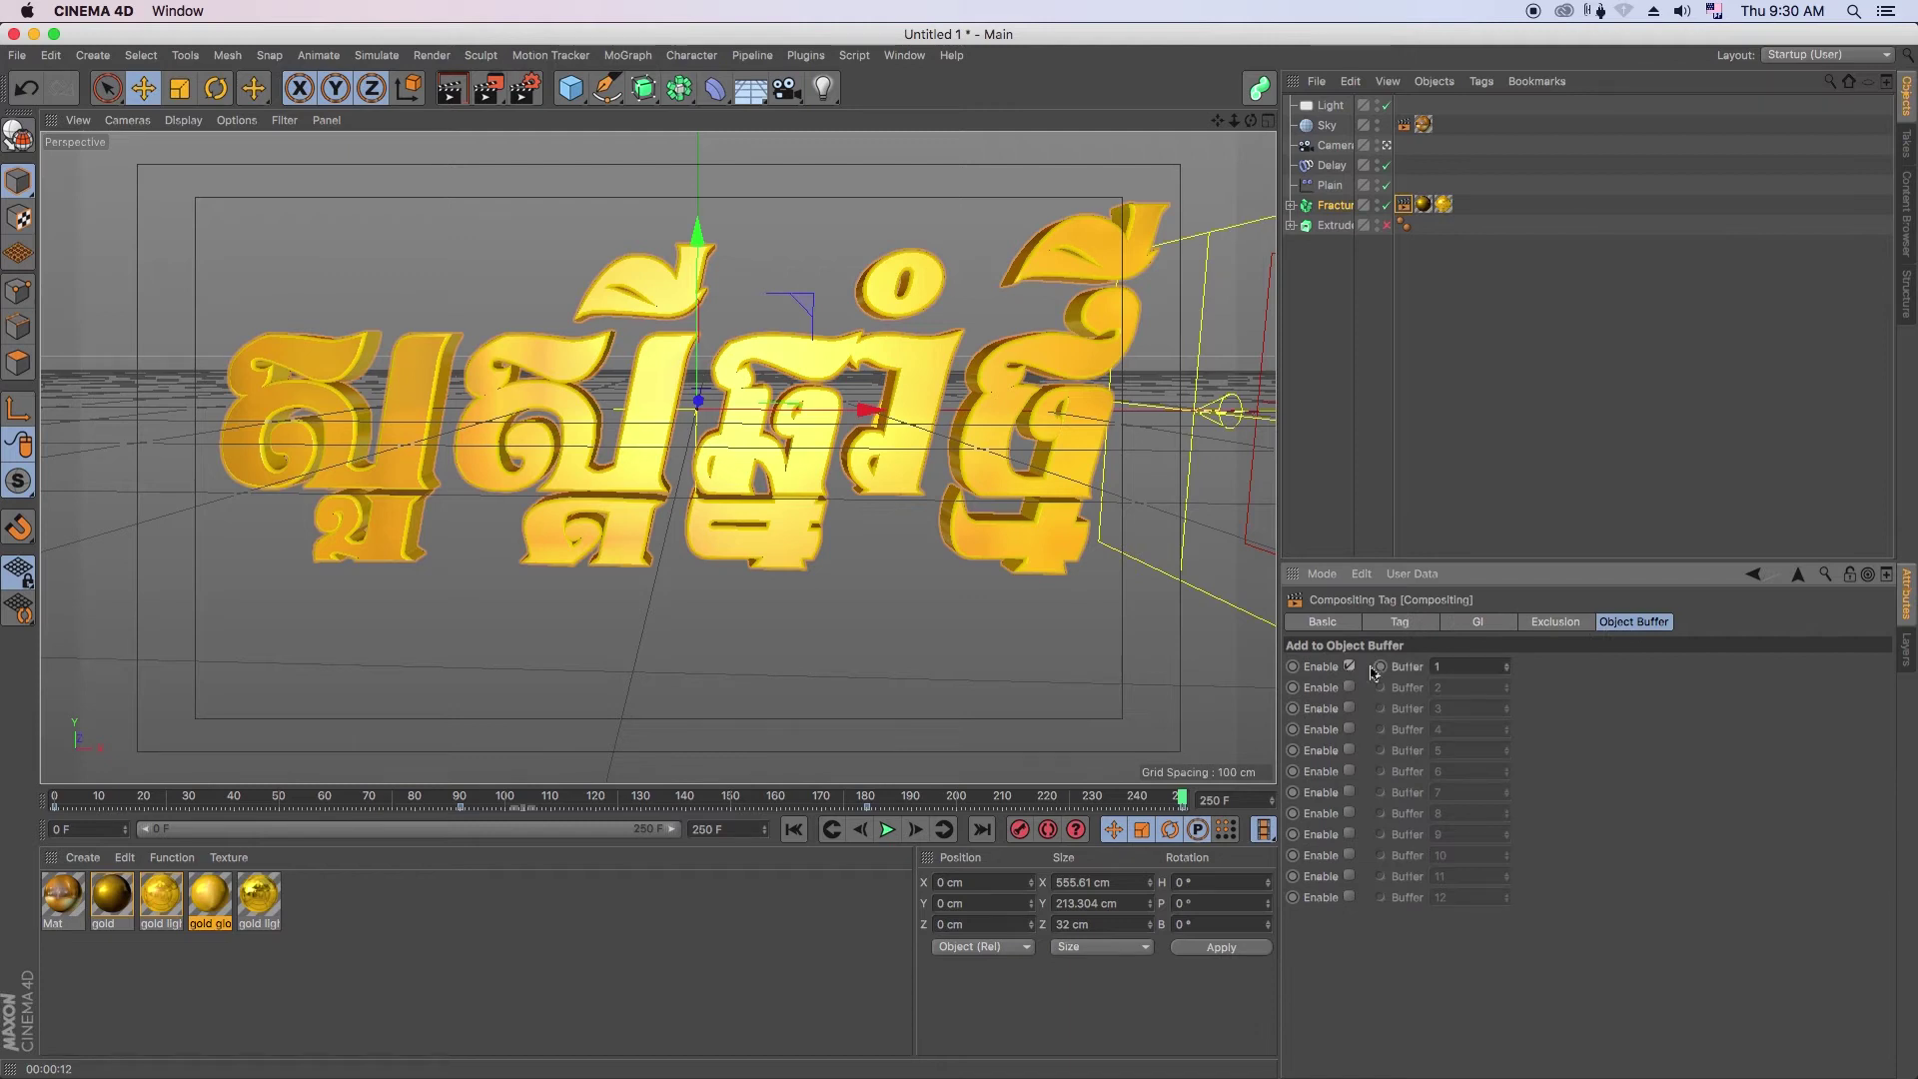
{"action": "left_click", "coordinate": [1483, 424]}
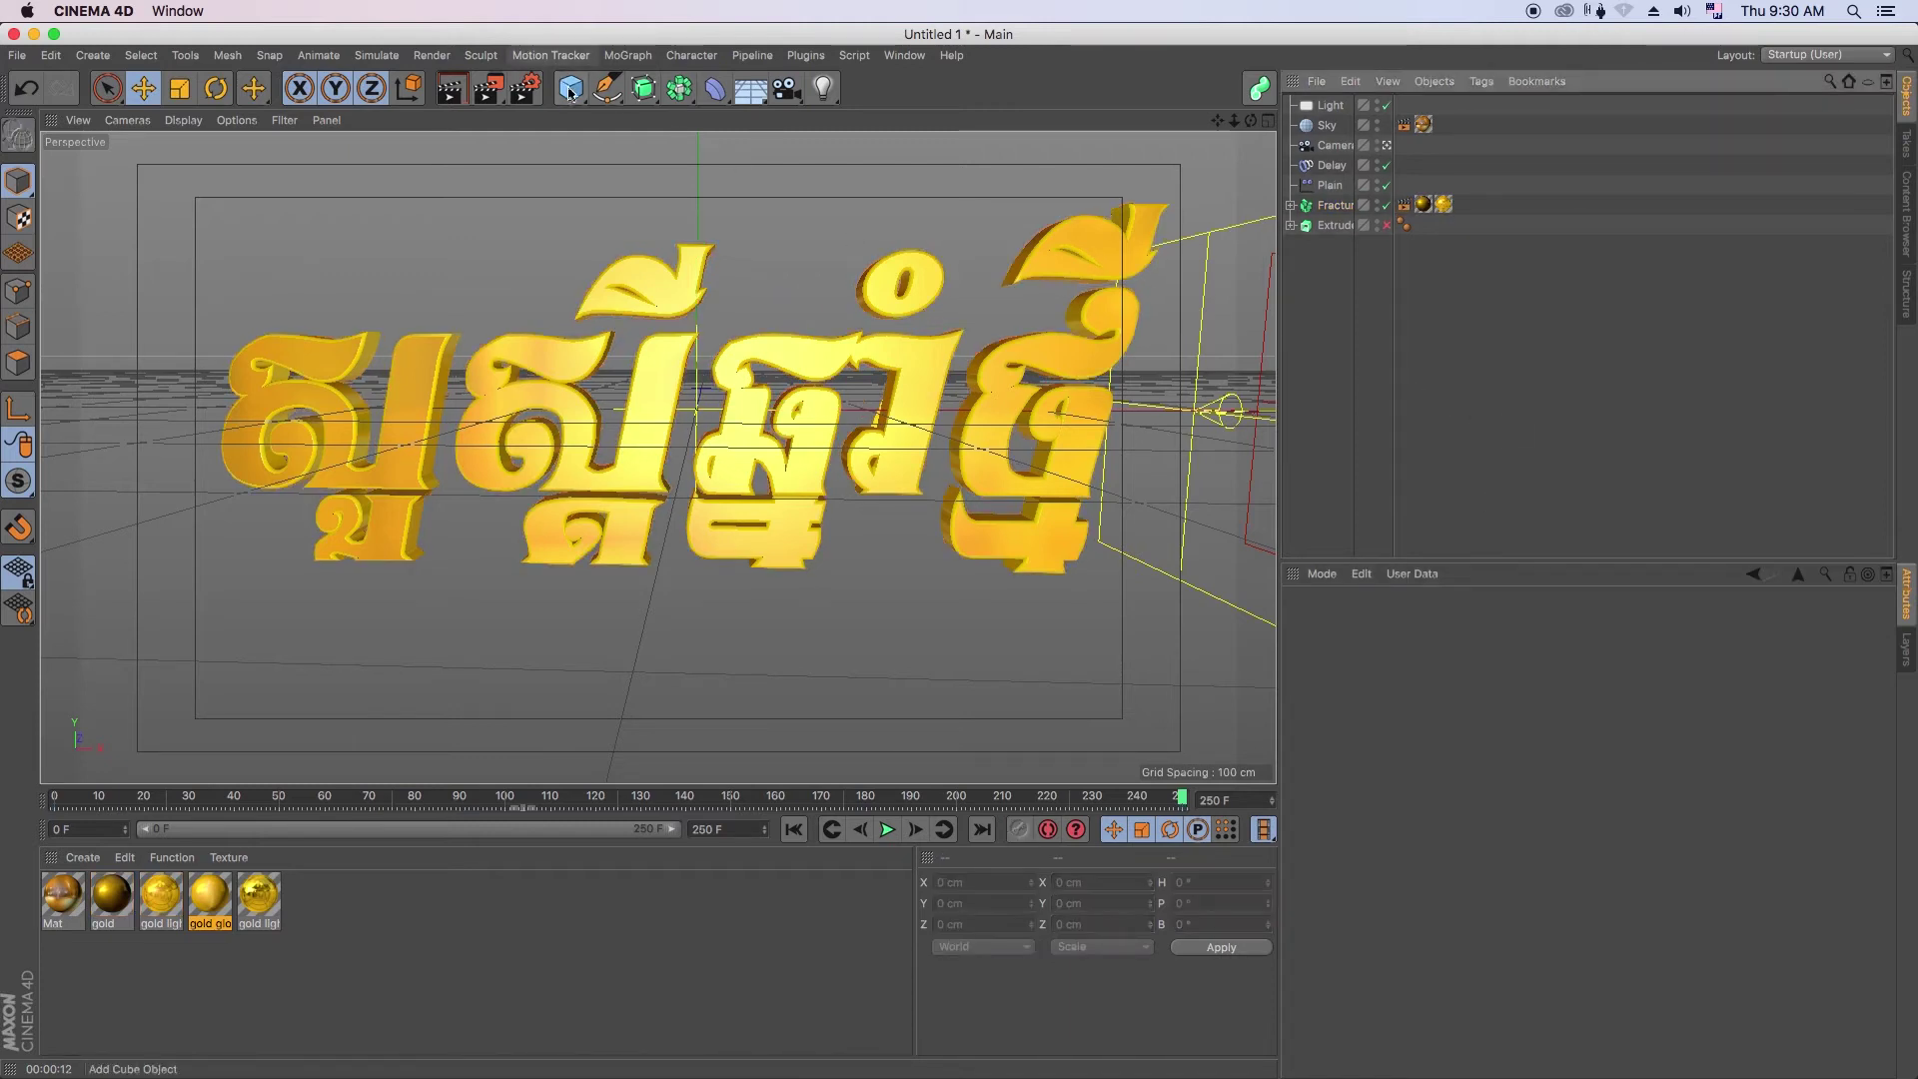
- In Render Settings, add Specular, Reflection and Ambient Occlusion multi-passes
{"action": "left_click", "coordinate": [520, 96]}
{"action": "left_click_drag", "start_coordinate": [516, 37], "coordinate": [799, 232]}
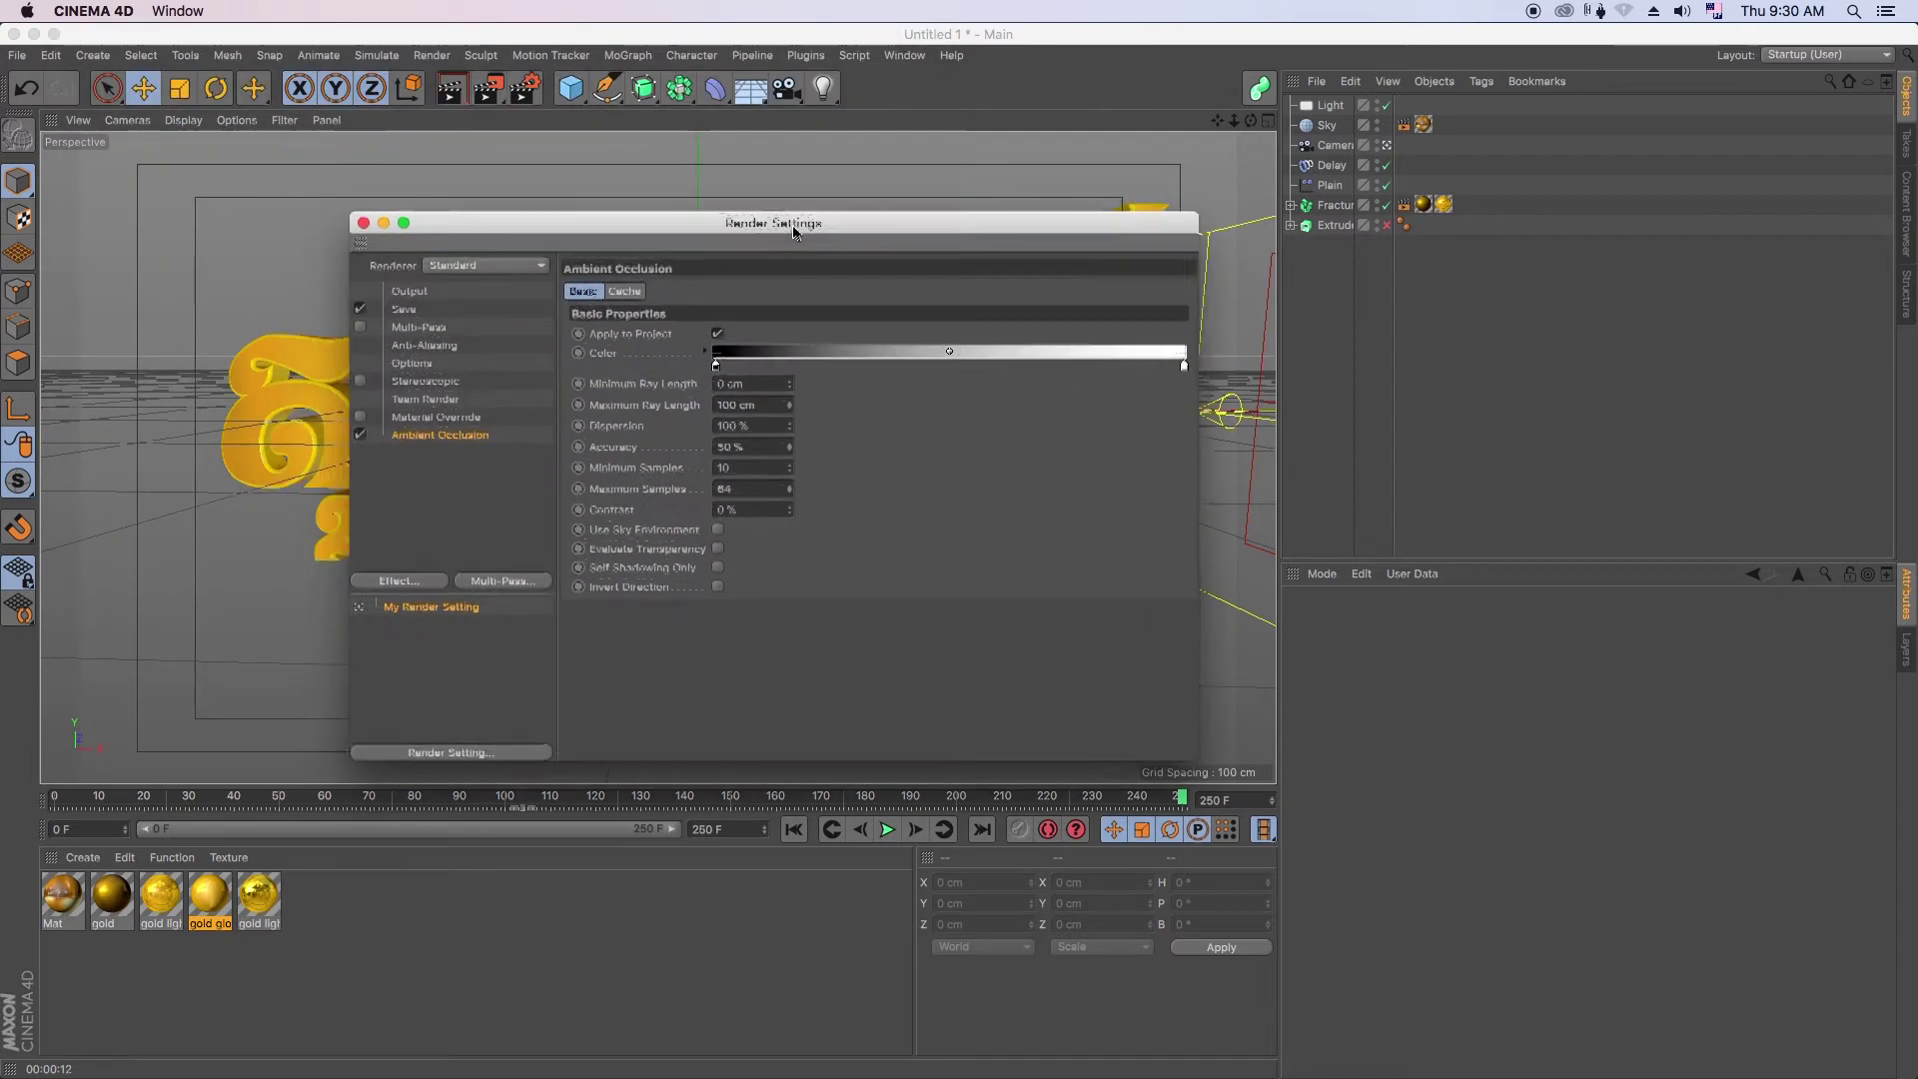
{"action": "left_click", "coordinate": [544, 591]}
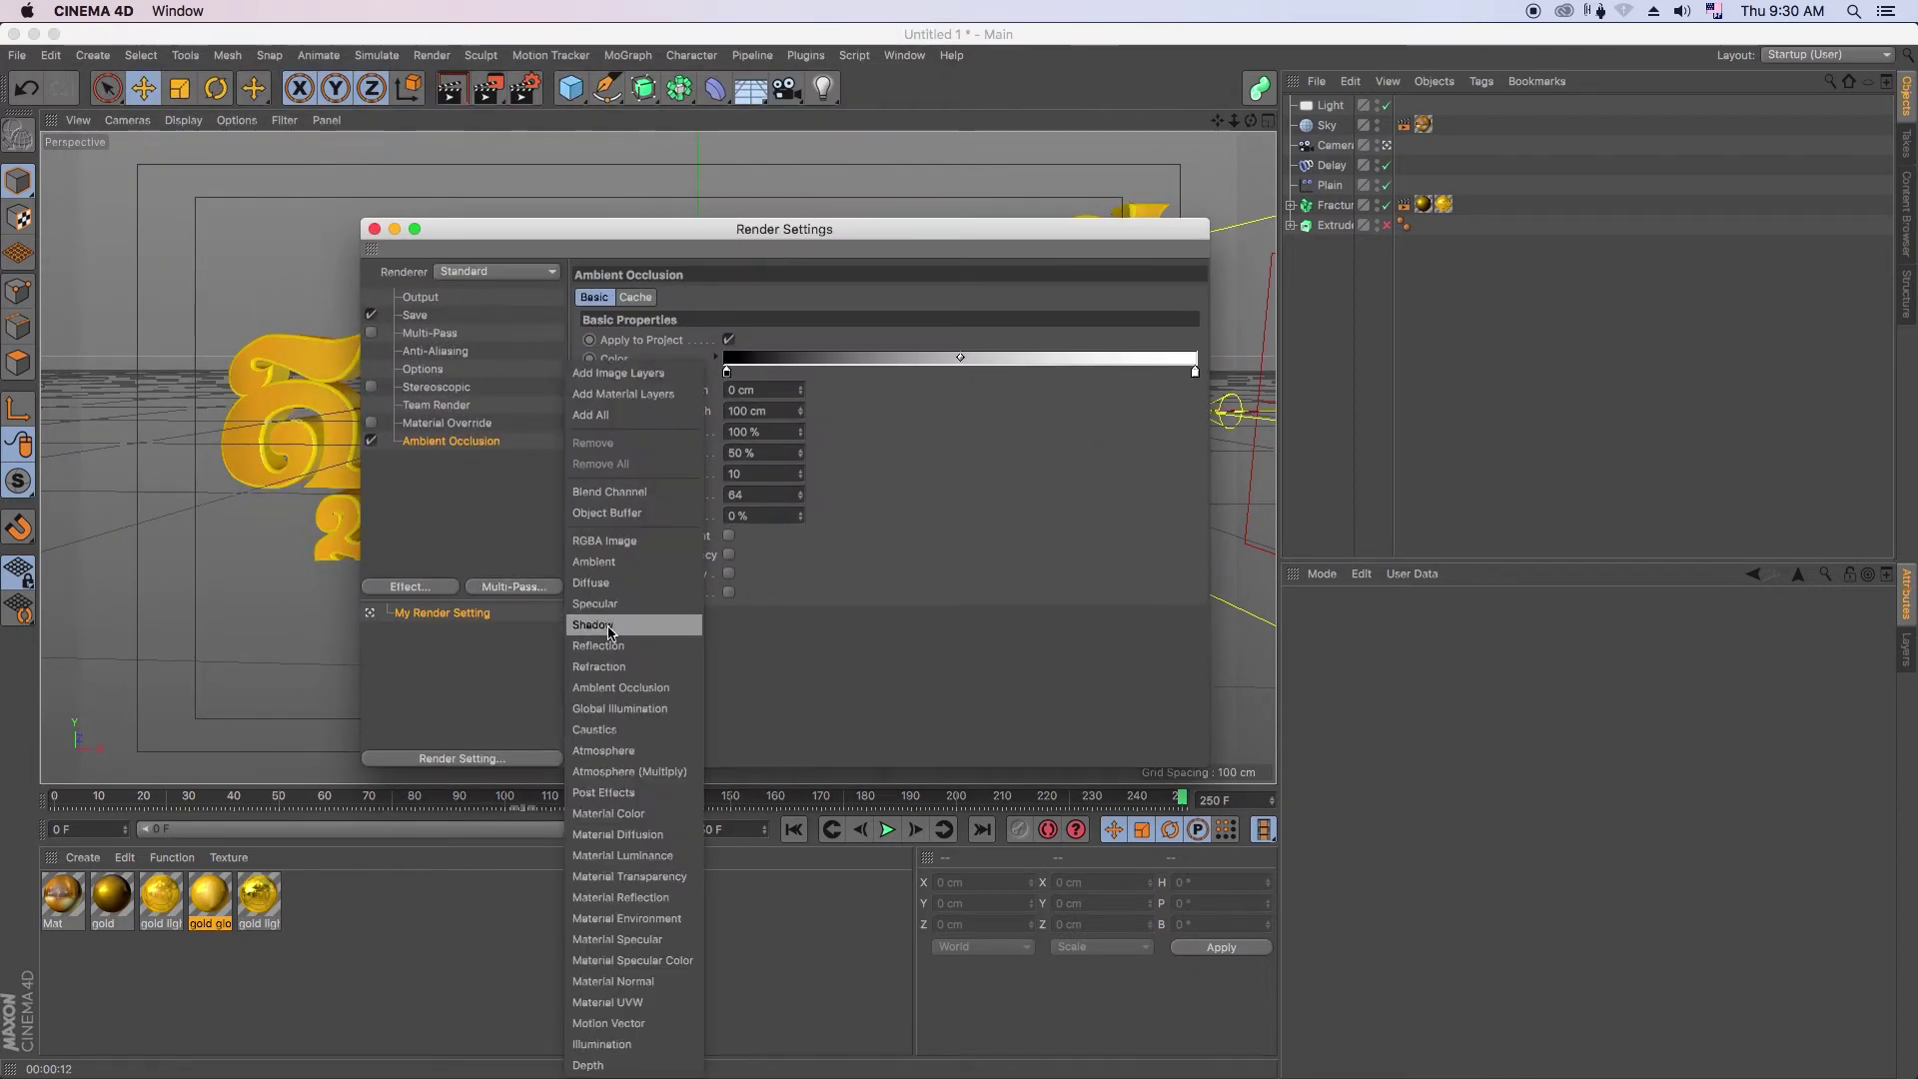
{"action": "left_click", "coordinate": [612, 603]}
{"action": "left_click", "coordinate": [534, 590]}
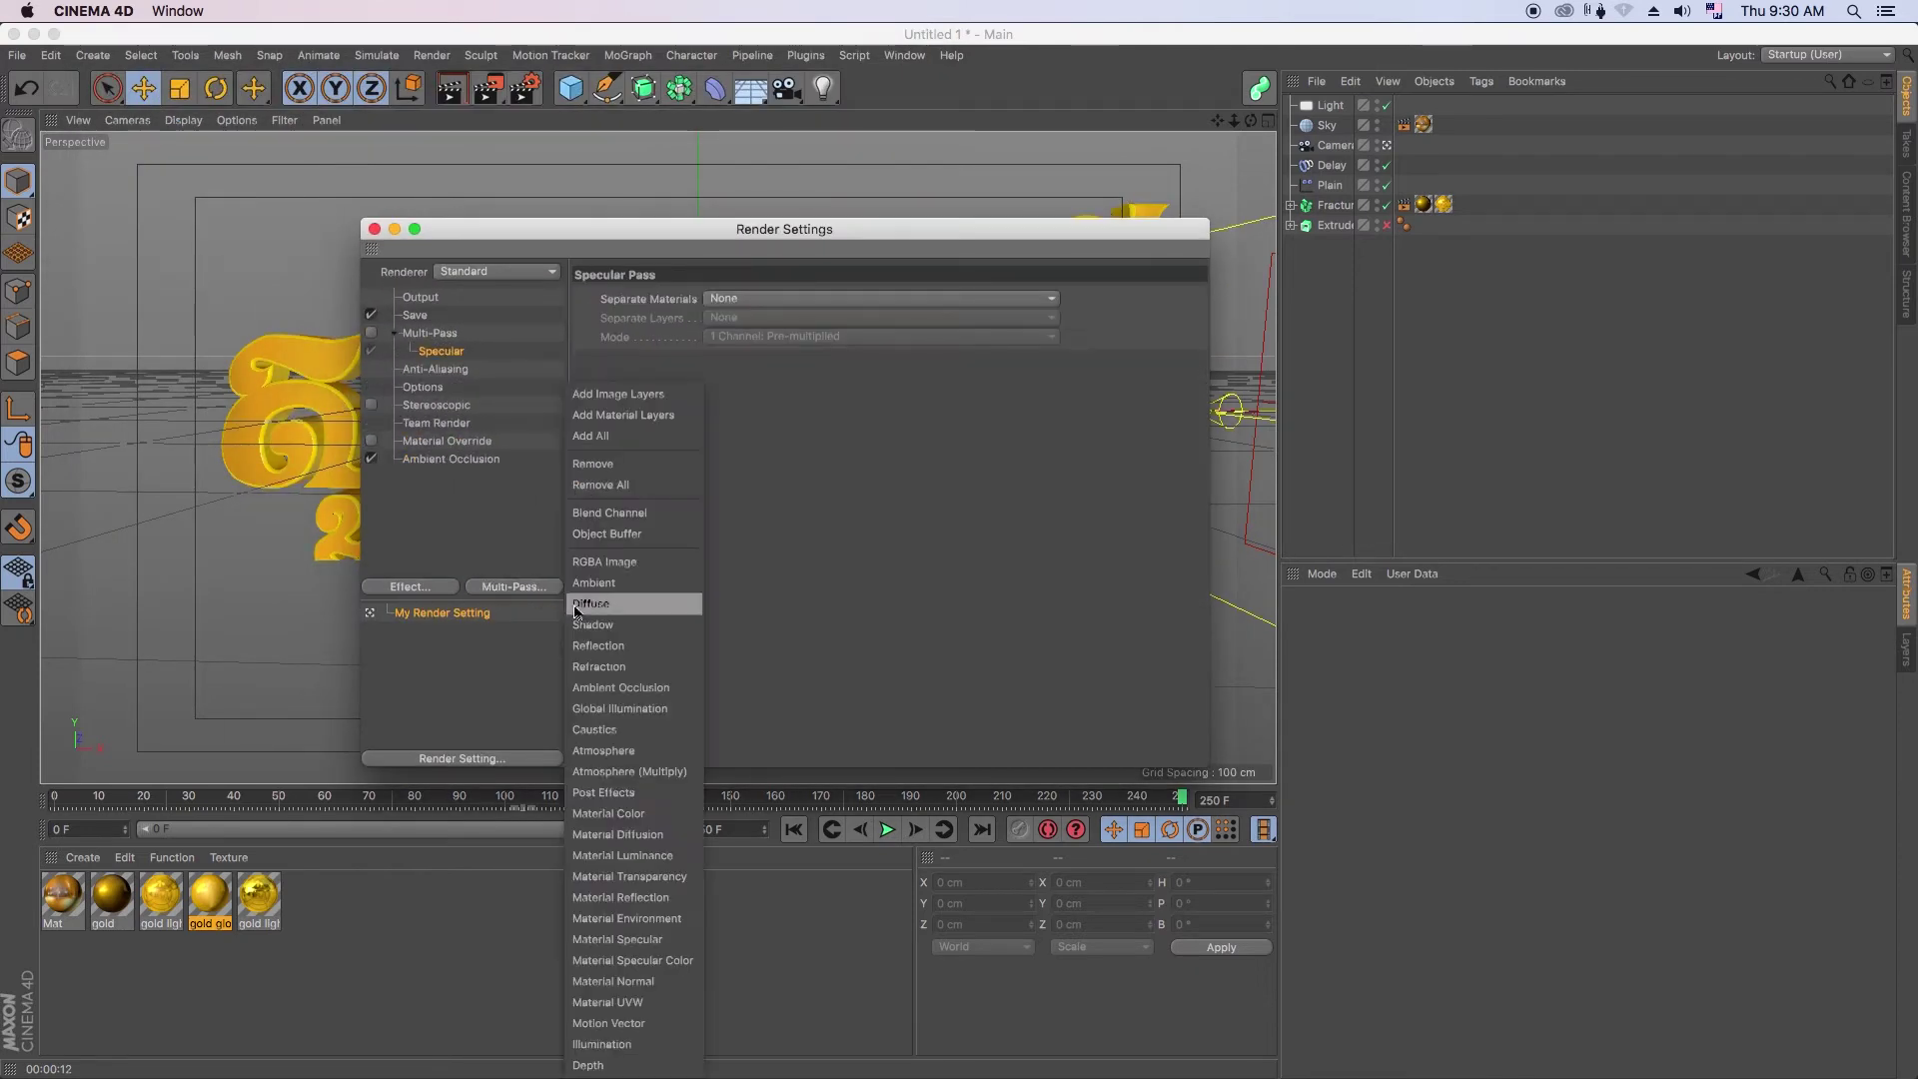
{"action": "left_click", "coordinate": [614, 646]}
{"action": "left_click", "coordinate": [539, 589]}
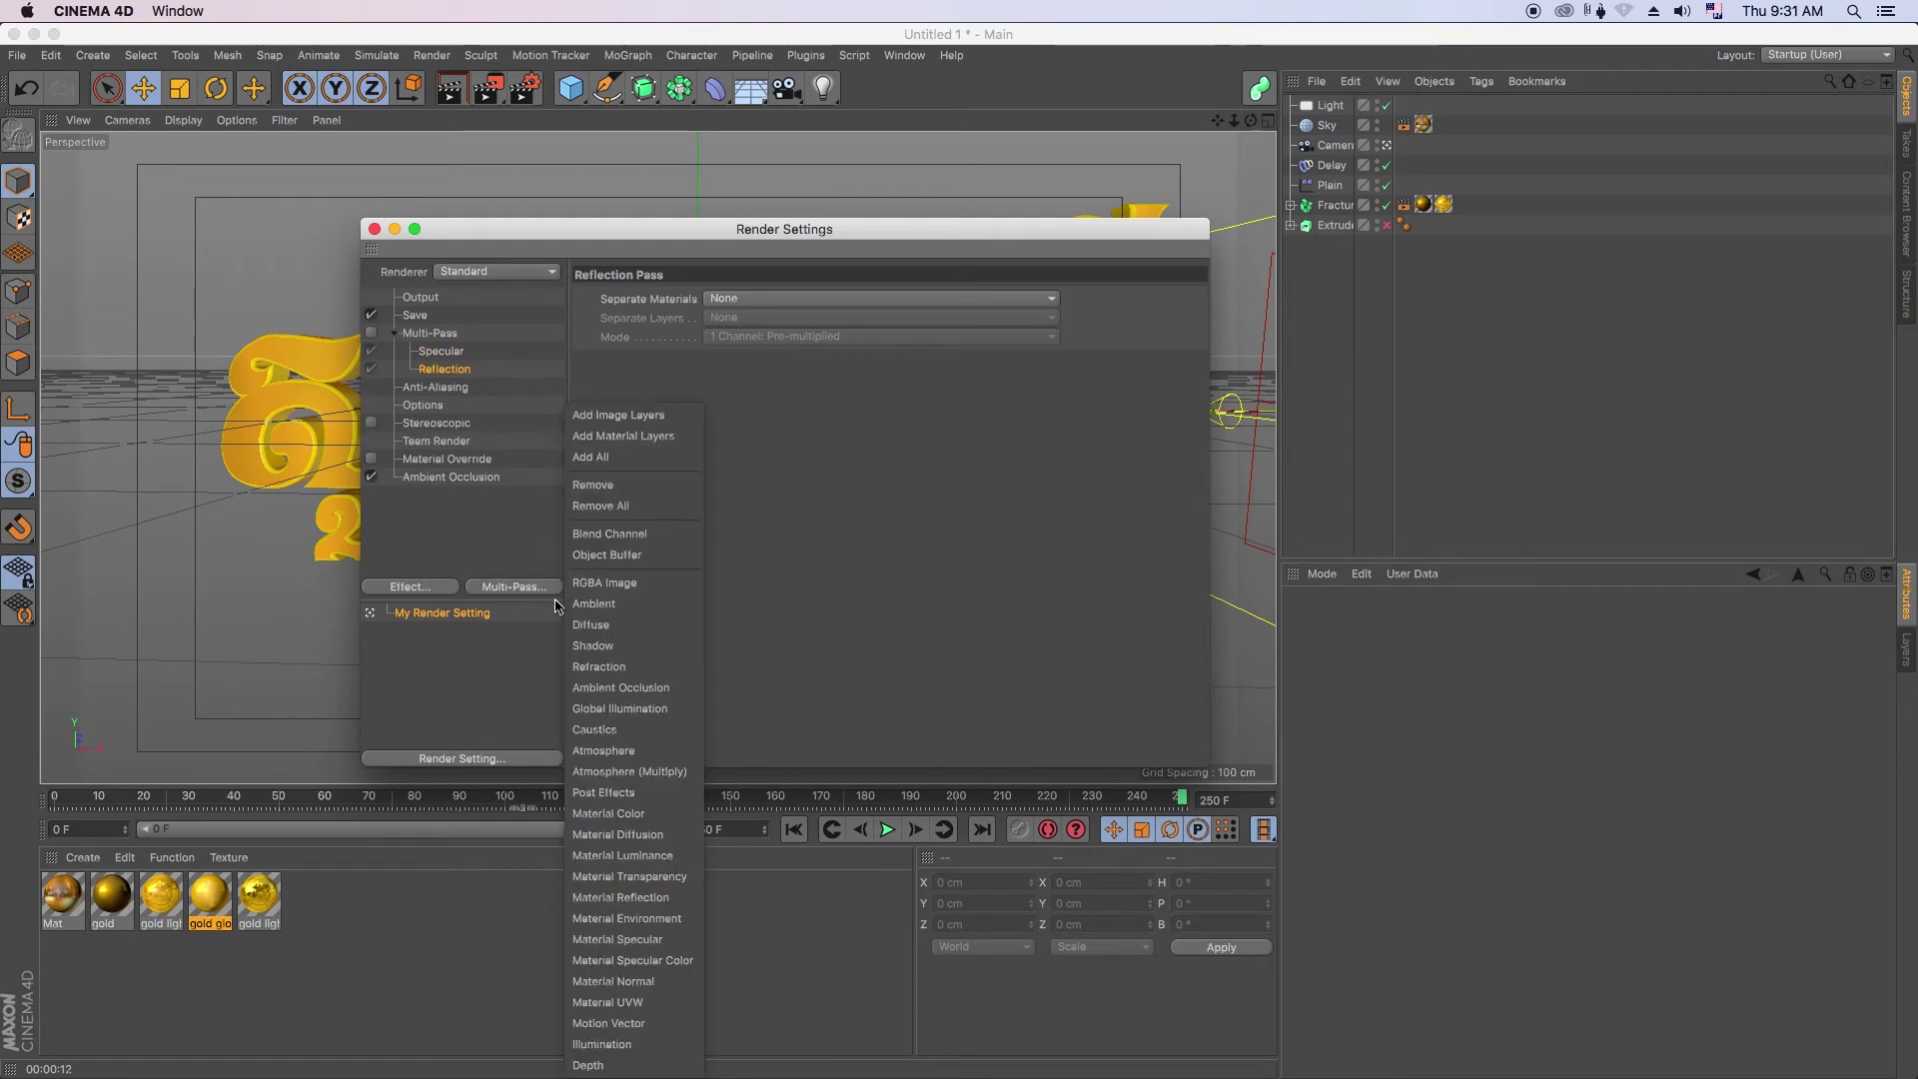
{"action": "left_click", "coordinate": [624, 687]}
- Add Diffuse, Illumination and Object Buffer multi-passes
{"action": "left_click", "coordinate": [544, 596]}
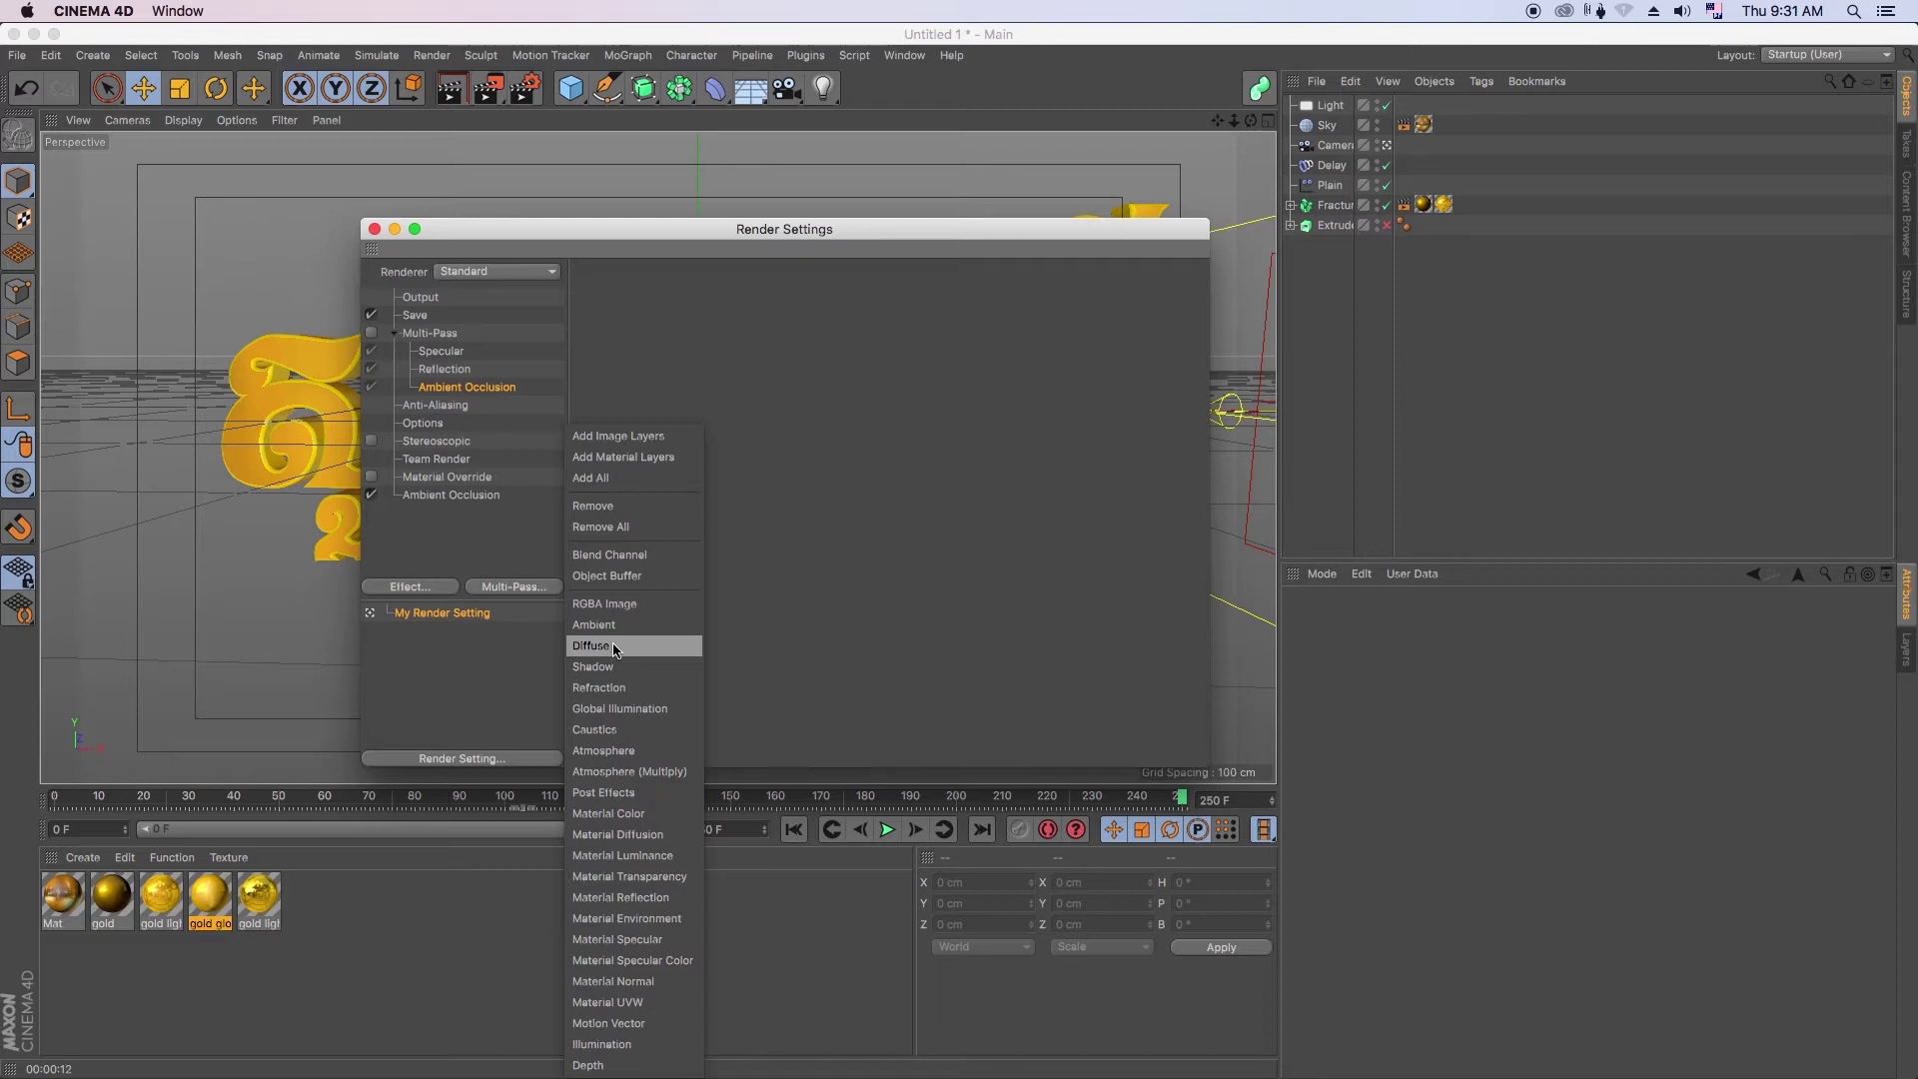
{"action": "left_click", "coordinate": [611, 645]}
{"action": "left_click", "coordinate": [539, 585]}
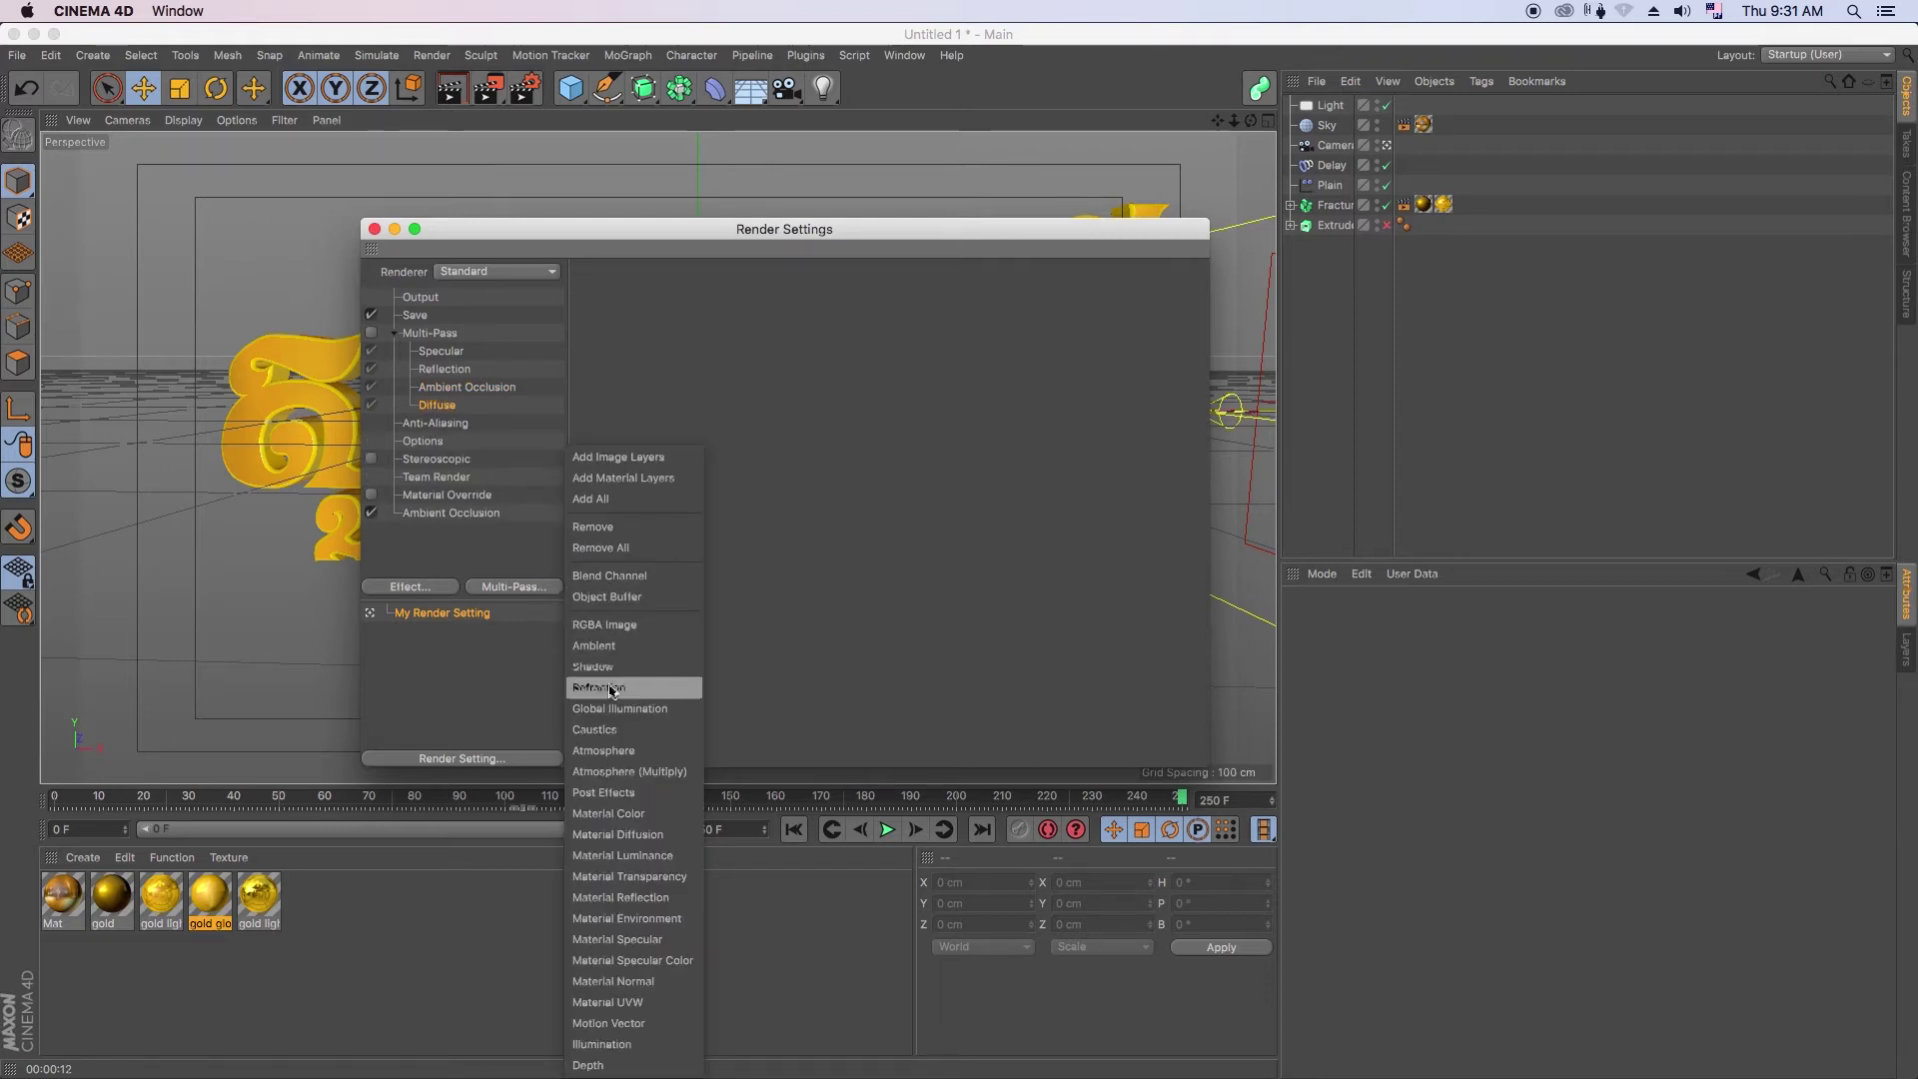
{"action": "left_click", "coordinate": [621, 1049]}
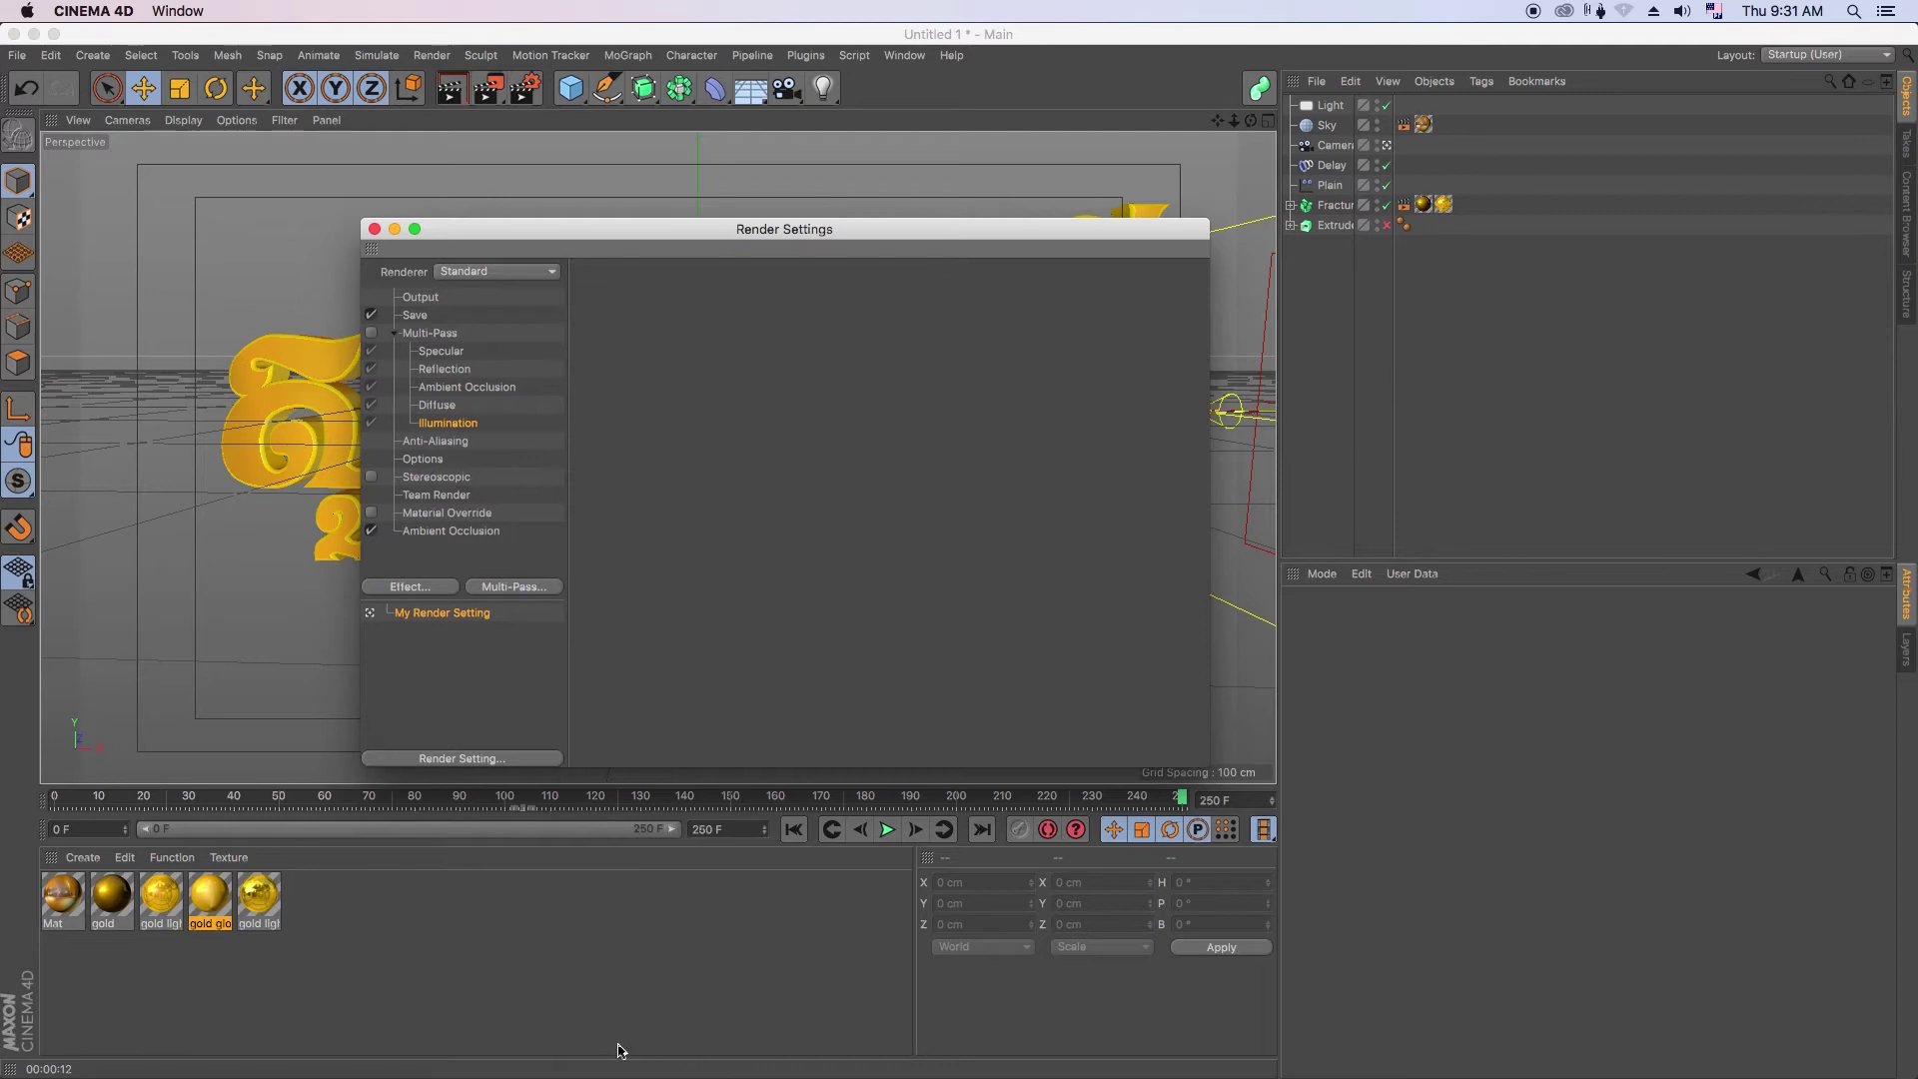
{"action": "left_click", "coordinate": [521, 589]}
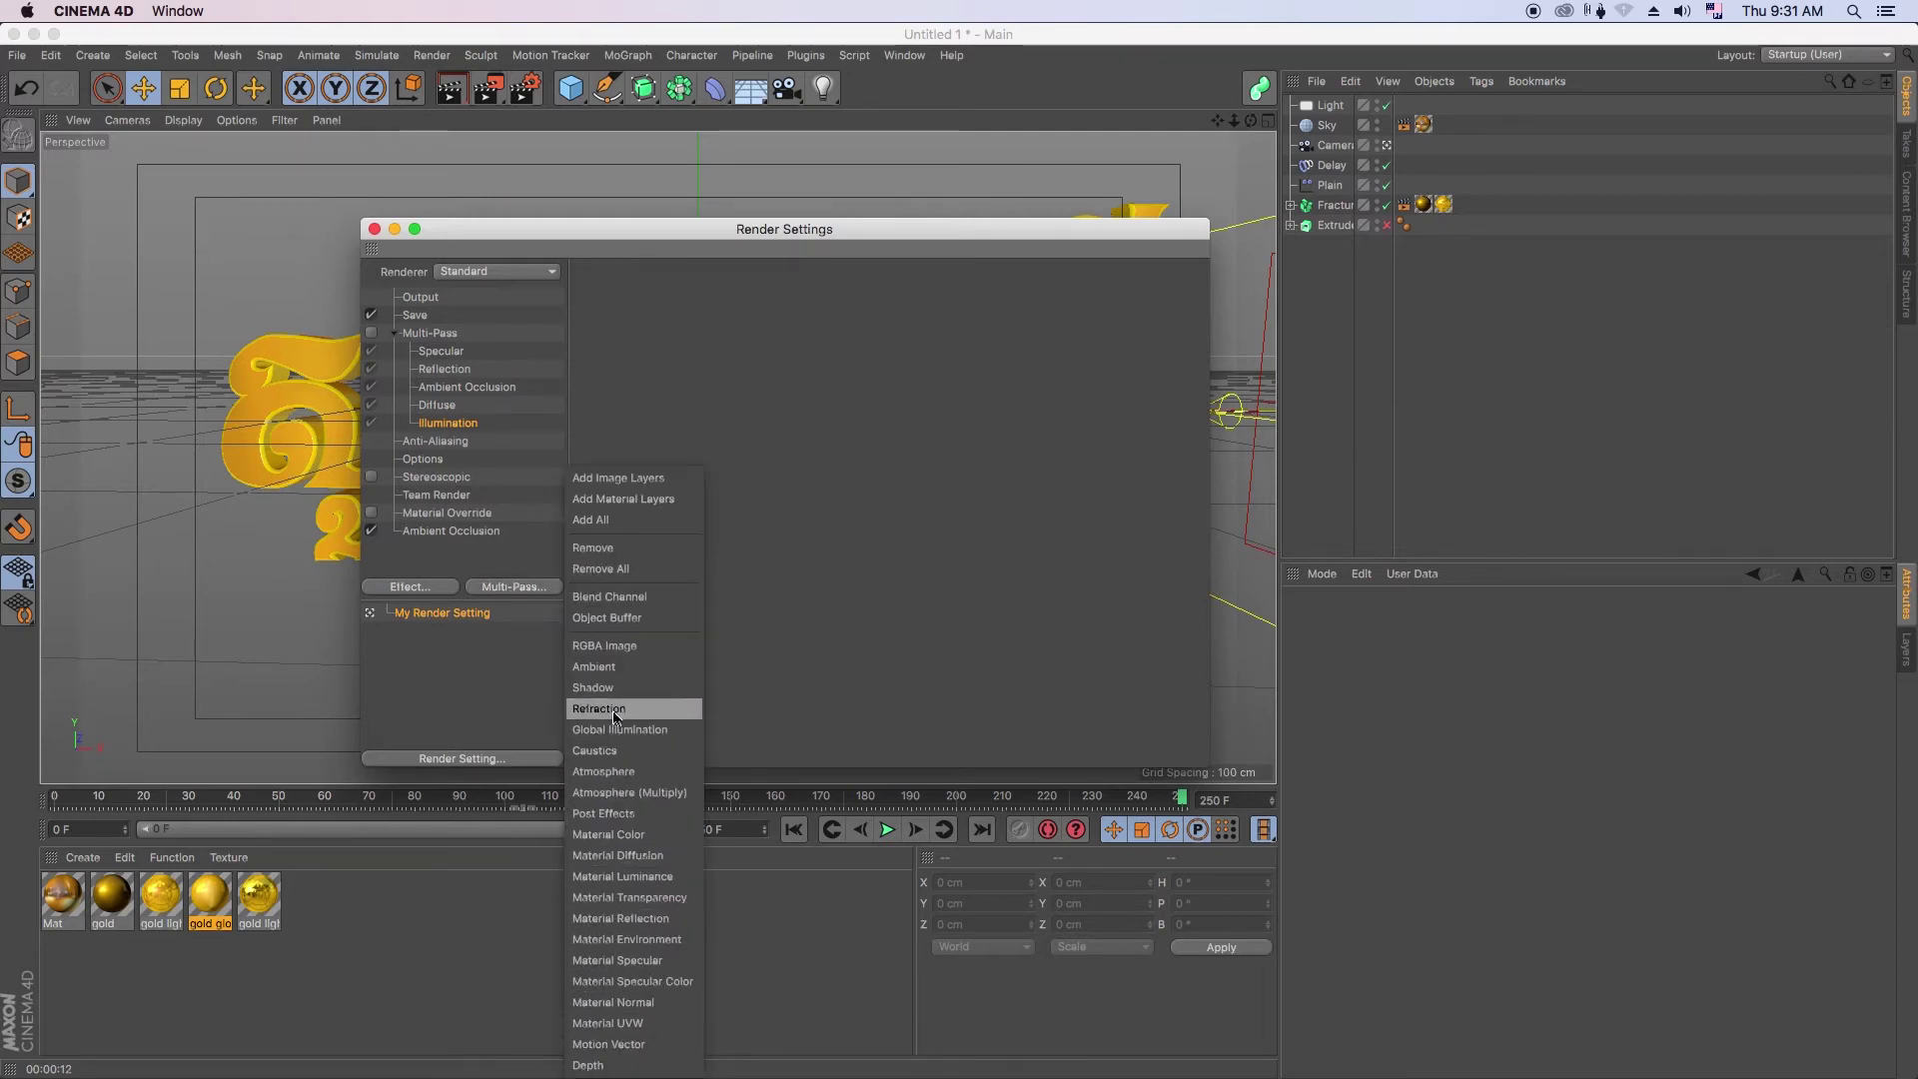
{"action": "left_click", "coordinate": [650, 621]}
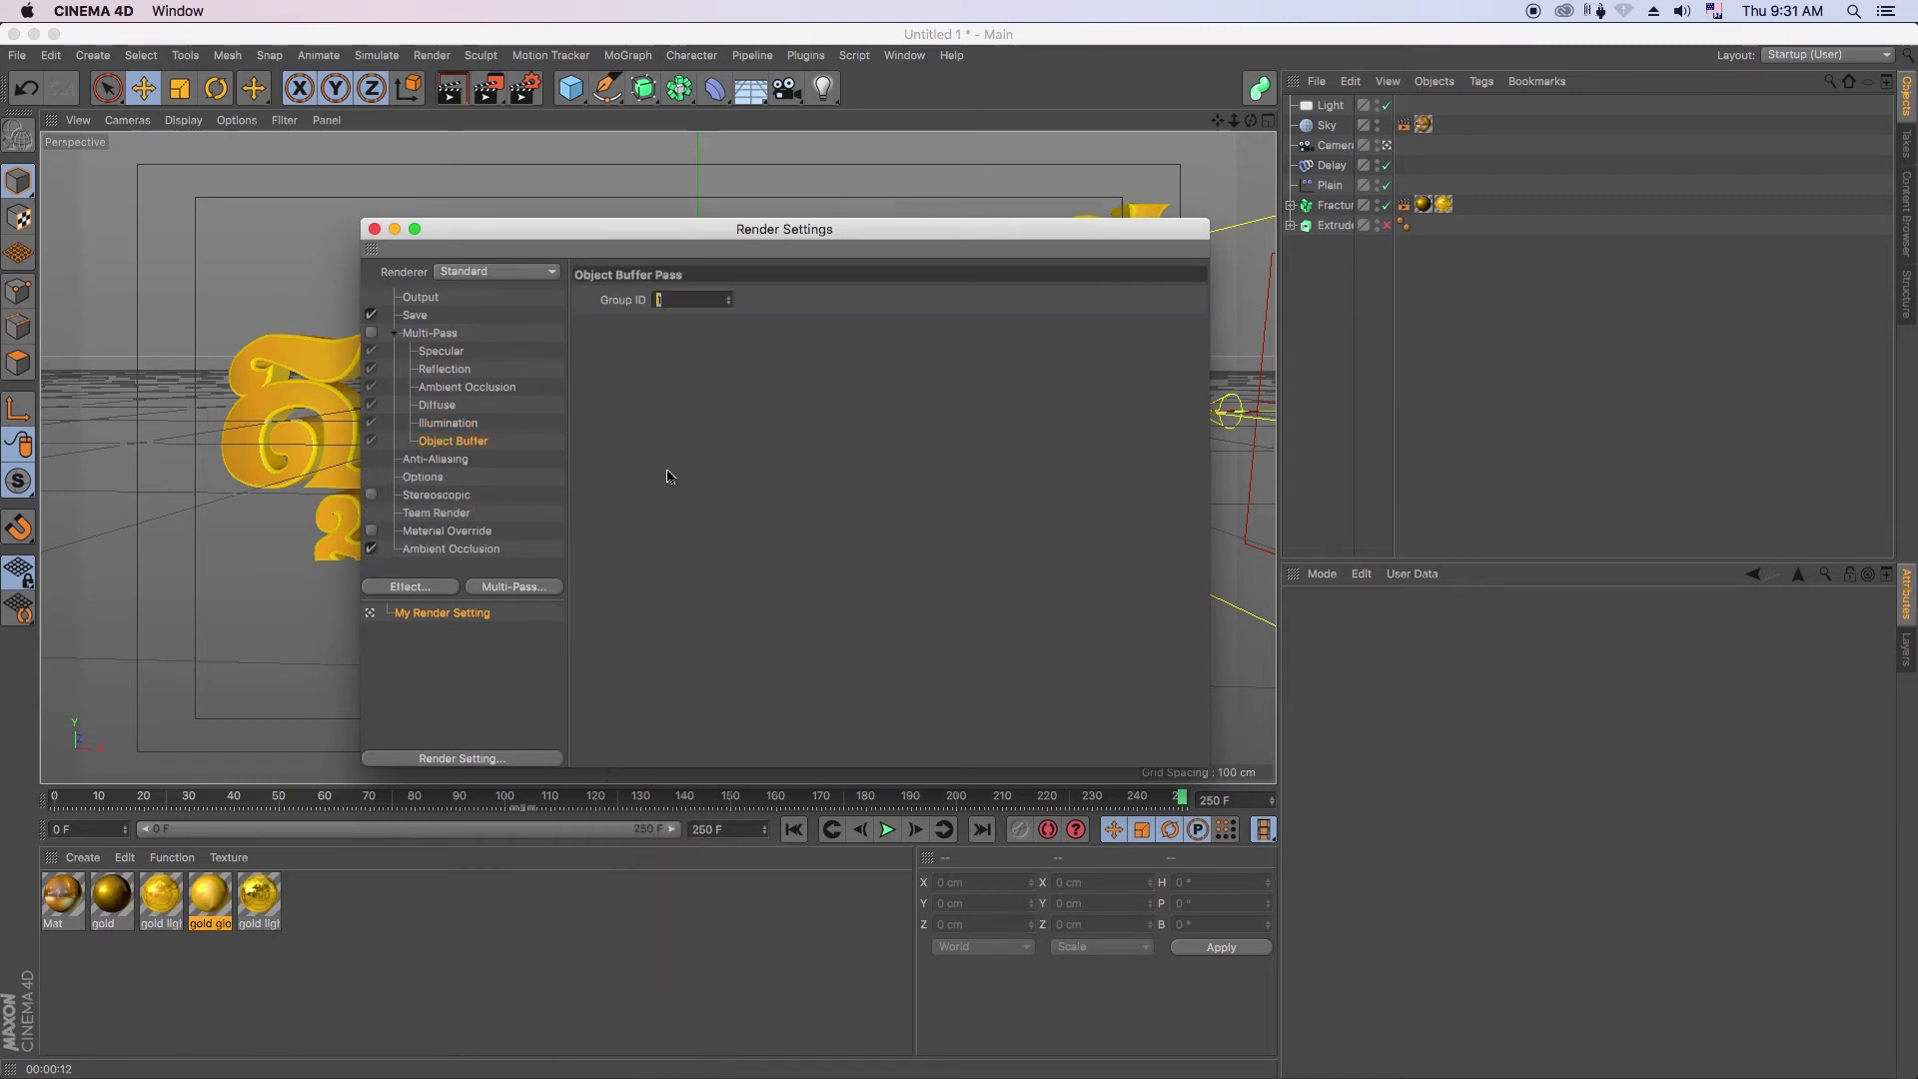
{"action": "left_click", "coordinate": [545, 592]}
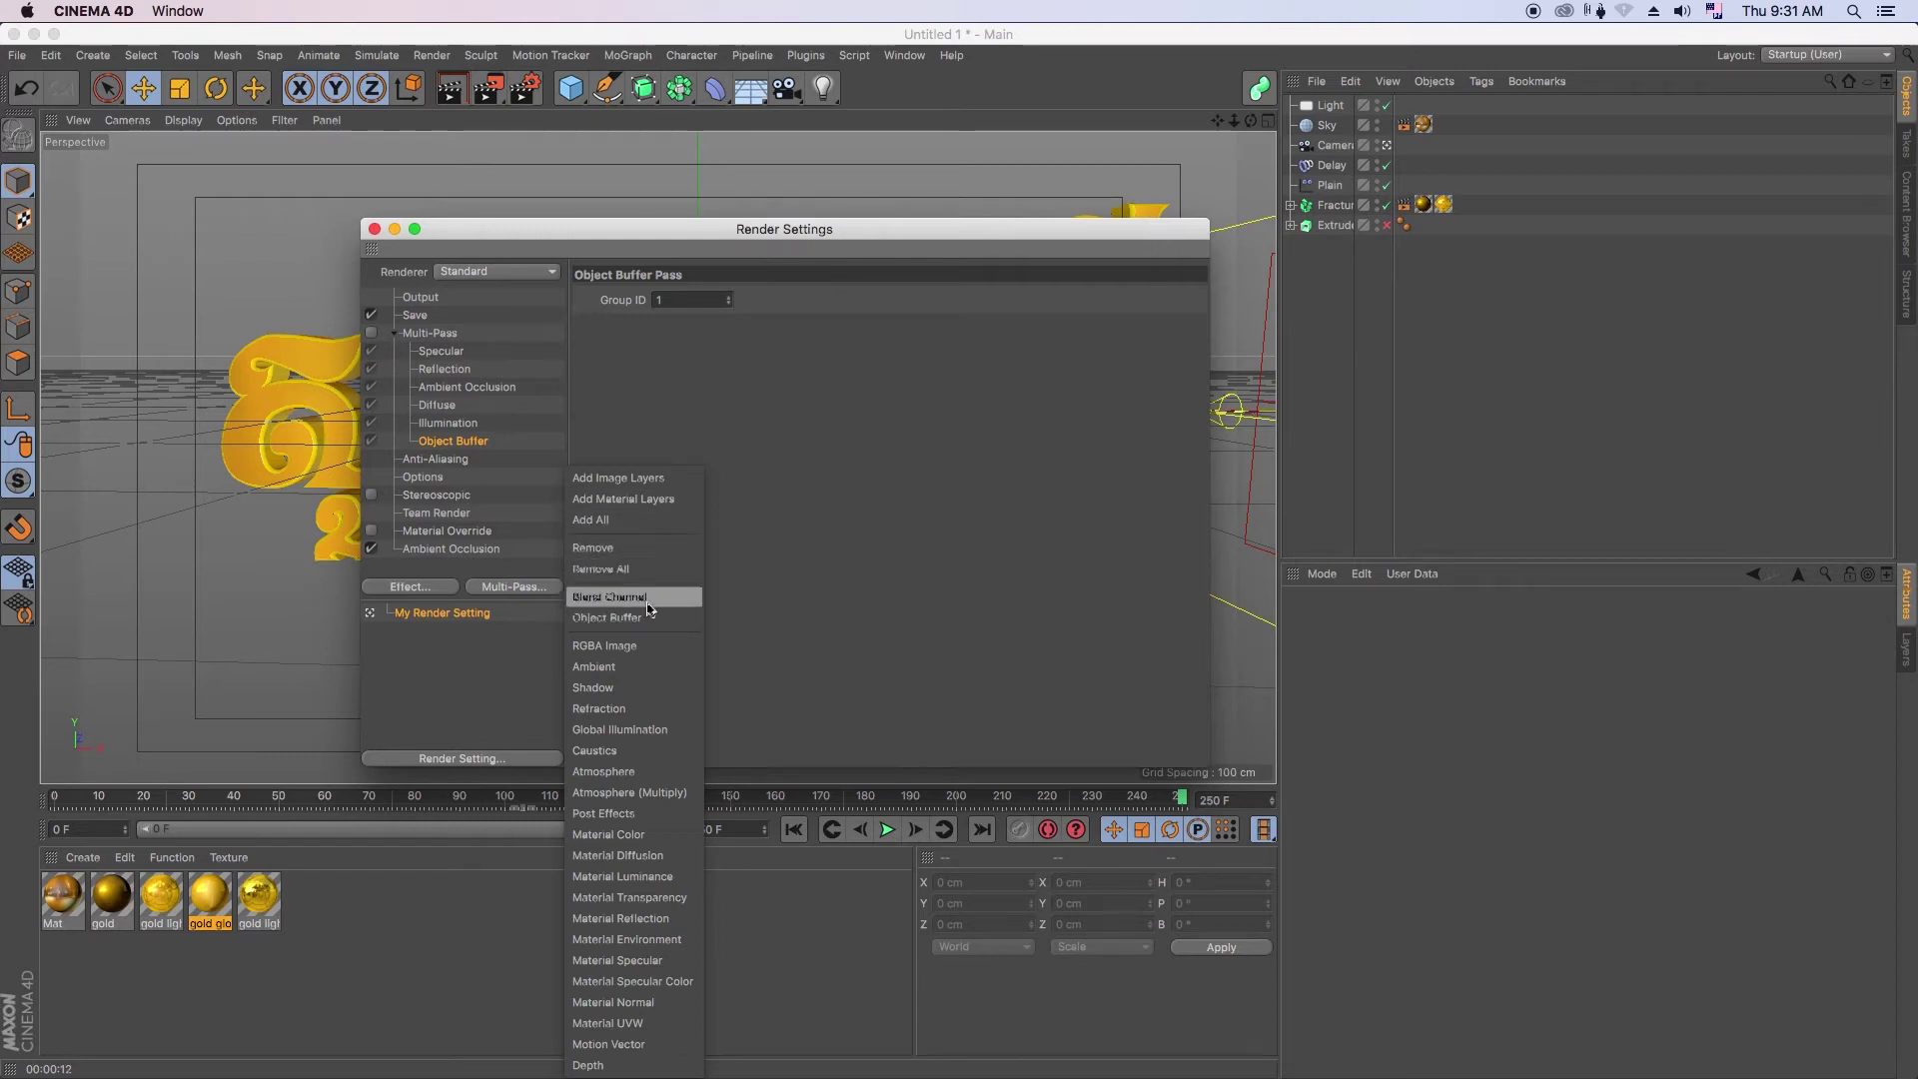
{"action": "left_click", "coordinate": [797, 628]}
{"action": "left_click", "coordinate": [417, 316]}
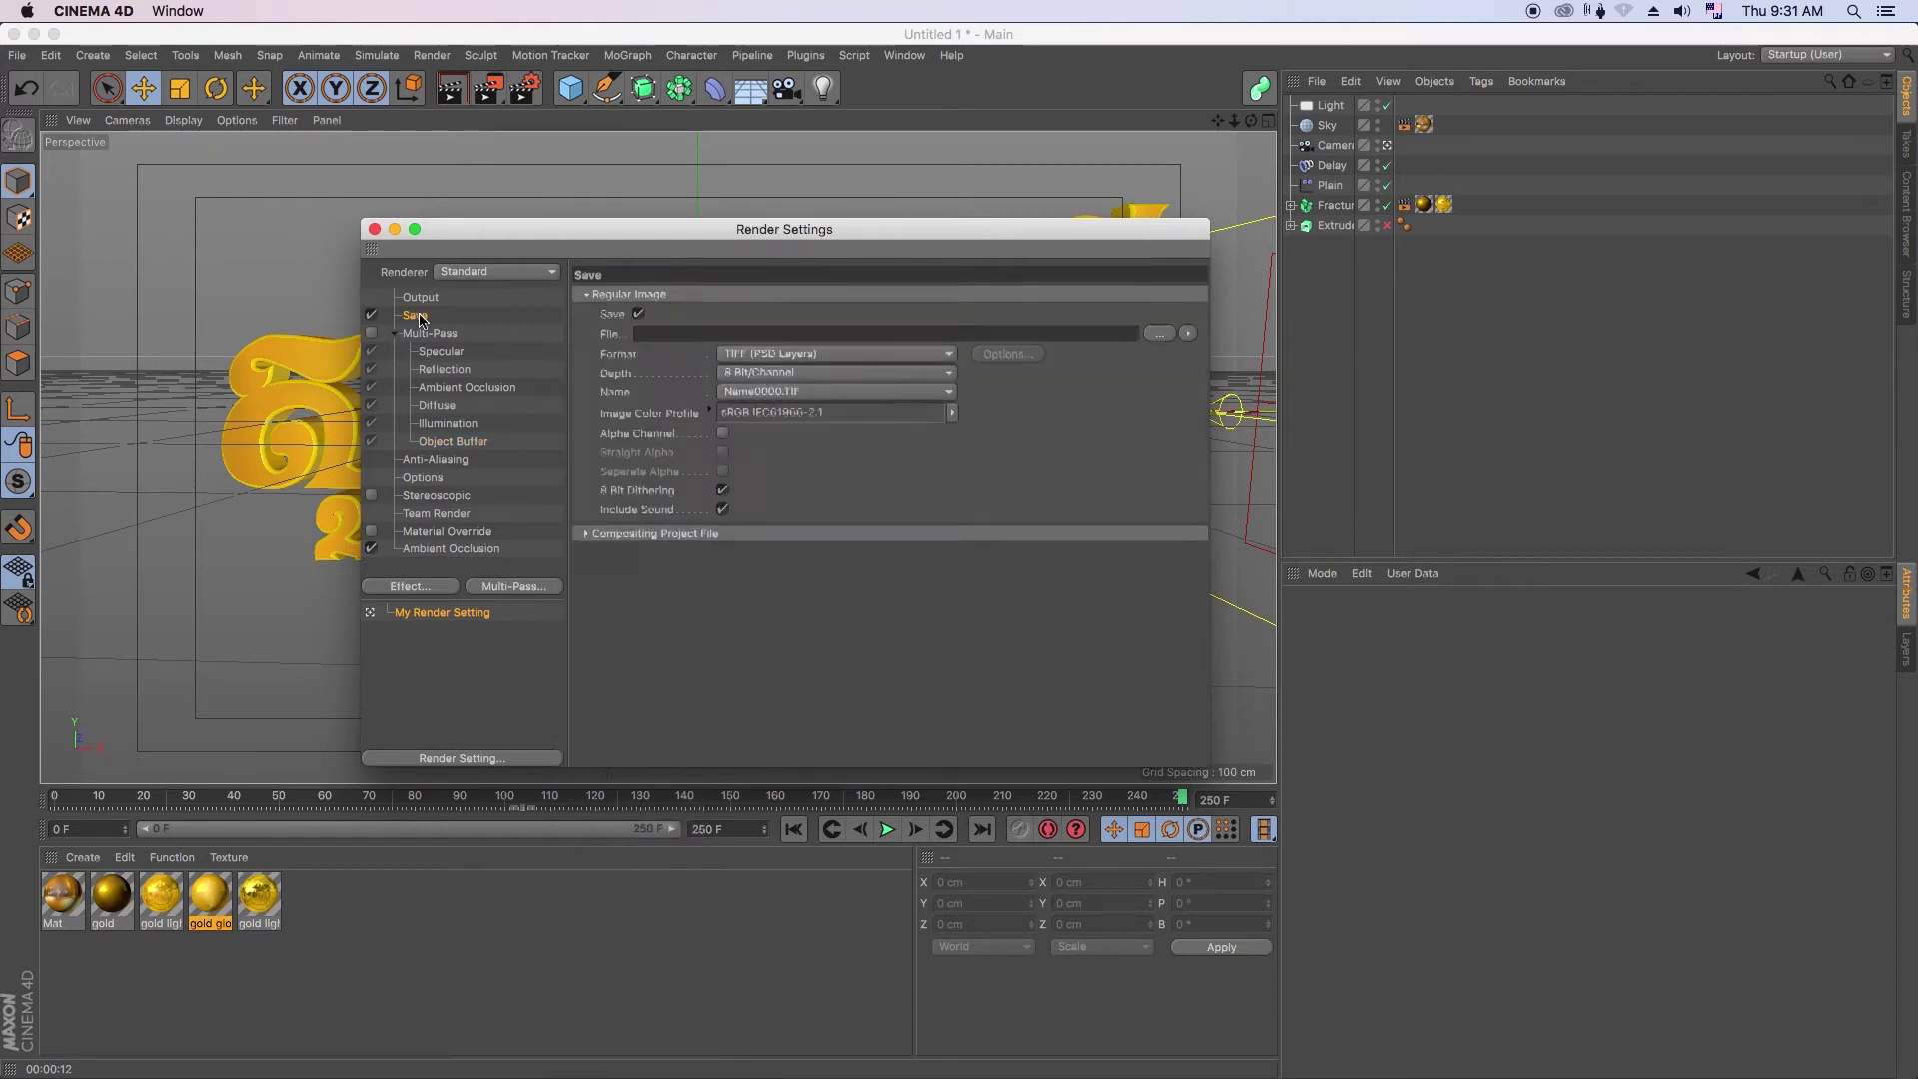
- Set the render output format to PNG
{"action": "left_click", "coordinate": [923, 355]}
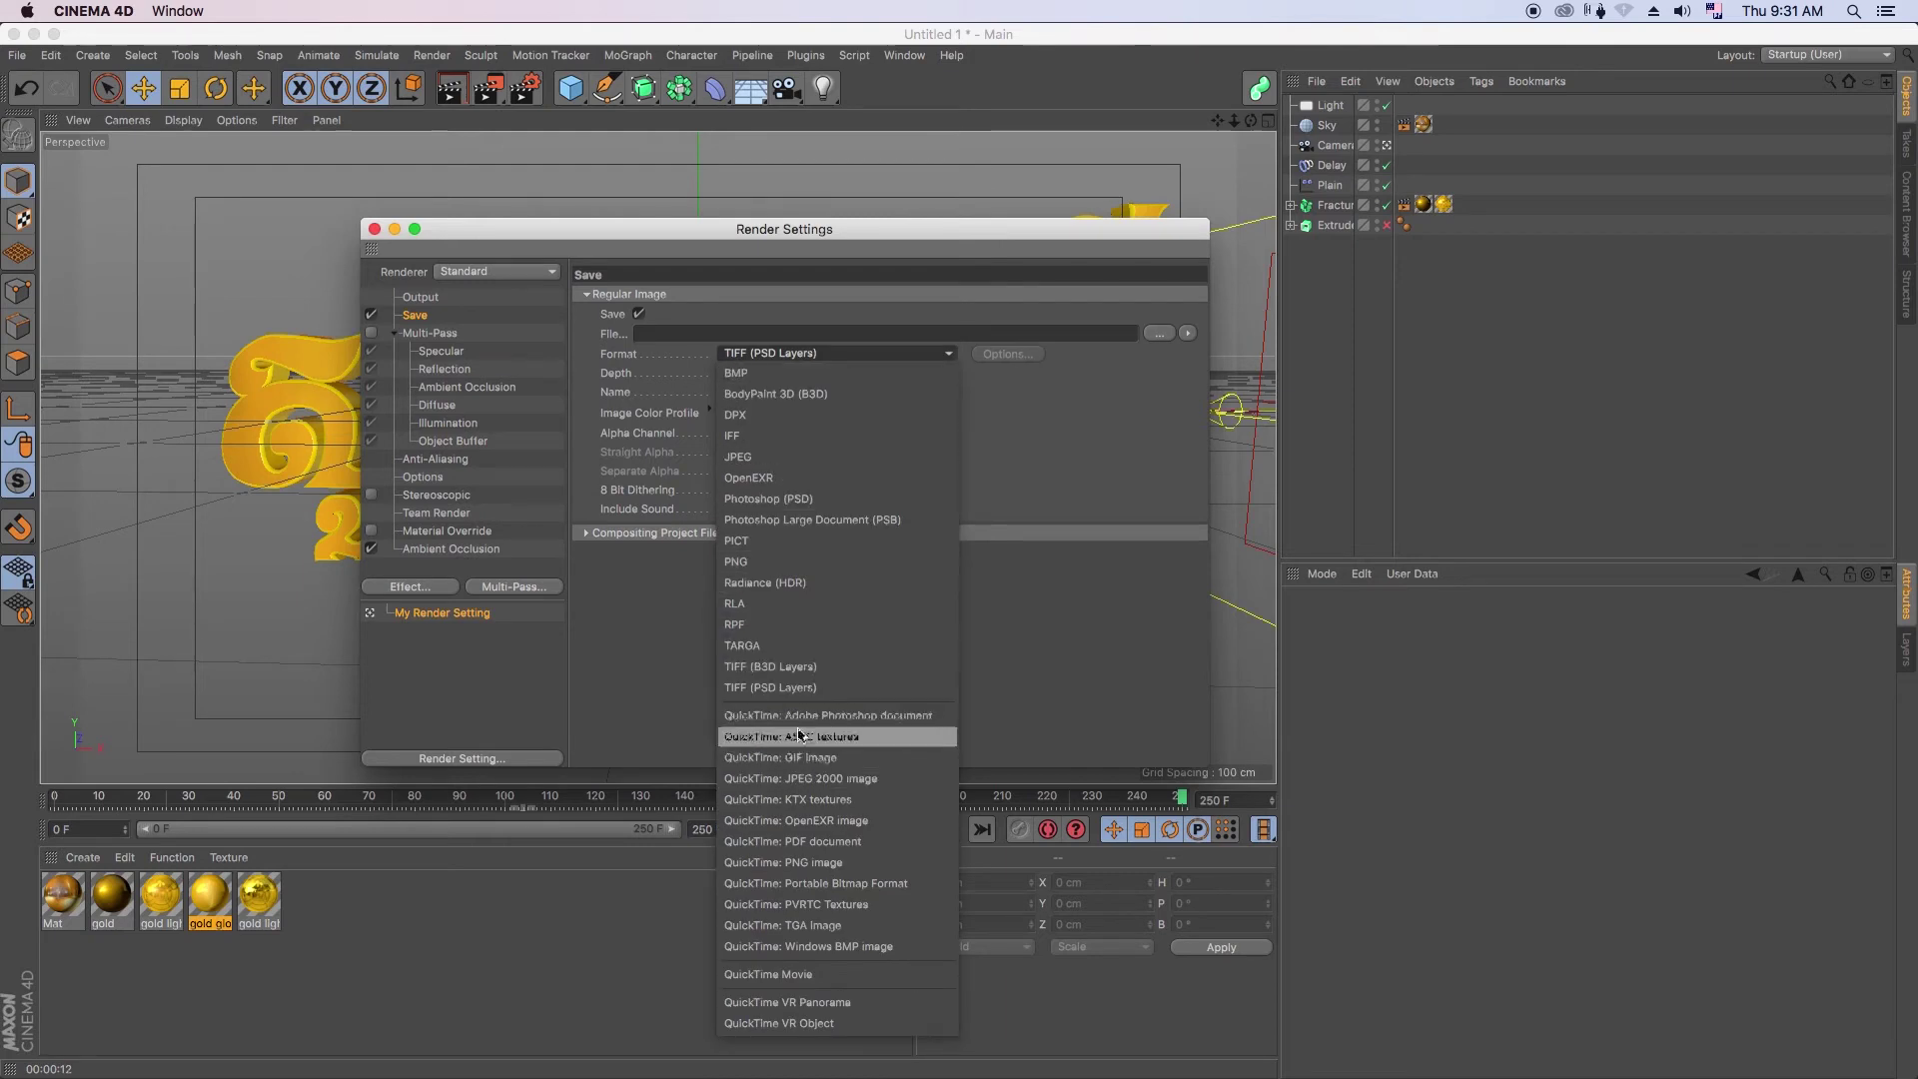
{"action": "left_click", "coordinate": [843, 500]}
{"action": "left_click", "coordinate": [1157, 334]}
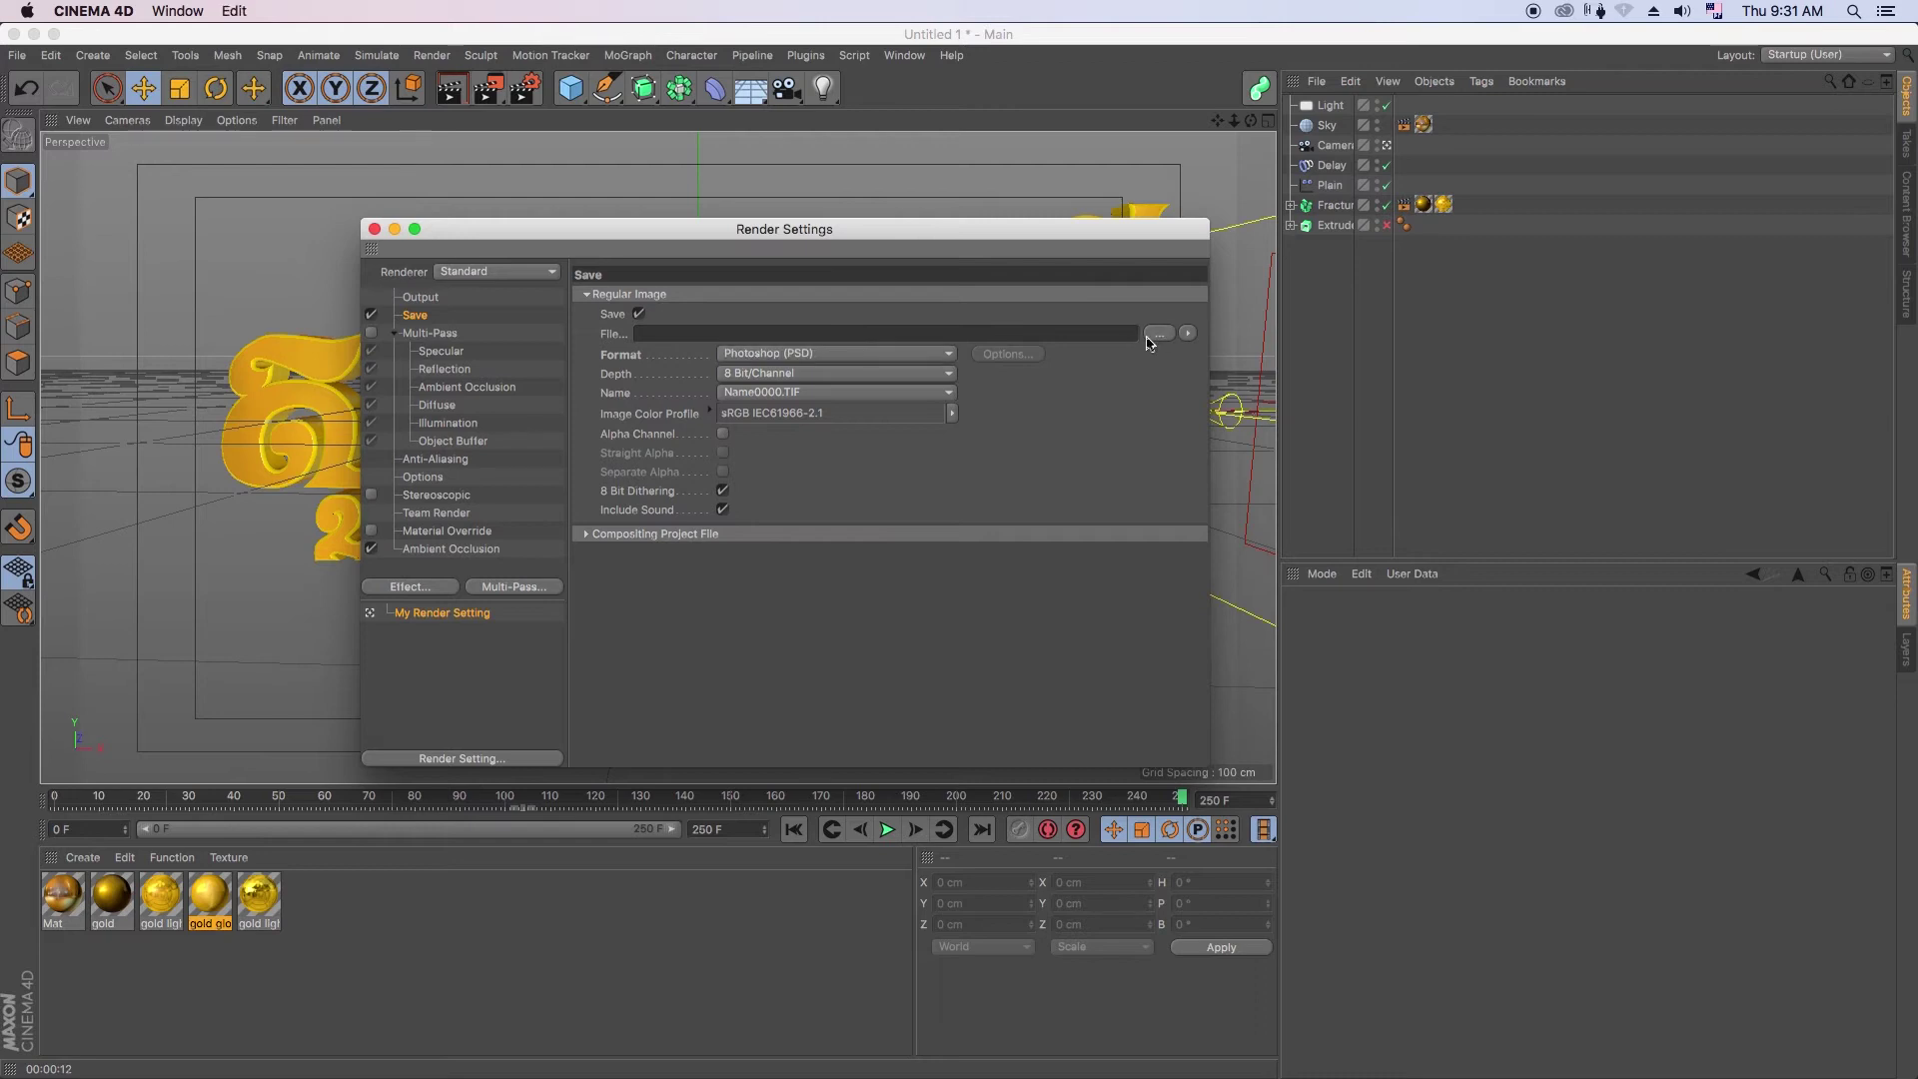
{"action": "left_click", "coordinate": [1176, 735]}
{"action": "left_click", "coordinate": [861, 355]}
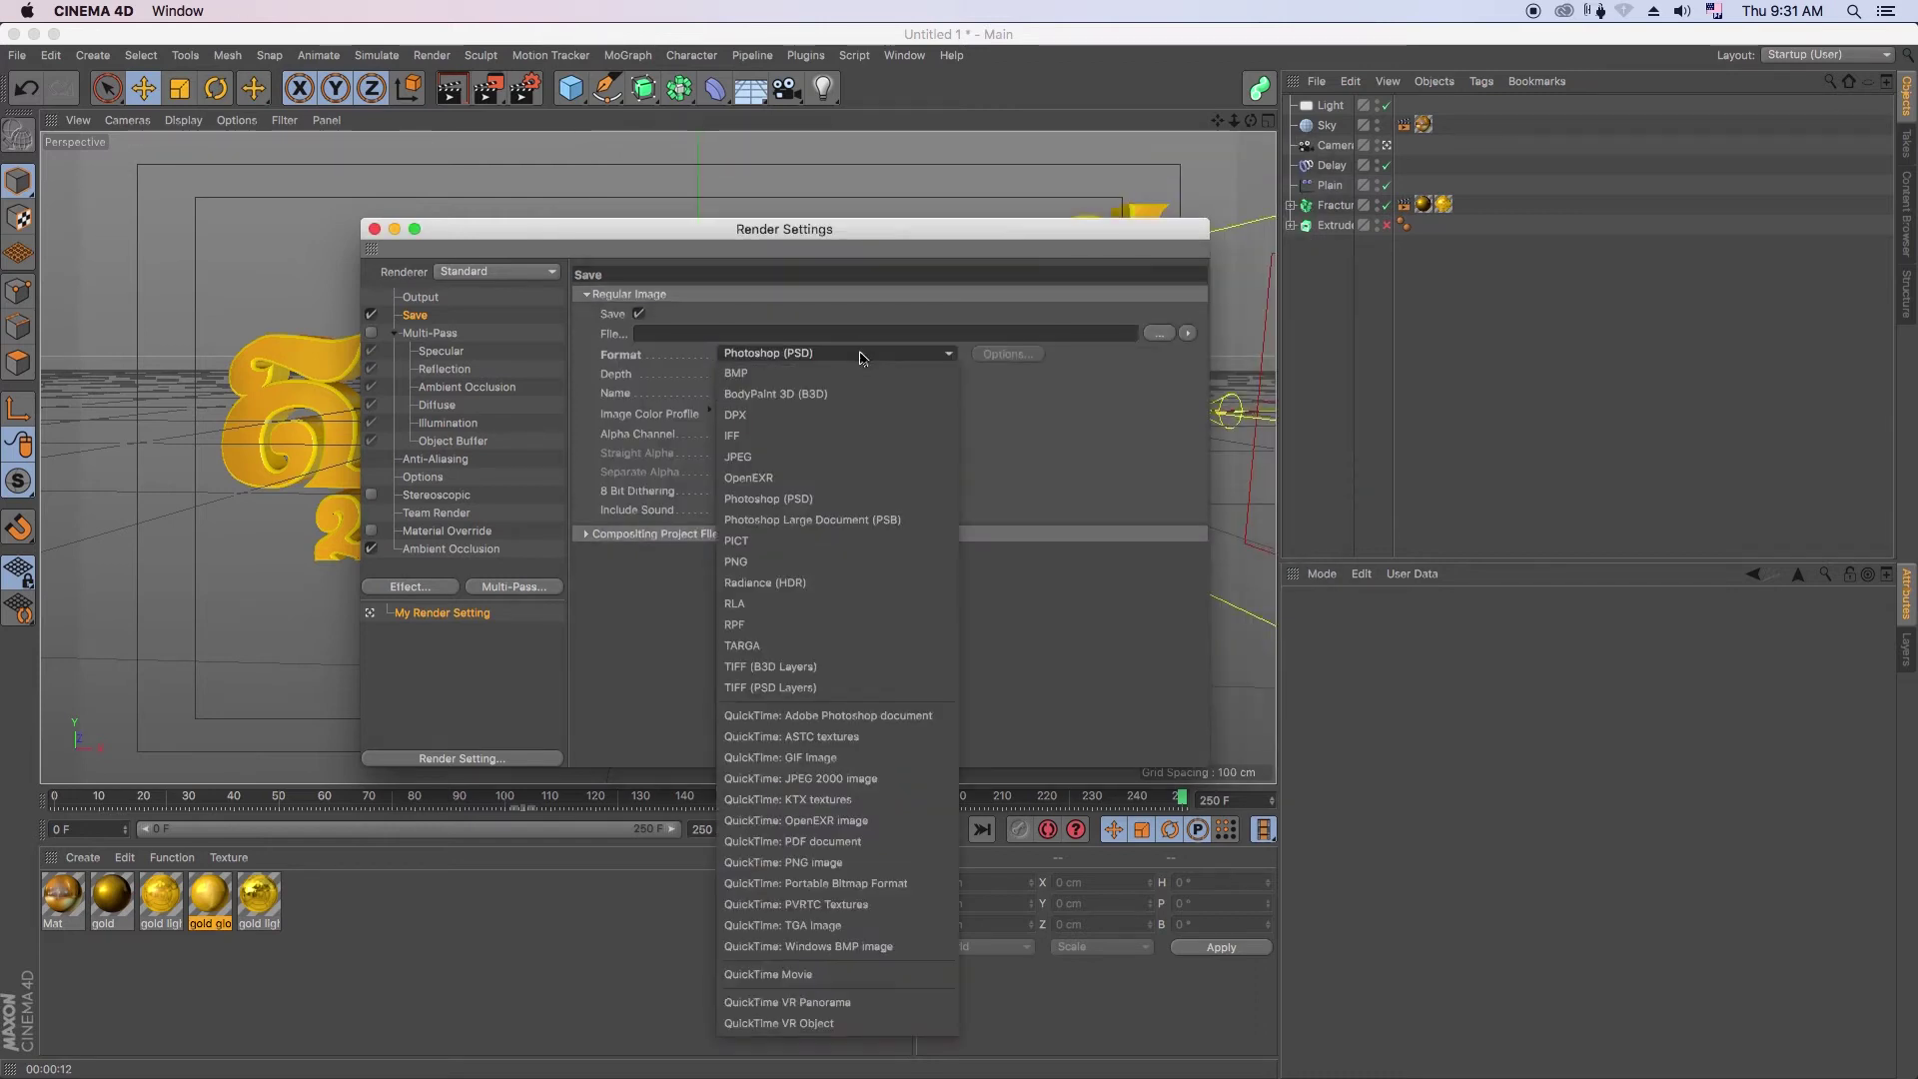
{"action": "left_click", "coordinate": [794, 558]}
- Save the regular render as KNY in a new KNY T folder inside tutorial
{"action": "left_click", "coordinate": [1154, 334]}
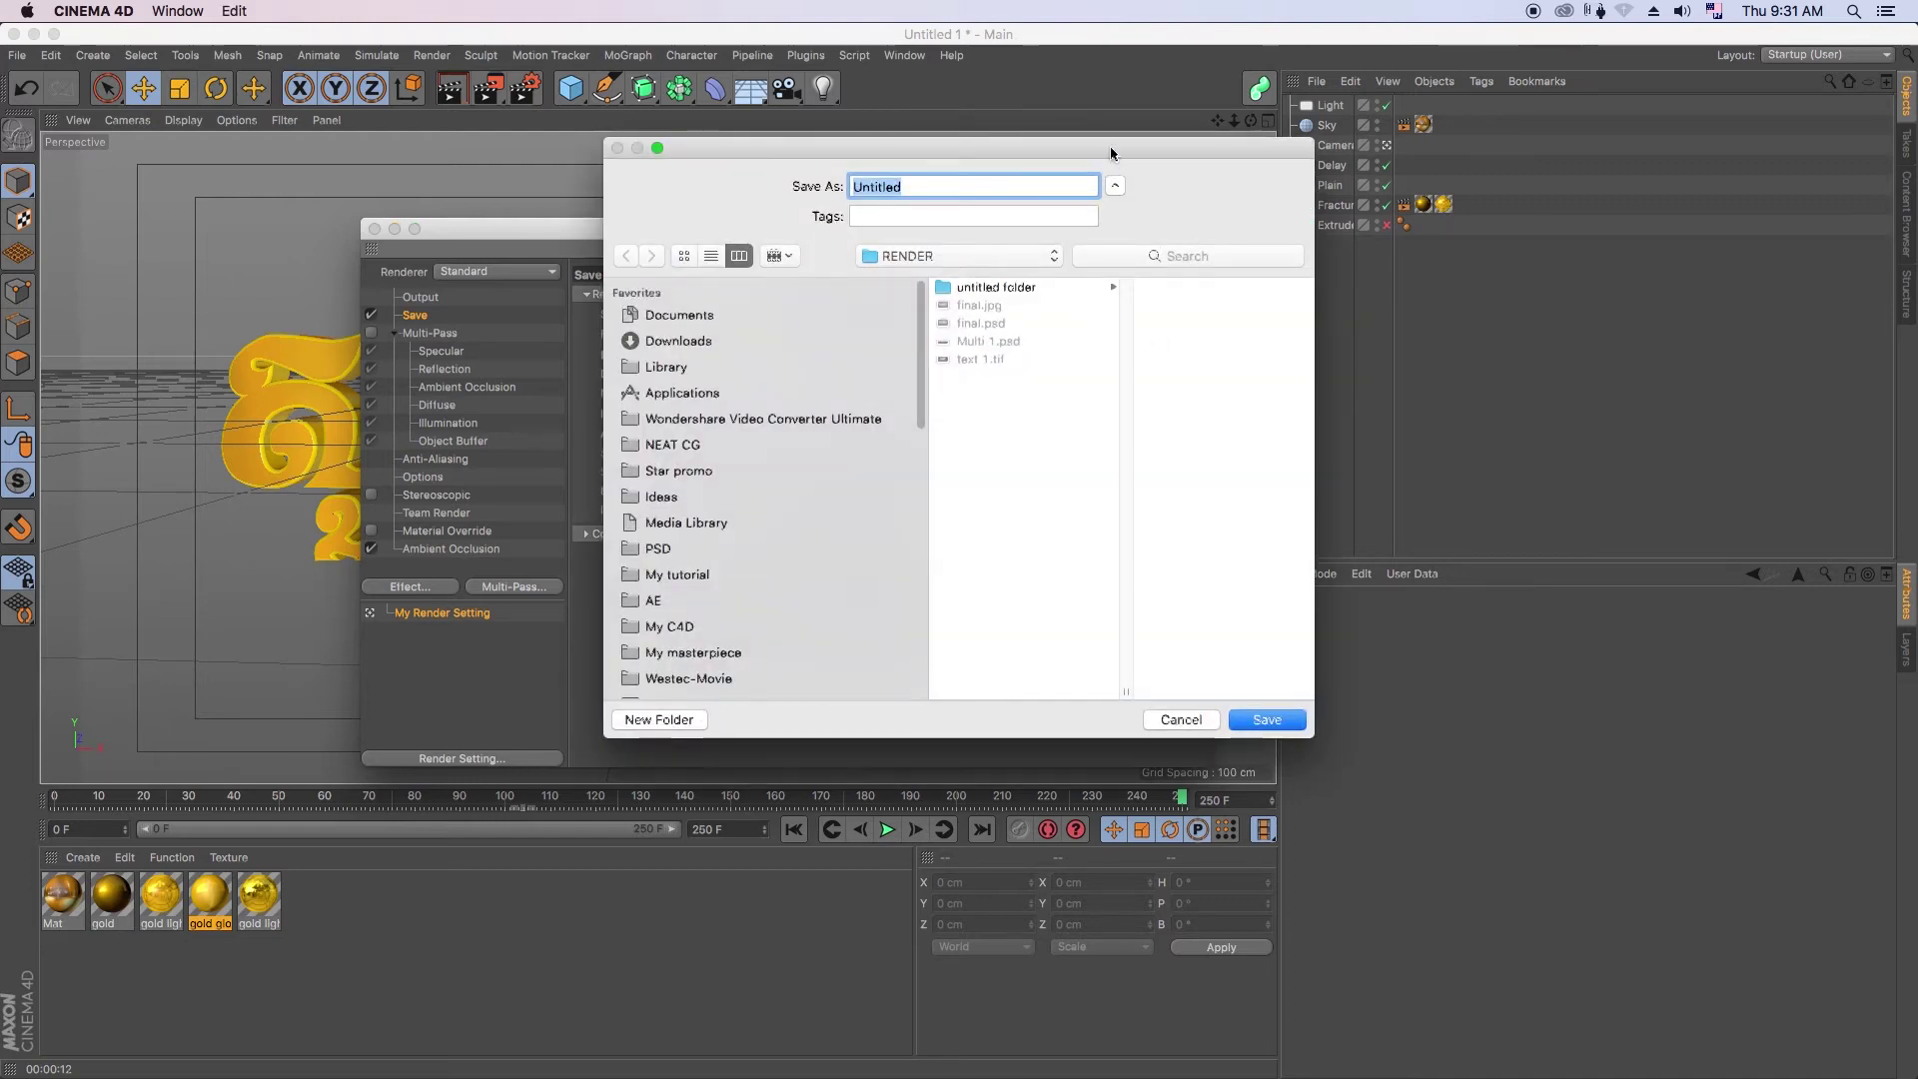
{"action": "left_click", "coordinate": [621, 716]}
{"action": "scroll", "coordinate": [1066, 609], "scroll_direction": "down", "scroll_amount": 3}
{"action": "scroll", "coordinate": [1068, 579], "scroll_direction": "down", "scroll_amount": 3}
{"action": "left_click", "coordinate": [929, 731]}
{"action": "left_click", "coordinate": [610, 809]}
{"action": "type", "text": "KNY T"}
{"action": "key", "text": "Return"}
{"action": "type", "text": "KNY"}
{"action": "key", "text": "Return"}
- Save multi-pass images as knymulti in a new Multi folder and close Render Settings
{"action": "left_click", "coordinate": [1159, 573]}
{"action": "left_click", "coordinate": [657, 720]}
{"action": "type", "text": "Multi"}
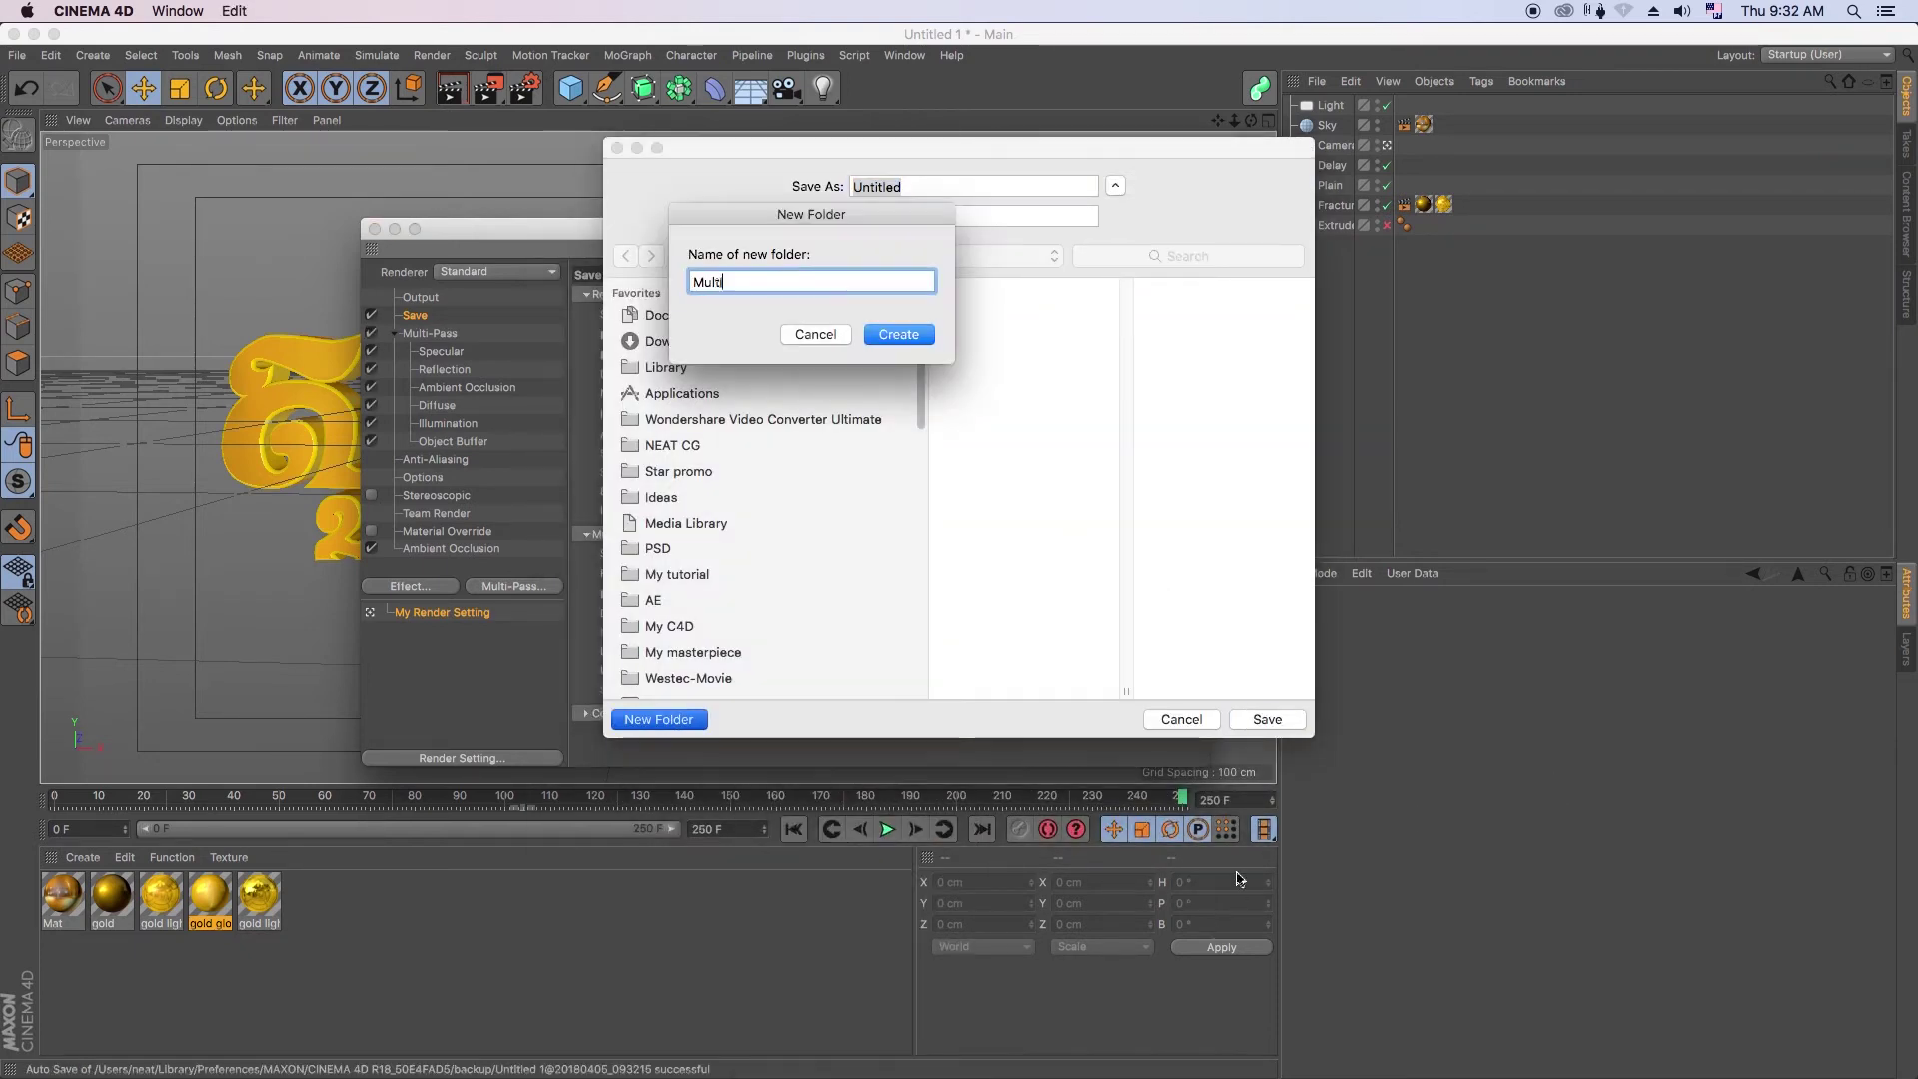
{"action": "key", "text": "Return"}
{"action": "type", "text": "knymulti"}
{"action": "key", "text": "Return"}
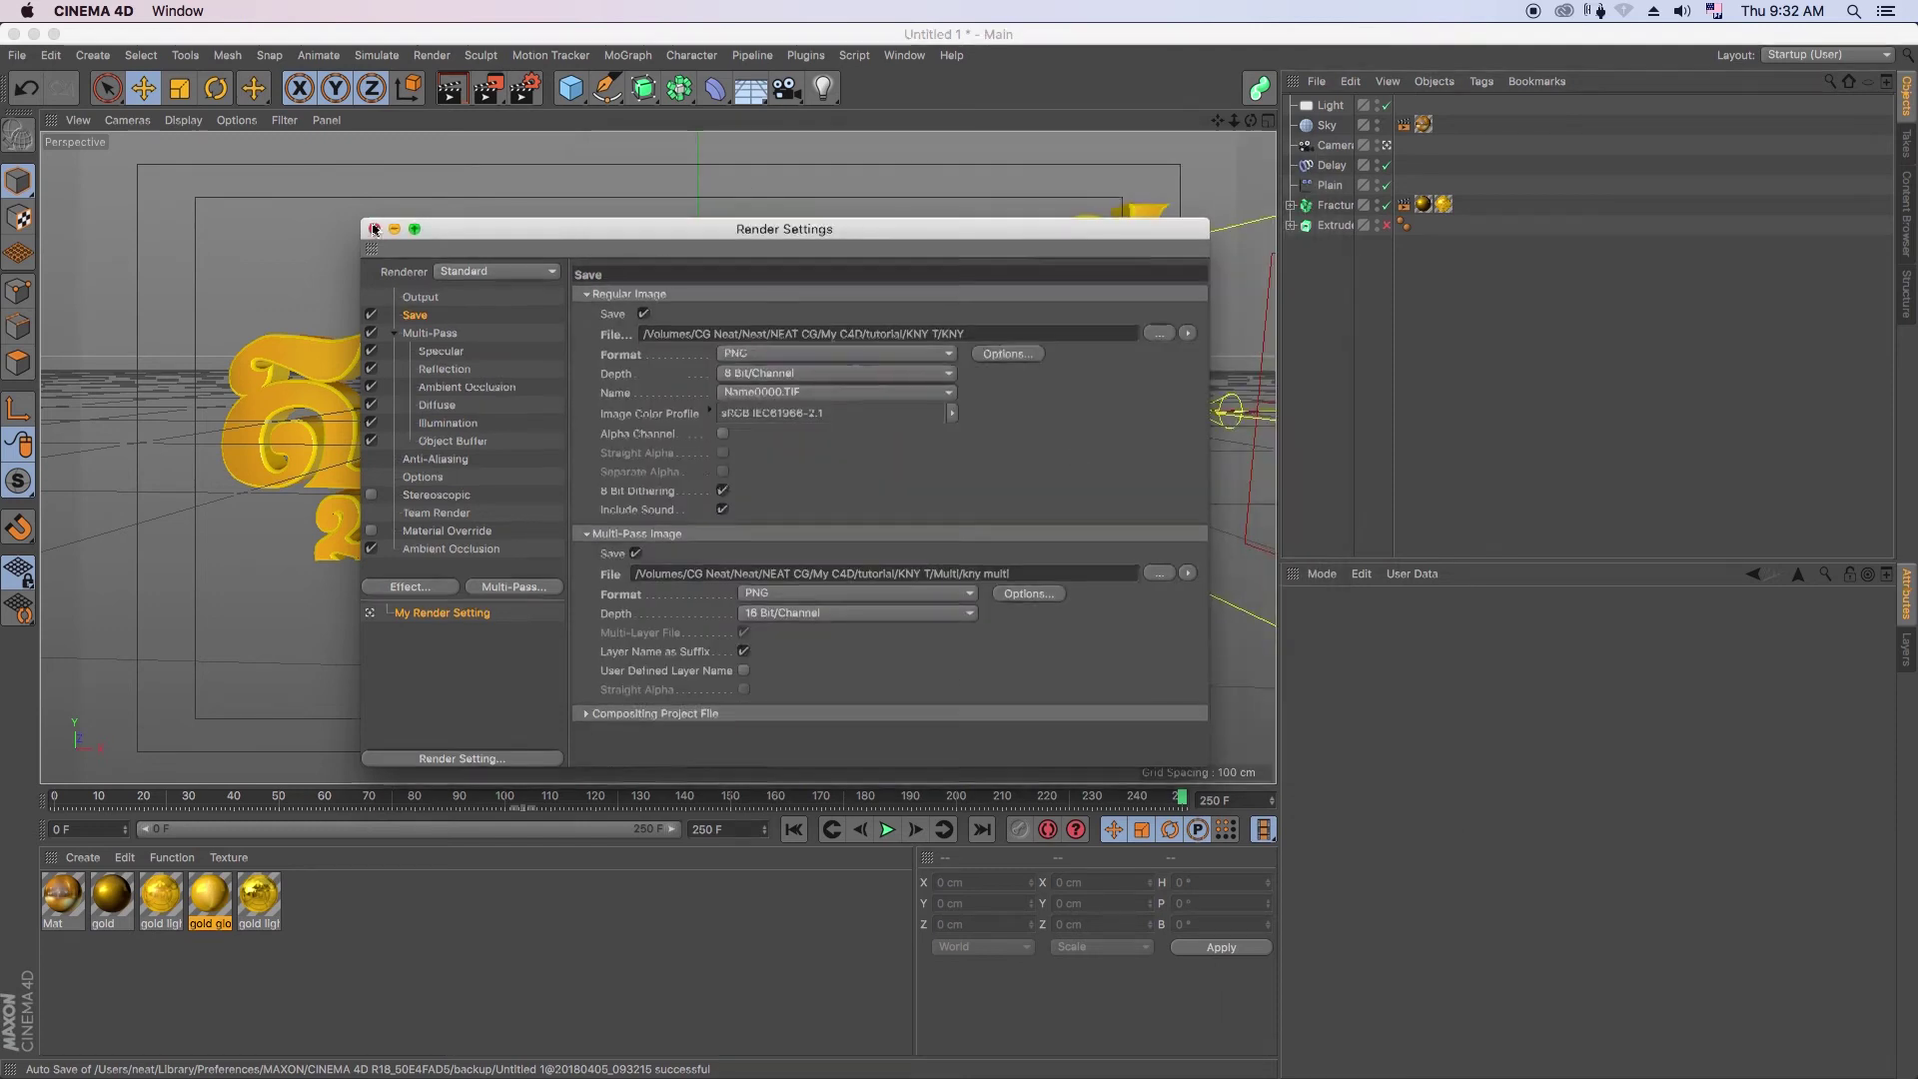
{"action": "left_click", "coordinate": [375, 229]}
{"action": "left_click", "coordinate": [482, 94]}
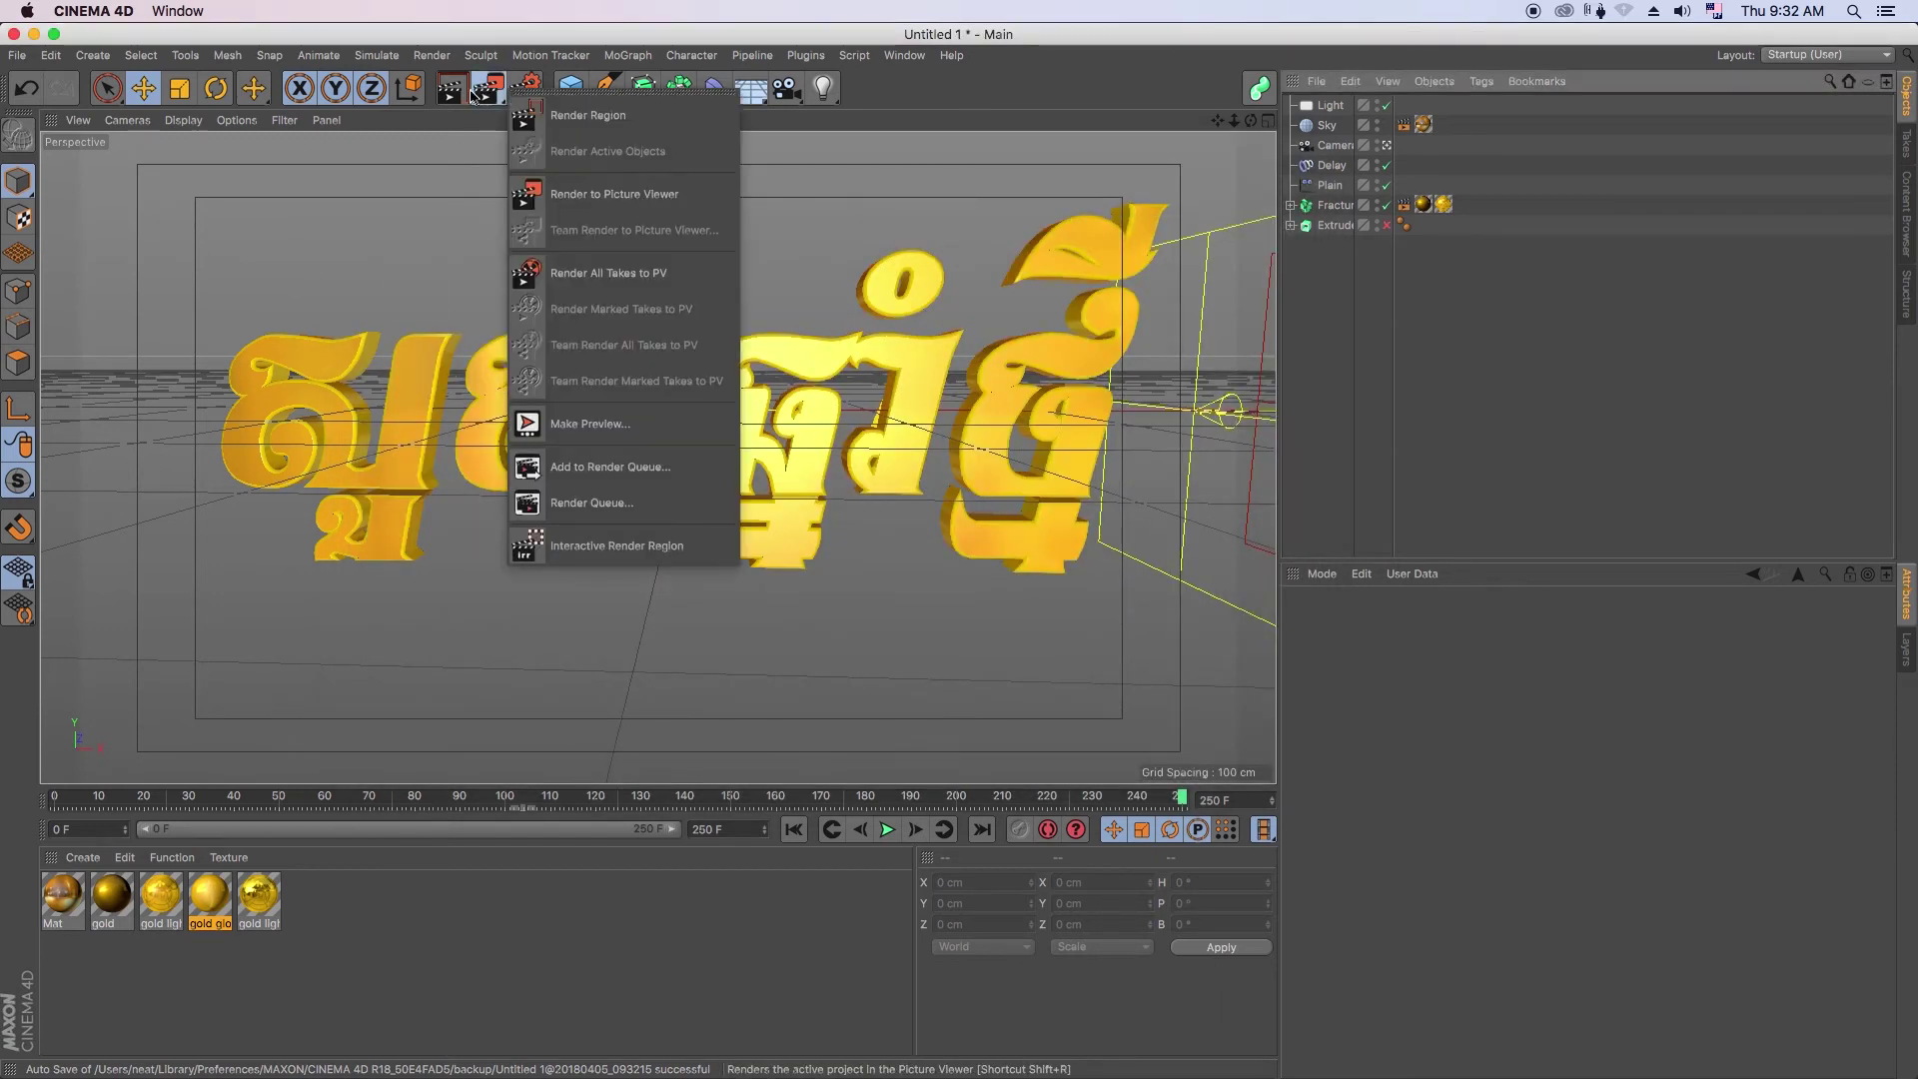
- Set the output Frame Range to All Frames (0–250)
{"action": "left_click", "coordinate": [519, 86]}
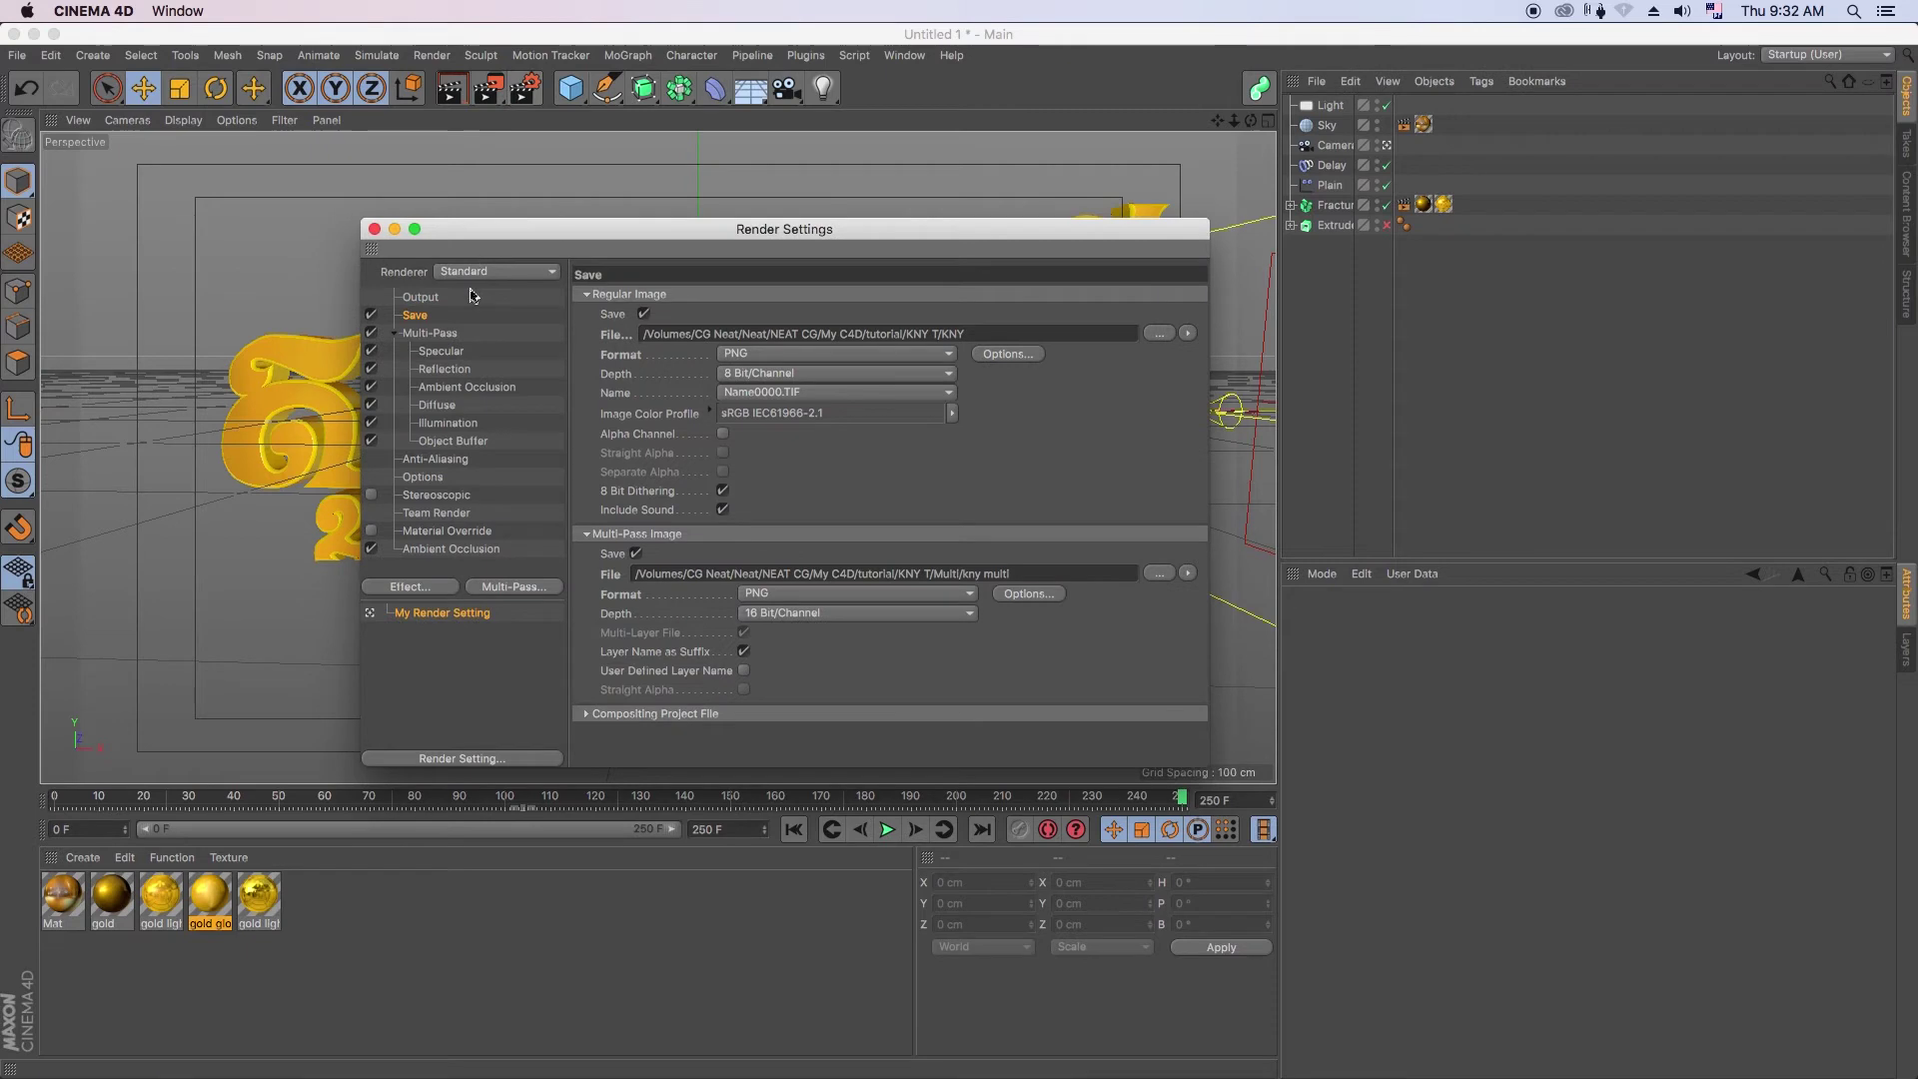
{"action": "left_click", "coordinate": [432, 297]}
{"action": "left_click", "coordinate": [739, 512]}
{"action": "left_click", "coordinate": [736, 575]}
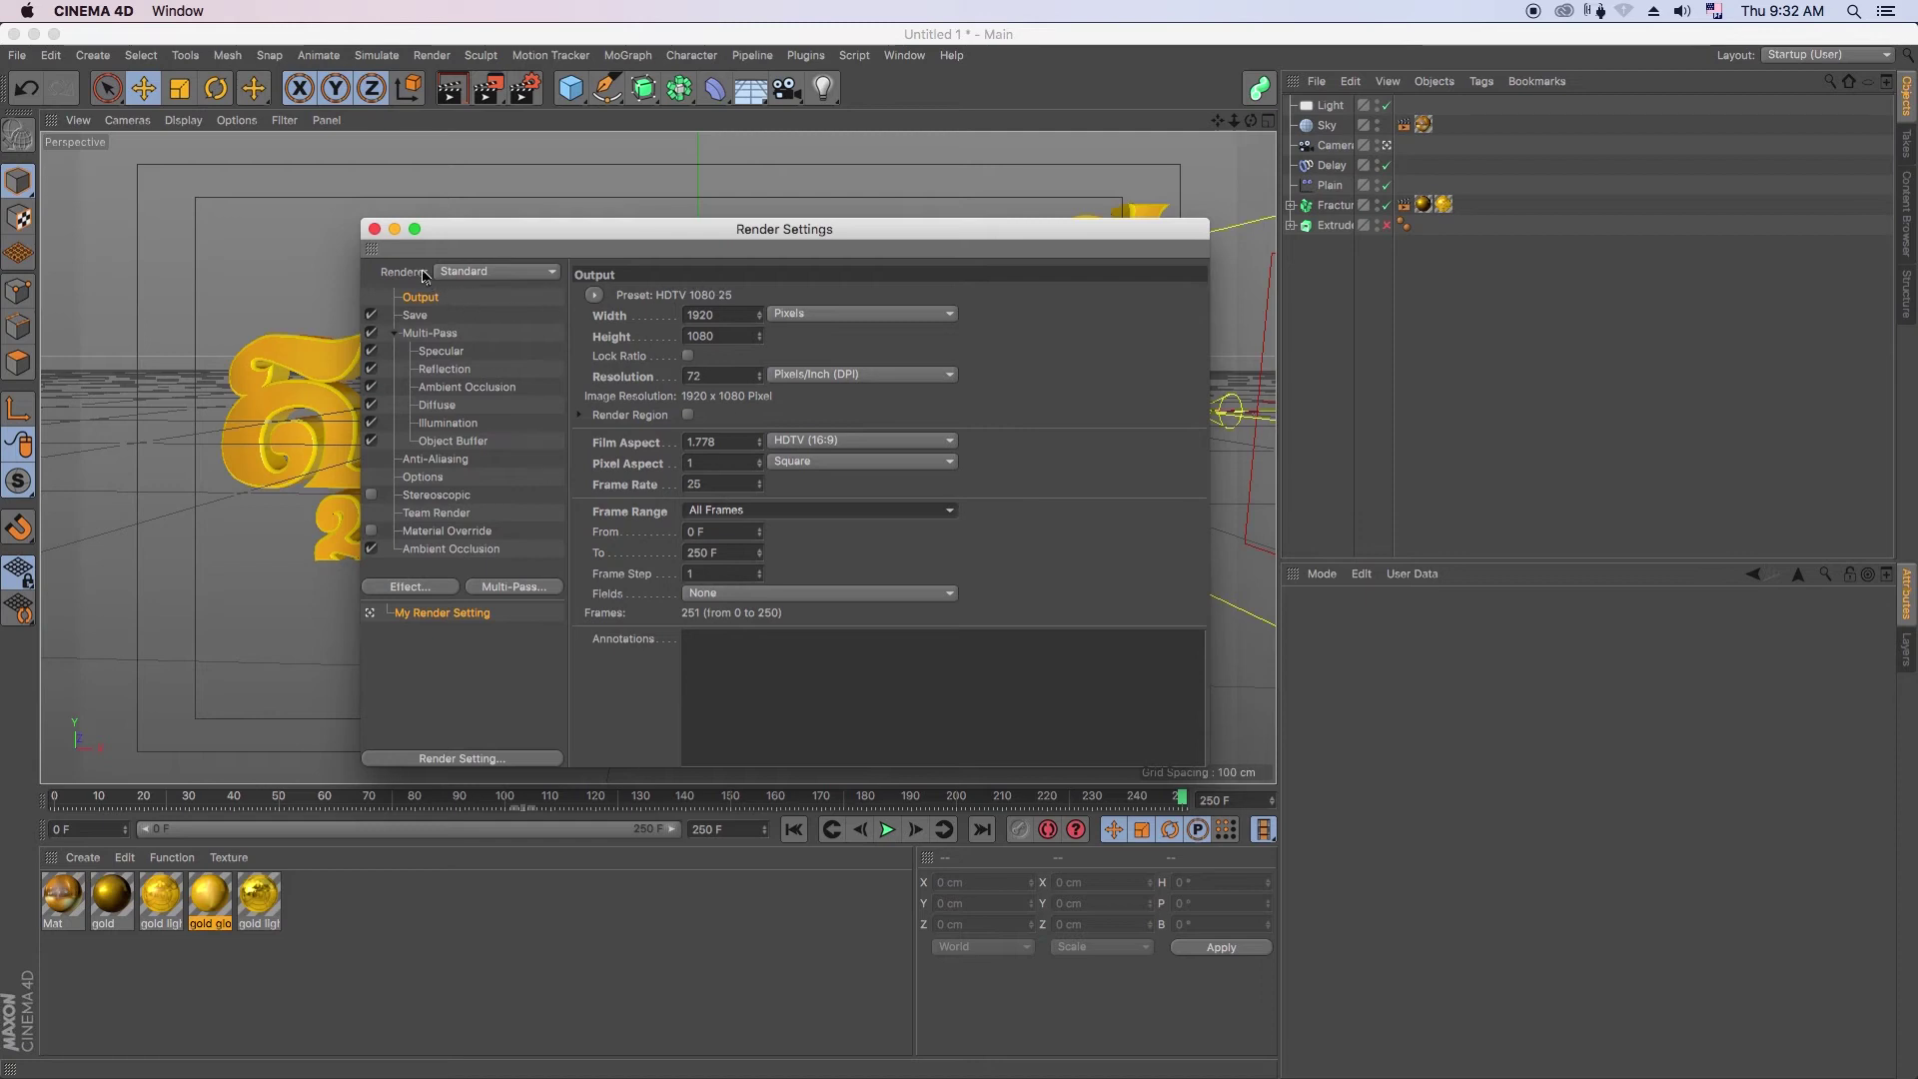
- Review anti-aliasing, ambient occlusion and the six multi-pass channels, then close Render Settings
{"action": "left_click", "coordinate": [462, 462]}
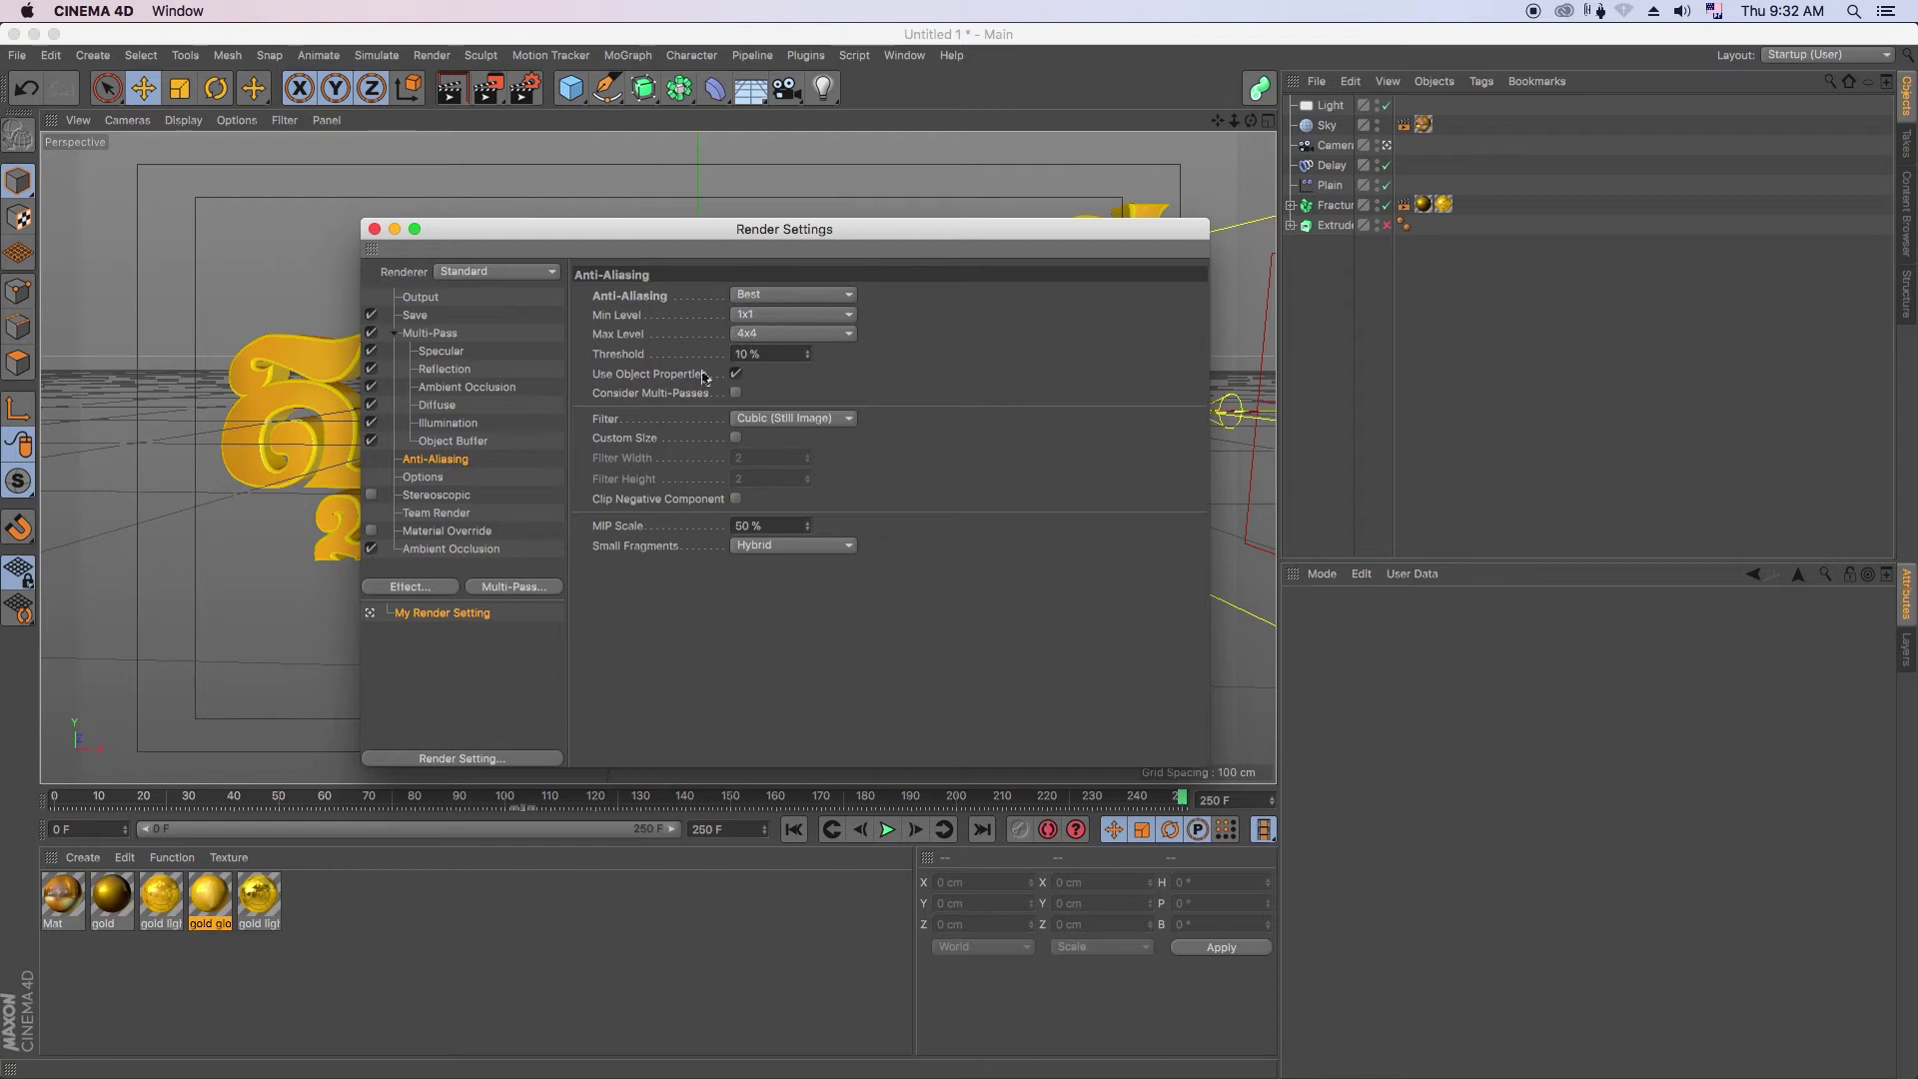
{"action": "left_click", "coordinate": [470, 548]}
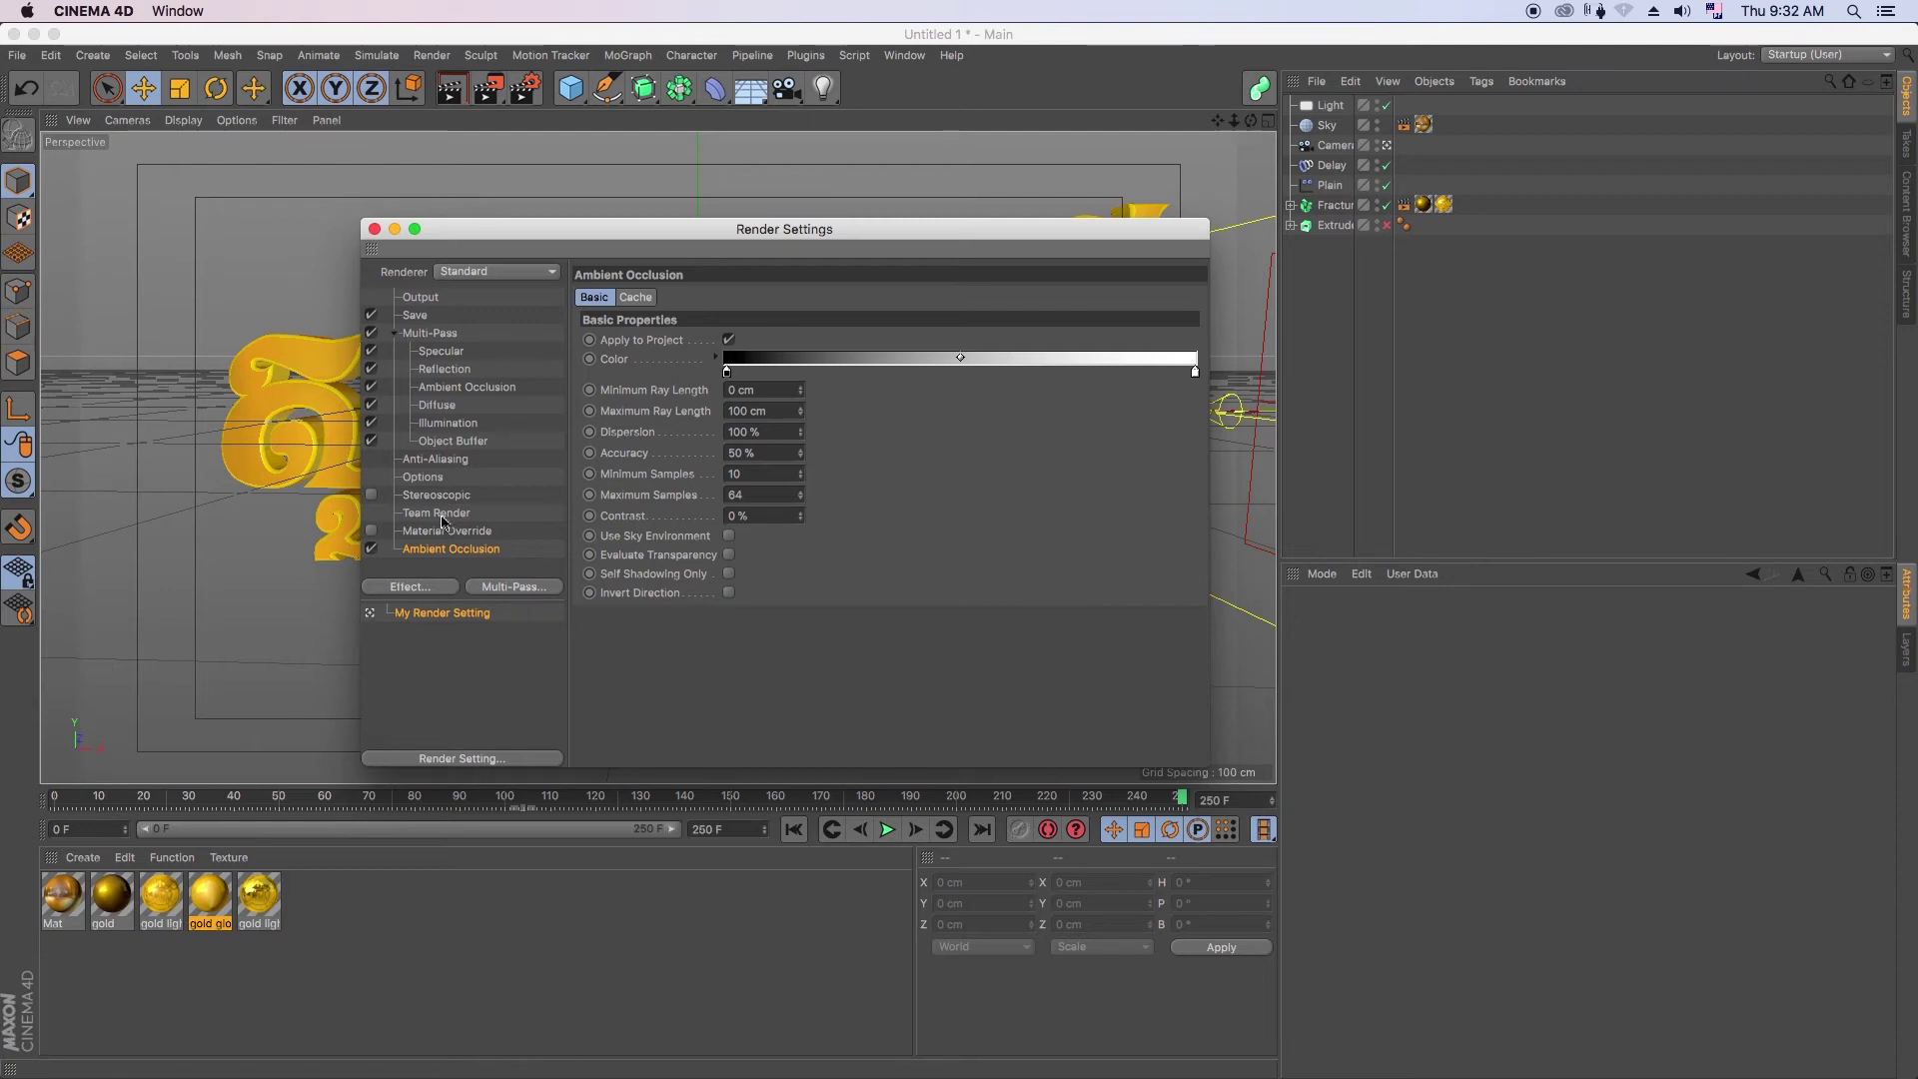
{"action": "left_click", "coordinate": [454, 441]}
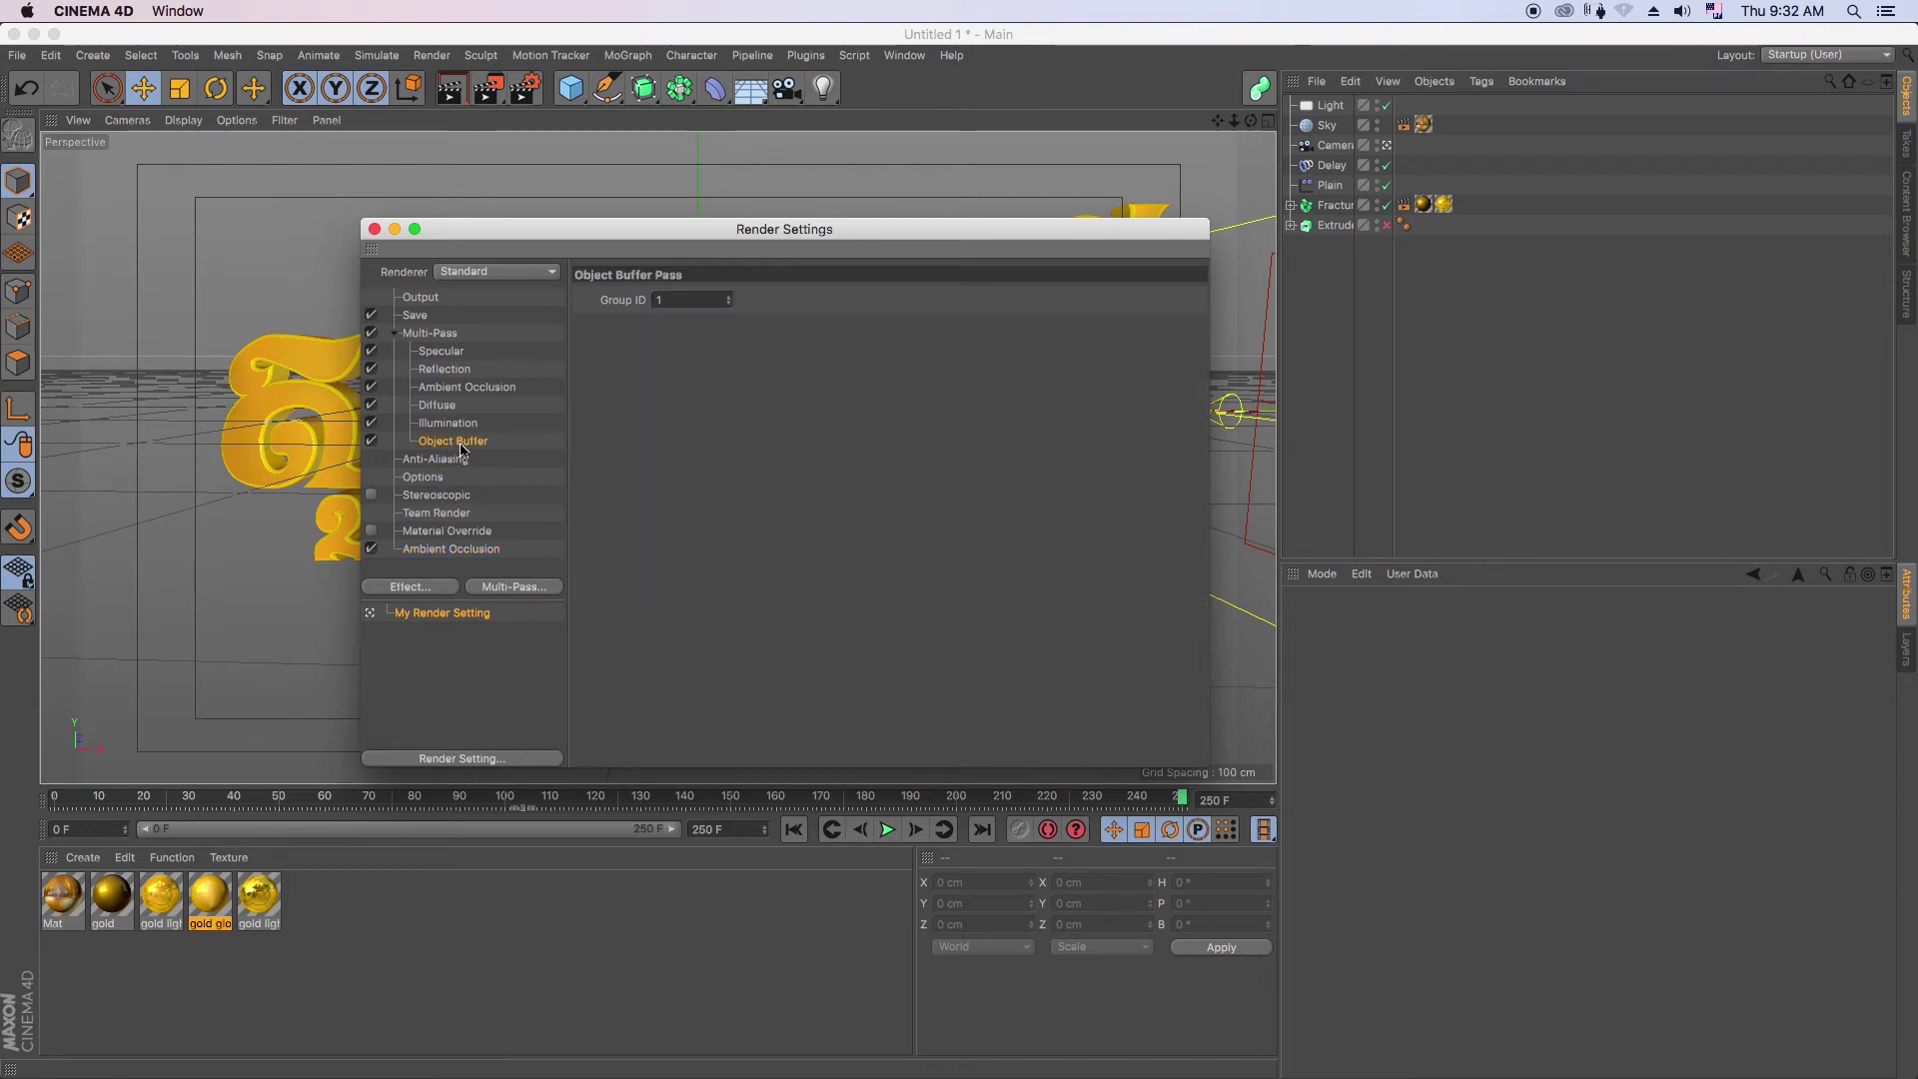
{"action": "left_click", "coordinate": [461, 428]}
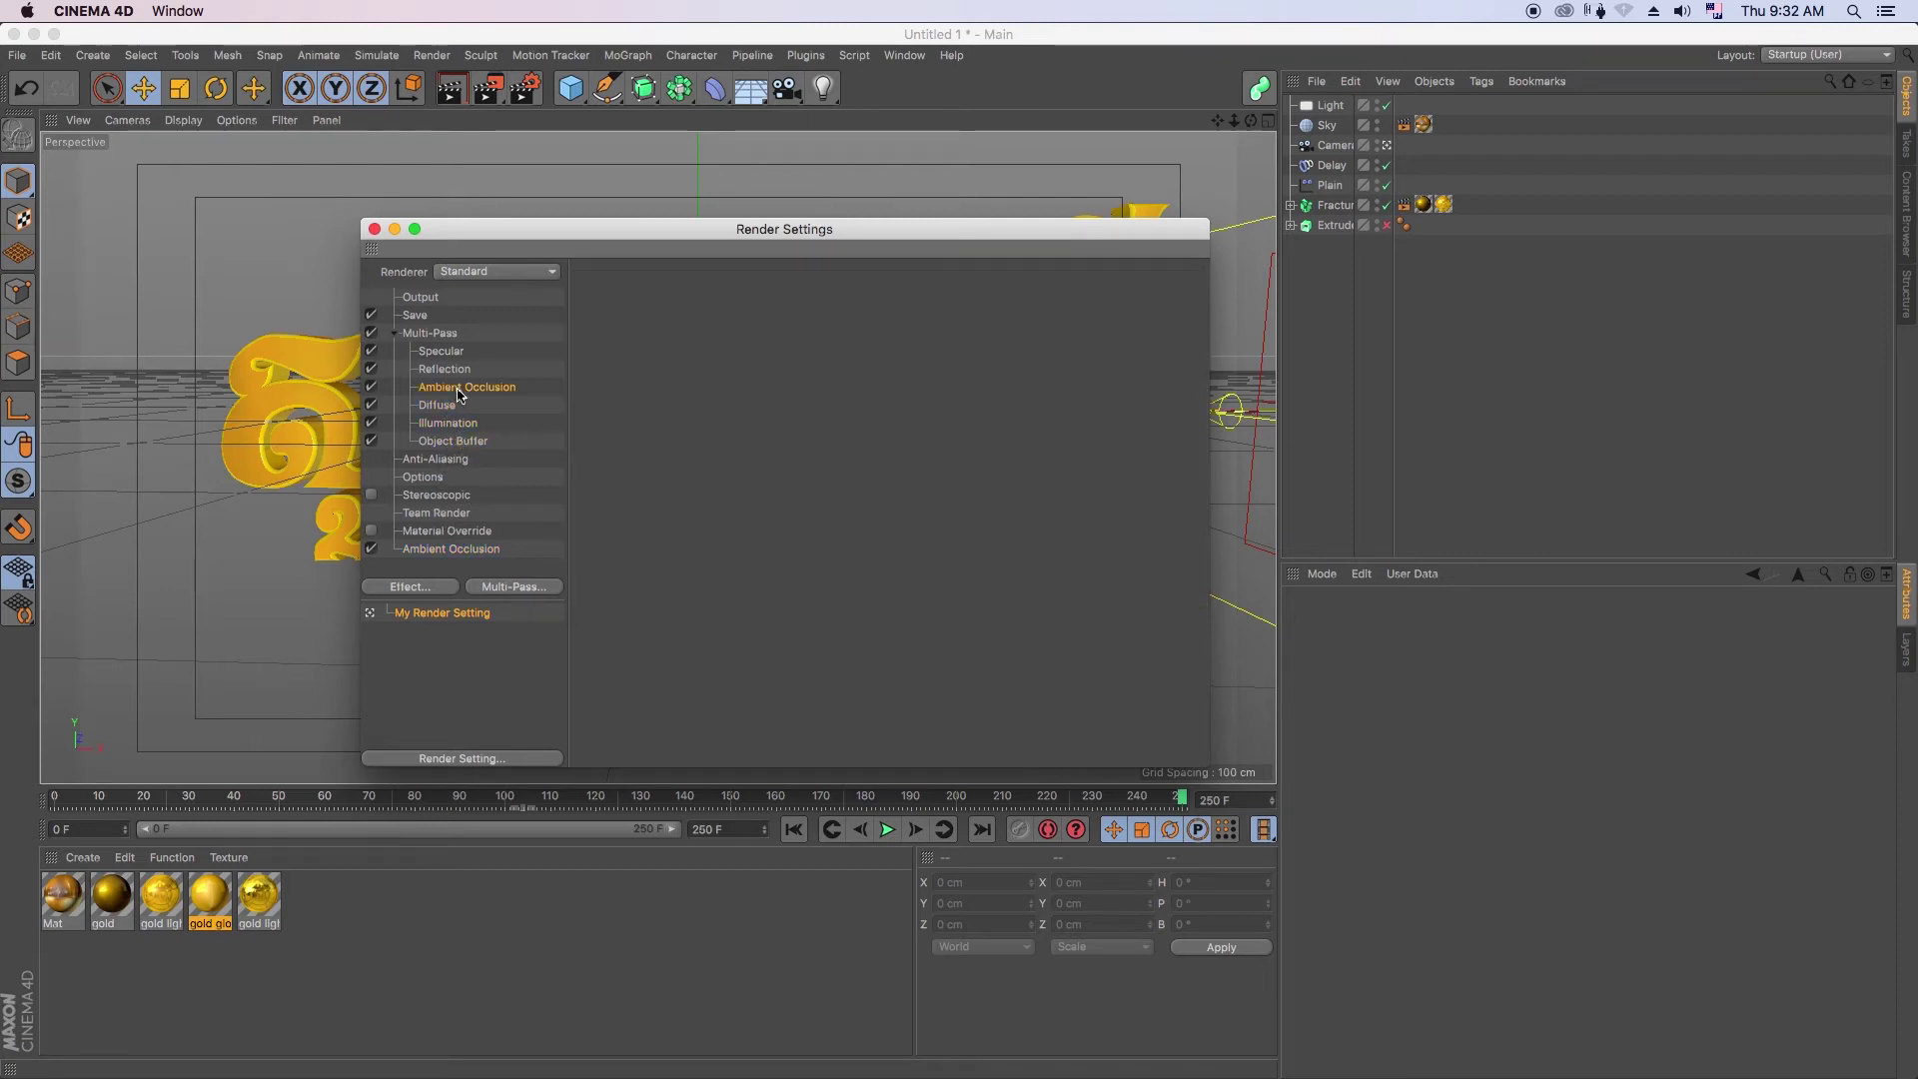
{"action": "left_click", "coordinate": [453, 370]}
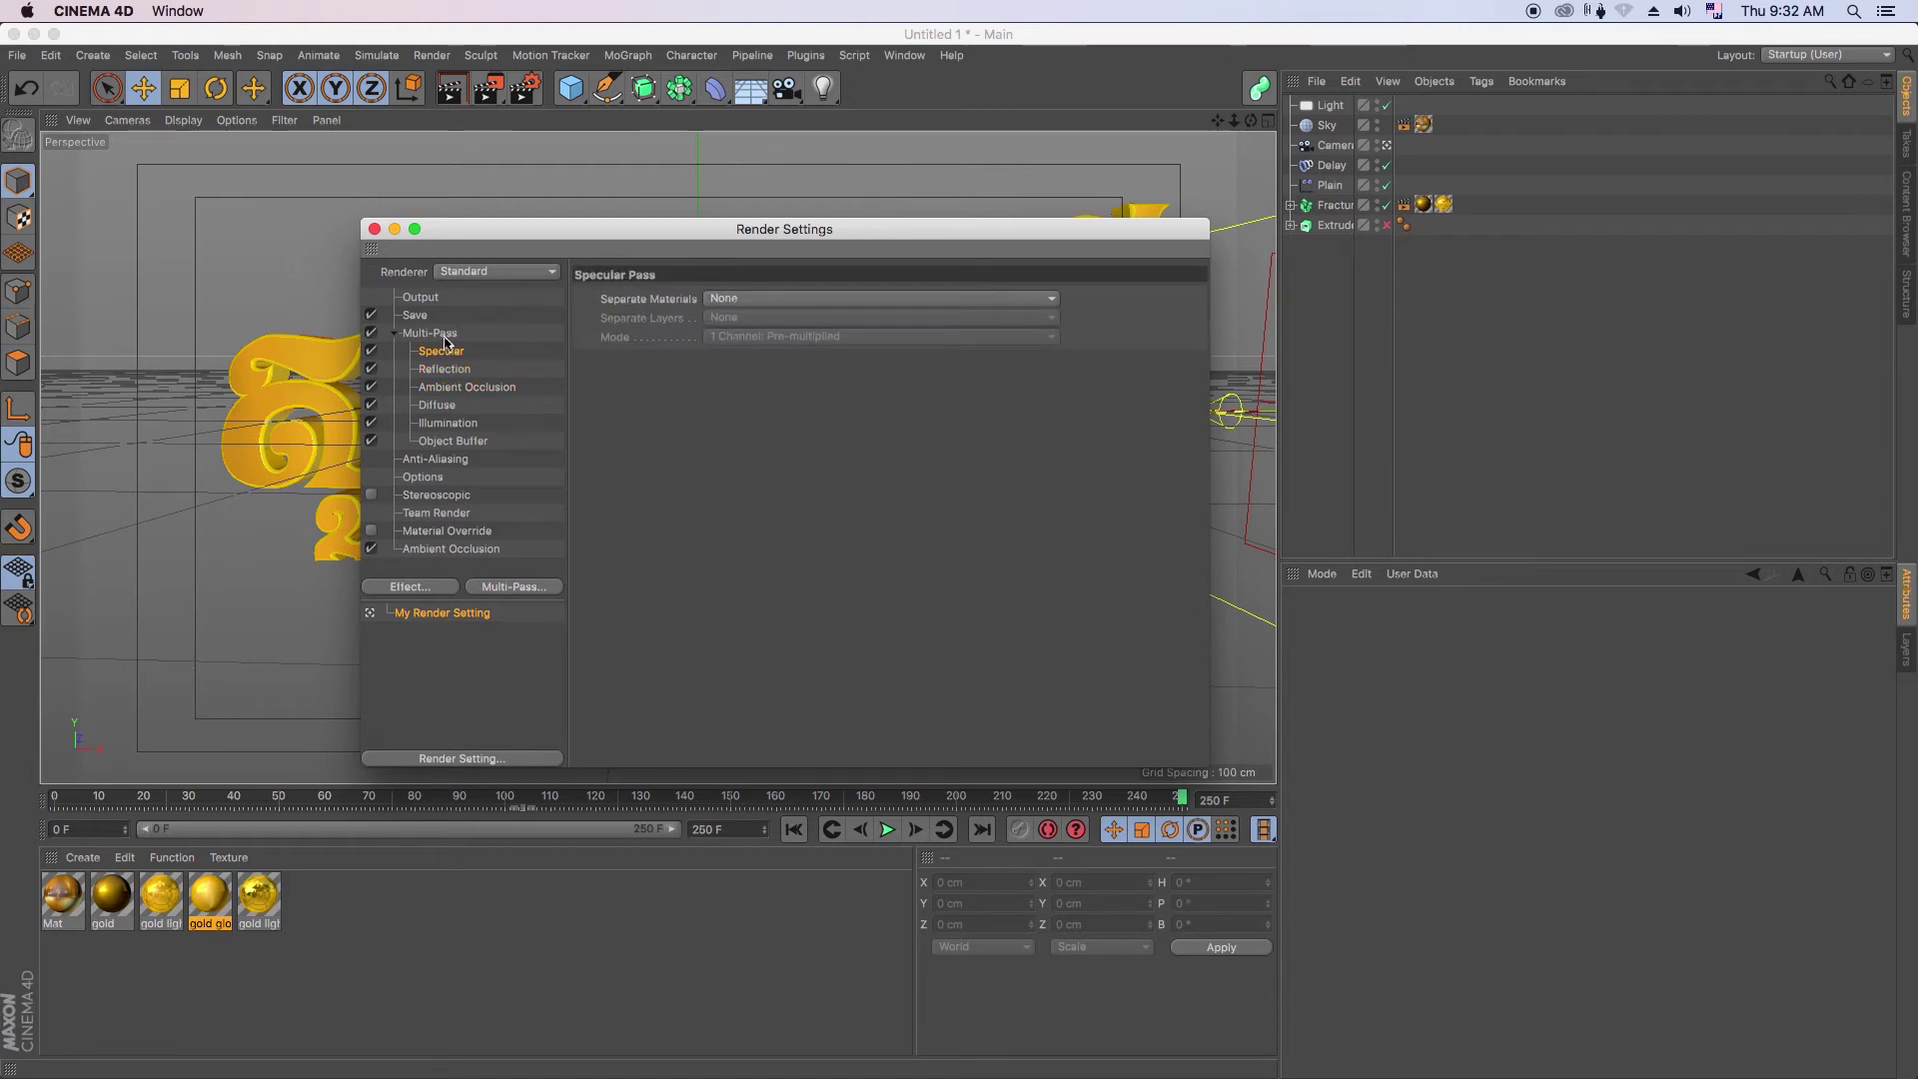
{"action": "left_click", "coordinate": [443, 337]}
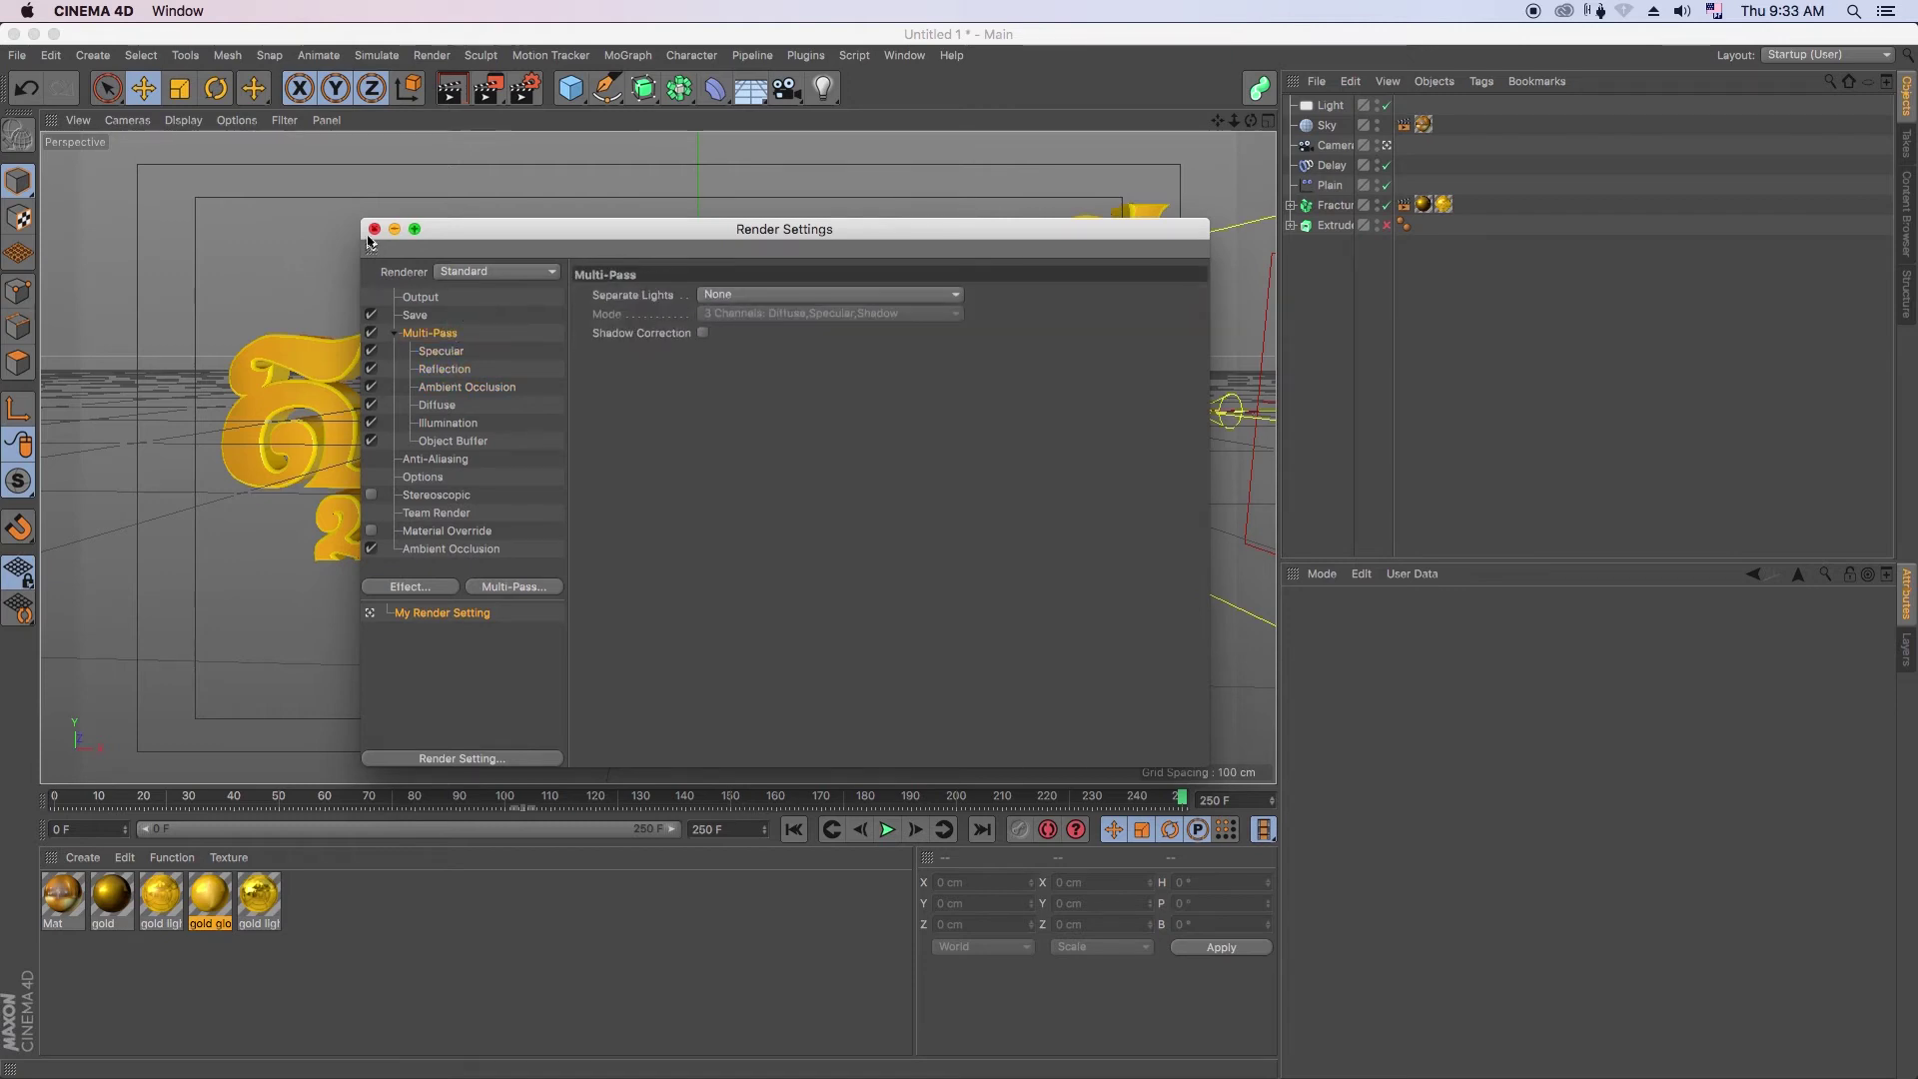
{"action": "left_click", "coordinate": [373, 229]}
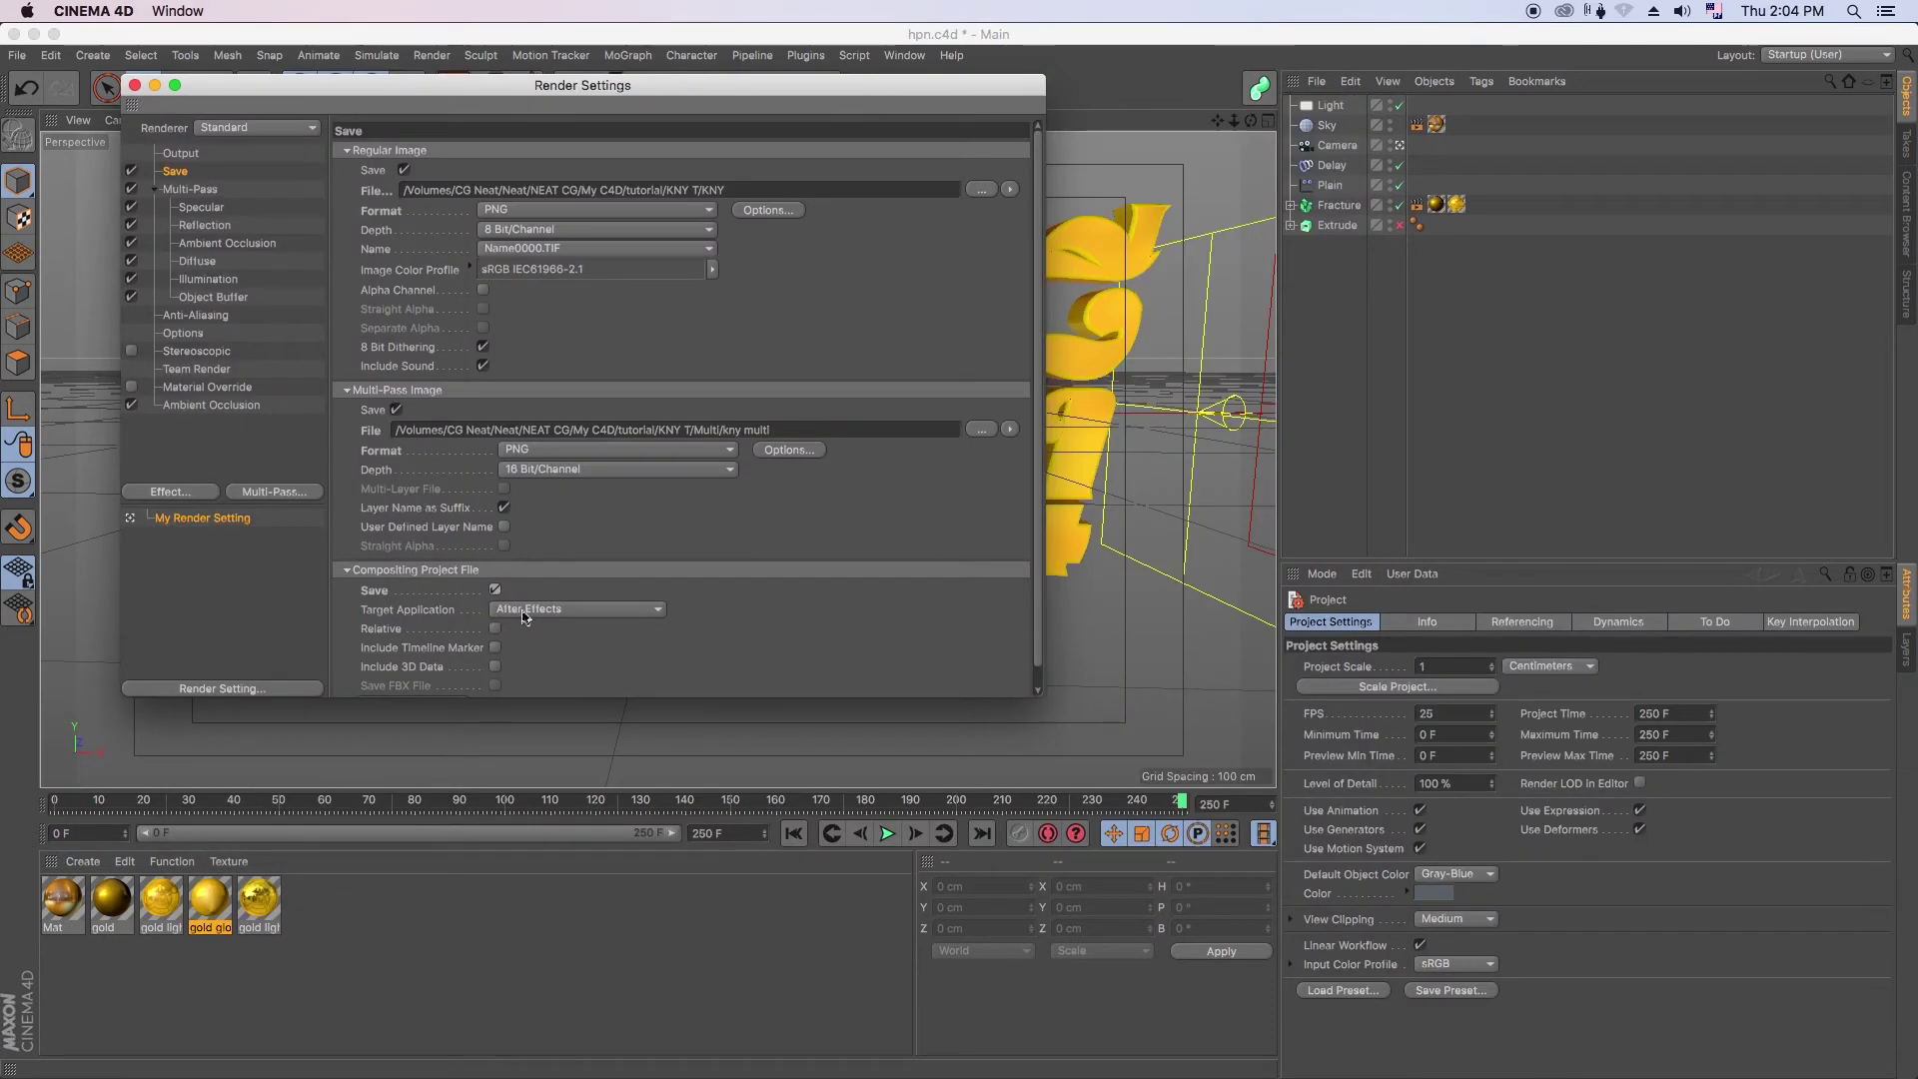
- Save the After Effects compositing project file with timeline markers and 3D data
{"action": "left_click", "coordinate": [497, 649]}
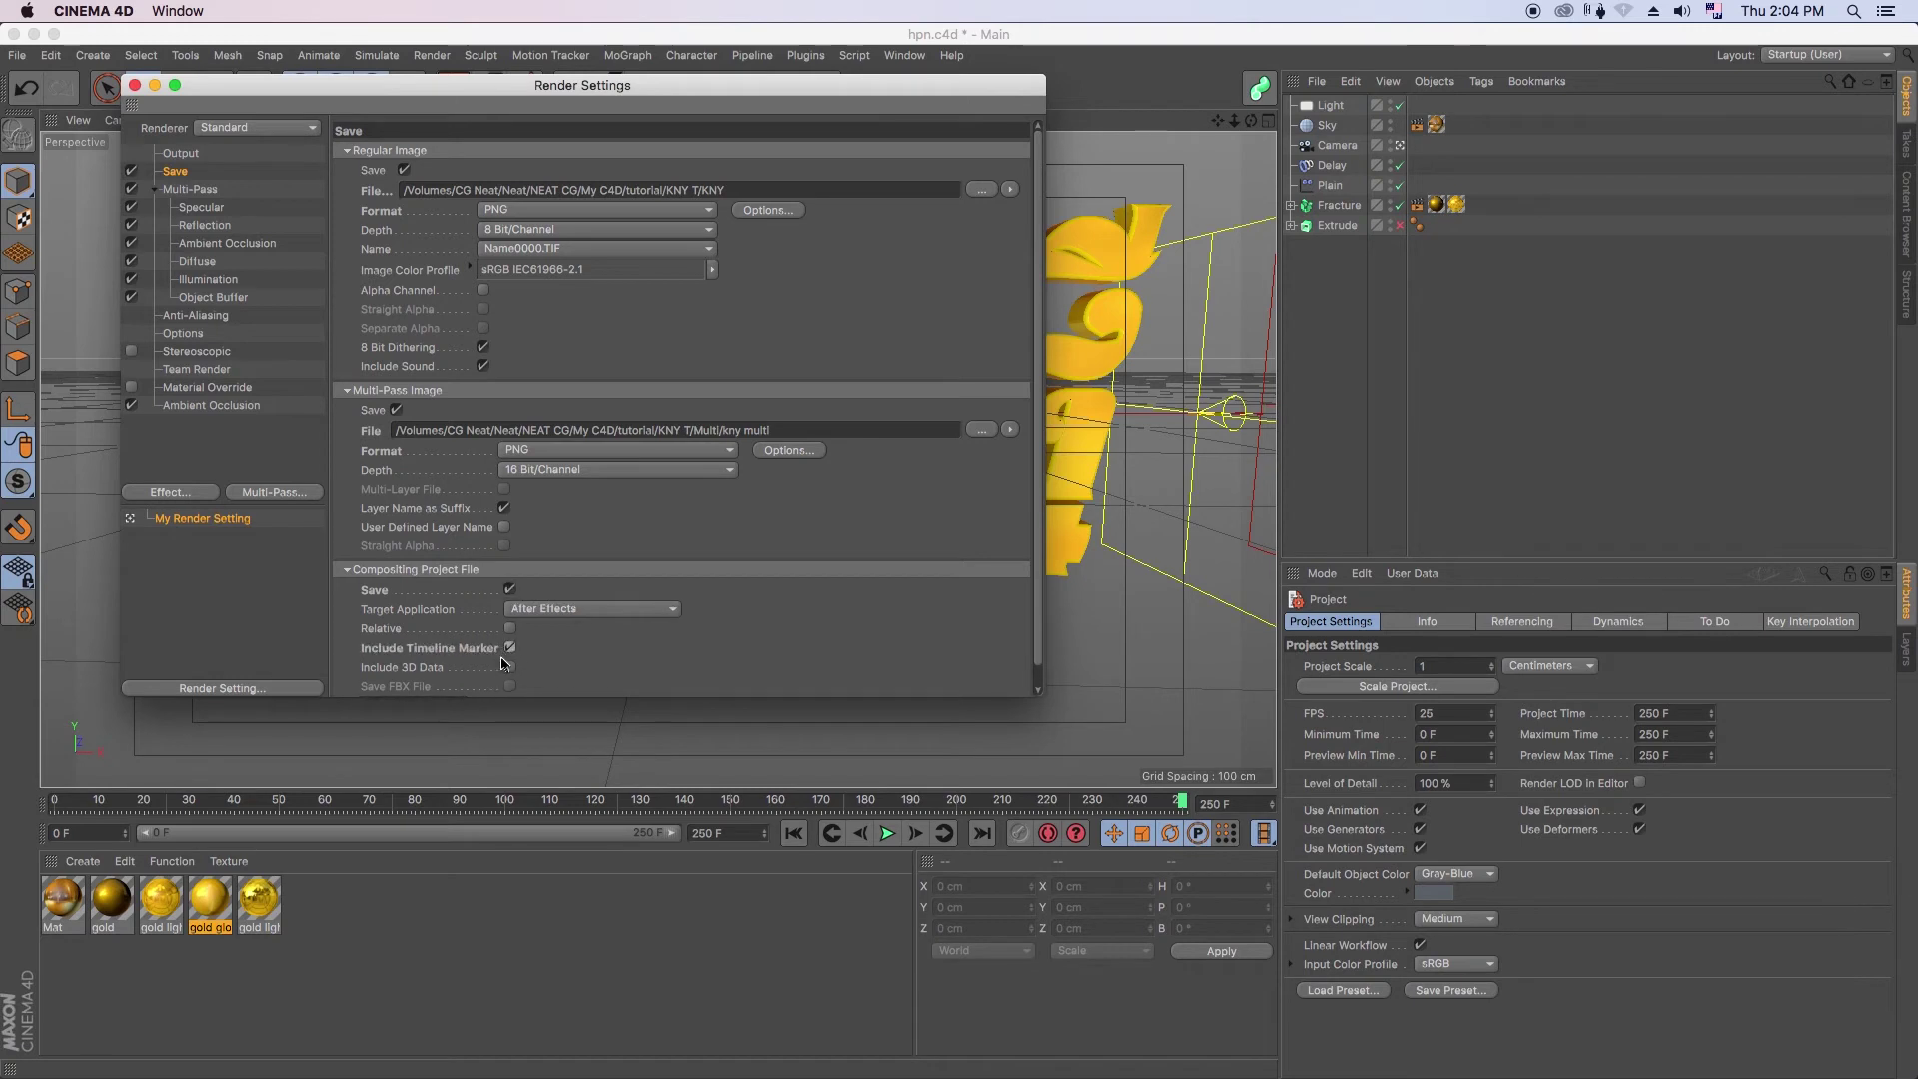
{"action": "left_click", "coordinate": [511, 670]}
{"action": "scroll", "coordinate": [1038, 589], "scroll_direction": "down", "scroll_amount": 1}
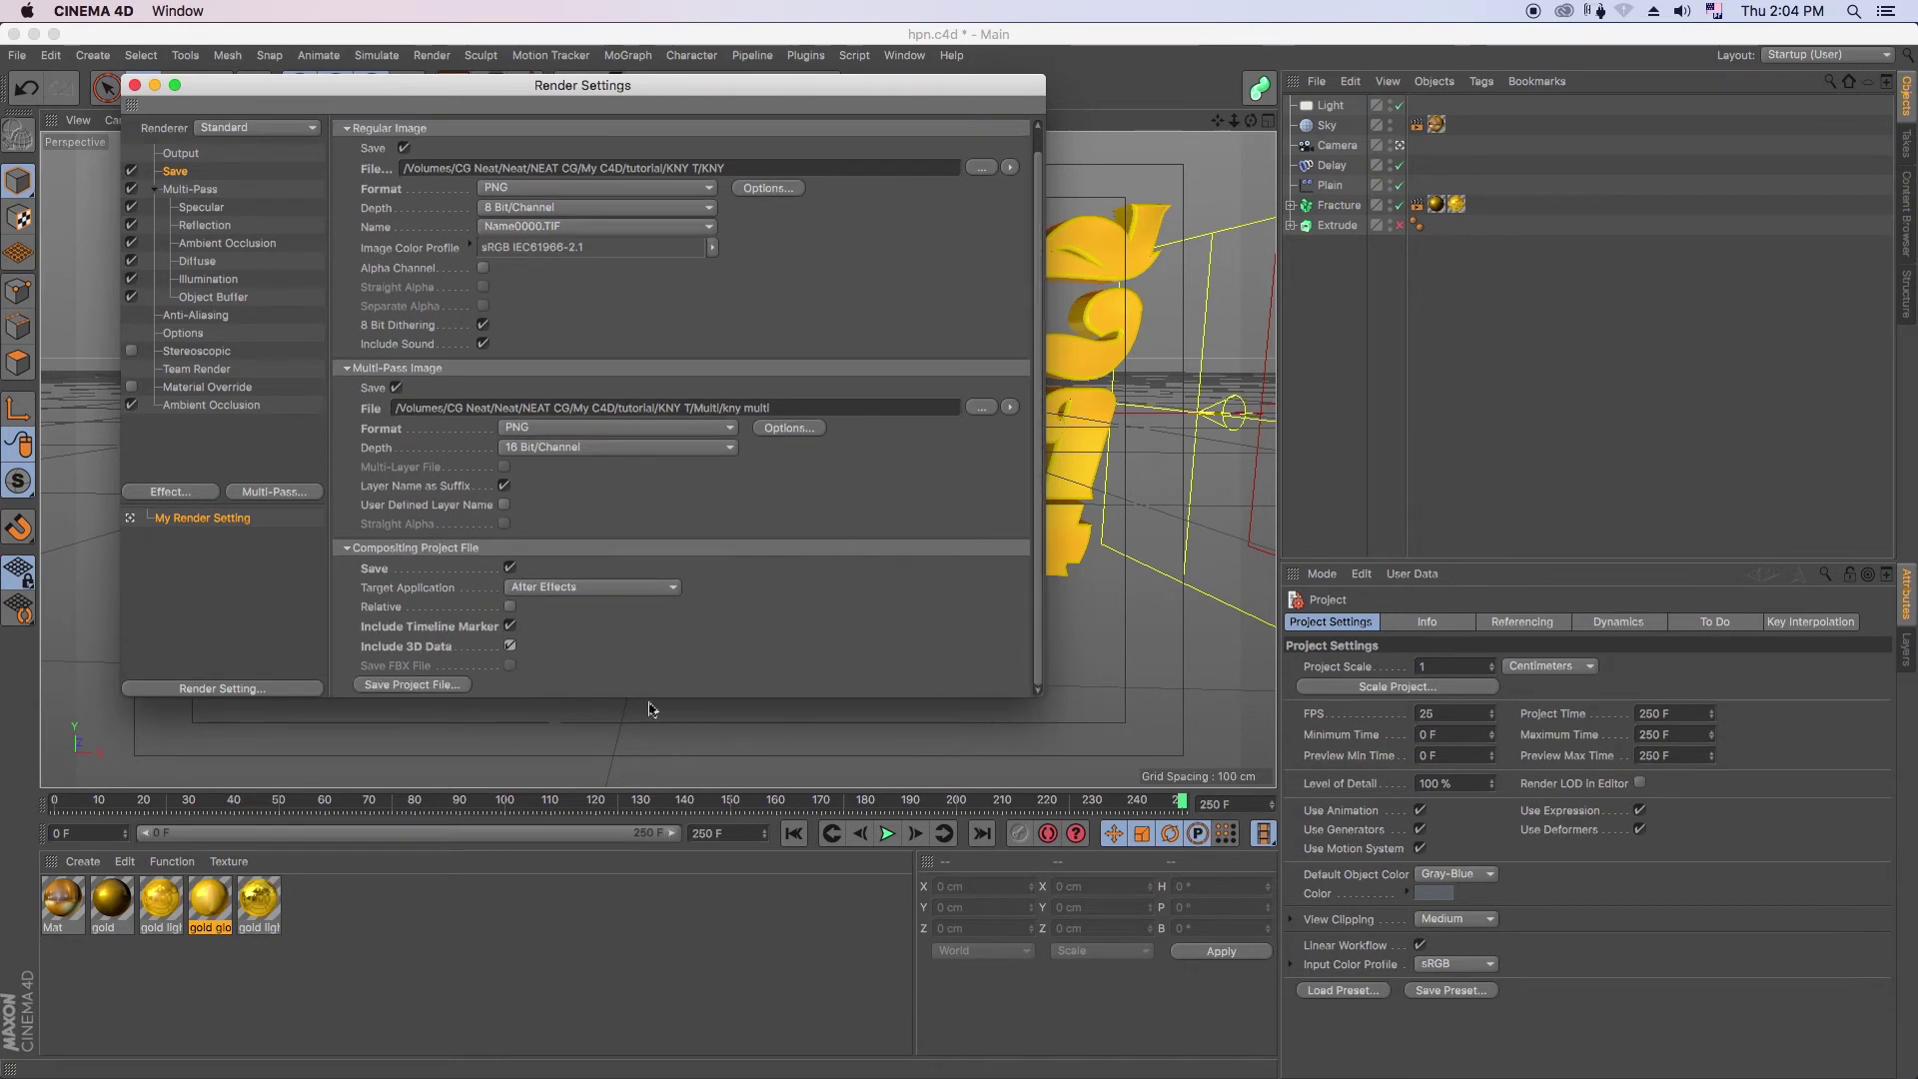
{"action": "left_click", "coordinate": [418, 687]}
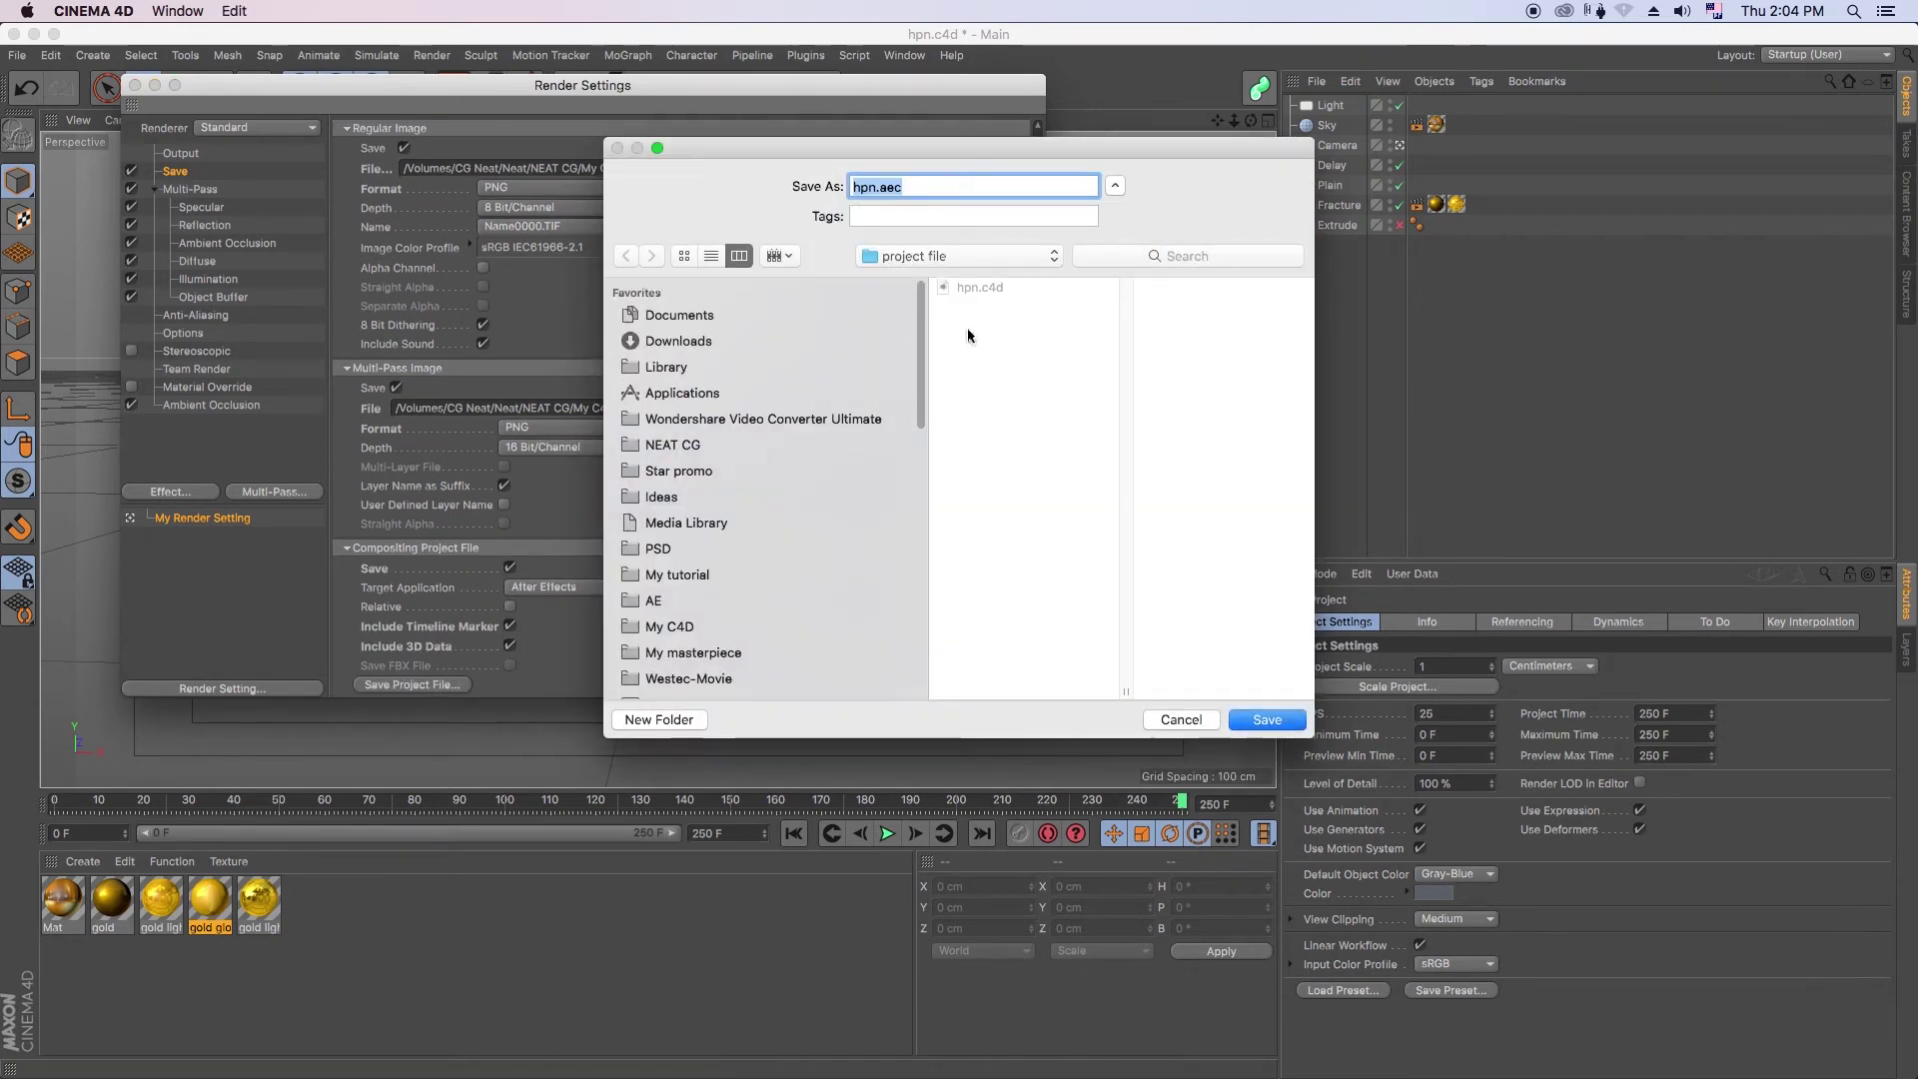
{"action": "left_click", "coordinate": [1260, 721]}
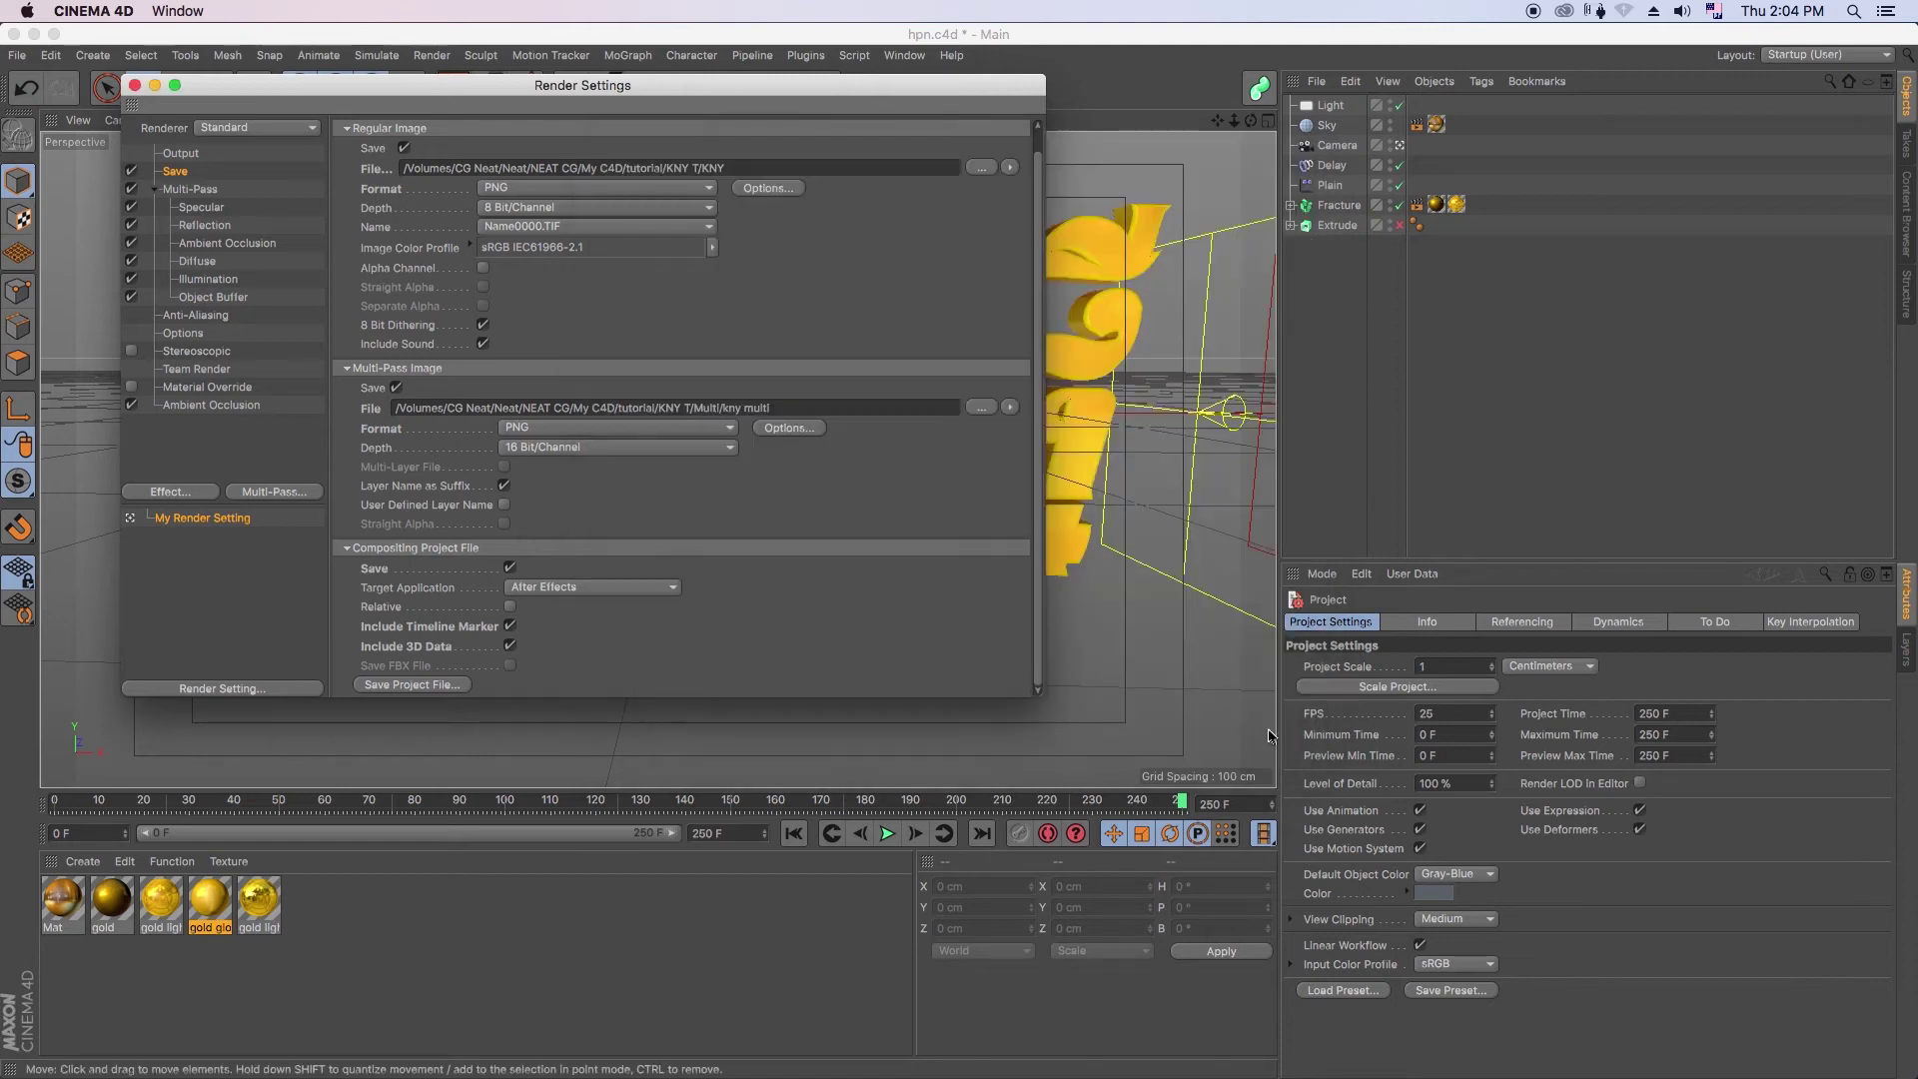
- Close Render Settings and the hpn.c4d scene, answering the save prompt
{"action": "left_click", "coordinate": [136, 87]}
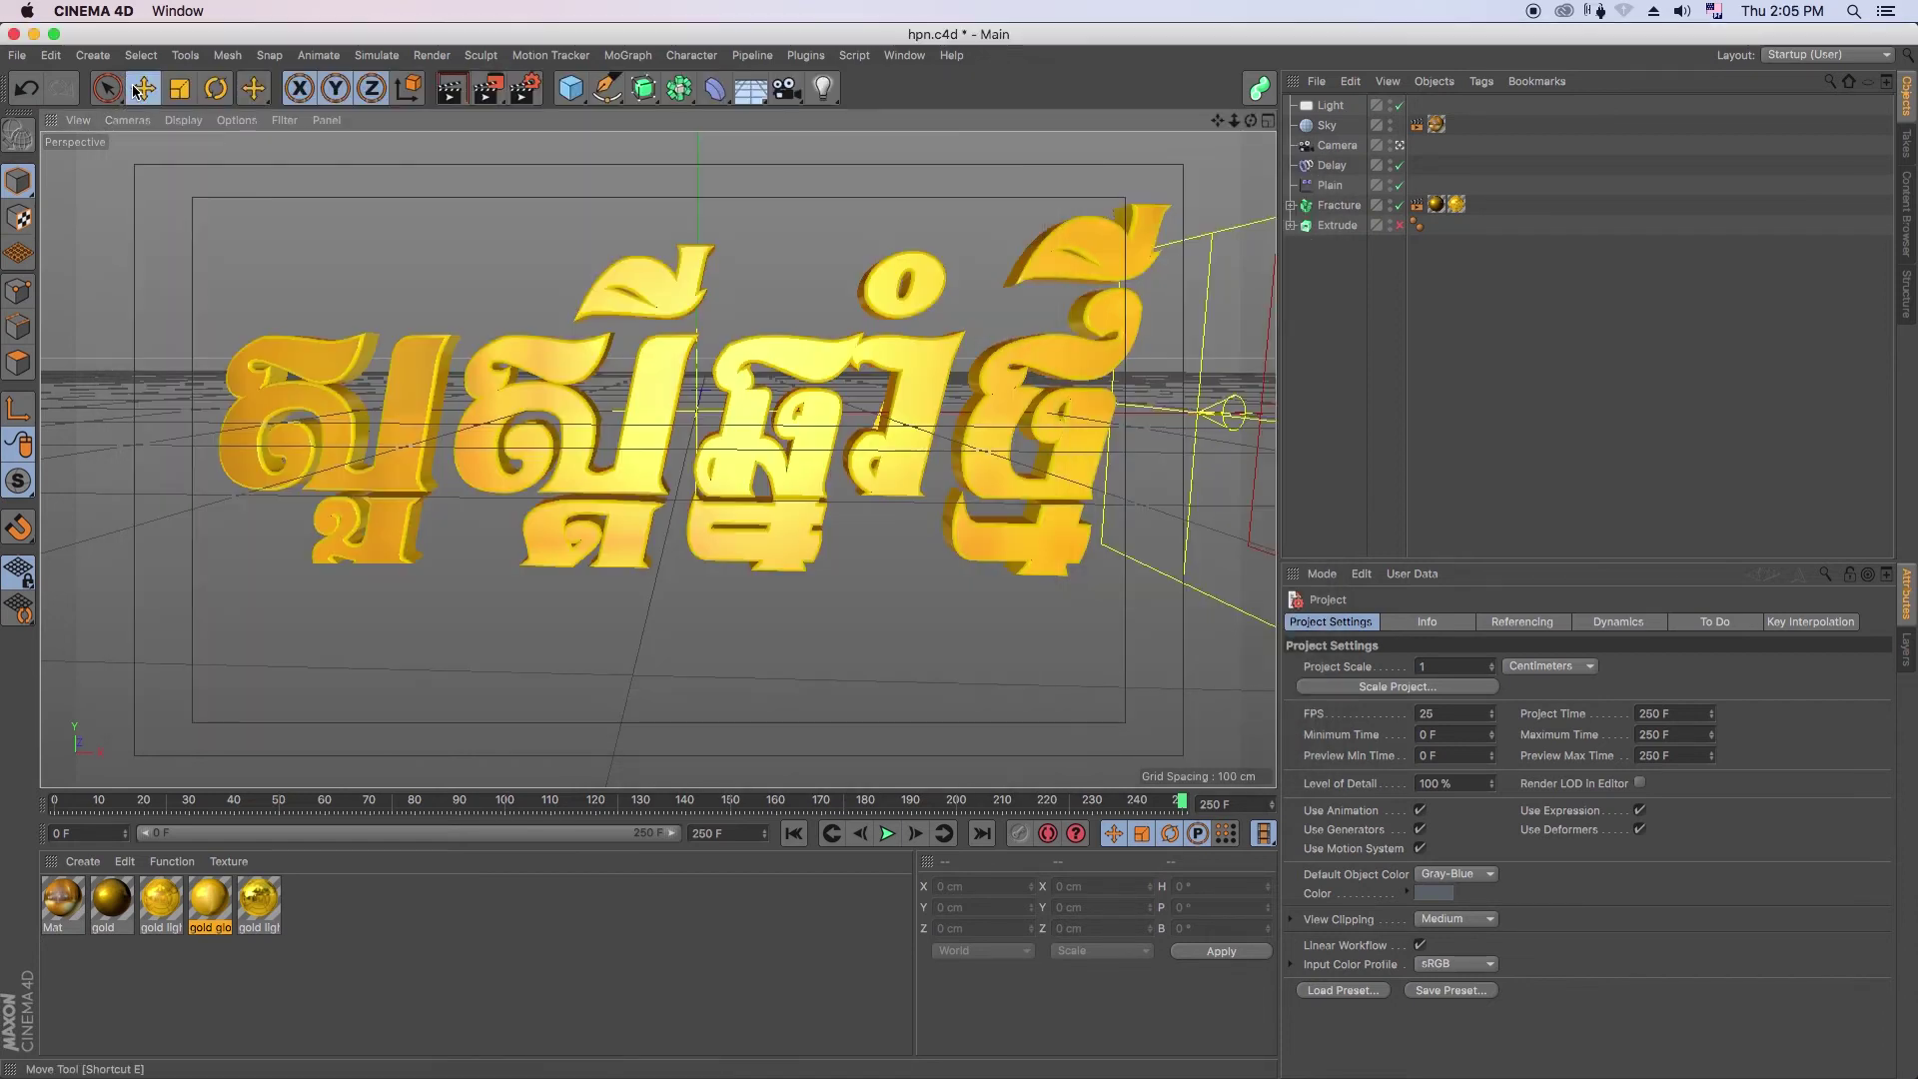
{"action": "left_click", "coordinate": [14, 35]}
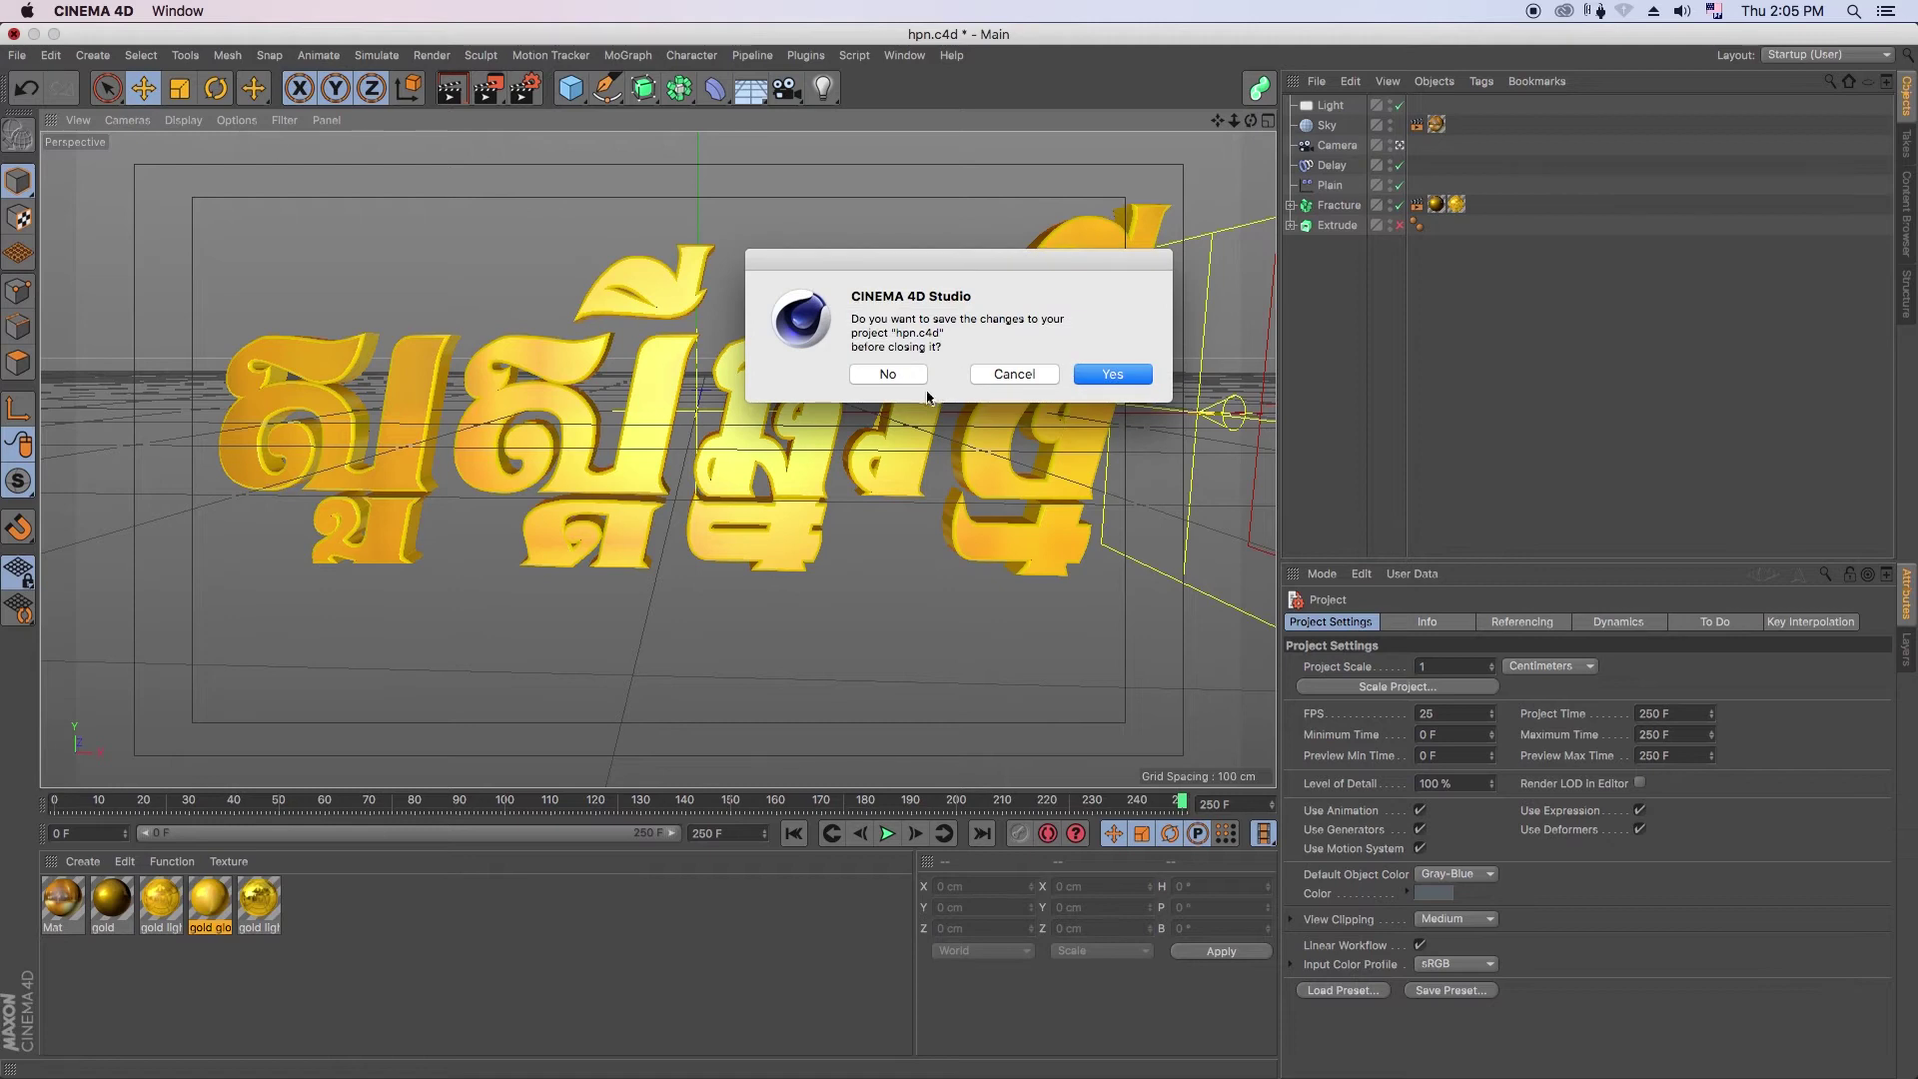
{"action": "left_click", "coordinate": [1129, 378]}
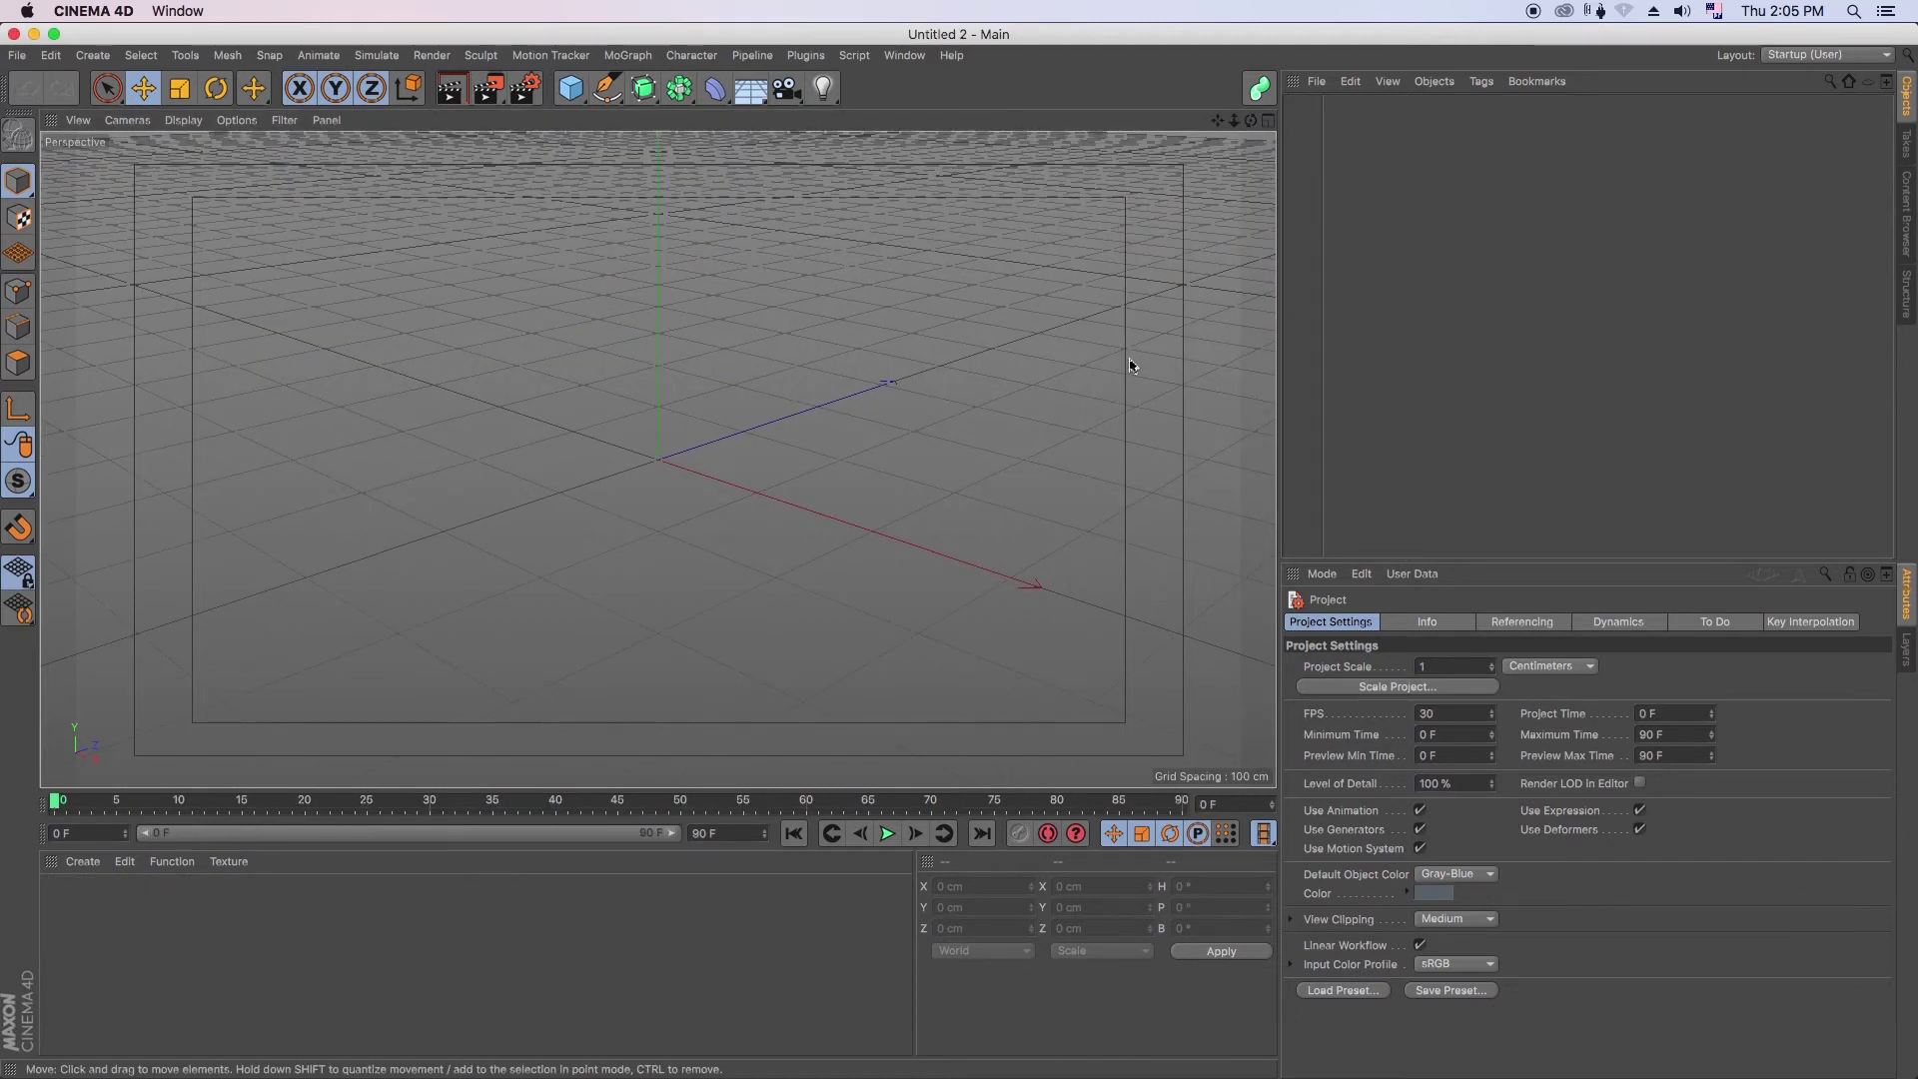
- Browse Applications to After Effects CC 2017's Plug-ins folder and inspect C4DImporter.plugin
{"action": "key", "text": "super+h"}
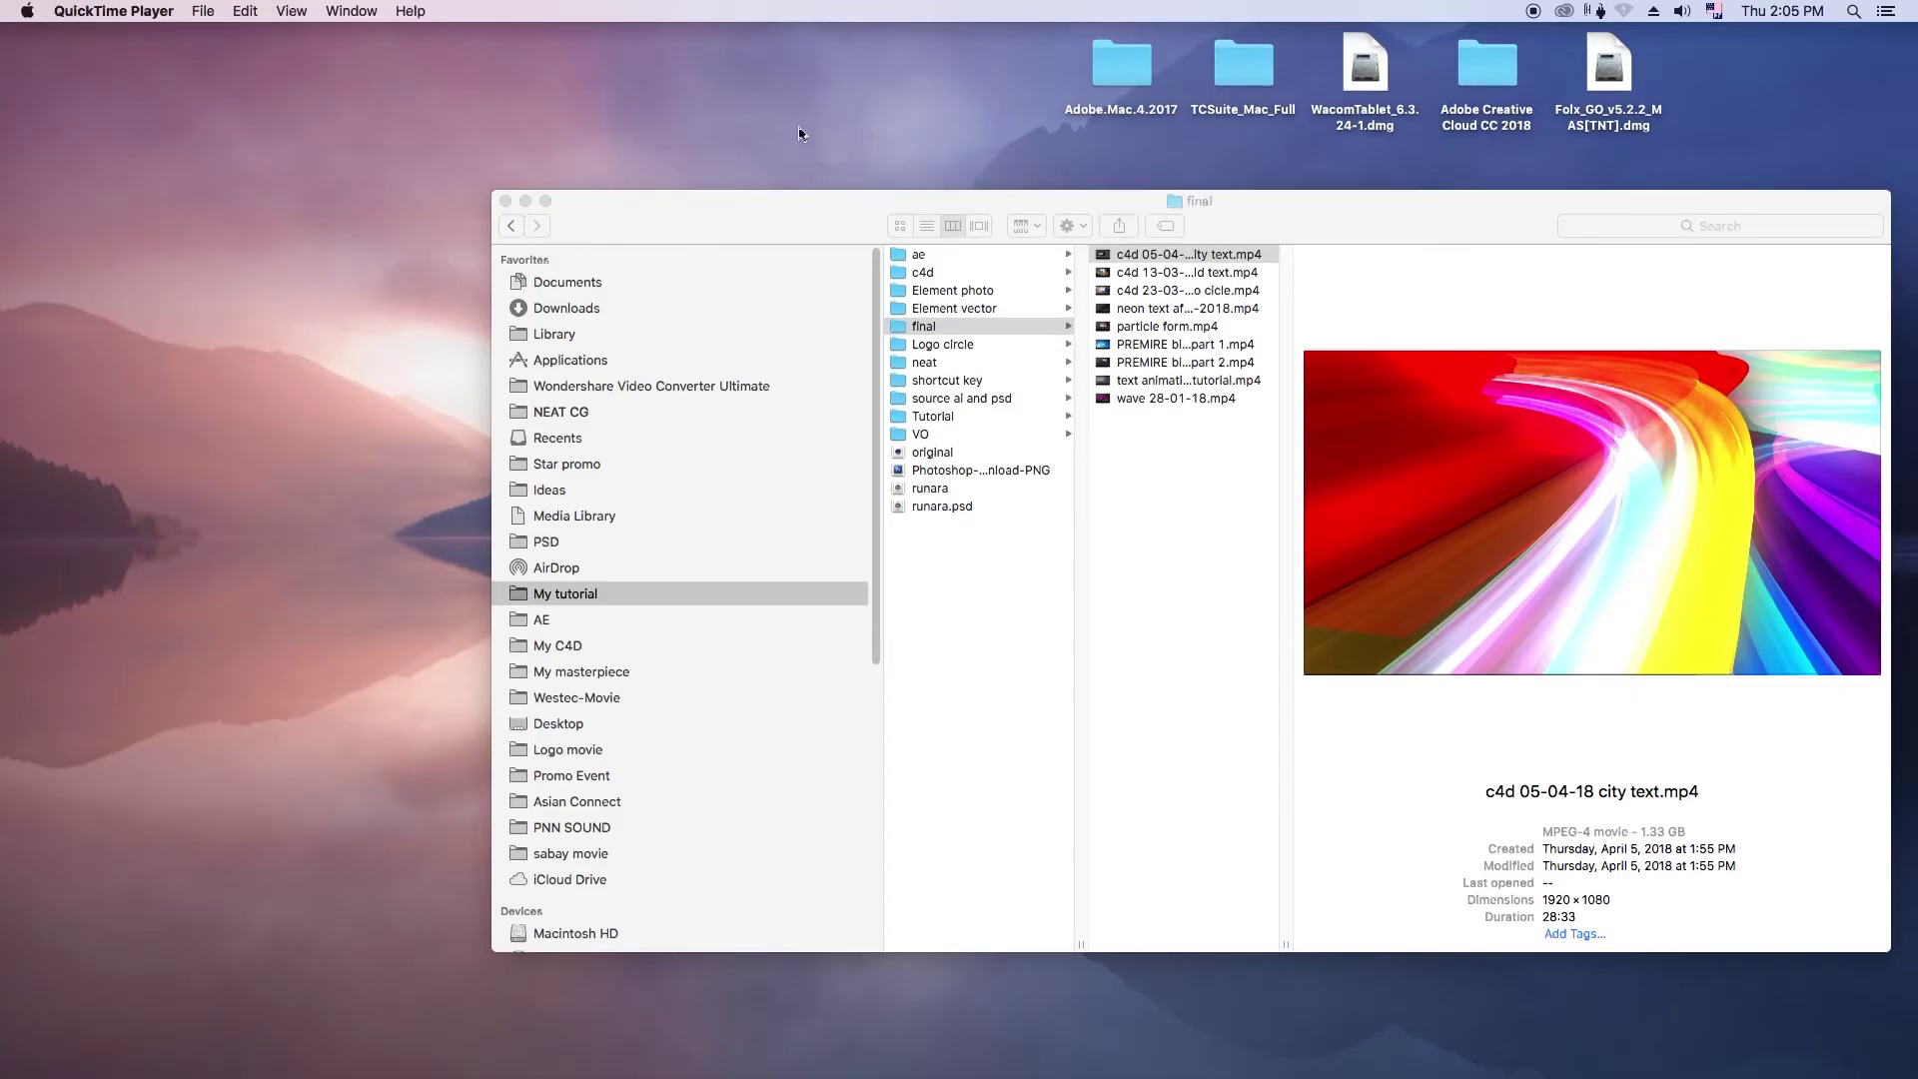
{"action": "left_click_drag", "start_coordinate": [805, 236], "coordinate": [543, 184]}
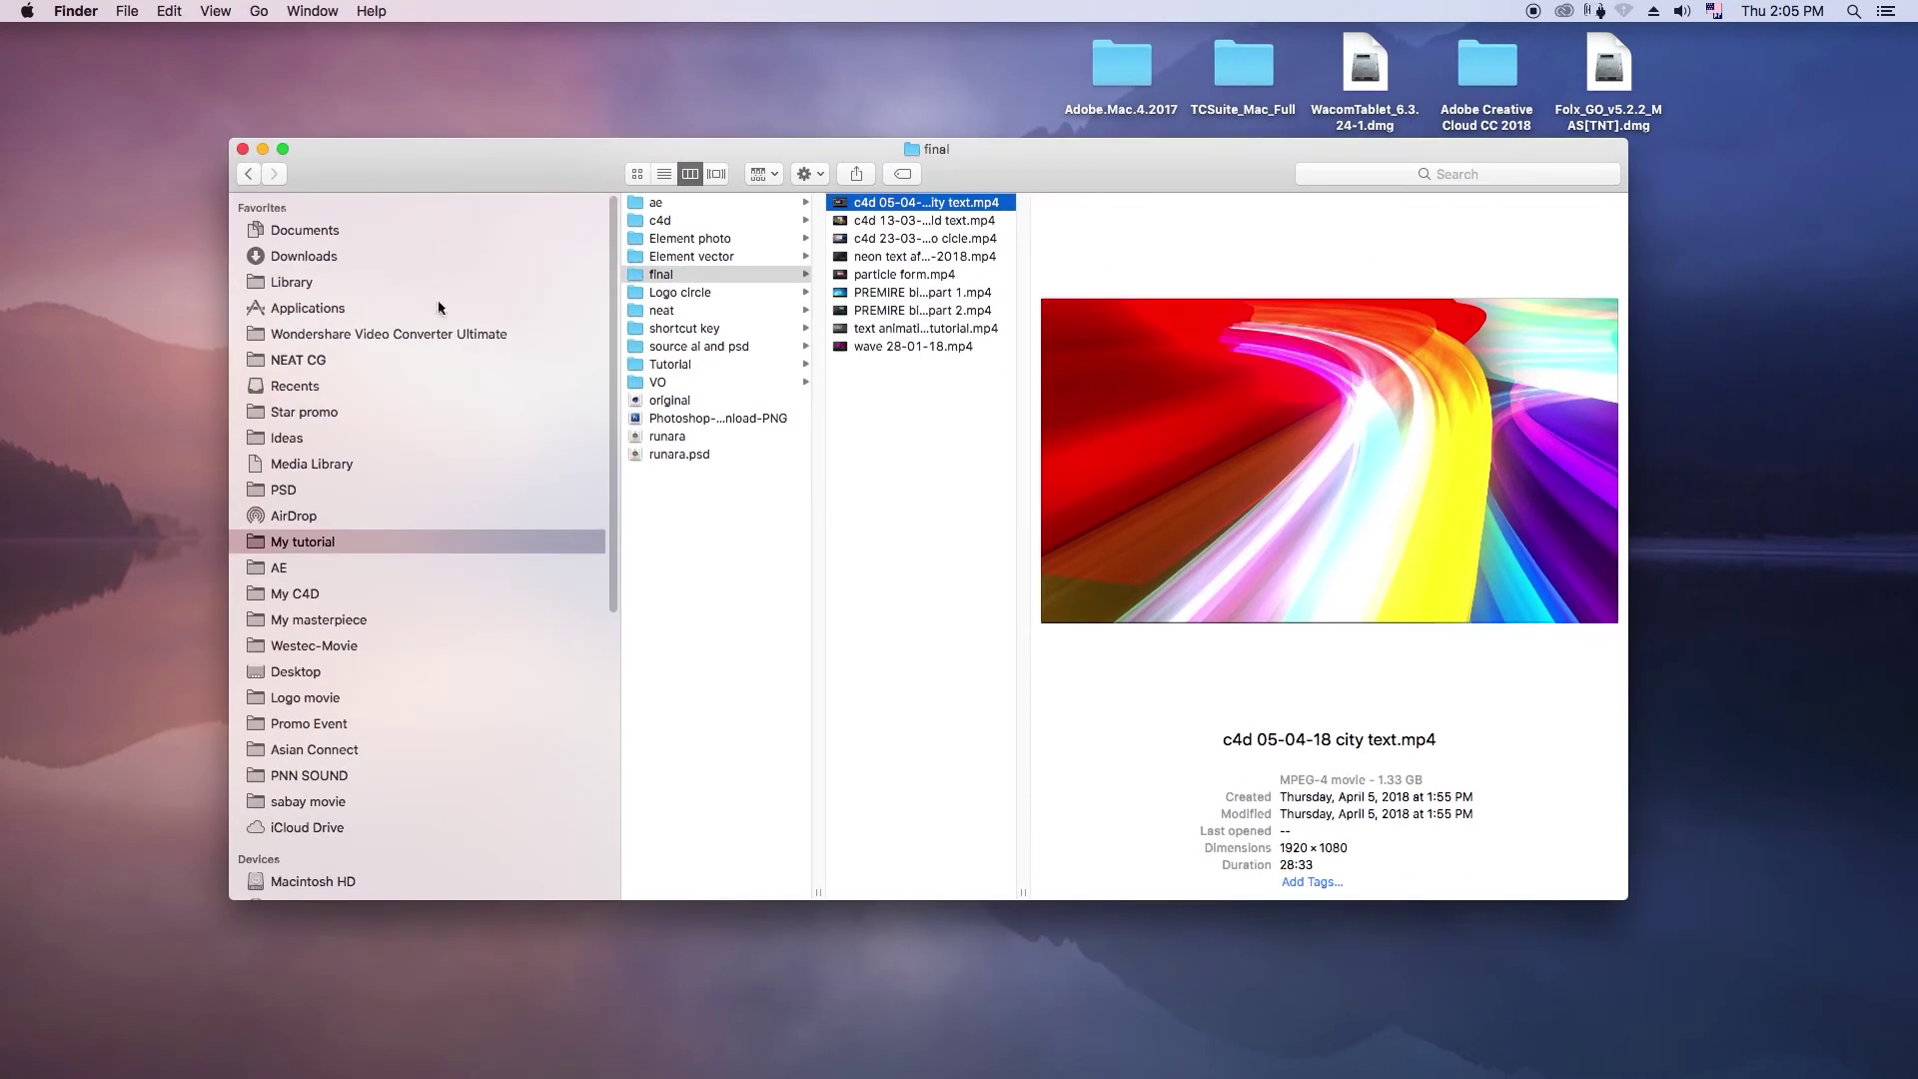
{"action": "left_click", "coordinate": [440, 357]}
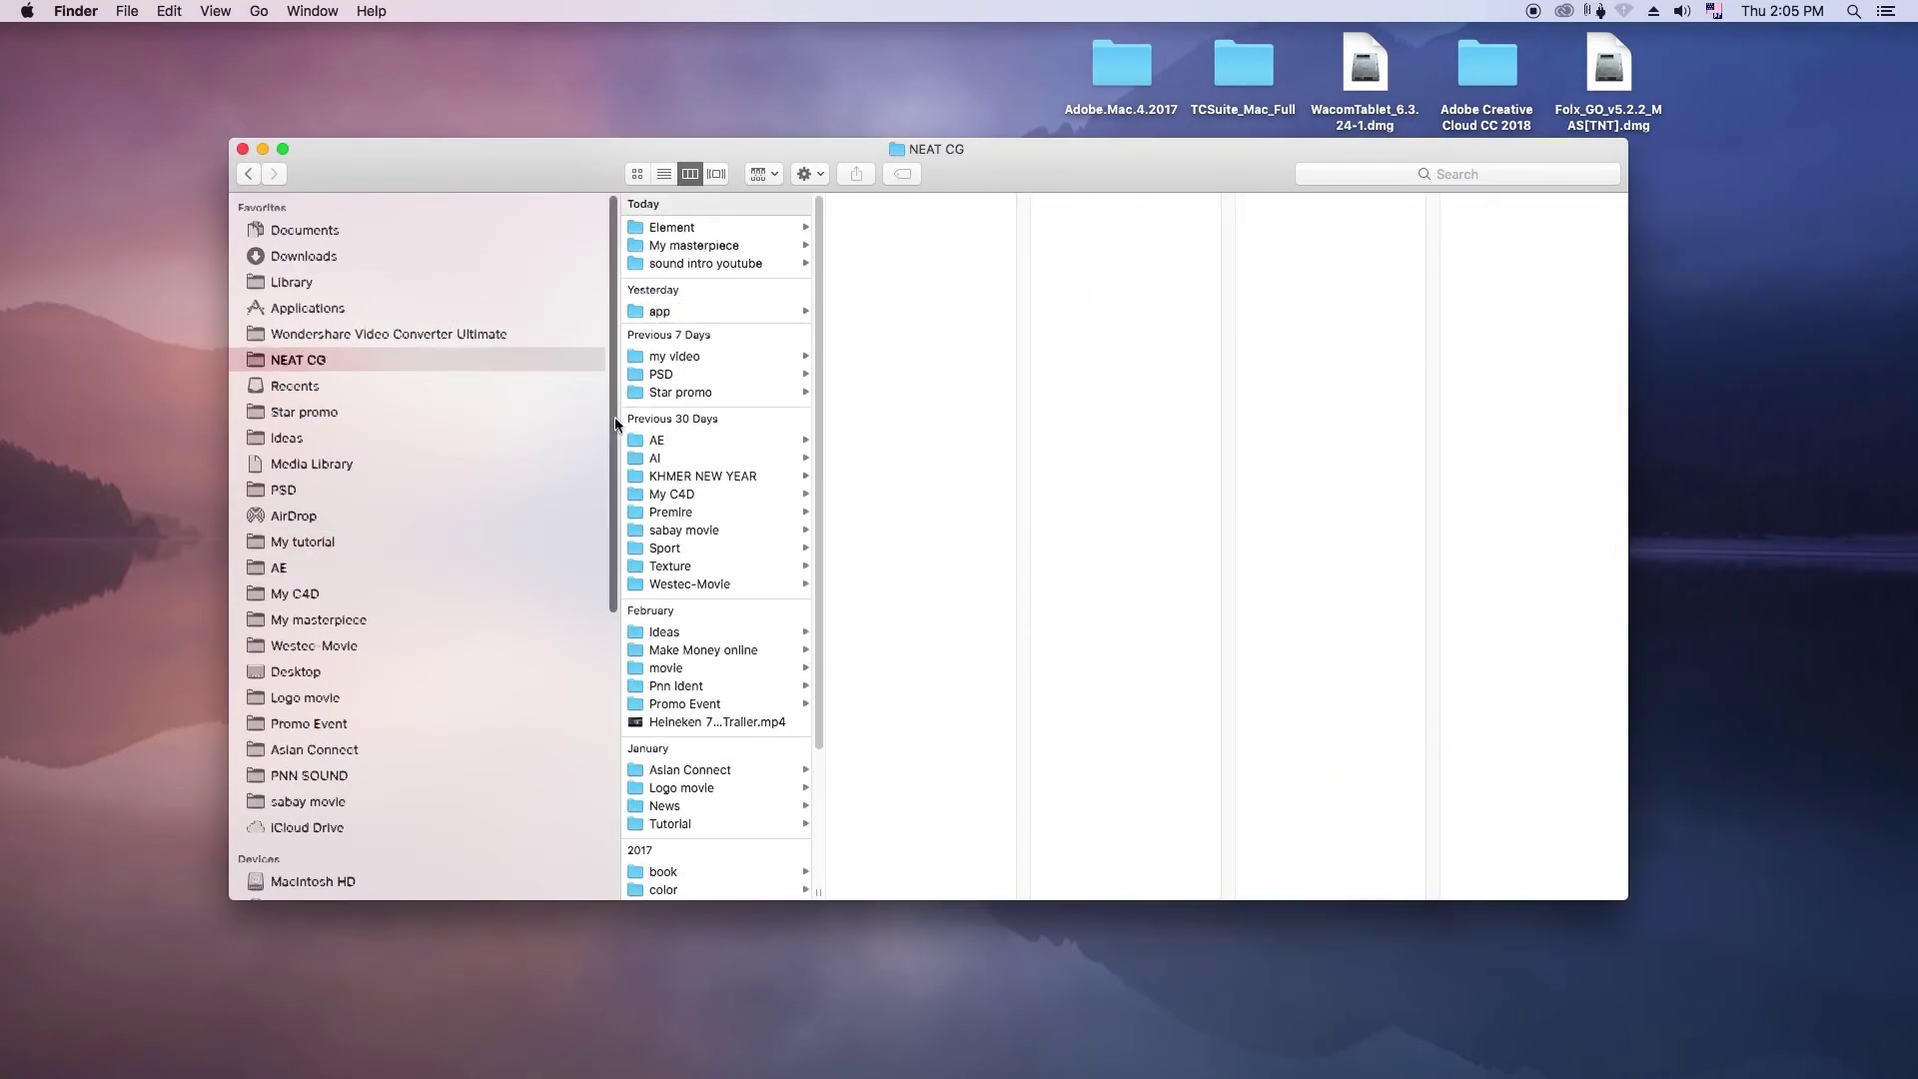
{"action": "key", "text": "super+shift+a"}
{"action": "left_click", "coordinate": [759, 236]}
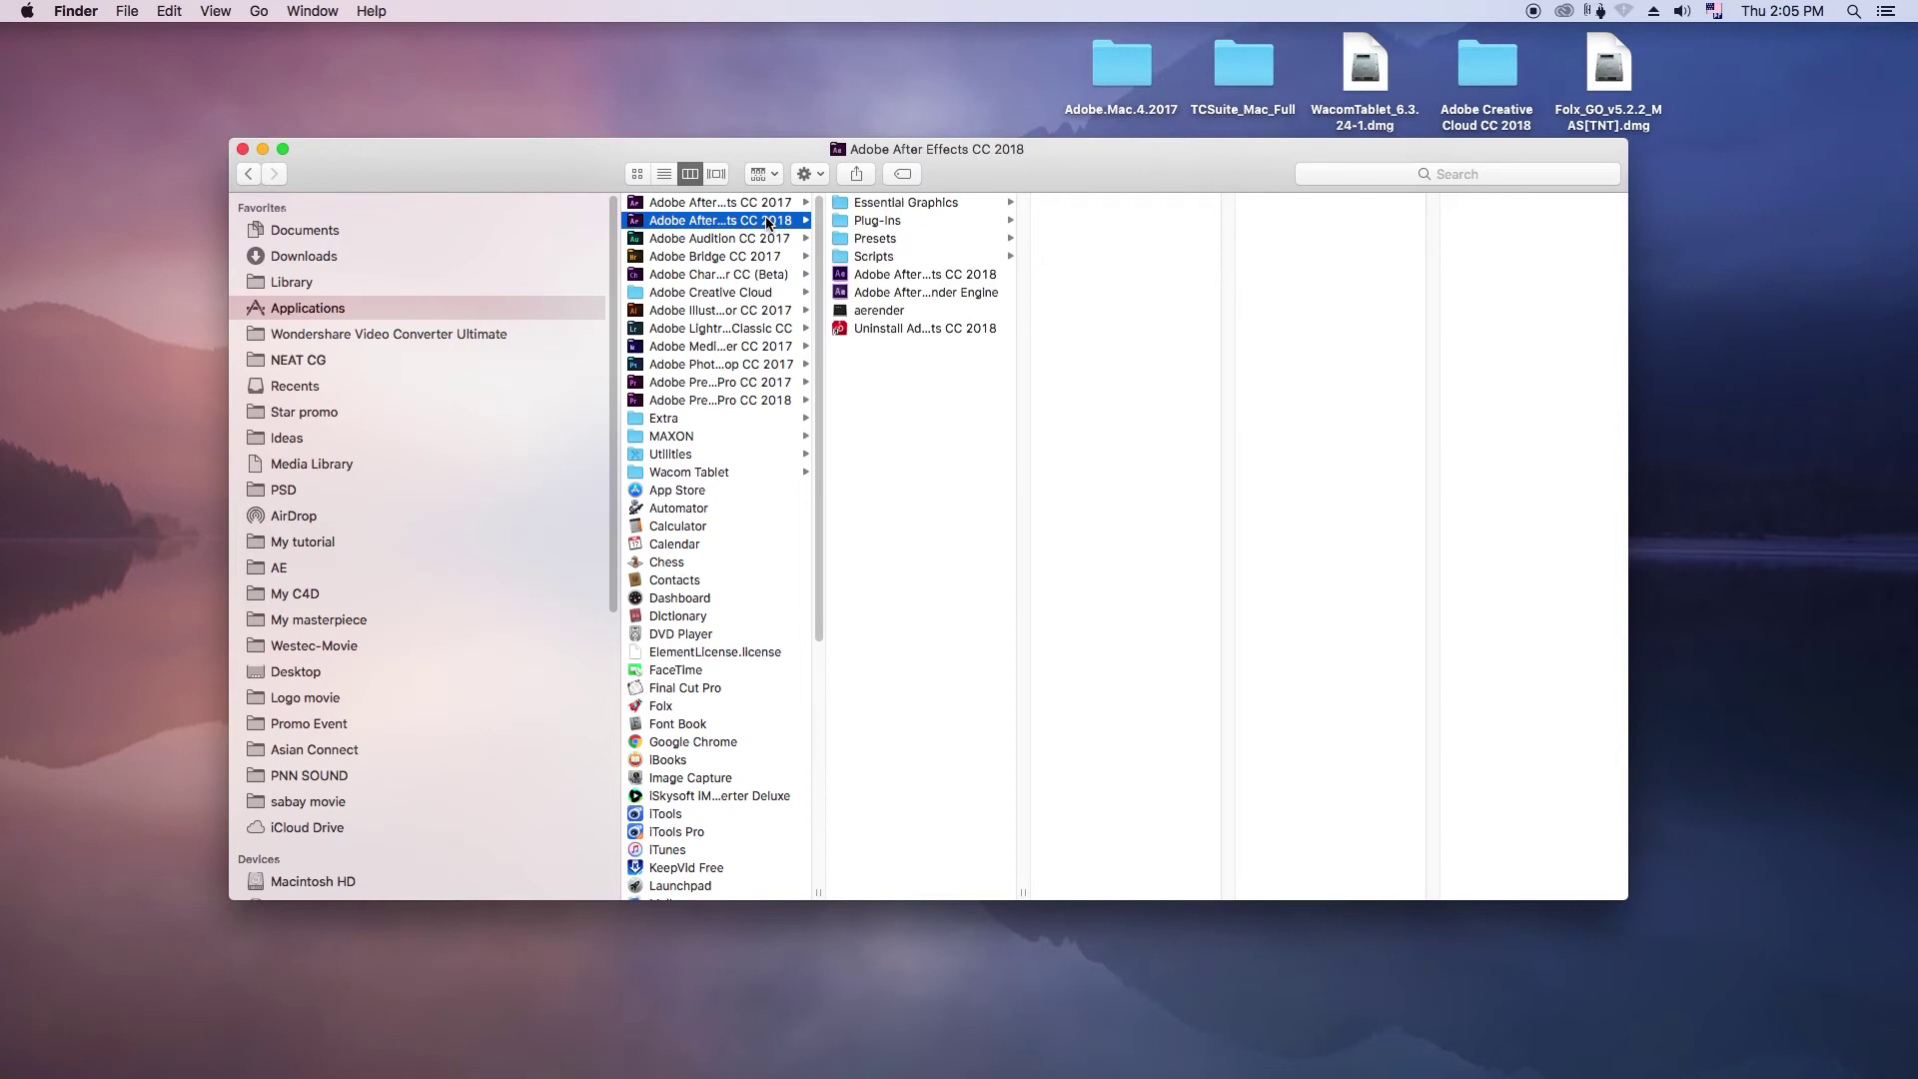
{"action": "left_click", "coordinate": [897, 218]}
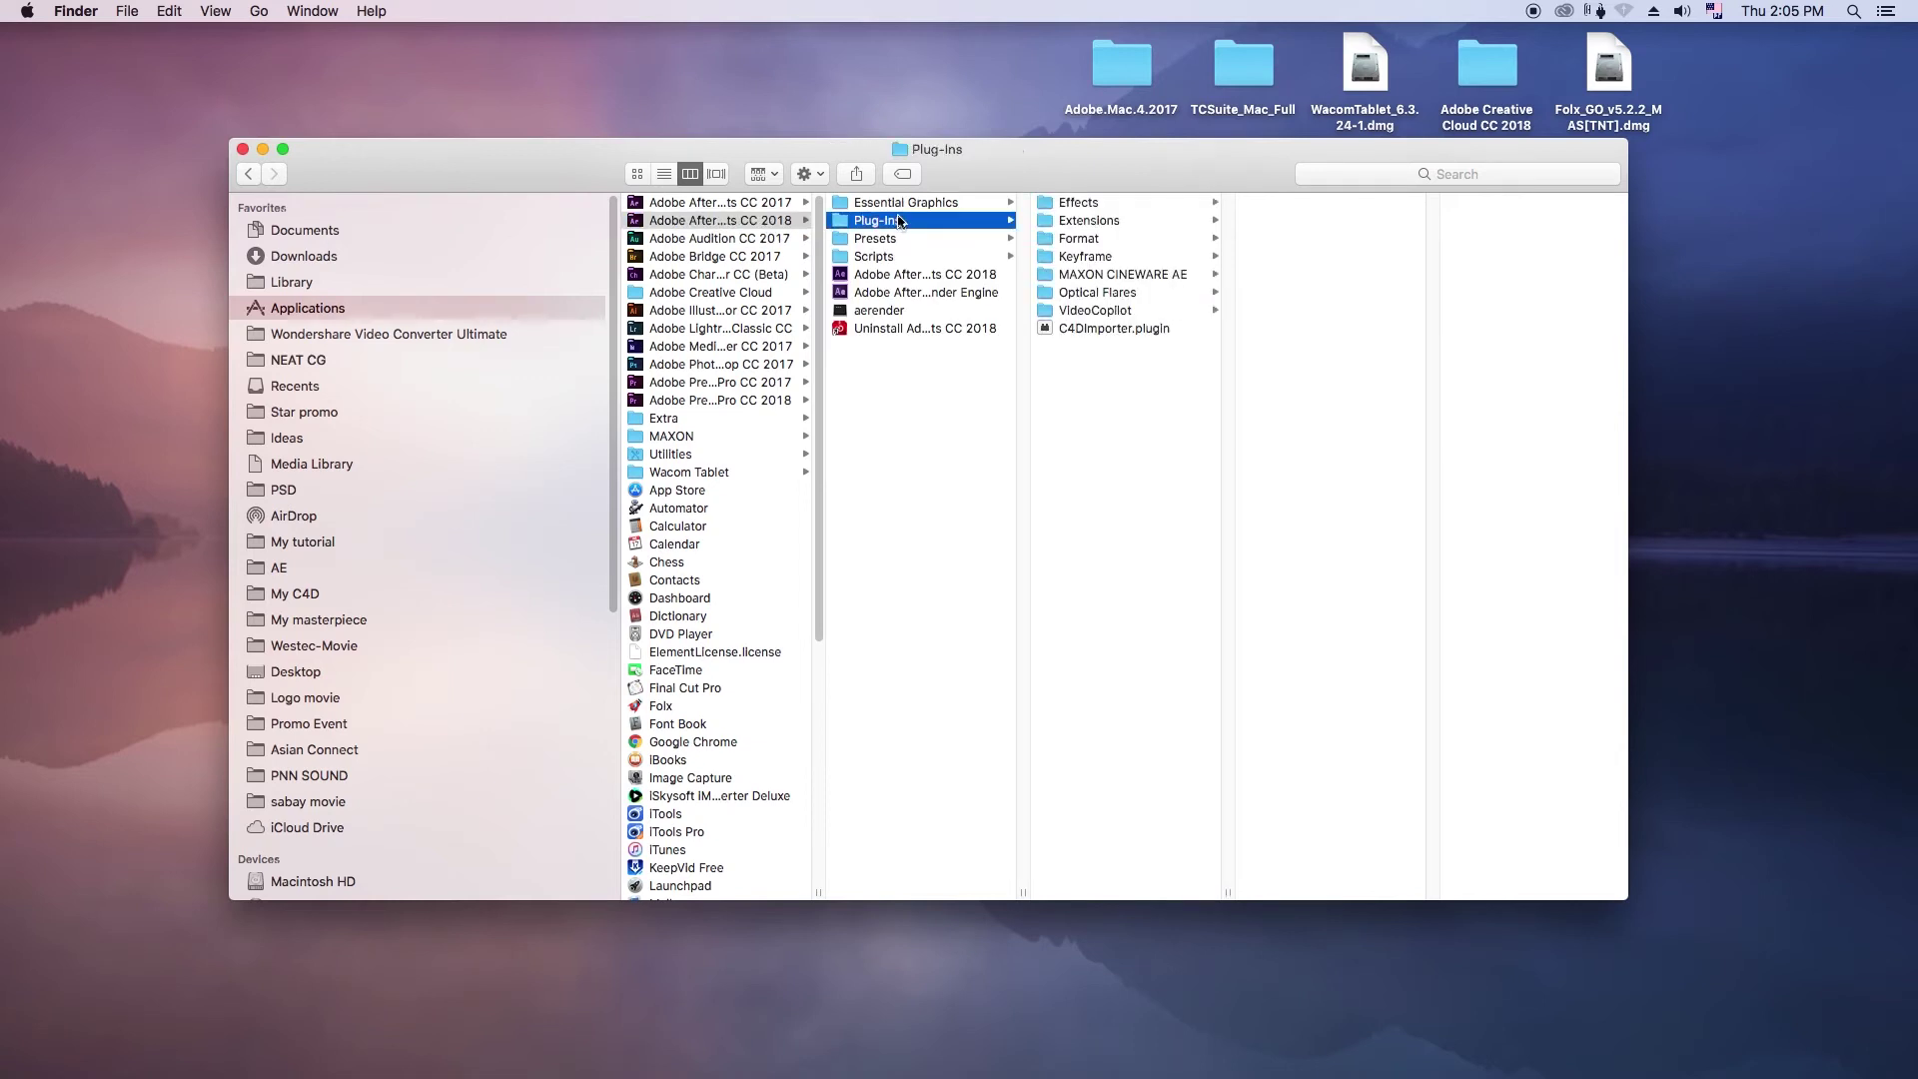
{"action": "left_click", "coordinate": [789, 202]}
{"action": "left_click", "coordinate": [885, 203]}
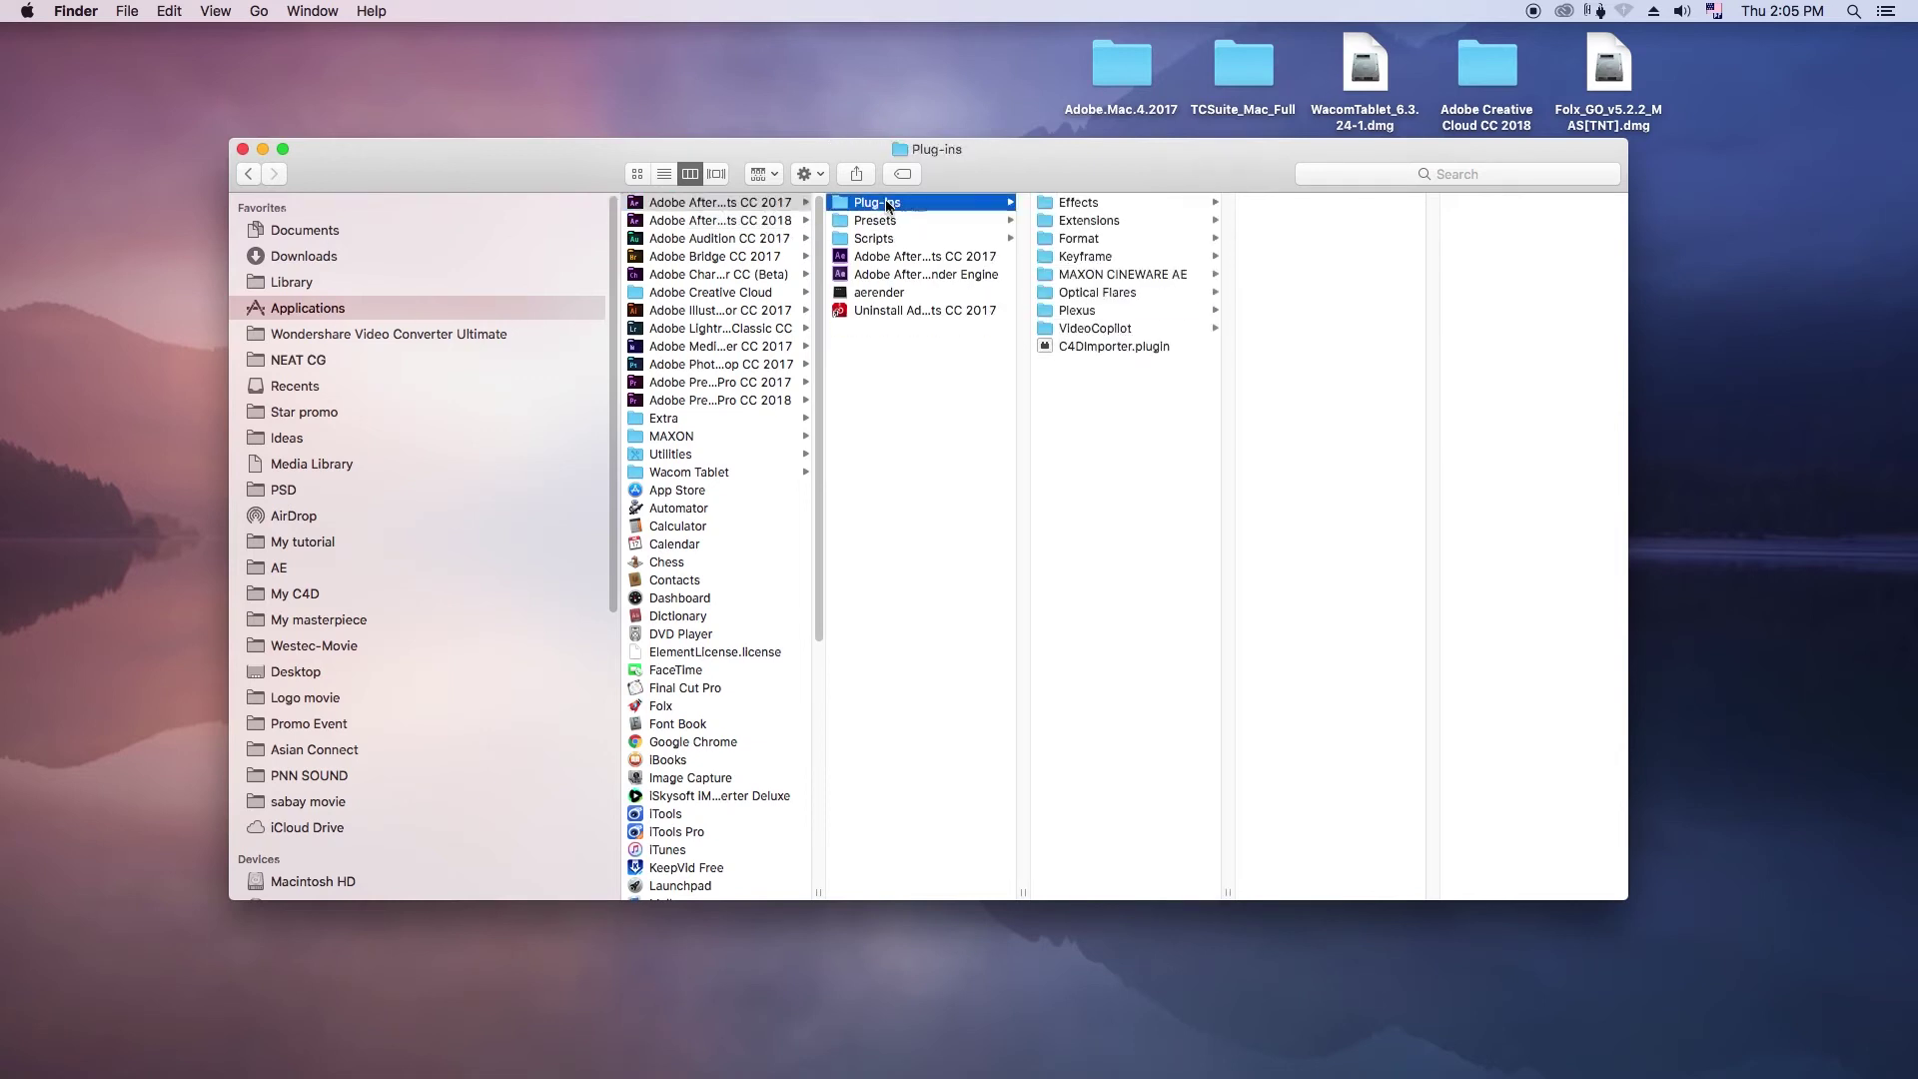
{"action": "left_click", "coordinate": [1117, 349]}
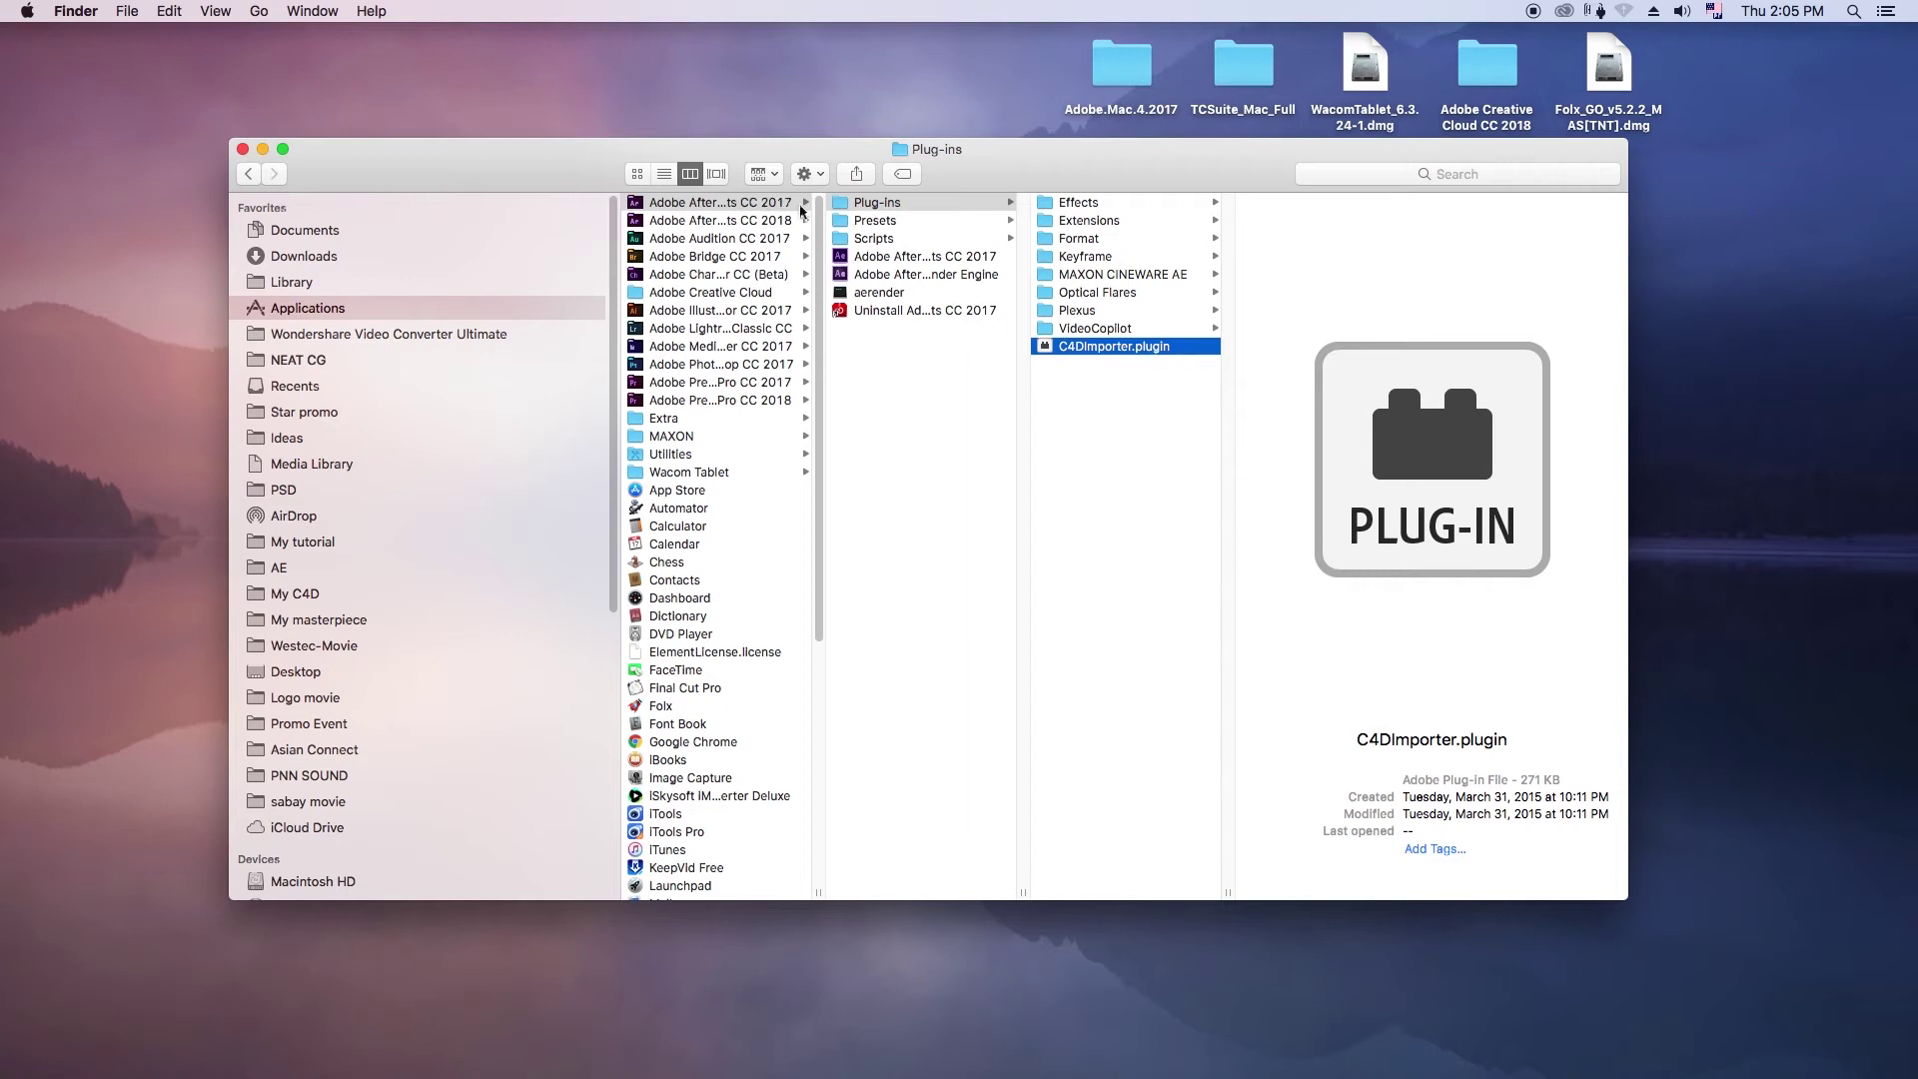
{"action": "left_click", "coordinate": [719, 202]}
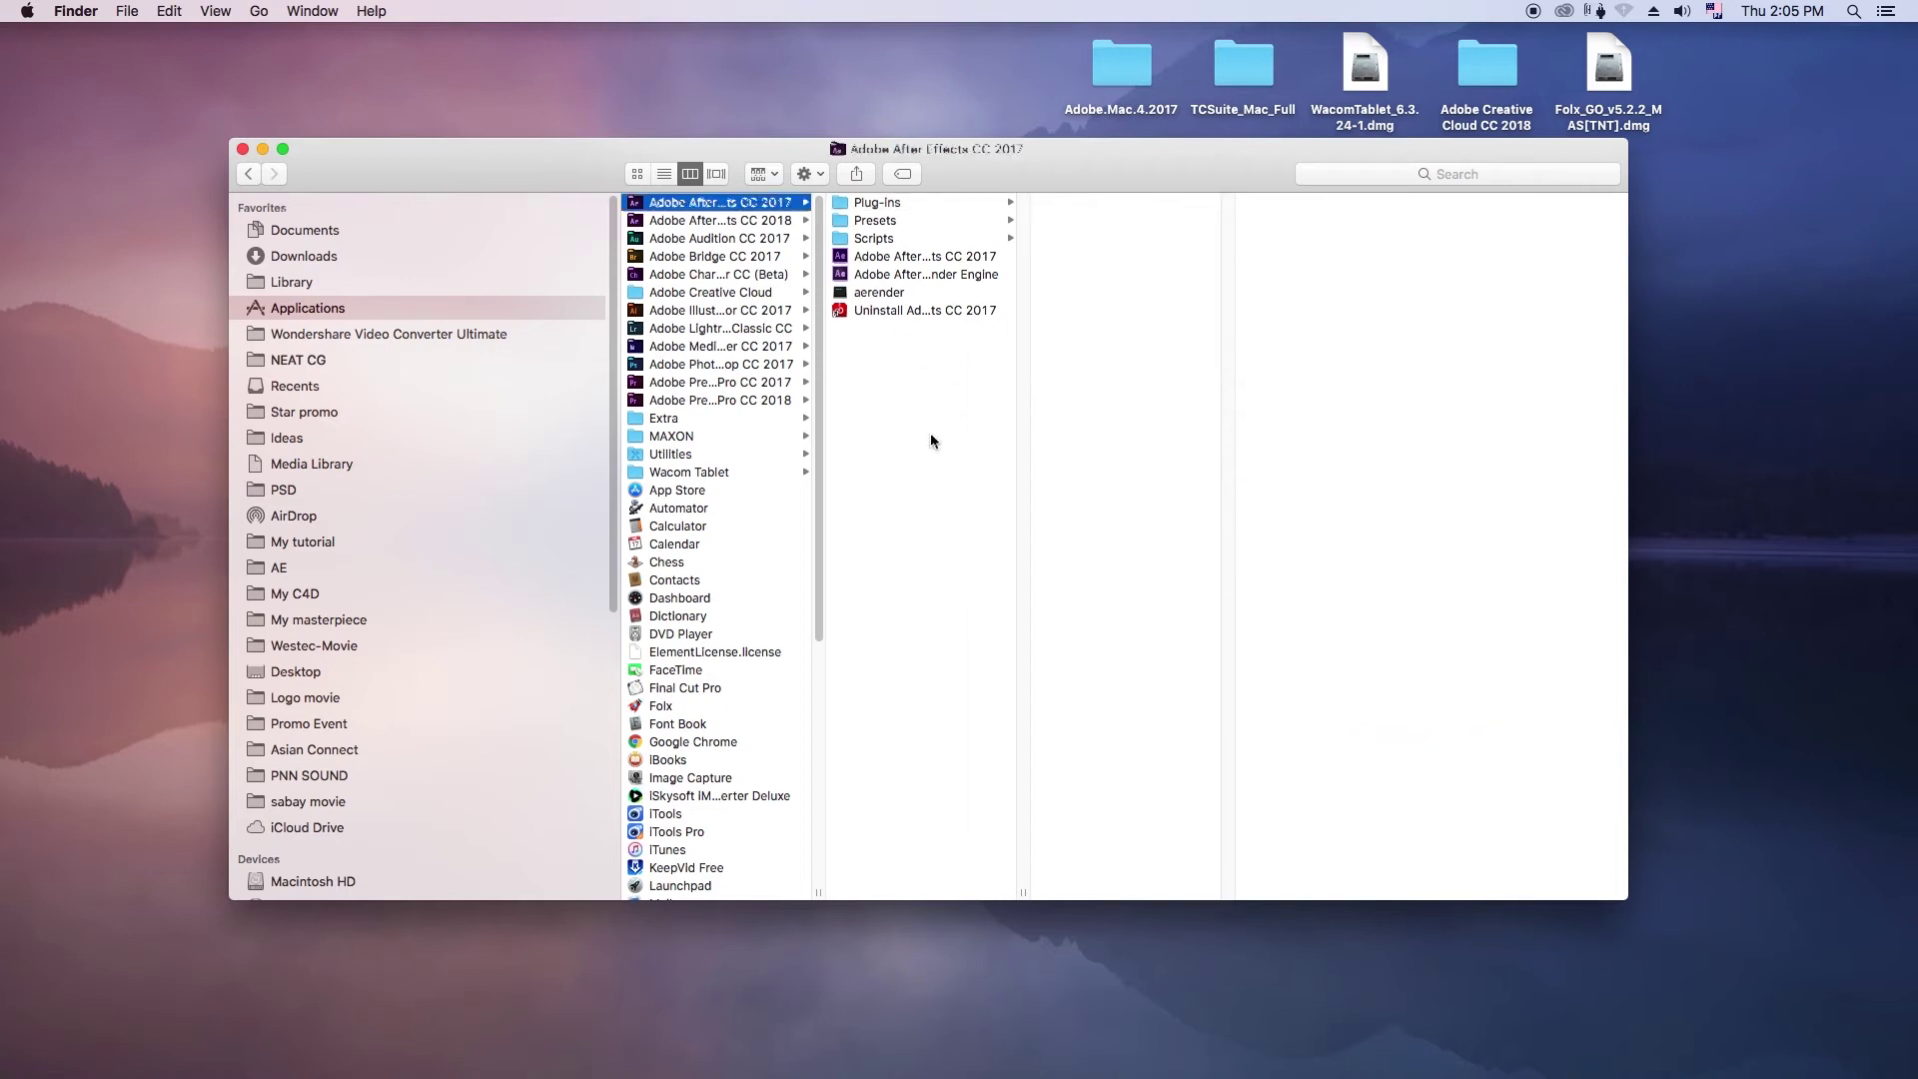
- Browse MAXON > CINEMA 4D R18 > Exchange Plugins > aftereffects > Importer > OSX > CS5-CS6 to C4DImporter.zip
{"action": "left_click", "coordinate": [750, 437]}
{"action": "left_click", "coordinate": [898, 203]}
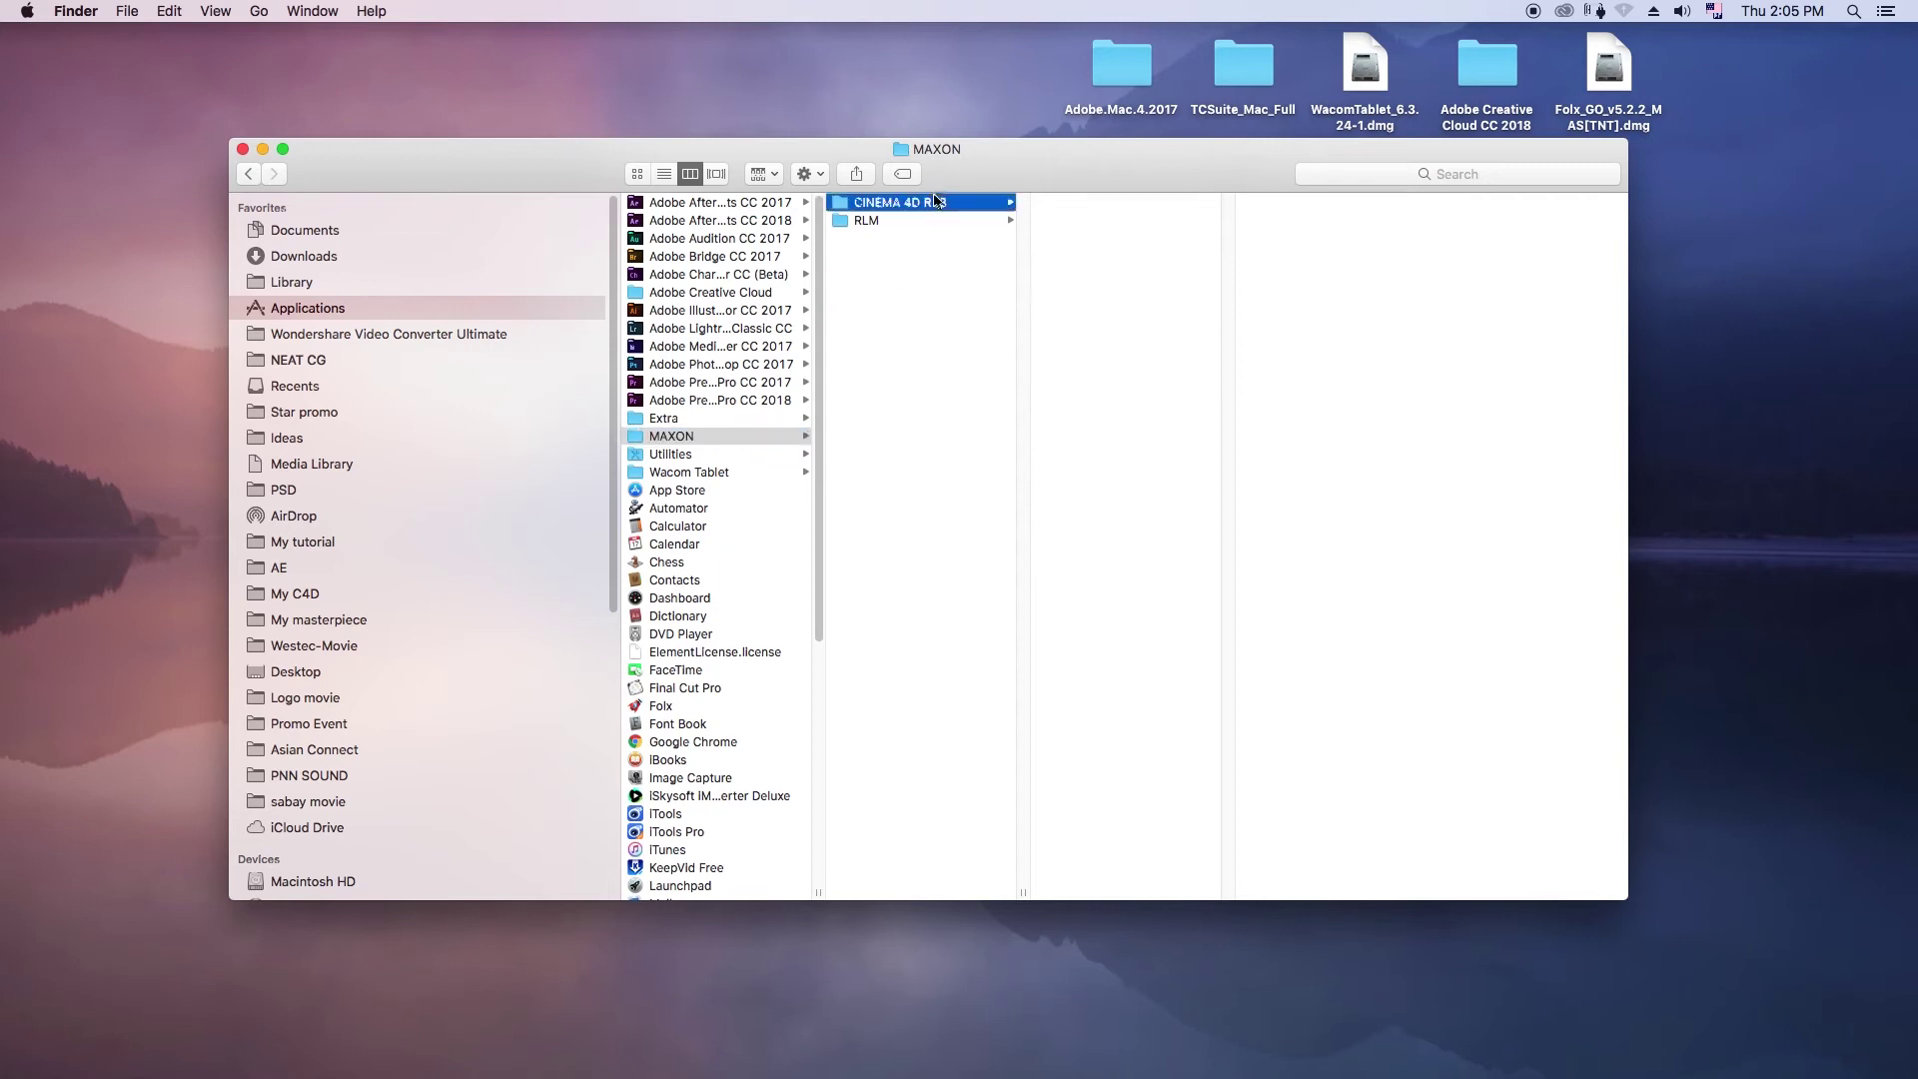
{"action": "left_click", "coordinate": [1110, 203]}
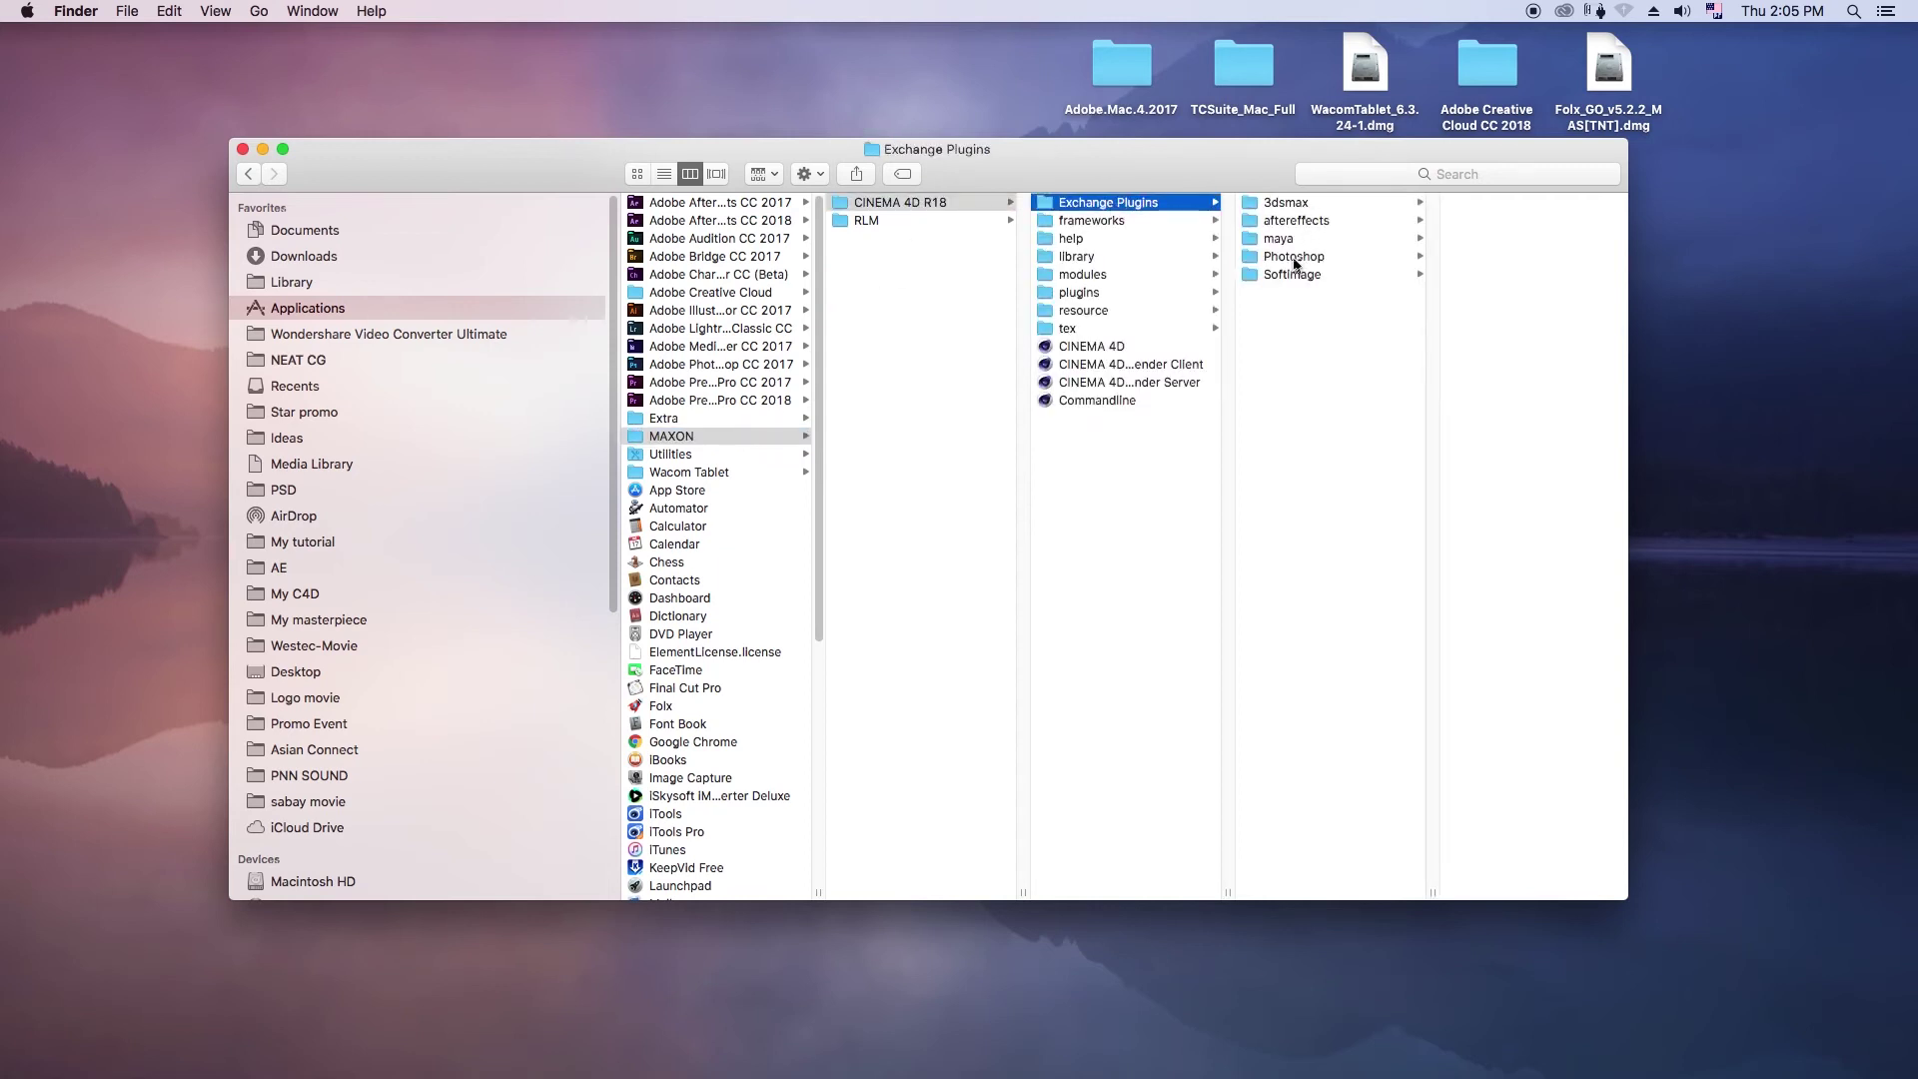
{"action": "left_click", "coordinate": [1304, 224]}
{"action": "left_click", "coordinate": [1480, 220]}
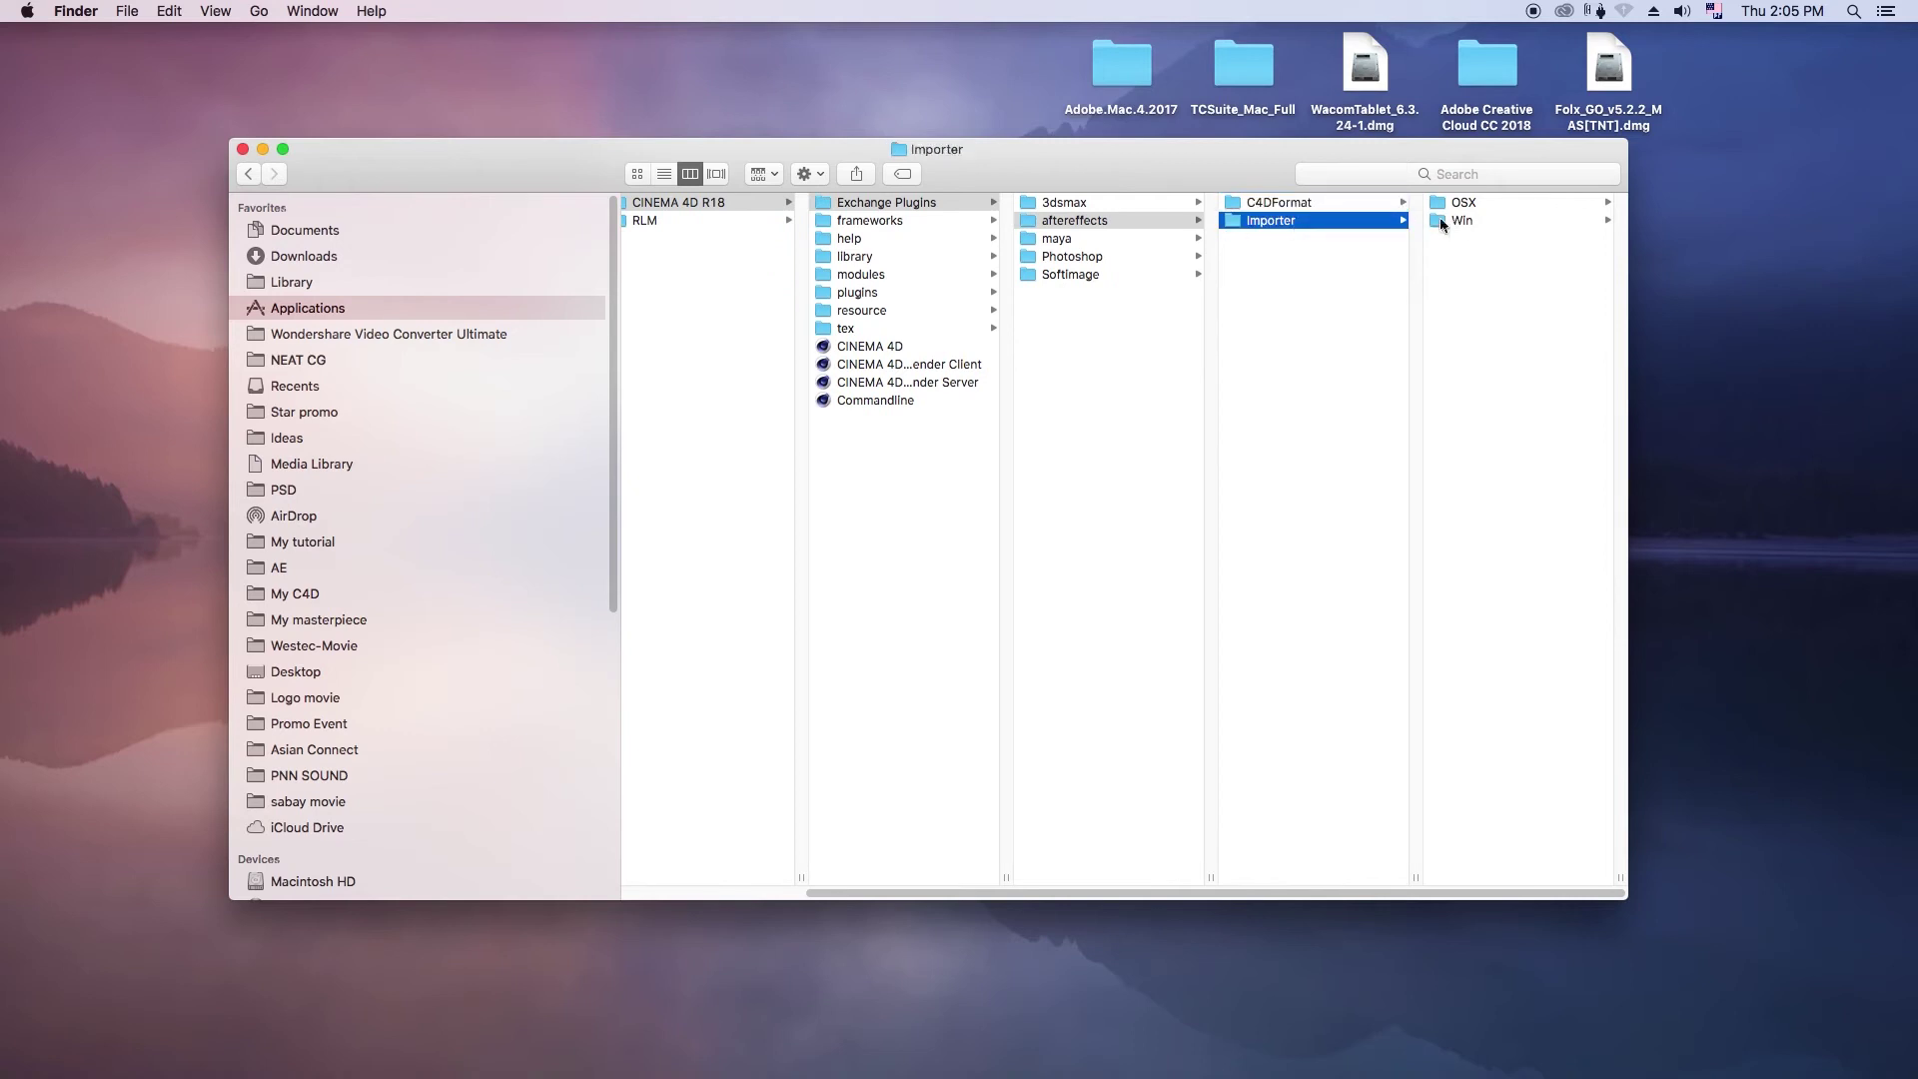
{"action": "left_click", "coordinate": [1464, 222]}
{"action": "left_click", "coordinate": [1330, 211]}
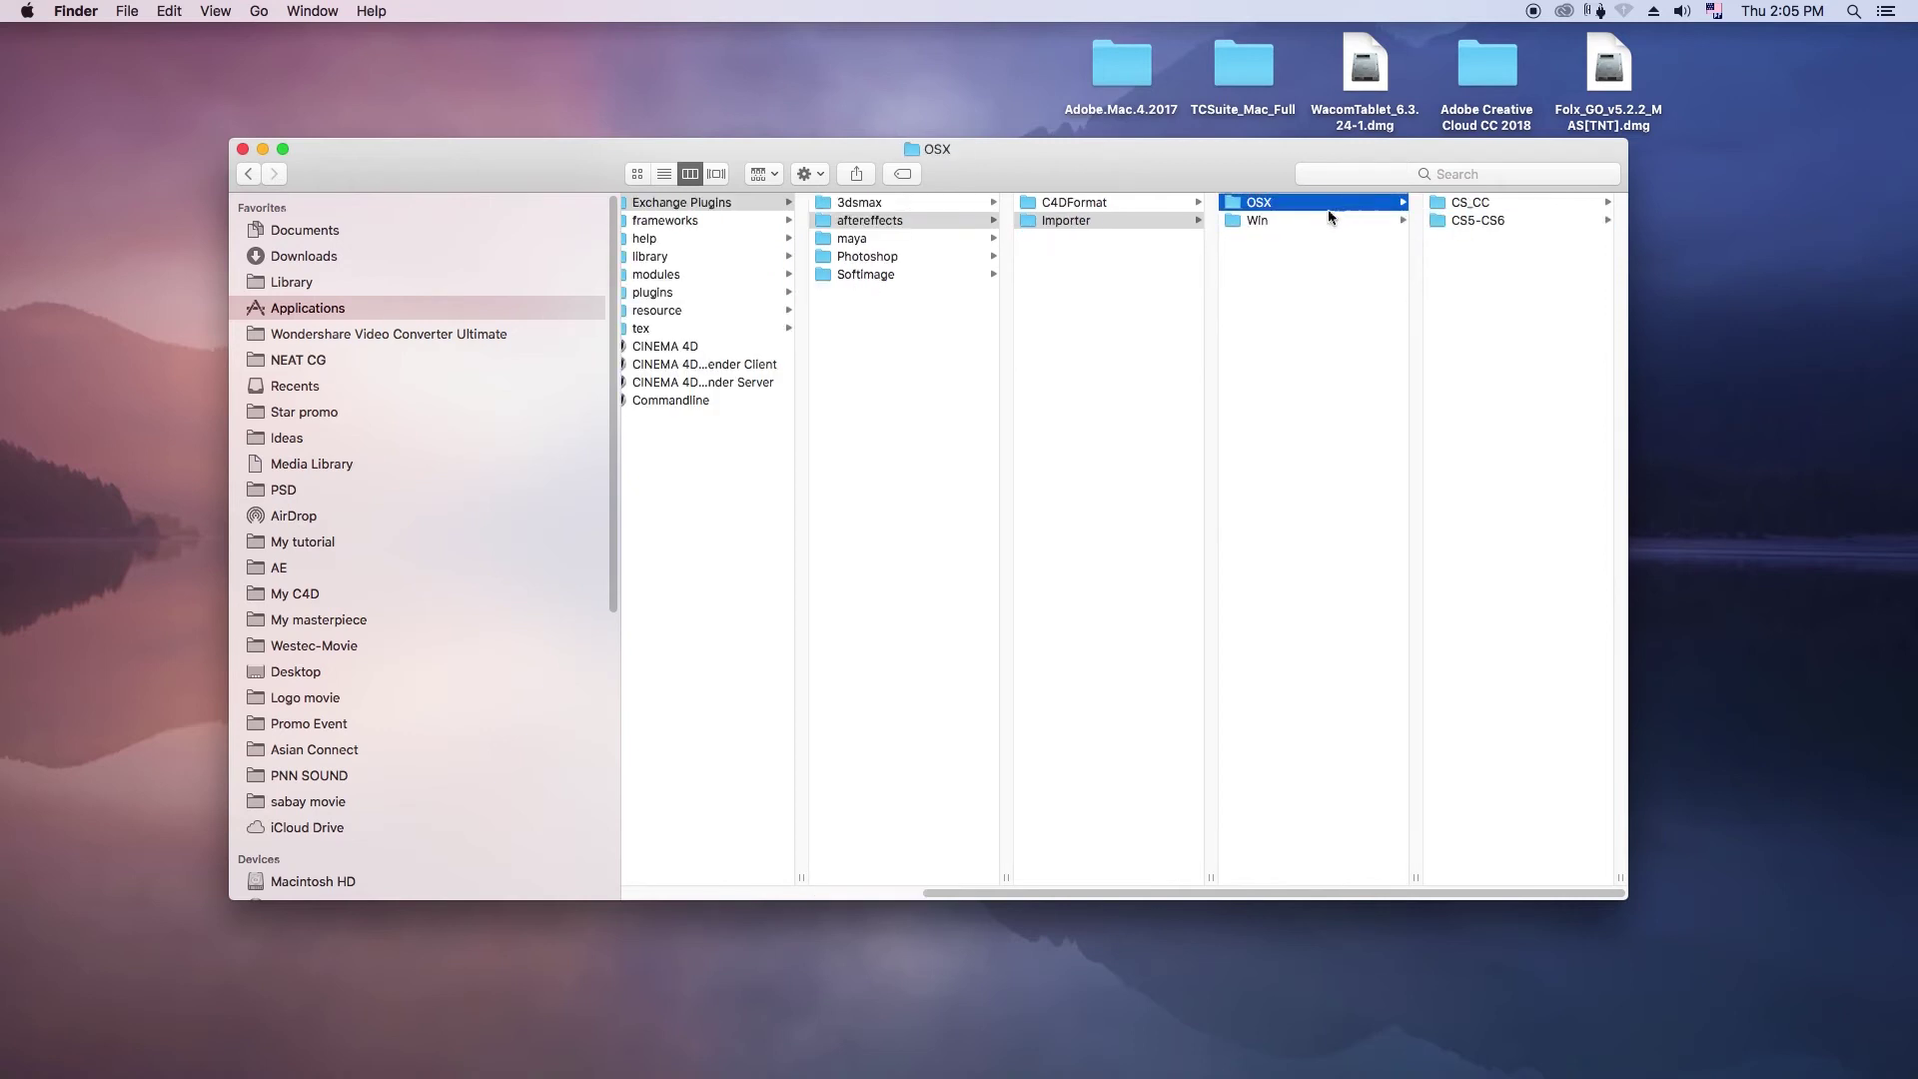
{"action": "left_click", "coordinate": [1477, 219]}
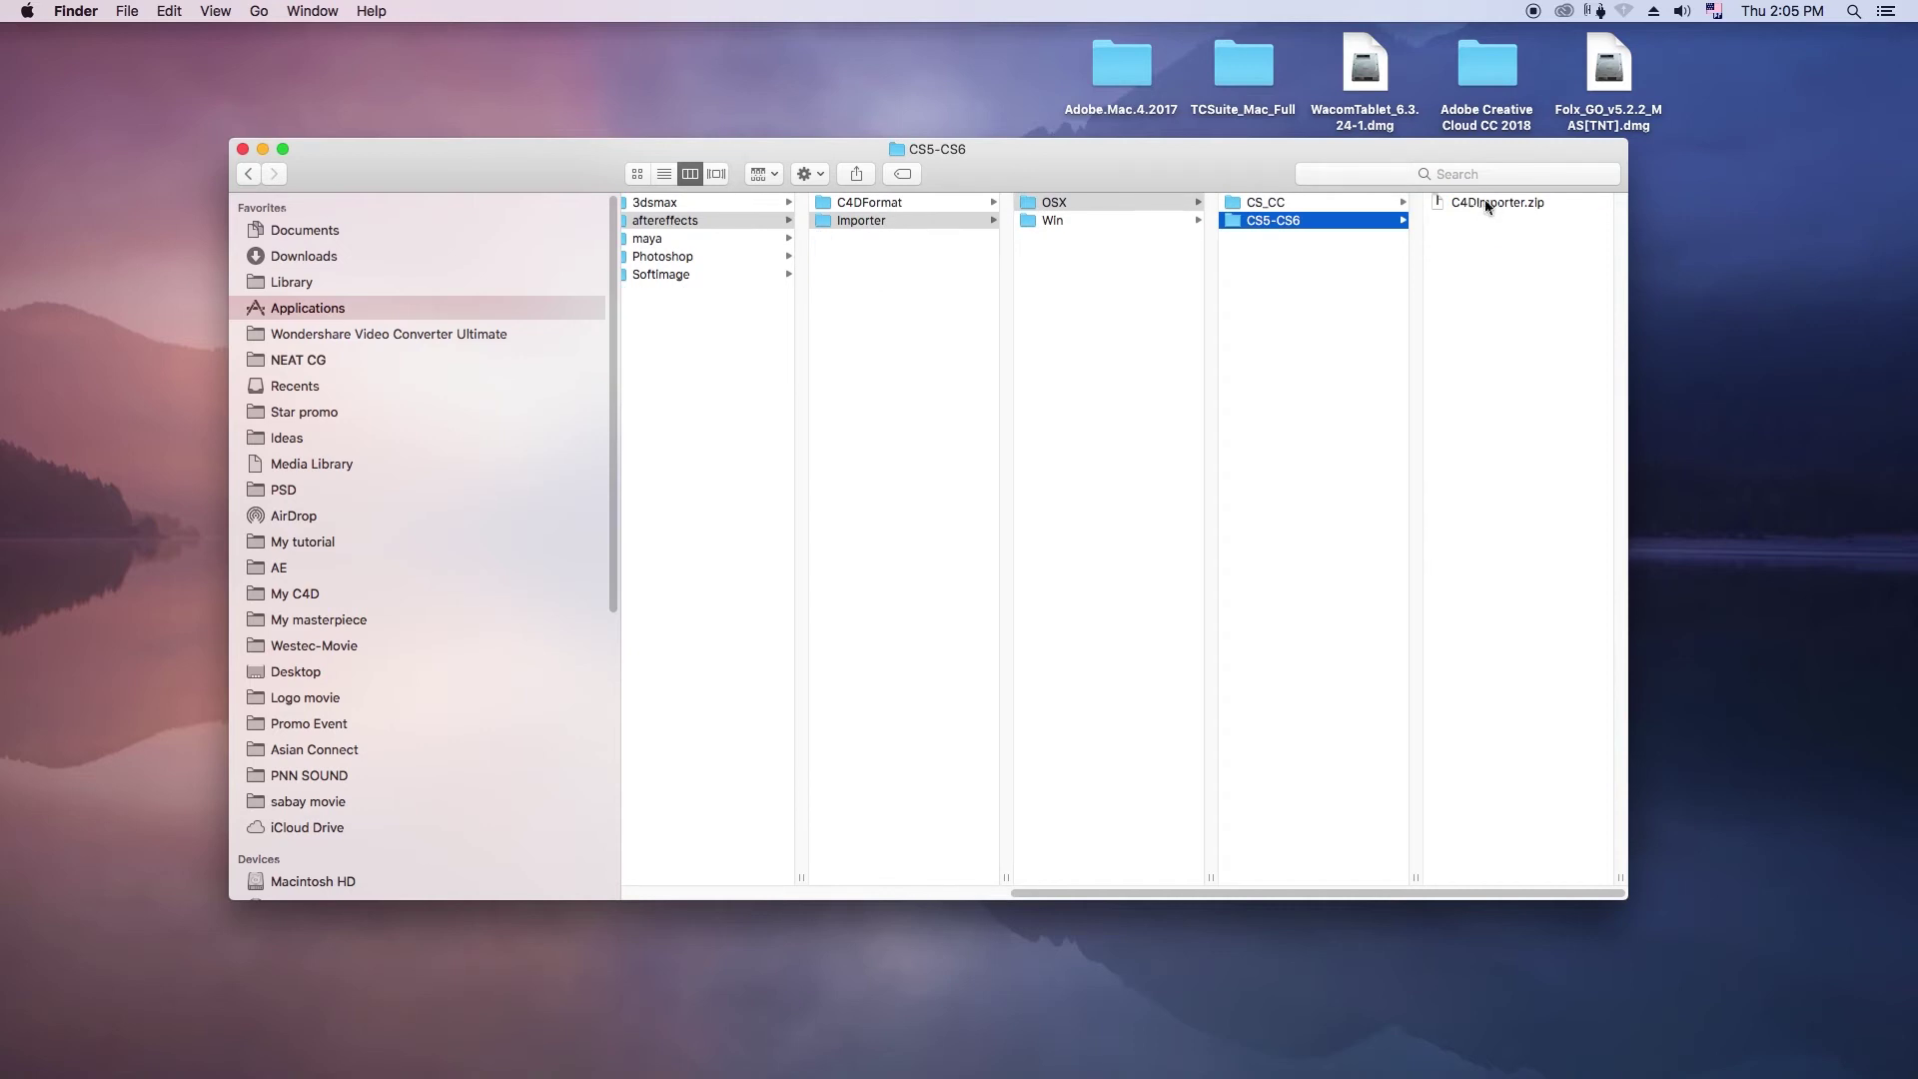
{"action": "left_click_drag", "start_coordinate": [1257, 892], "coordinate": [871, 892]}
- Return to After Effects CC 2017's Plug-ins folder and close the Finder window
{"action": "left_click", "coordinate": [765, 205]}
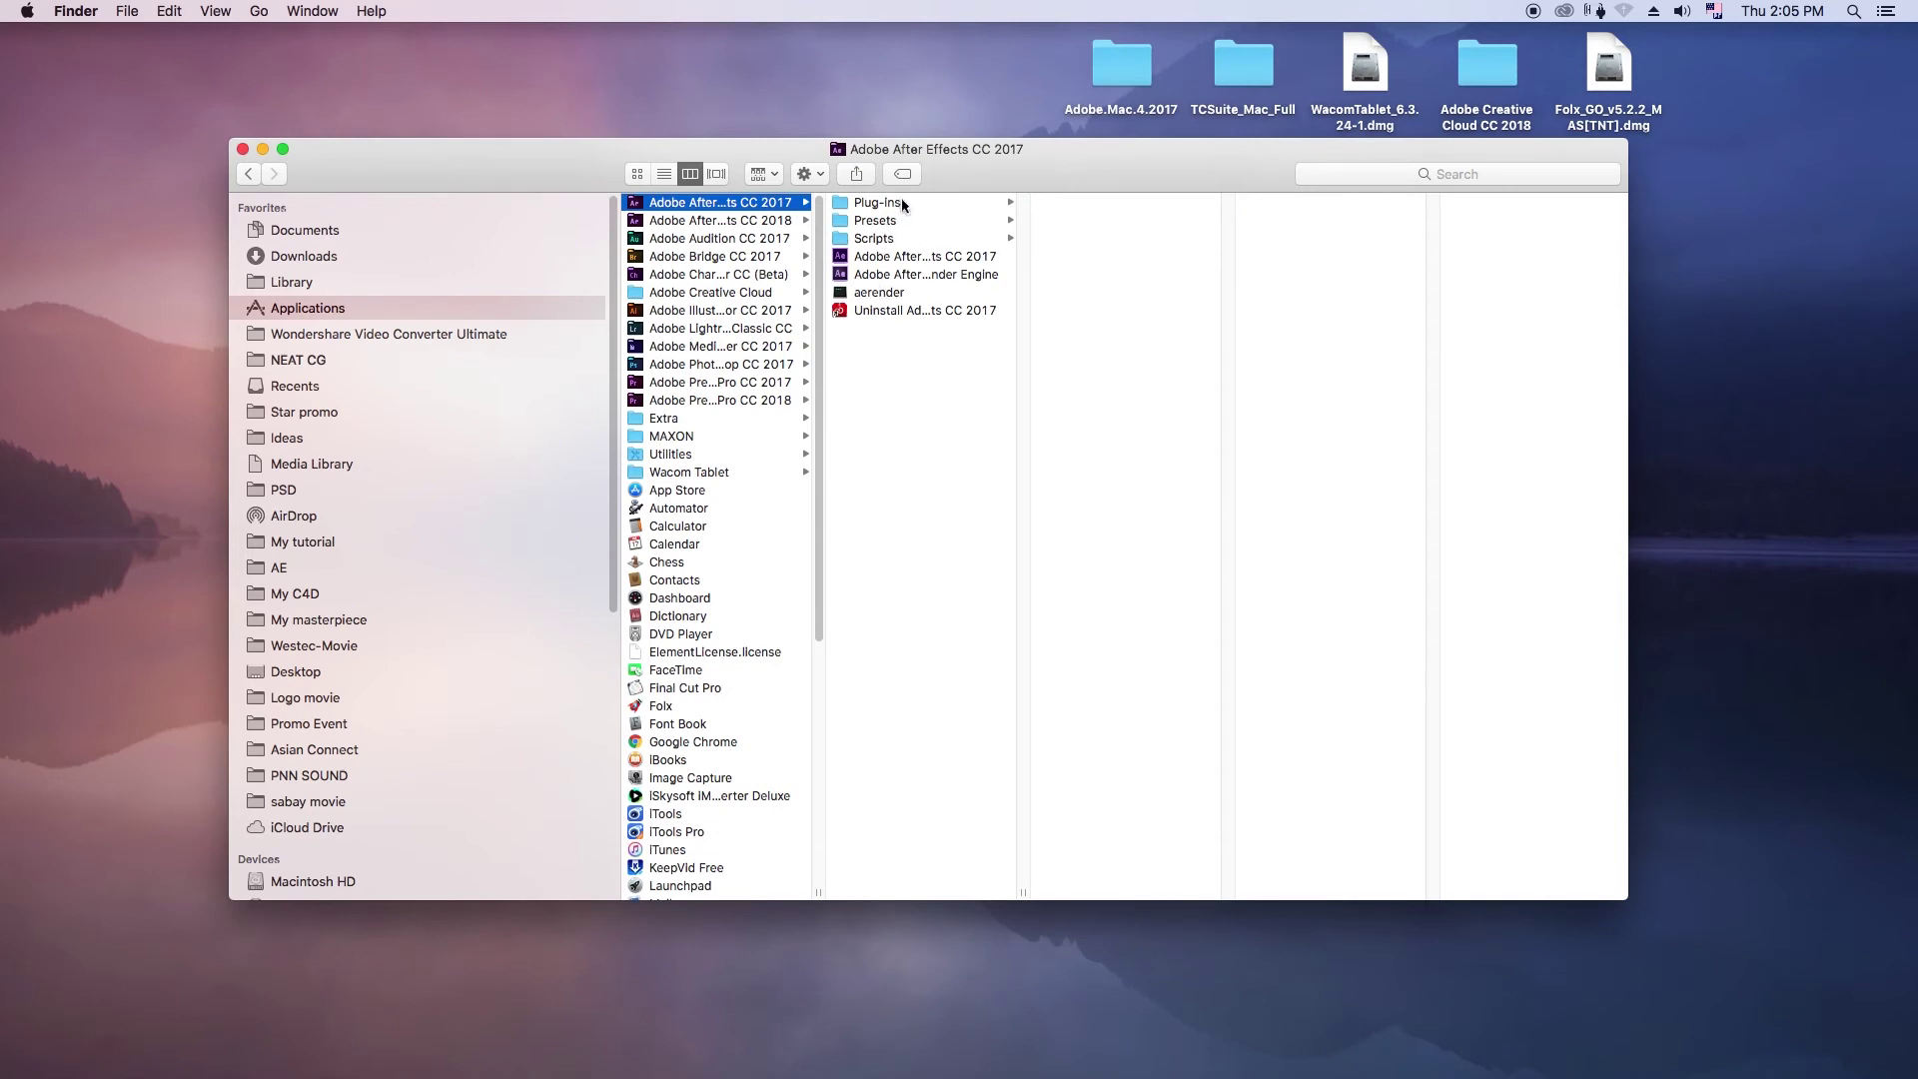
{"action": "left_click", "coordinate": [903, 205]}
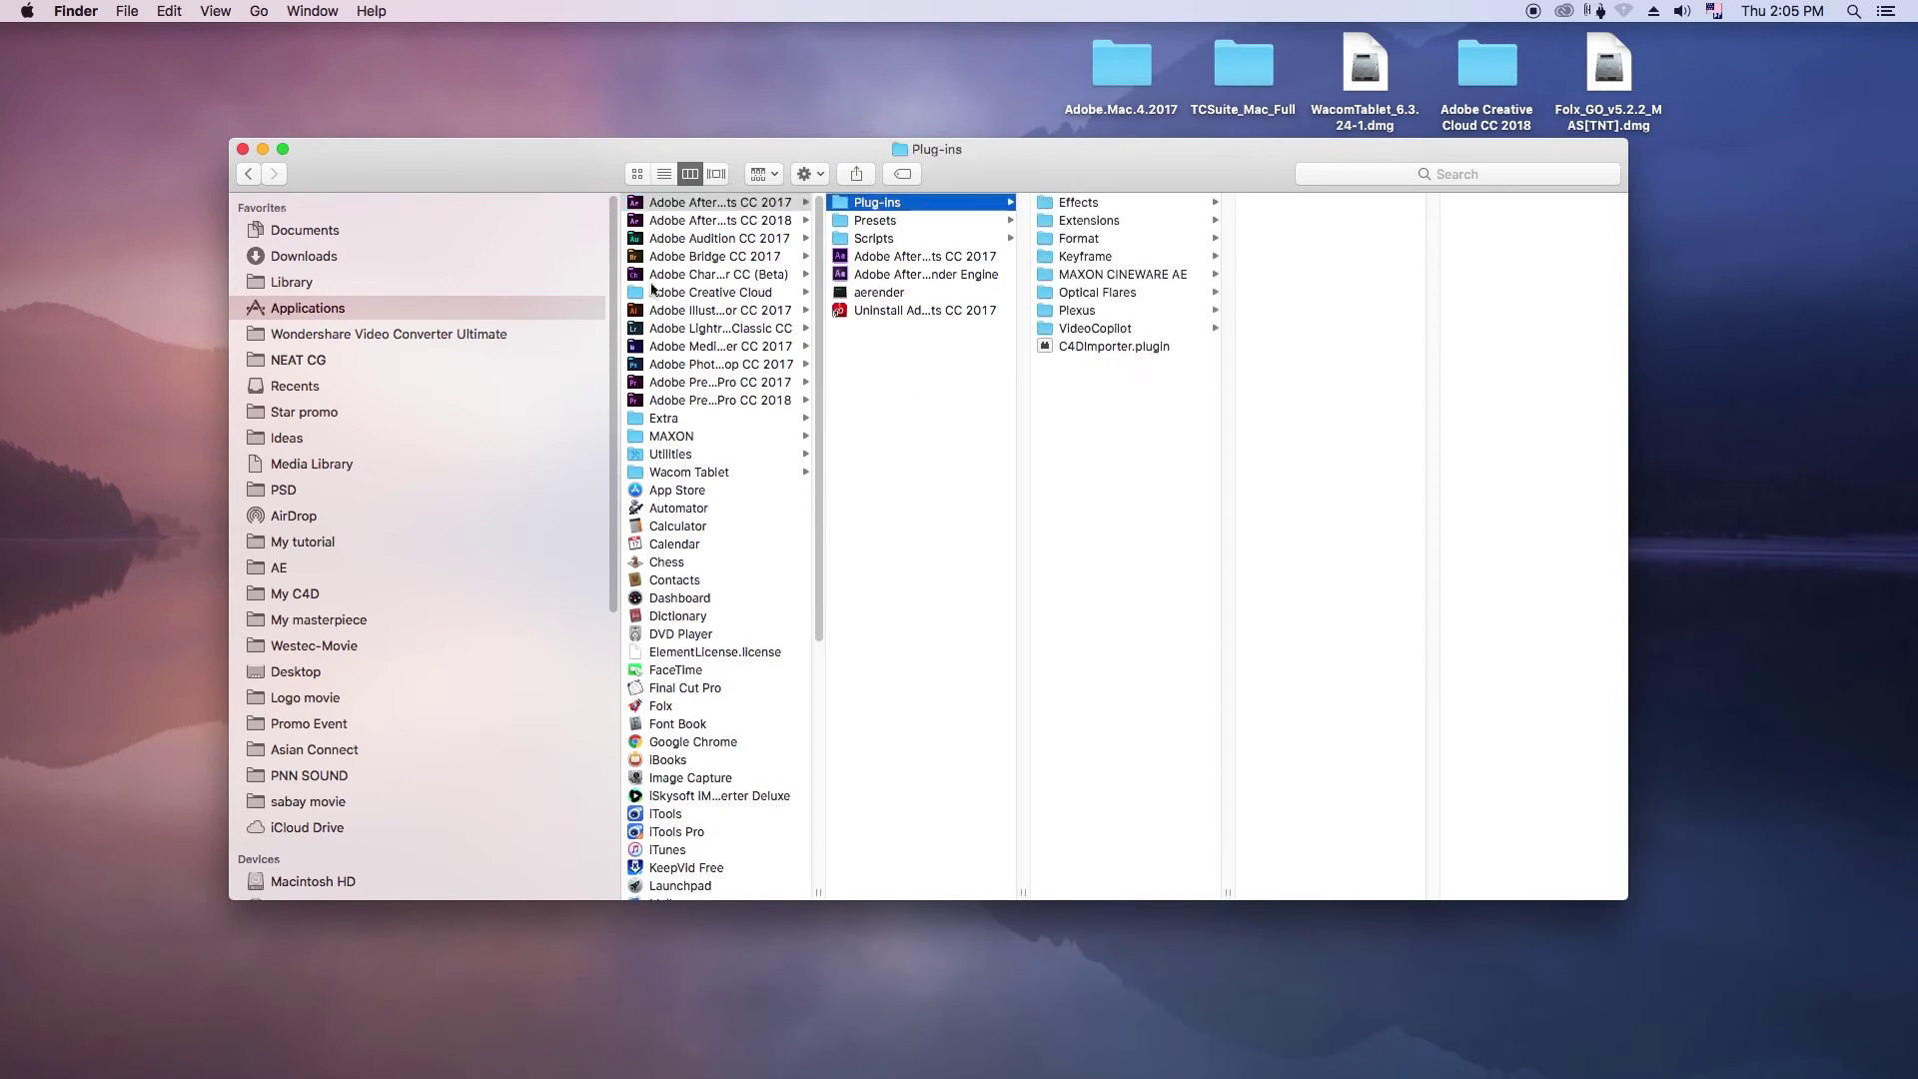
{"action": "left_click", "coordinate": [242, 148]}
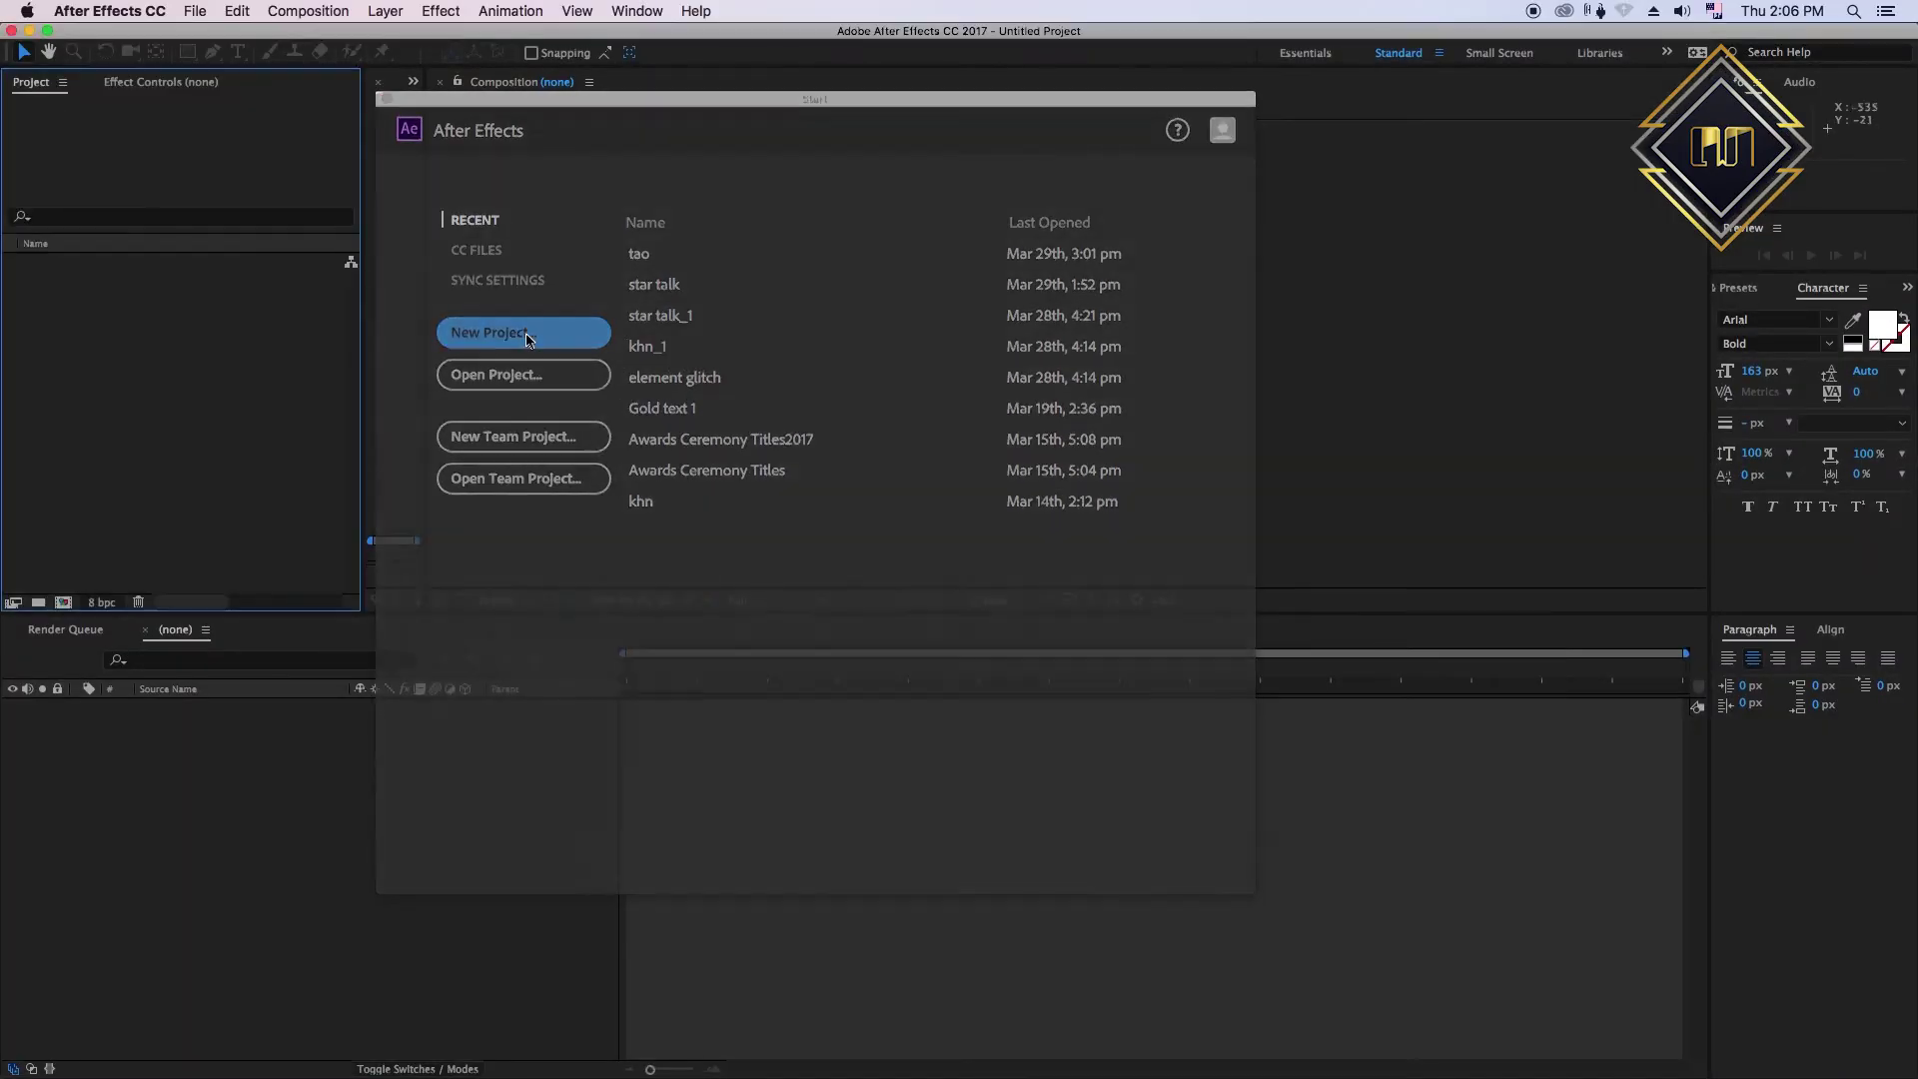
- Dismiss the After Effects Start screen
{"action": "left_click", "coordinate": [527, 339]}
{"action": "left_click", "coordinate": [195, 11]}
{"action": "left_click", "coordinate": [30, 347]}
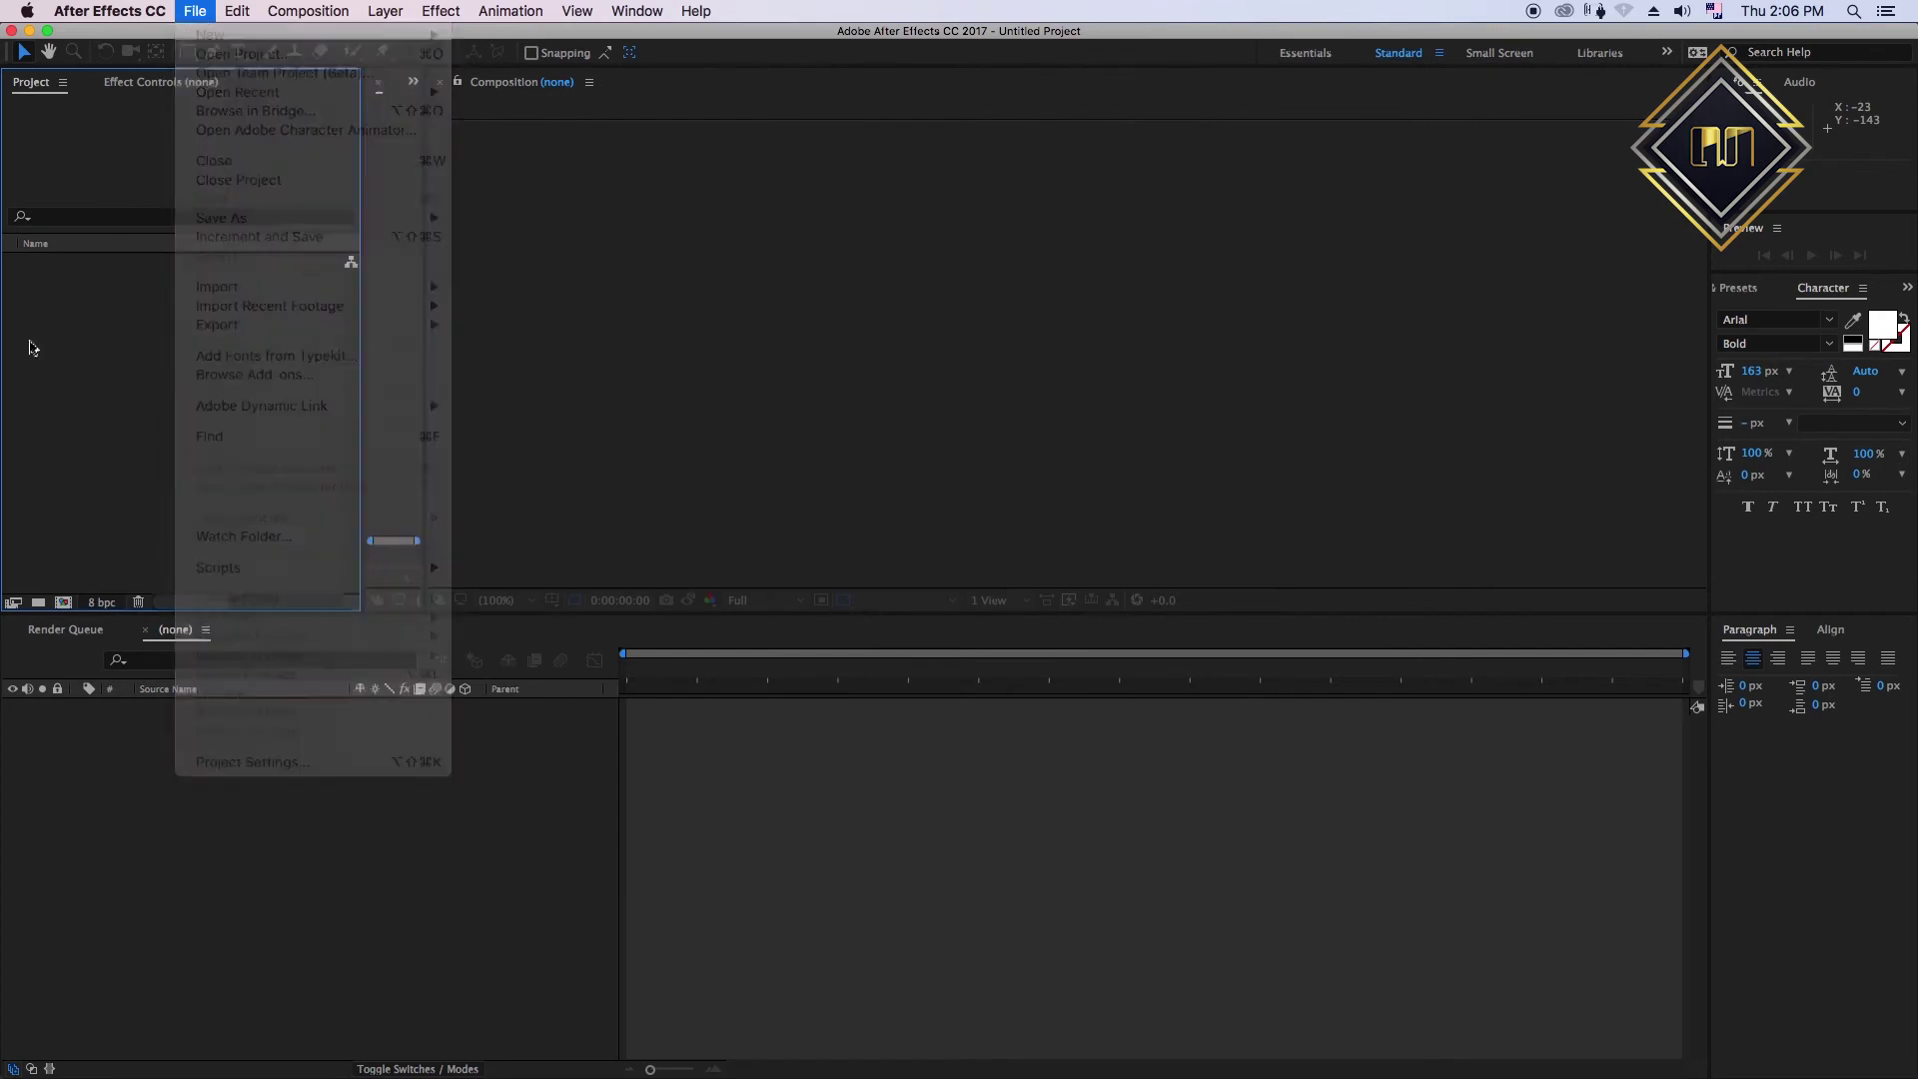
- Import hpn.aec from the My C4D project file folder into the Project panel
{"action": "right_click", "coordinate": [66, 360]}
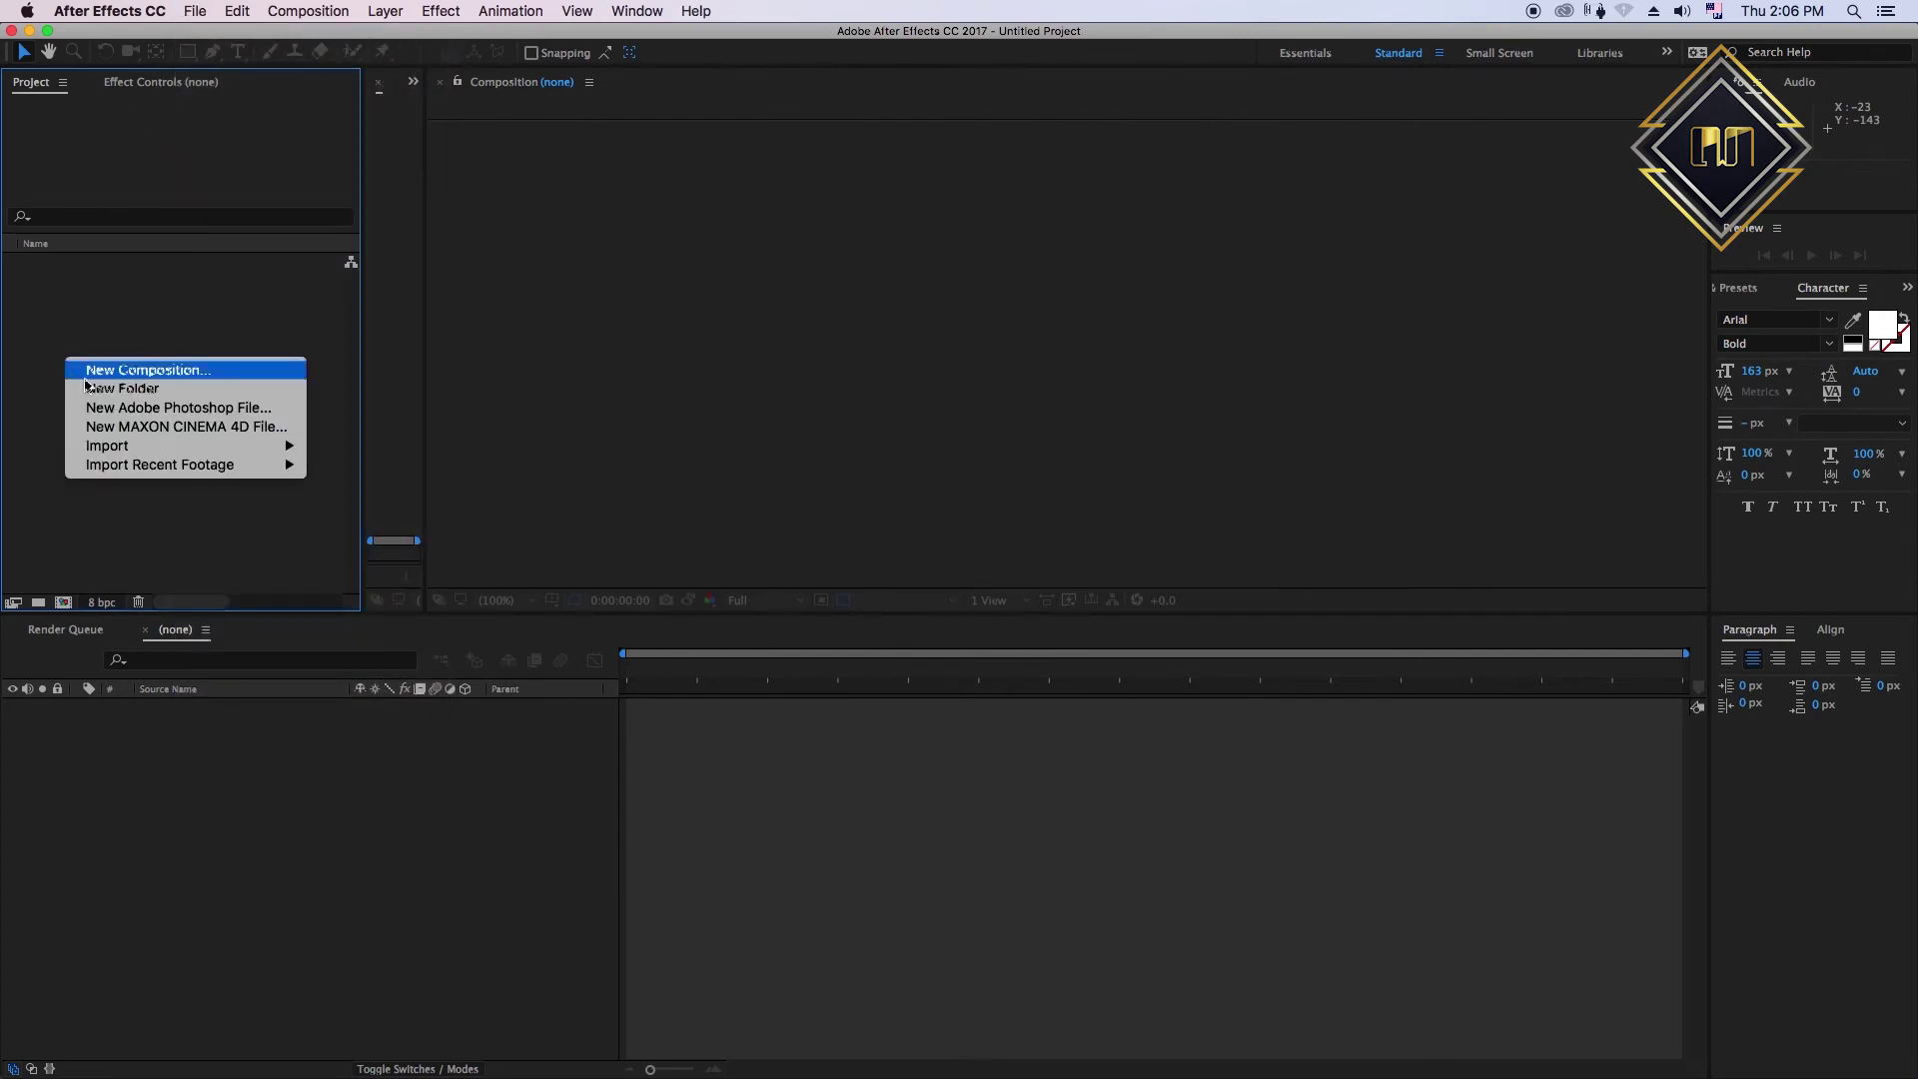
{"action": "left_click", "coordinate": [352, 450]}
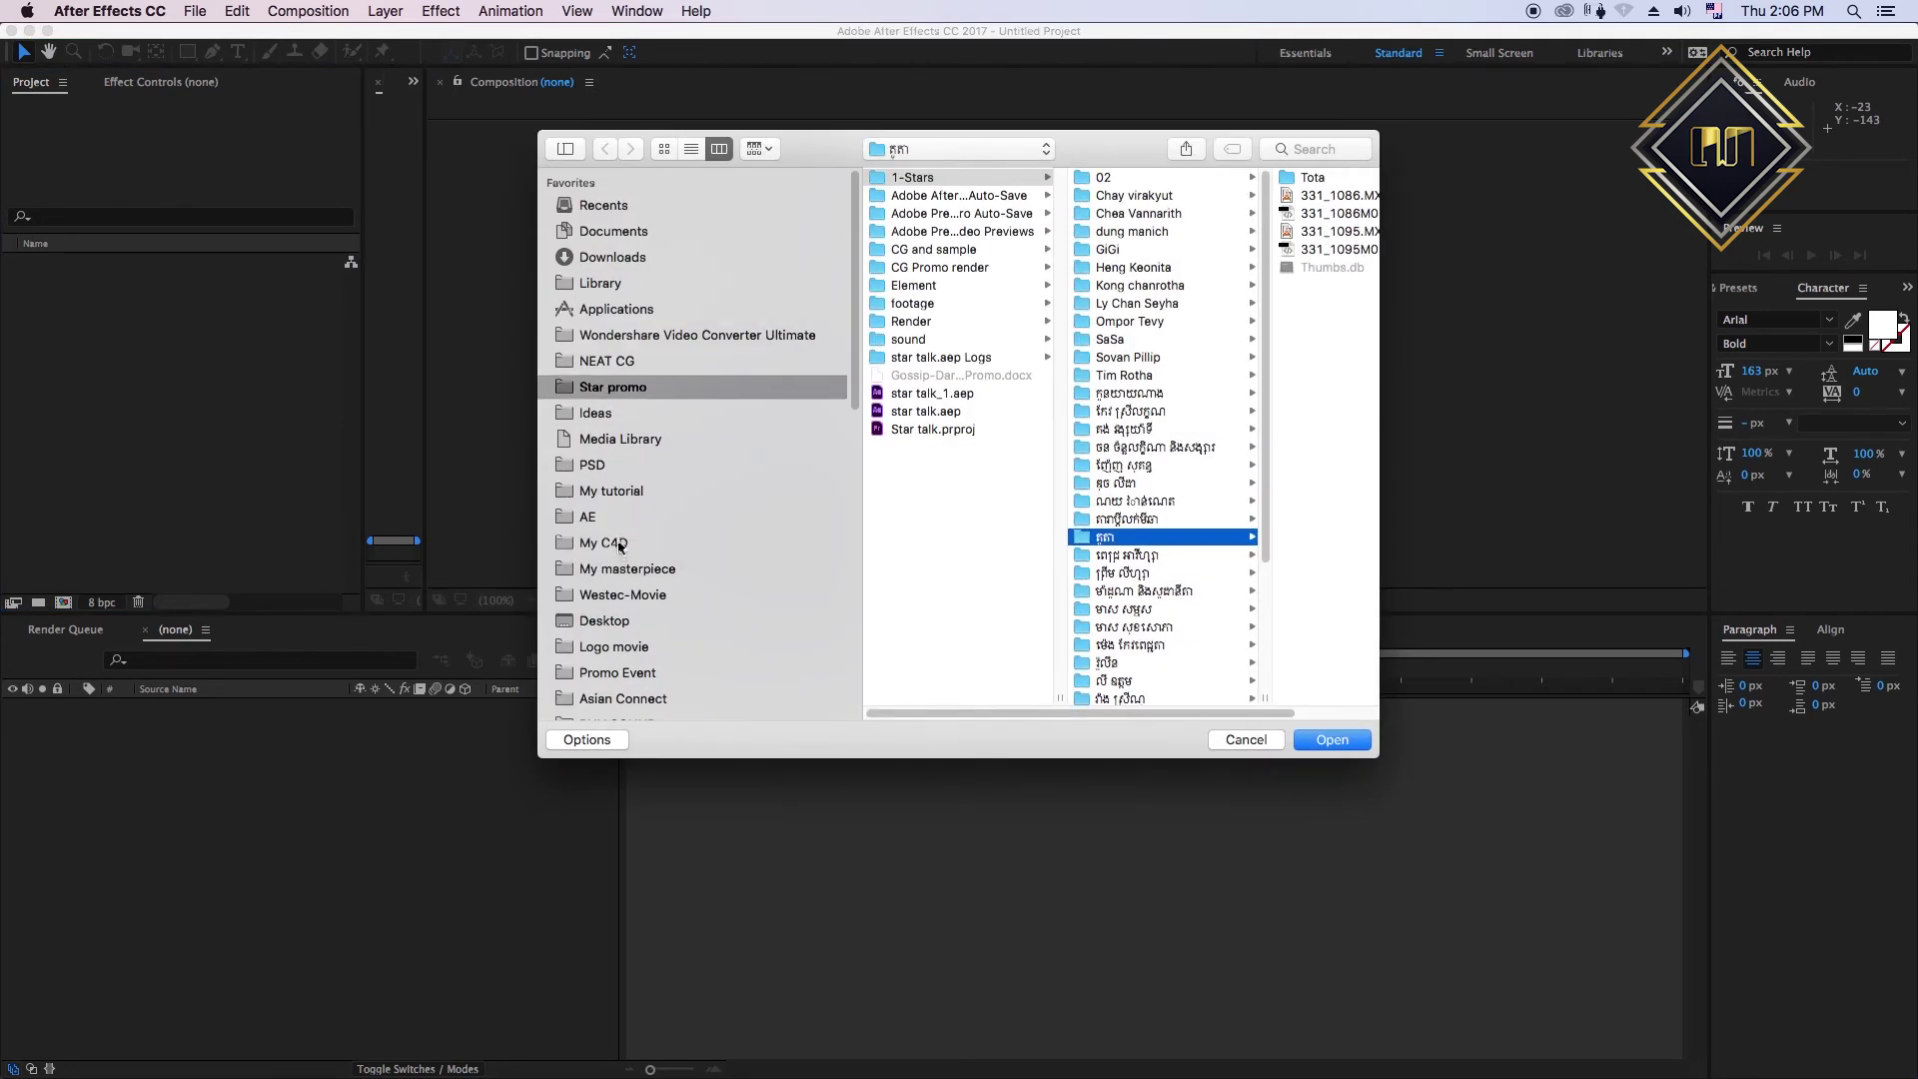
{"action": "left_click", "coordinate": [619, 547]}
{"action": "left_click", "coordinate": [929, 577]}
{"action": "left_click", "coordinate": [1148, 195]}
{"action": "left_click", "coordinate": [1318, 231]}
{"action": "left_click", "coordinate": [1226, 180]}
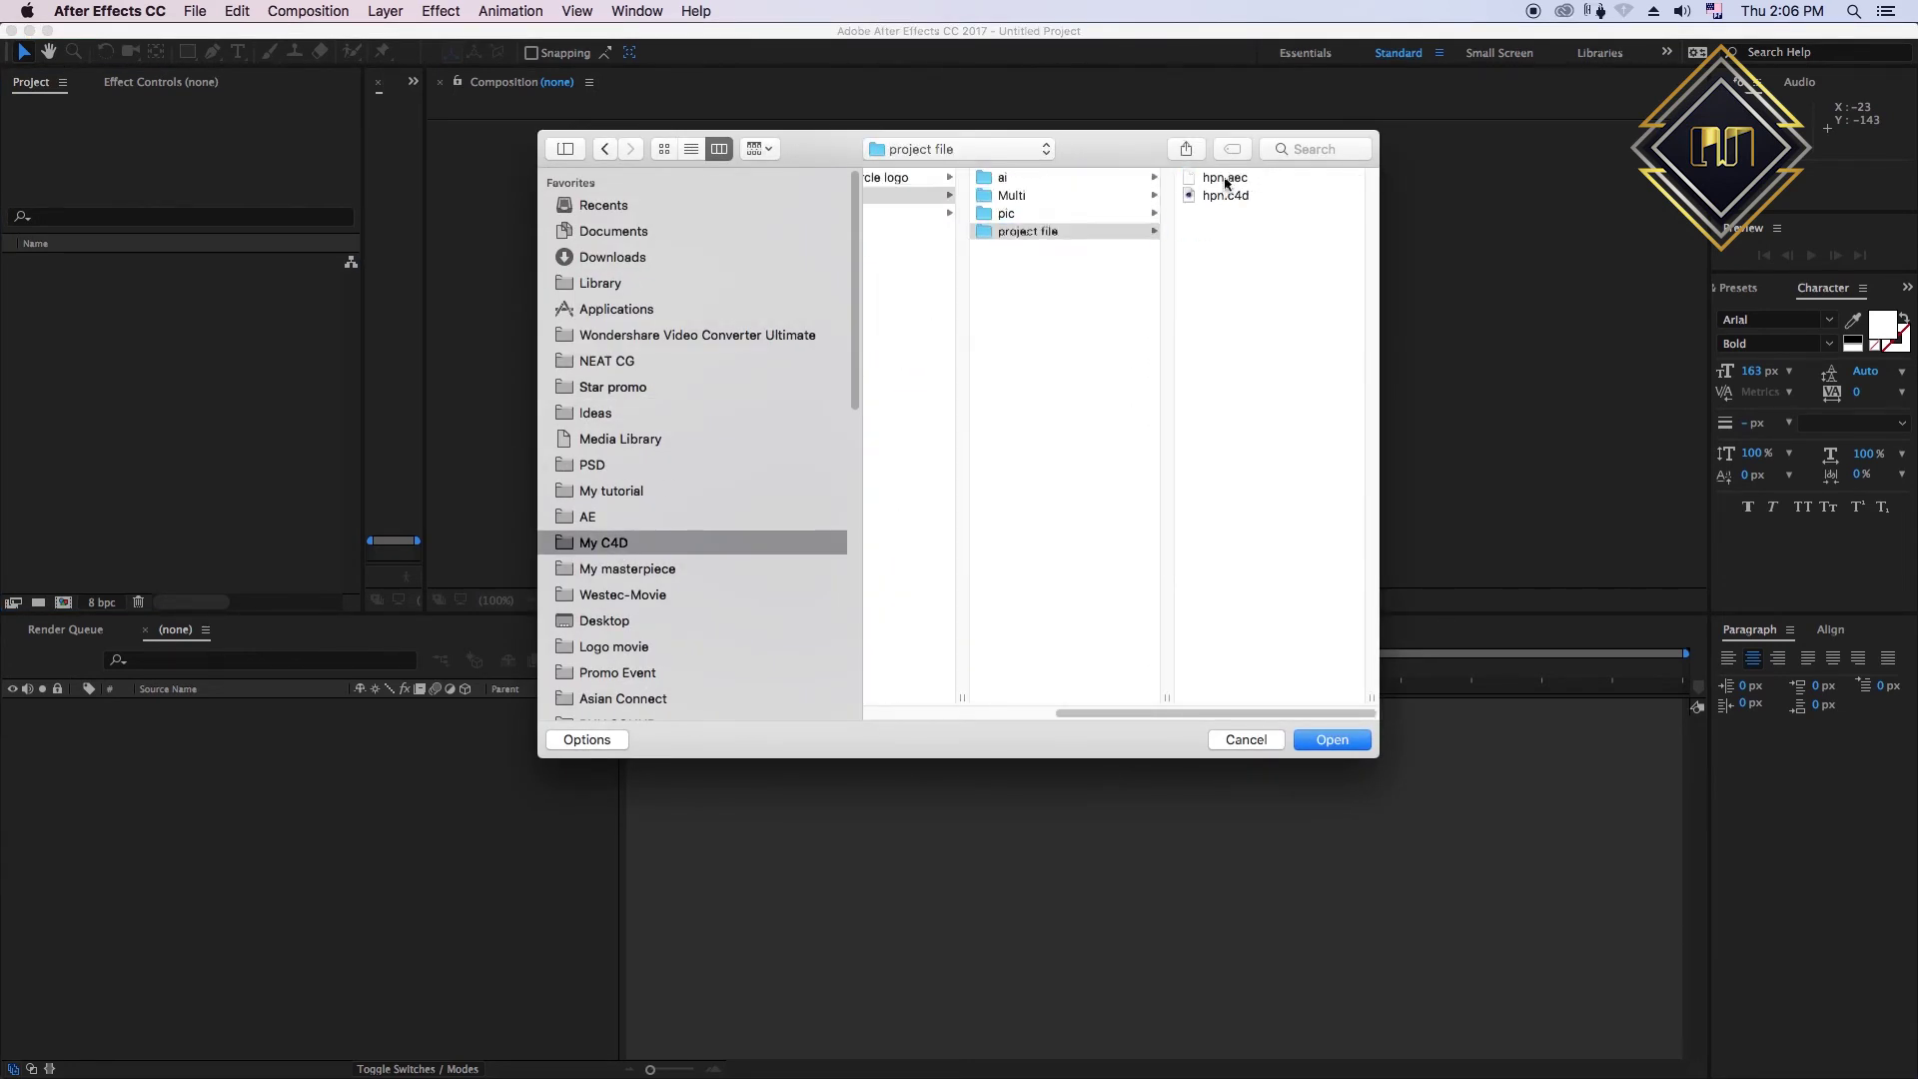
{"action": "left_click", "coordinate": [1329, 744]}
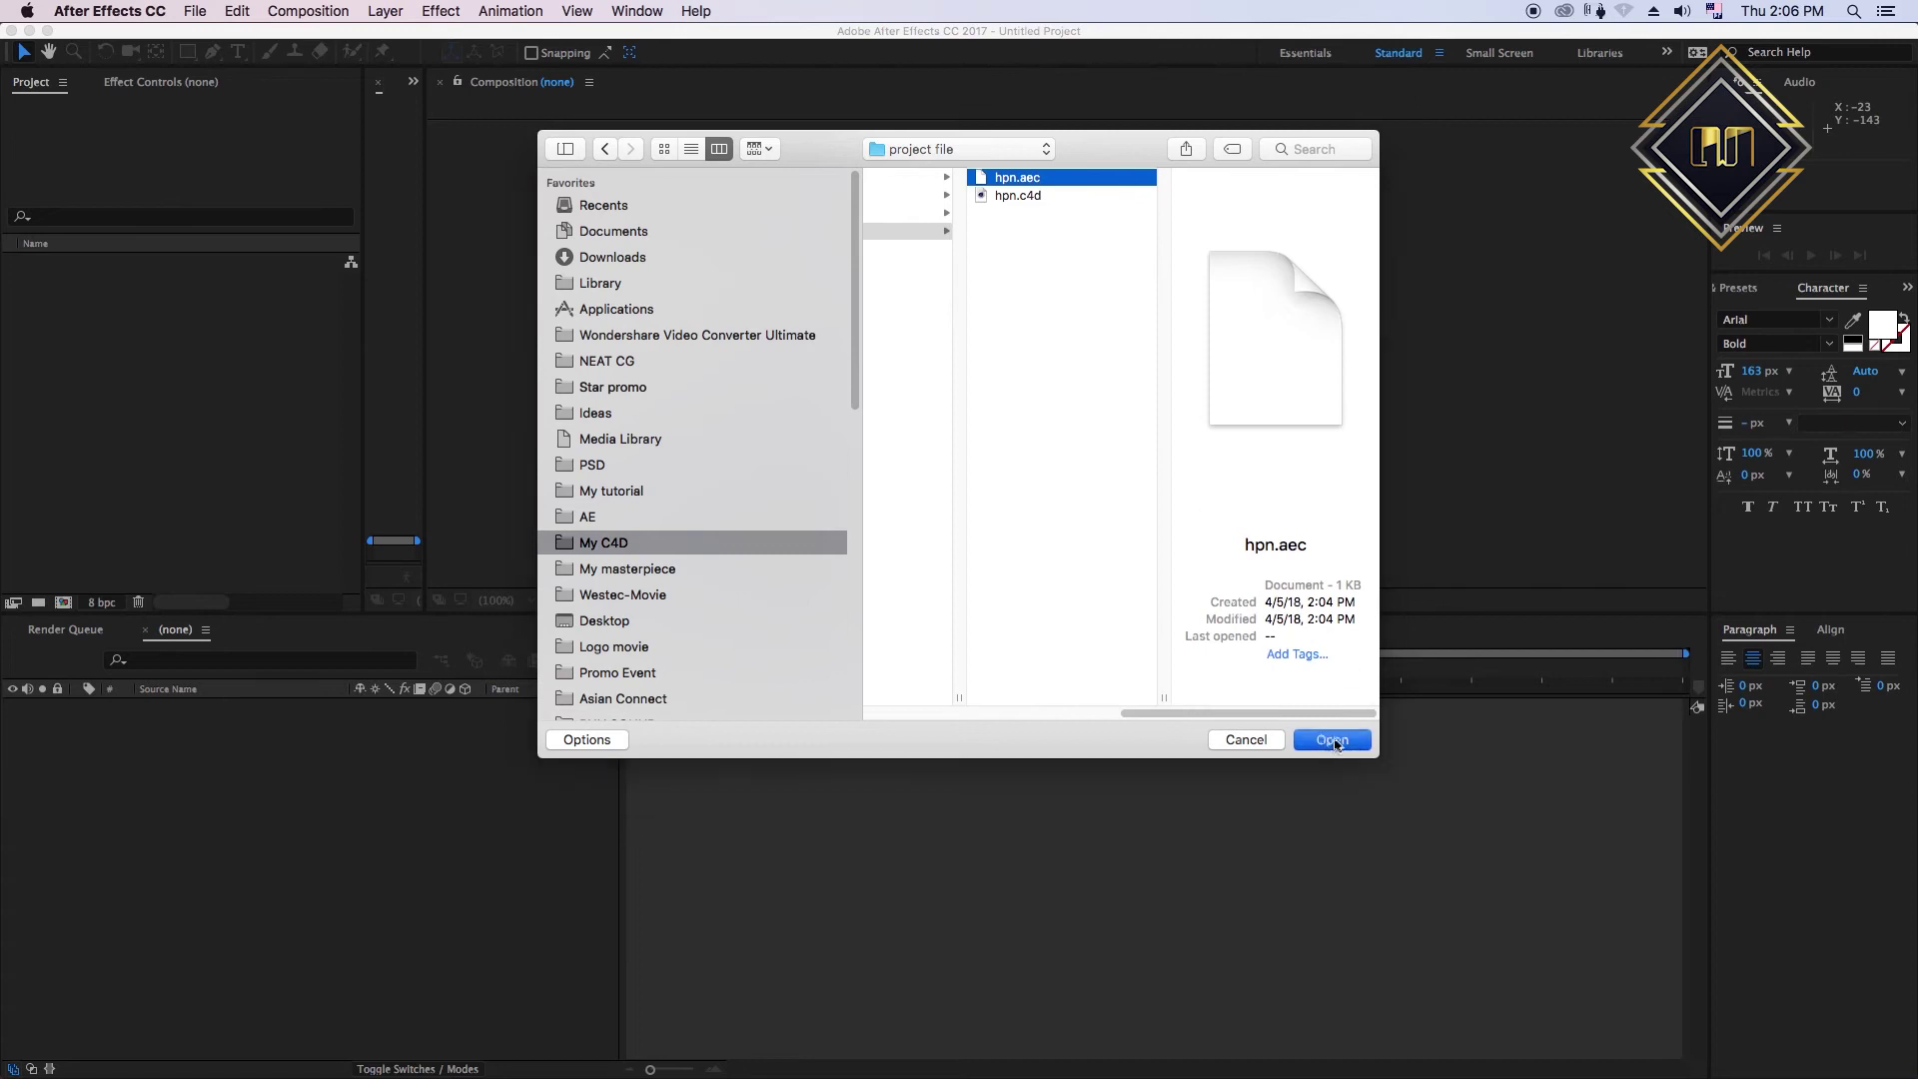
- In Special Passes, start replacing the KNY0000.png footage with a file
{"action": "left_click", "coordinate": [47, 262]}
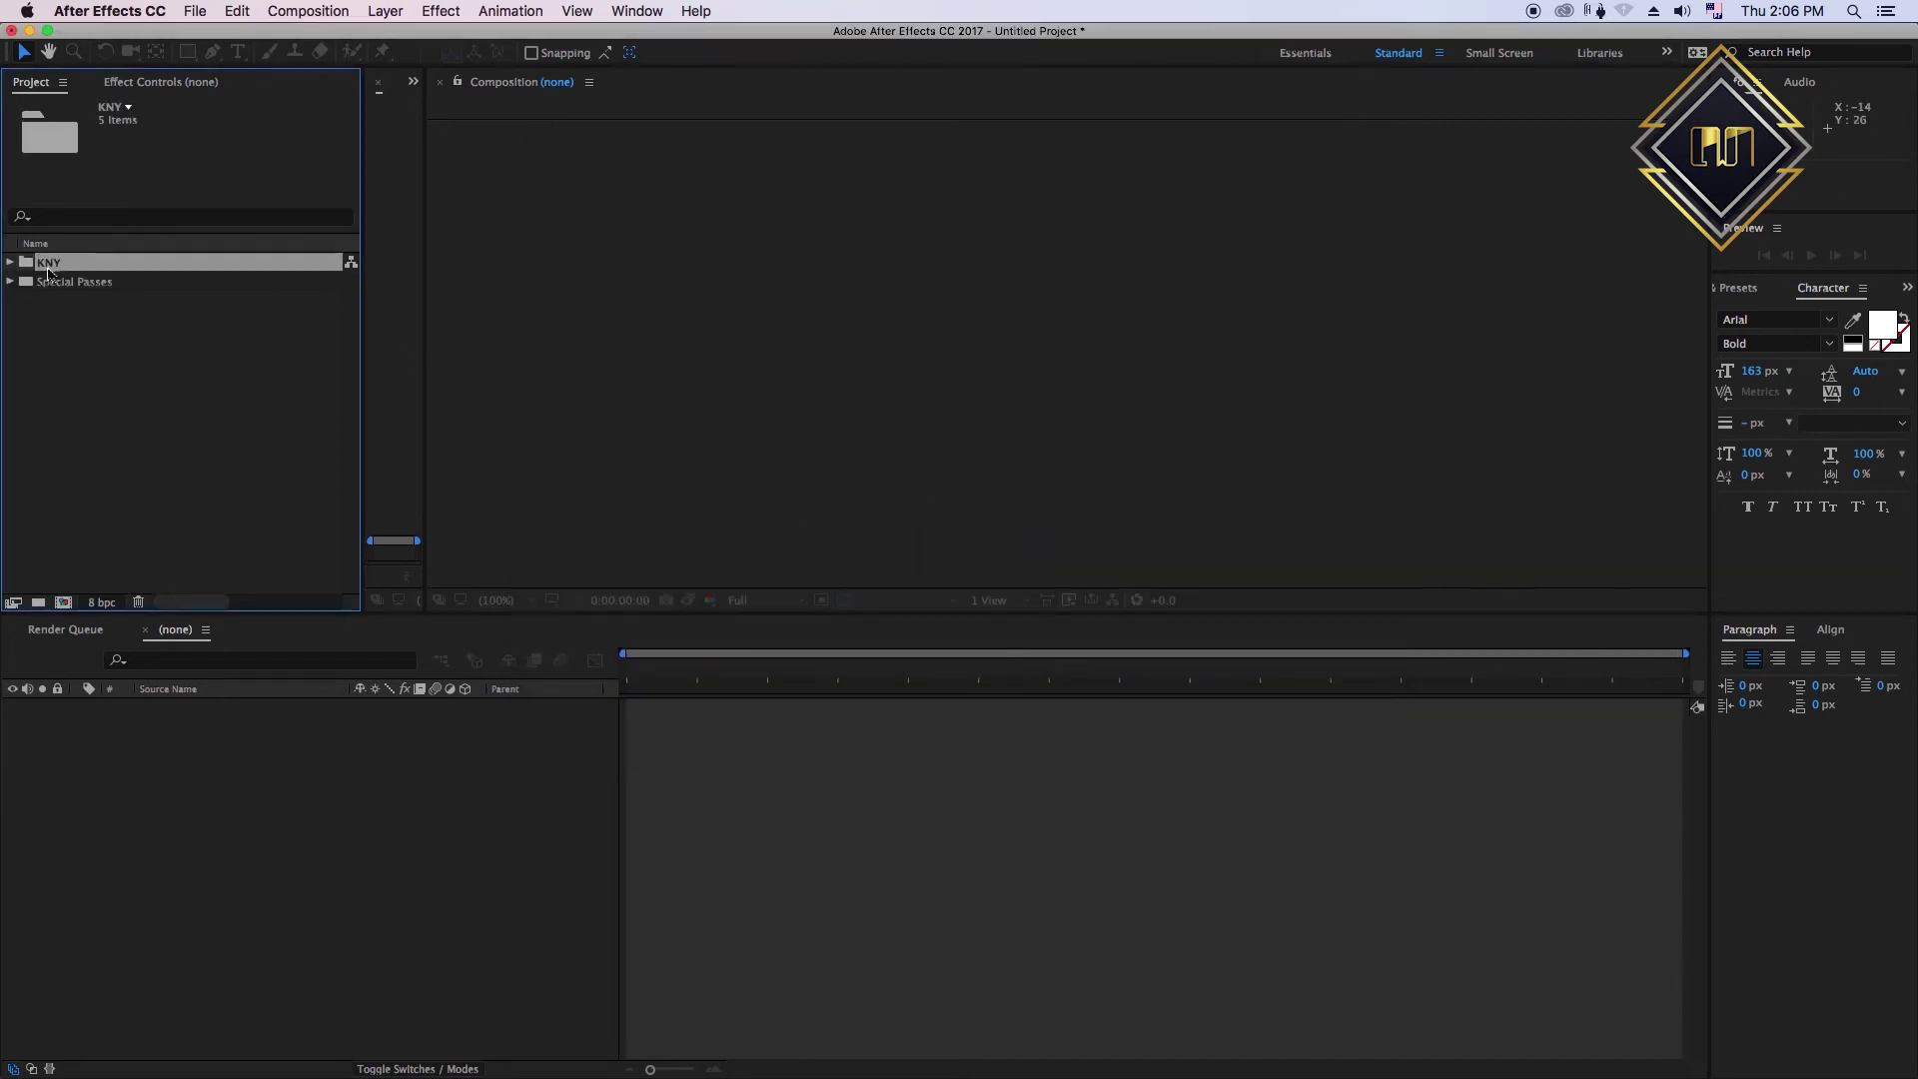
{"action": "left_click", "coordinate": [10, 281]}
{"action": "left_click", "coordinate": [140, 300]}
{"action": "left_click", "coordinate": [90, 338]}
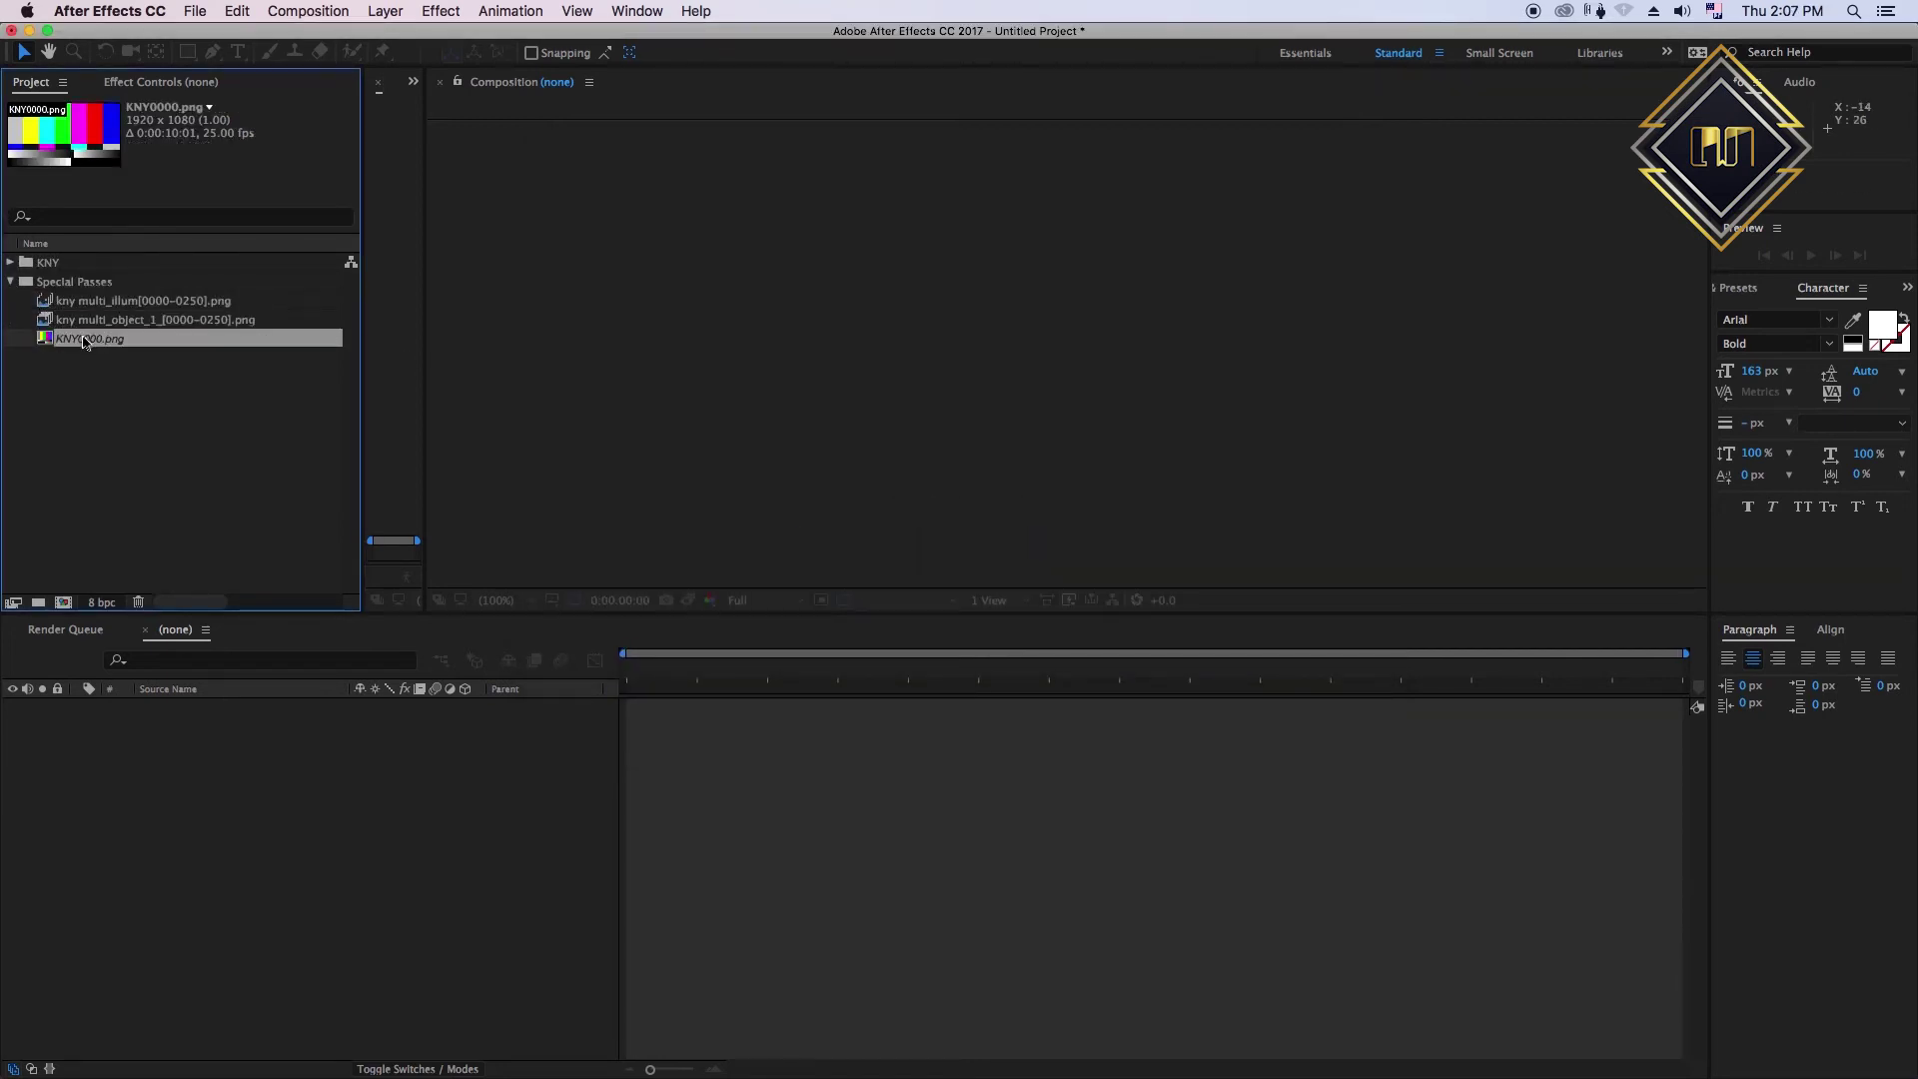
{"action": "right_click", "coordinate": [85, 342]}
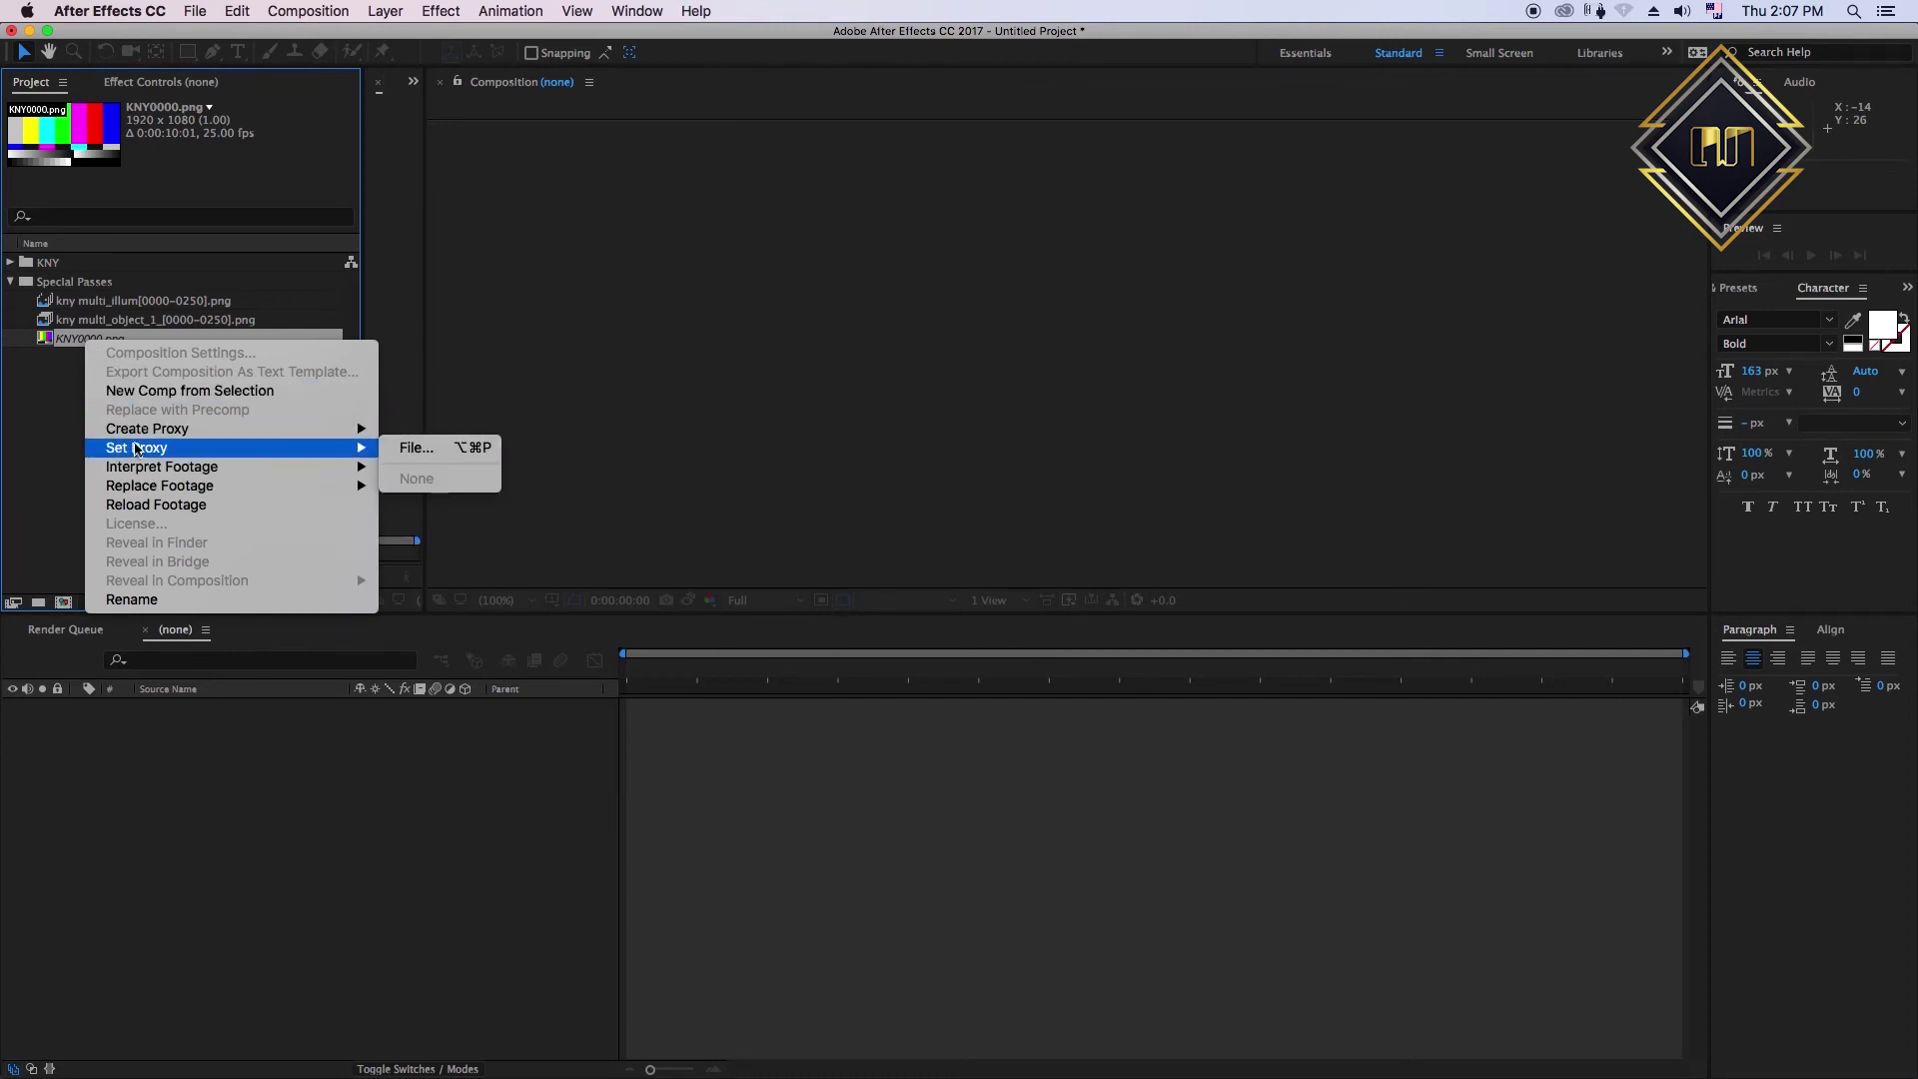
{"action": "mouse_move", "coordinate": [159, 485]}
{"action": "left_click", "coordinate": [426, 491]}
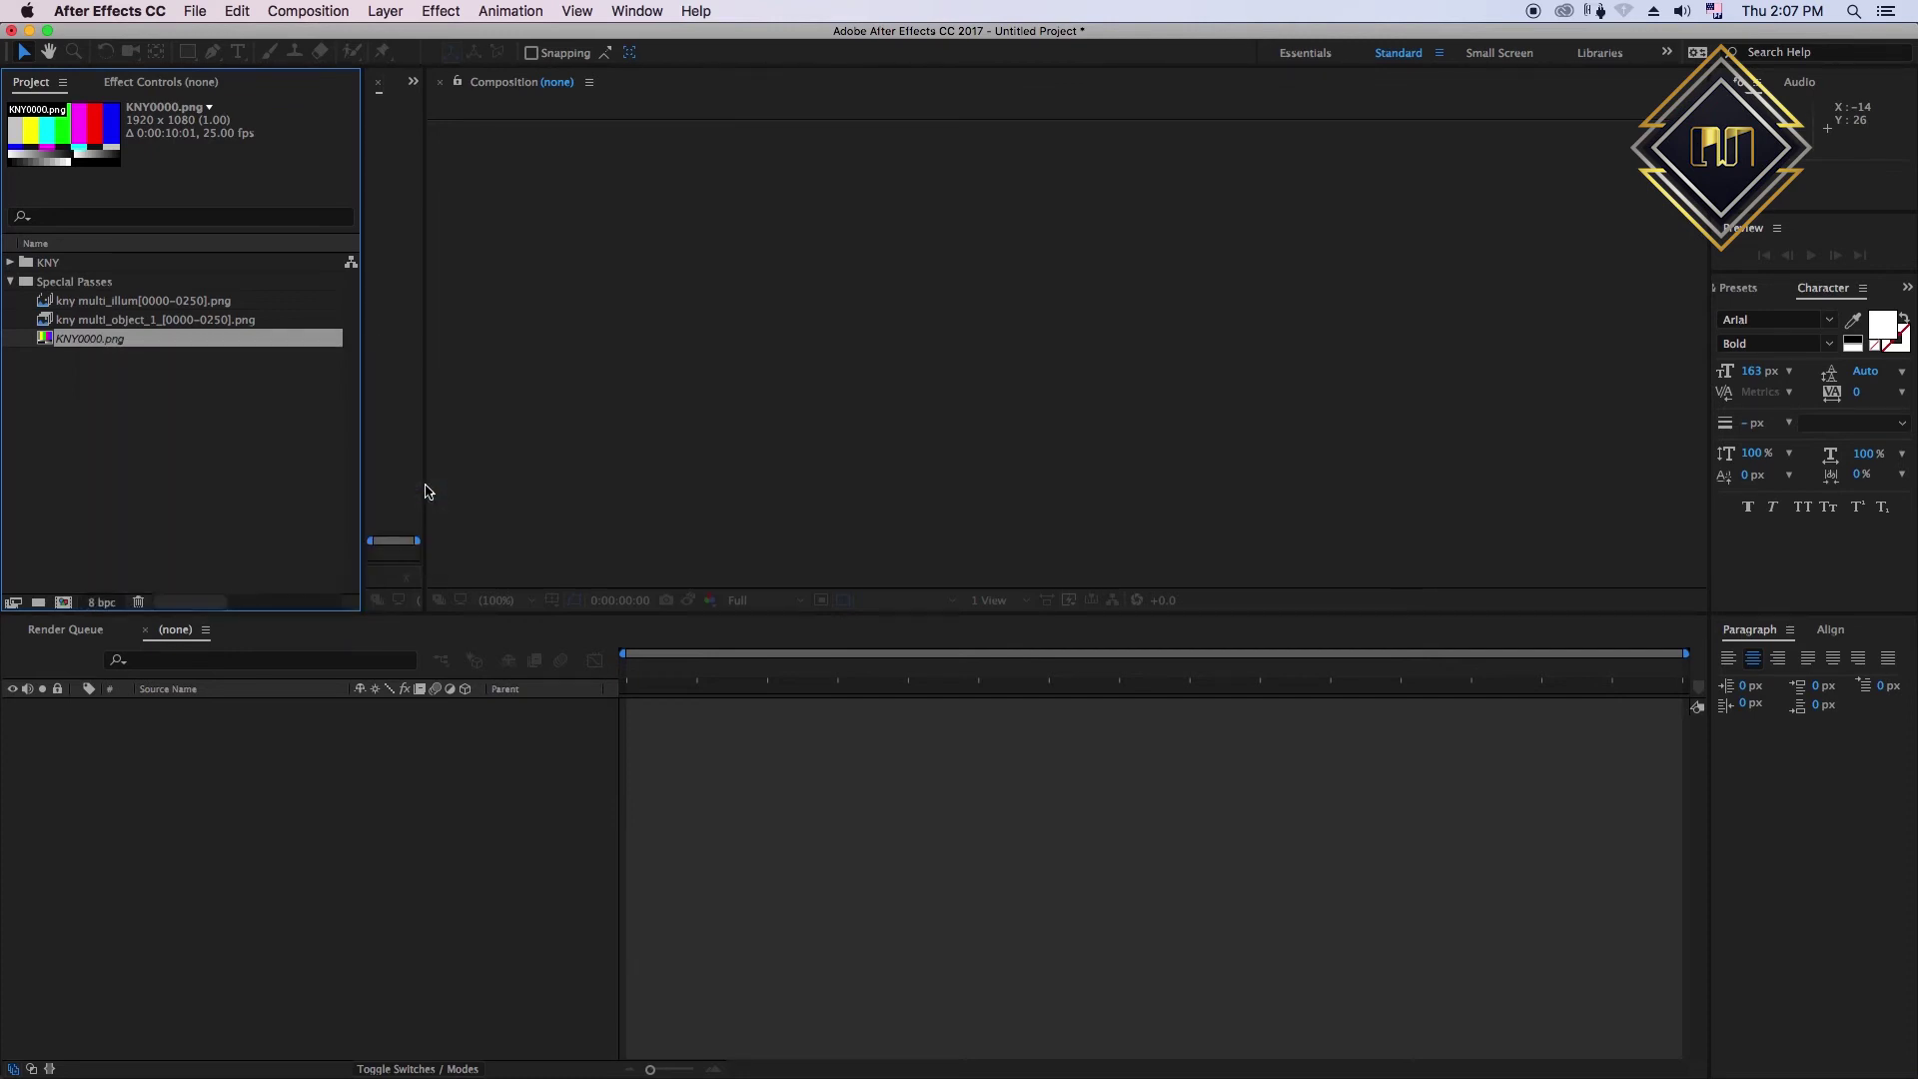
- Pick KNY0000.png in the tutorial's pic folder and import it as a PNG Sequence
{"action": "left_click", "coordinate": [652, 539]}
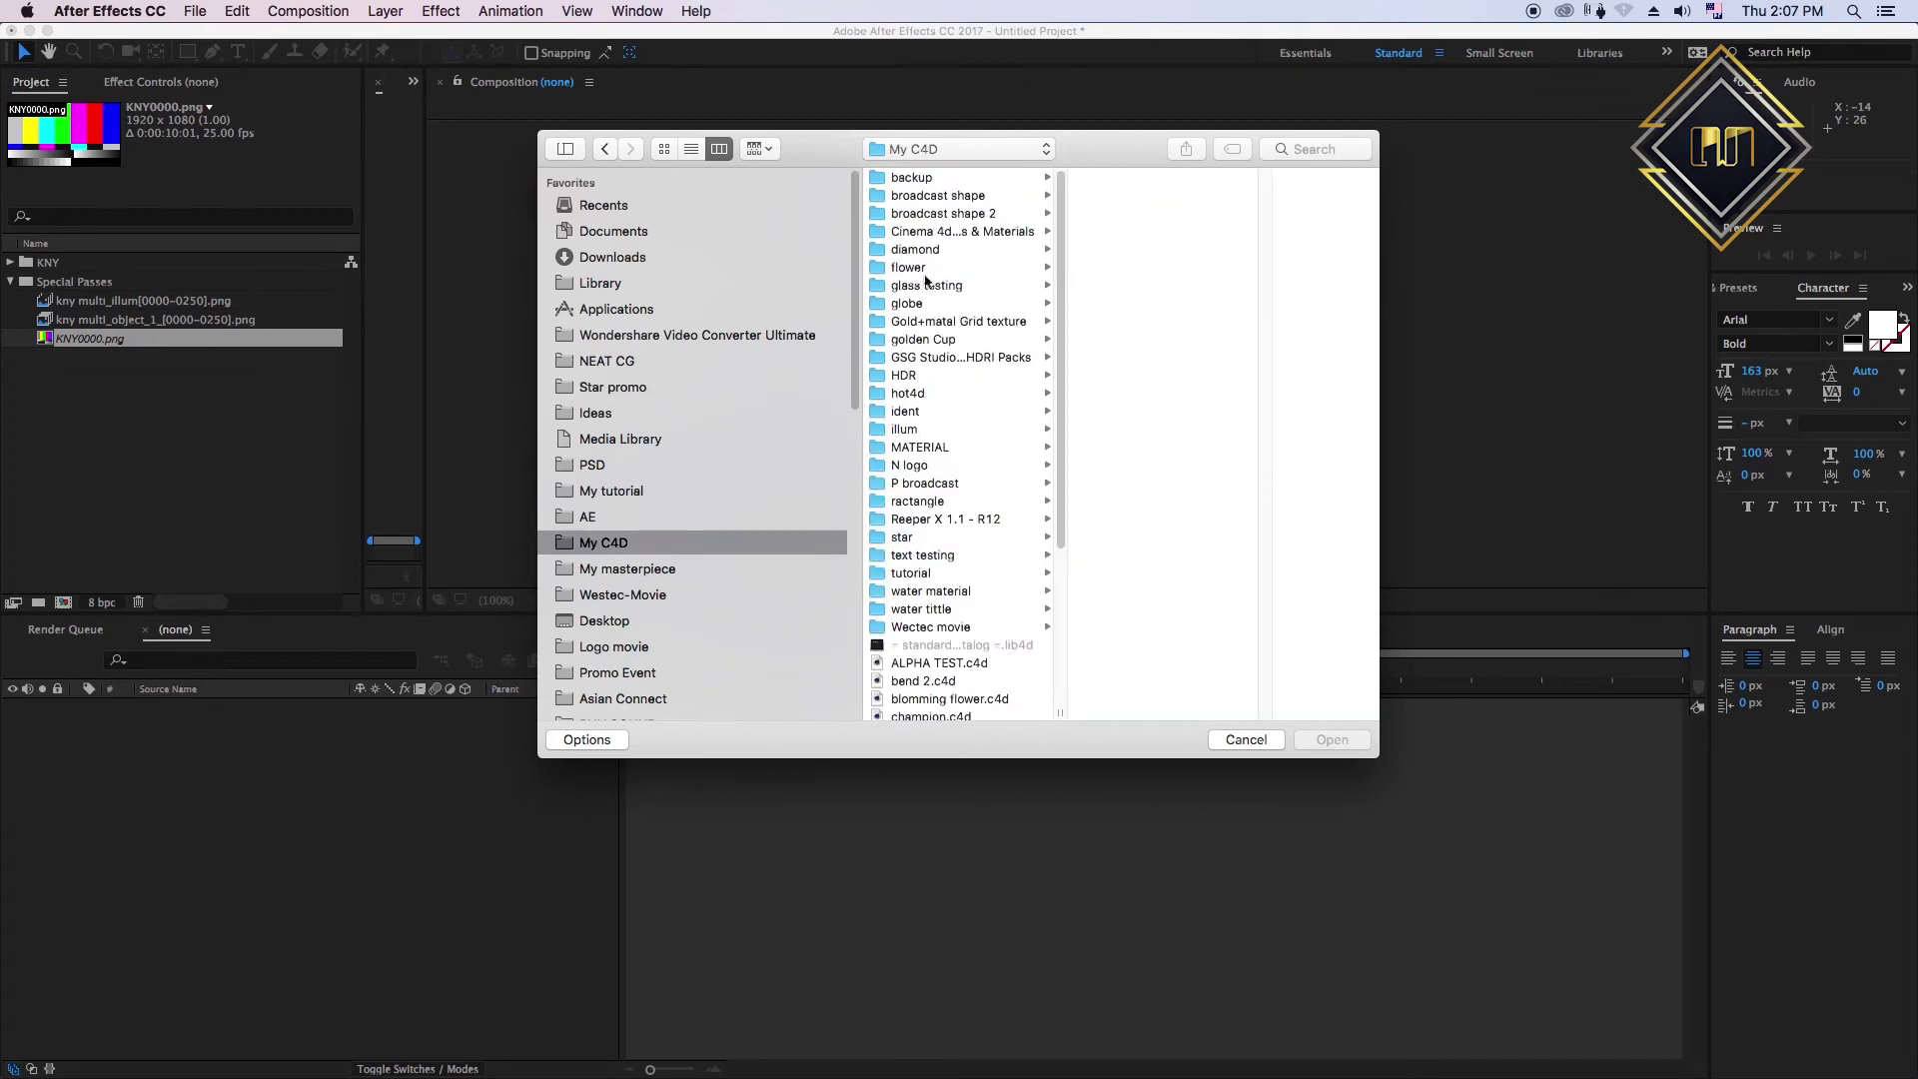
{"action": "left_click", "coordinate": [959, 574]}
{"action": "right_click", "coordinate": [1119, 194]}
{"action": "left_click", "coordinate": [1184, 214]}
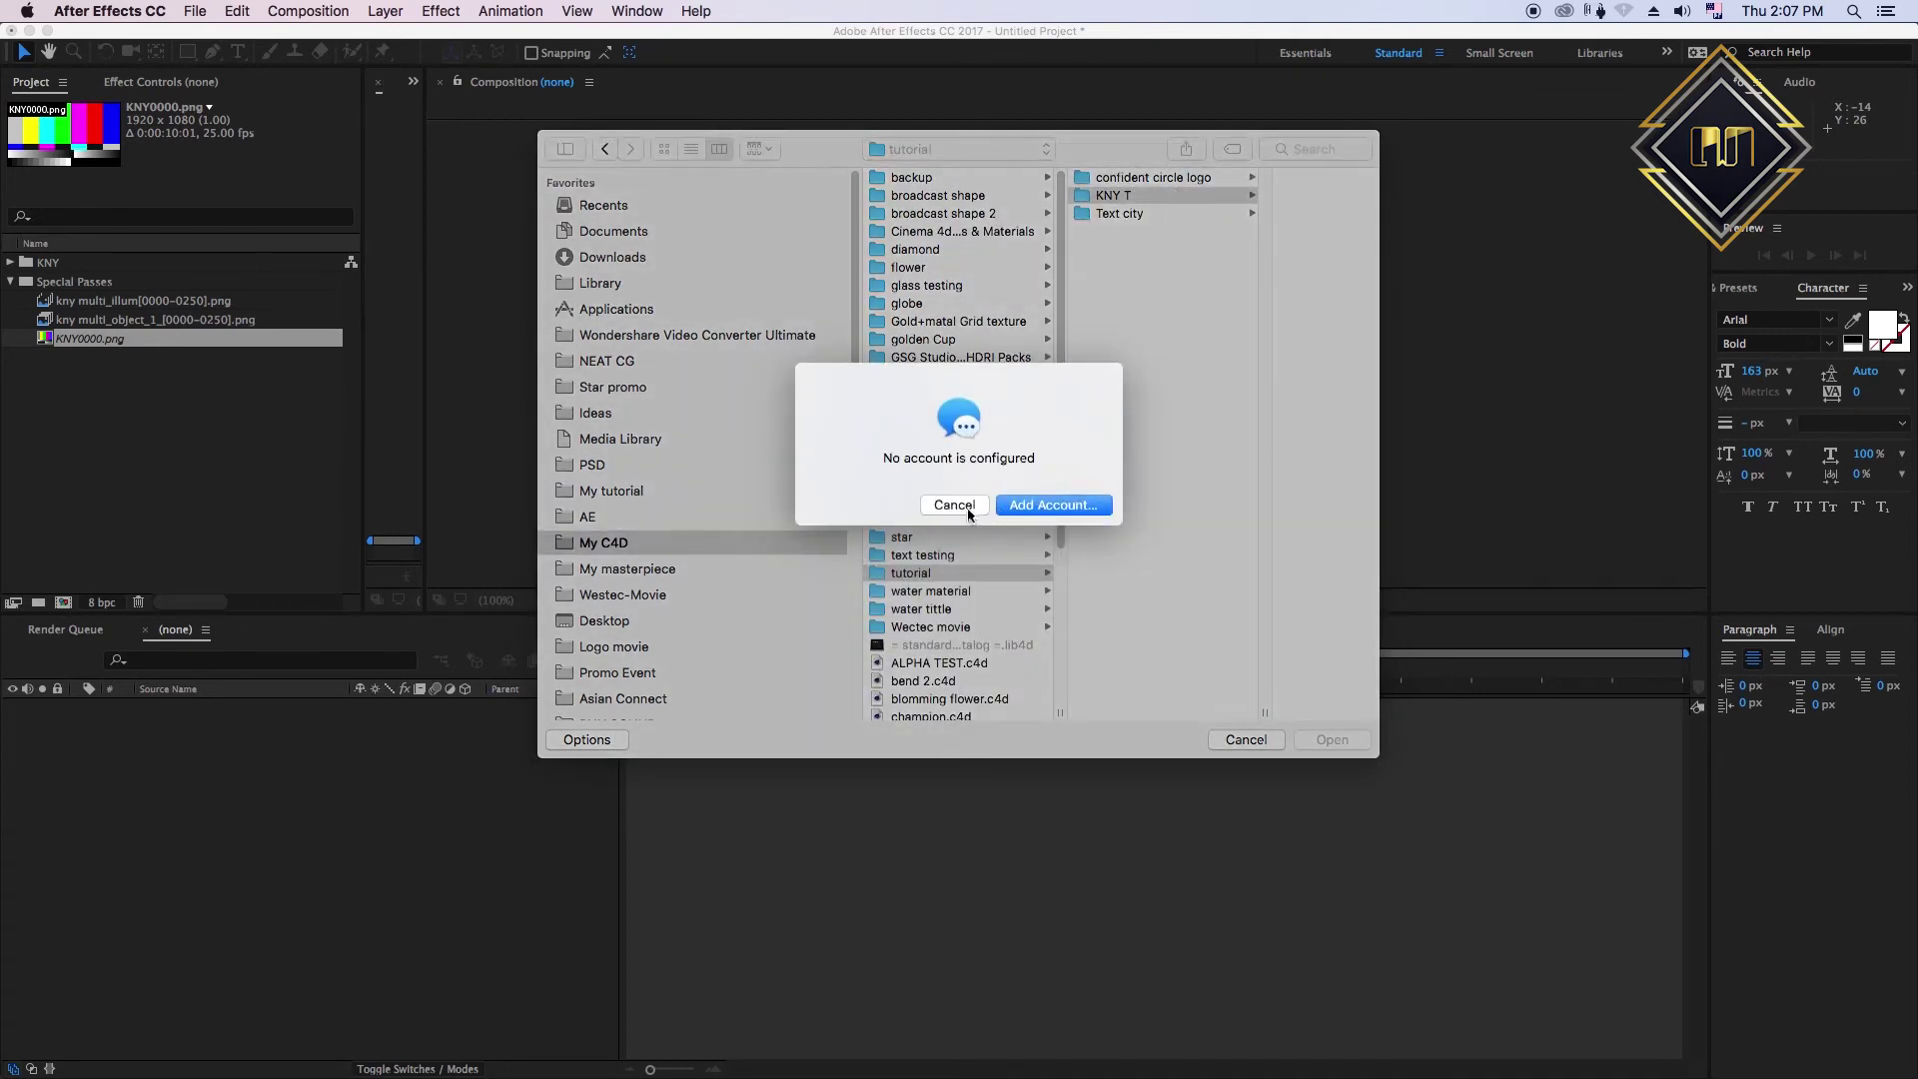
{"action": "left_click", "coordinate": [954, 505]}
{"action": "left_click", "coordinate": [1119, 194]}
{"action": "left_click", "coordinate": [1220, 213]}
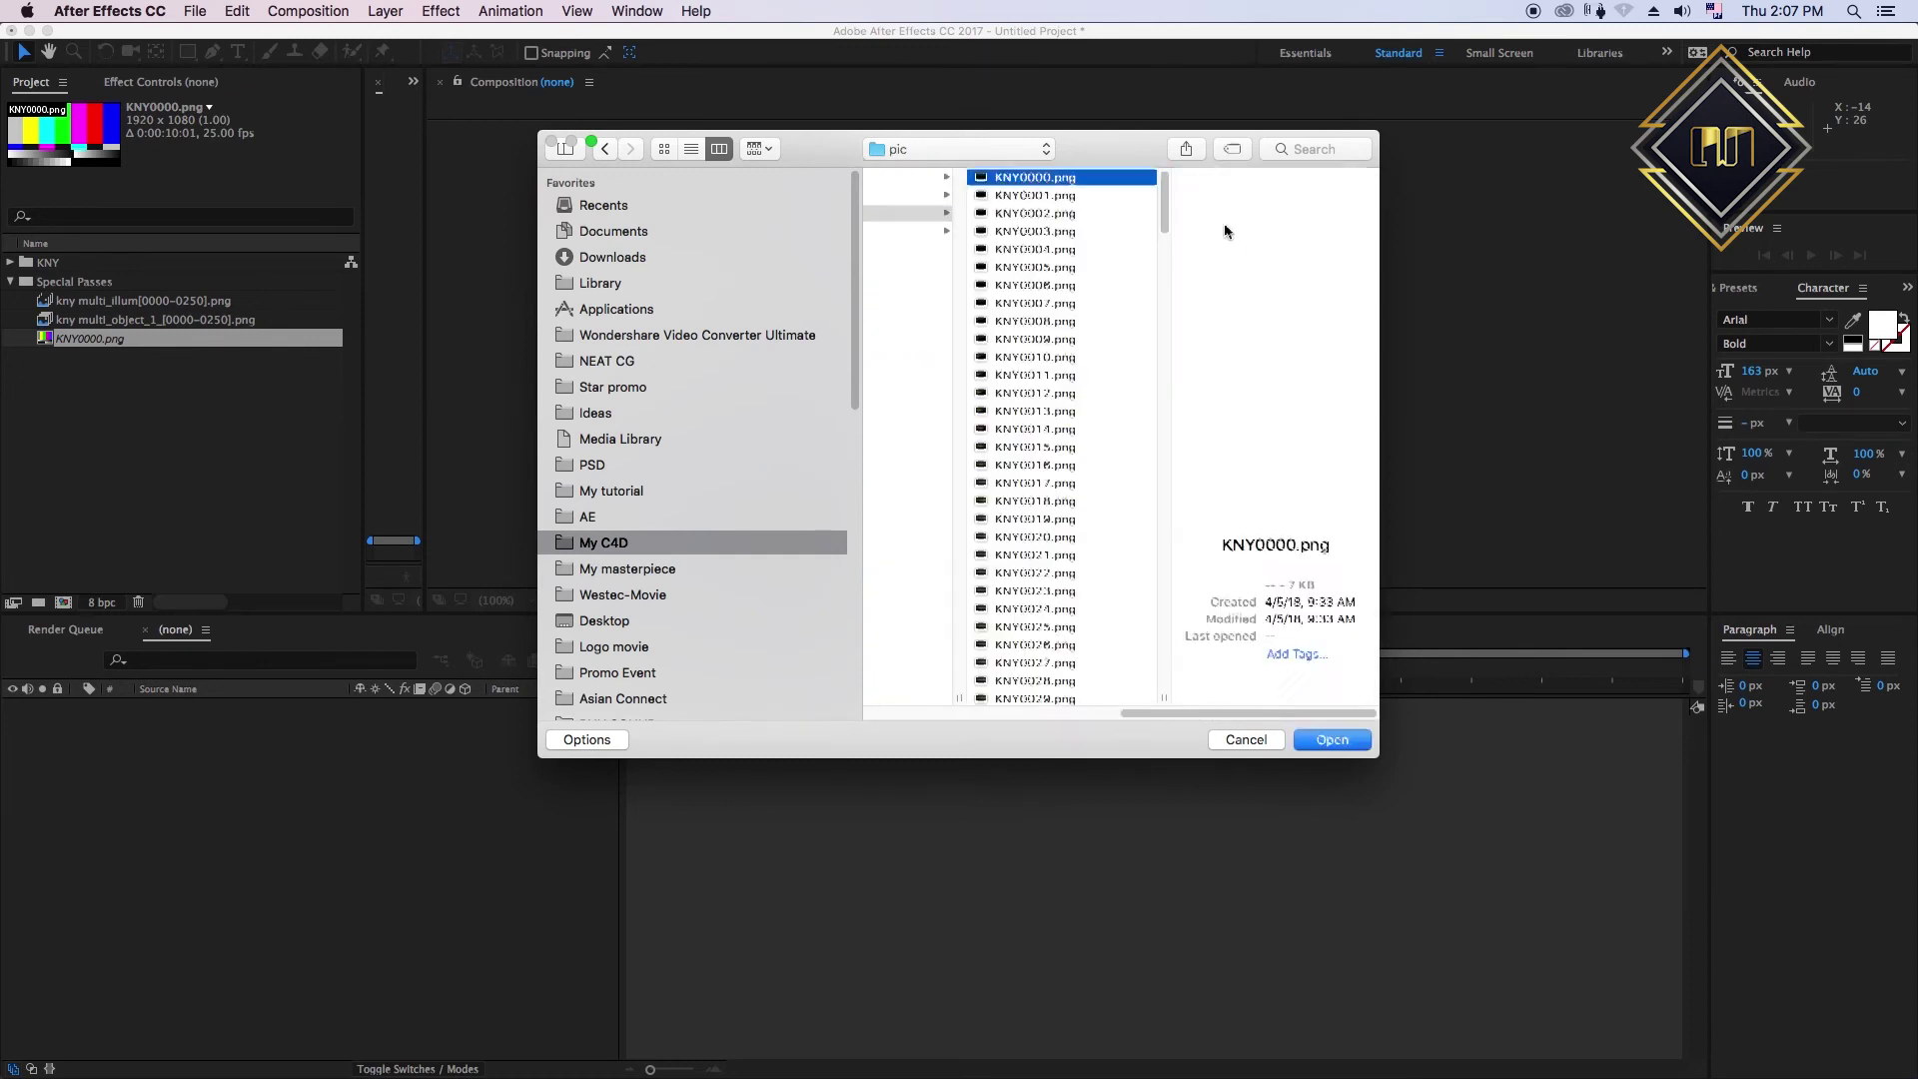
{"action": "left_click", "coordinate": [588, 740]}
{"action": "left_click", "coordinate": [1331, 739]}
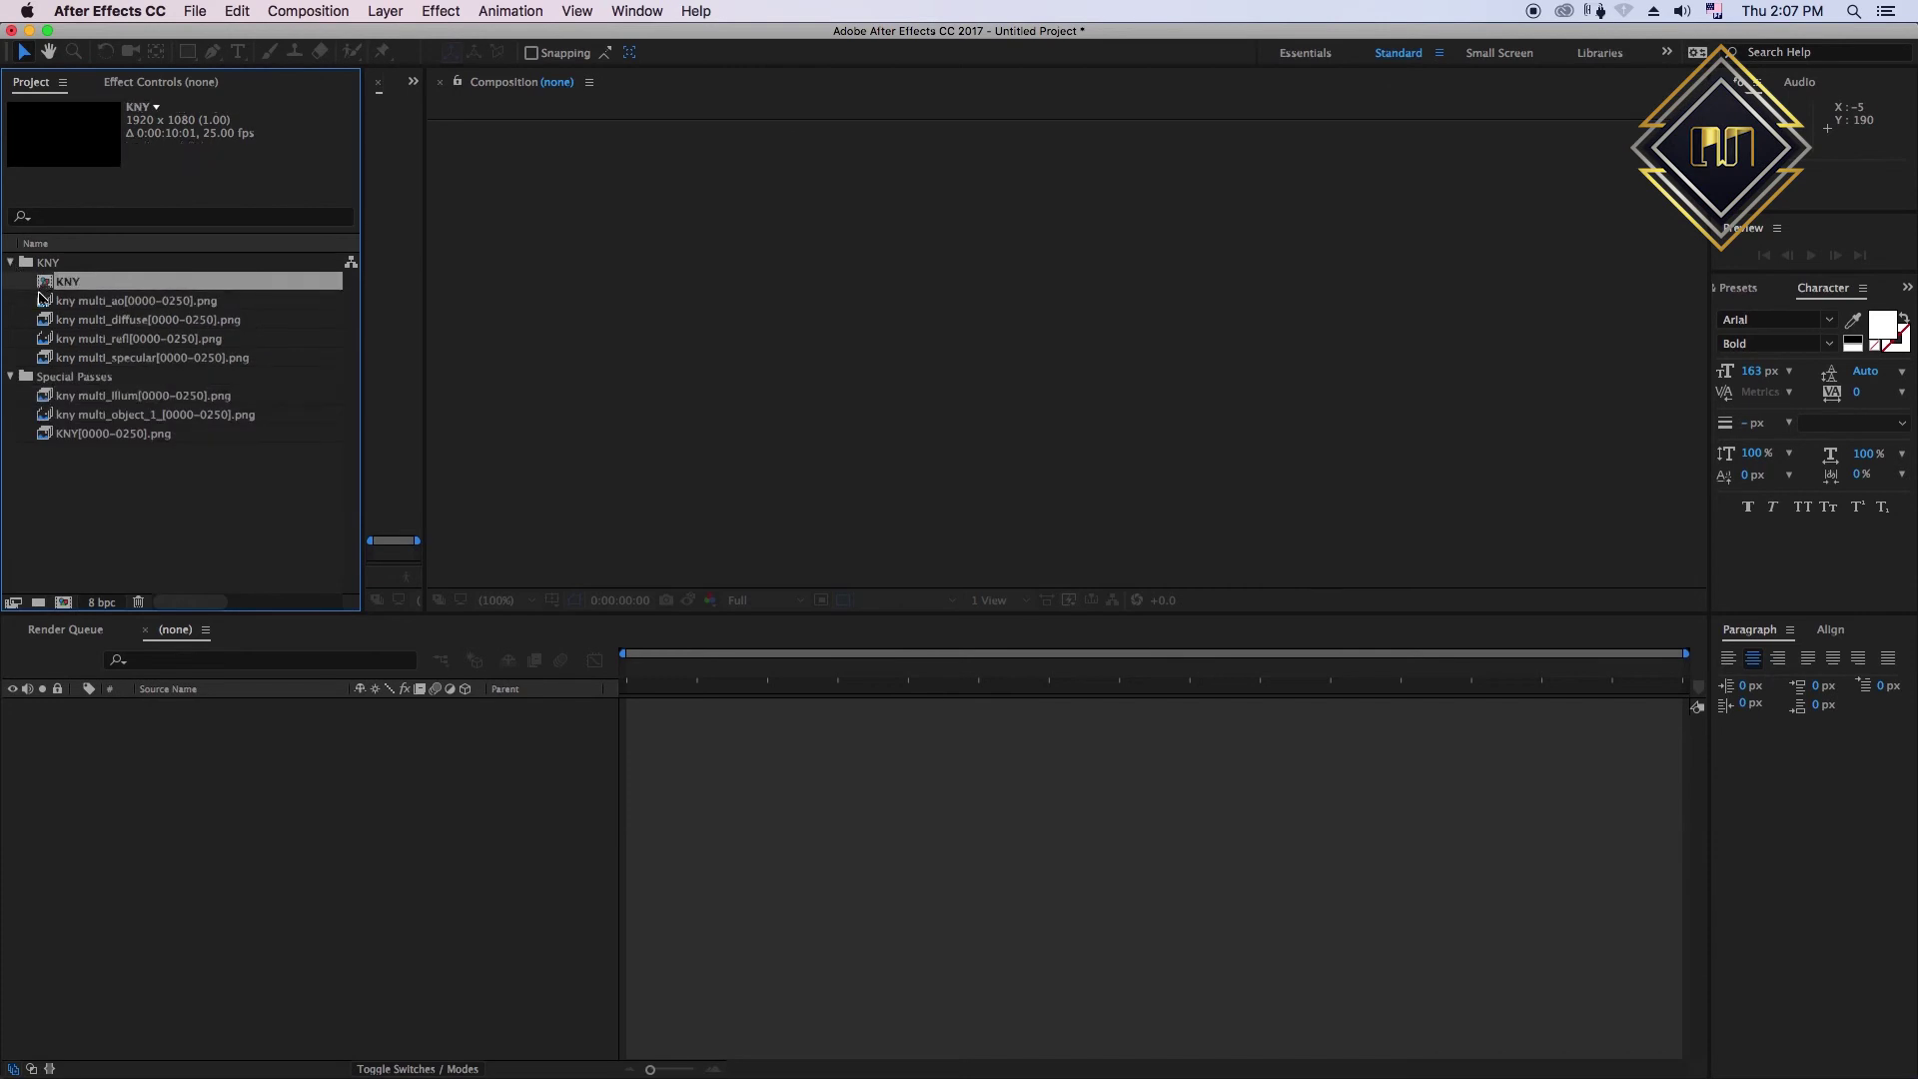
- Open the KNY comp near 7 seconds and hide the Camera and Light layers
{"action": "double_click", "coordinate": [60, 282]}
{"action": "left_click_drag", "start_coordinate": [629, 668], "coordinate": [1366, 689]}
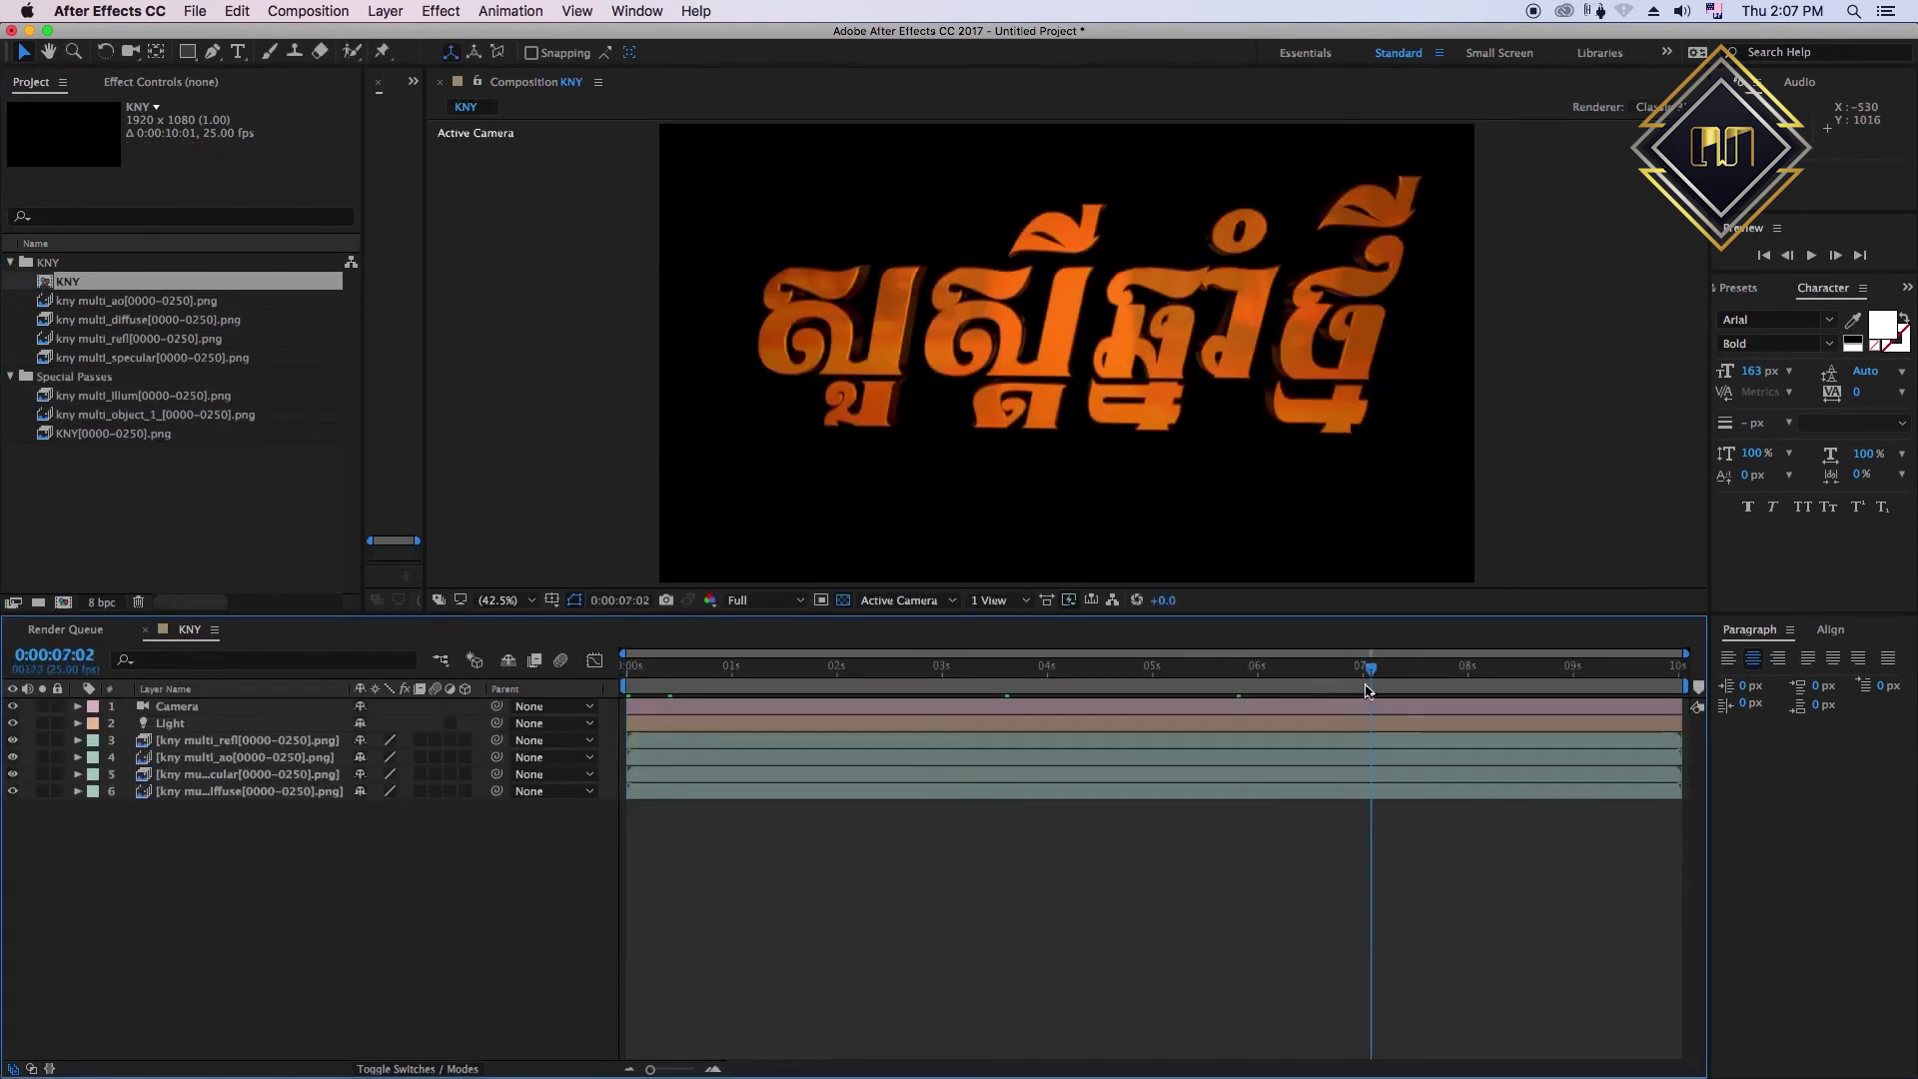
{"action": "left_click_drag", "start_coordinate": [12, 706], "coordinate": [12, 723]}
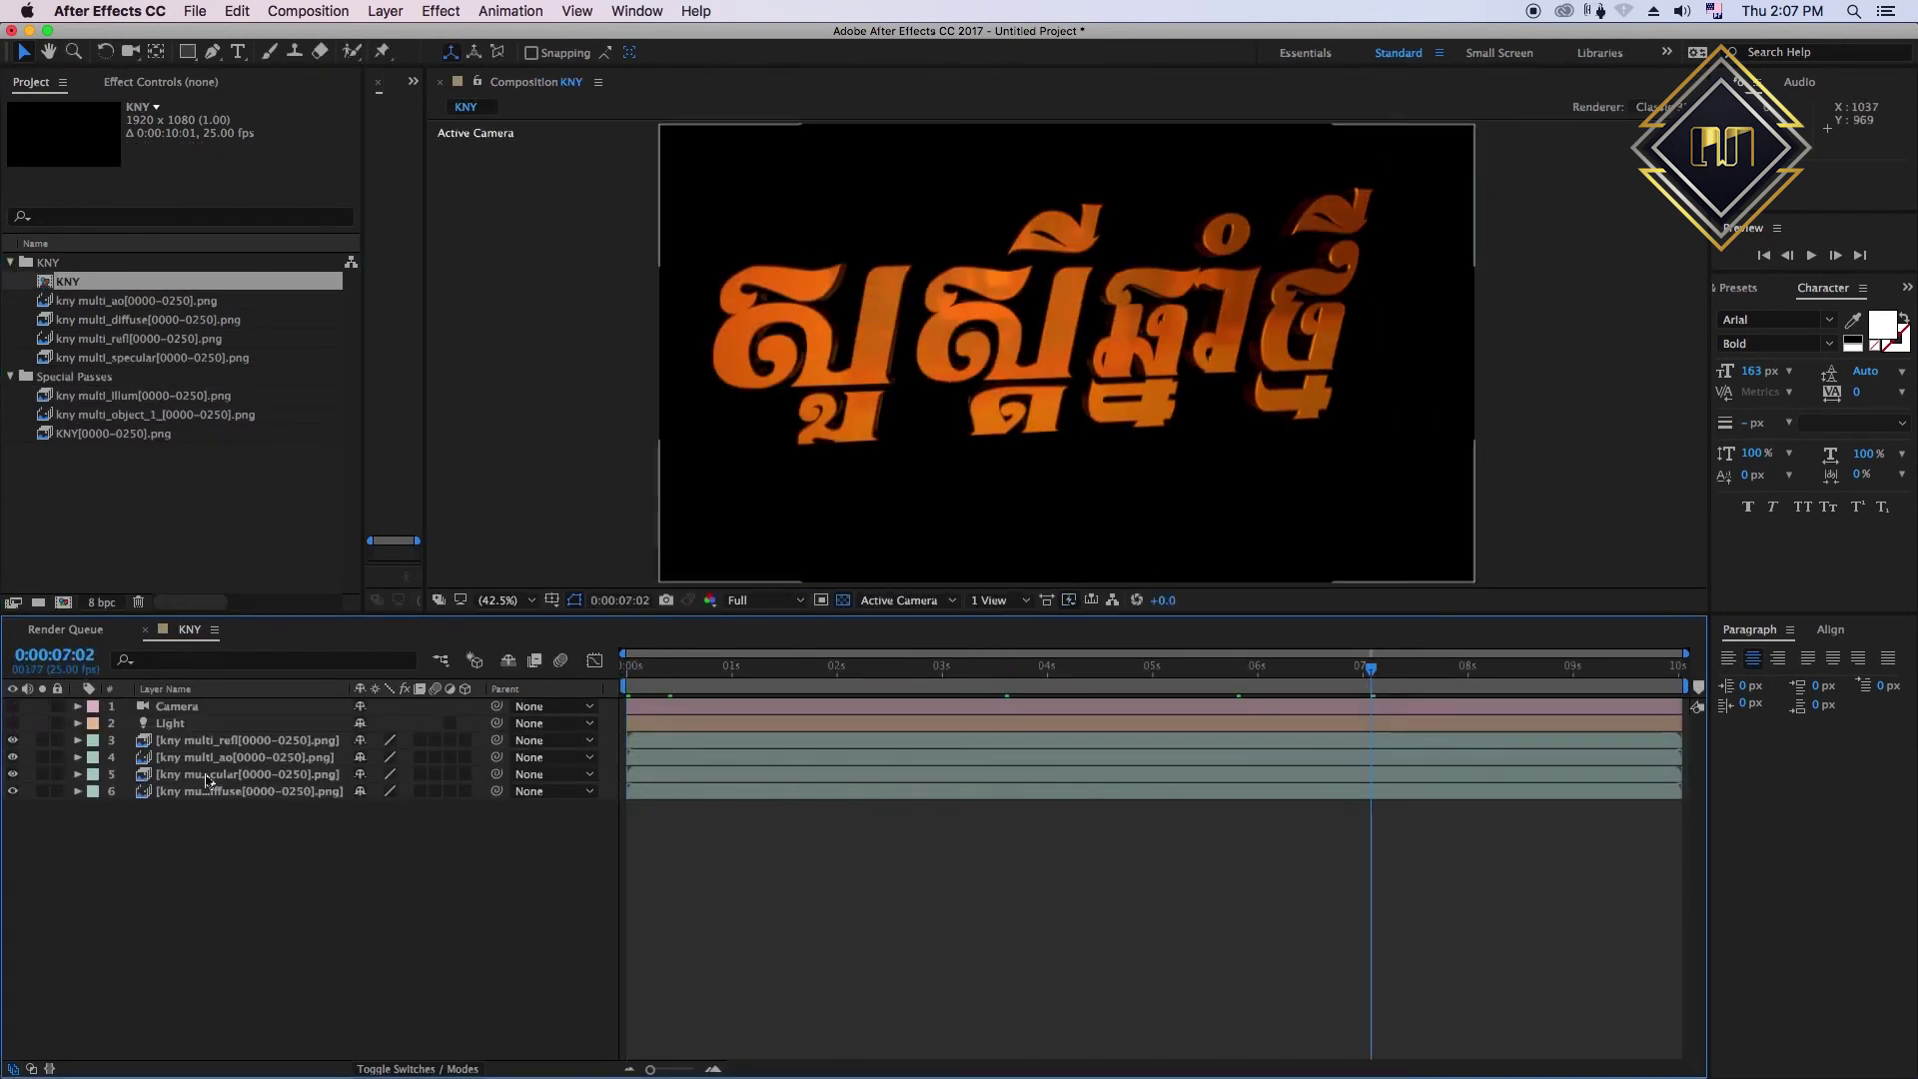
- Pre-compose the four render-pass layers into Pre-comp 1
{"action": "left_click", "coordinate": [199, 741]}
{"action": "left_click", "coordinate": [181, 791], "text": "shift"}
{"action": "right_click", "coordinate": [181, 791]}
{"action": "left_click", "coordinate": [229, 899]}
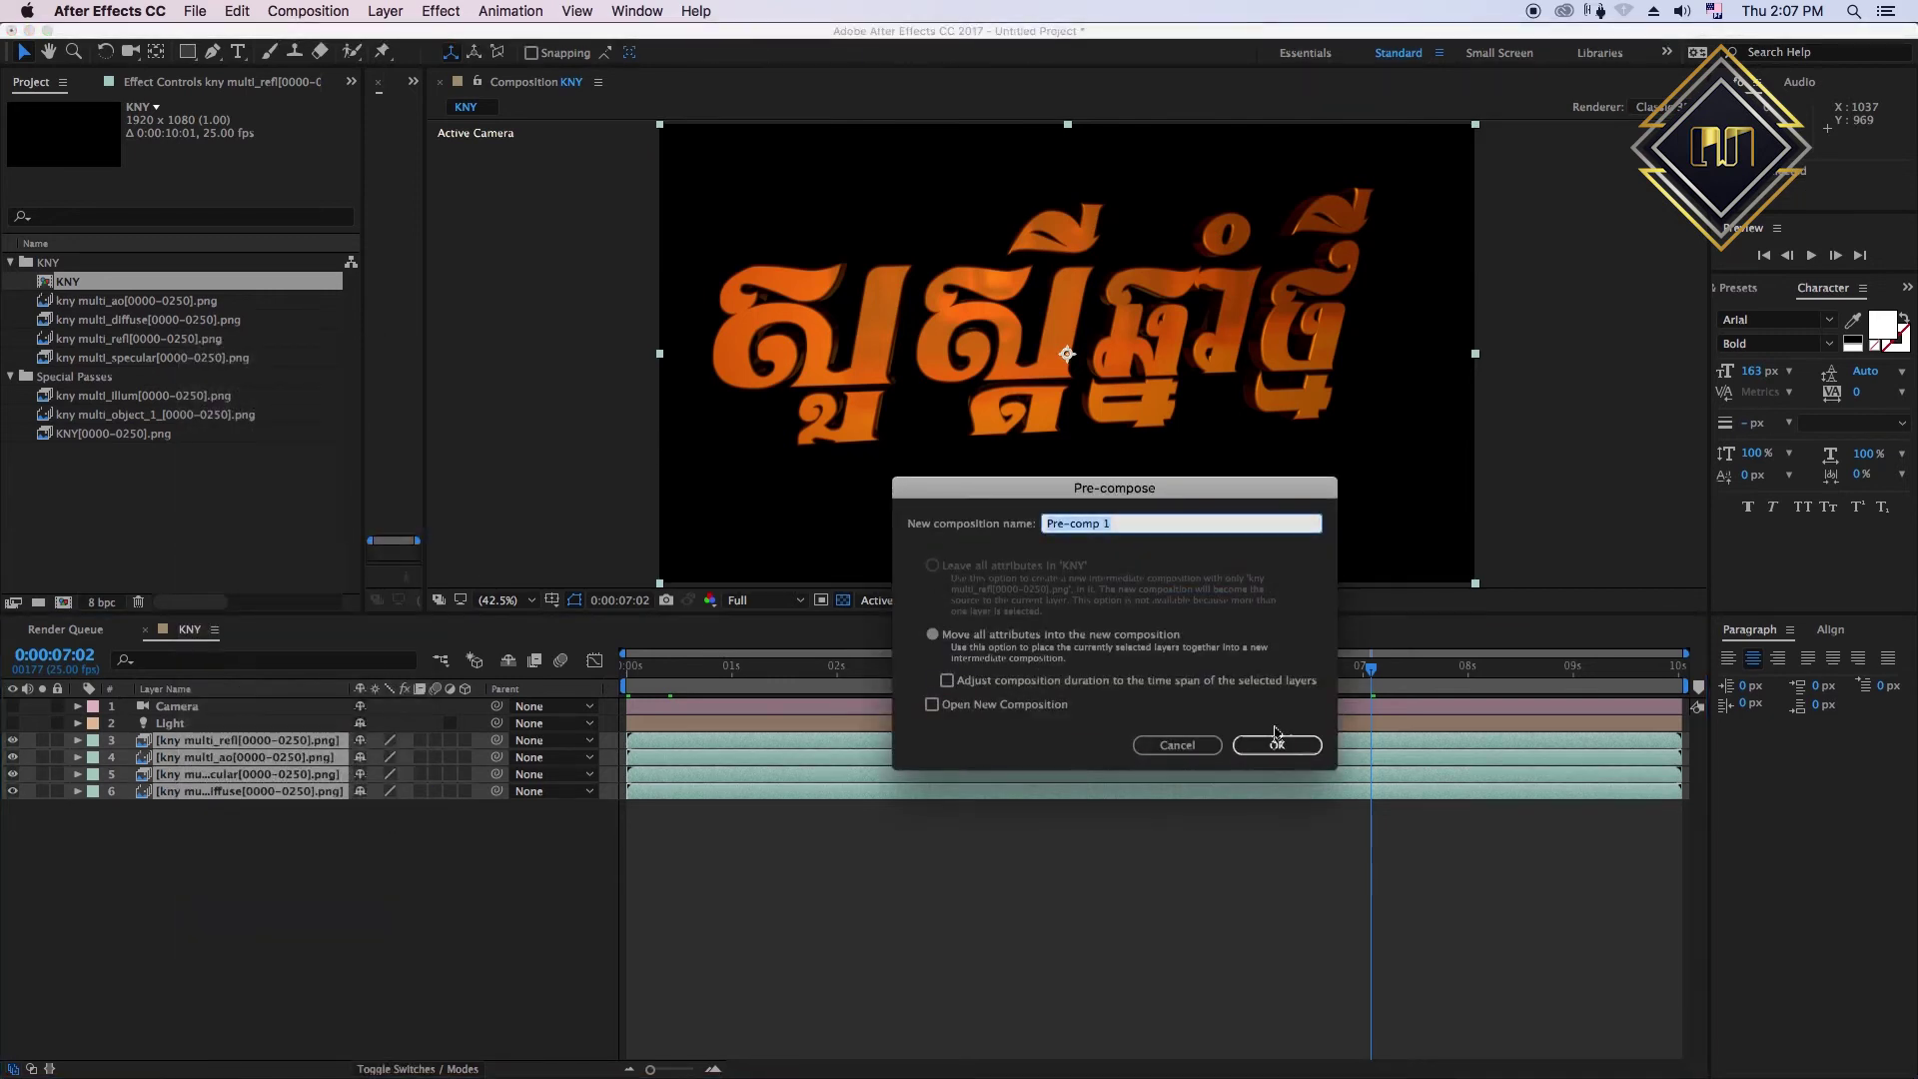
{"action": "left_click", "coordinate": [1276, 740]}
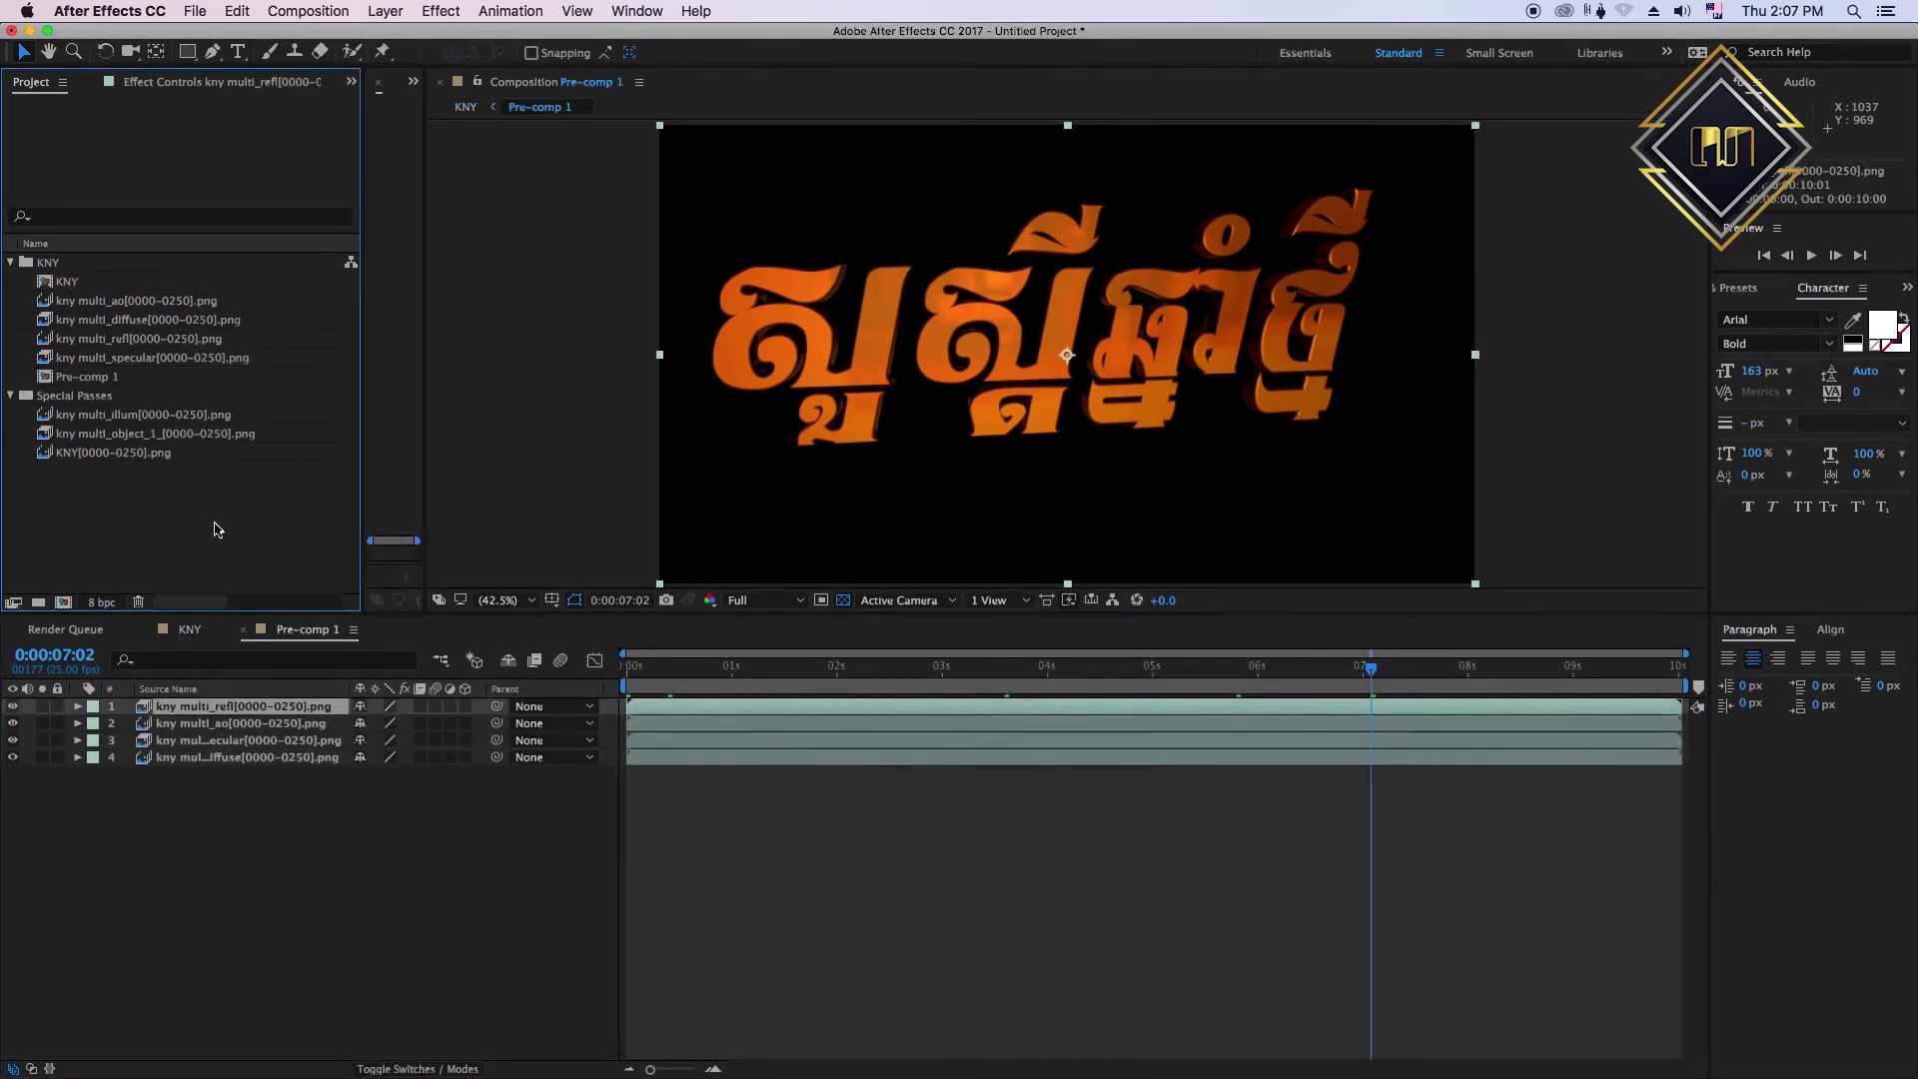
- Place KNY[0000-0250].png as Pre-comp 1's bottom layer and set the passes' Add blend modes
{"action": "left_click", "coordinate": [245, 757]}
{"action": "left_click", "coordinate": [133, 437]}
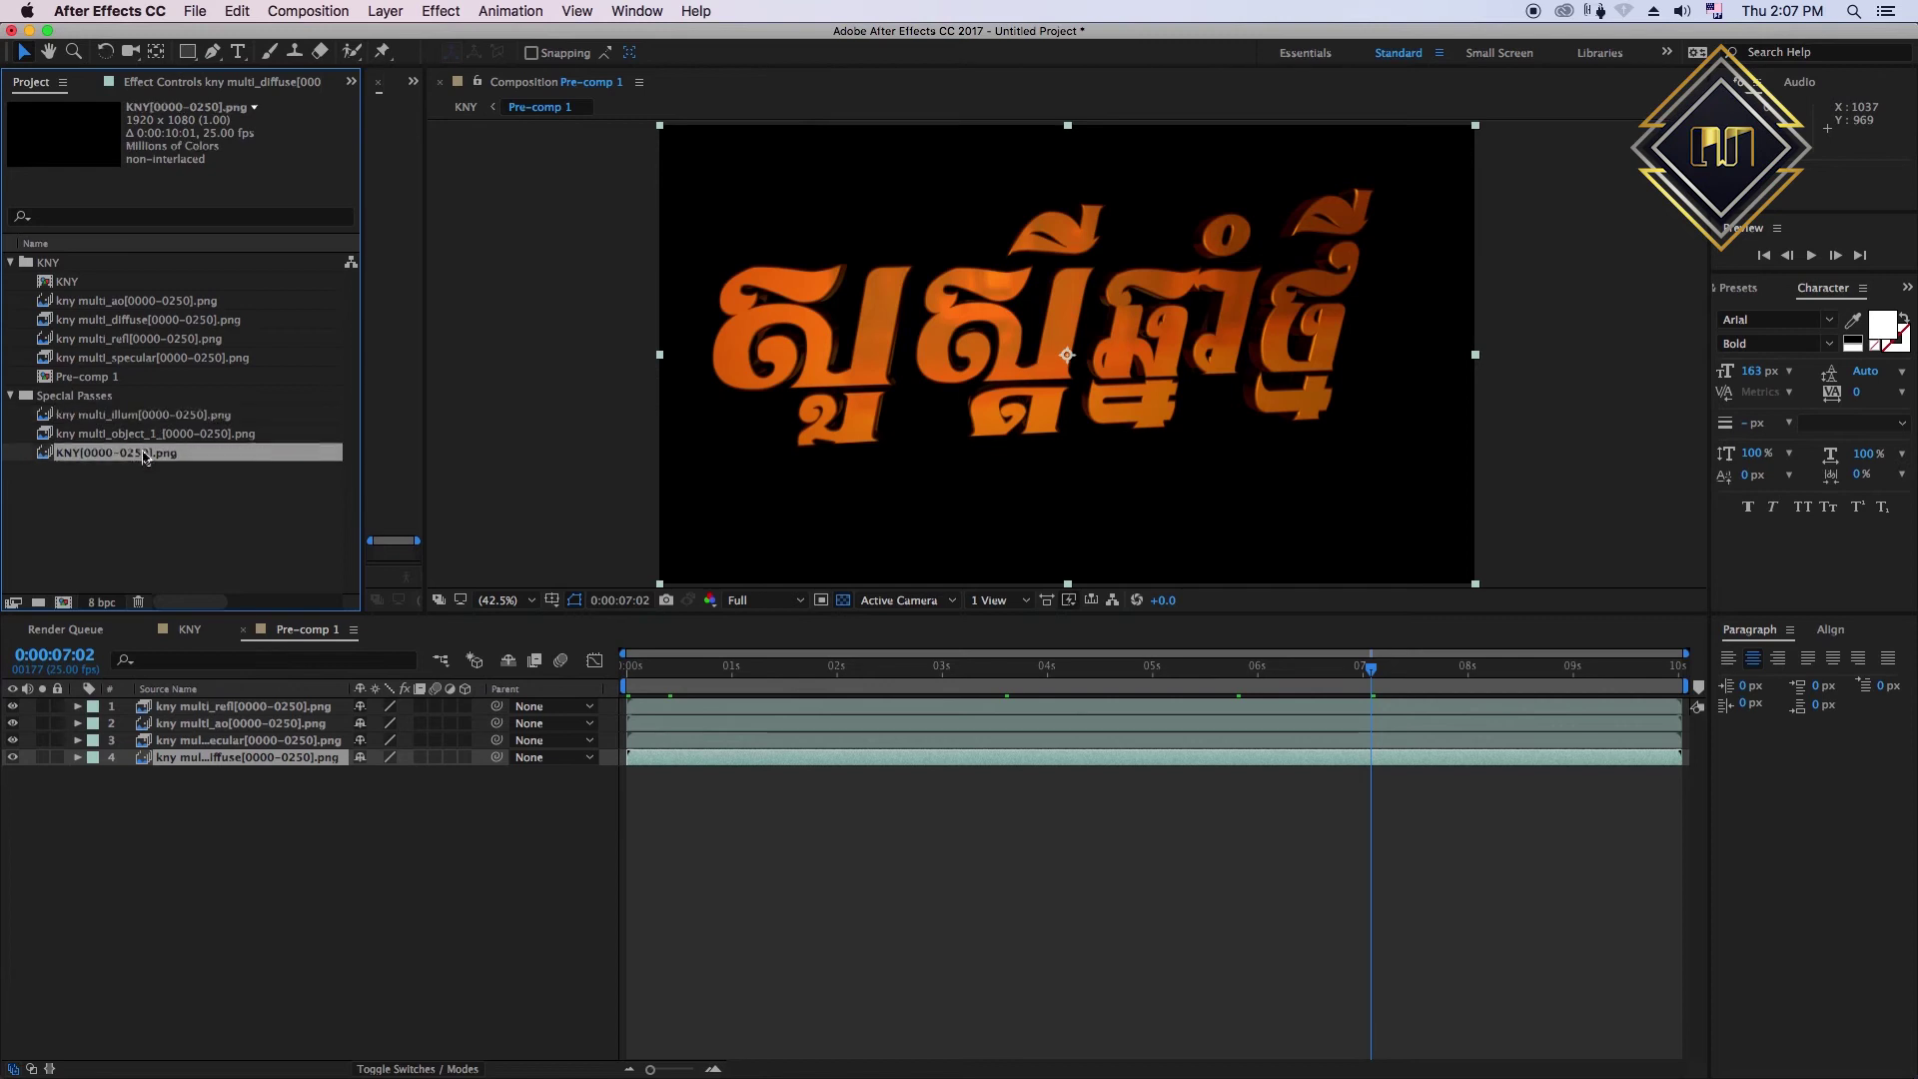
{"action": "left_click_drag", "start_coordinate": [116, 452], "coordinate": [200, 784]}
{"action": "left_click", "coordinate": [678, 682]}
{"action": "left_click", "coordinate": [245, 757]}
{"action": "left_click", "coordinate": [31, 1068]}
{"action": "left_click", "coordinate": [521, 757]}
{"action": "left_click", "coordinate": [529, 469]}
- At 5 seconds, give the diffuse layer 20% opacity and Overlay blending
{"action": "left_click_drag", "start_coordinate": [989, 689], "coordinate": [1242, 689]}
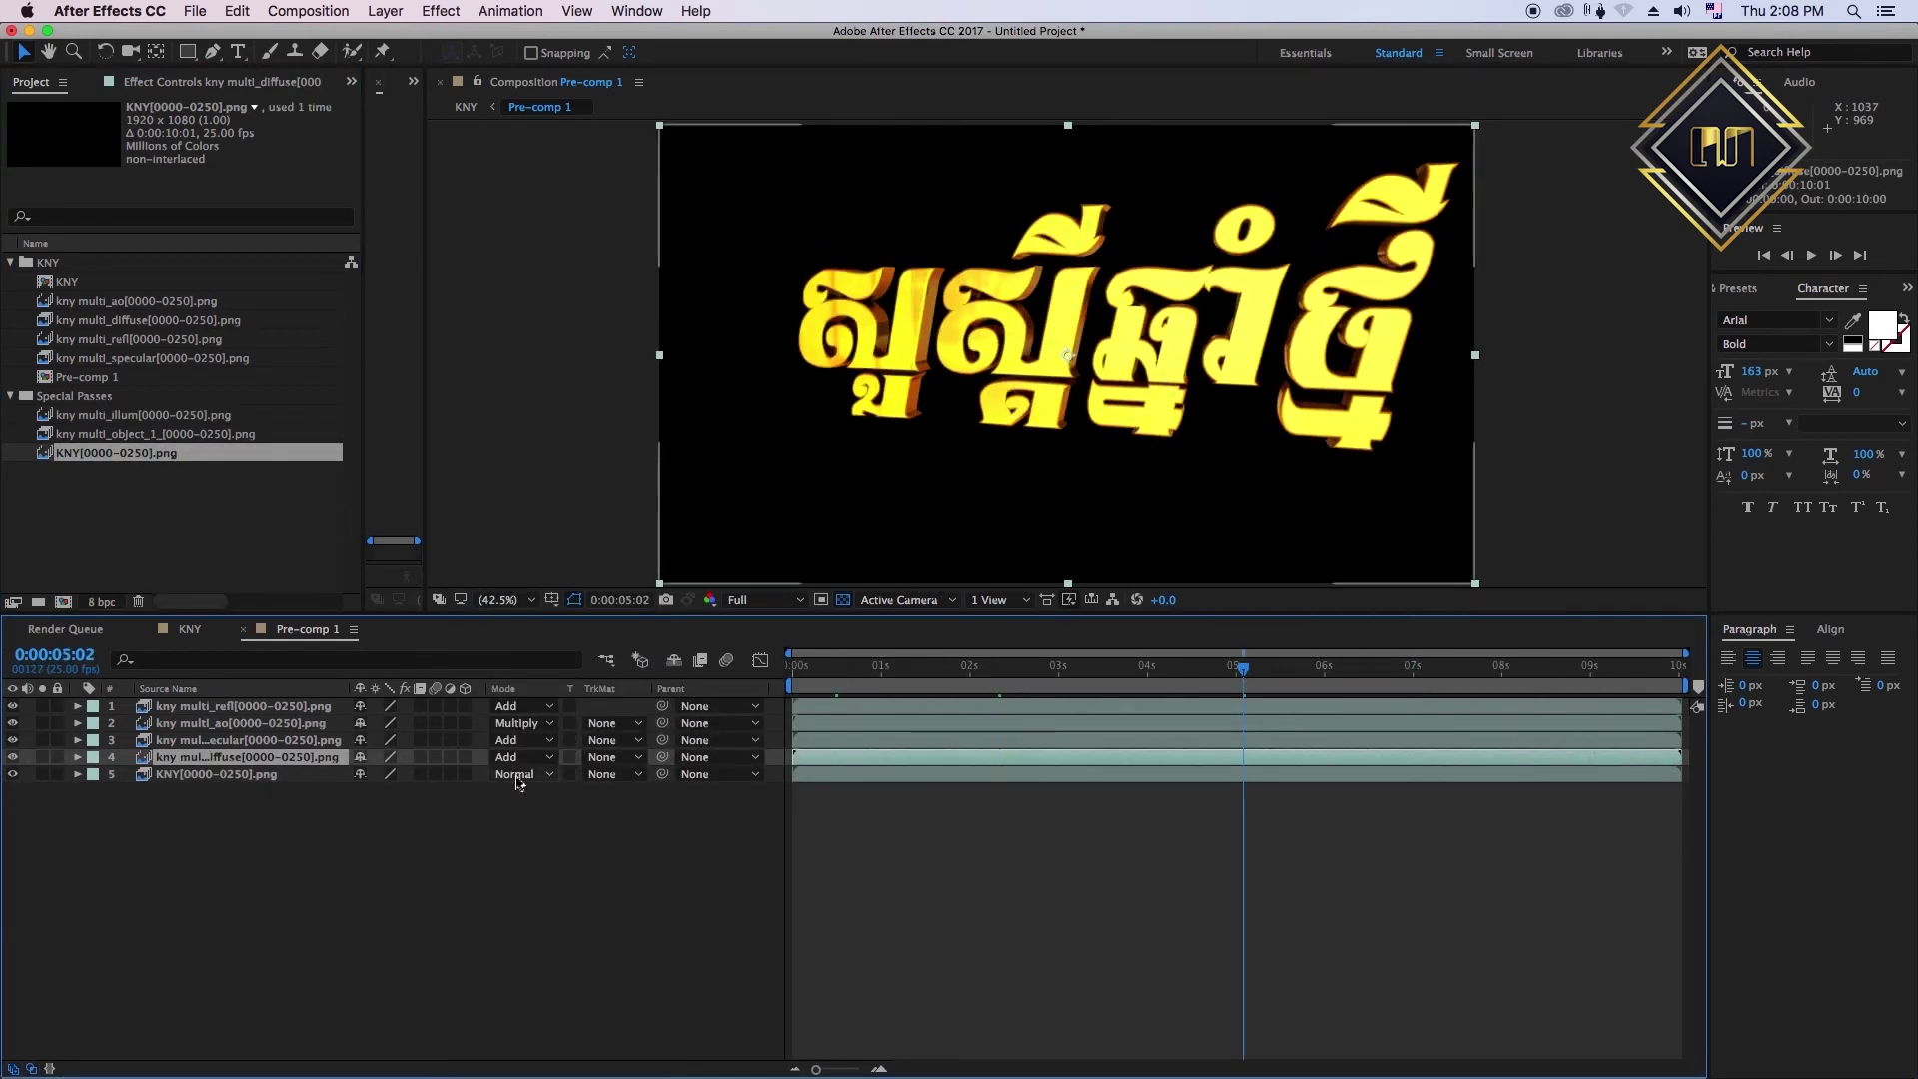
{"action": "type", "text": "t2"}
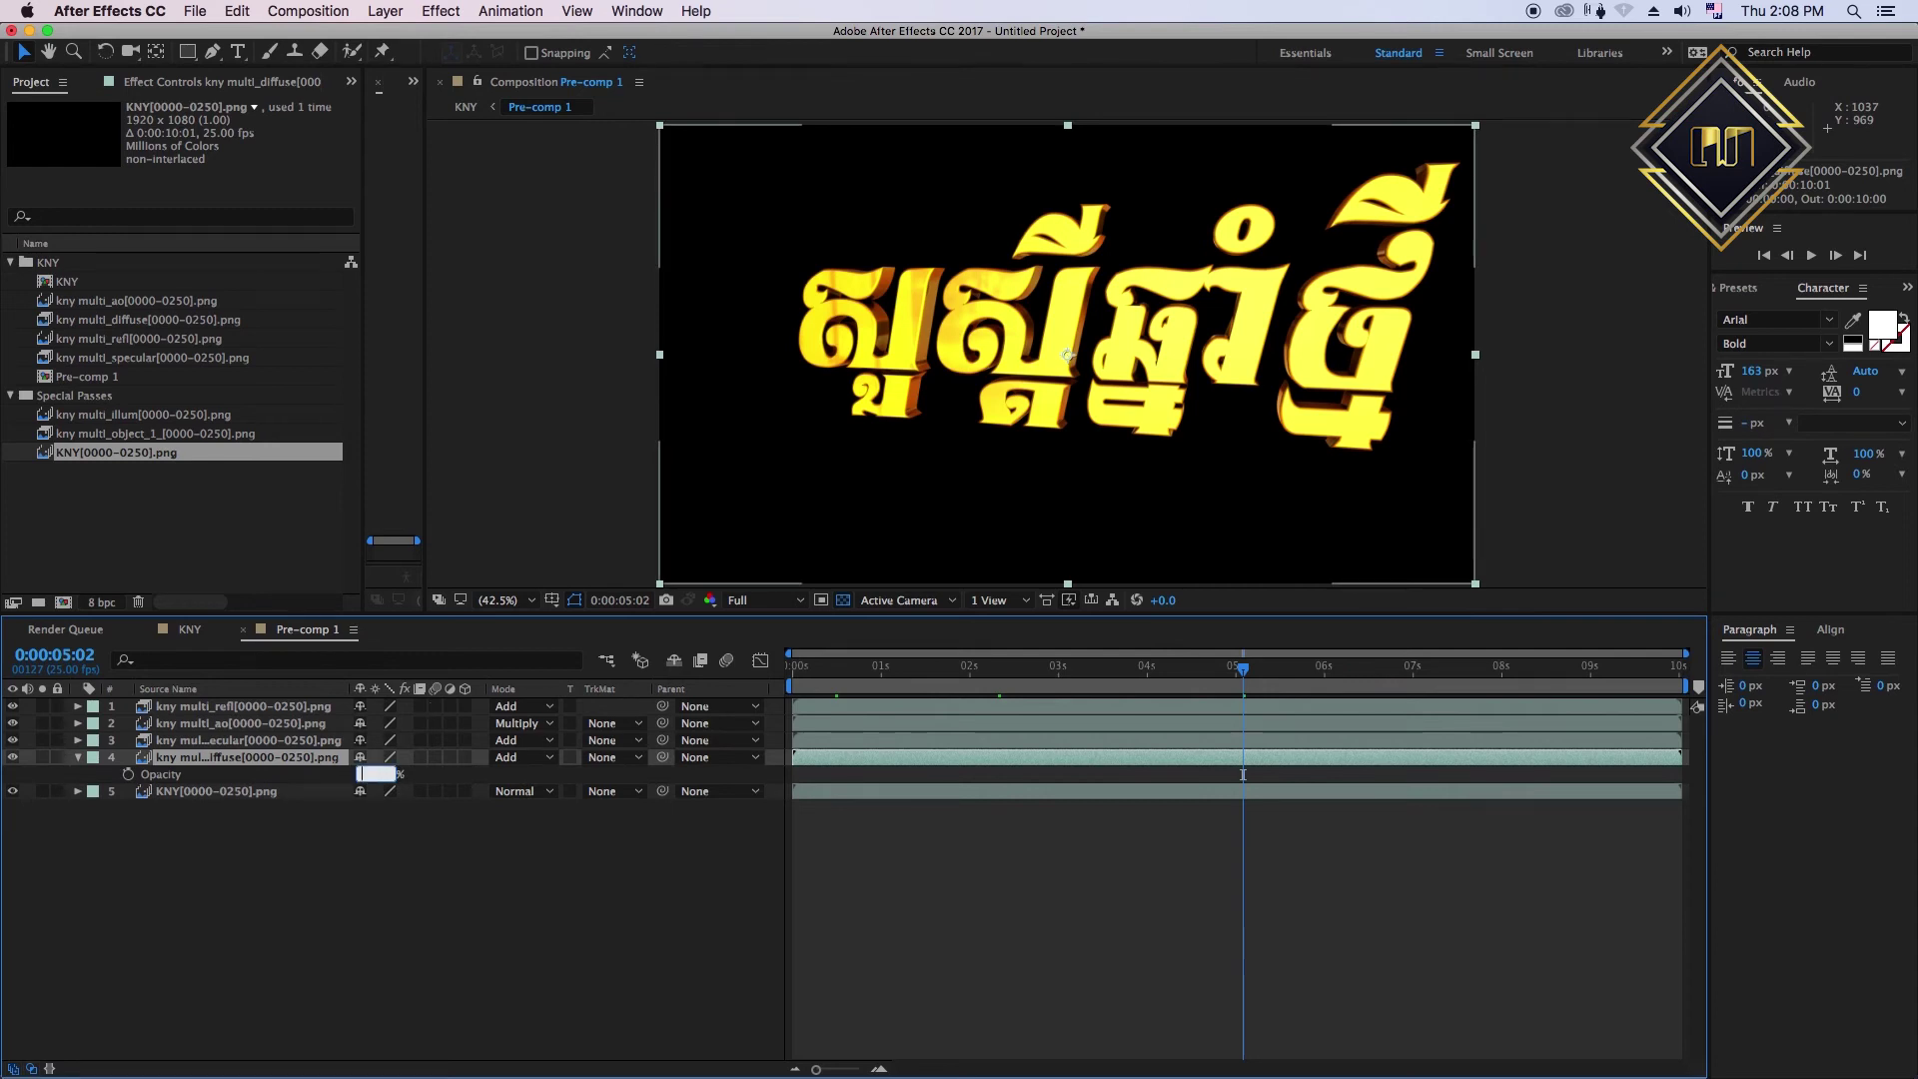
{"action": "key", "text": "Return"}
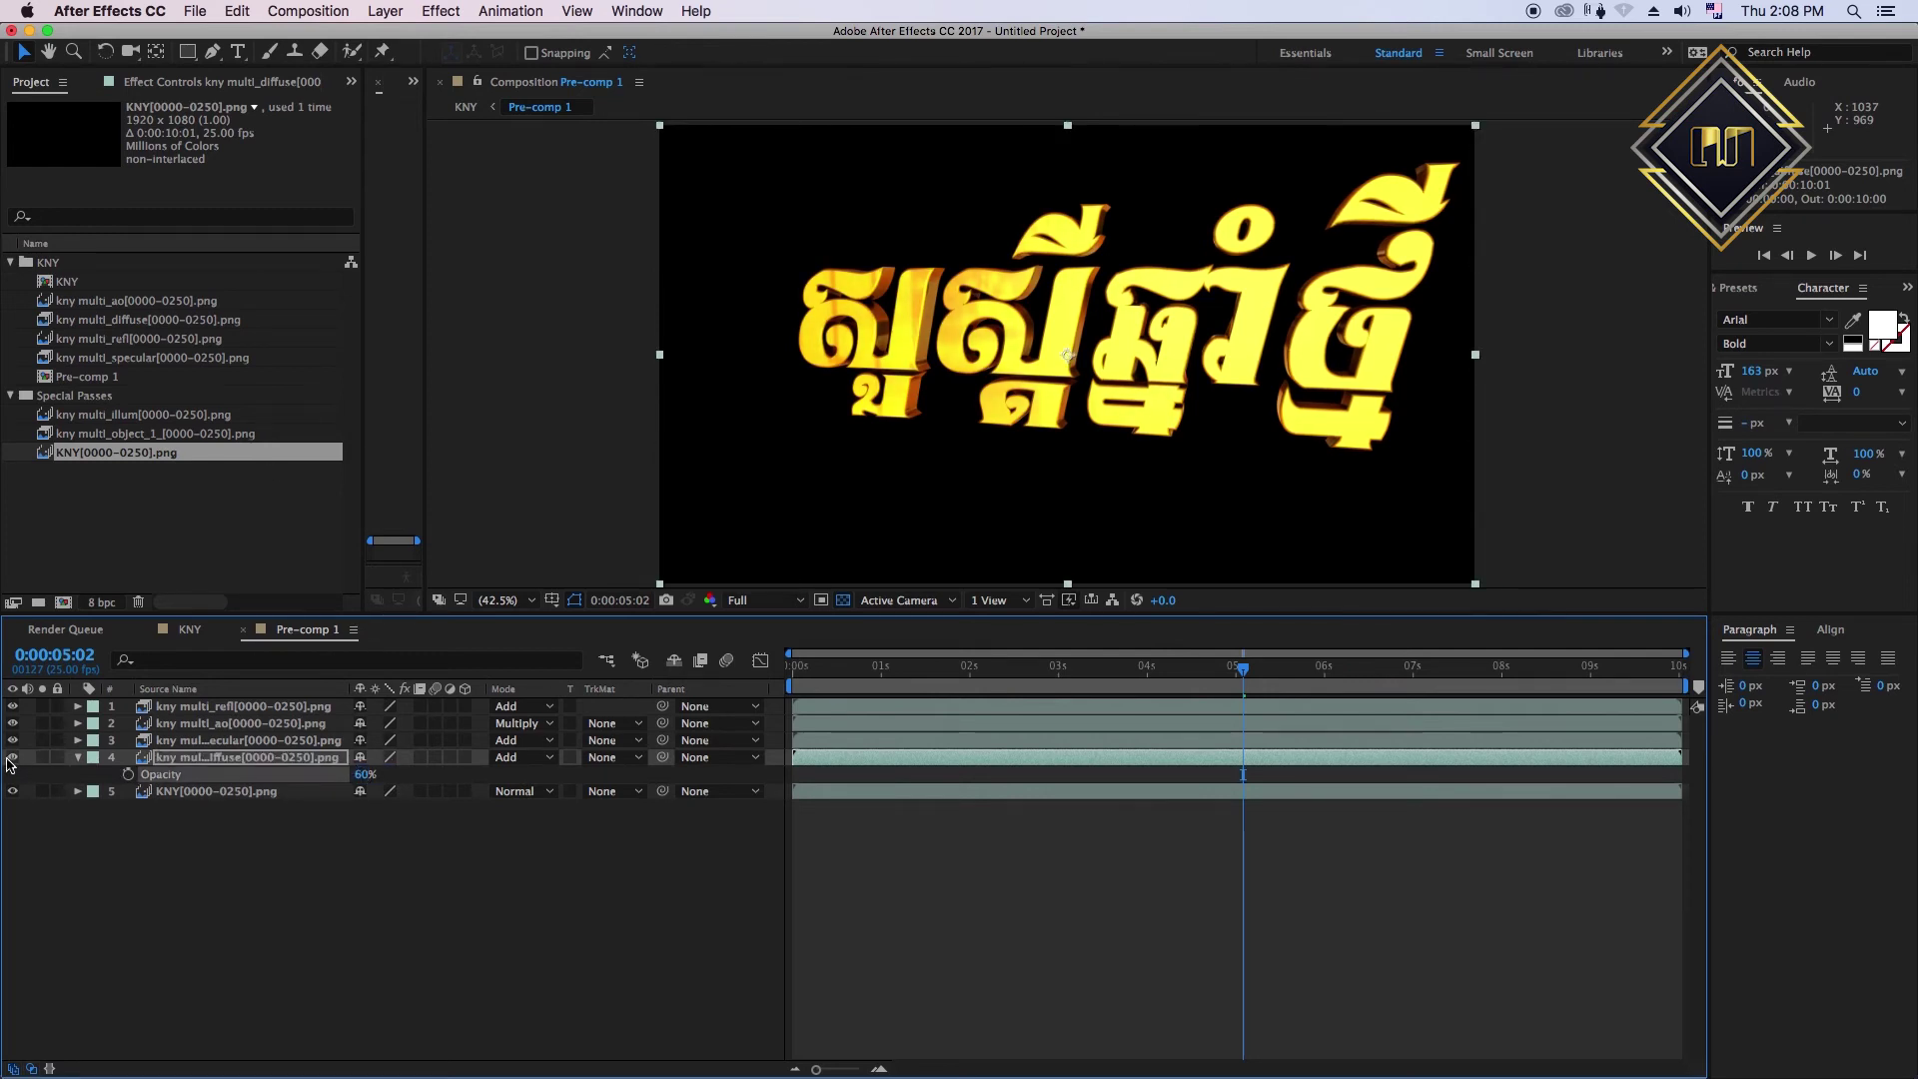
{"action": "type", "text": "20"}
{"action": "key", "text": "Return"}
{"action": "left_click", "coordinate": [464, 757]}
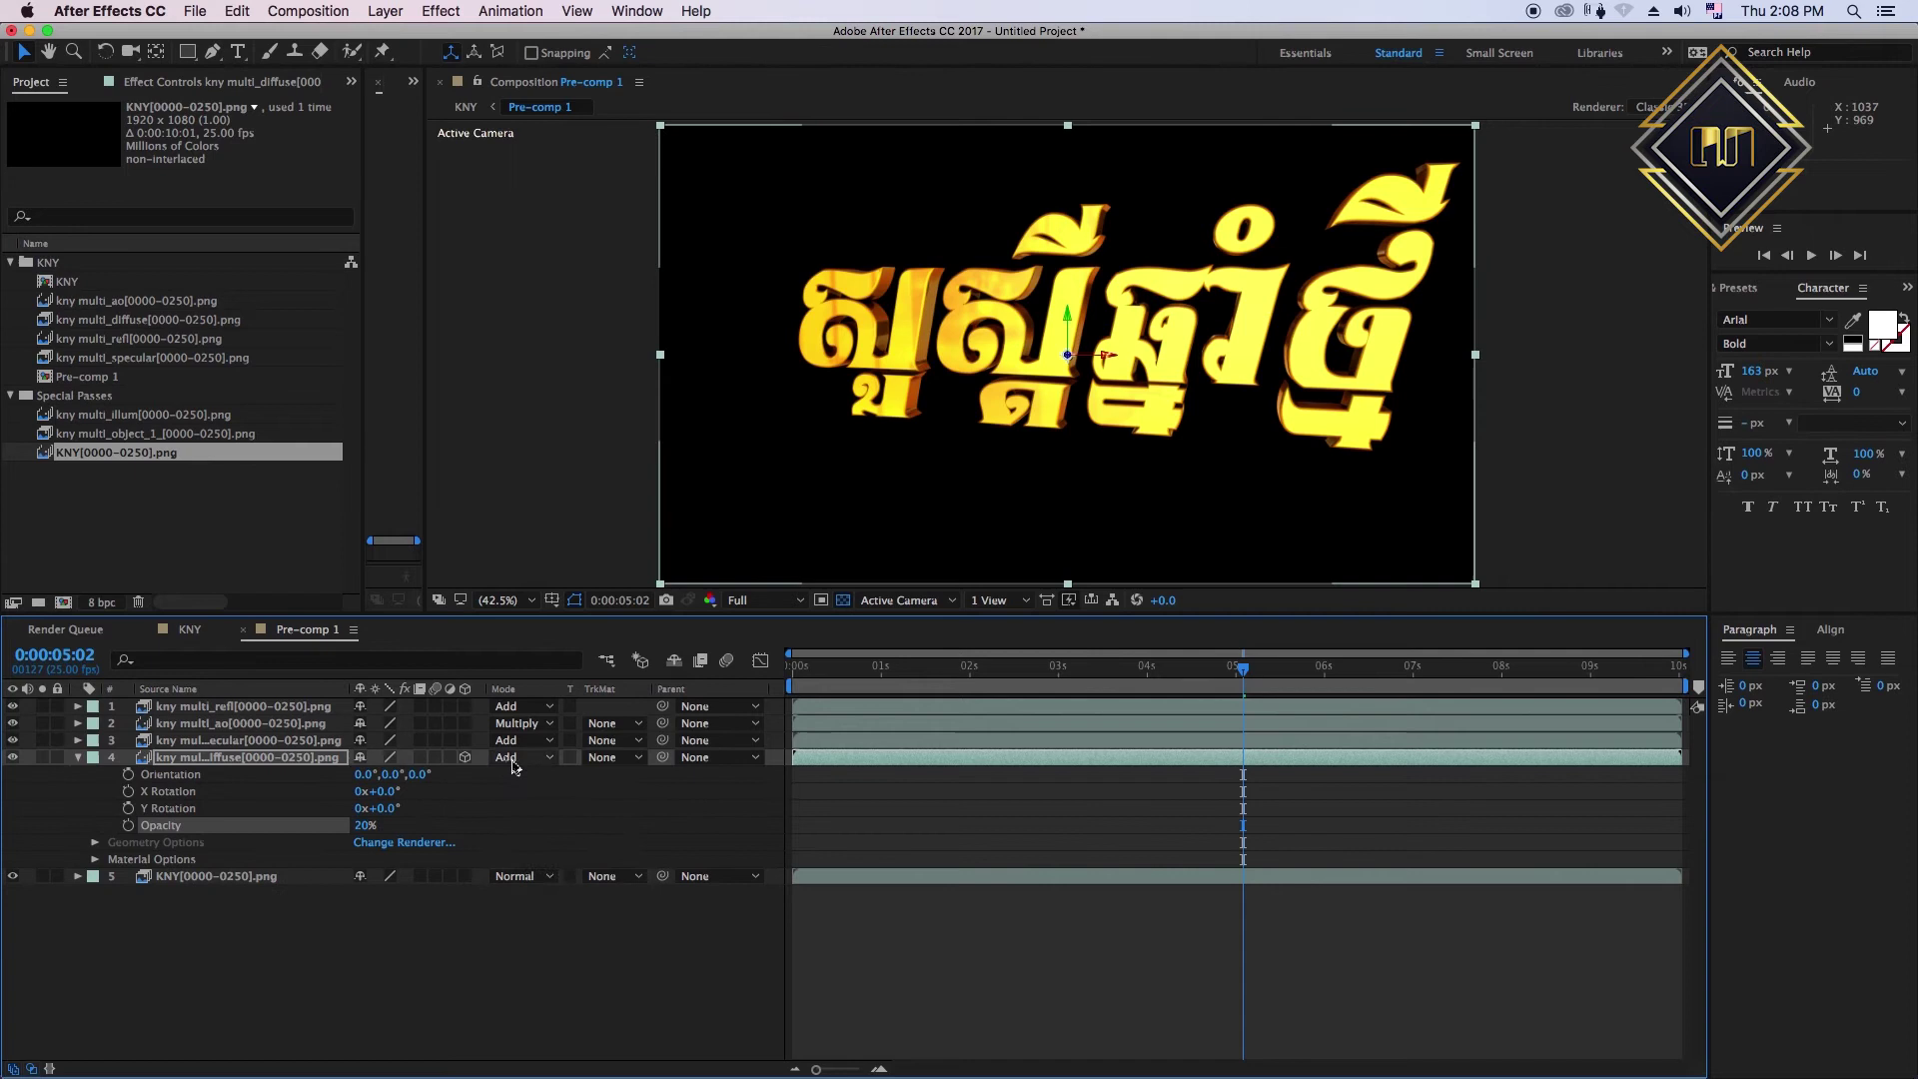
{"action": "left_click", "coordinate": [534, 611]}
{"action": "left_click", "coordinate": [77, 757]}
- Set the specular pass layer's opacity to 50%
{"action": "left_click", "coordinate": [12, 740]}
{"action": "left_click", "coordinate": [12, 740]}
{"action": "key", "text": "t"}
{"action": "left_click", "coordinate": [365, 757]}
{"action": "type", "text": "50"}
{"action": "key", "text": "Return"}
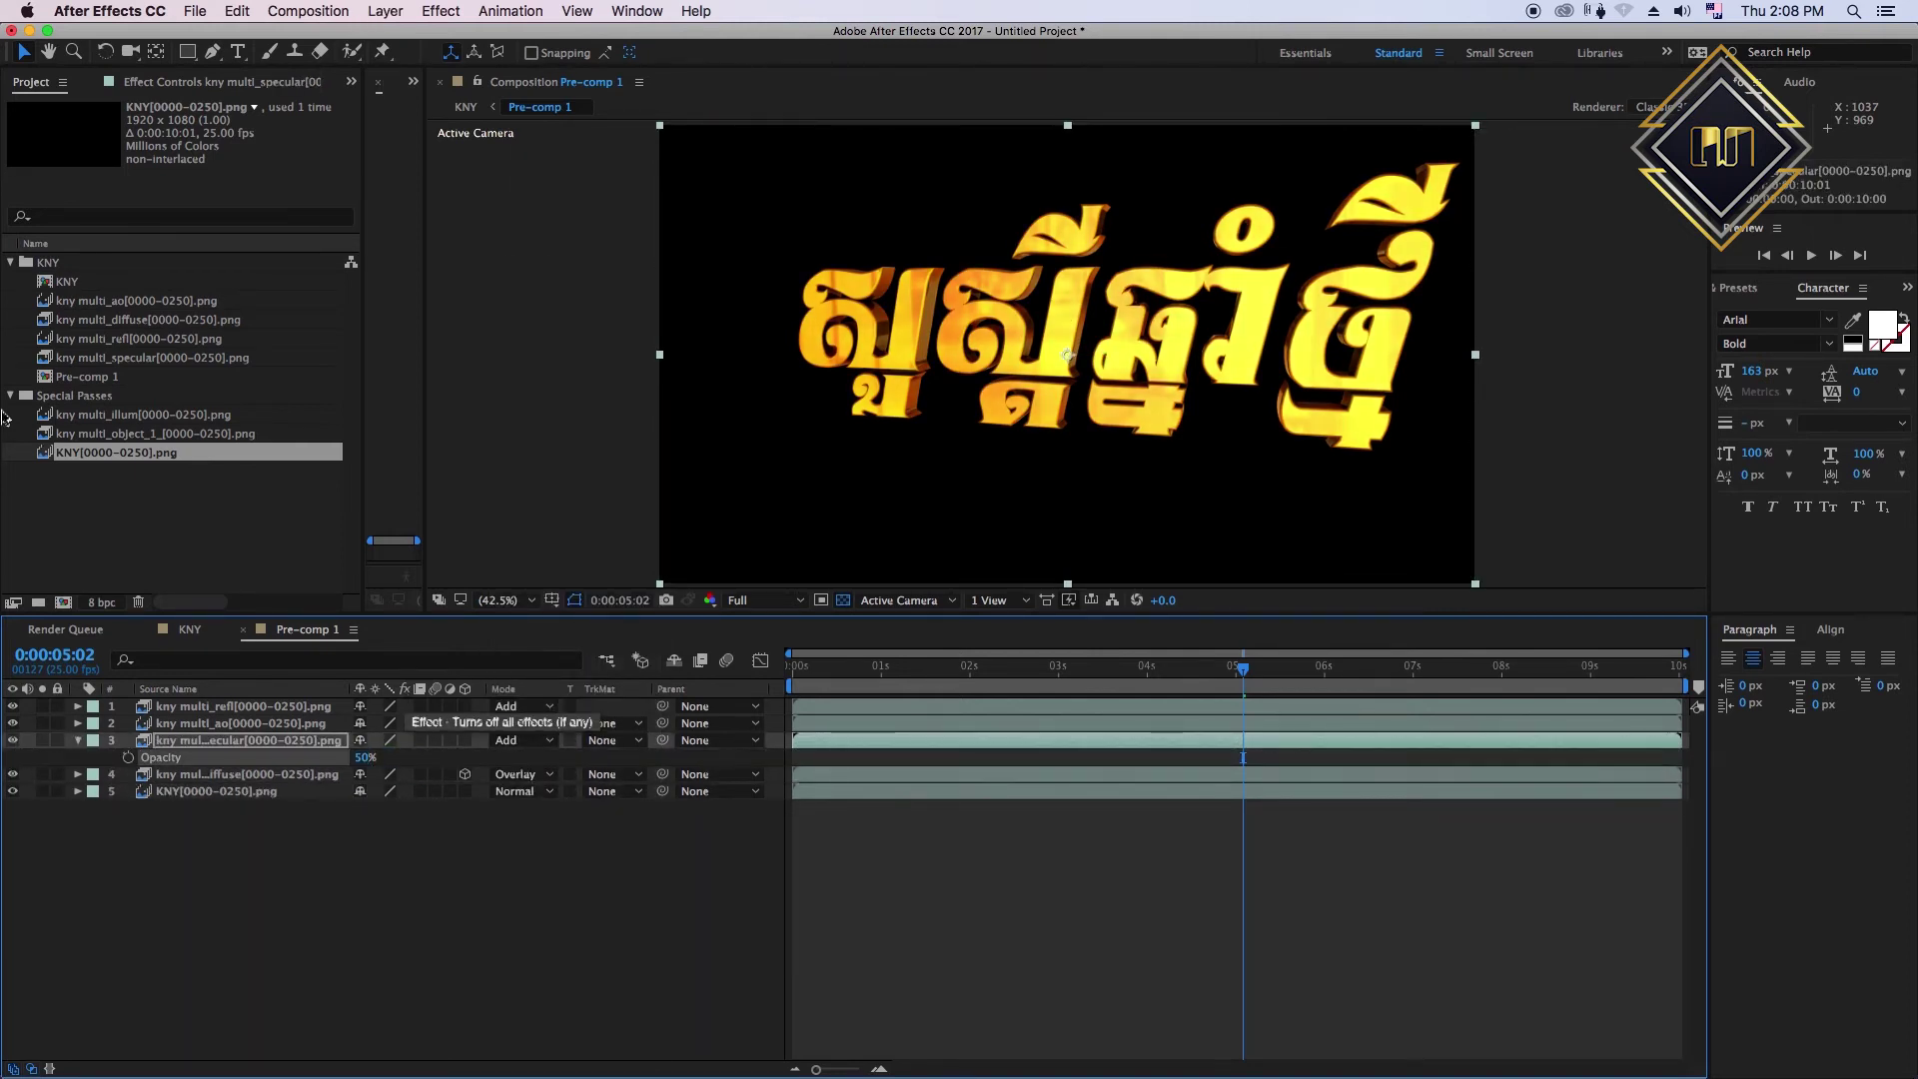
- Set the ambient occlusion layer's opacity to 40% and collapse the opacity rows
{"action": "left_click", "coordinate": [73, 727]}
{"action": "key", "text": "t"}
{"action": "left_click", "coordinate": [365, 740]}
{"action": "type", "text": "40"}
{"action": "key", "text": "Return"}
{"action": "left_click", "coordinate": [12, 706]}
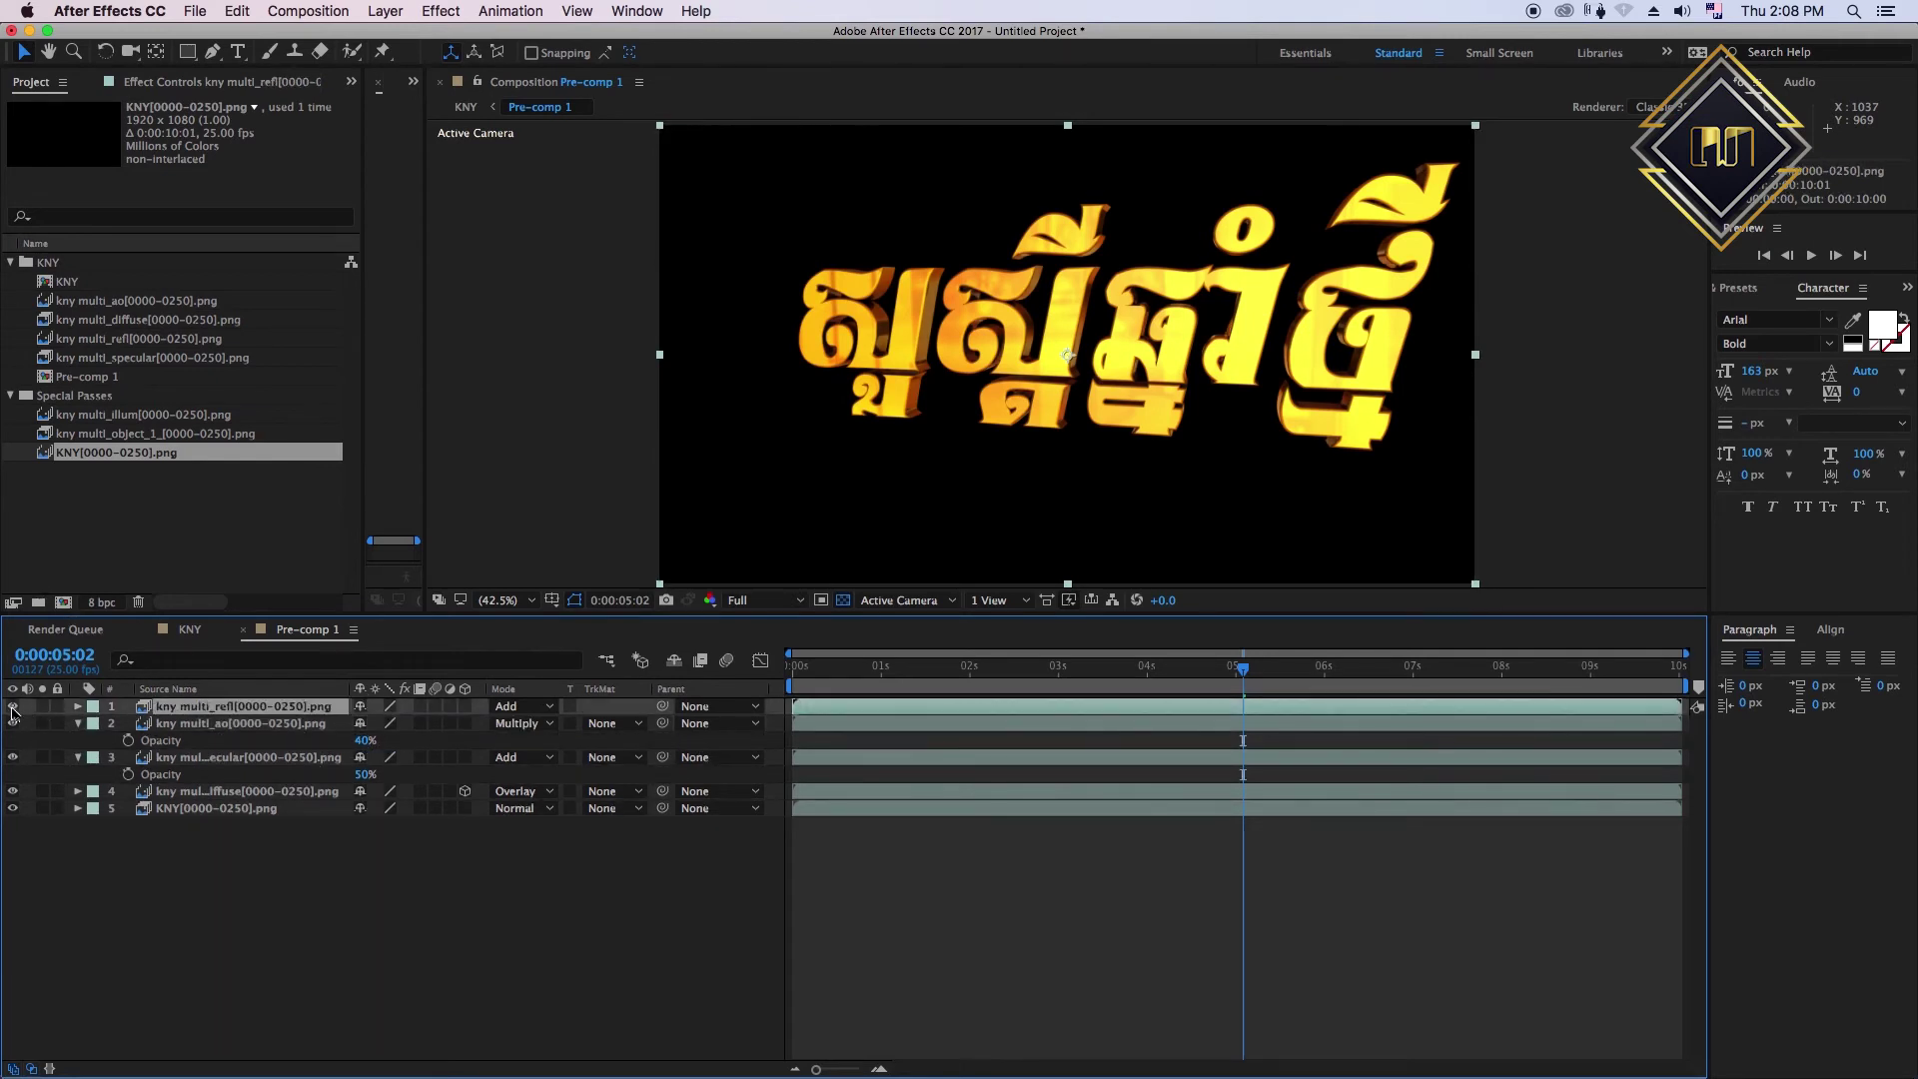
{"action": "left_click", "coordinate": [77, 757]}
{"action": "left_click", "coordinate": [77, 723]}
- Add a new adjustment layer to Pre-comp 1 and apply Curves to it
{"action": "right_click", "coordinate": [279, 835]}
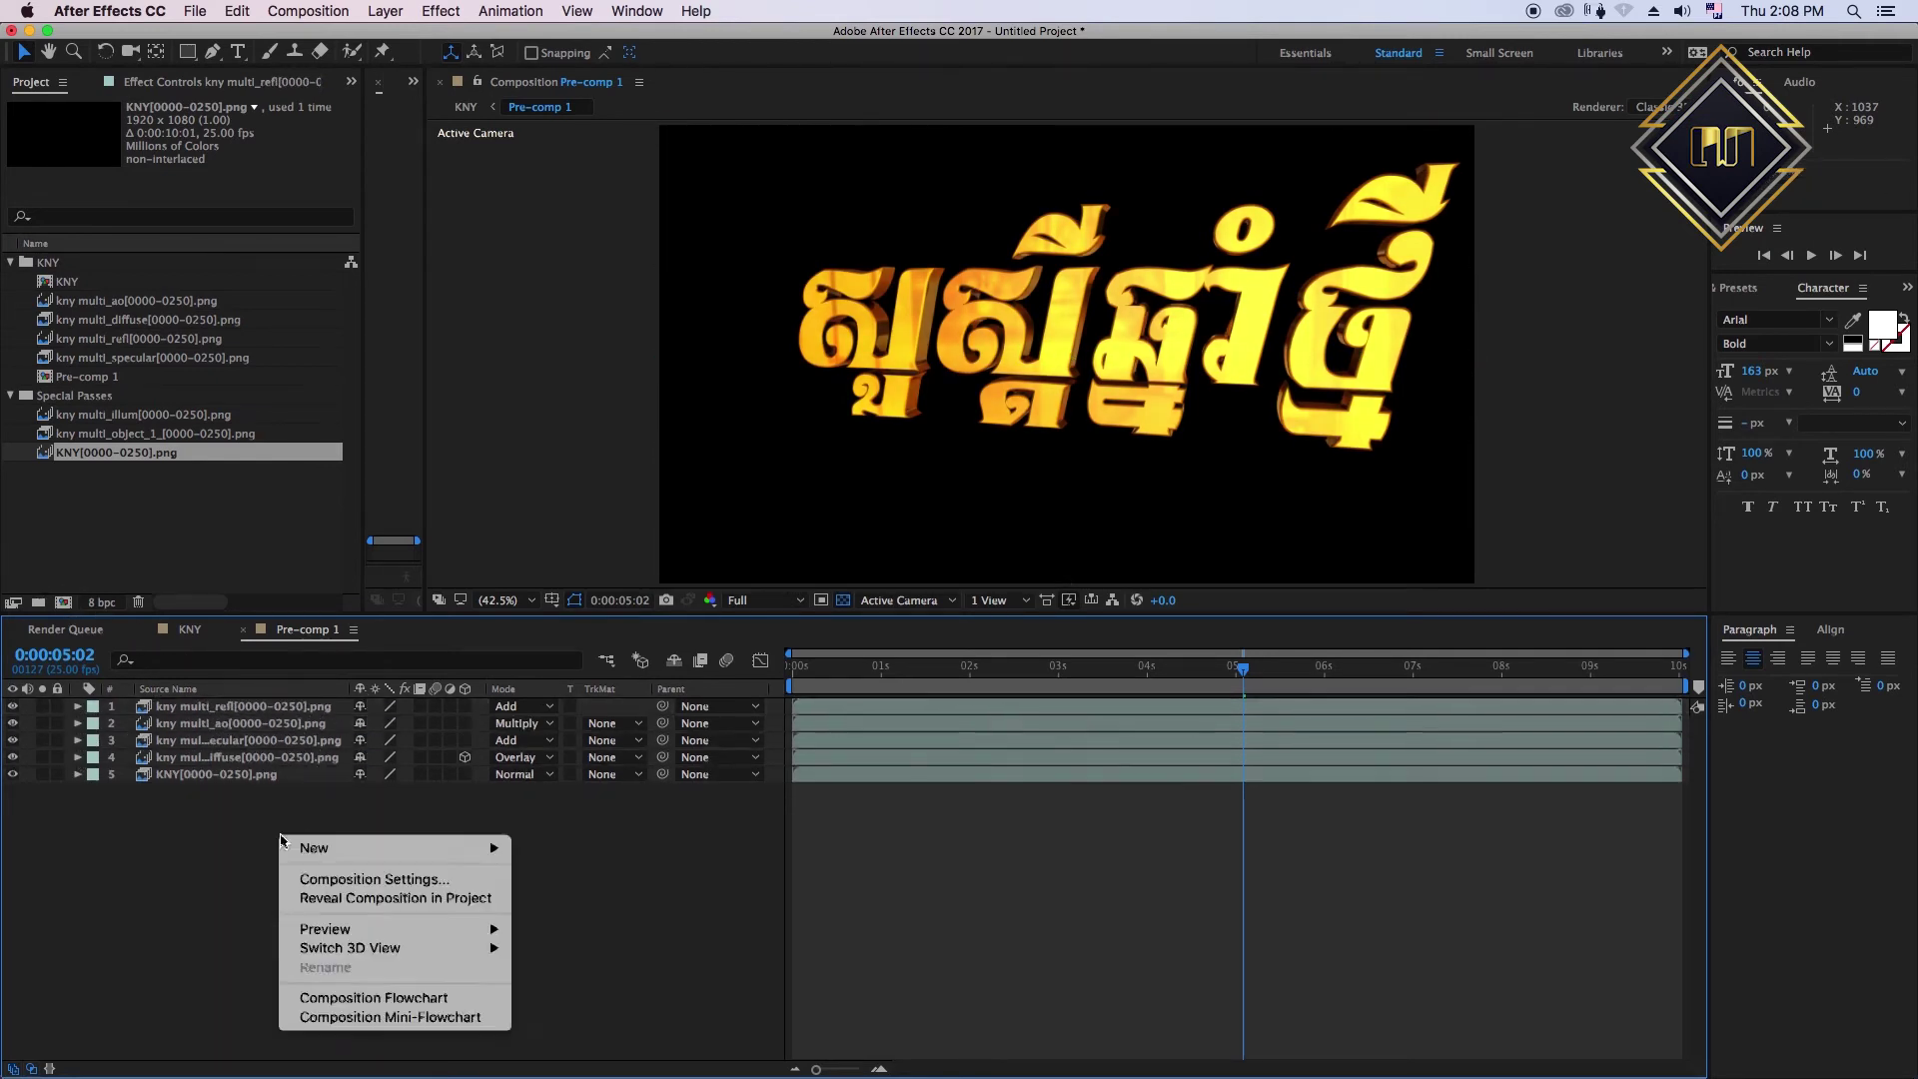
{"action": "left_click", "coordinate": [599, 1001]}
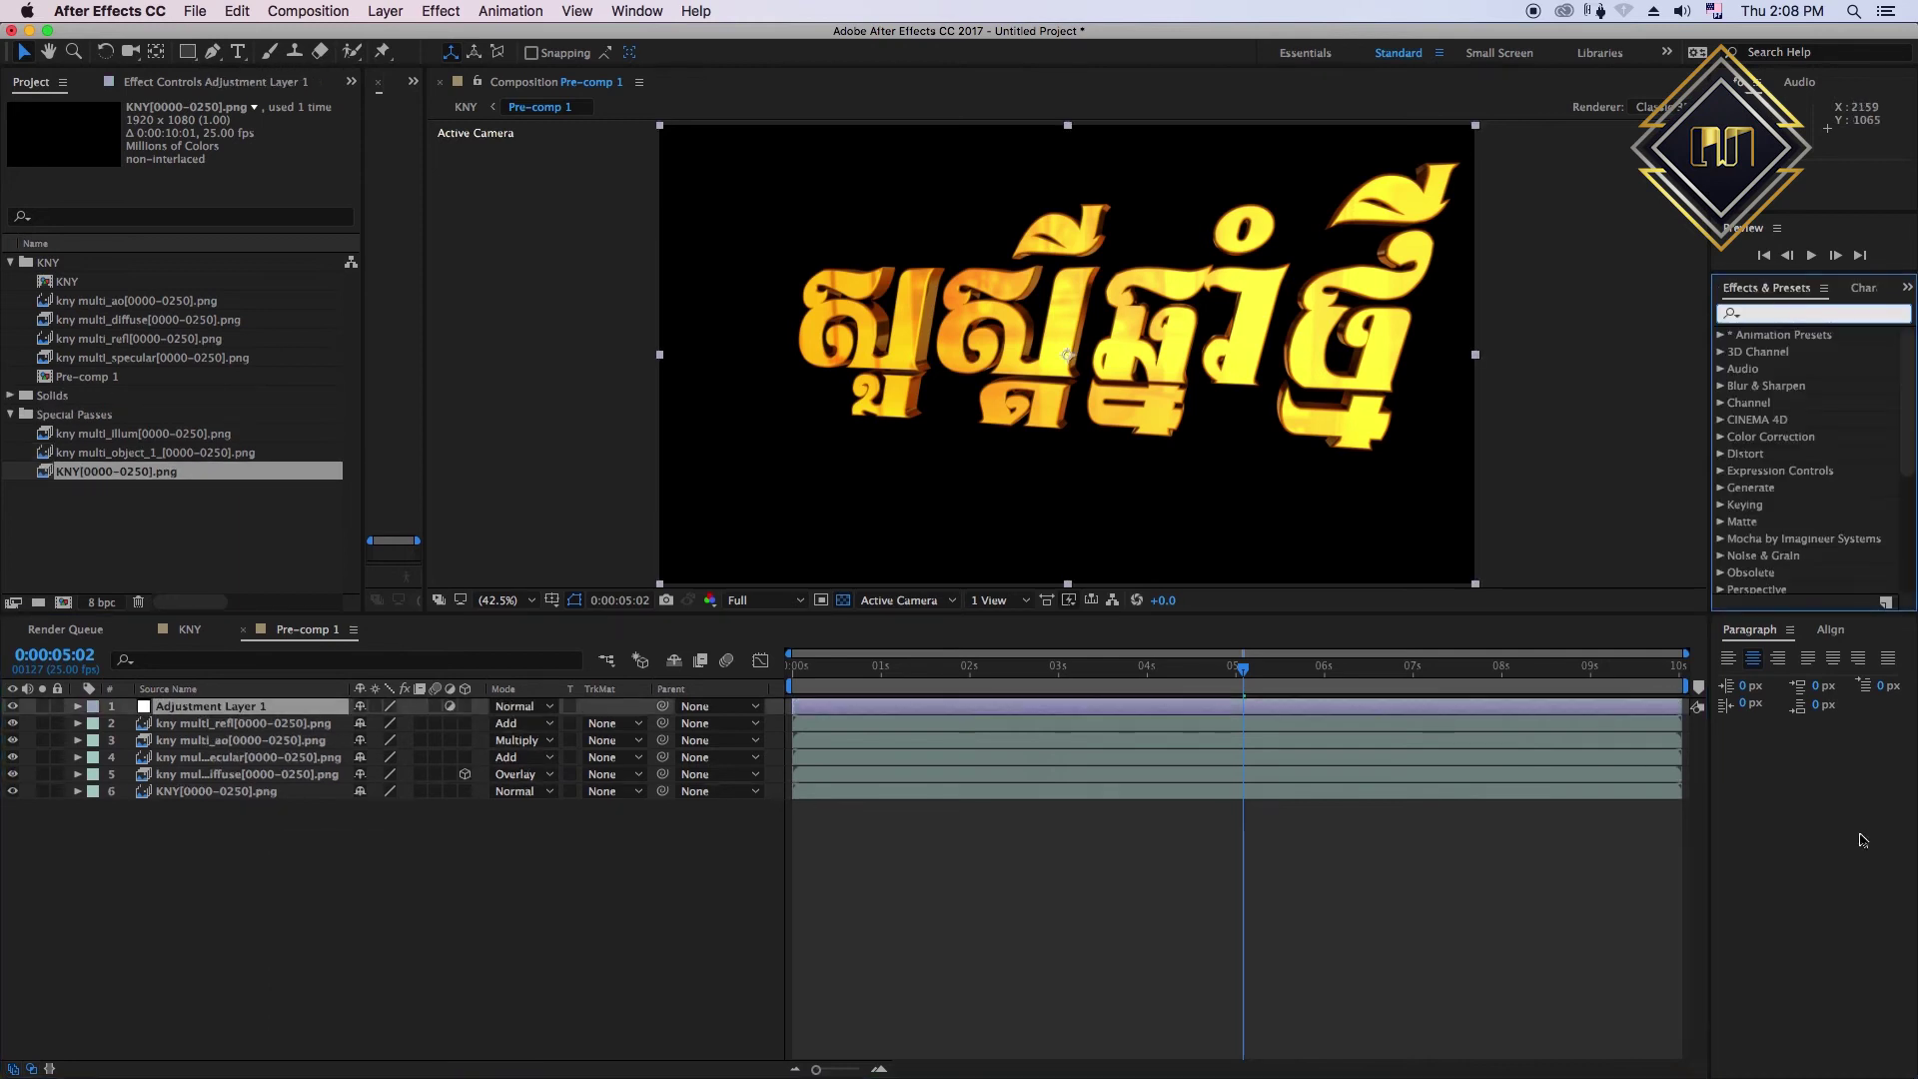
{"action": "type", "text": "curv"}
{"action": "left_click_drag", "start_coordinate": [1782, 419], "coordinate": [249, 707]}
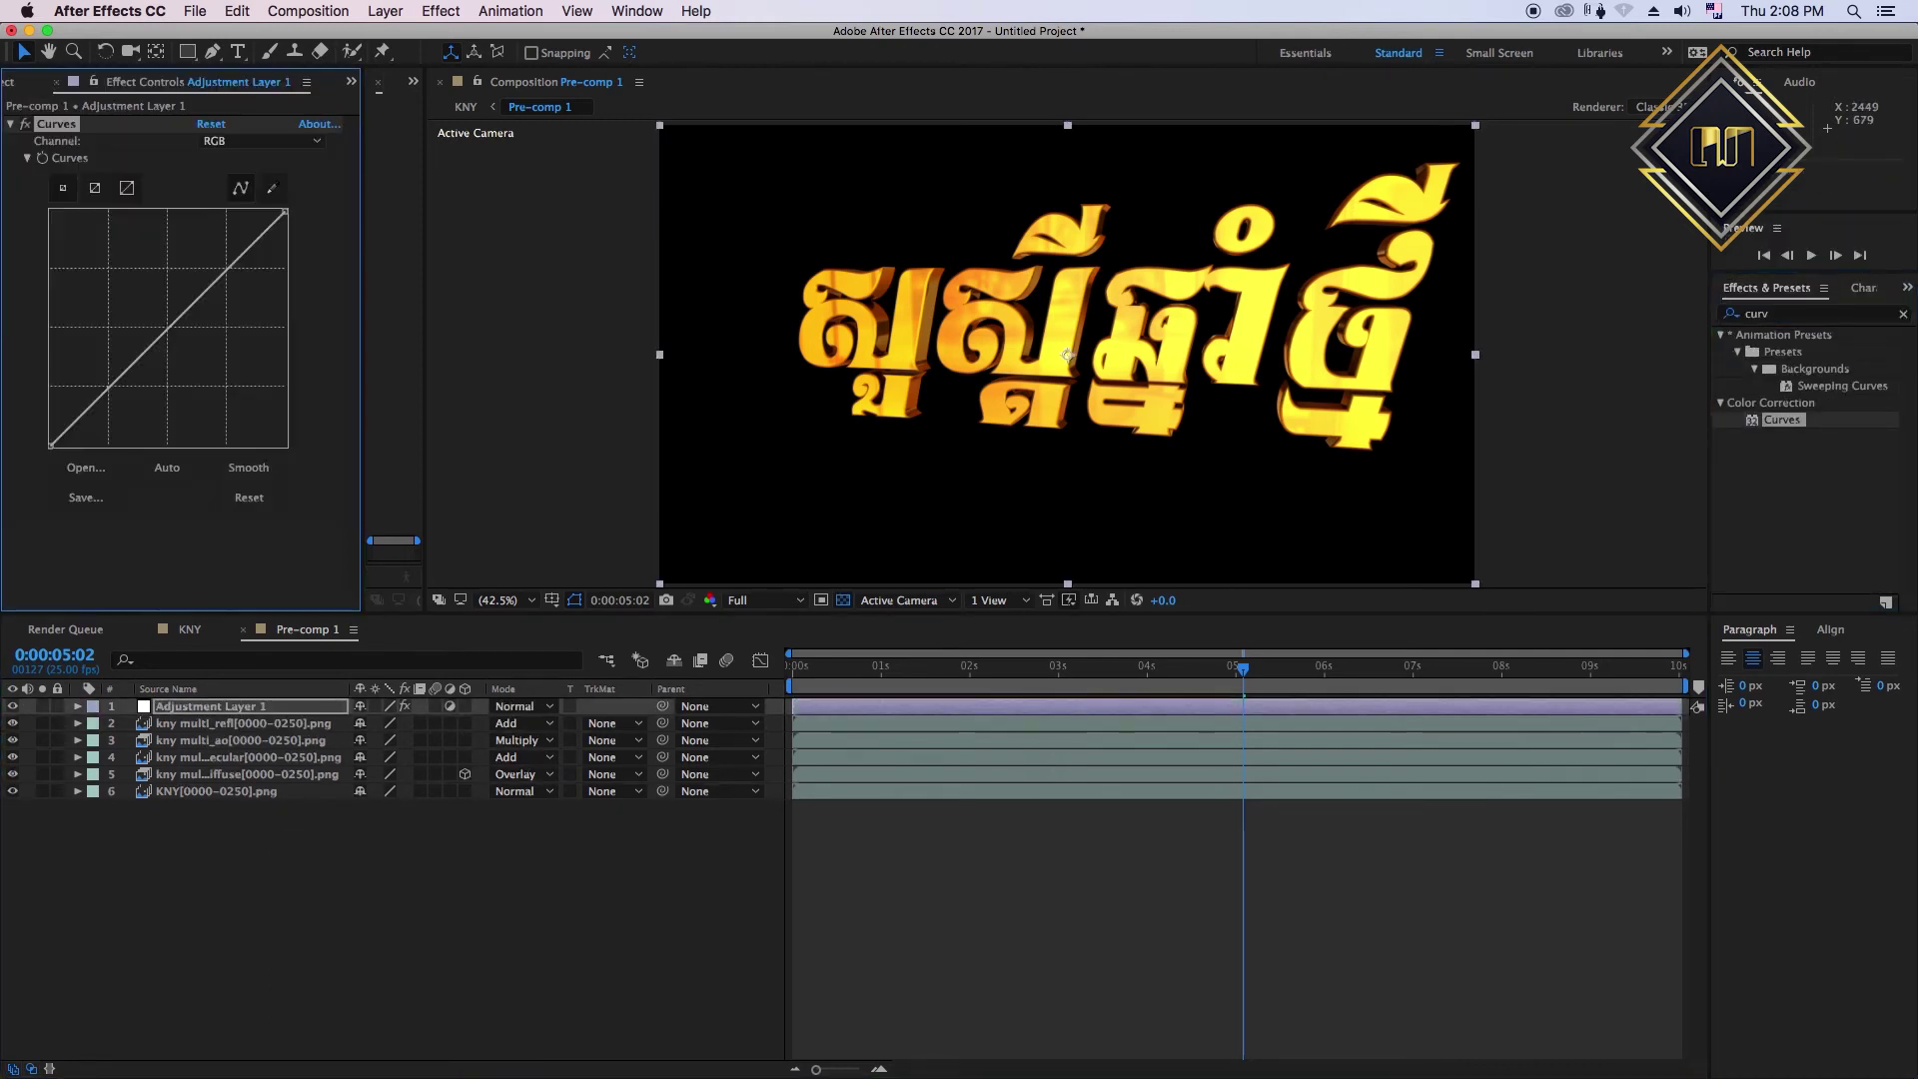
- Bend an RGB S-curve for contrast, then adjust the Red and Blue channel curves
{"action": "left_click_drag", "start_coordinate": [223, 273], "coordinate": [223, 245]}
{"action": "left_click_drag", "start_coordinate": [97, 398], "coordinate": [98, 404]}
{"action": "left_click", "coordinate": [260, 140]}
{"action": "left_click", "coordinate": [230, 180]}
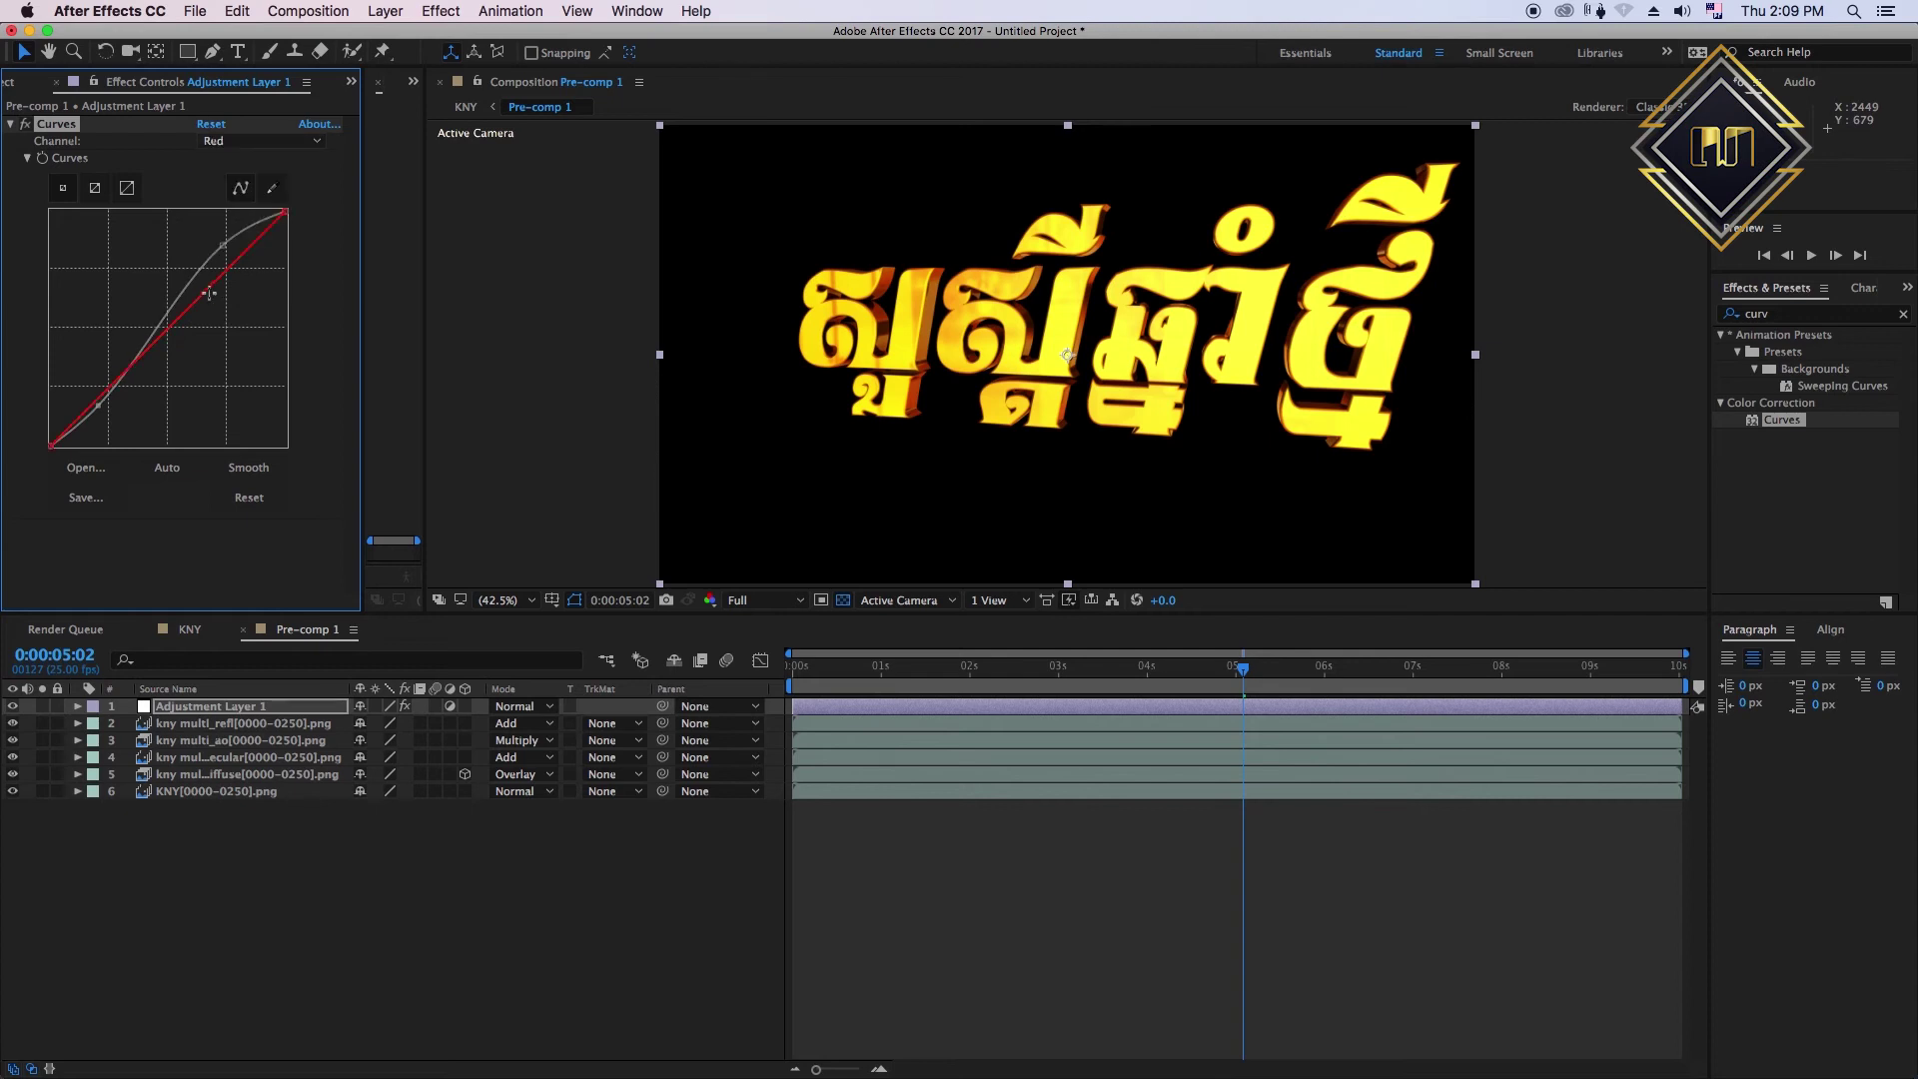
{"action": "left_click", "coordinate": [288, 143]}
{"action": "left_click", "coordinate": [233, 217]}
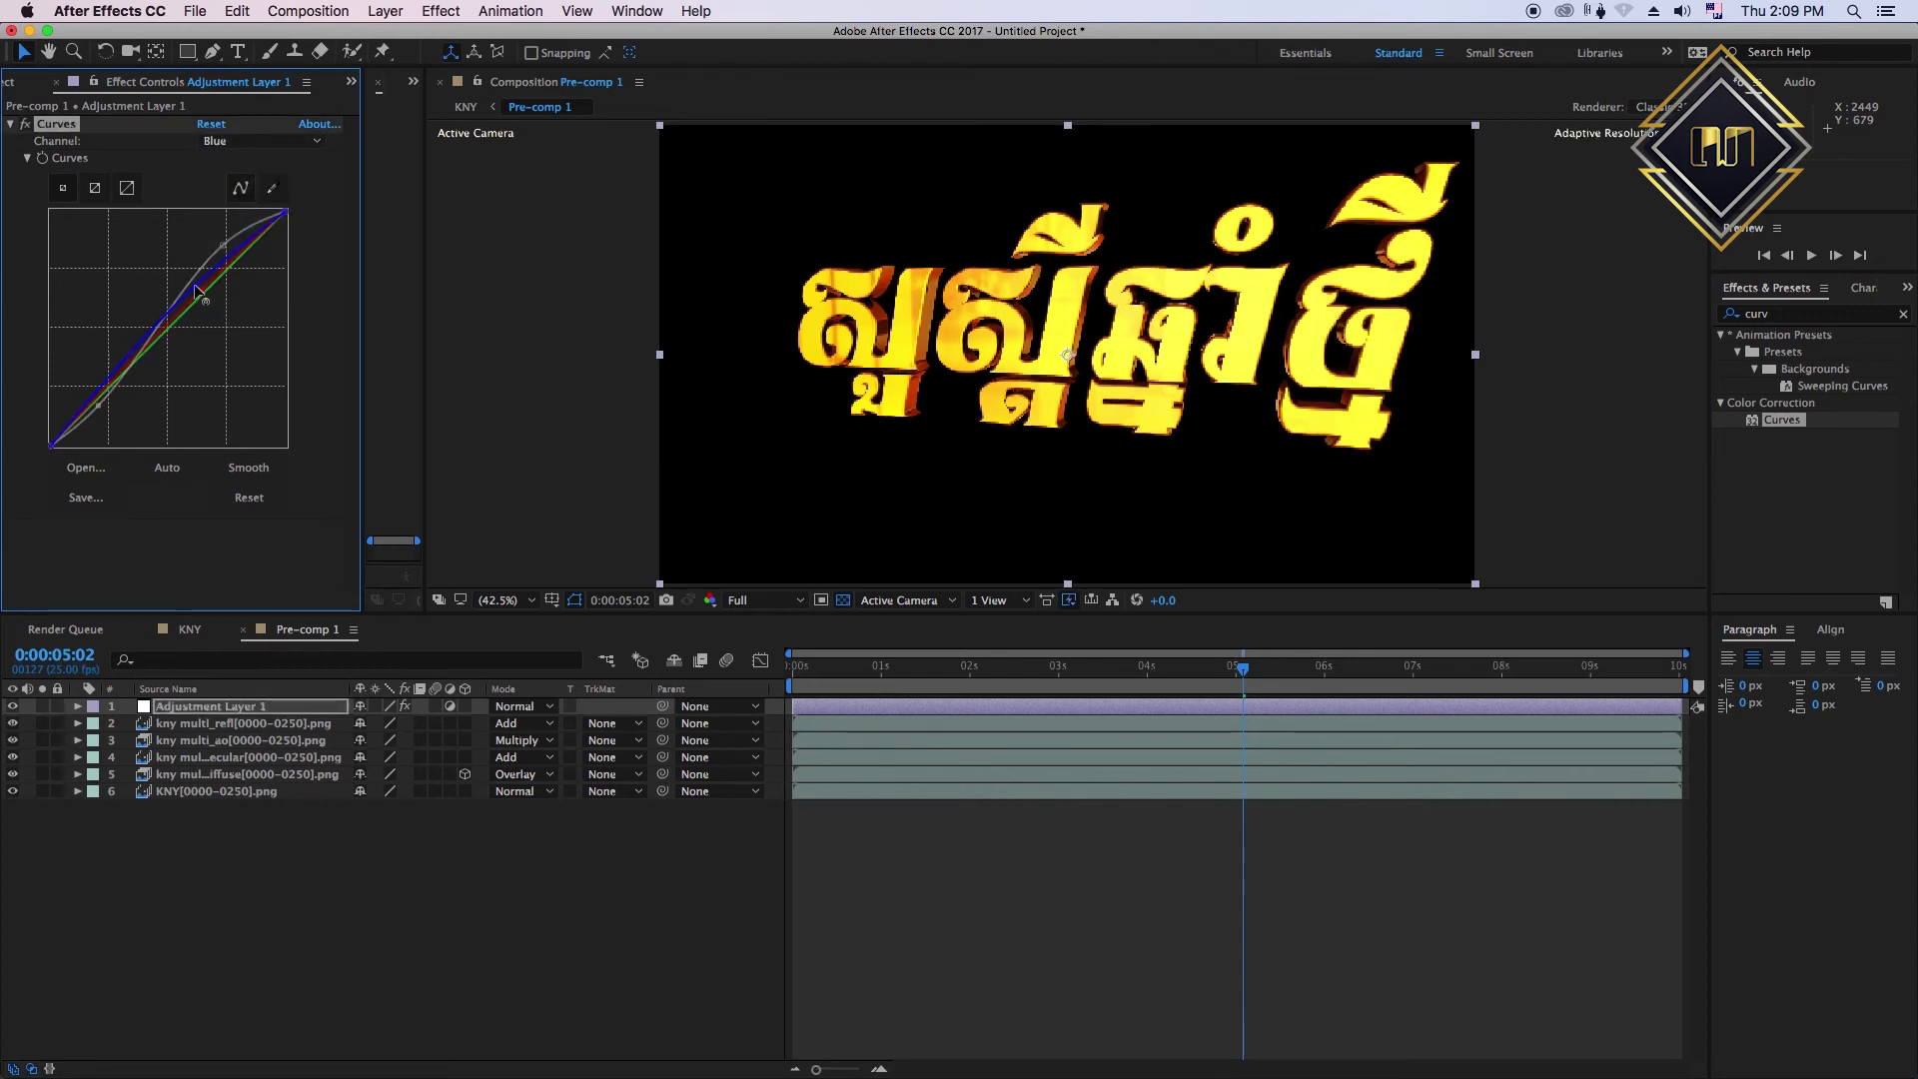
{"action": "left_click", "coordinate": [257, 856]}
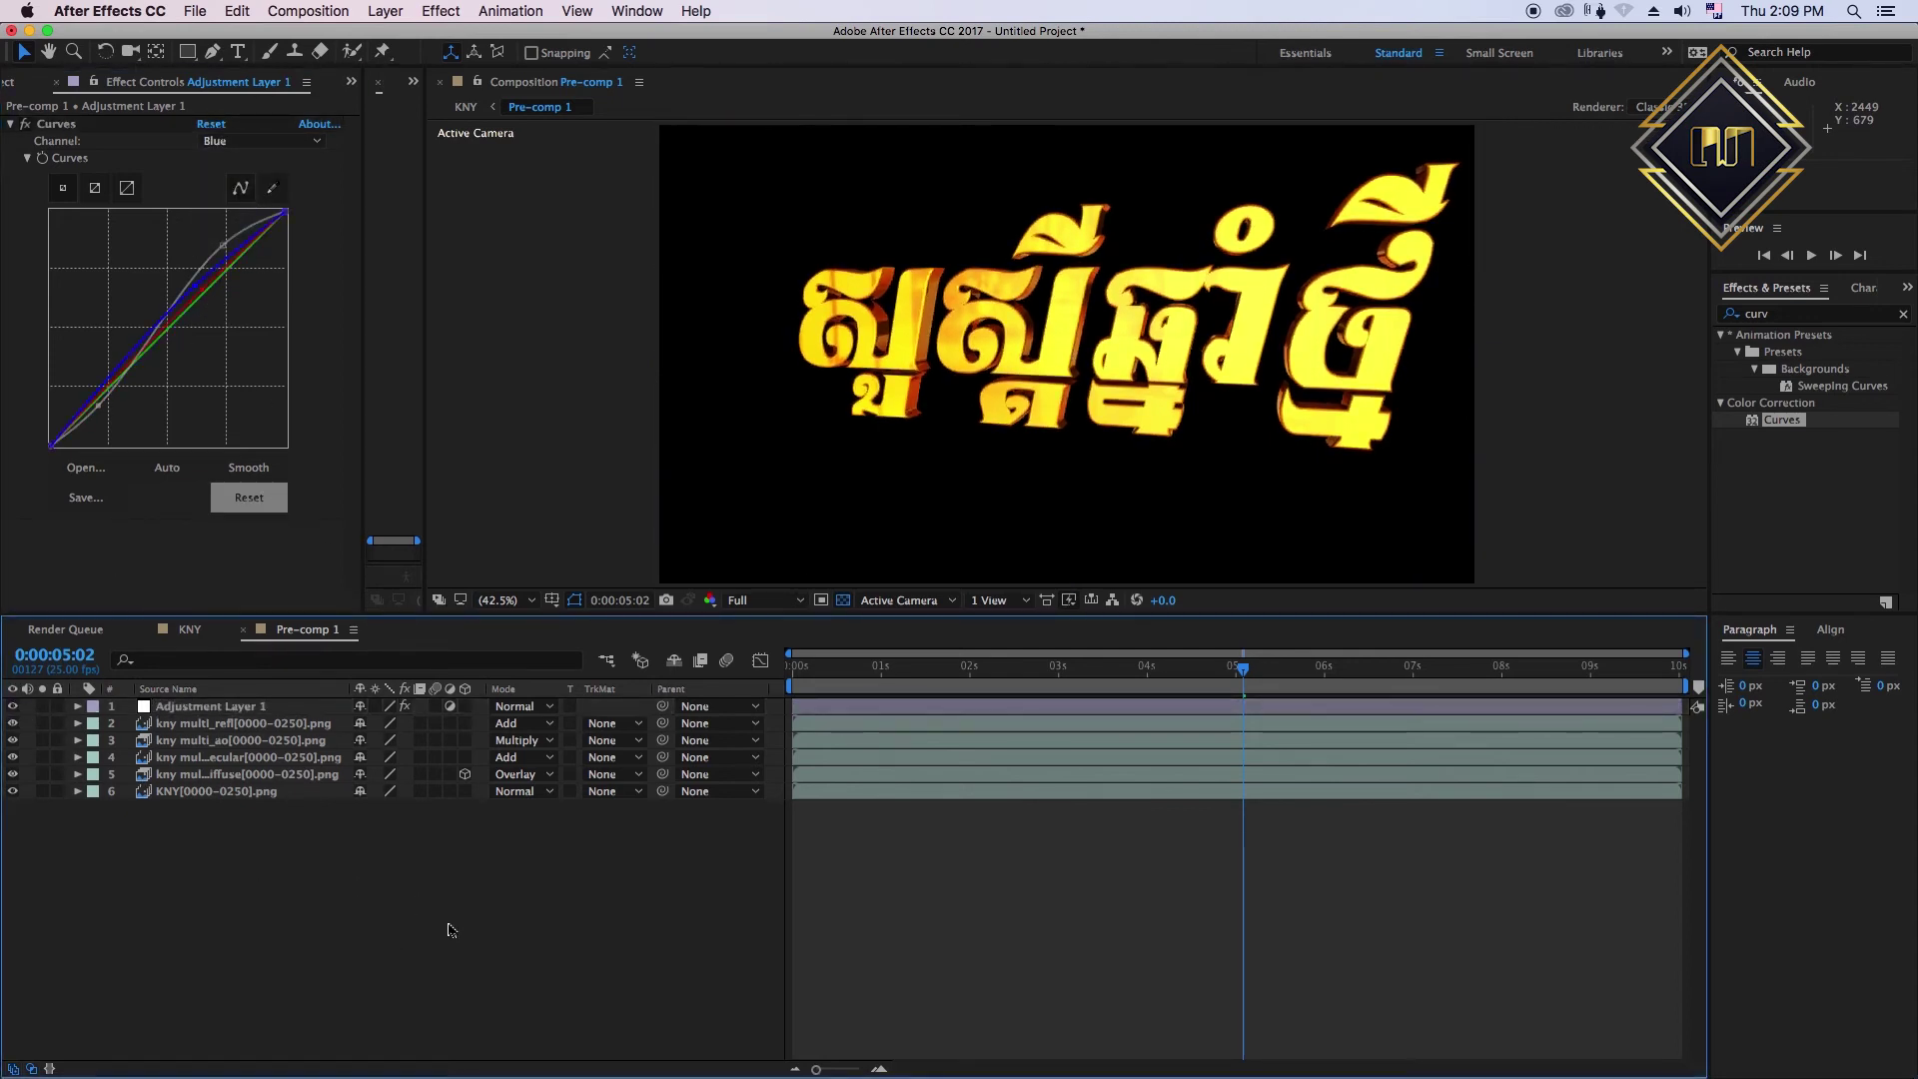
- In KNY, add kny multi_object_1 above Pre-comp 1 and set Pre-comp 1's TrkMat to Luma Matte
{"action": "left_click", "coordinate": [190, 630]}
{"action": "left_click", "coordinate": [38, 82]}
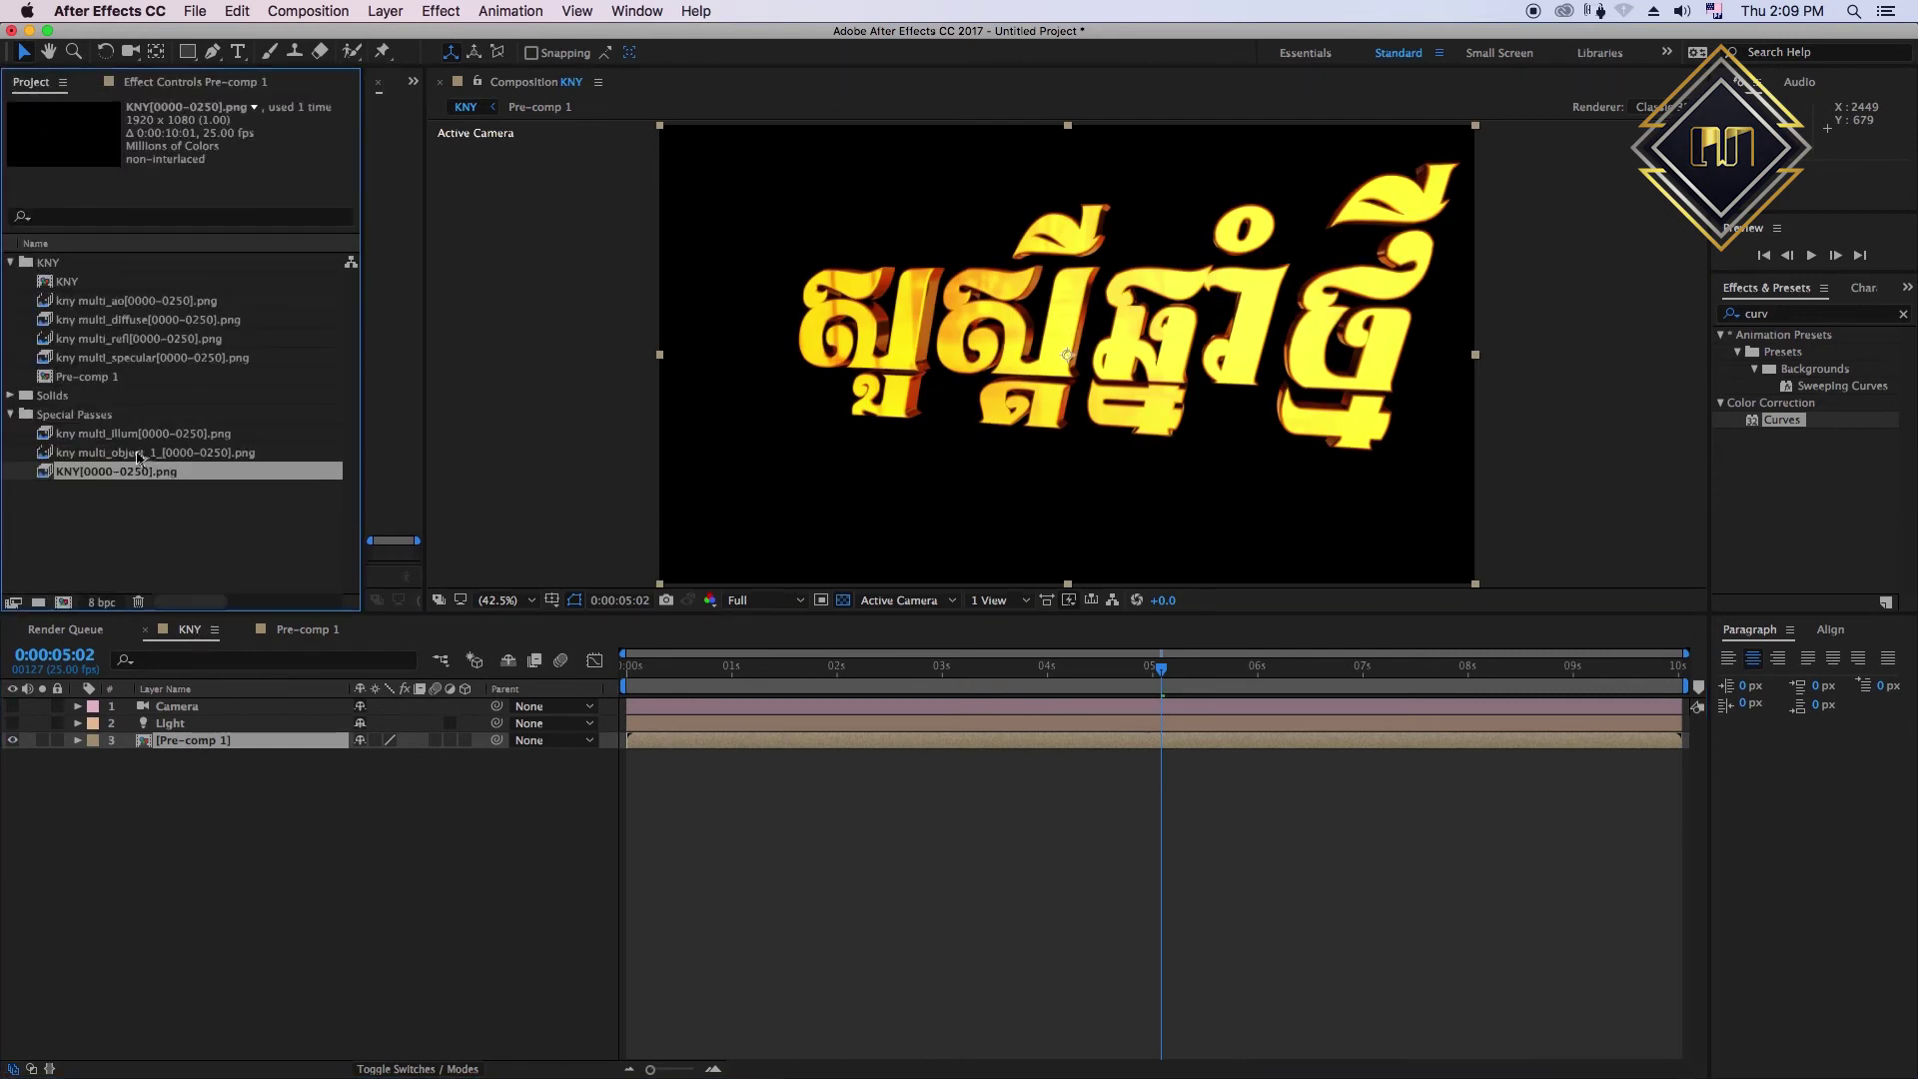
{"action": "left_click_drag", "start_coordinate": [138, 457], "coordinate": [236, 744]}
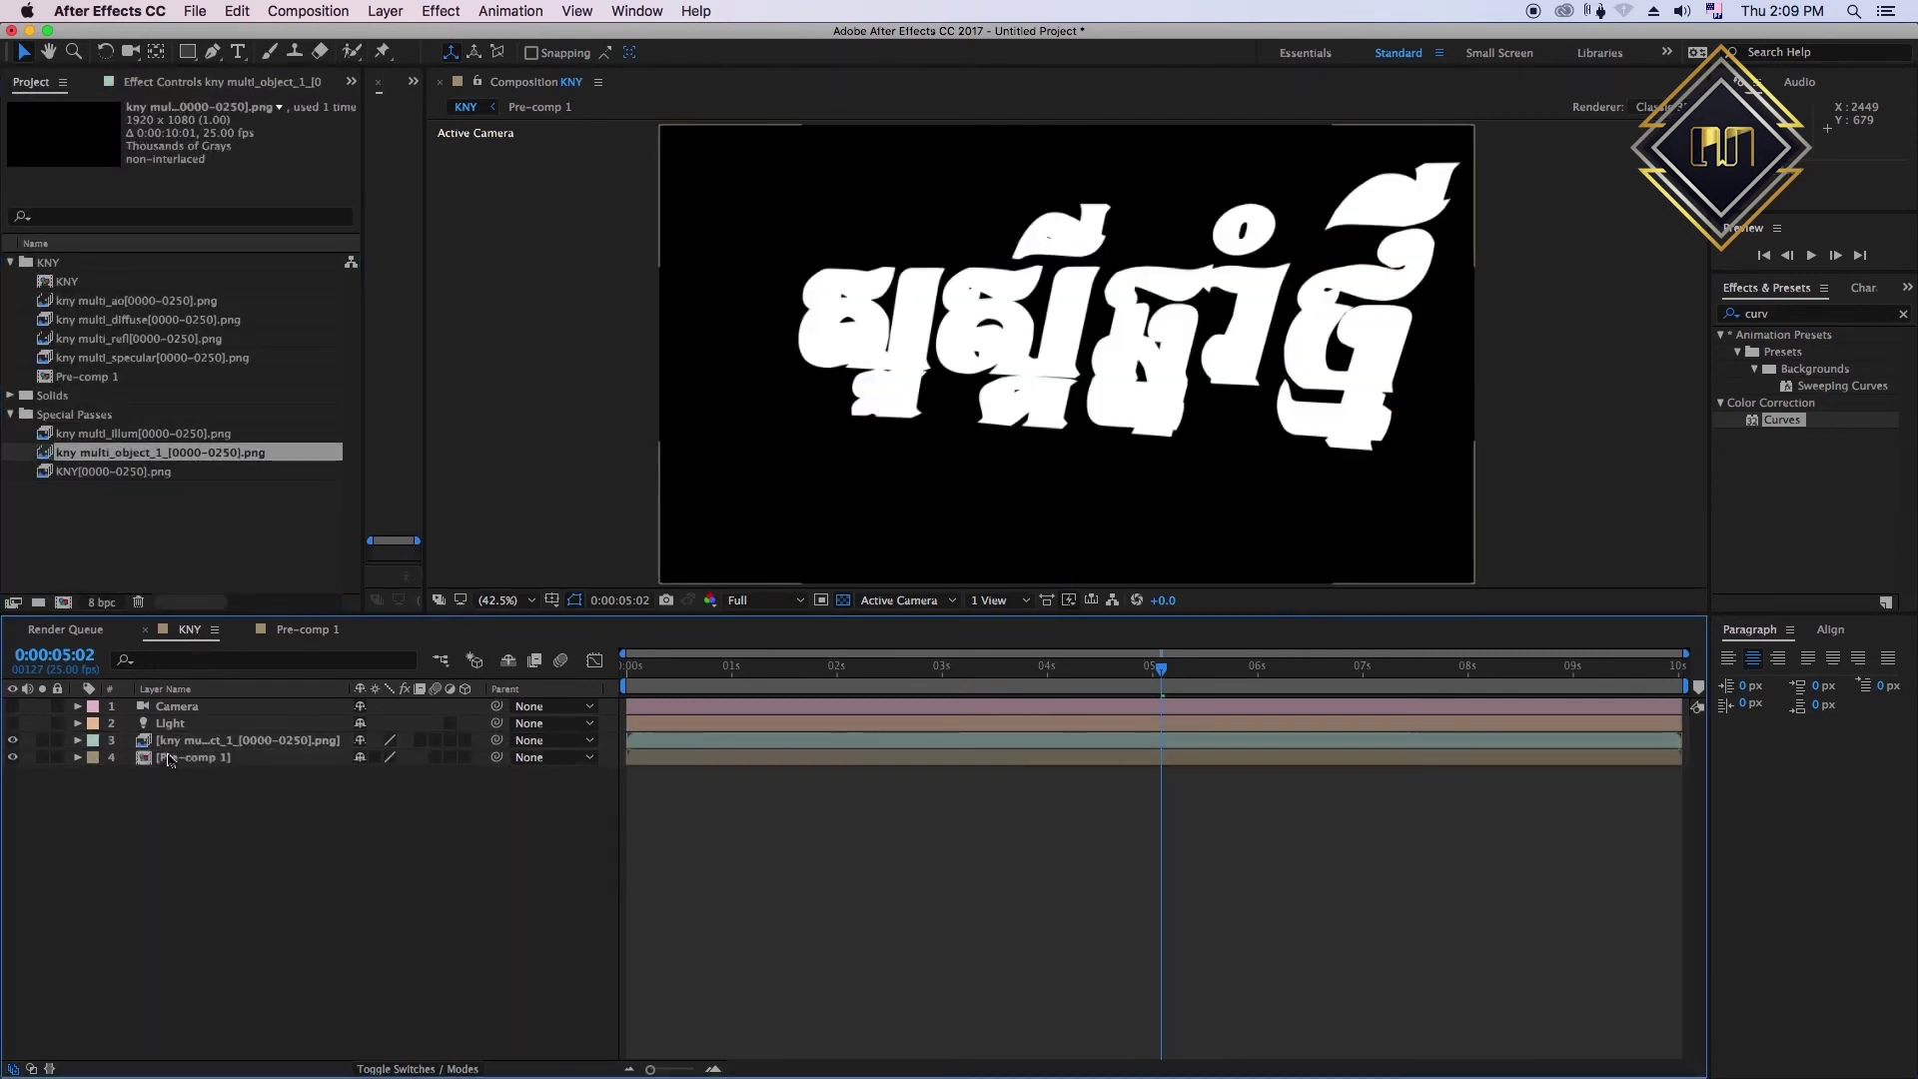
{"action": "left_click", "coordinate": [170, 759]}
{"action": "left_click", "coordinate": [29, 1069]}
{"action": "left_click", "coordinate": [620, 757]}
{"action": "left_click", "coordinate": [653, 848]}
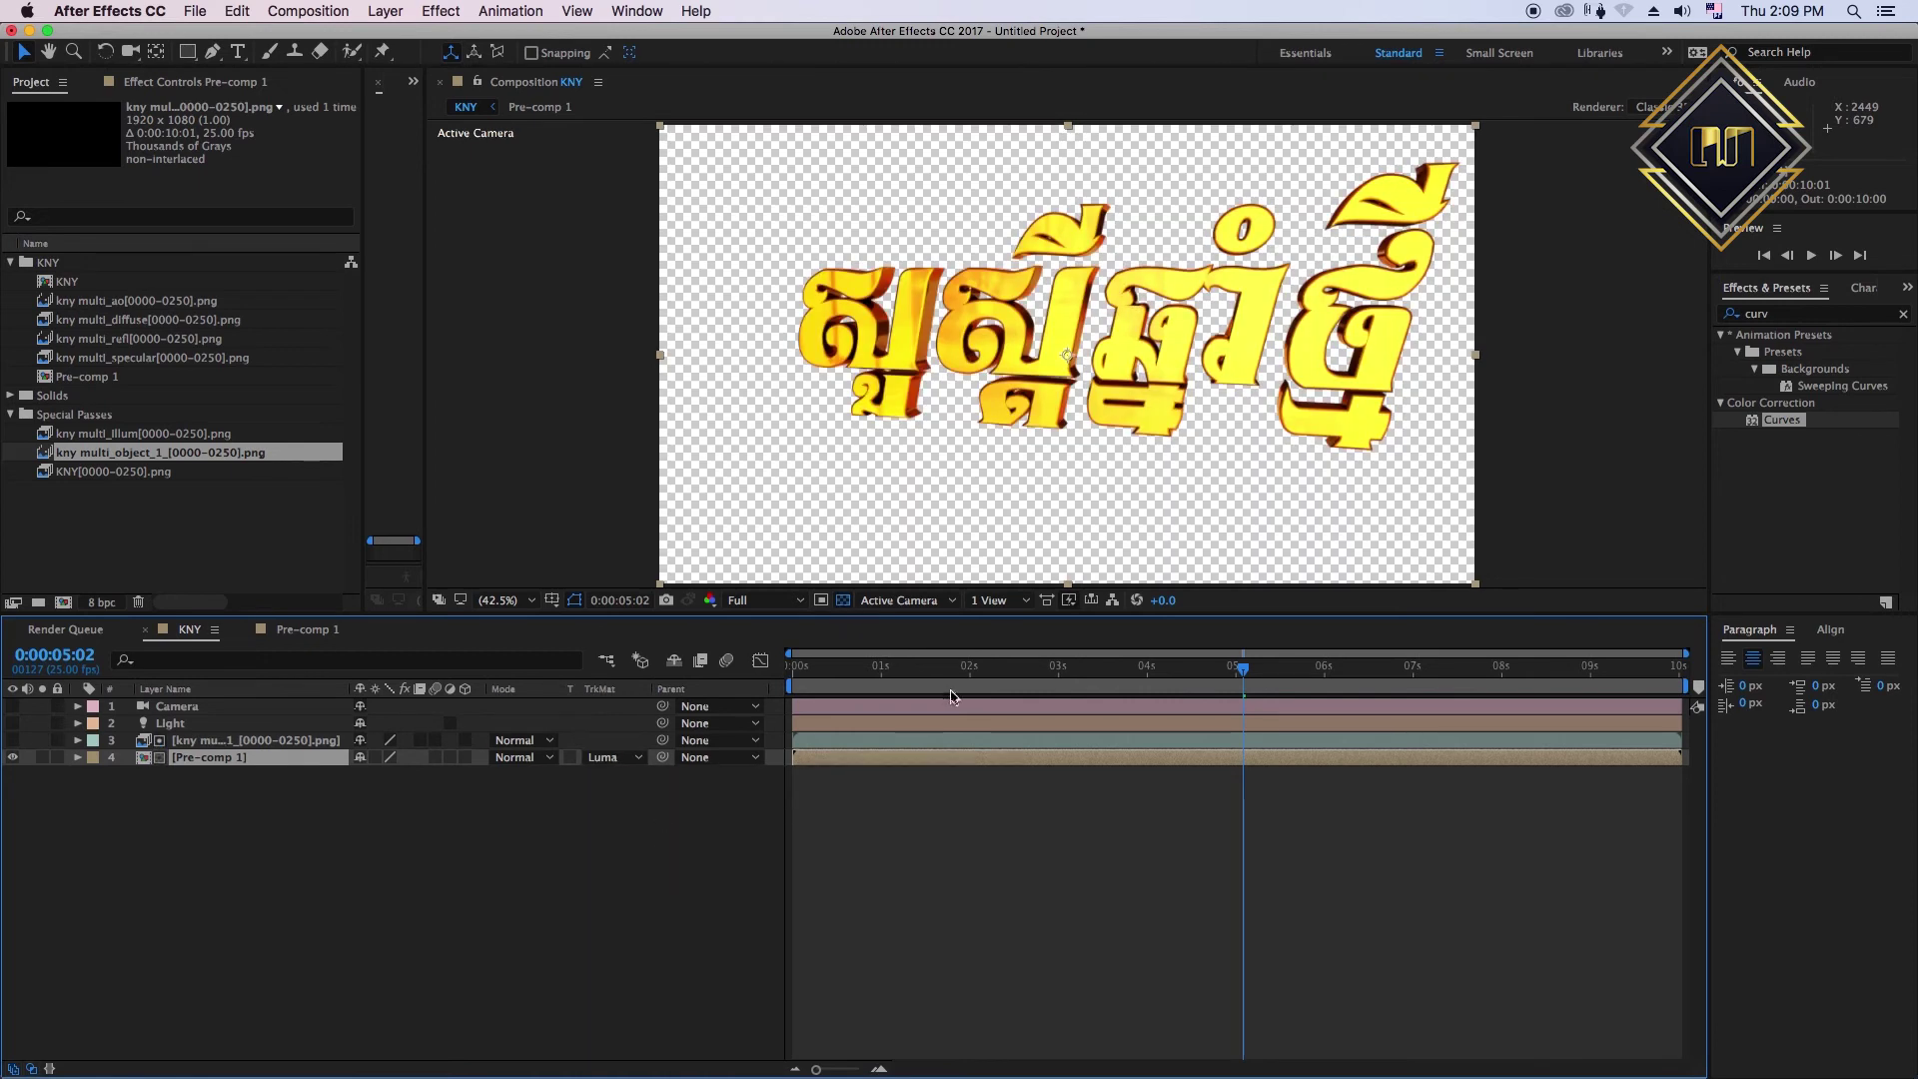
{"action": "key", "text": "Home"}
{"action": "left_click", "coordinate": [1378, 447]}
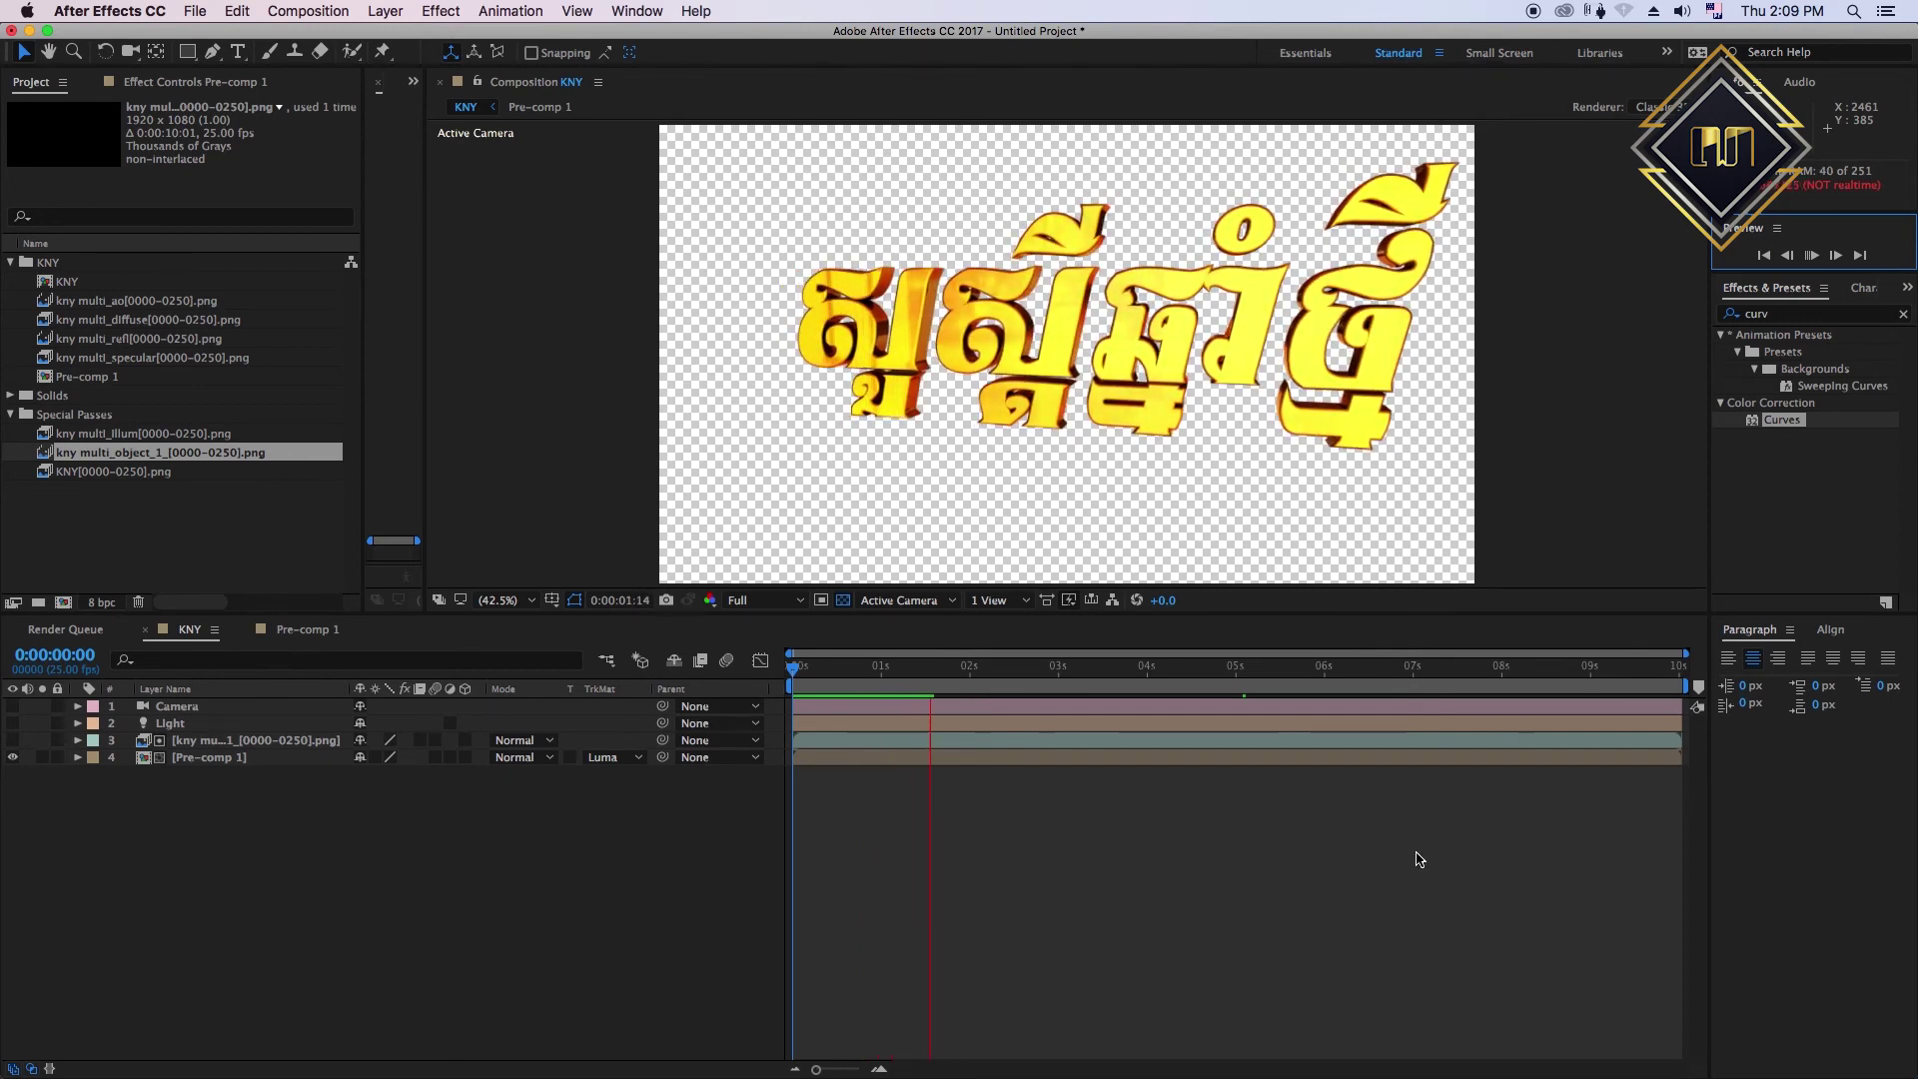
{"action": "left_click", "coordinate": [840, 599]}
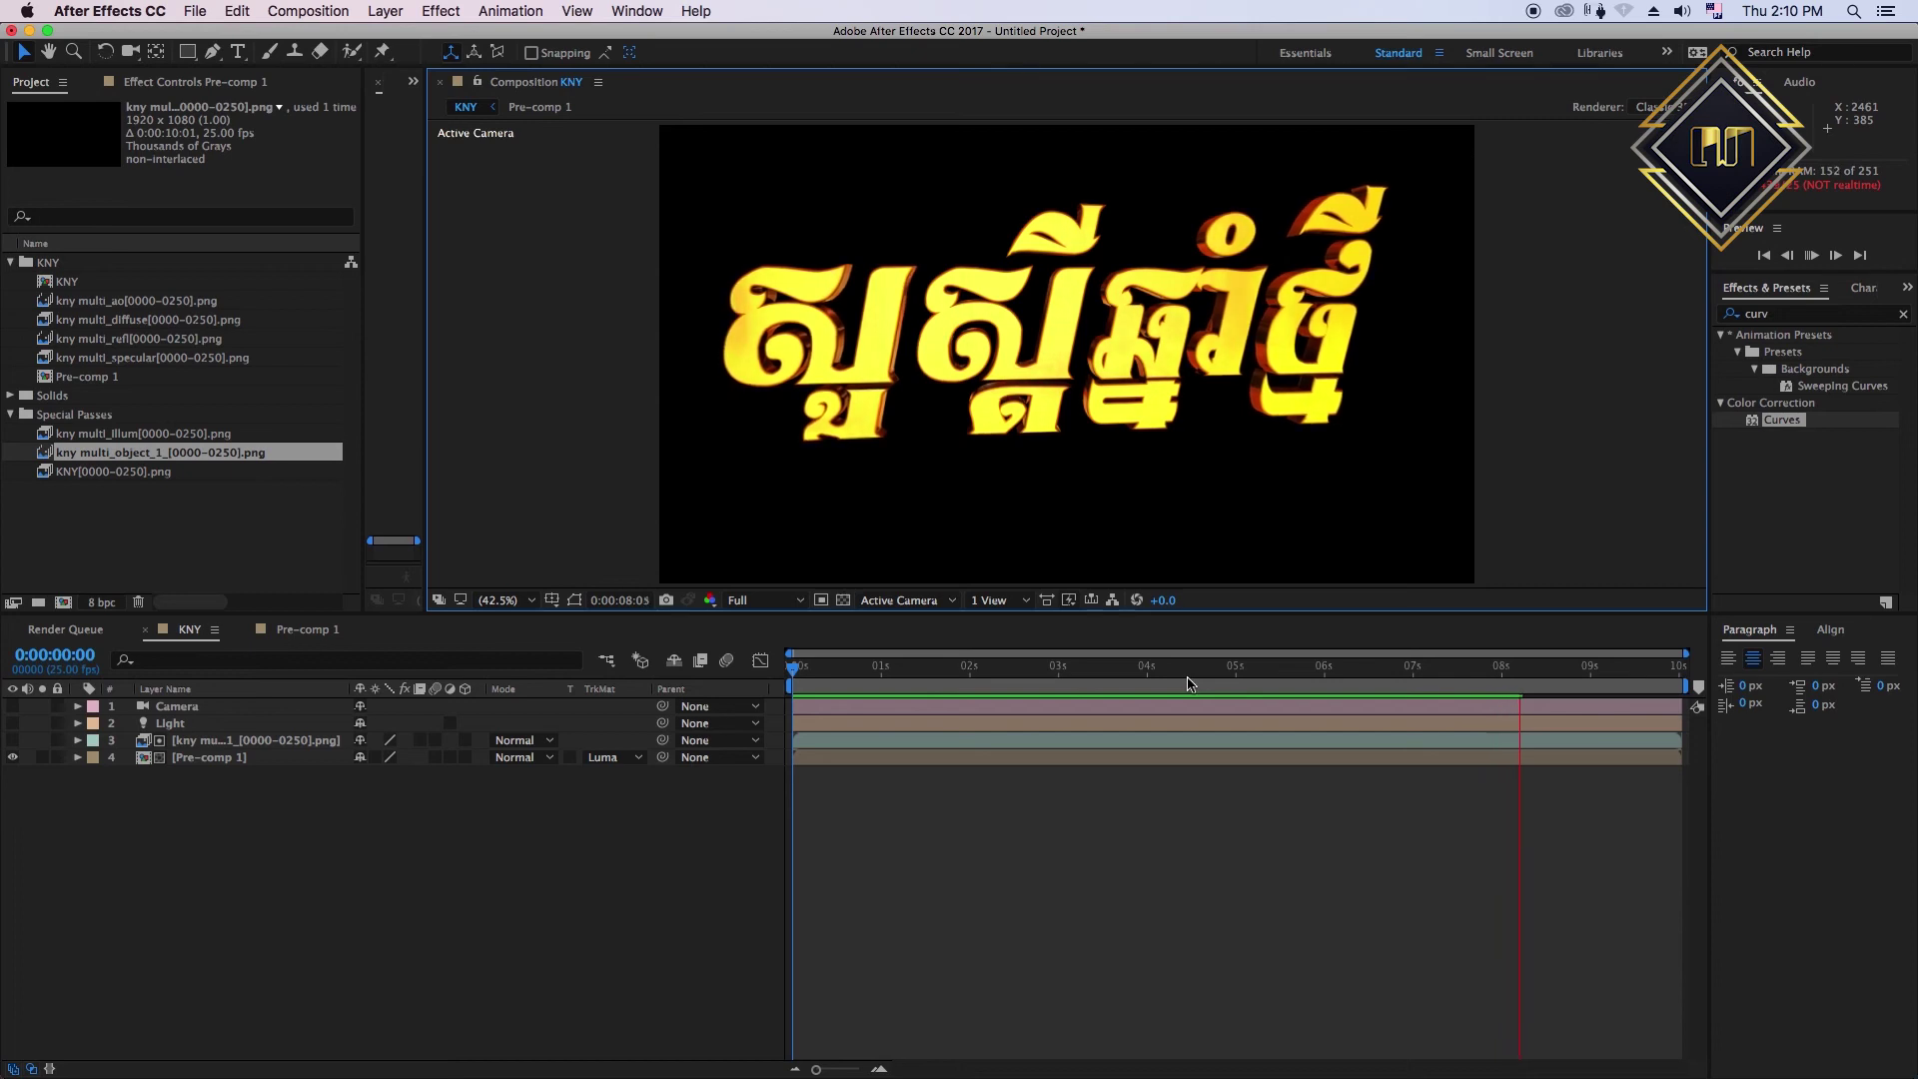
{"action": "left_click", "coordinate": [844, 601]}
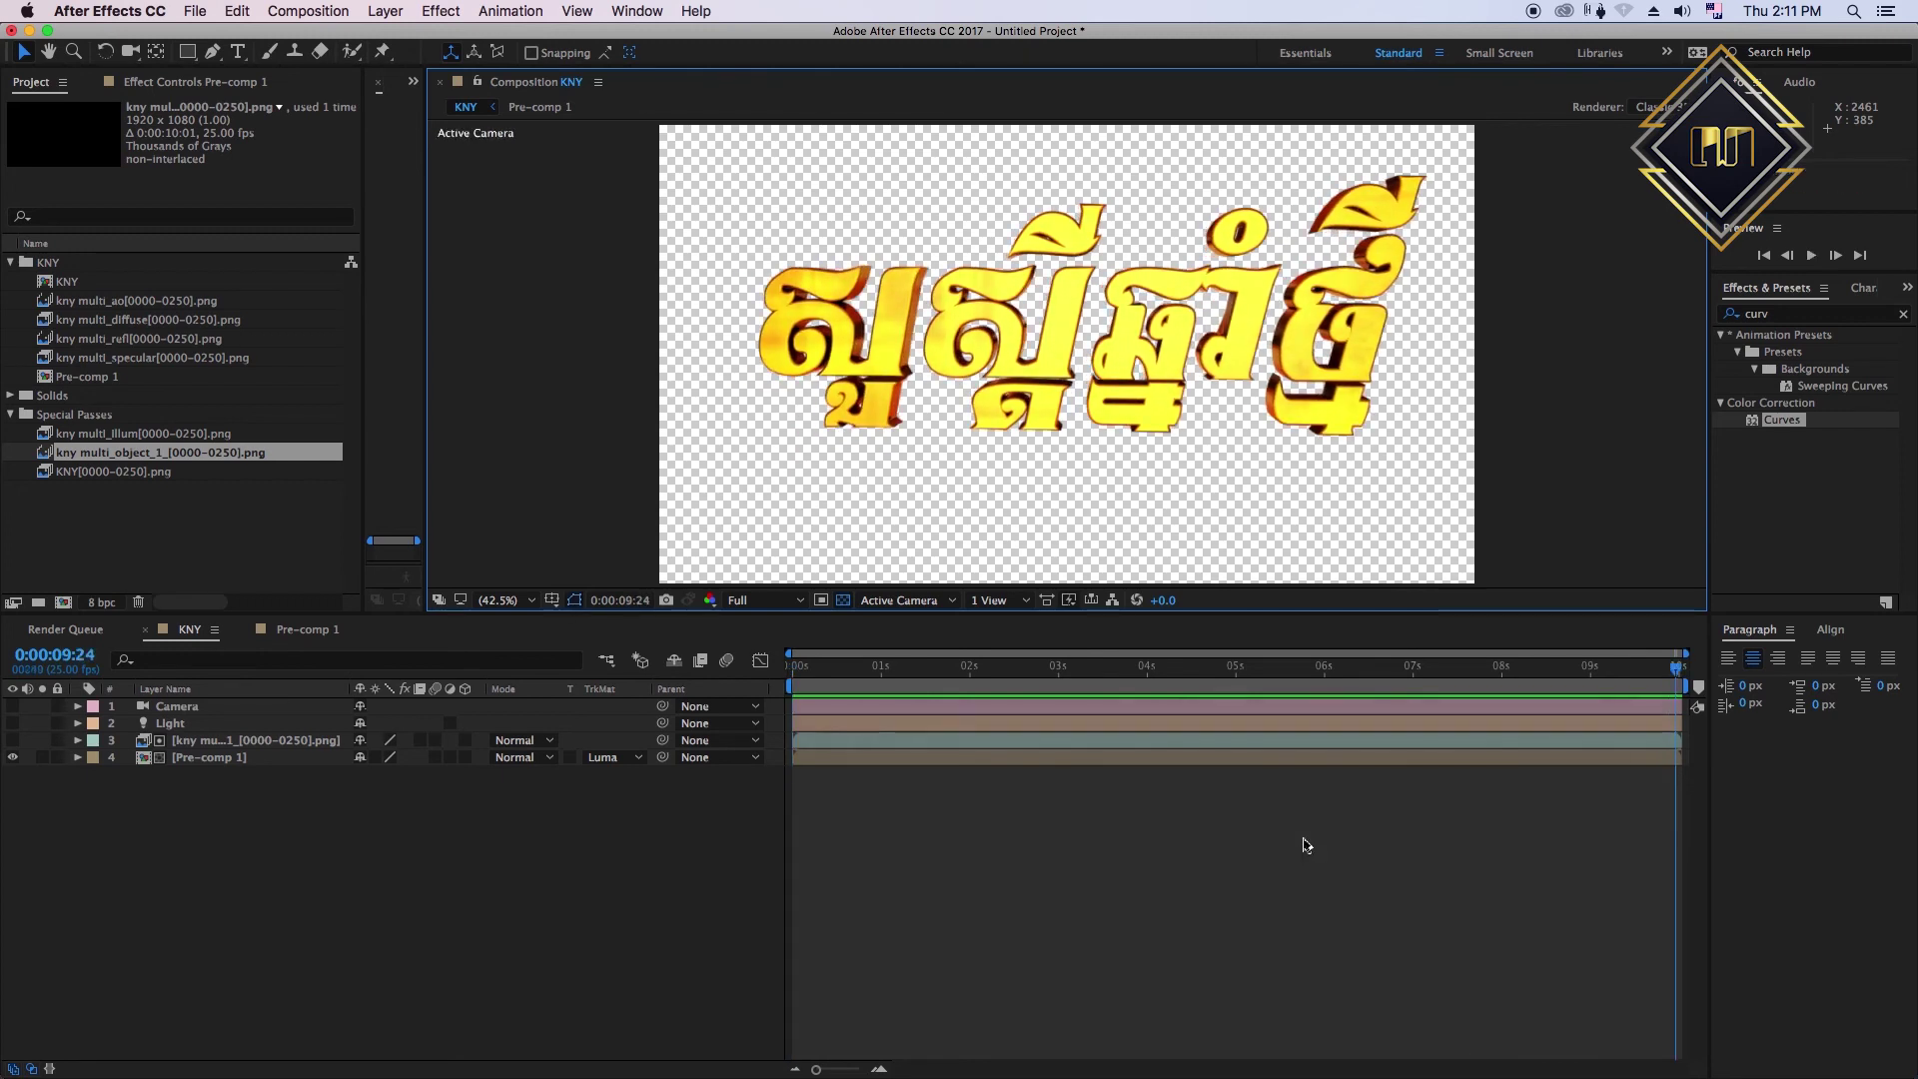
{"action": "key", "text": "super+s"}
{"action": "left_click", "coordinate": [1074, 696]}
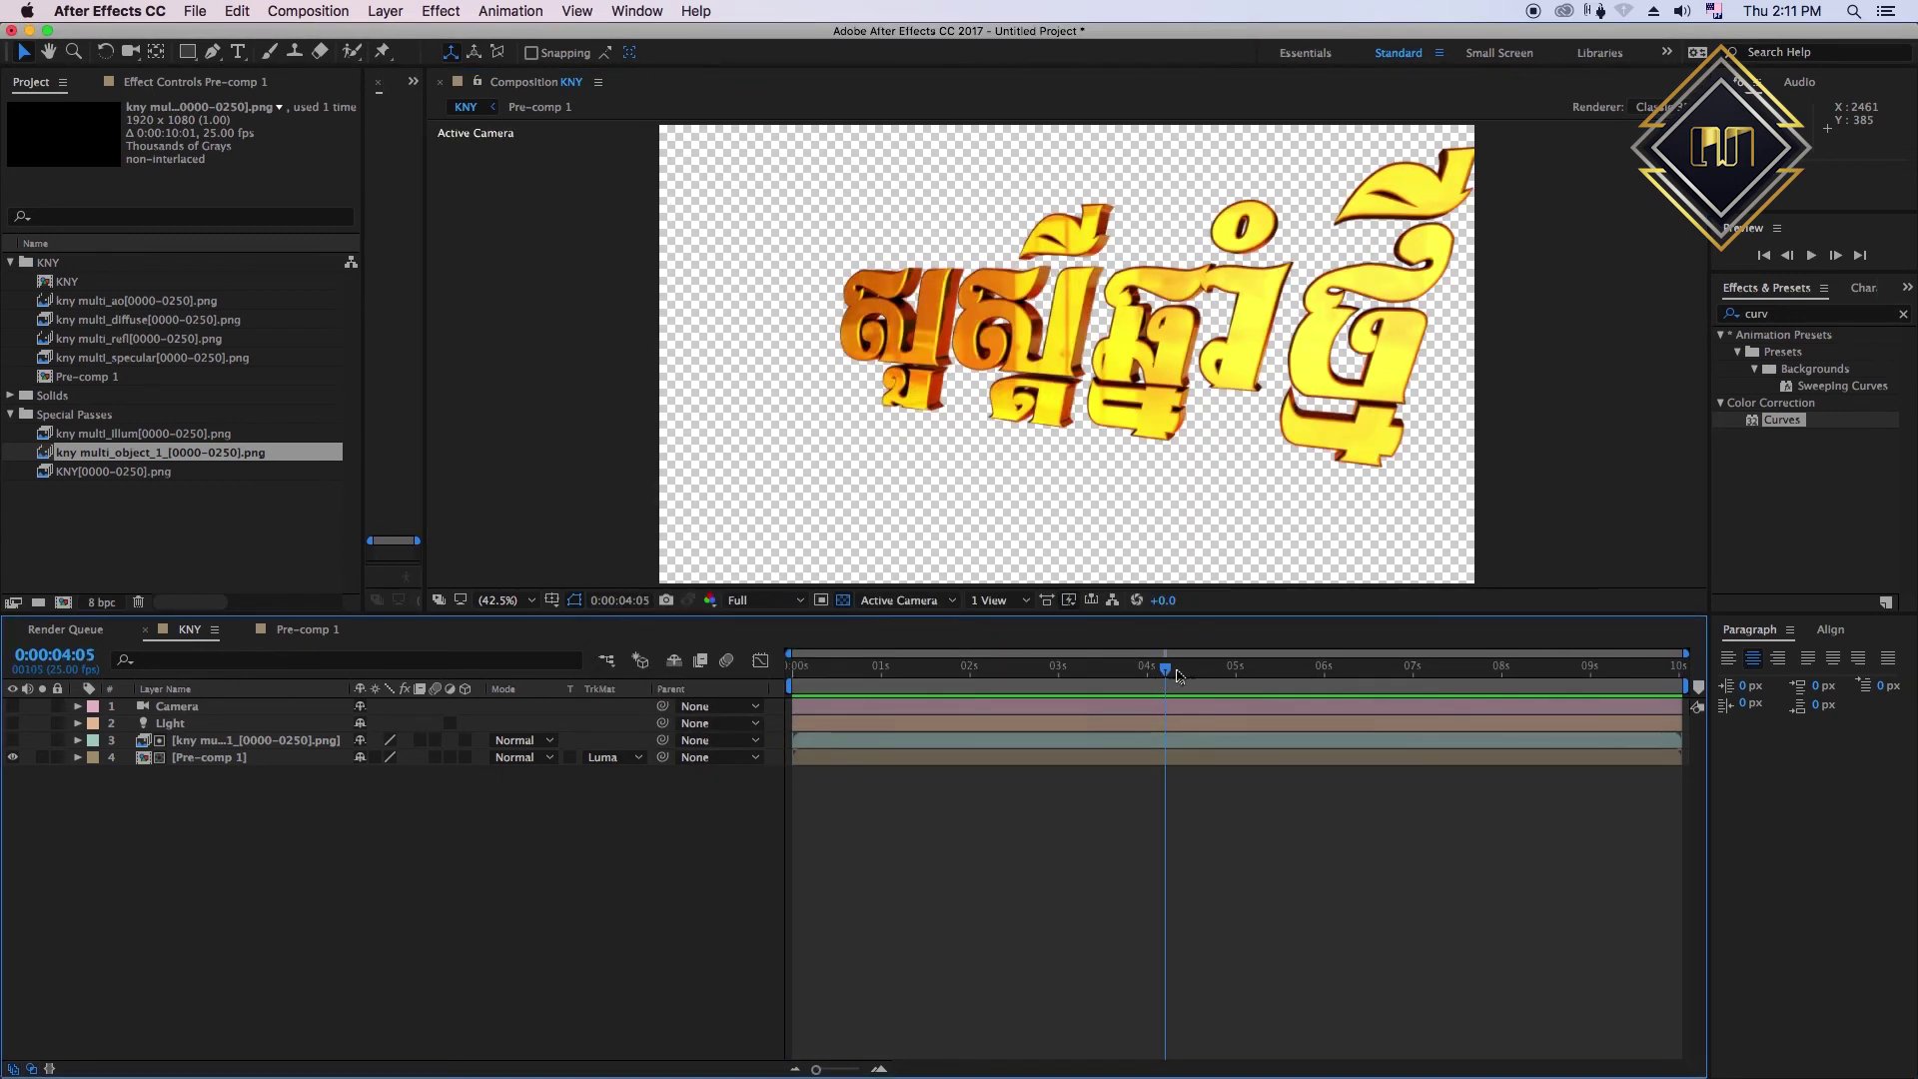
{"action": "mouse_move", "coordinate": [1292, 689]}
{"action": "left_mouse_down"}
{"action": "mouse_move", "coordinate": [859, 674]}
{"action": "mouse_move", "coordinate": [1013, 698]}
{"action": "left_mouse_up"}
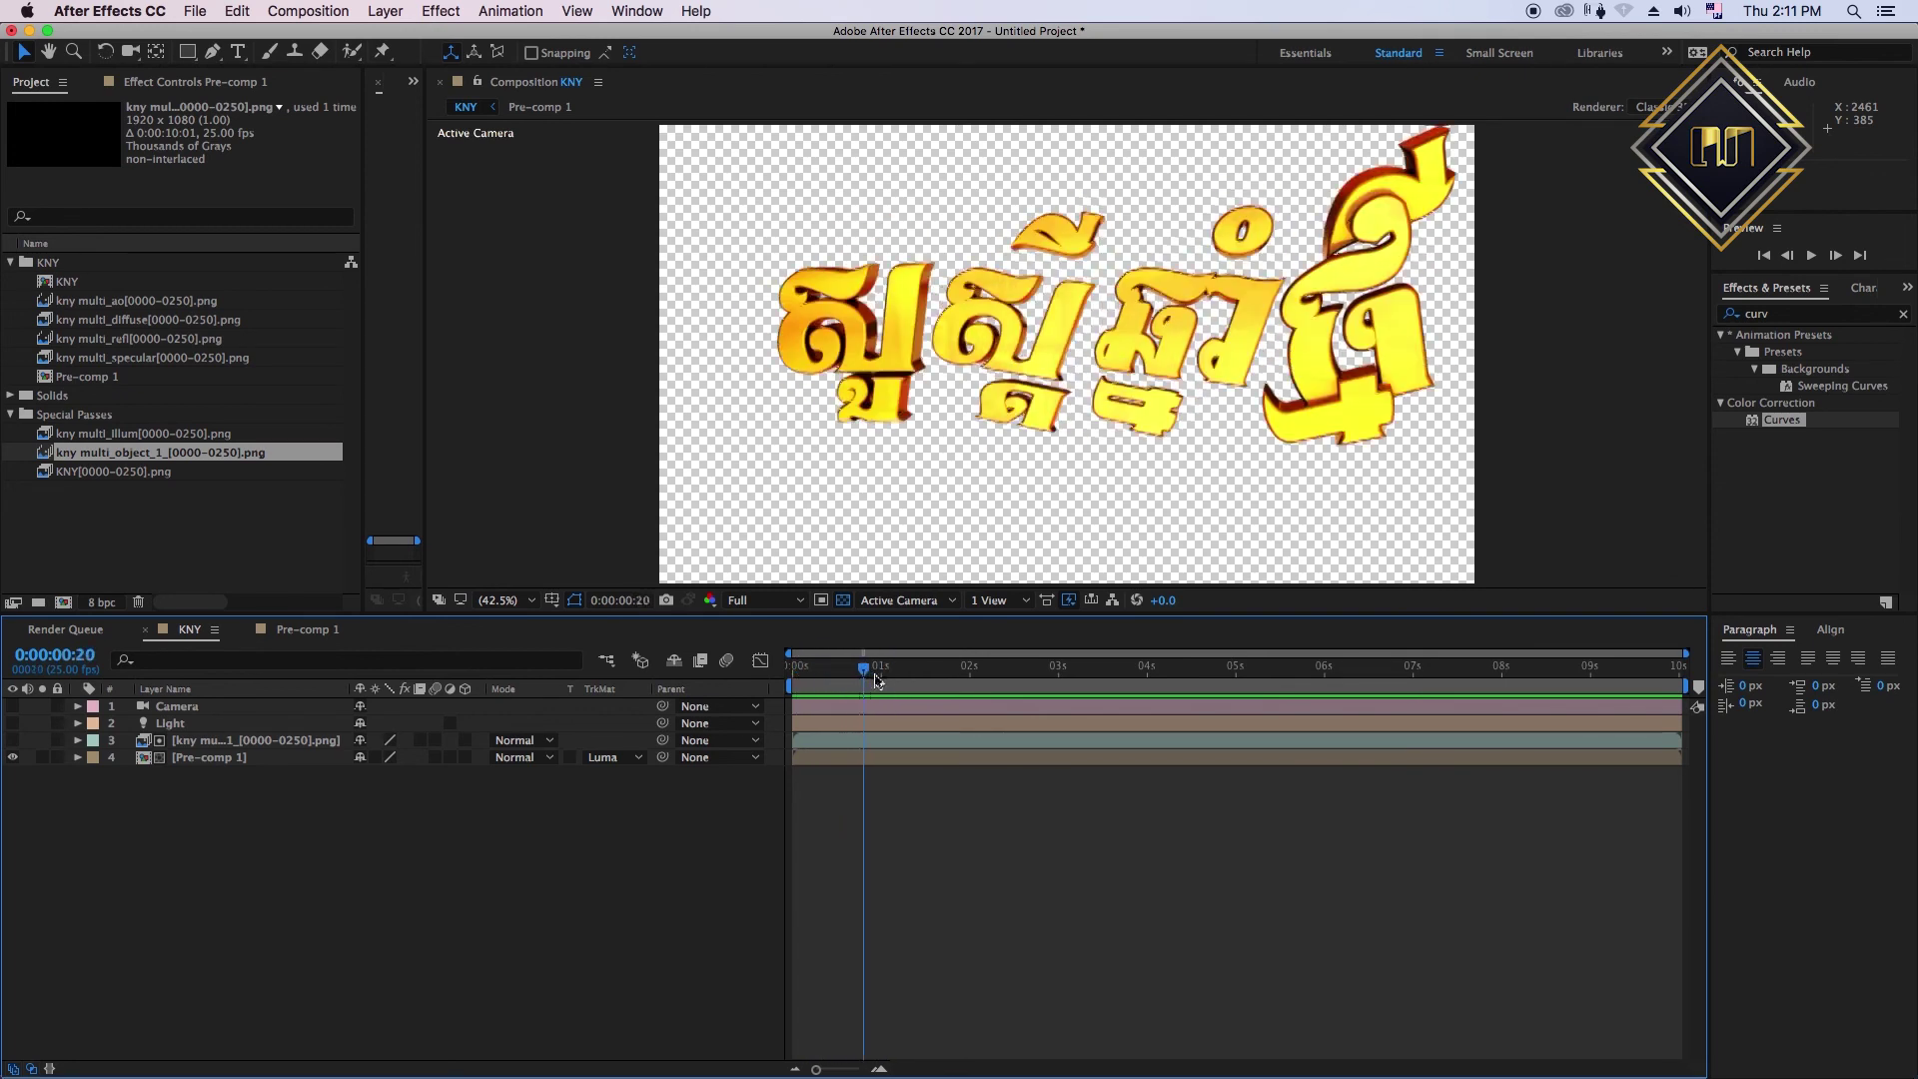
{"action": "left_click_drag", "start_coordinate": [1013, 698], "coordinate": [1680, 689]}
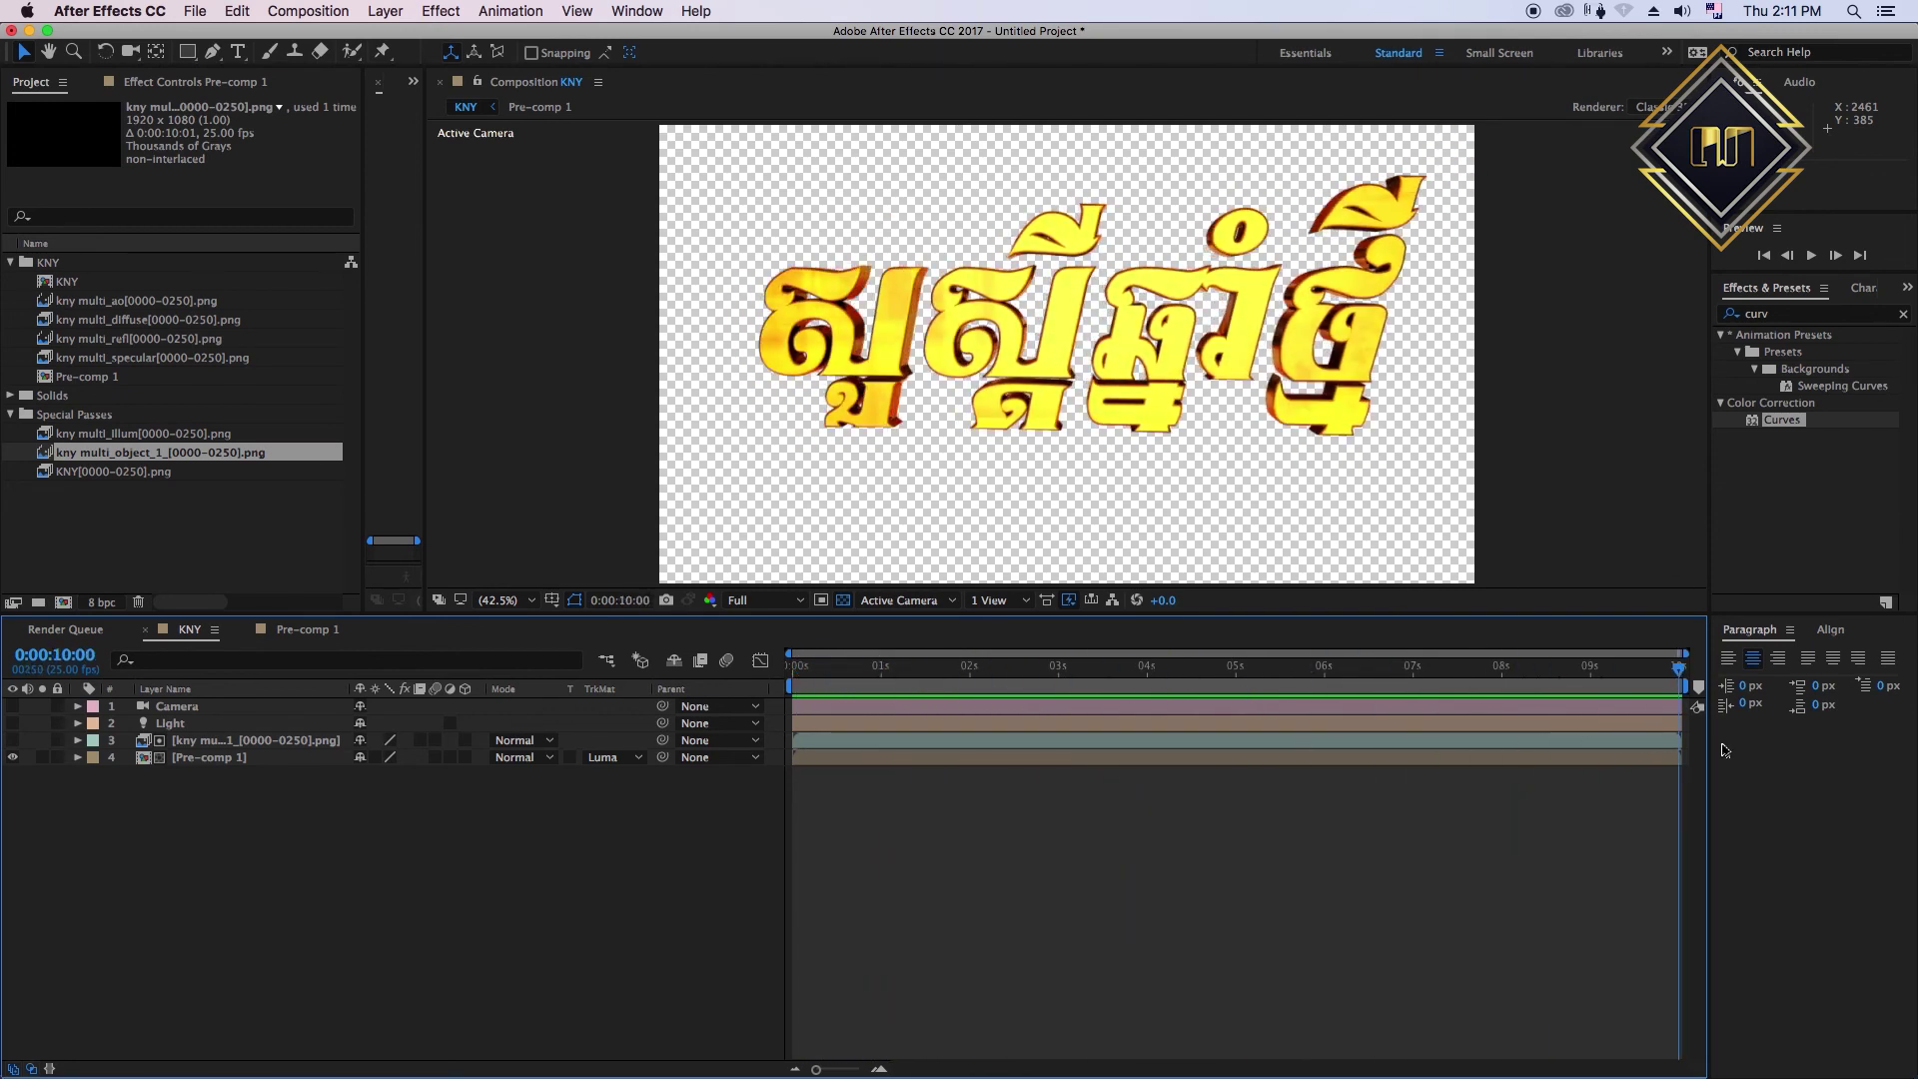
- At about 4 seconds, add Adjustment Layer 2 to KNY, trying then removing Curves
{"action": "left_click", "coordinate": [195, 11]}
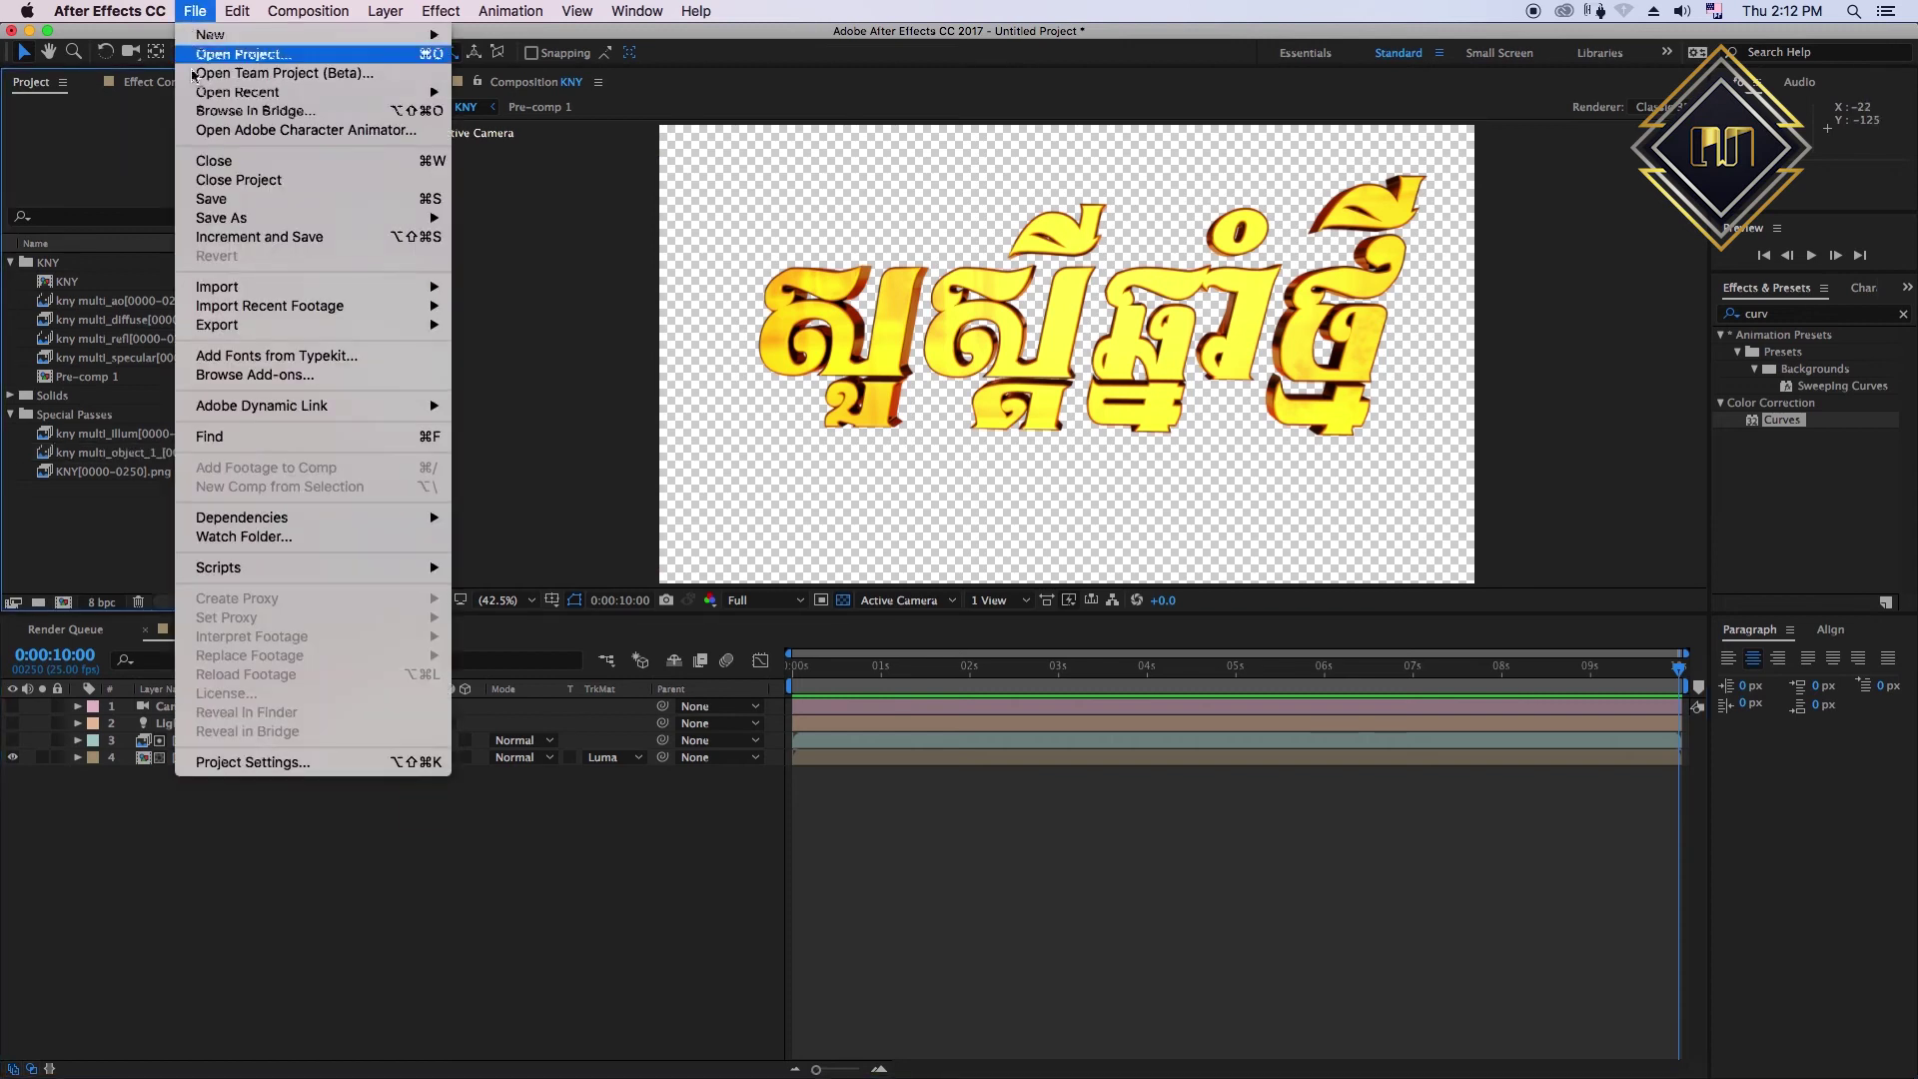
{"action": "left_click", "coordinate": [493, 782]}
{"action": "left_click_drag", "start_coordinate": [833, 665], "coordinate": [1175, 679]}
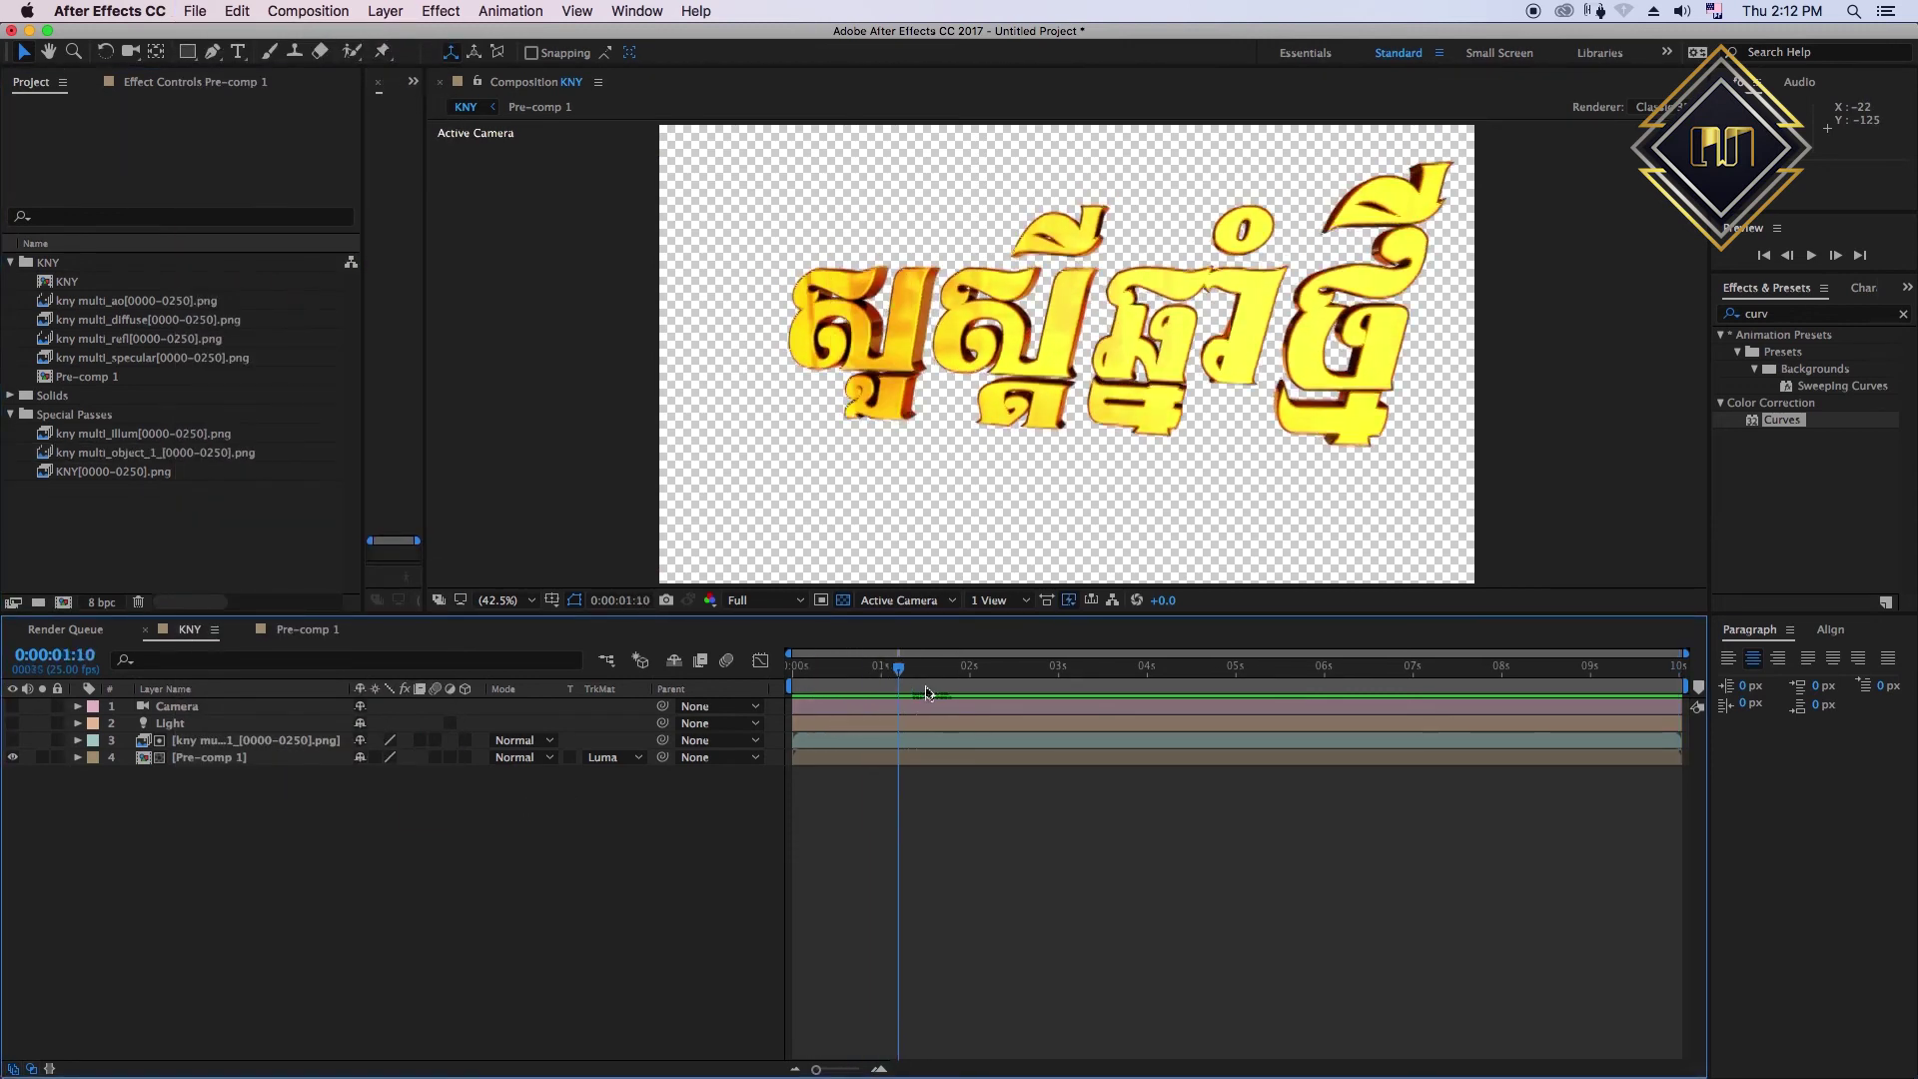
{"action": "right_click", "coordinate": [238, 827]}
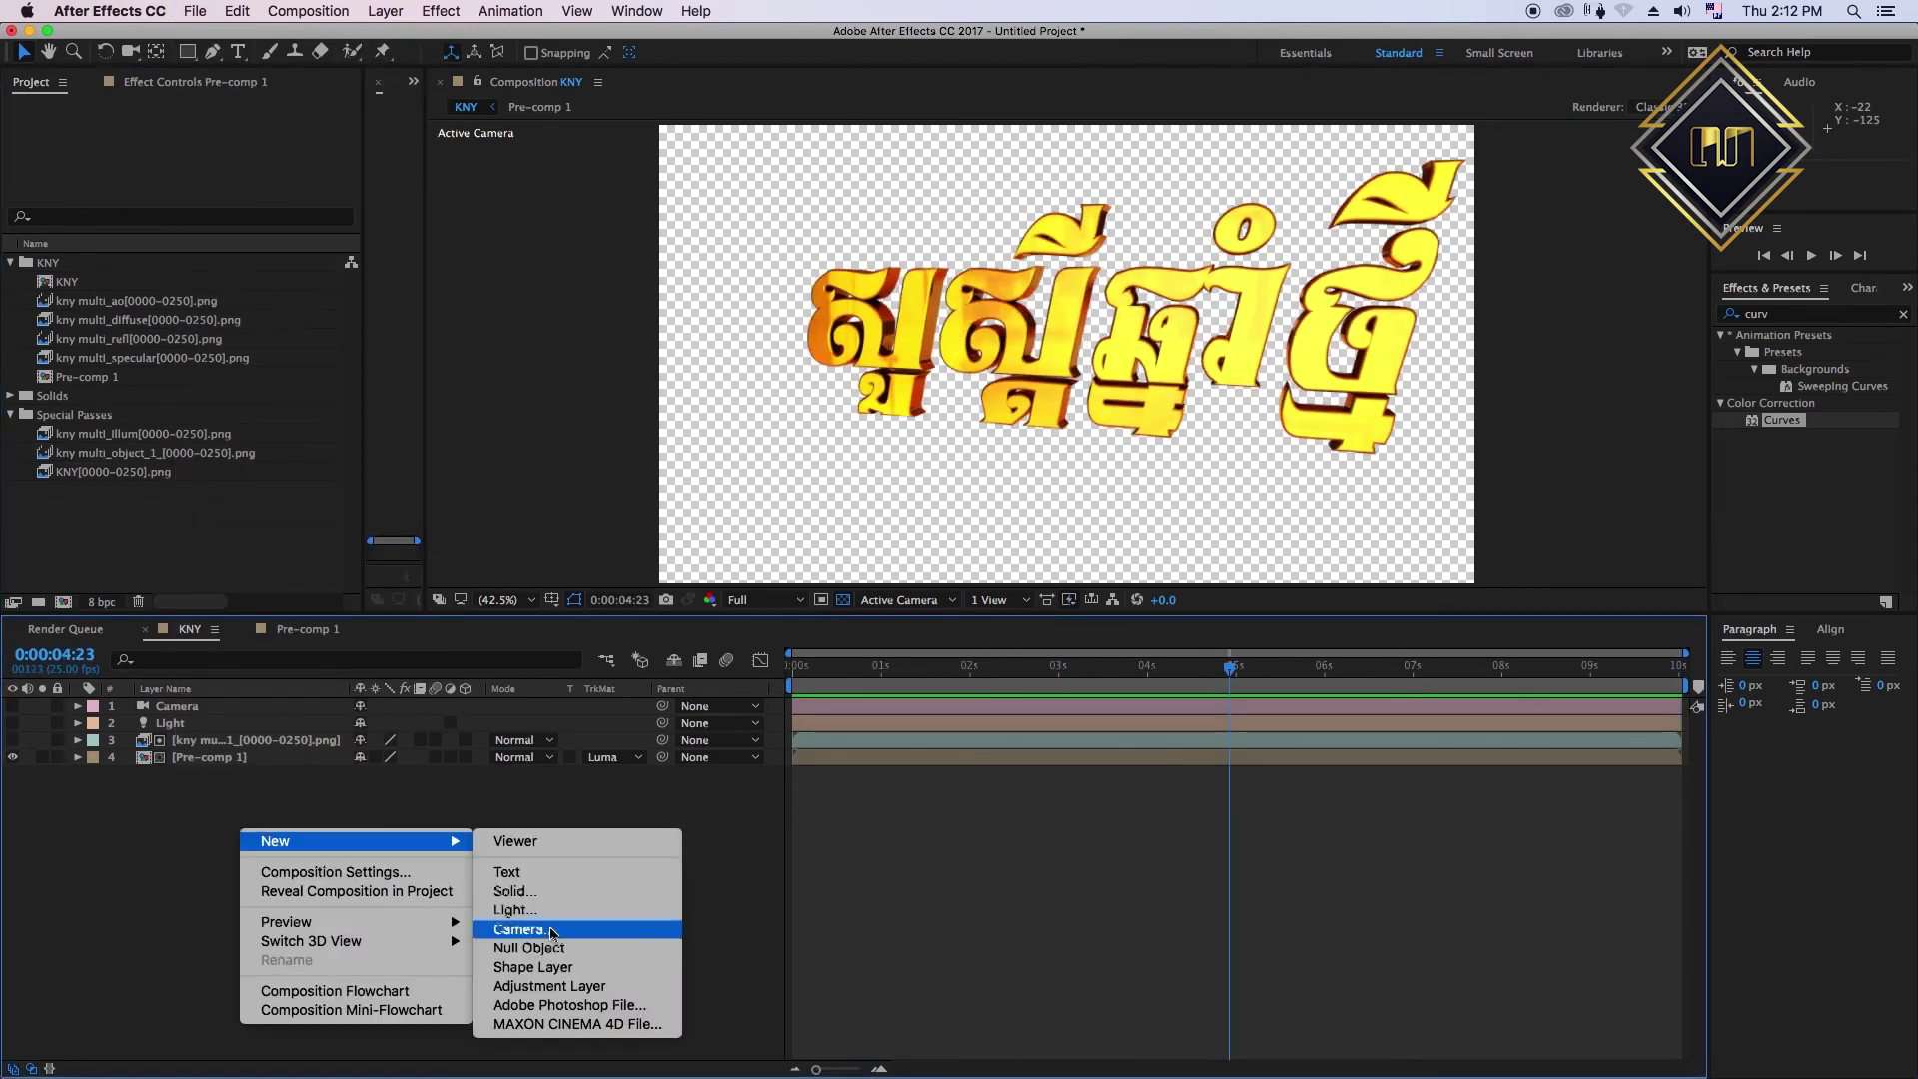
{"action": "left_click", "coordinate": [559, 986]}
{"action": "double_click", "coordinate": [1781, 420]}
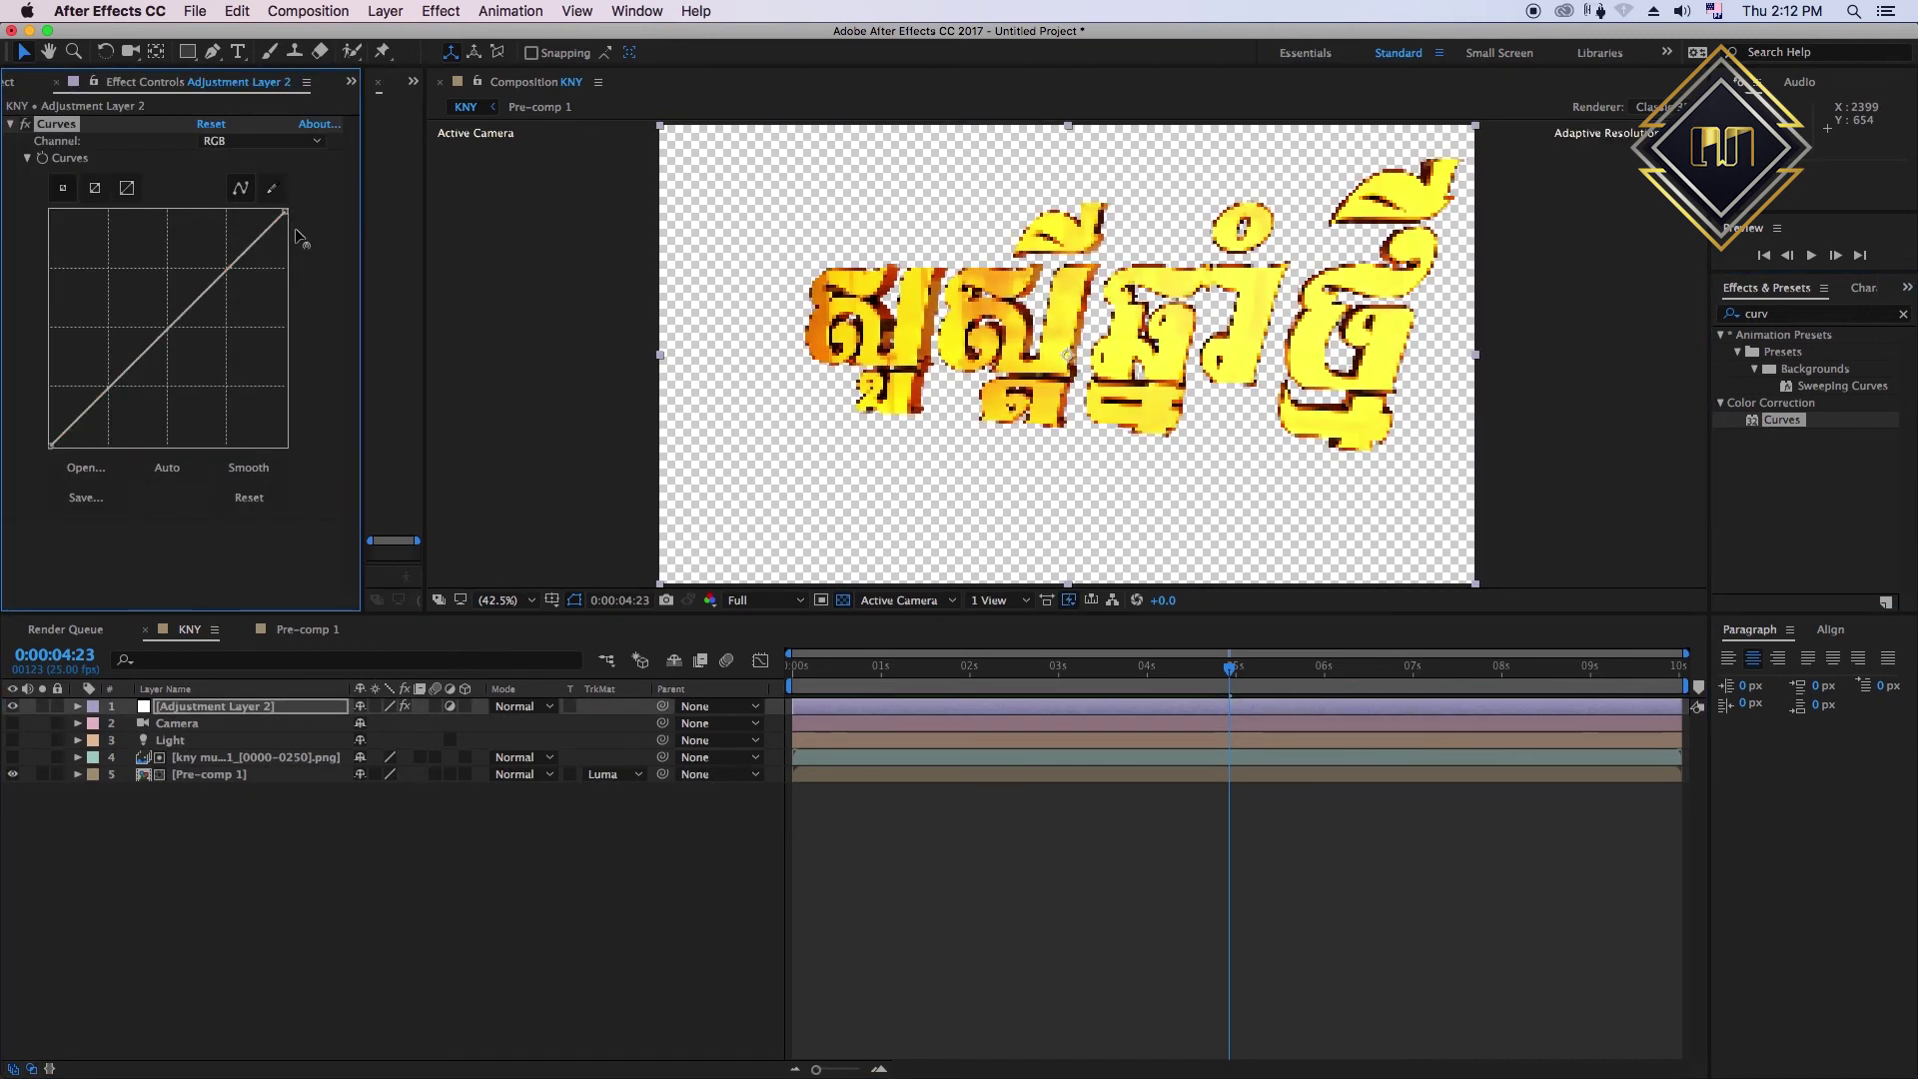
{"action": "key", "text": "Delete"}
- Apply Levels with Output White 245, testing gamma values before resetting gamma to 1.00
{"action": "type", "text": "level"}
{"action": "double_click", "coordinate": [1780, 453]}
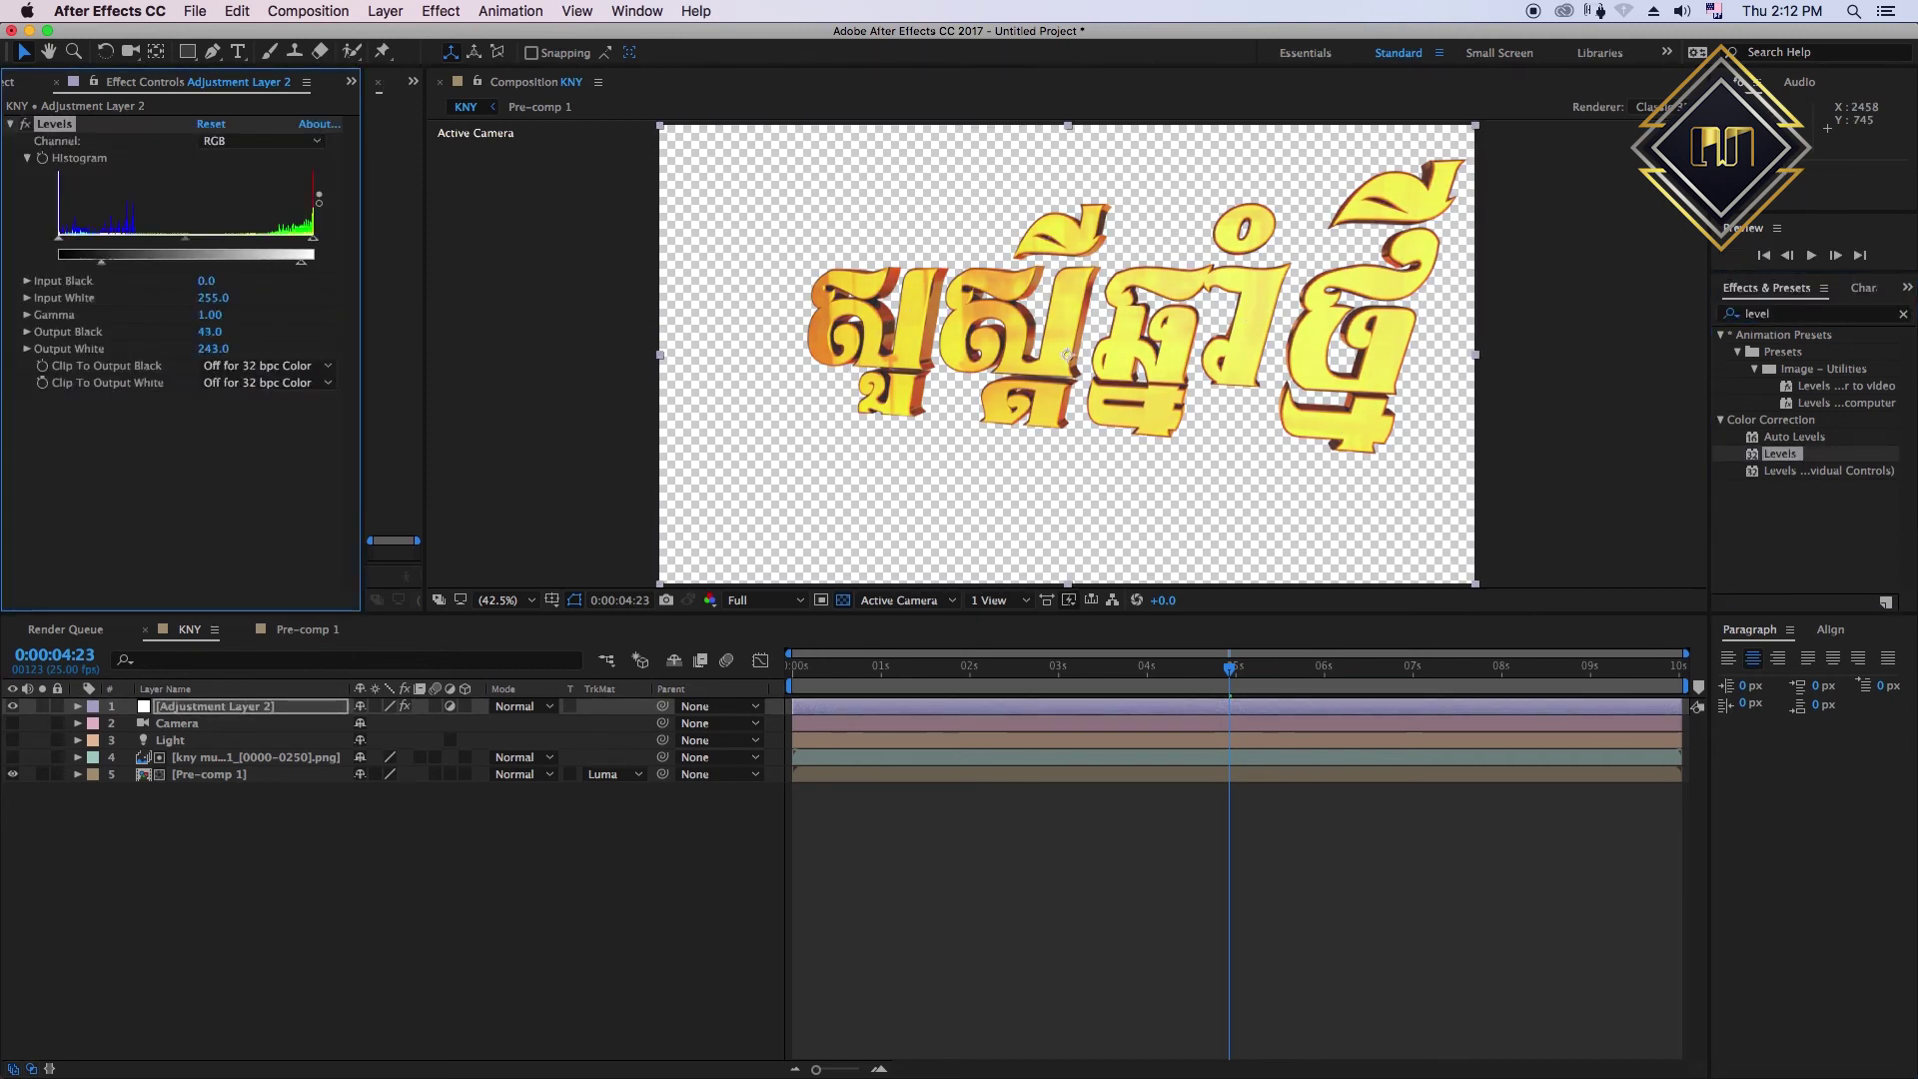
{"action": "left_click_drag", "start_coordinate": [297, 261], "coordinate": [302, 261]}
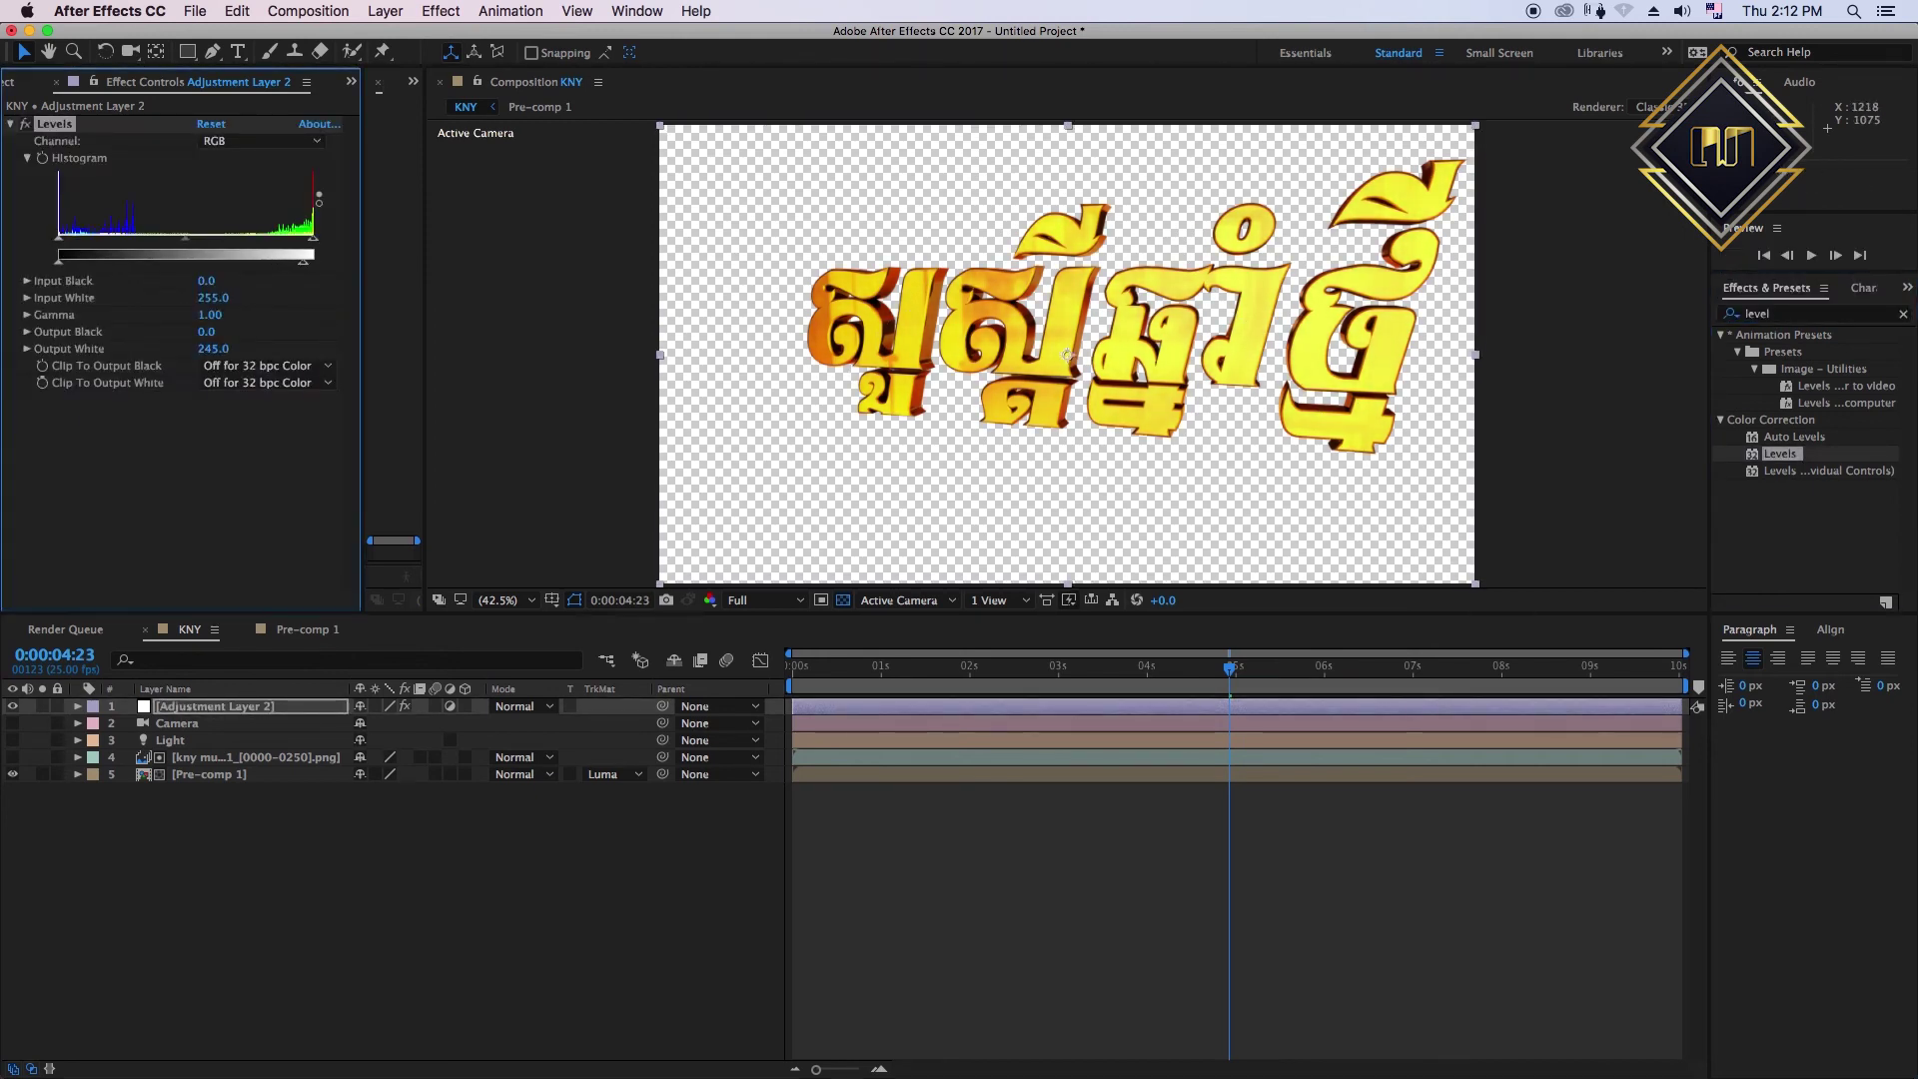
{"action": "left_click_drag", "start_coordinate": [210, 314], "coordinate": [150, 315]}
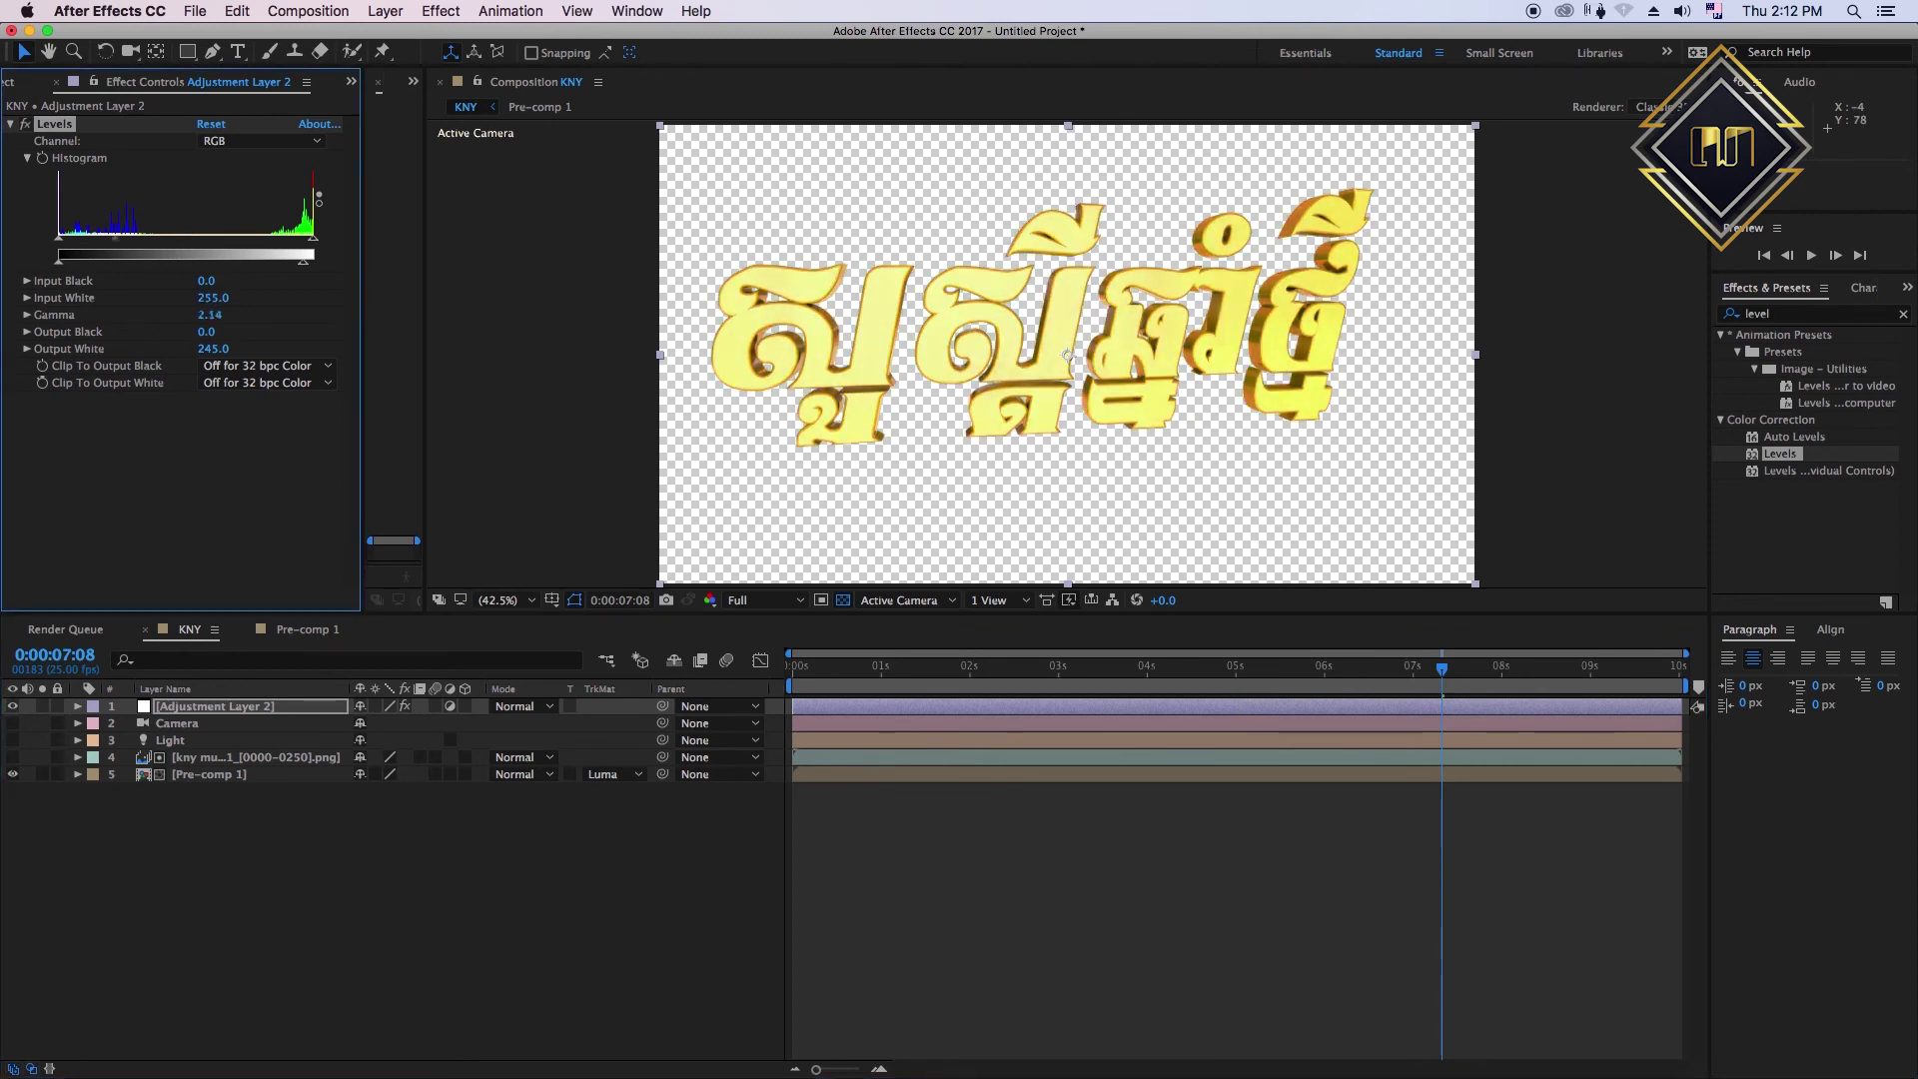
{"action": "key", "text": "Return"}
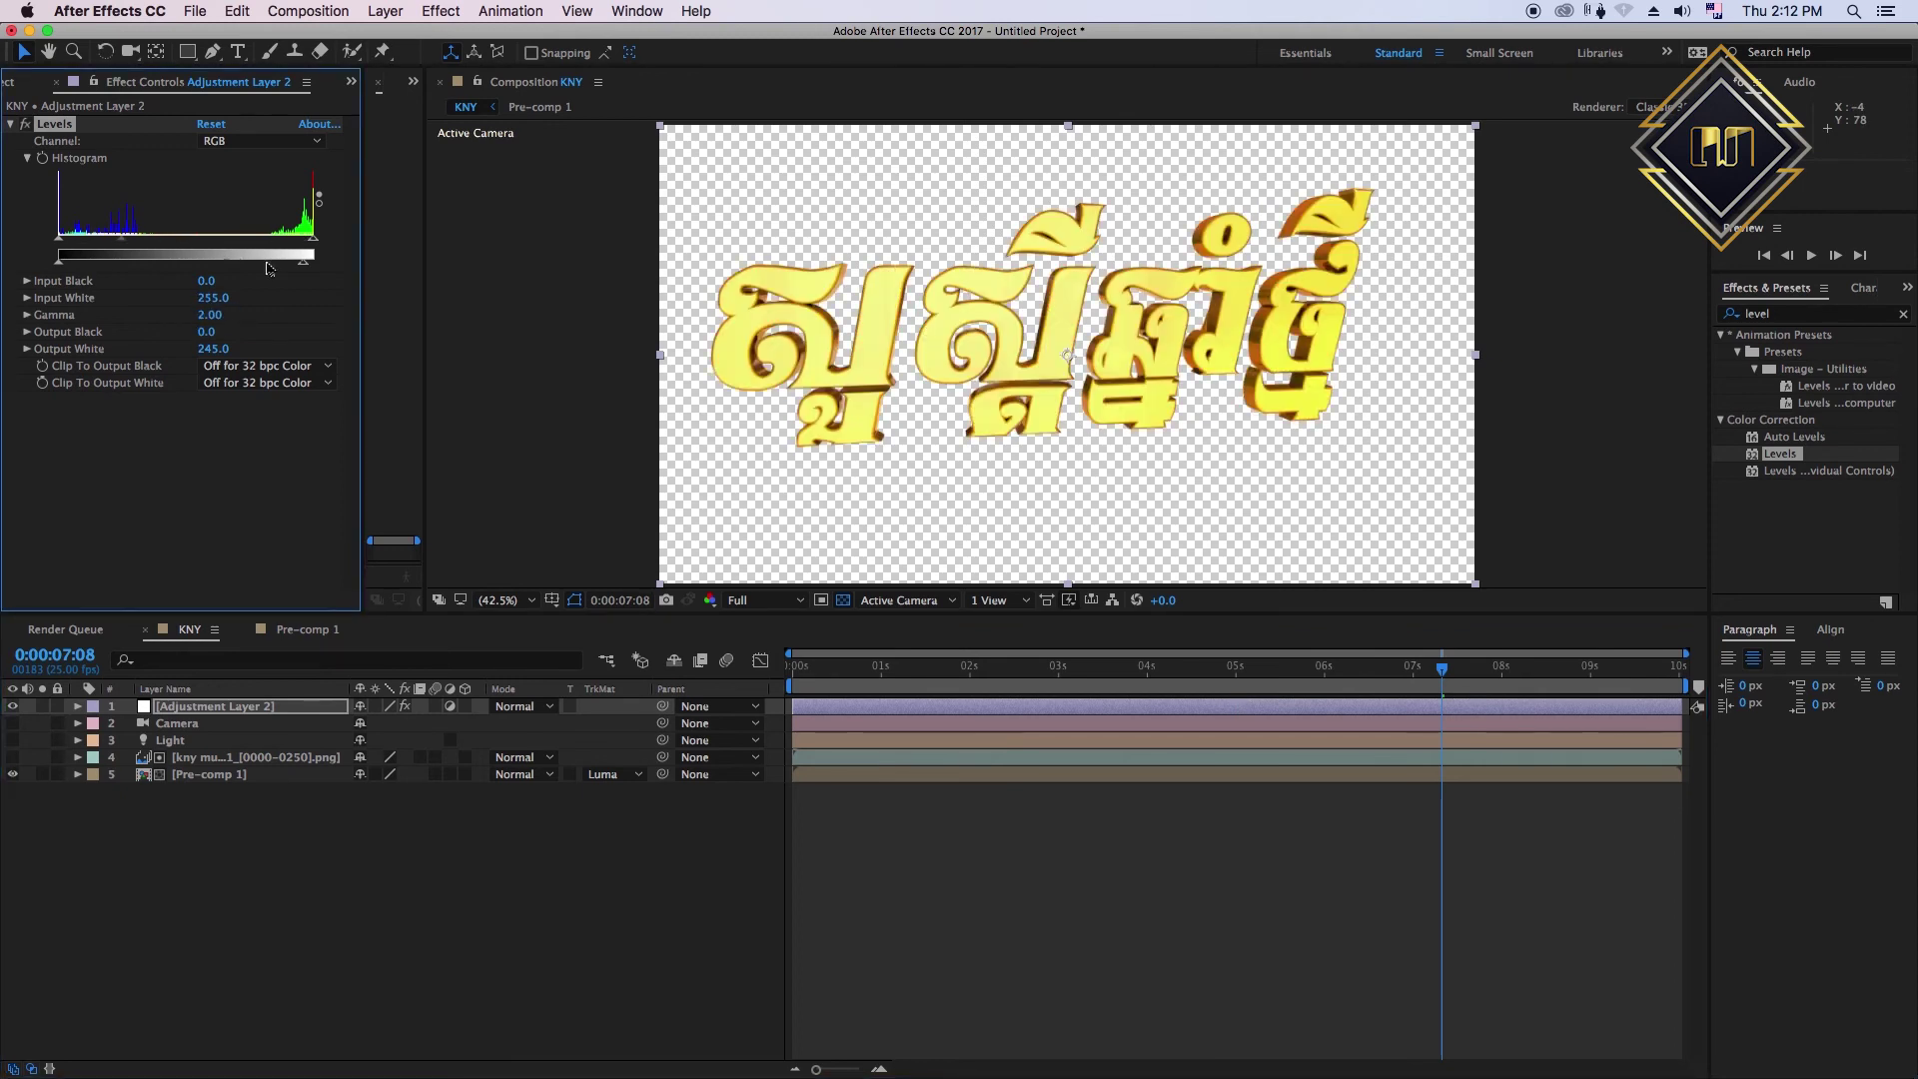
{"action": "left_click_drag", "start_coordinate": [190, 315], "coordinate": [122, 332]}
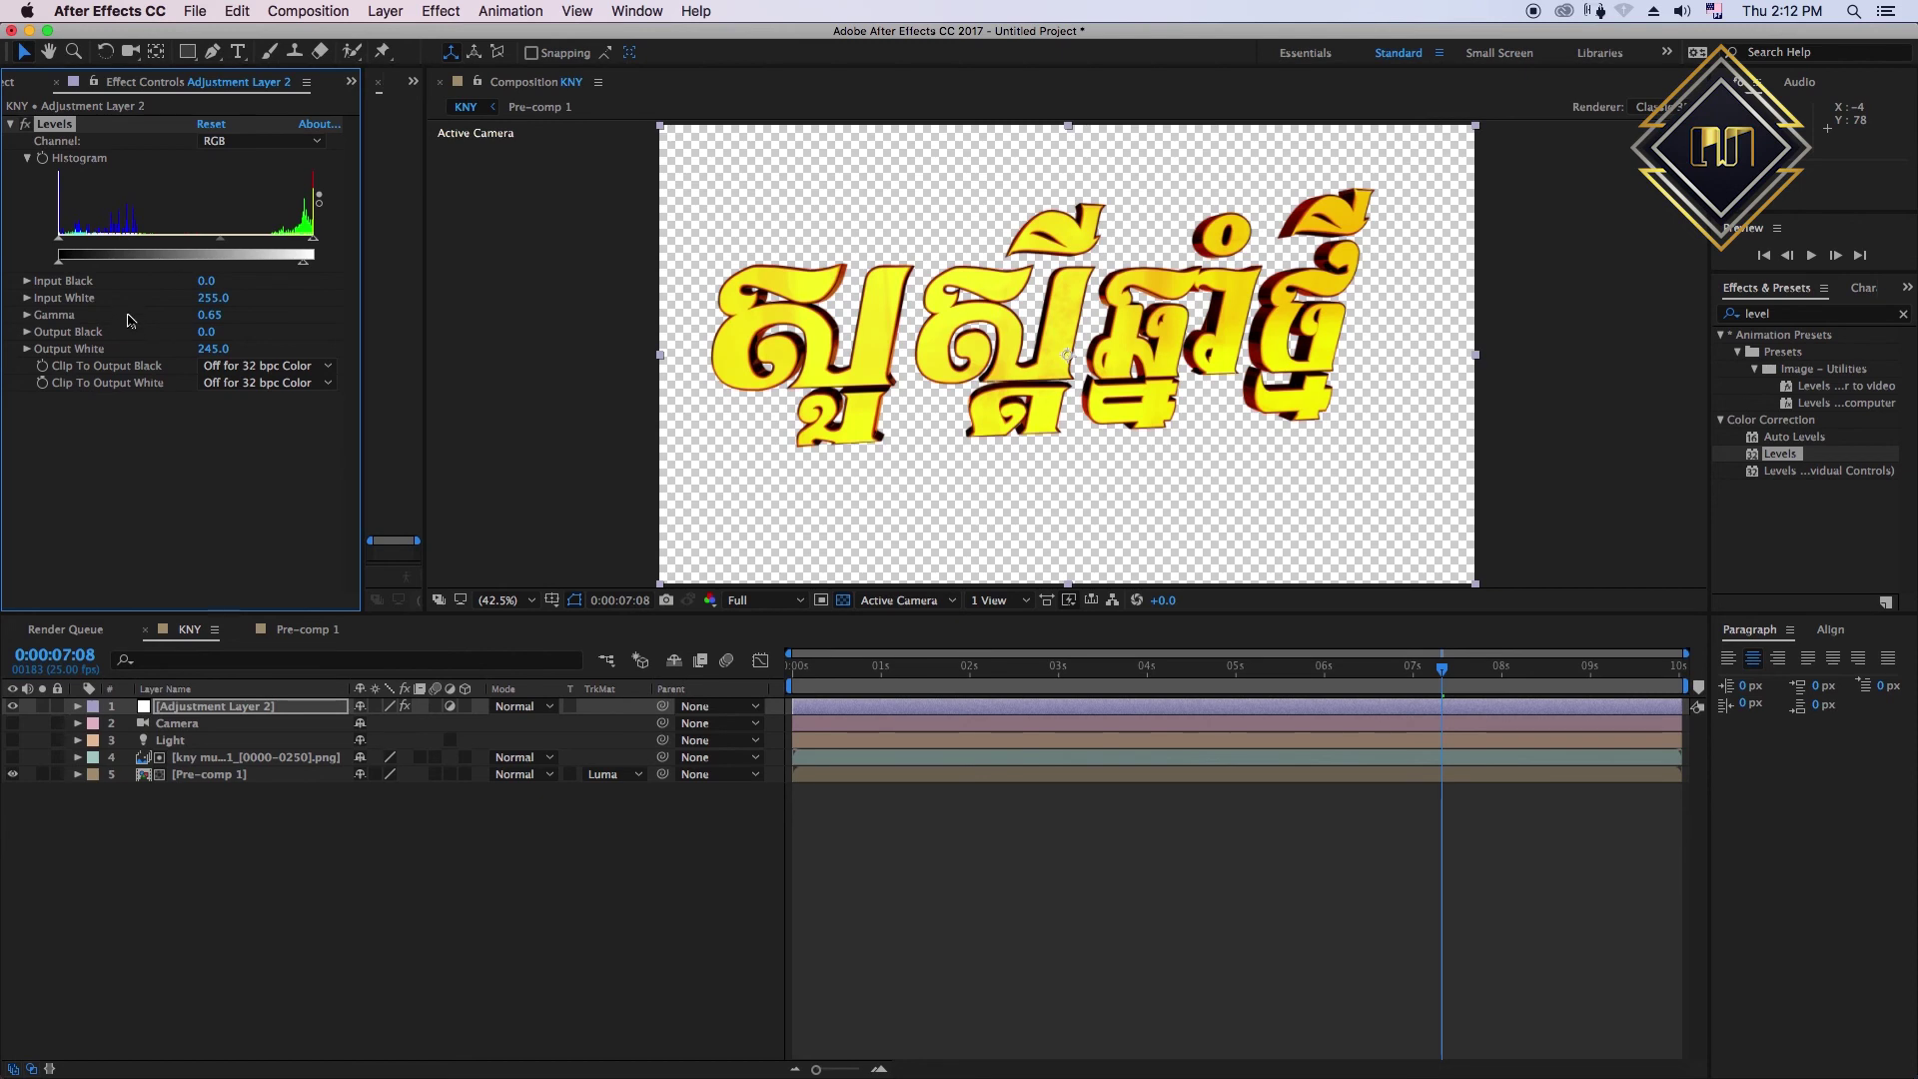
{"action": "type", "text": "1"}
{"action": "key", "text": "Return"}
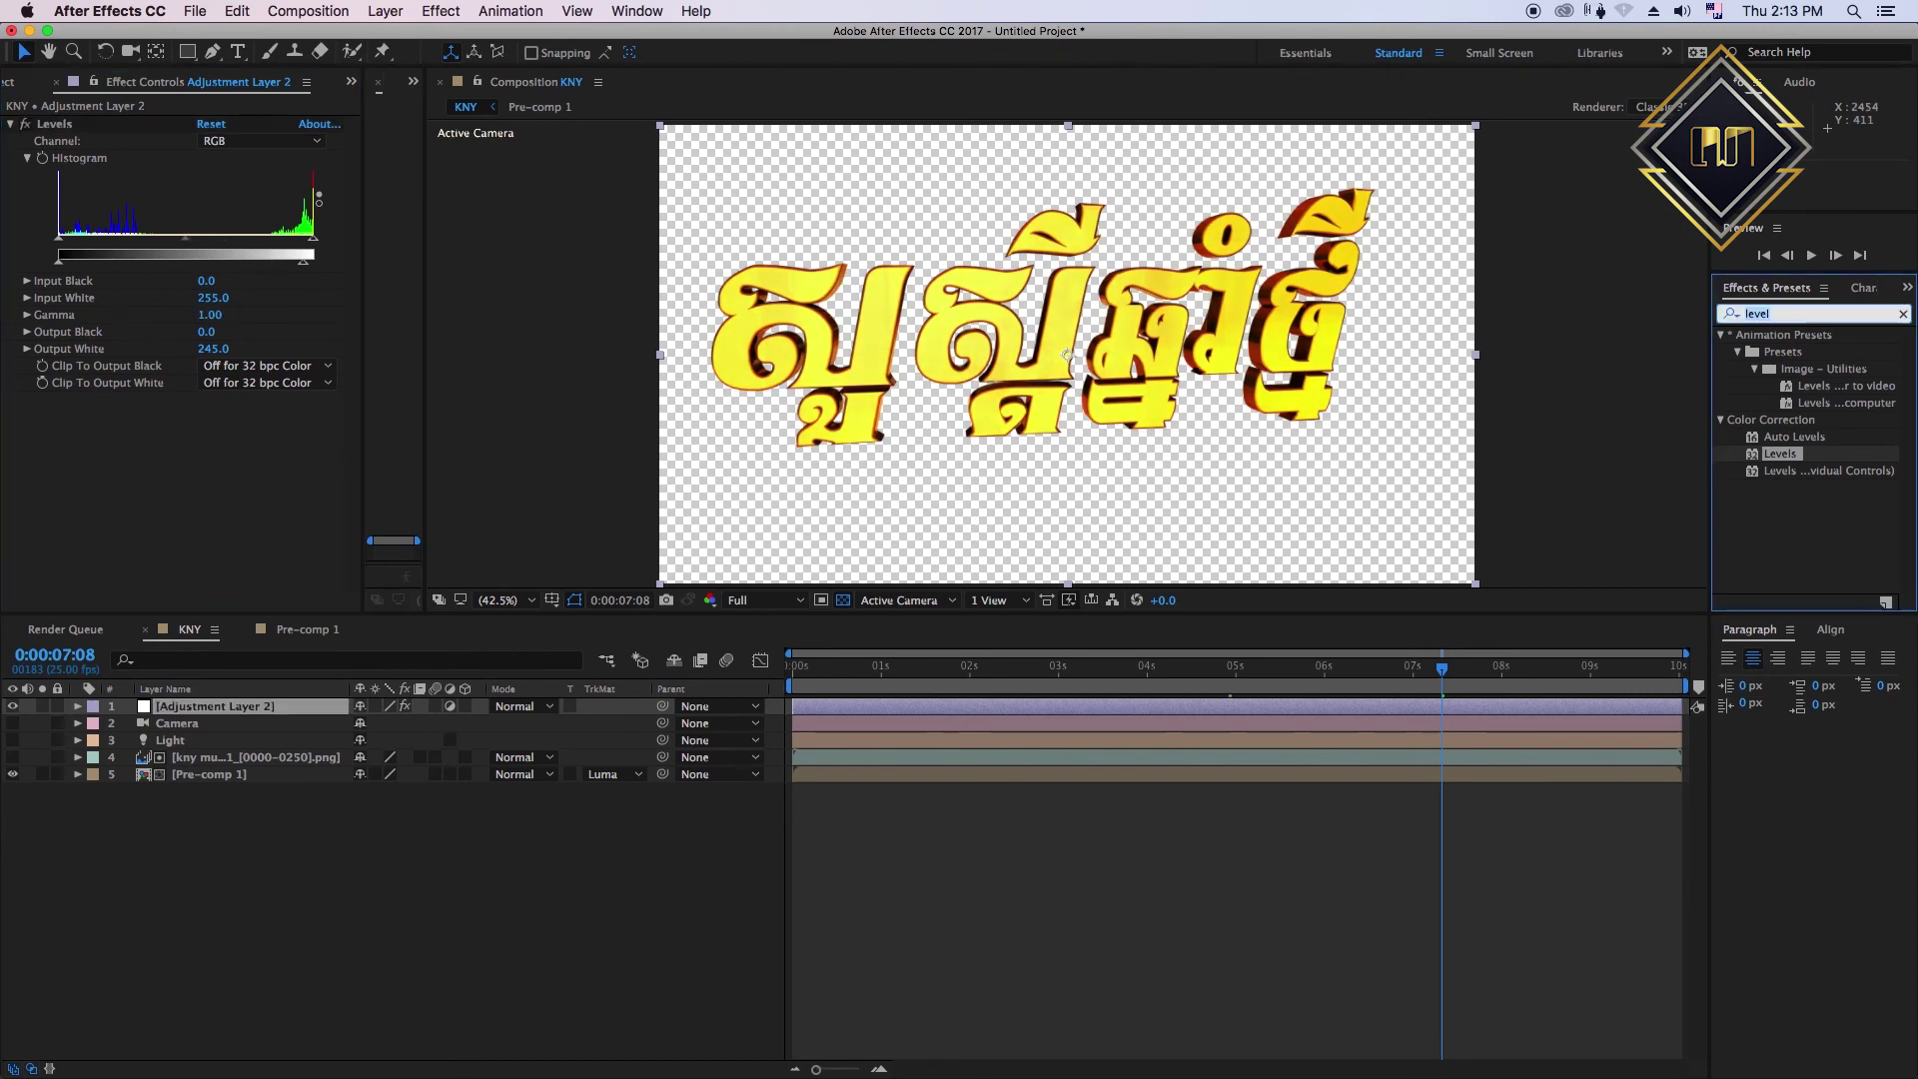
- Begin a new effects search for the Hue/Saturation effect
{"action": "left_click", "coordinate": [1902, 314]}
{"action": "type", "text": "Jue"}
{"action": "key", "text": "BackSpace"}
{"action": "key", "text": "BackSpace"}
{"action": "key", "text": "BackSpace"}
- Apply Hue/Saturation to Adjustment Layer 2 and try Screen, Add, Multiply and Color blend modes
{"action": "type", "text": "hue"}
{"action": "mouse_move", "coordinate": [1821, 437]}
{"action": "left_mouse_down"}
{"action": "mouse_move", "coordinate": [211, 375]}
{"action": "mouse_move", "coordinate": [200, 406]}
{"action": "left_mouse_up"}
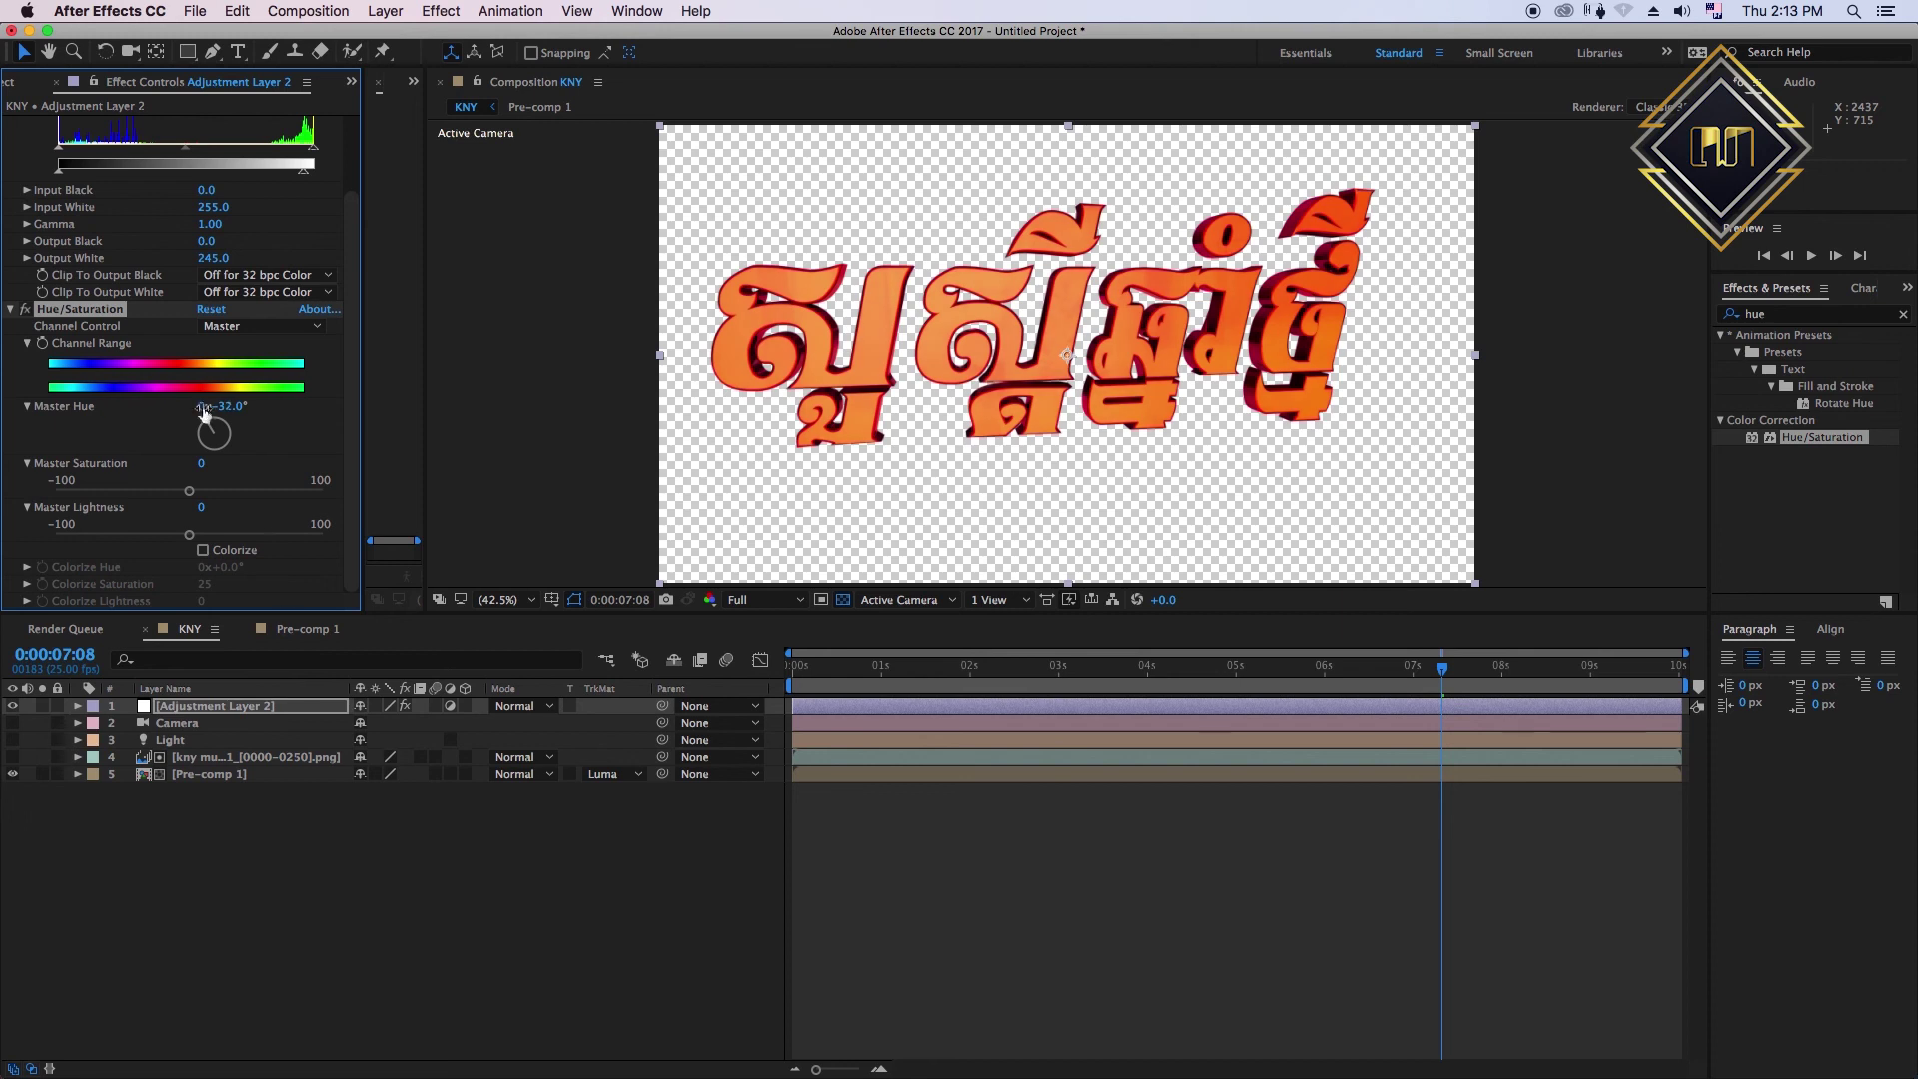
{"action": "left_click", "coordinate": [519, 706]}
{"action": "left_click", "coordinate": [539, 647]}
{"action": "left_click", "coordinate": [520, 706]}
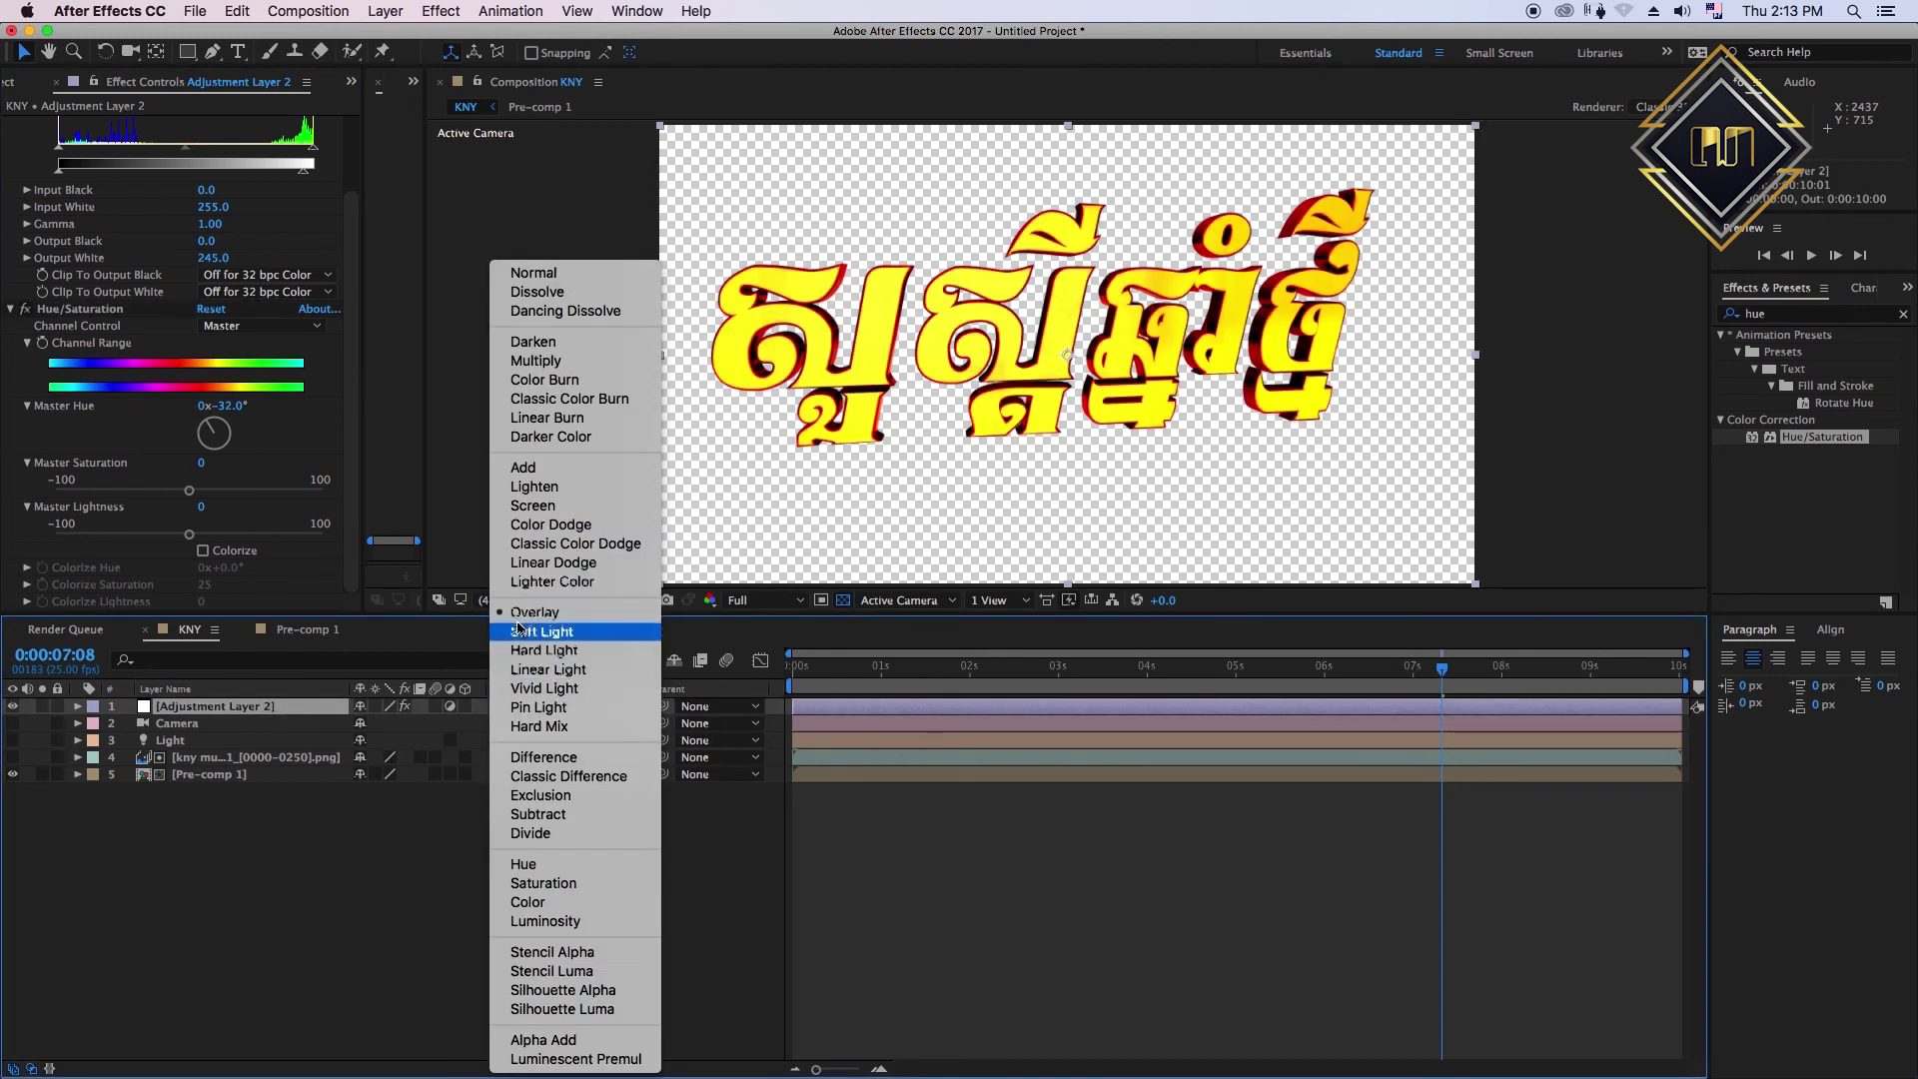
{"action": "left_click", "coordinate": [532, 506]}
{"action": "left_click", "coordinate": [520, 706]}
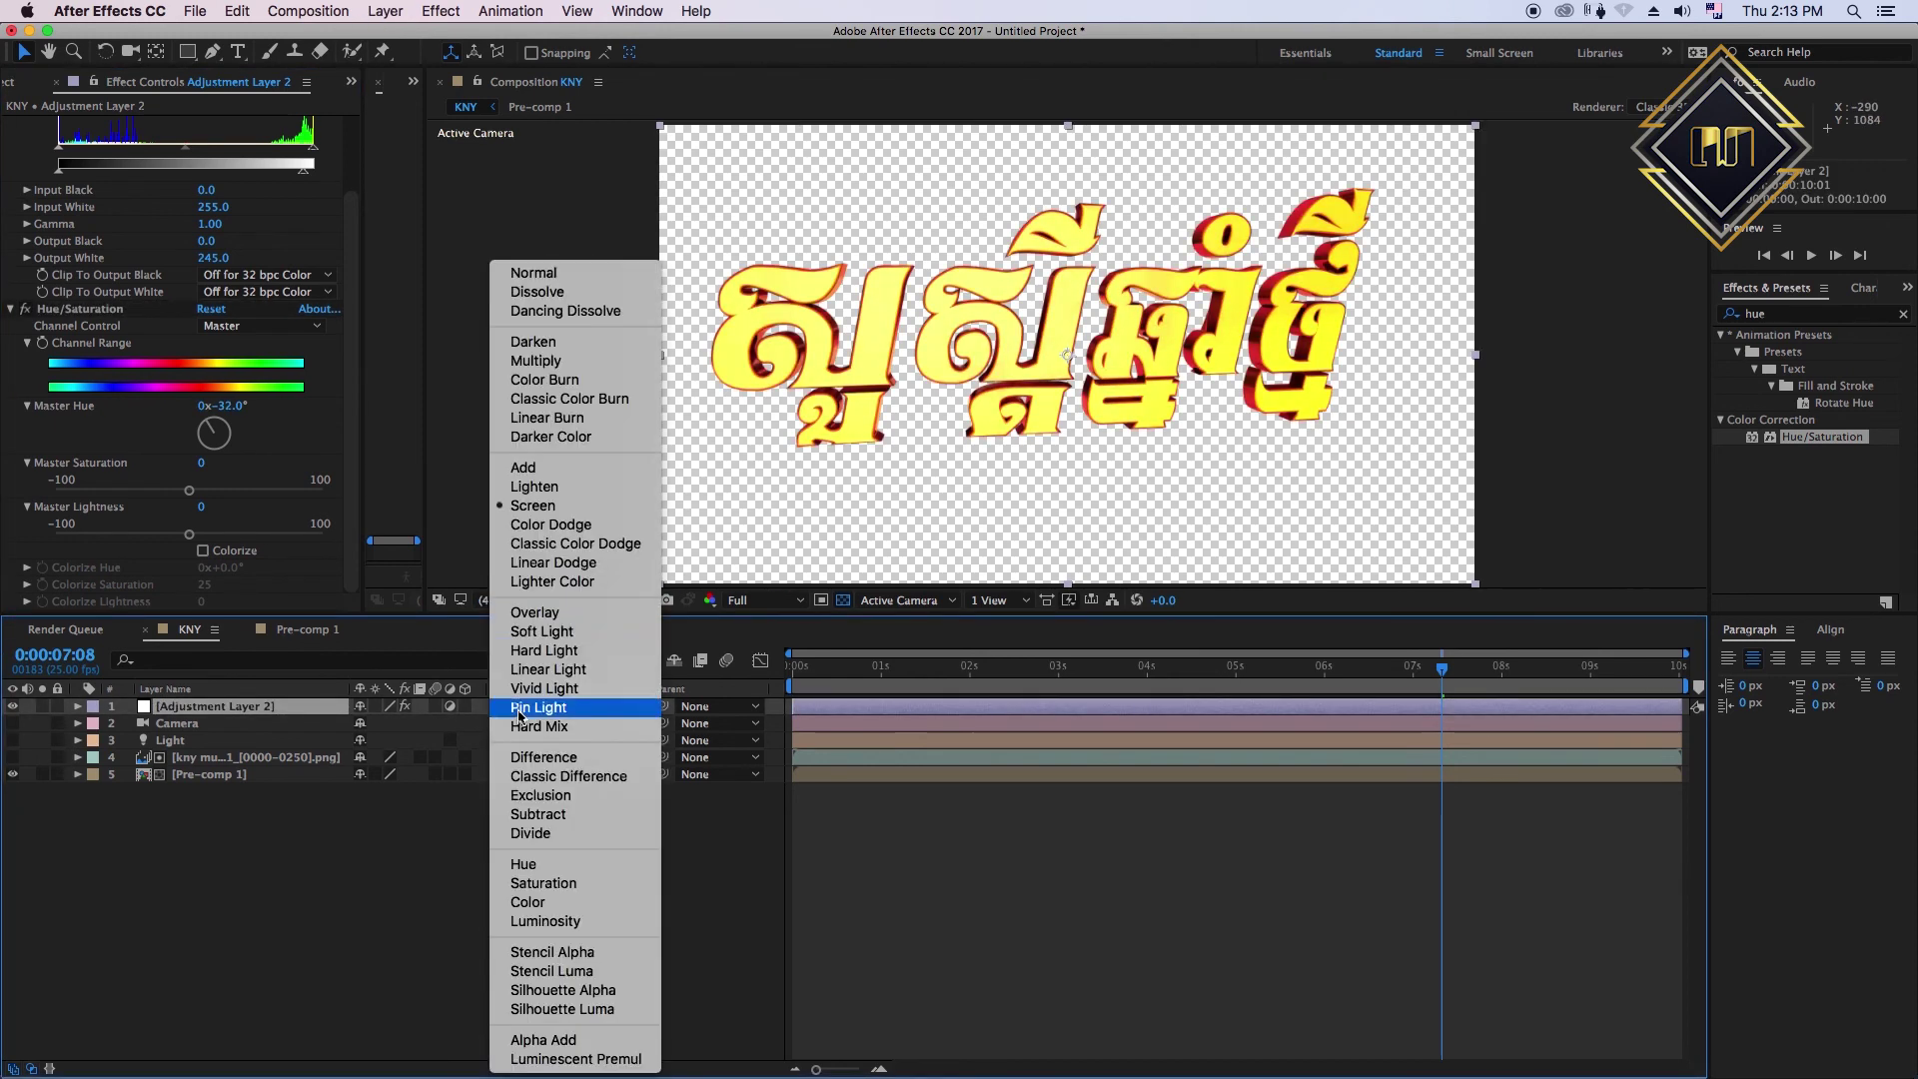
{"action": "left_click", "coordinate": [530, 475]}
{"action": "left_click", "coordinate": [519, 706]}
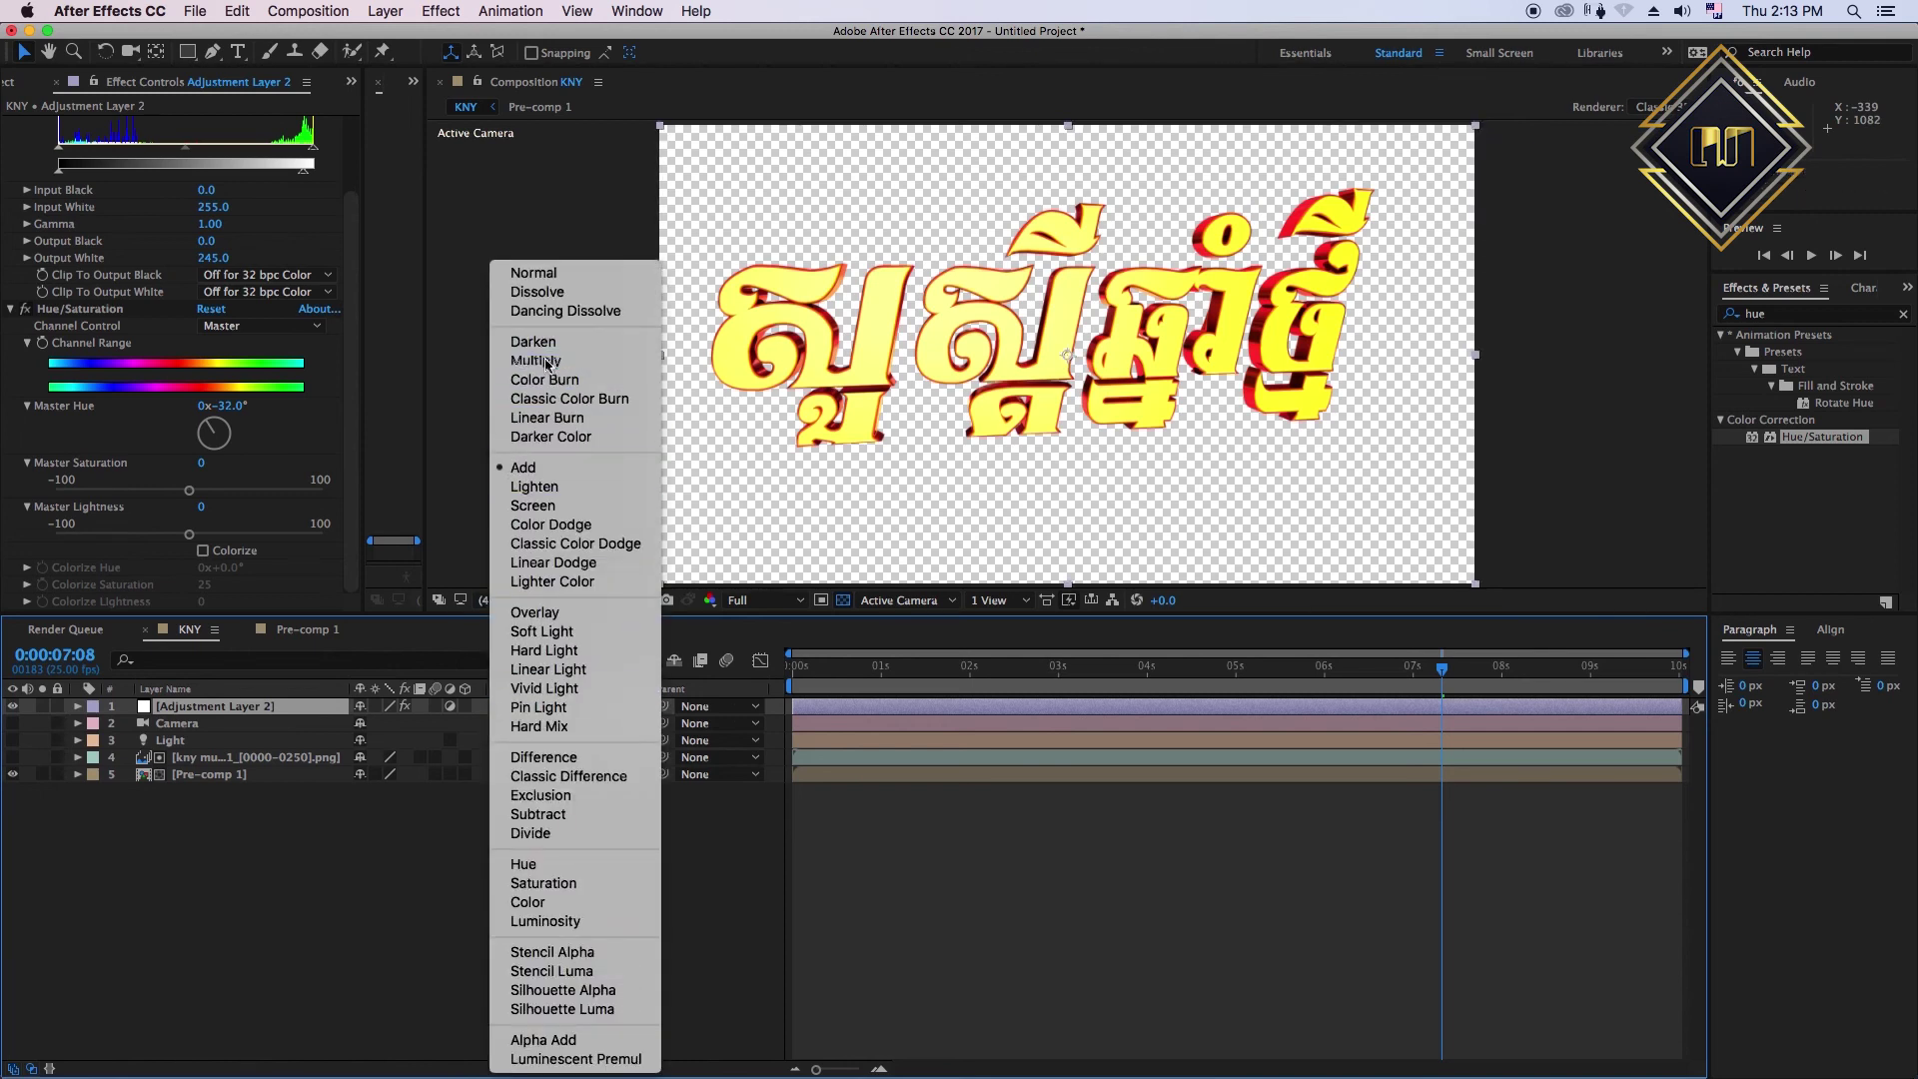
{"action": "left_click", "coordinate": [534, 360]}
{"action": "left_click", "coordinate": [520, 706]}
{"action": "left_click", "coordinate": [559, 904]}
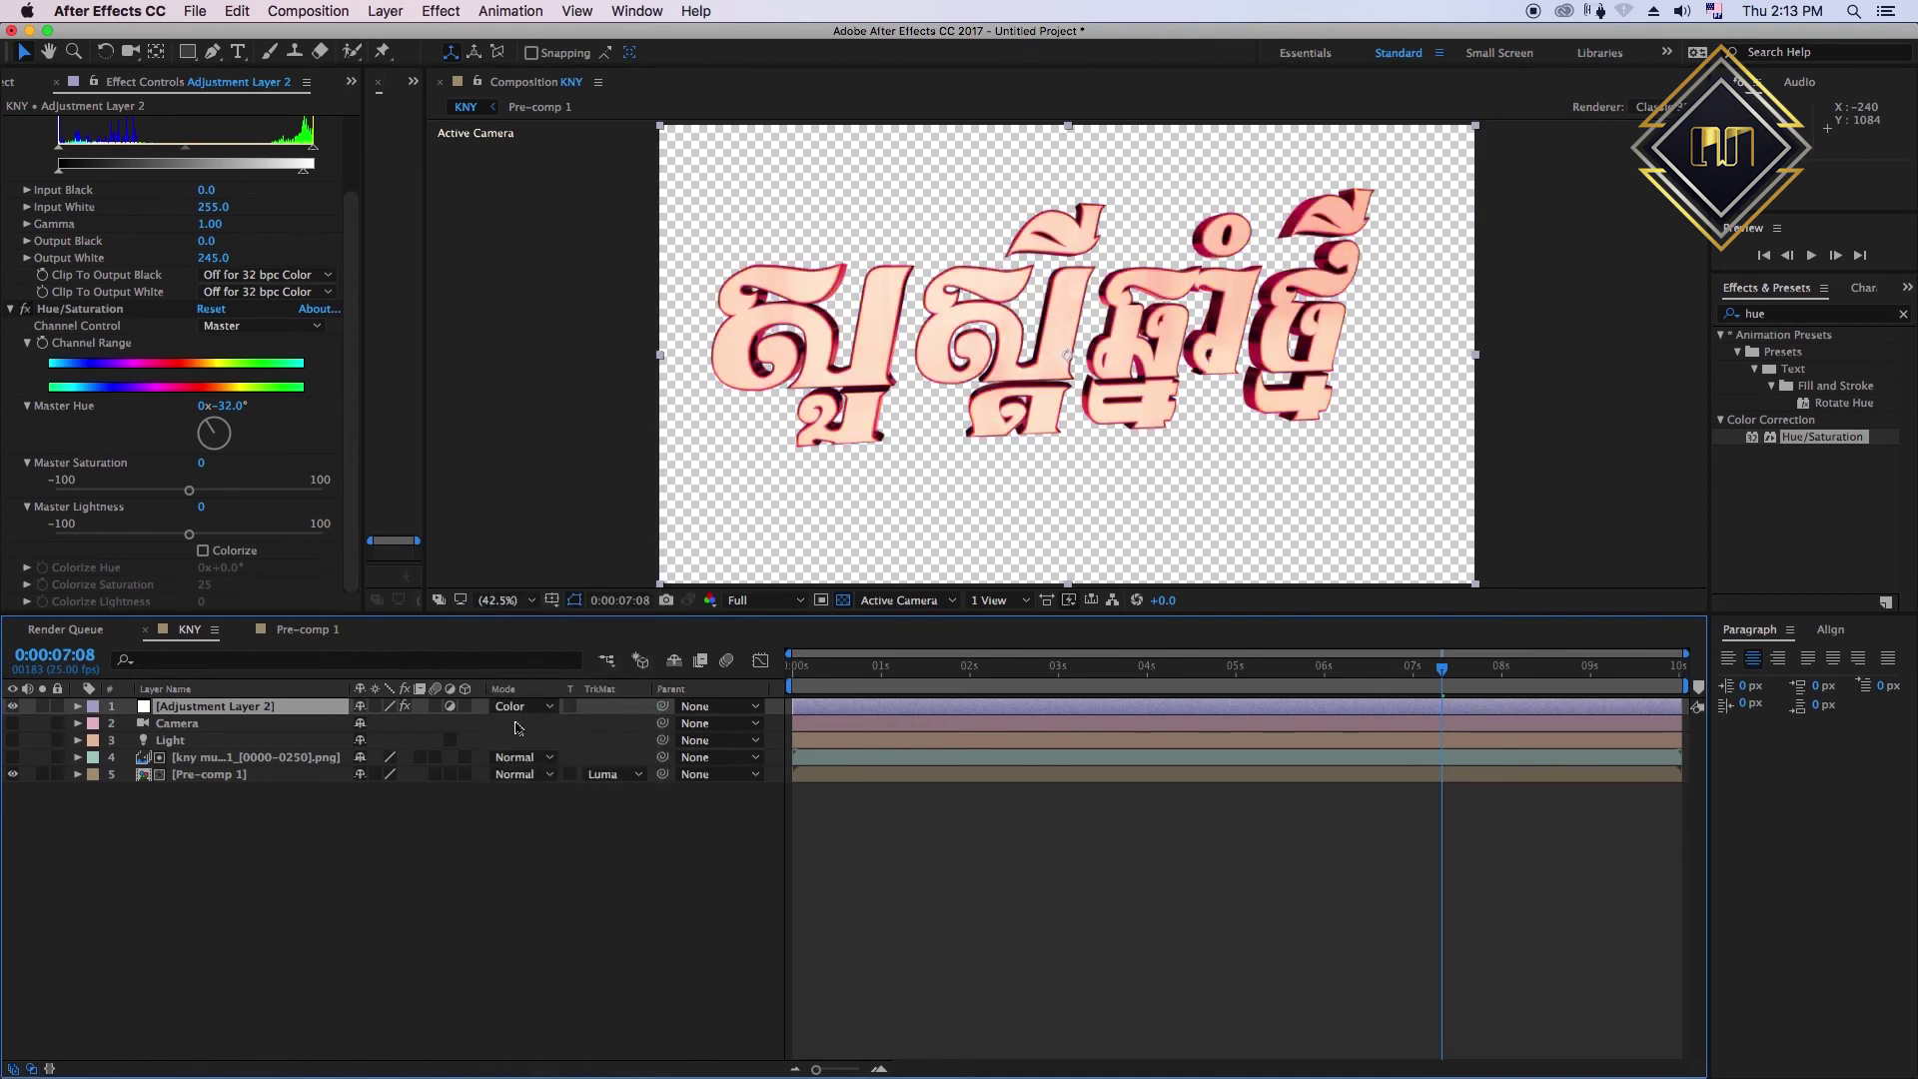
- Return the layer to Screen, test opacities down to about 46%, then delete Adjustment Layer 2
{"action": "key", "text": "t"}
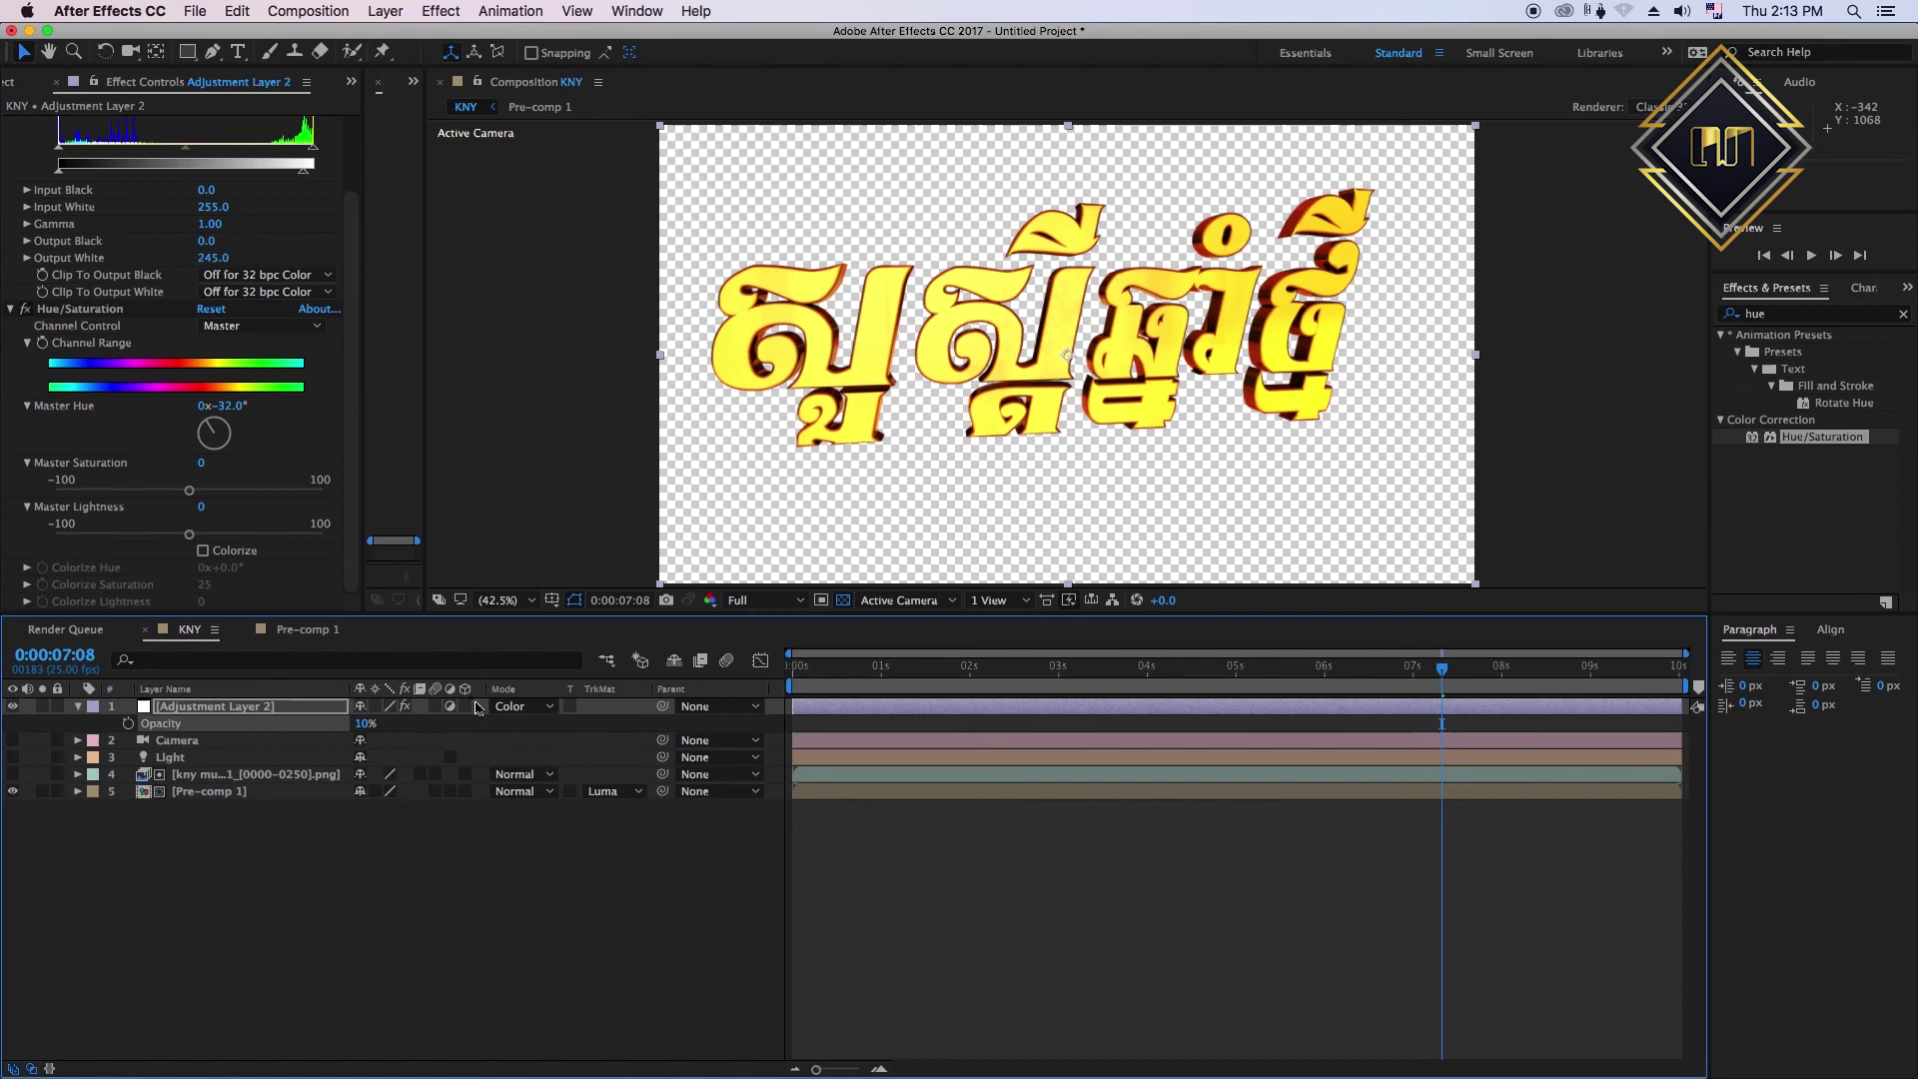
{"action": "left_click", "coordinate": [517, 707]}
{"action": "left_click", "coordinate": [516, 650]}
{"action": "left_click", "coordinate": [519, 706]}
{"action": "left_click", "coordinate": [529, 506]}
{"action": "left_click_drag", "start_coordinate": [495, 727], "coordinate": [377, 728]}
{"action": "scroll", "coordinate": [206, 589], "scroll_direction": "up", "scroll_amount": 2}
{"action": "left_click_drag", "start_coordinate": [366, 723], "coordinate": [398, 731]}
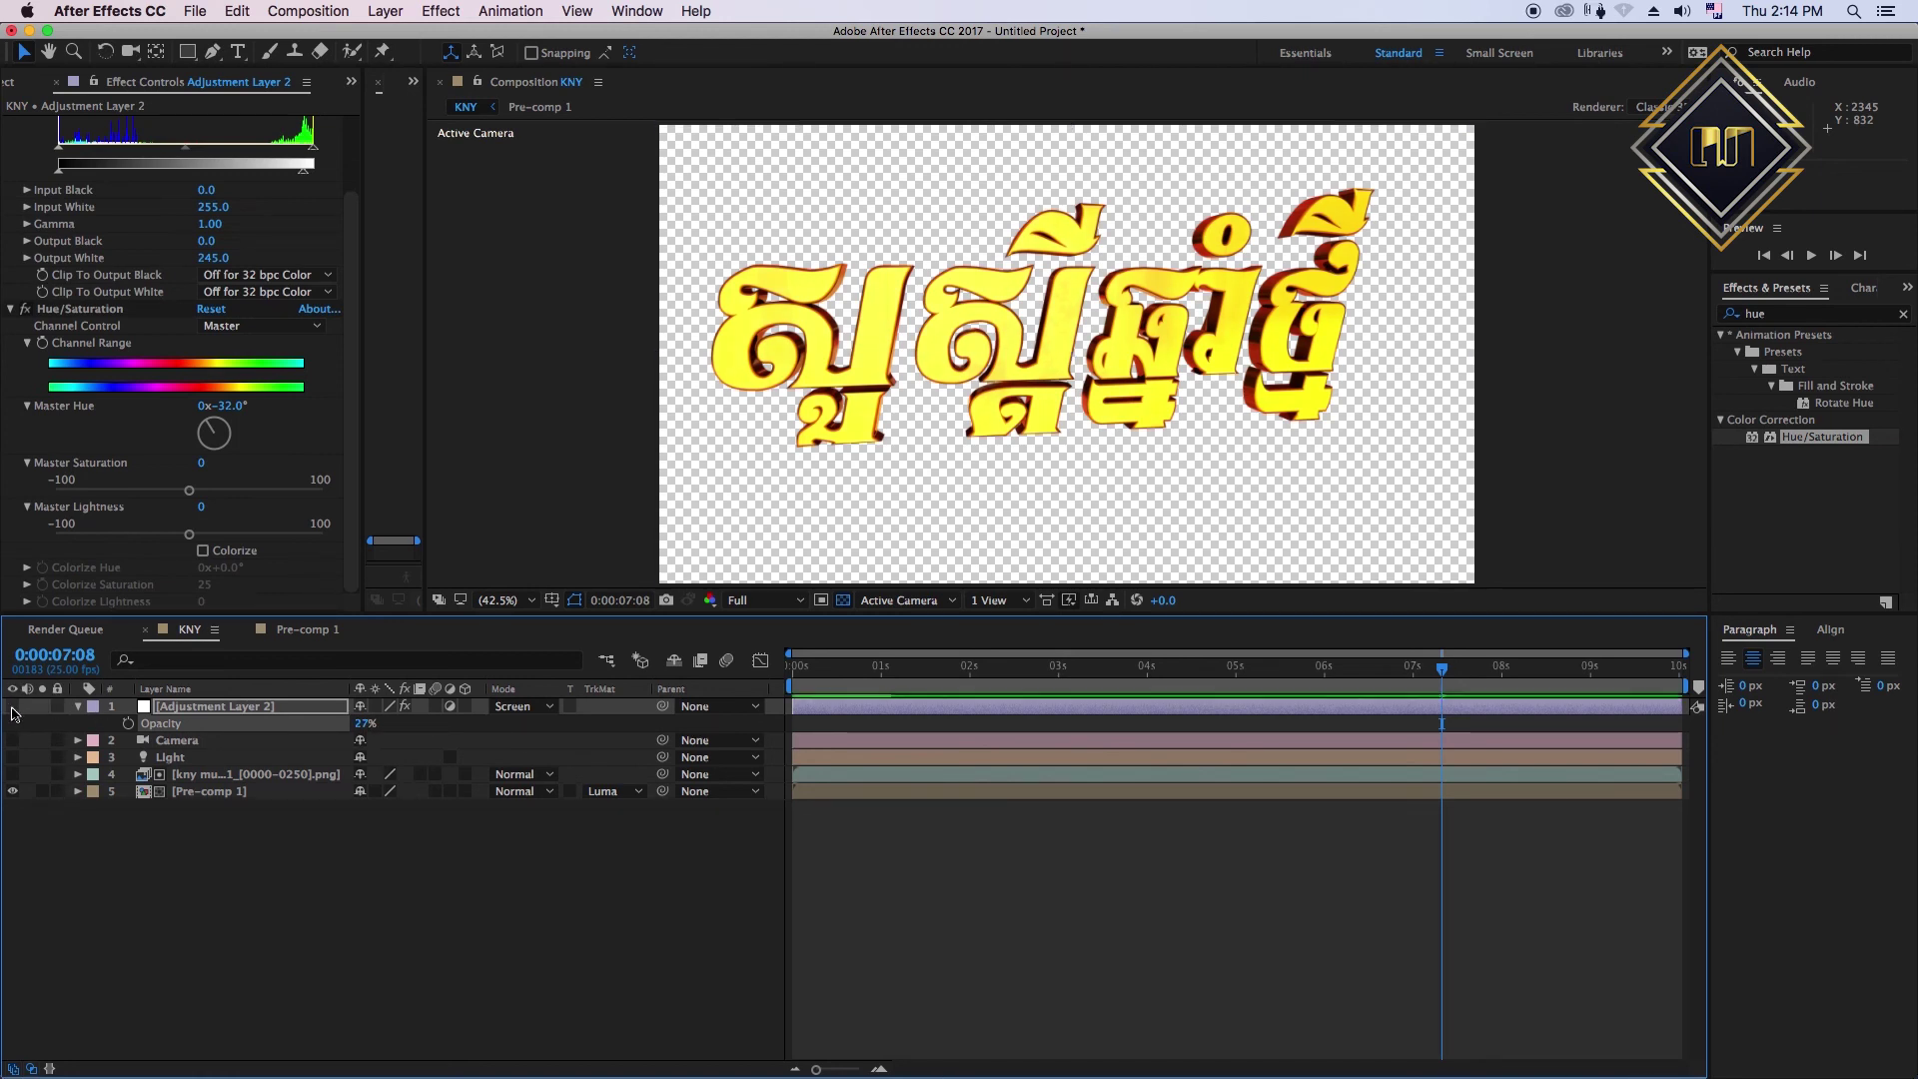
{"action": "key", "text": "Delete"}
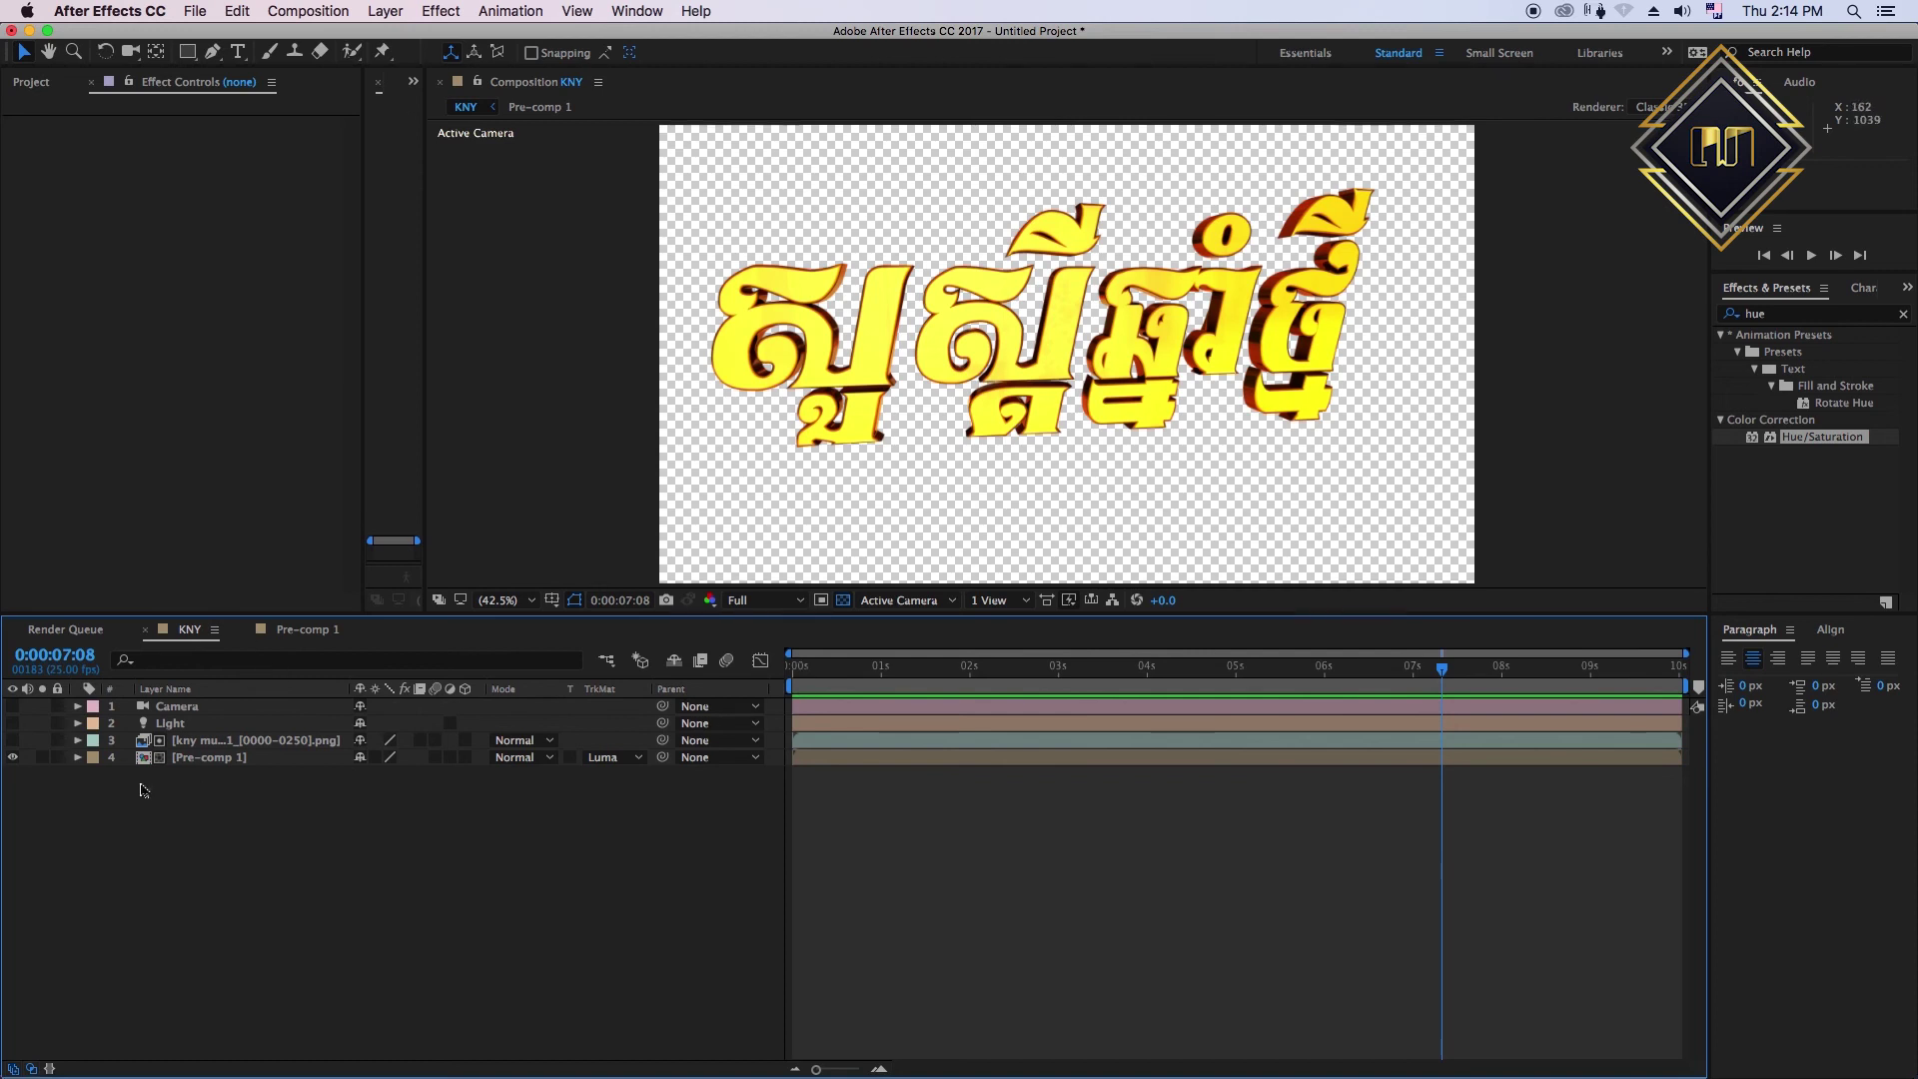
- Move to the 6-second frame and add a new adjustment layer to KNY
{"action": "left_click", "coordinate": [1177, 666]}
{"action": "left_click", "coordinate": [1081, 666]}
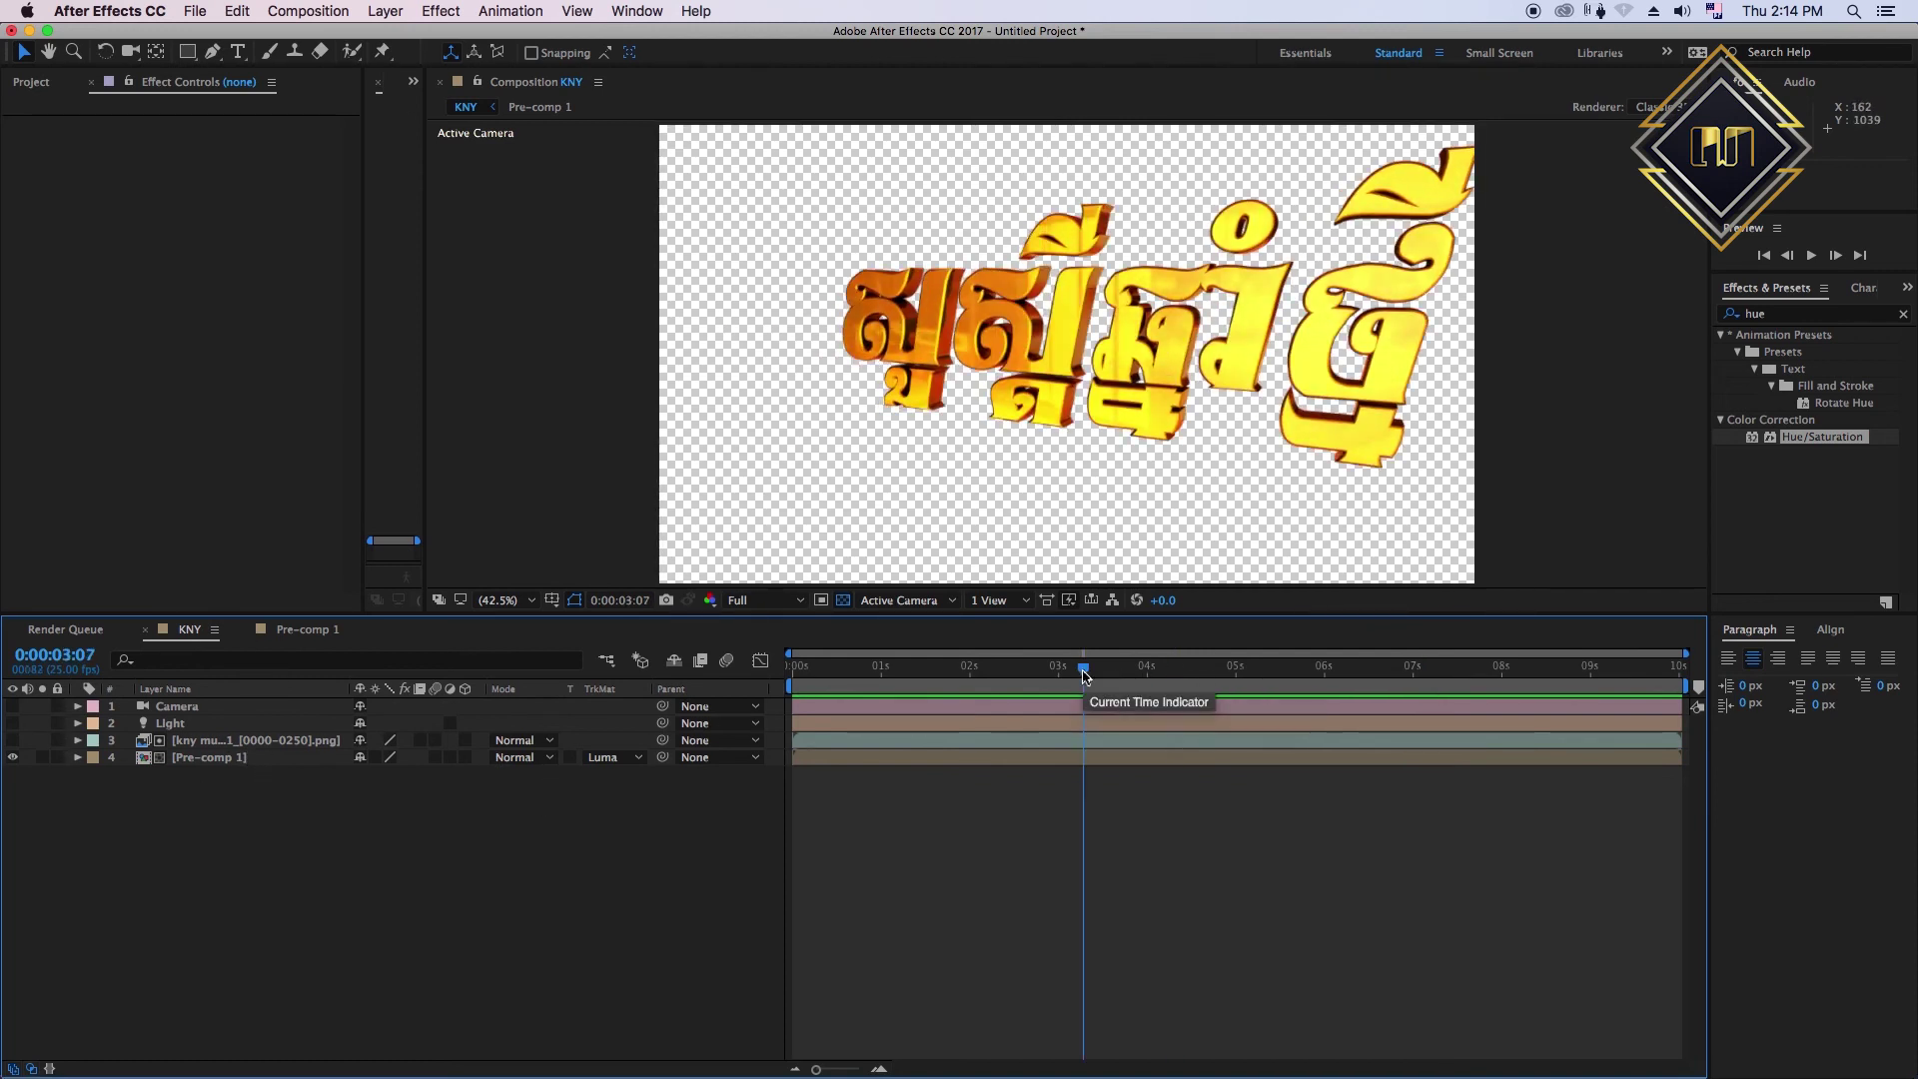
{"action": "left_click", "coordinate": [1272, 666]}
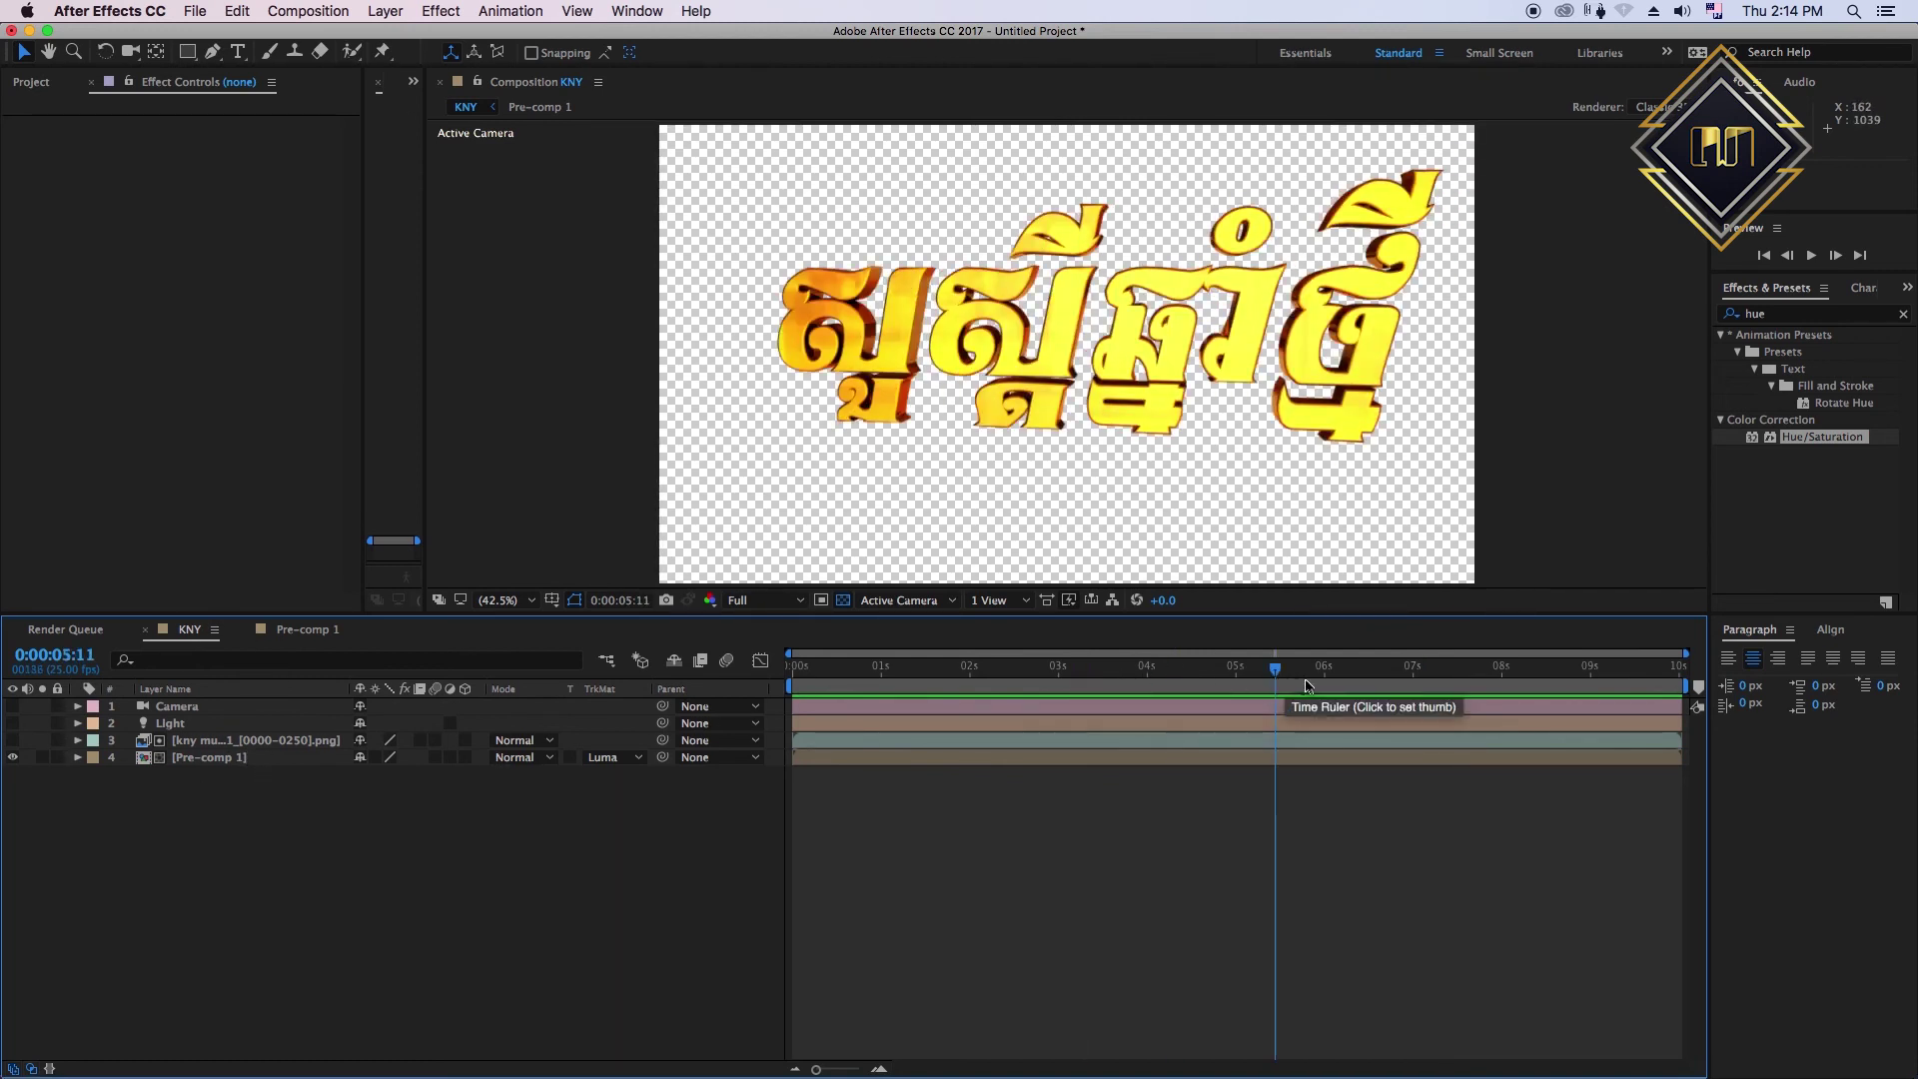
{"action": "right_click", "coordinate": [234, 884]}
{"action": "left_click", "coordinate": [534, 1018]}
- Apply Brightness & Contrast with Brightness -20 and Contrast 10
{"action": "double_click", "coordinate": [1755, 314]}
{"action": "type", "text": "bri"}
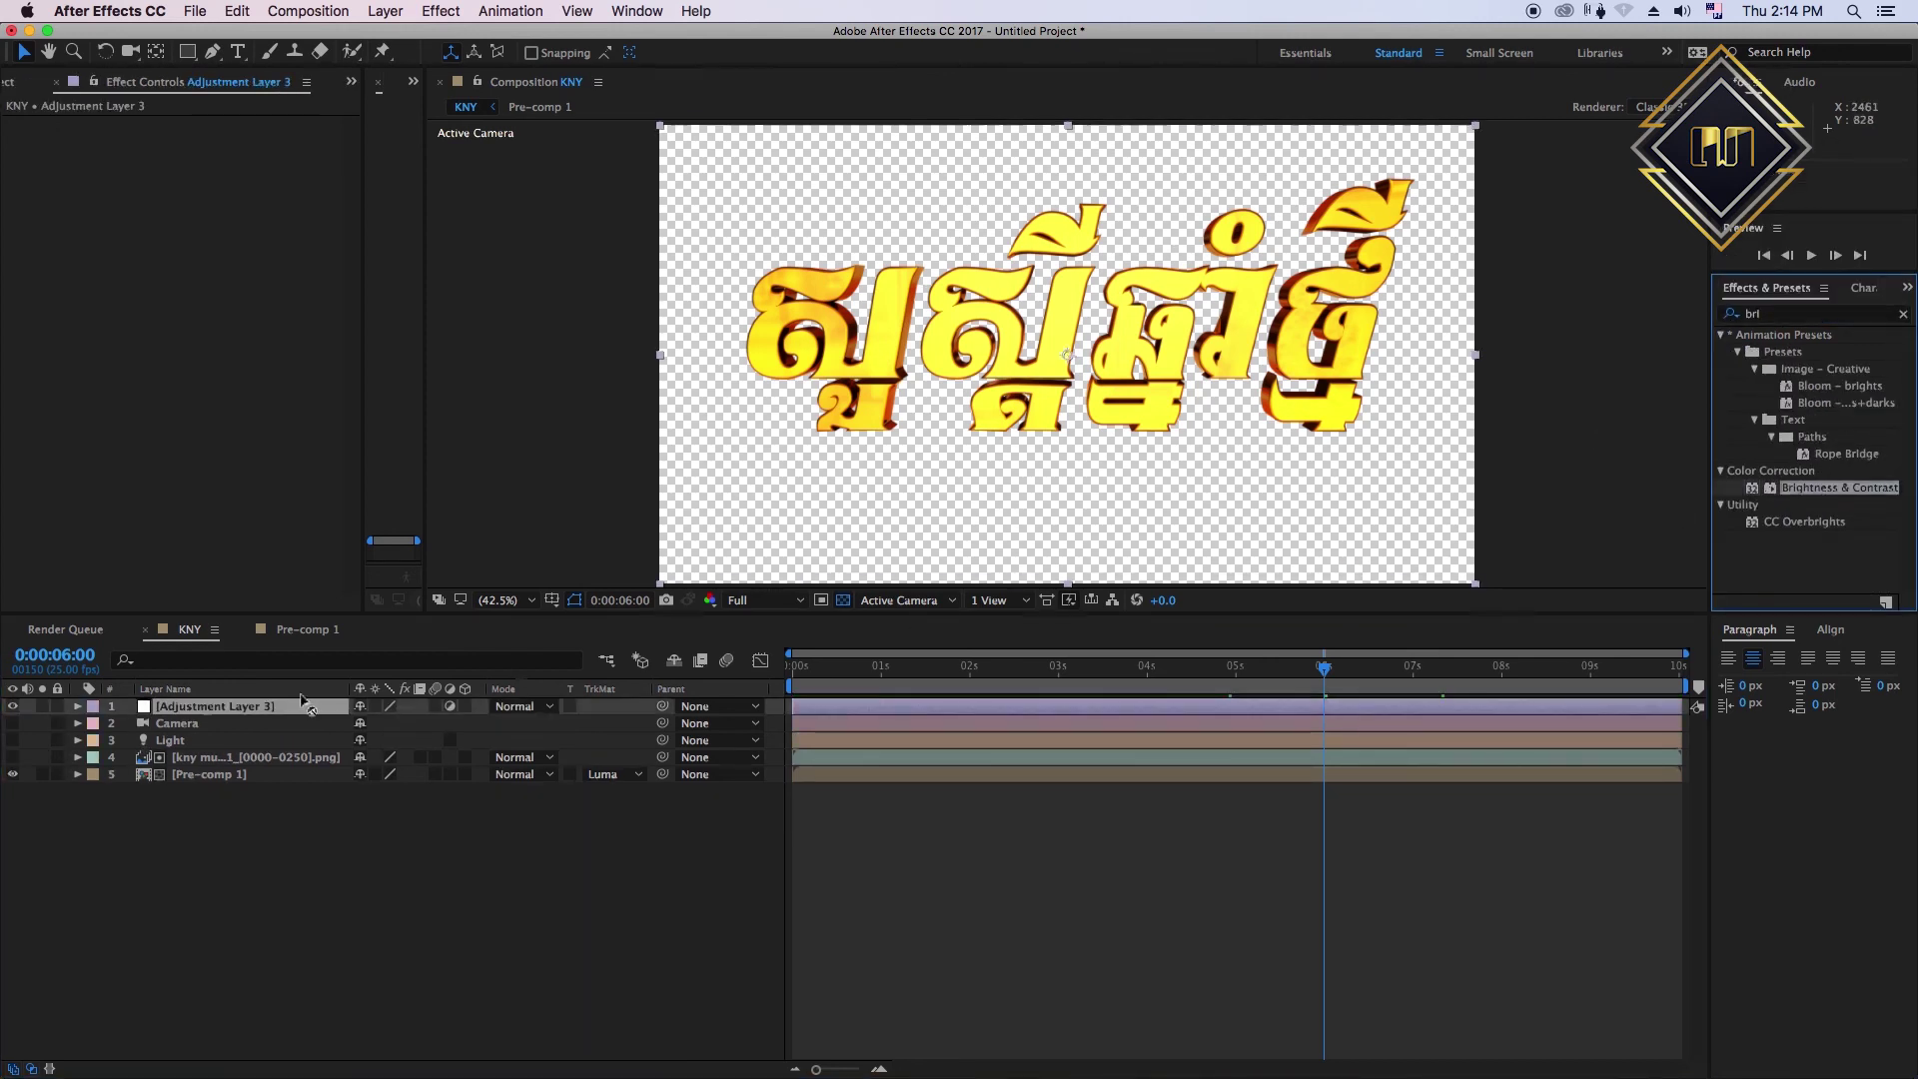
{"action": "left_click_drag", "start_coordinate": [1837, 487], "coordinate": [305, 702]}
{"action": "left_click_drag", "start_coordinate": [202, 146], "coordinate": [101, 158]}
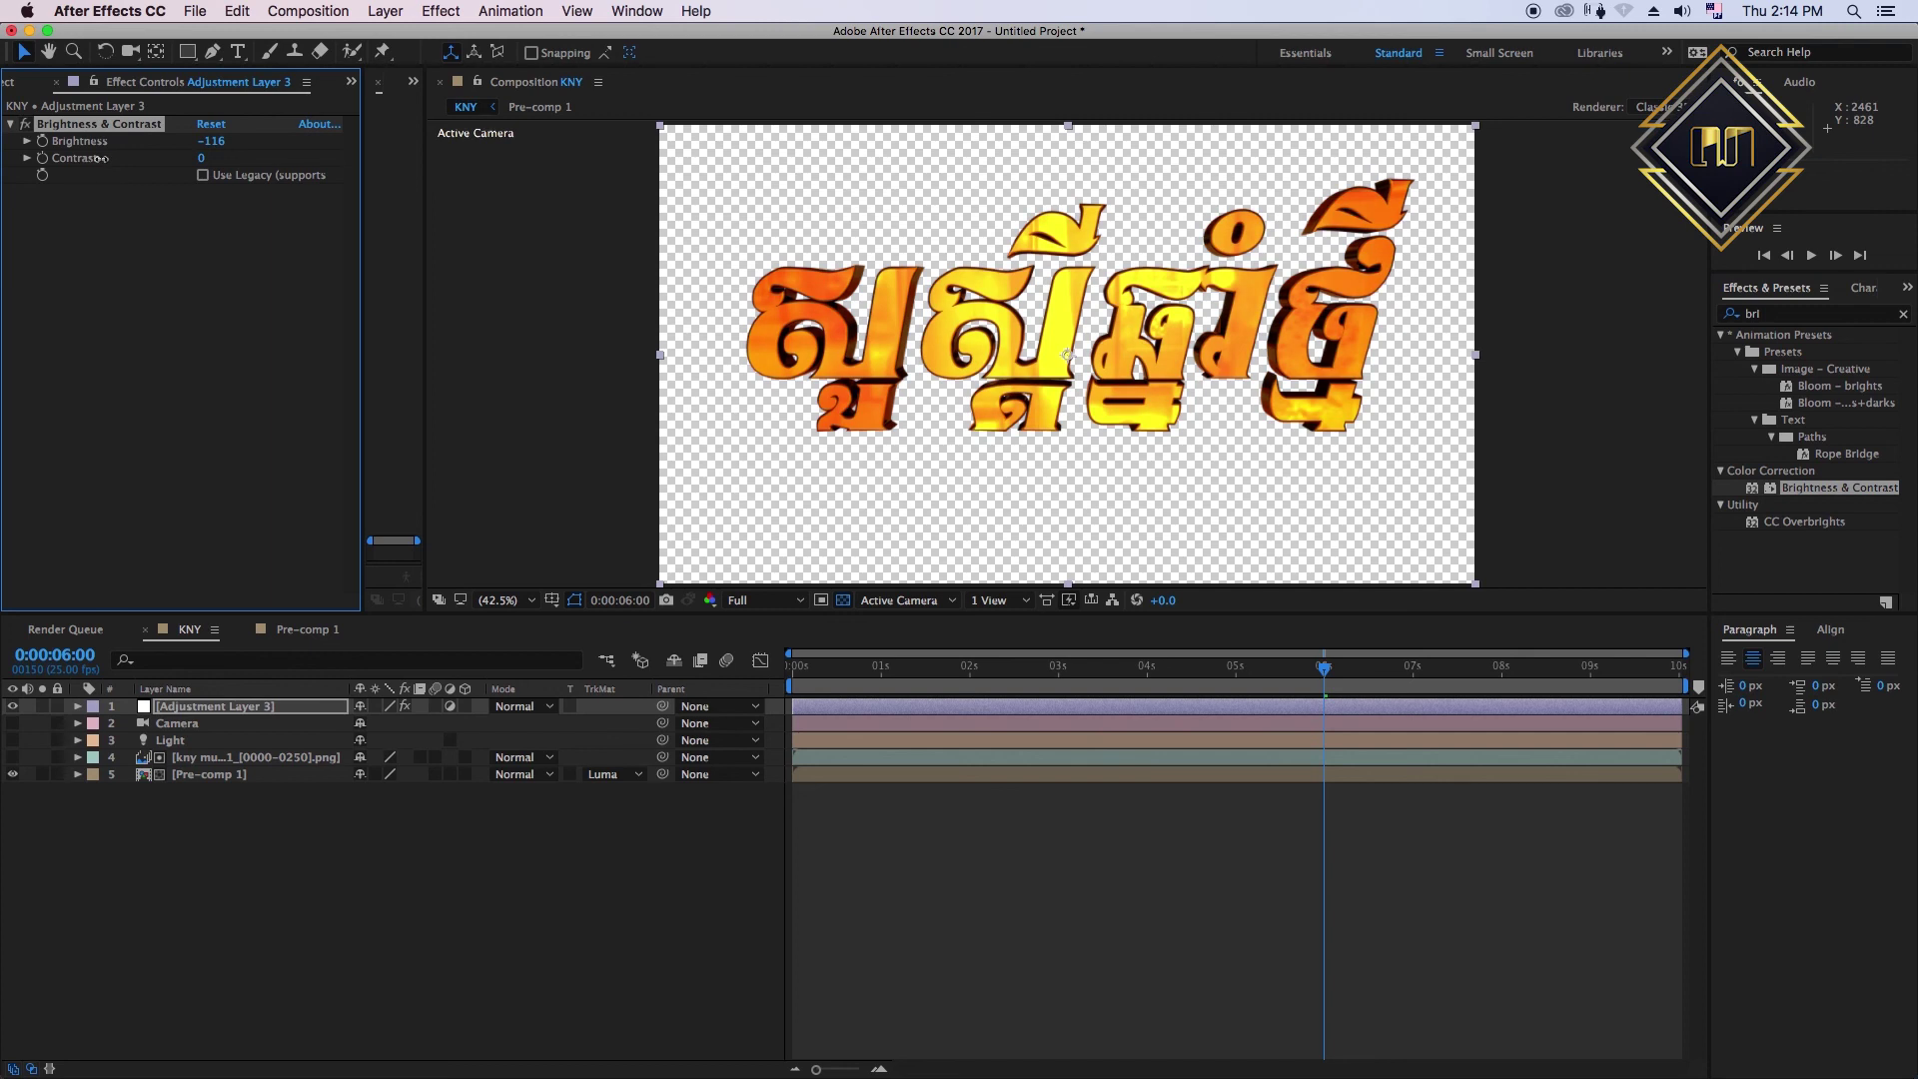
{"action": "type", "text": "20"}
{"action": "key", "text": "Return"}
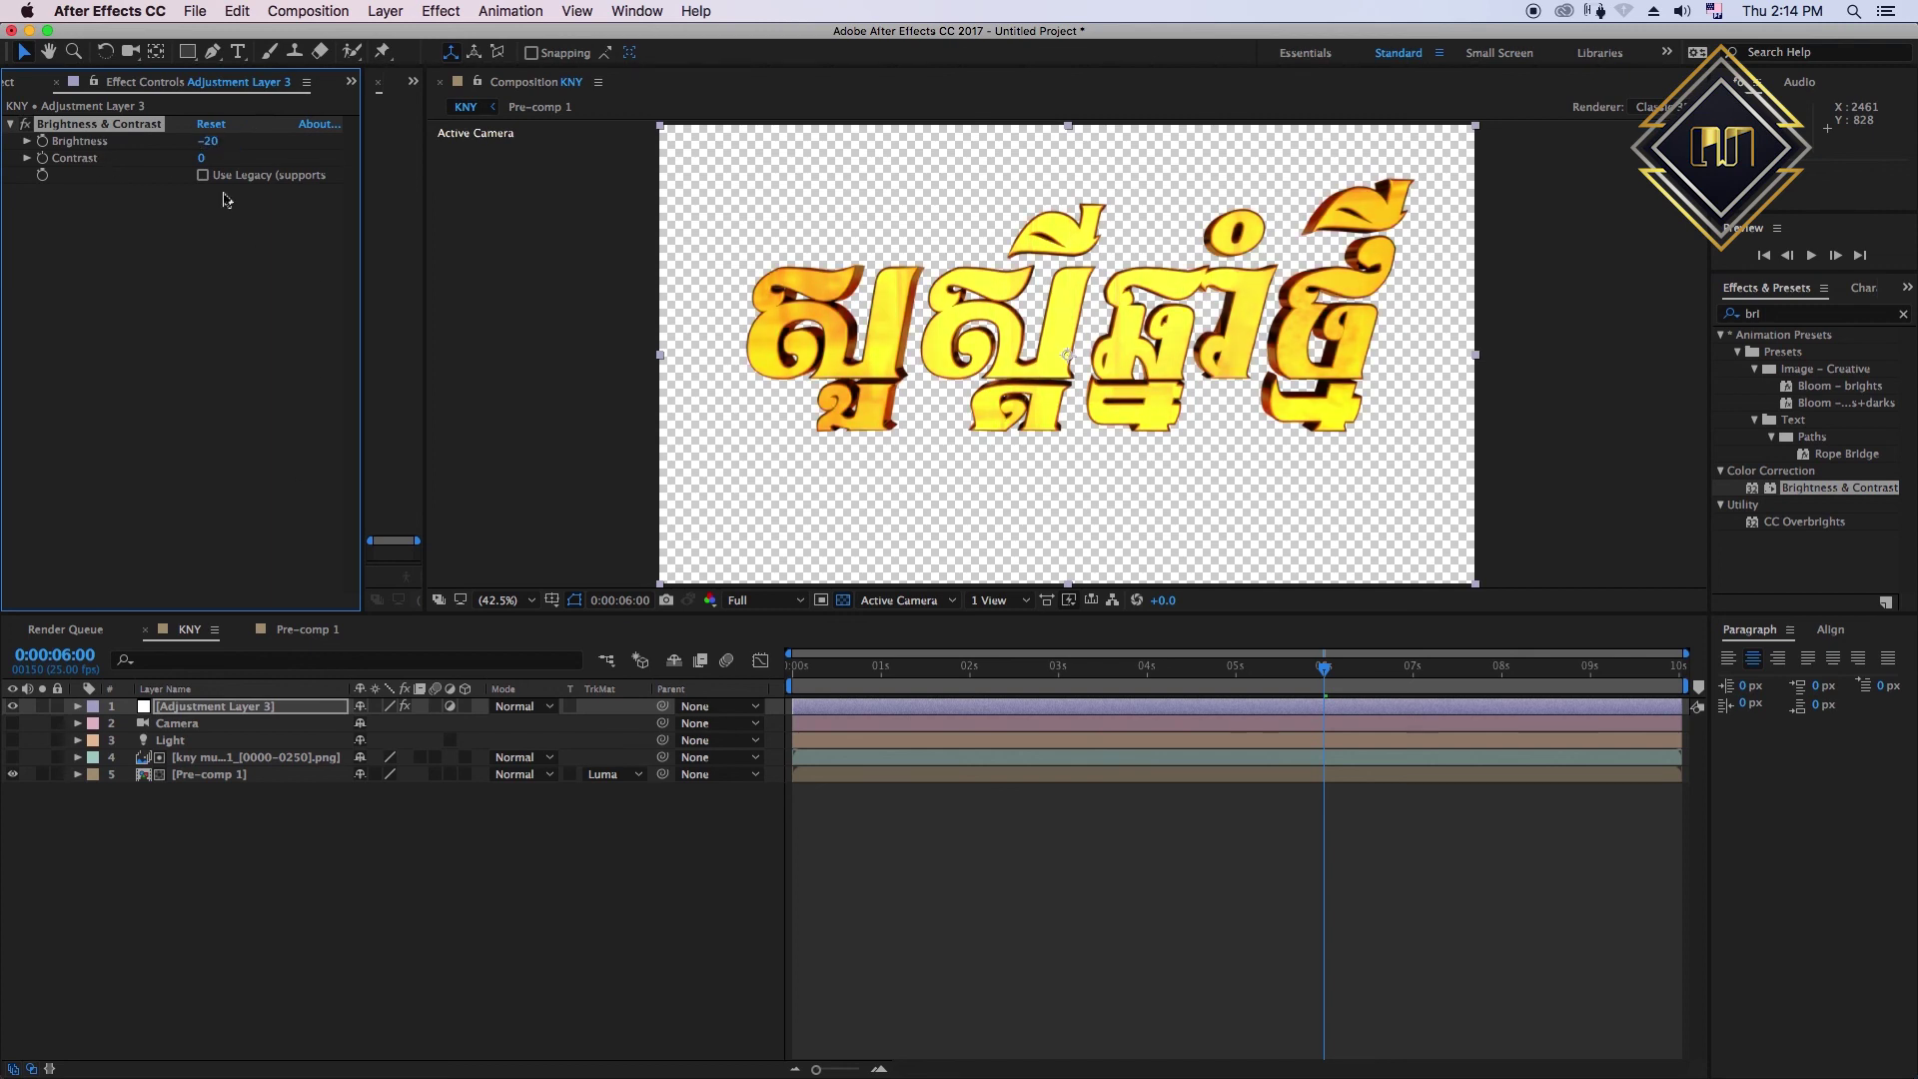
{"action": "type", "text": "10"}
{"action": "left_click", "coordinate": [257, 813]}
{"action": "mouse_move", "coordinate": [1134, 666]}
{"action": "left_mouse_down"}
{"action": "mouse_move", "coordinate": [1006, 674]}
{"action": "mouse_move", "coordinate": [1655, 671]}
{"action": "left_mouse_up"}
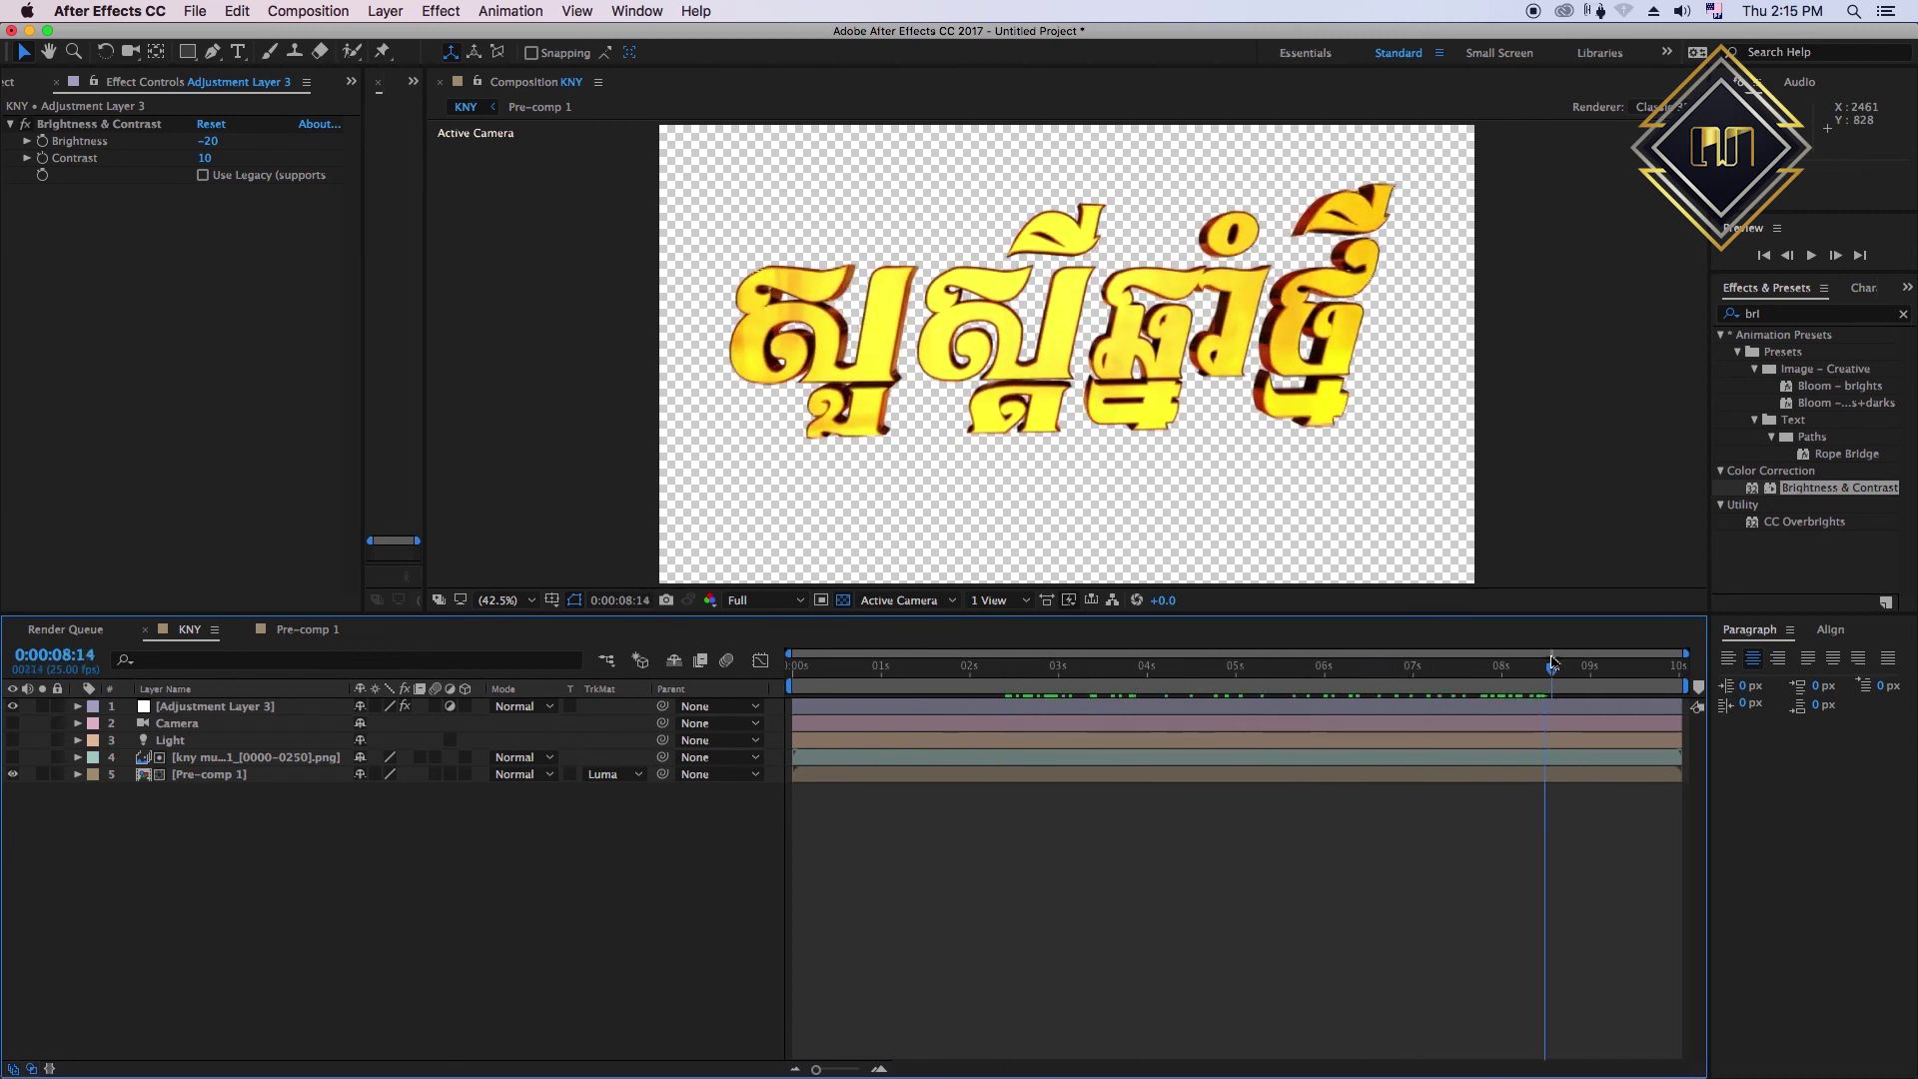
- Save the After Effects project as hpn.aep in the KNY T project file folder
{"action": "key", "text": "ctrl+s"}
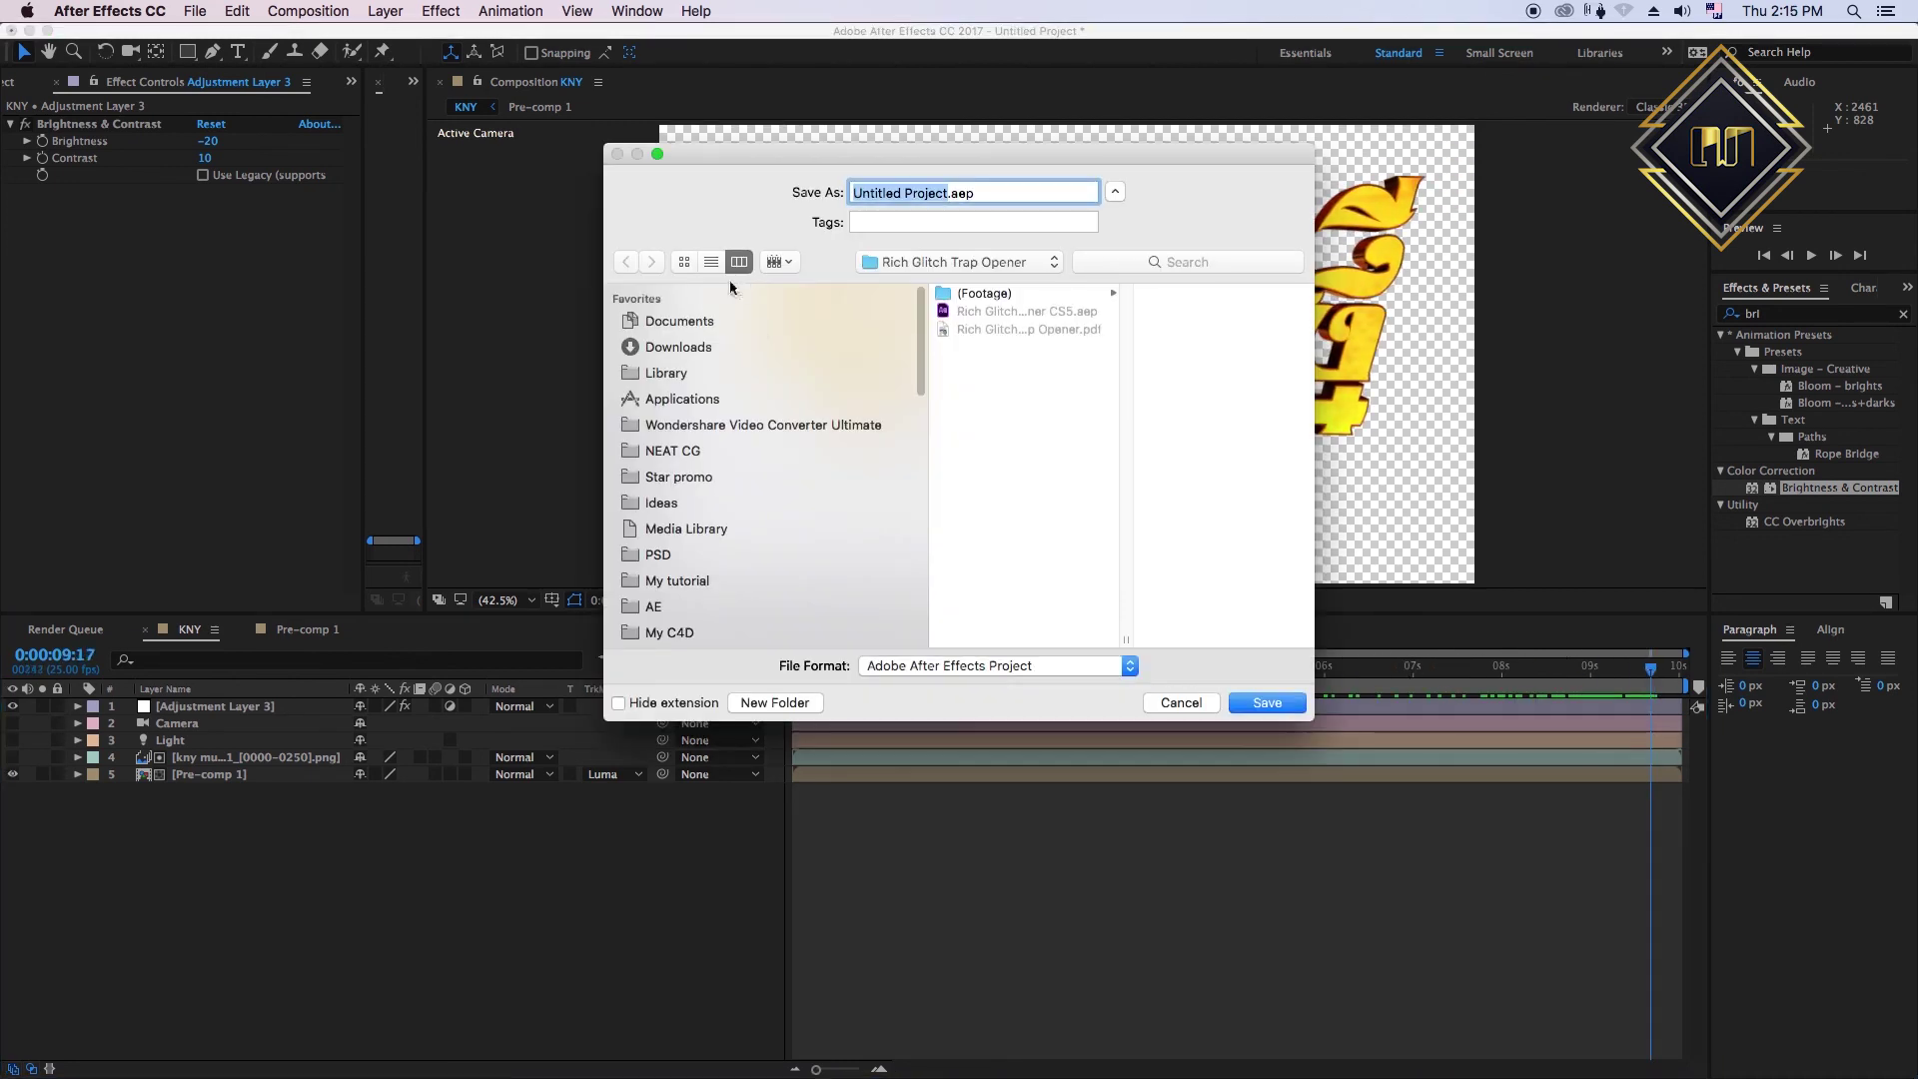
{"action": "left_click", "coordinate": [669, 633]}
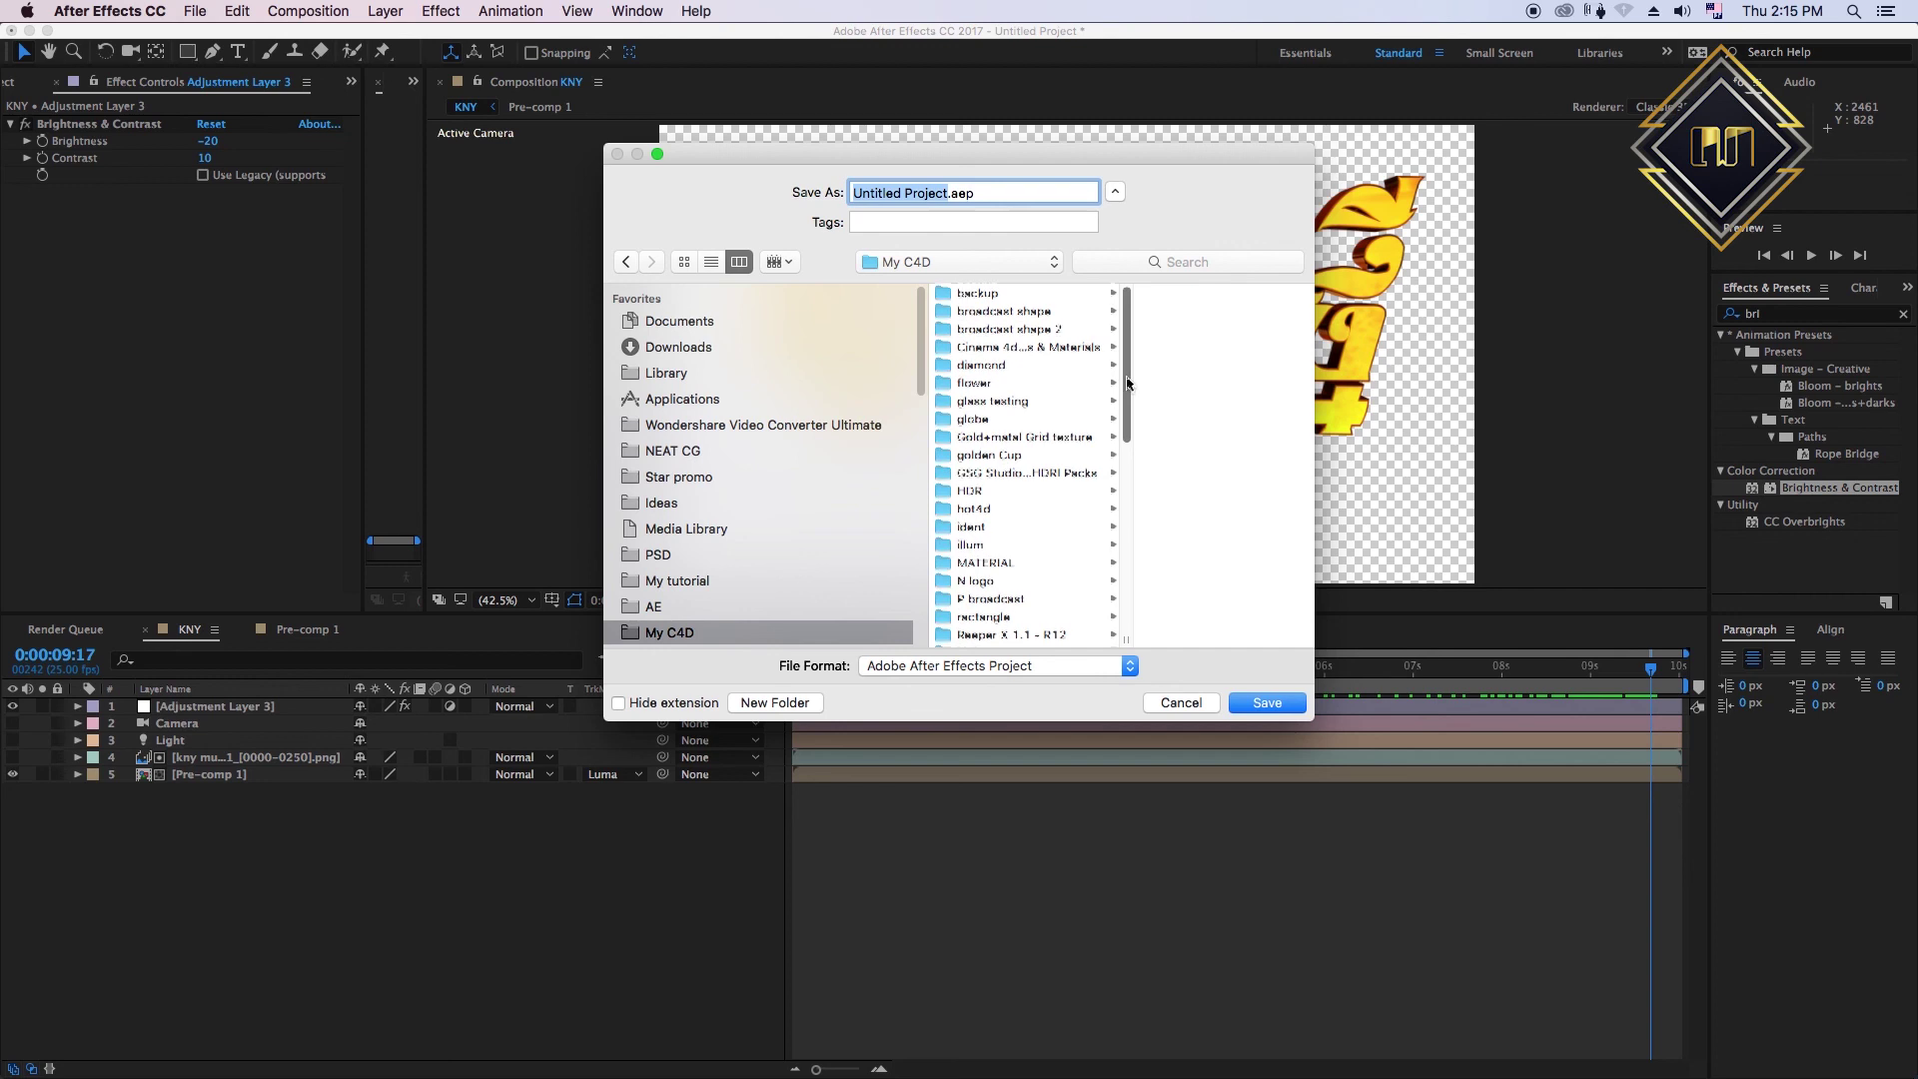
{"action": "scroll", "coordinate": [1124, 363], "scroll_direction": "down", "scroll_amount": 5}
{"action": "left_click", "coordinate": [952, 441]}
{"action": "left_click", "coordinate": [1155, 311]}
{"action": "left_click", "coordinate": [1159, 347]}
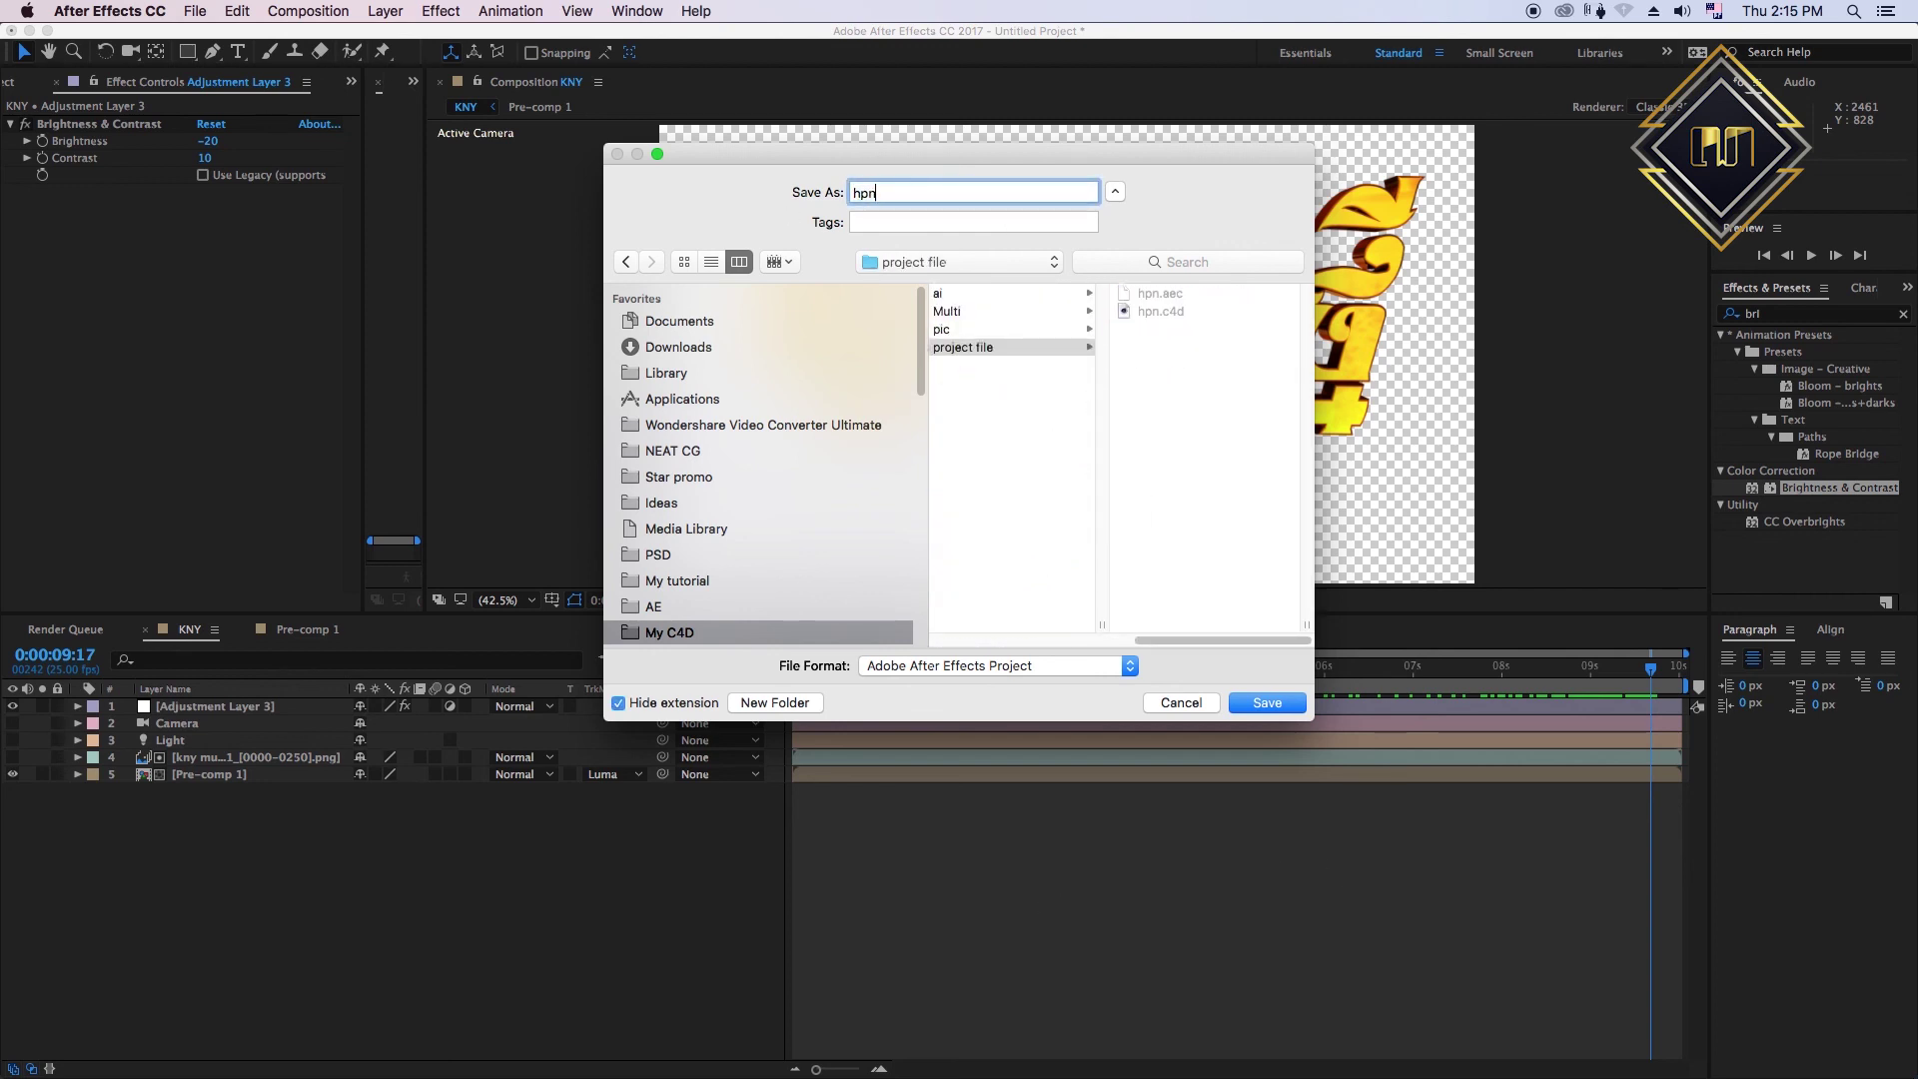
{"action": "key", "text": "Return"}
- Queue the KNY composition with the Lossless with Alpha QuickTime RGB + Alpha output module
{"action": "left_click", "coordinate": [307, 11]}
{"action": "left_click", "coordinate": [330, 193]}
{"action": "left_click", "coordinate": [155, 765]}
{"action": "left_click", "coordinate": [190, 894]}
{"action": "left_click", "coordinate": [195, 763]}
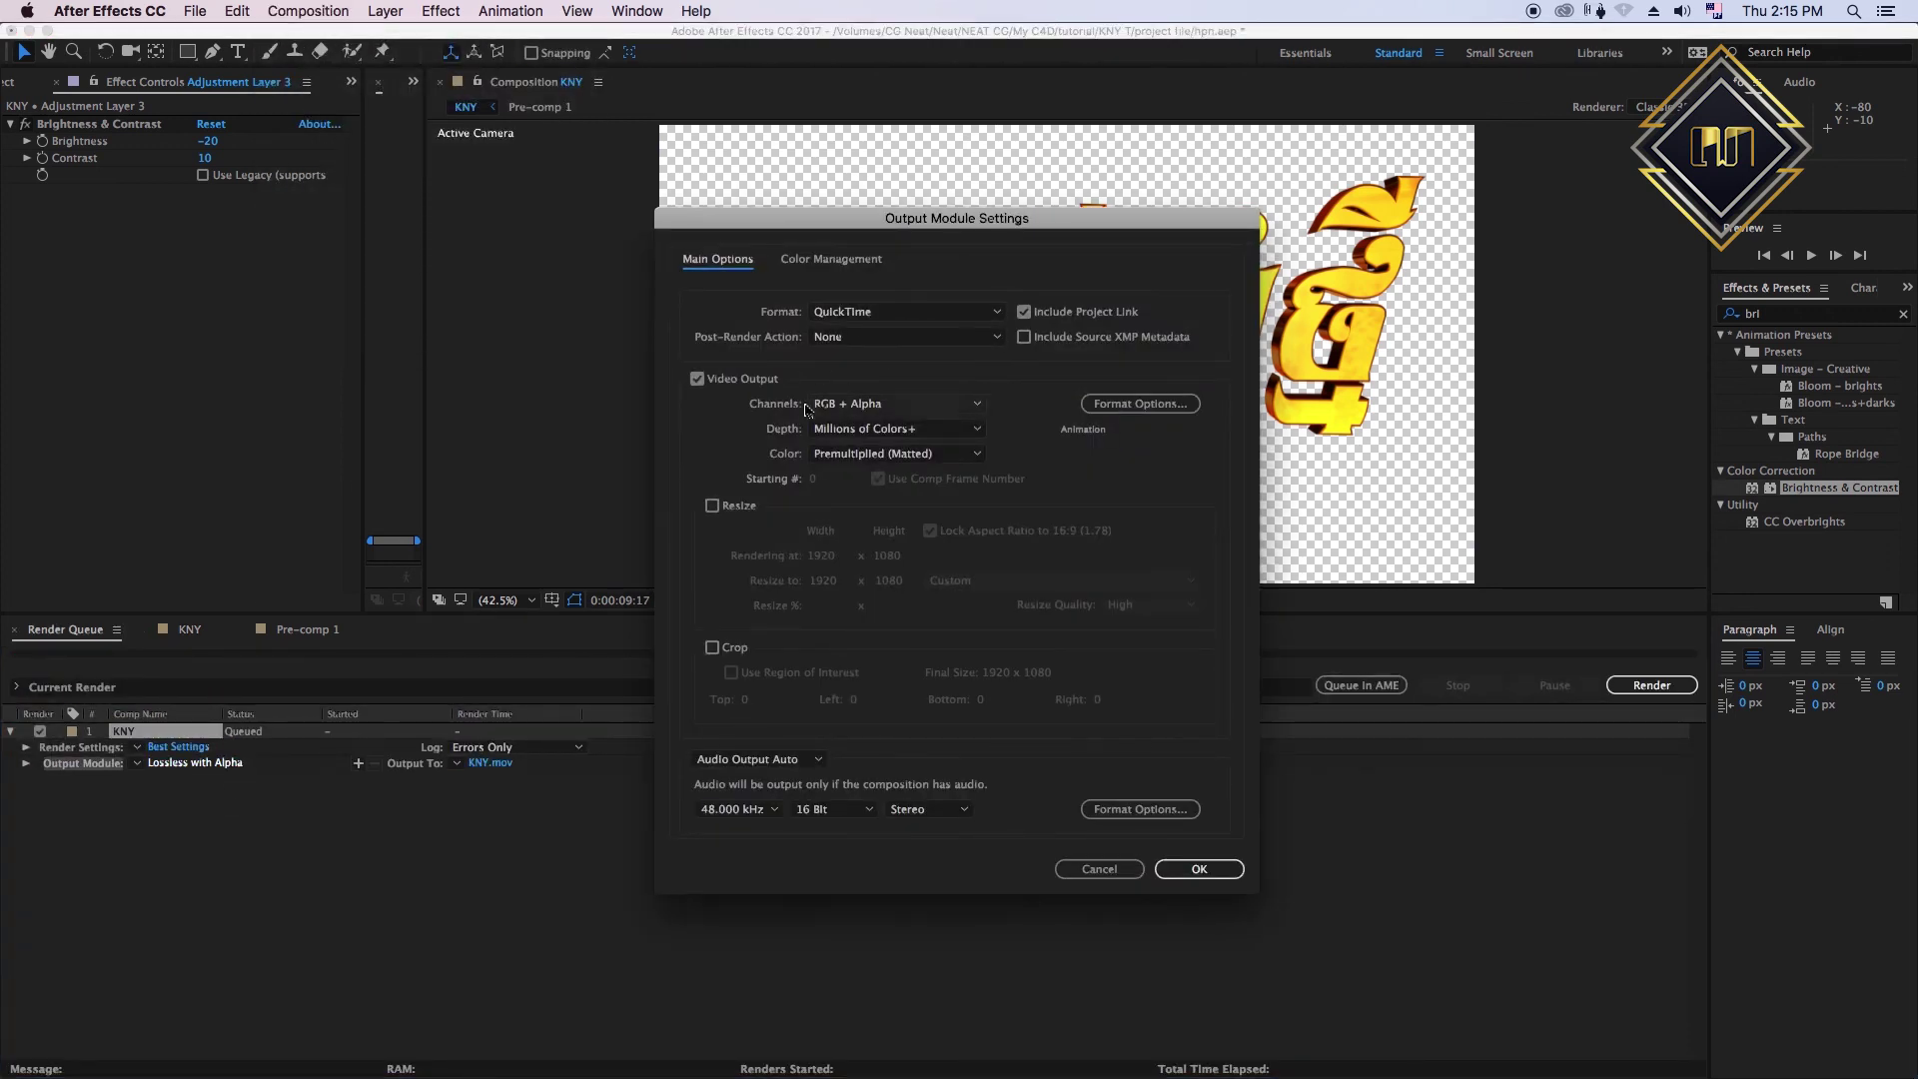
{"action": "left_click", "coordinate": [1198, 869]}
- Set the output to KNY.mov in the KNY T folder and start the render
{"action": "left_click", "coordinate": [490, 762]}
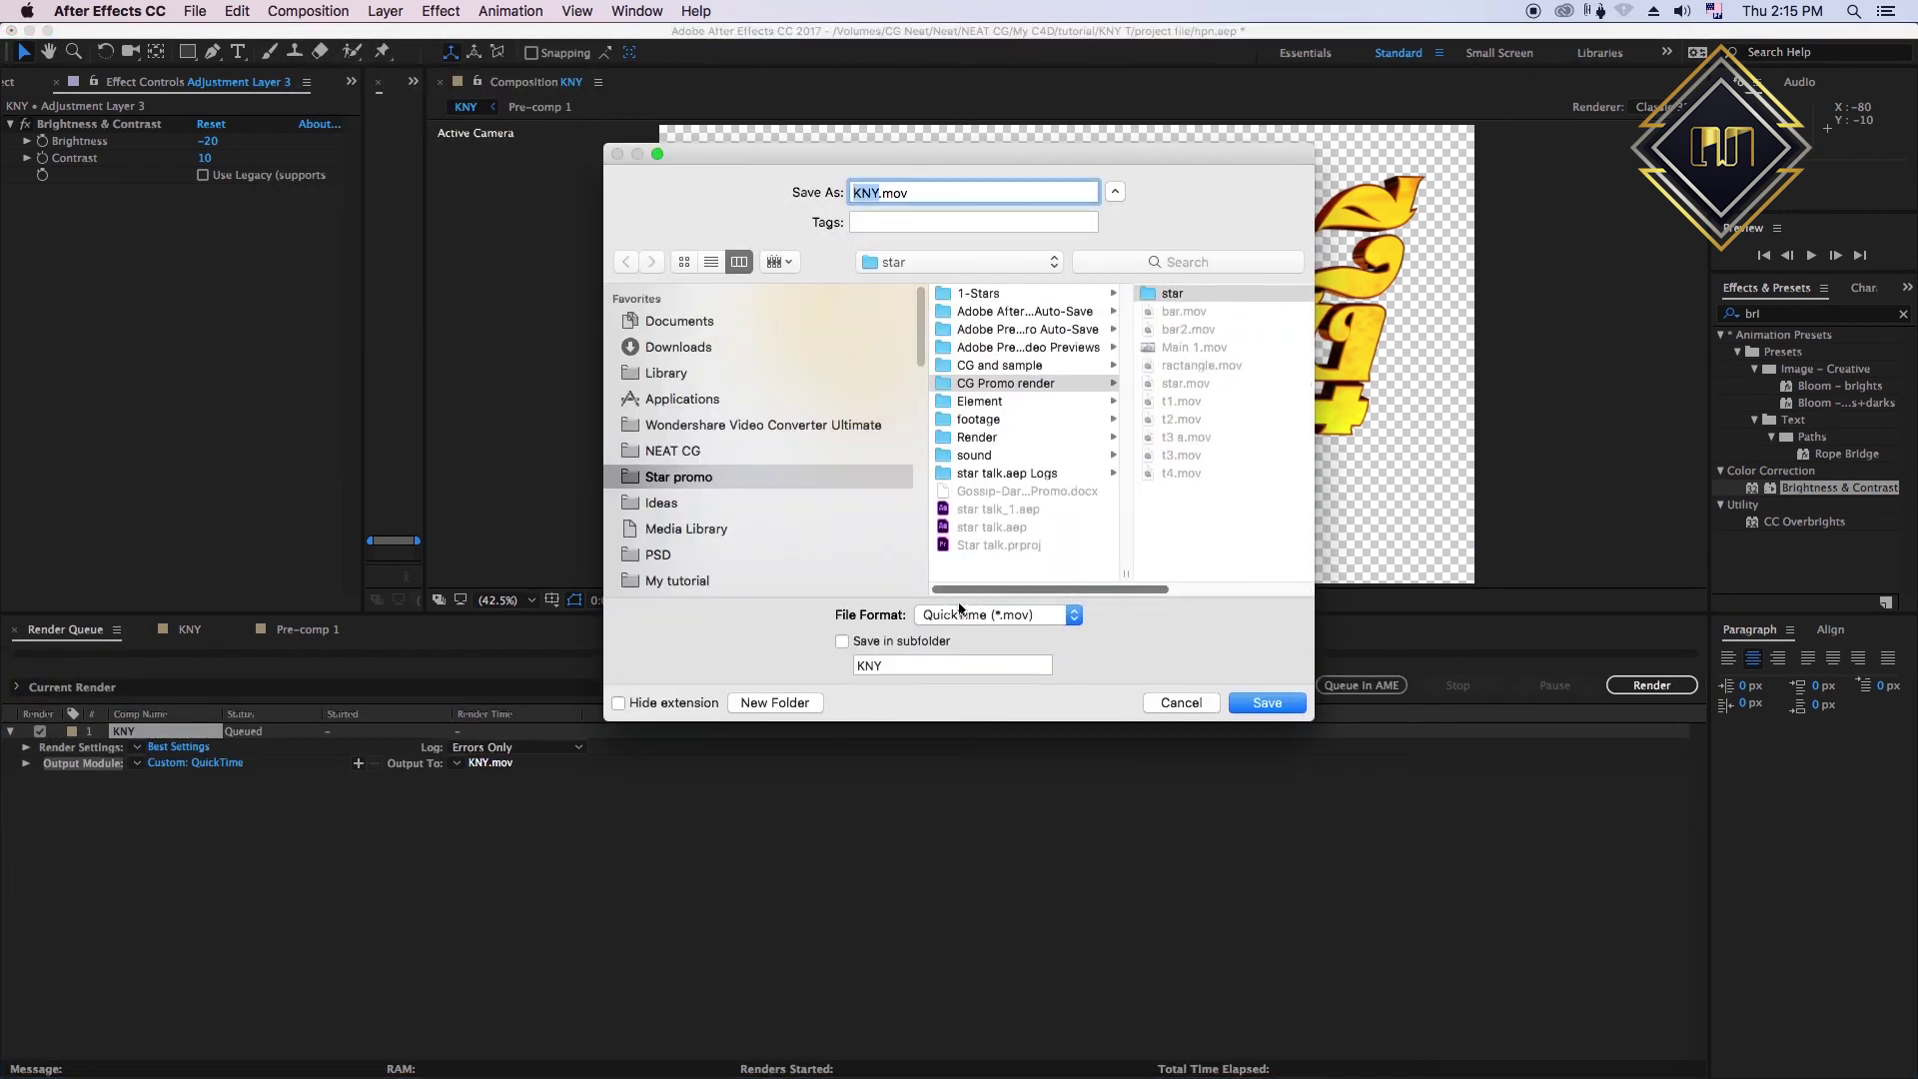
{"action": "scroll", "coordinate": [921, 370], "scroll_direction": "down", "scroll_amount": 3}
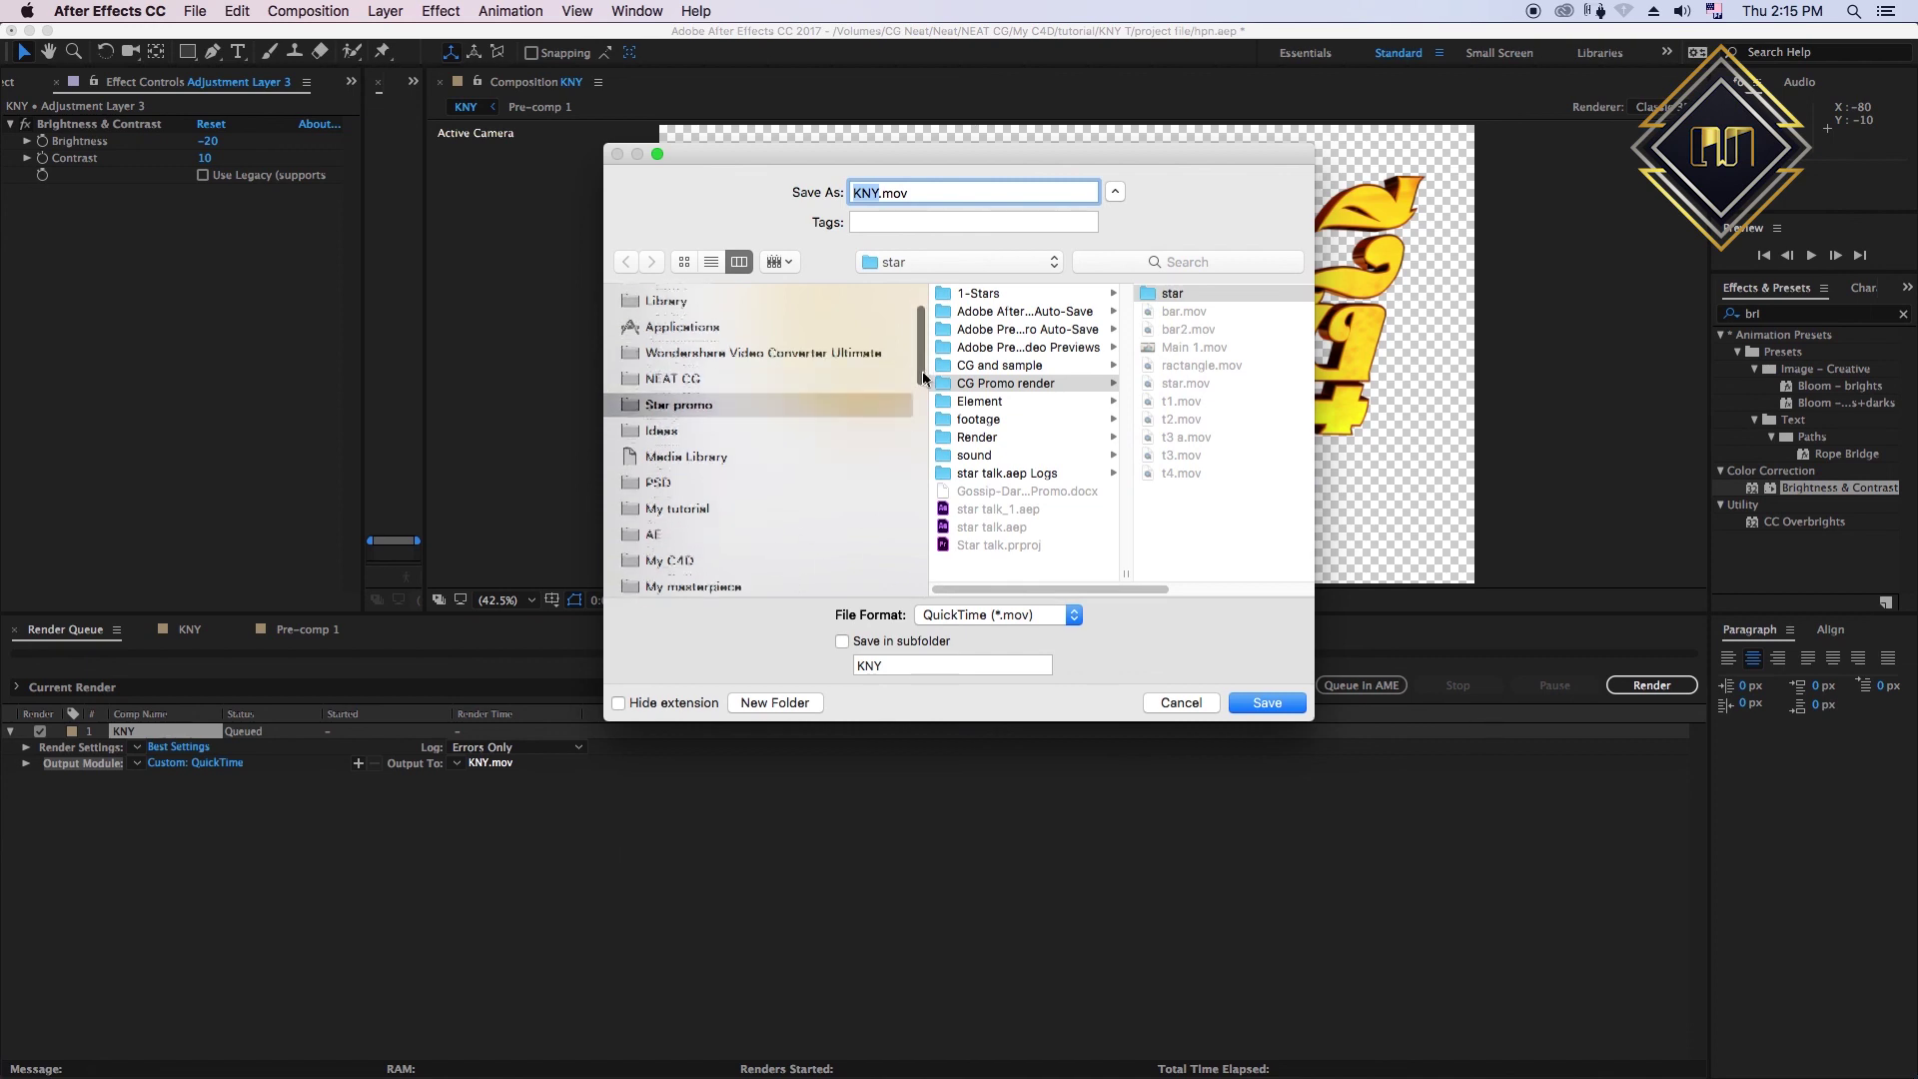
{"action": "left_click", "coordinate": [806, 476]}
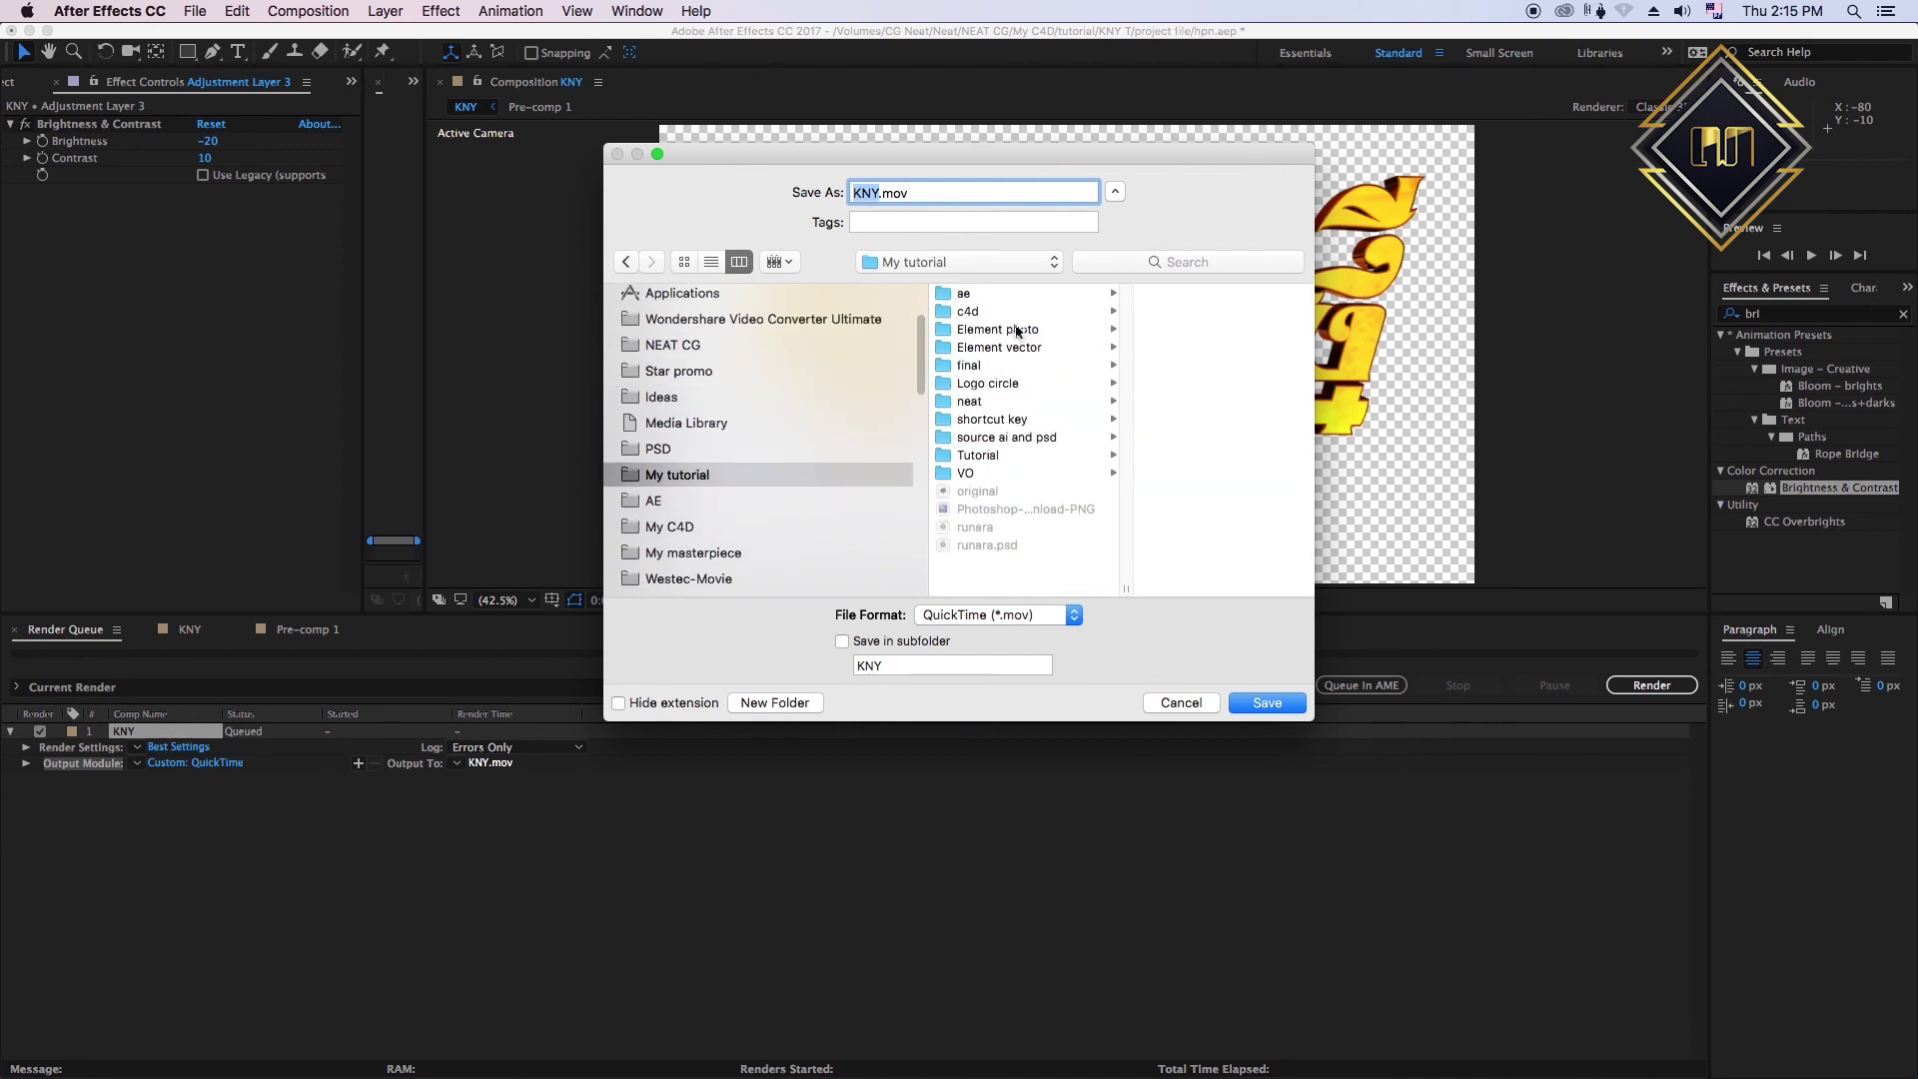
{"action": "left_click", "coordinate": [771, 526]}
{"action": "left_click_drag", "start_coordinate": [1127, 389], "coordinate": [1128, 475]}
{"action": "left_click", "coordinate": [989, 465]}
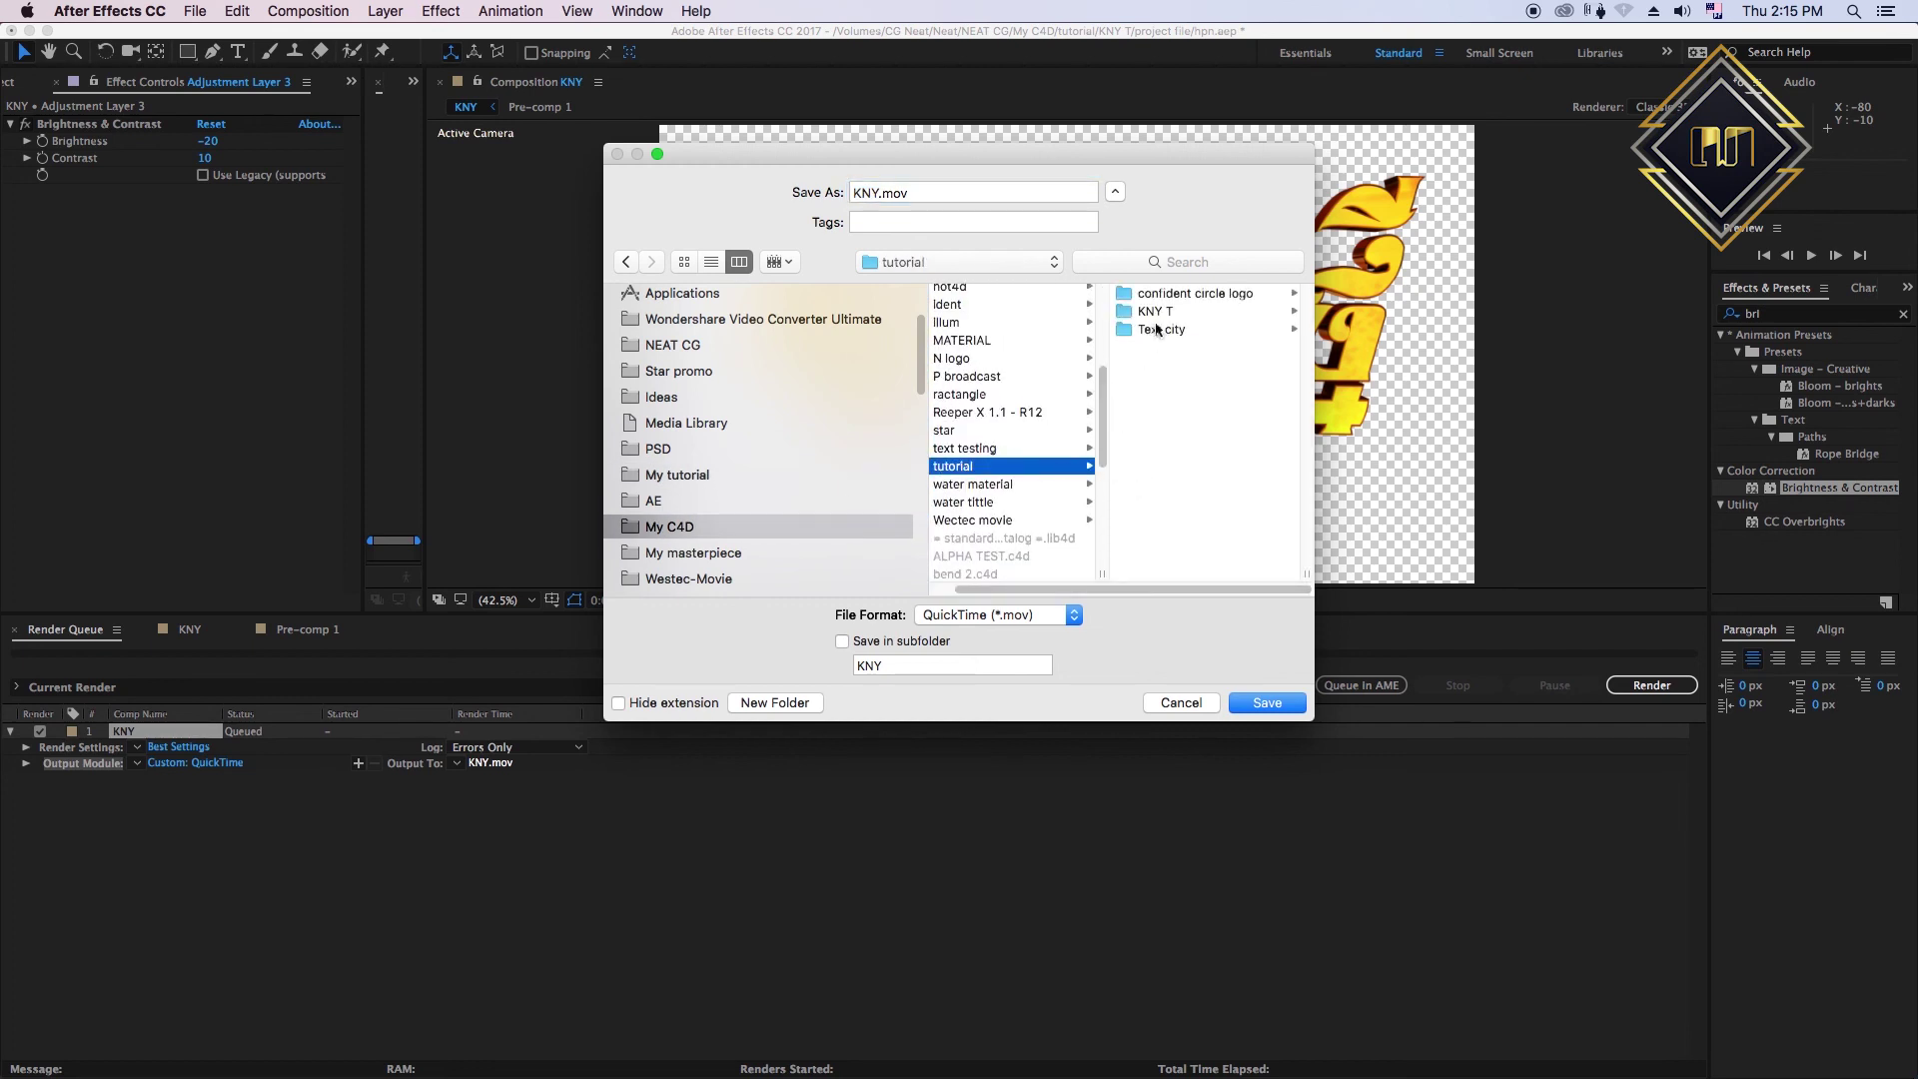
{"action": "left_click", "coordinate": [1154, 310]}
{"action": "left_click", "coordinate": [1266, 704]}
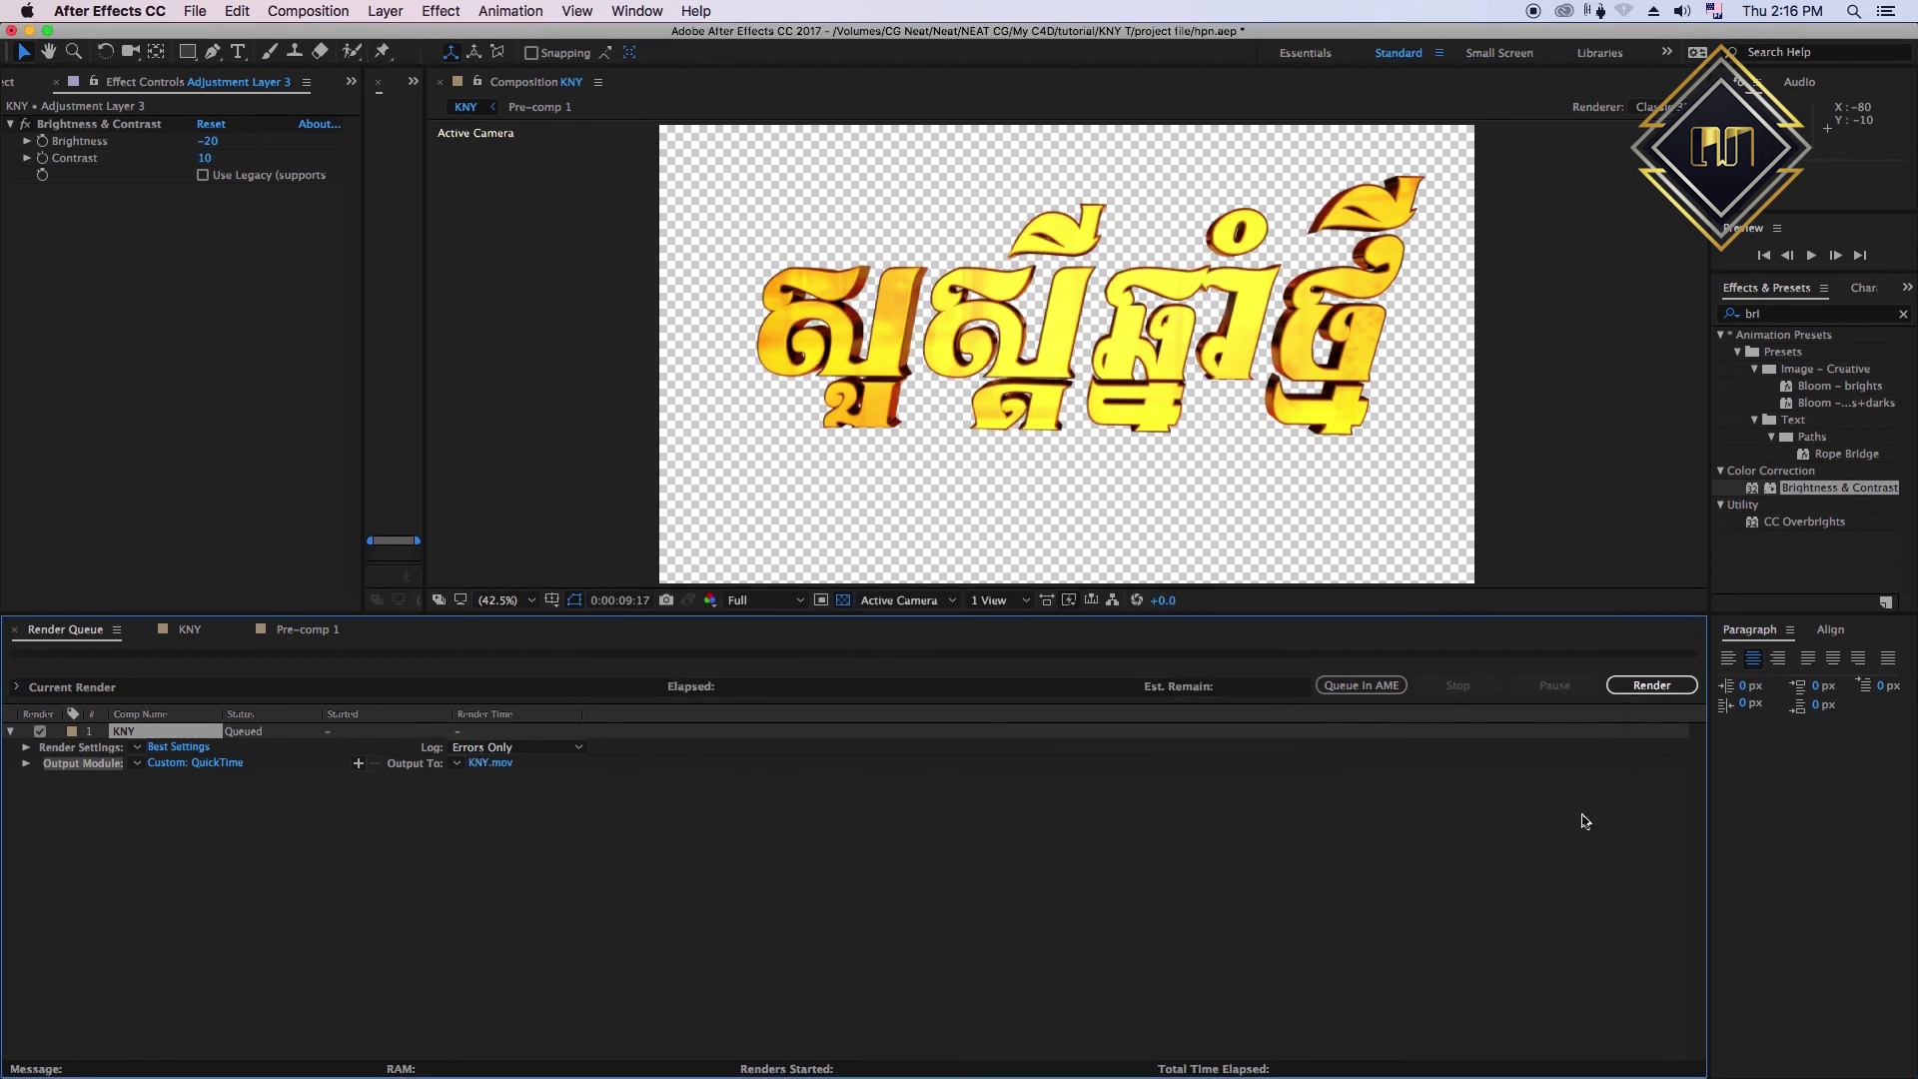
{"action": "left_click", "coordinate": [1650, 685]}
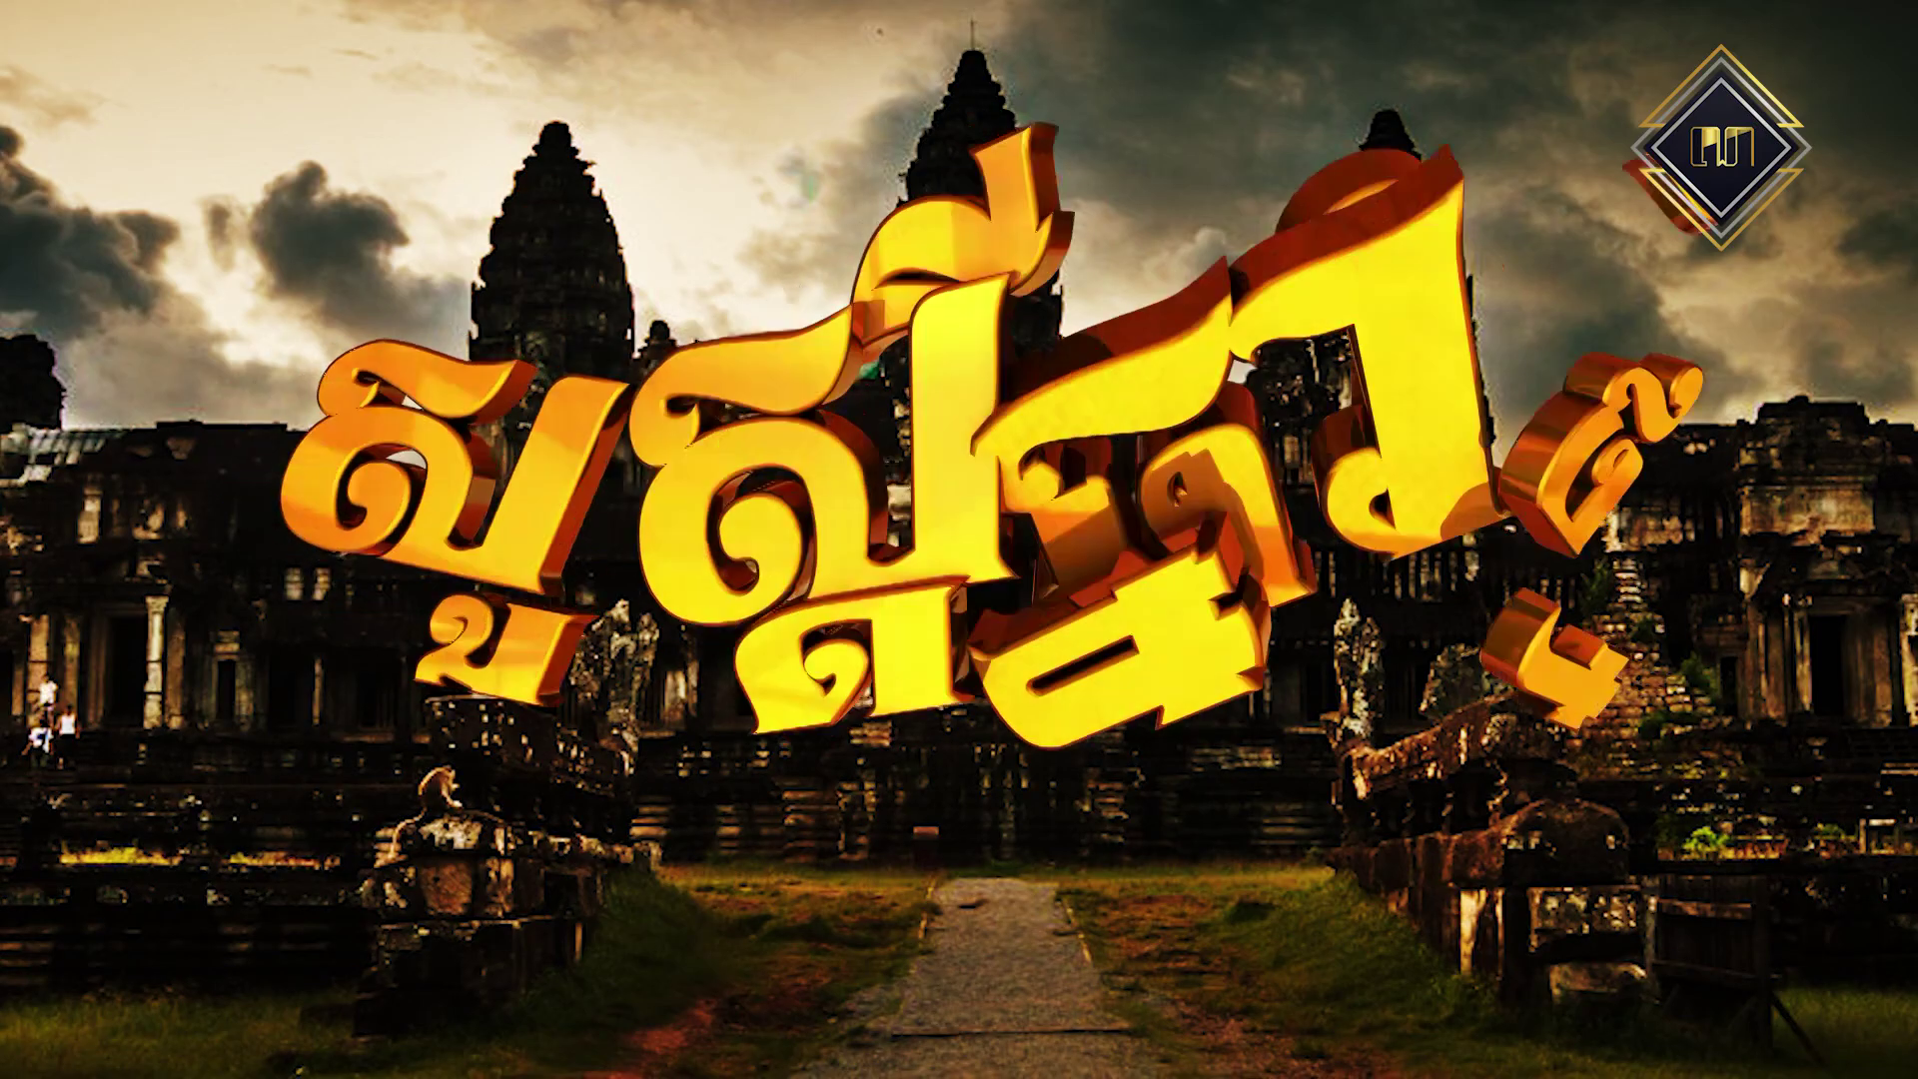